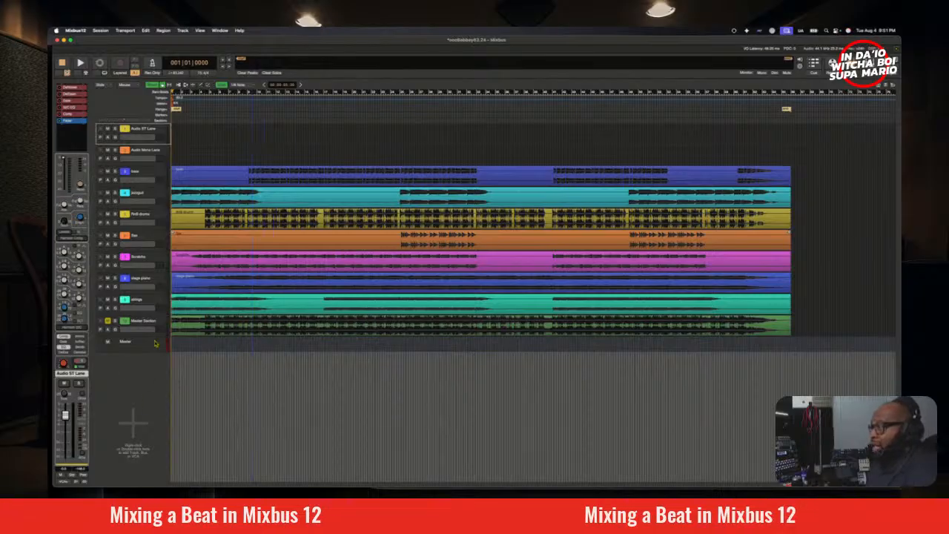
Step: Move the RnB drums track above the bass track and play it soloed from bar 5
click(155, 324)
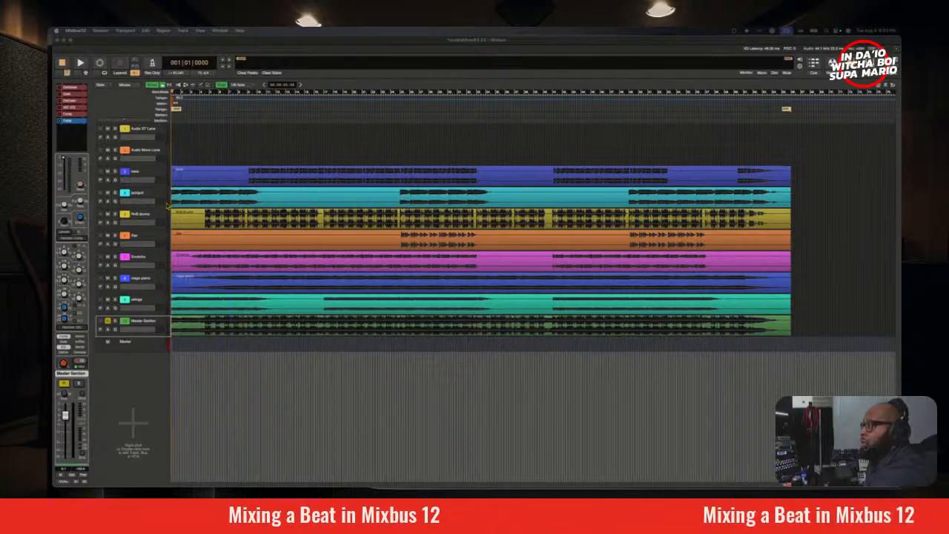
drag(144, 220, 151, 172)
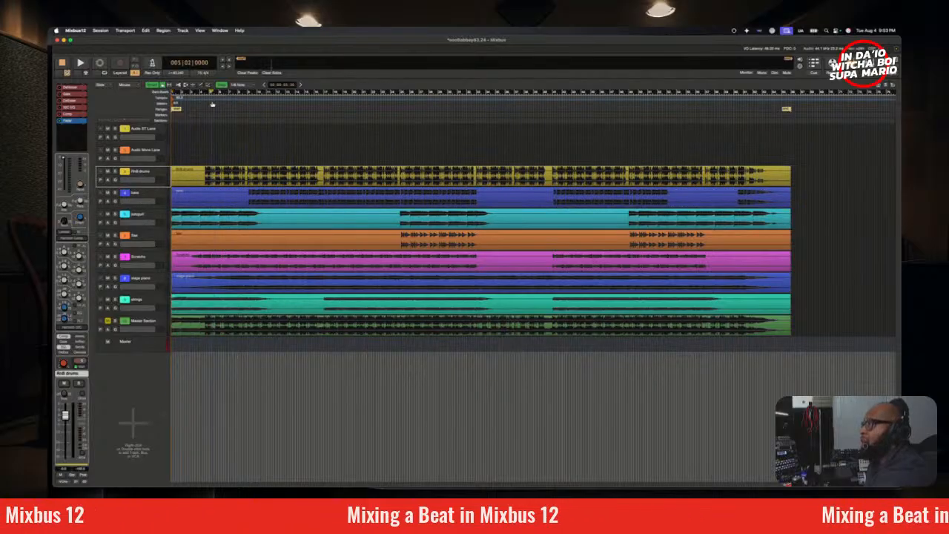
click(211, 94)
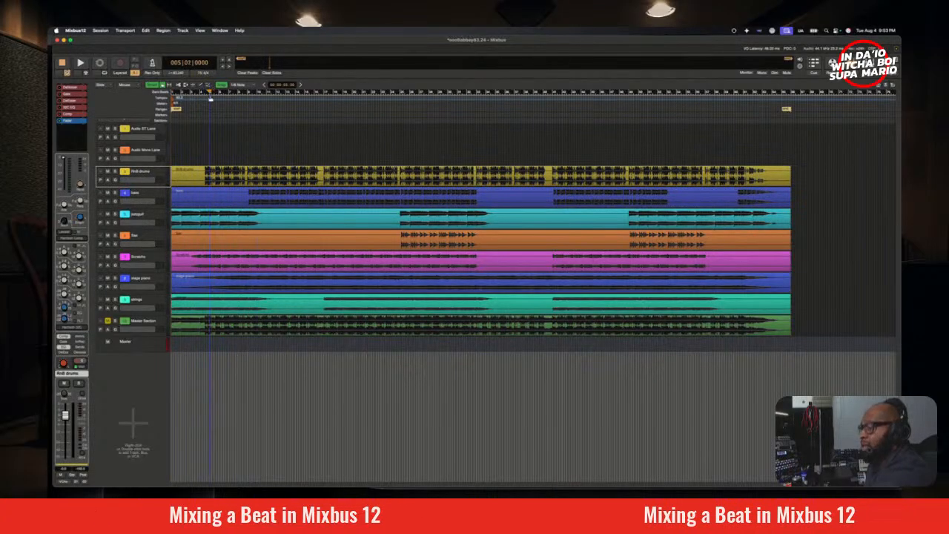
key(space)
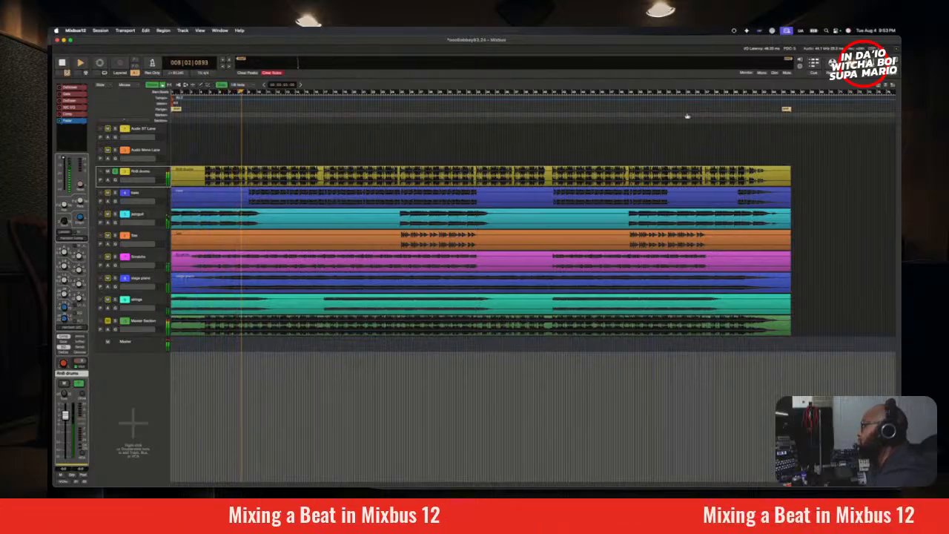
Step: Show the mixer, stop playback and switch the RnB drums channel's EQ module to the SSL type
key(alt+m)
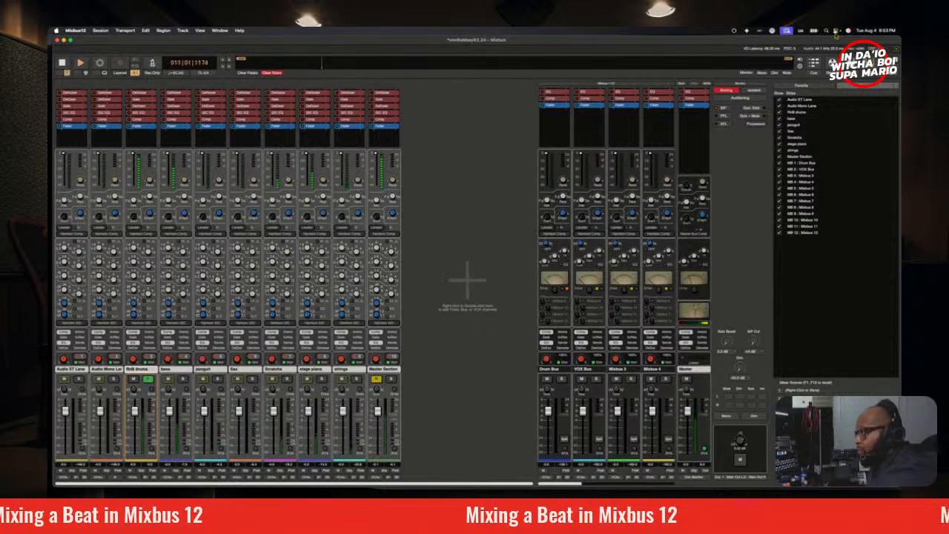
key(space)
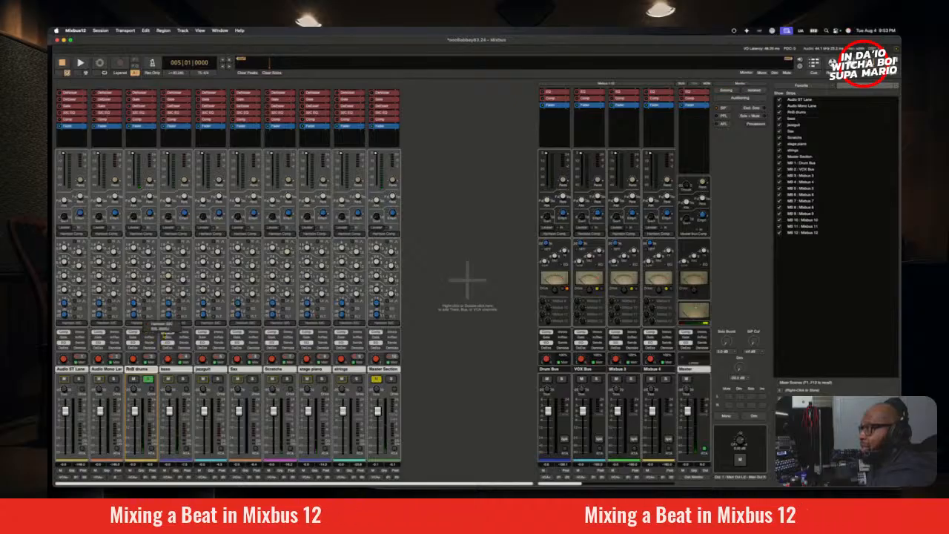
click(157, 329)
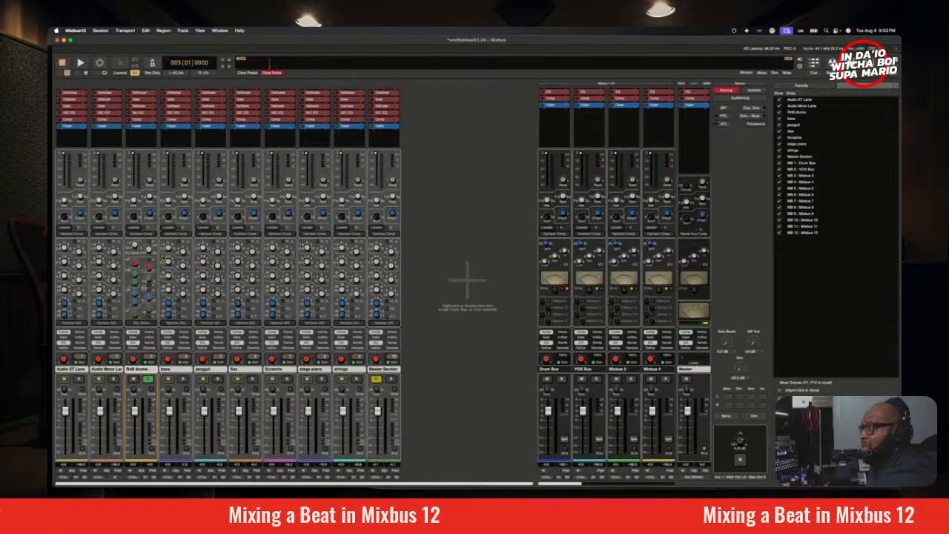
Step: Play the soloed RnB drums and show the track in the Realtime Perceptual Analyzer
key(space)
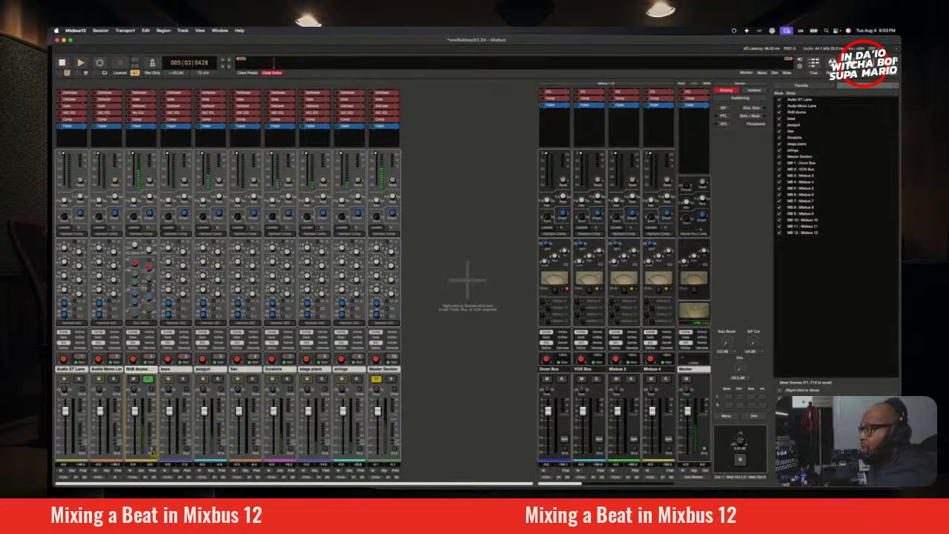
click(152, 451)
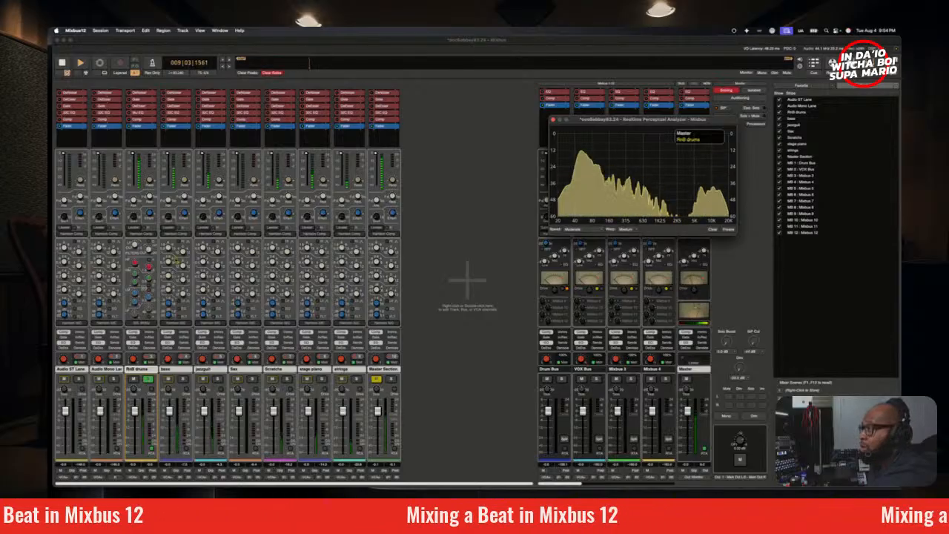
Step: Adjust the high-frequency band of the RnB drums EQ and audition the soloed drums again from bar 5
click(150, 269)
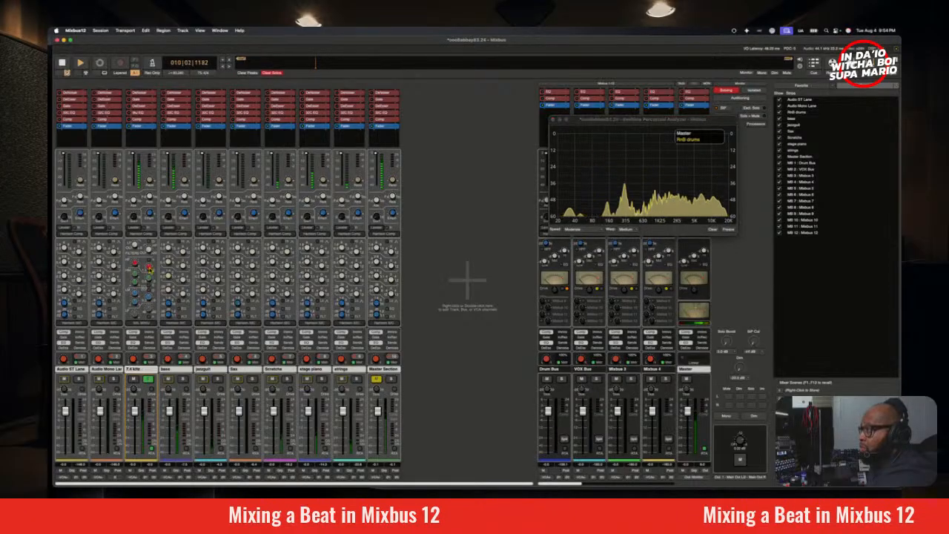
mouse_move(151, 270)
mouse_down()
mouse_move(158, 290)
mouse_move(137, 263)
mouse_move(140, 229)
mouse_move(147, 255)
mouse_up()
key(space)
key(space)
key(space)
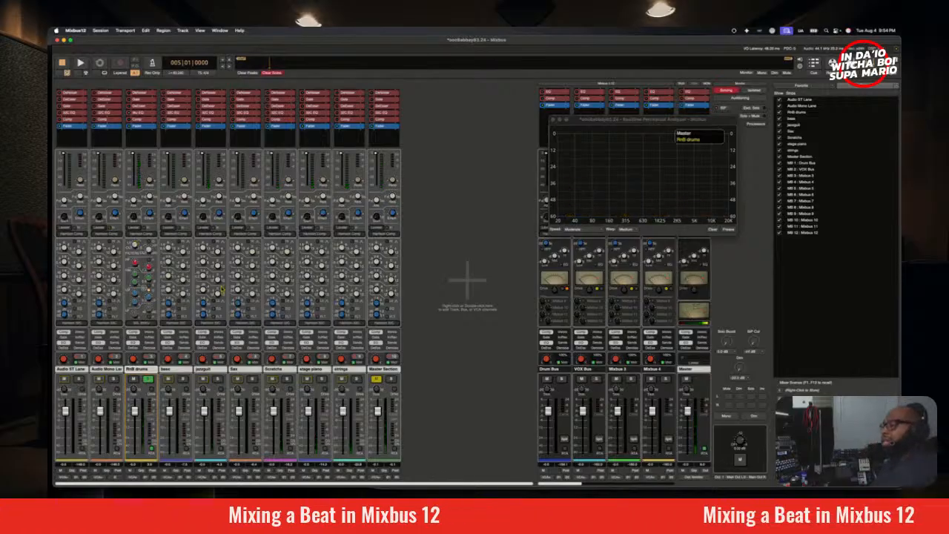
key(space)
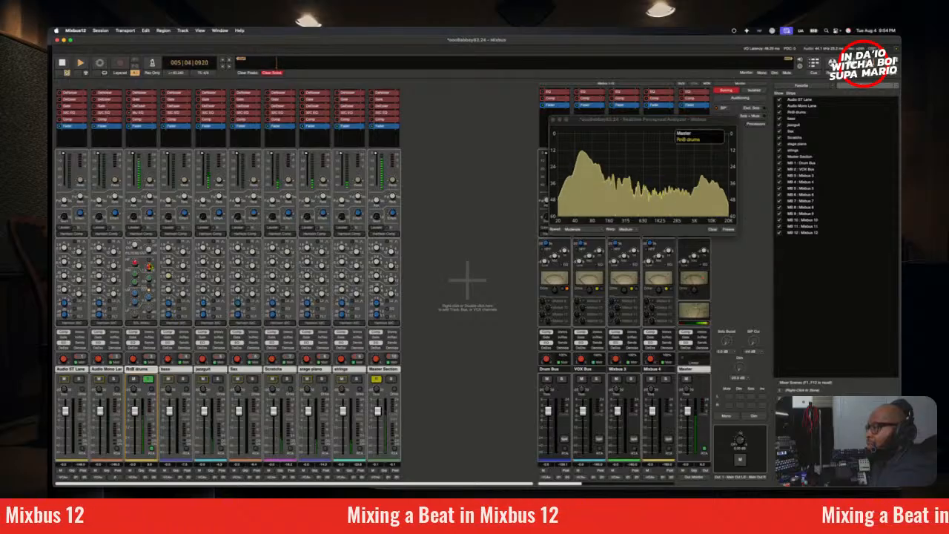
Step: Switch the RnB drums compressor to SSL Comp and adjust it, and unsolo the drums to hear them in the full mix
key(space)
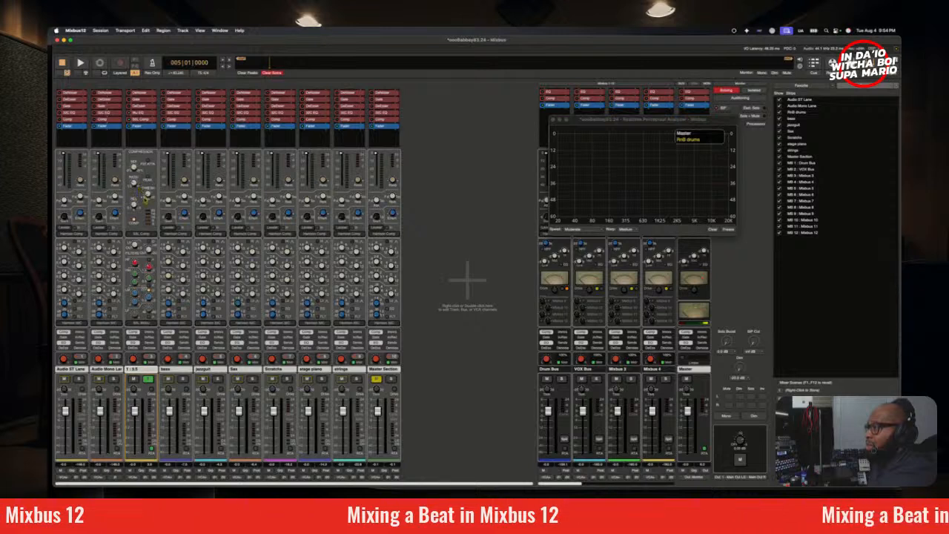
key(space)
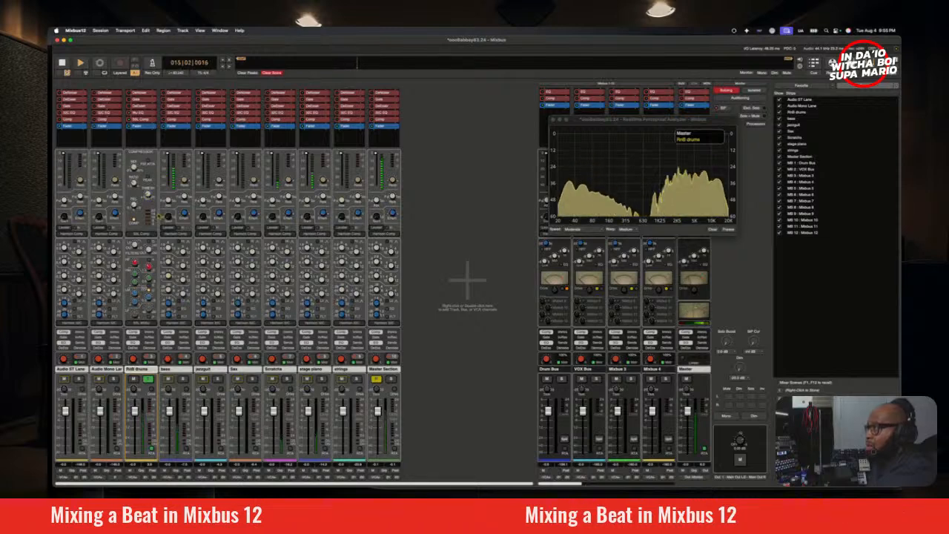
key(space)
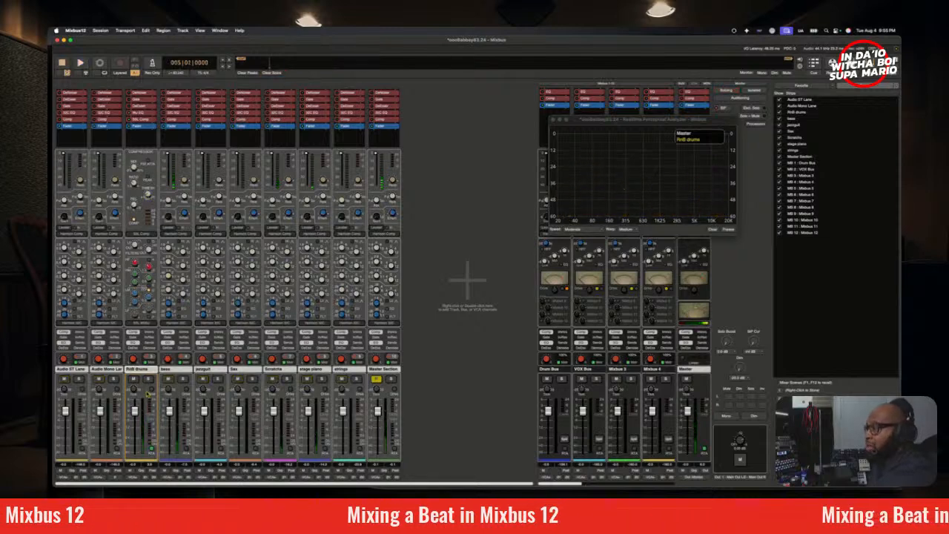
key(space)
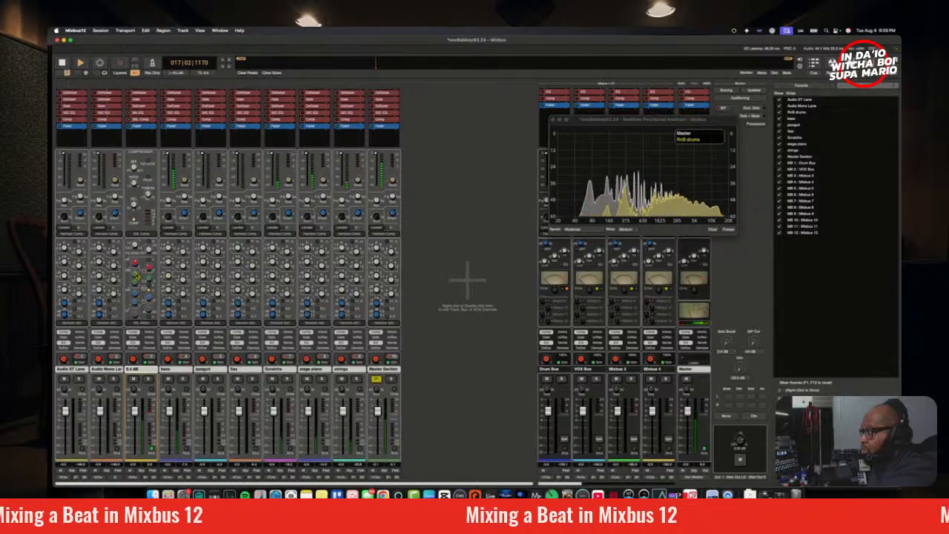
Step: Fine-tune the mid bands of the RnB drums EQ while the full mix plays, and stop playback
drag(148, 282, 150, 303)
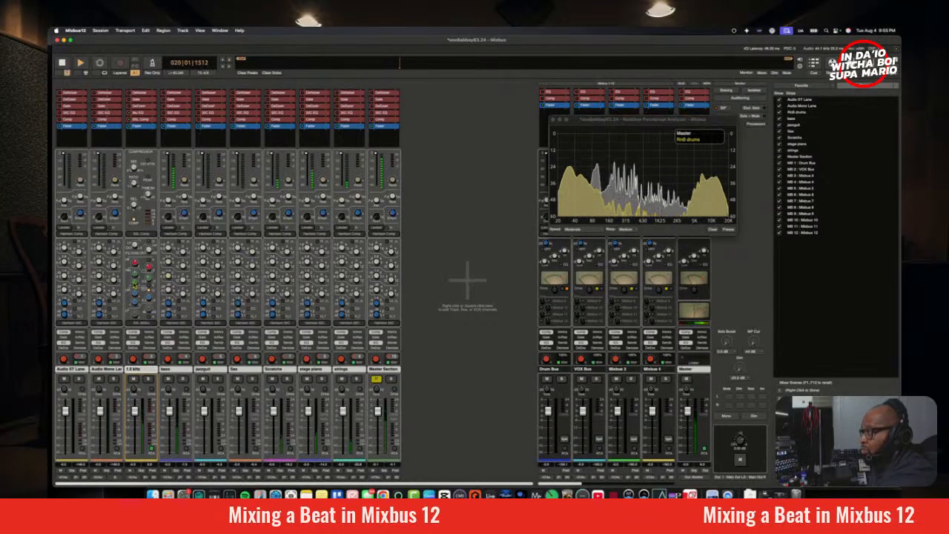
drag(135, 286, 136, 277)
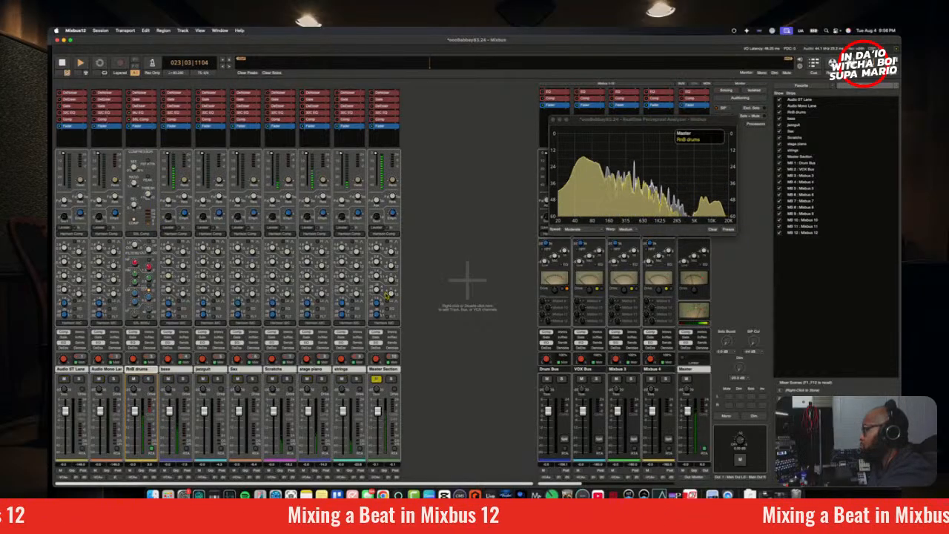
key(space)
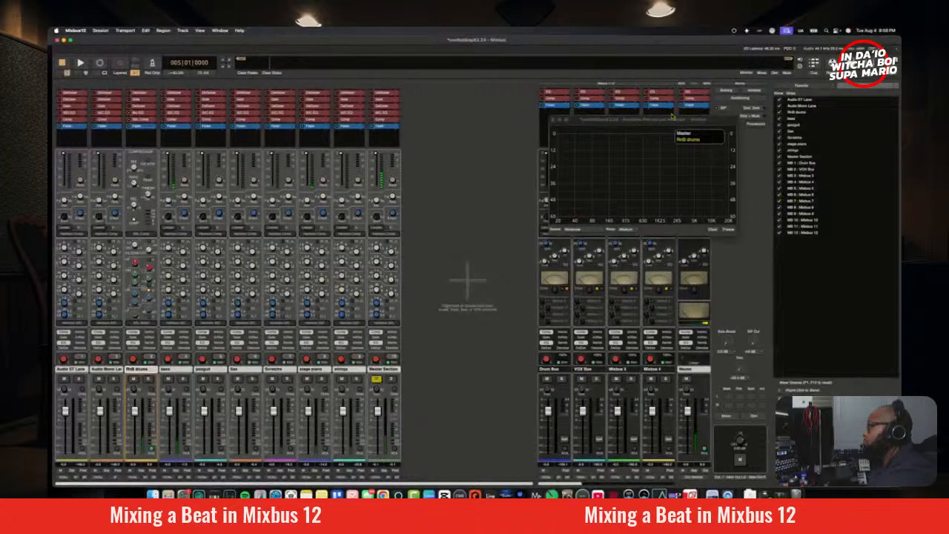
Step: Move the analyzer window clear of the monitor section and show the monitor section's processors
drag(676, 121, 601, 117)
click(763, 122)
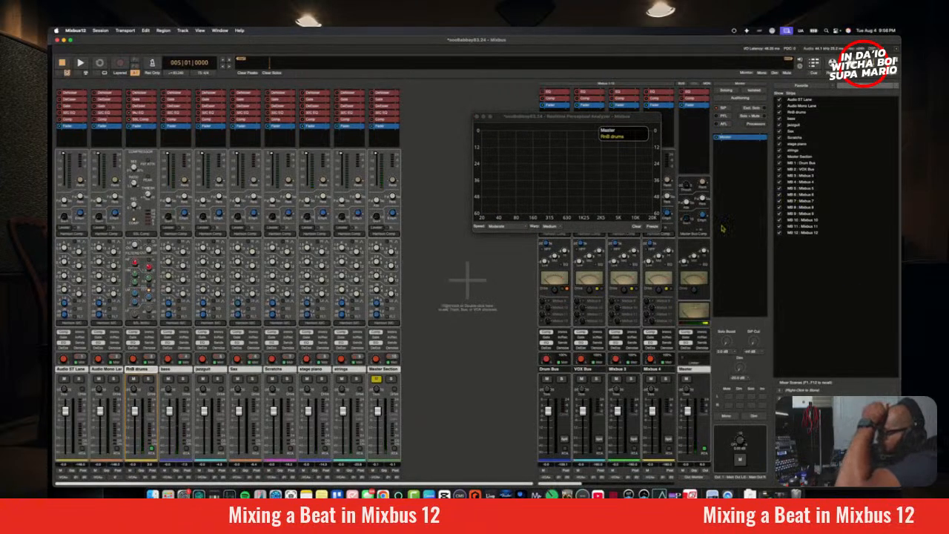
right_click(739, 191)
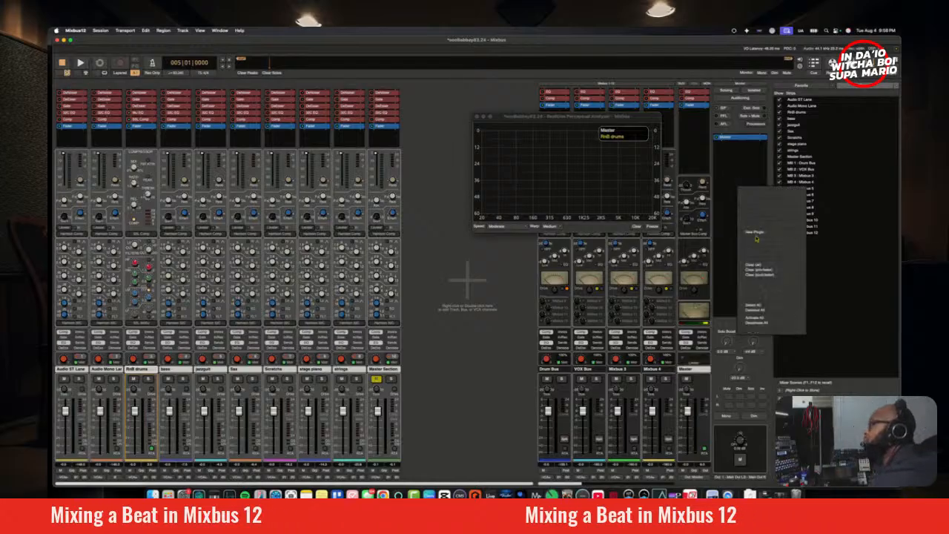
mouse_move(776, 235)
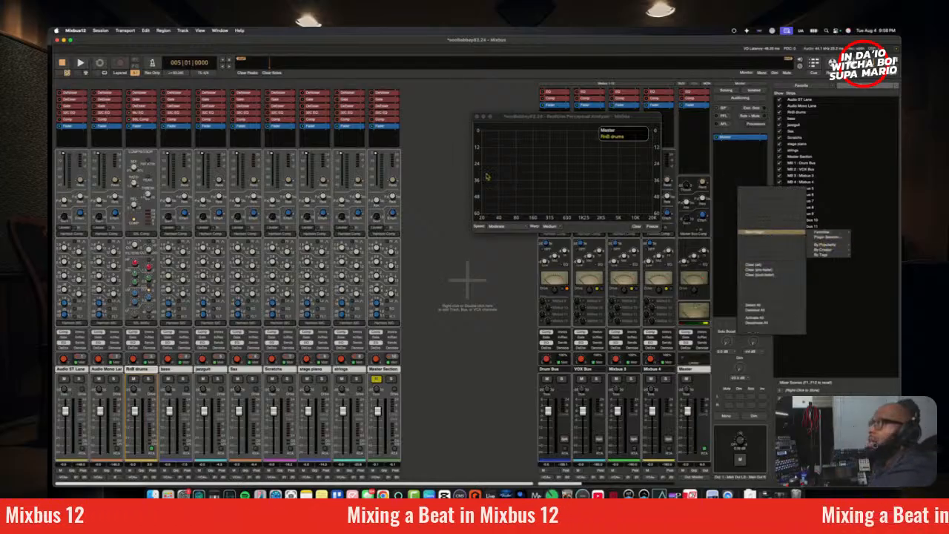
click(255, 47)
Step: Save the session
click(105, 32)
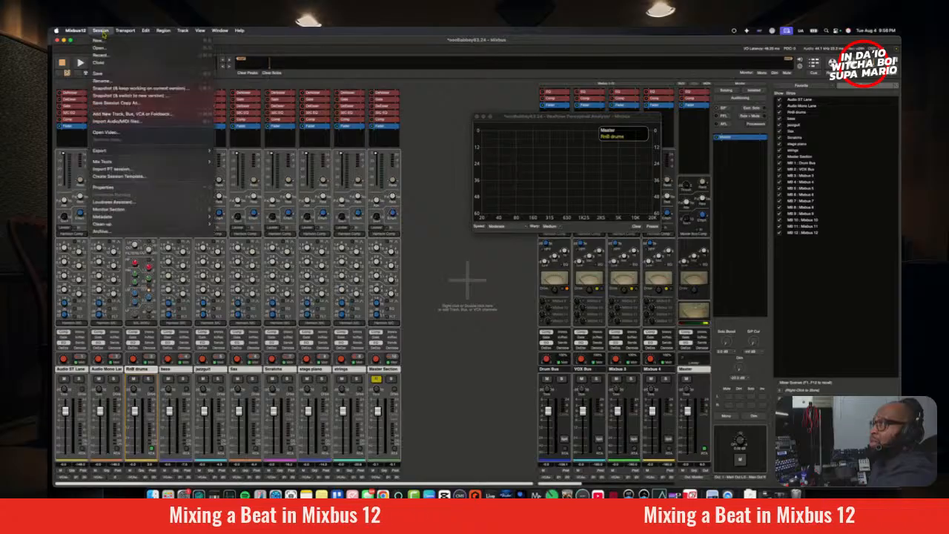
click(110, 72)
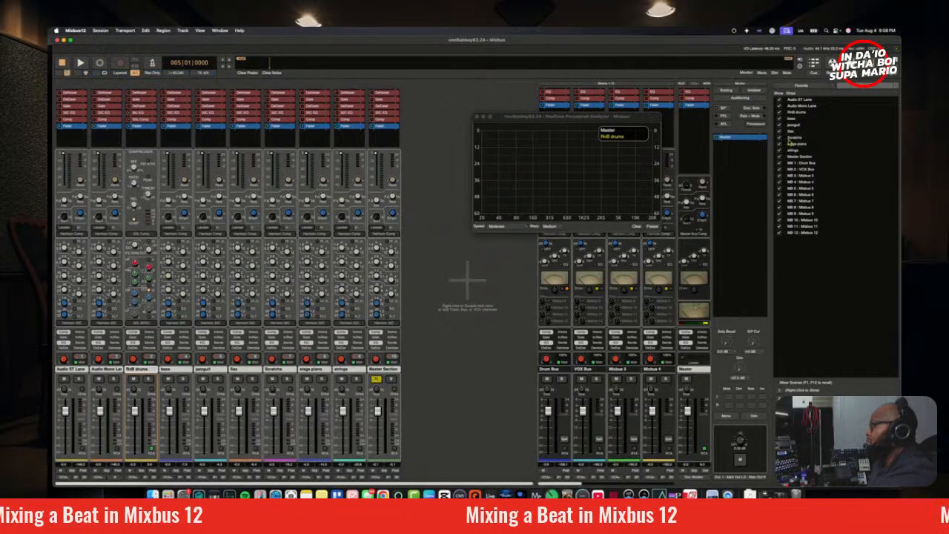
Step: Add the LEWITT Space Replicator plugin after Master in the monitor section and move its window over the mixer's centre
right_click(740, 162)
mouse_move(771, 207)
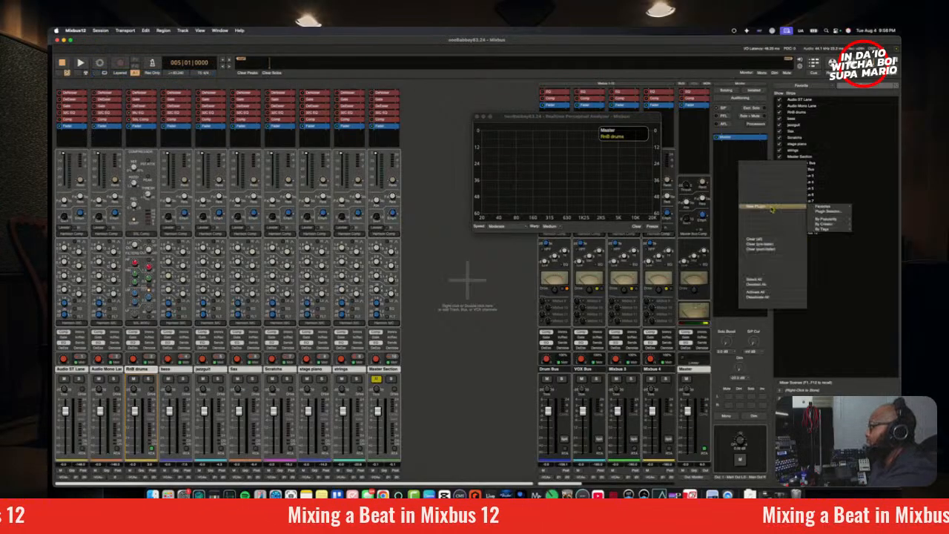
mouse_move(836, 224)
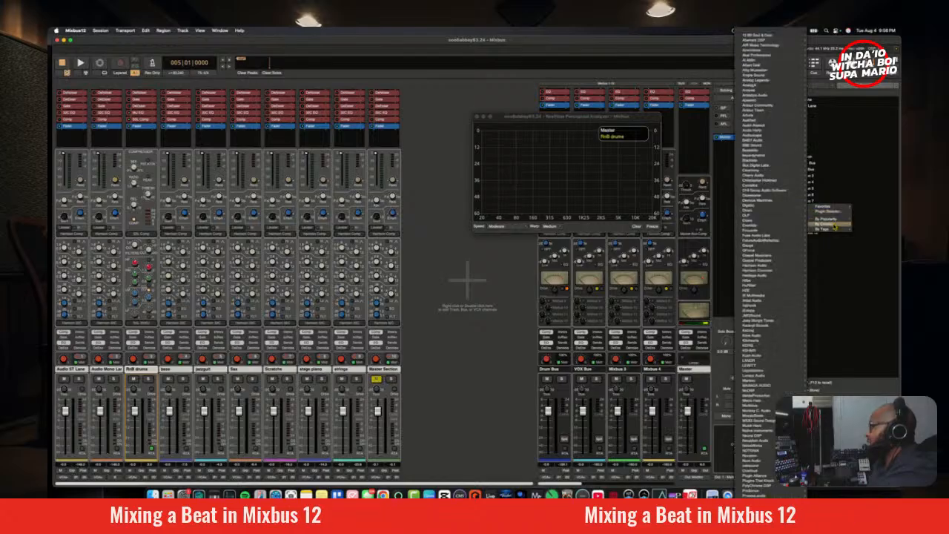
mouse_move(802, 369)
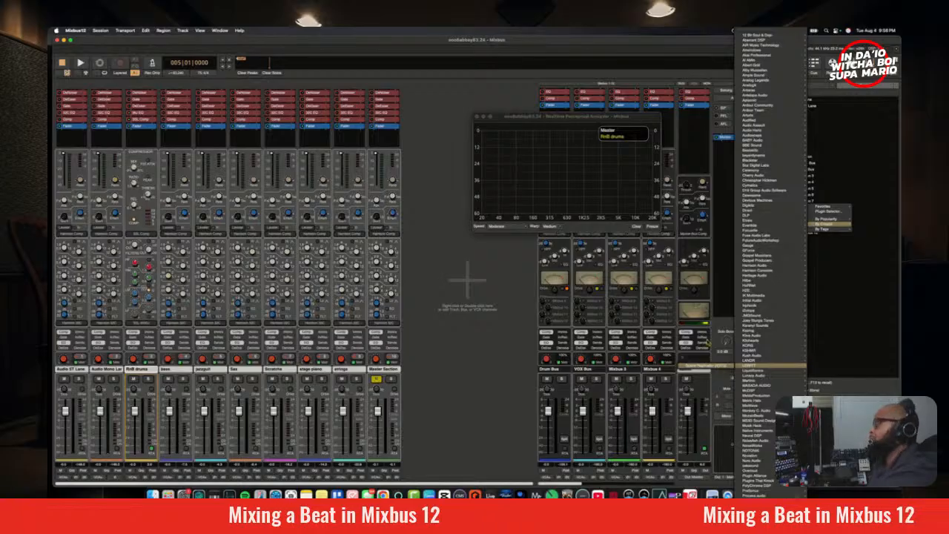
click(709, 366)
drag(744, 239, 497, 204)
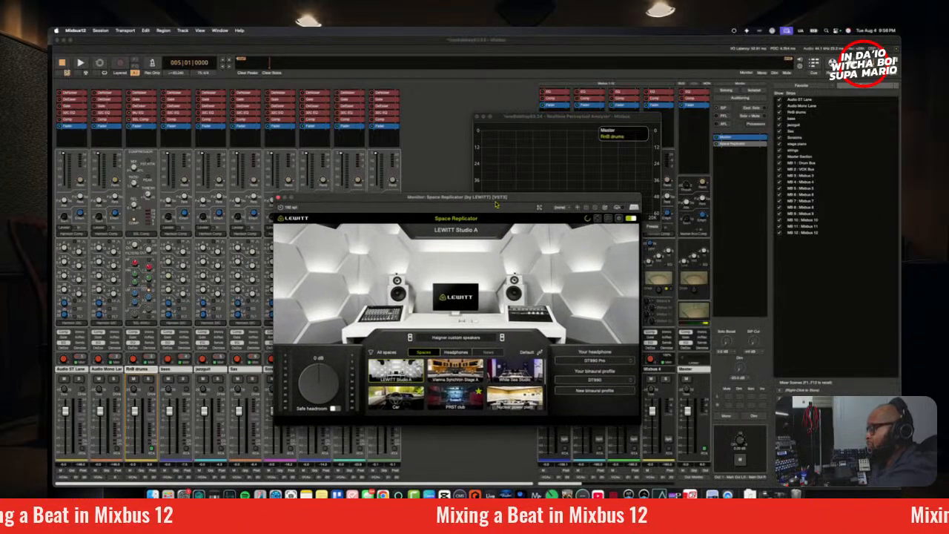
Step: Set the binaural profile in Space Replicator to M50X Headset
click(597, 360)
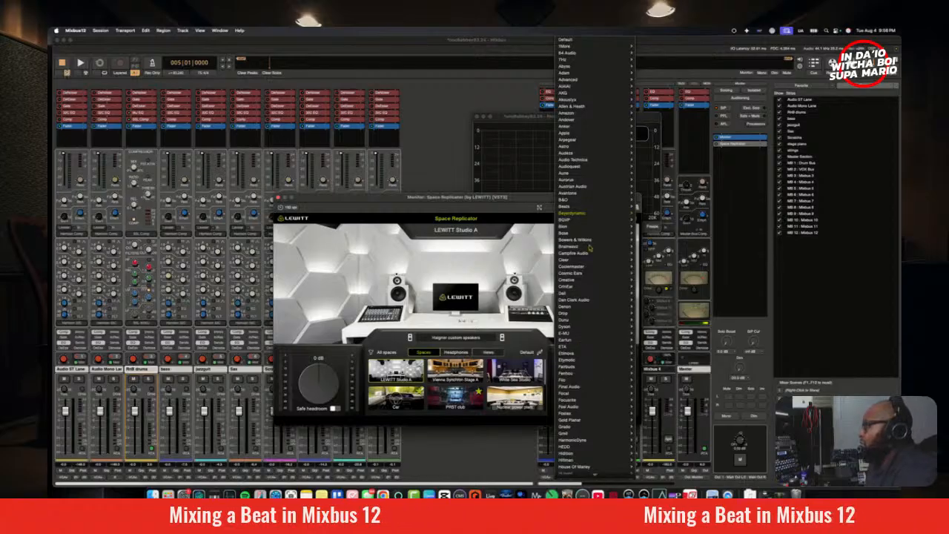
click(547, 333)
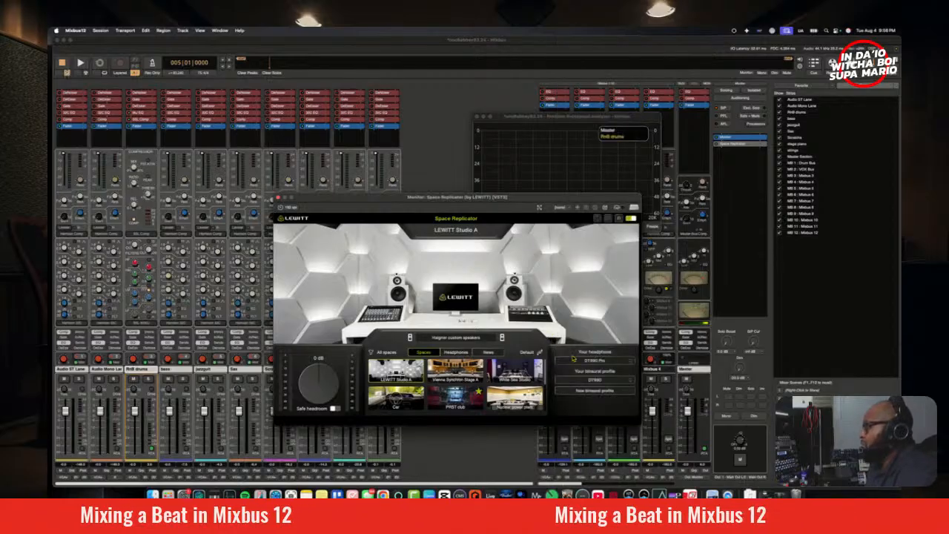
click(602, 381)
click(604, 407)
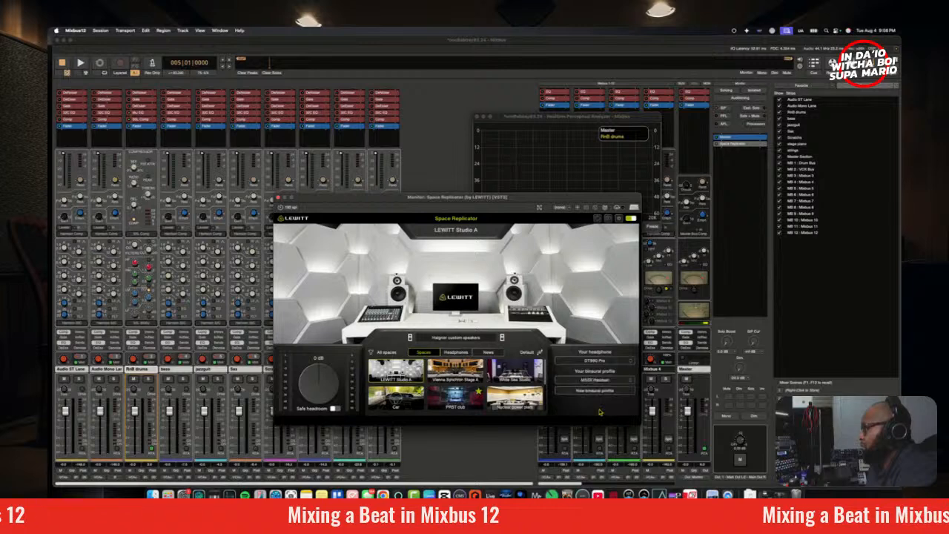
Step: Set the headphone model to Audio-Technica ATH-M50x (Dekoni Sheepskin Earpads) v2 and play the mix through Space Replicator
click(607, 362)
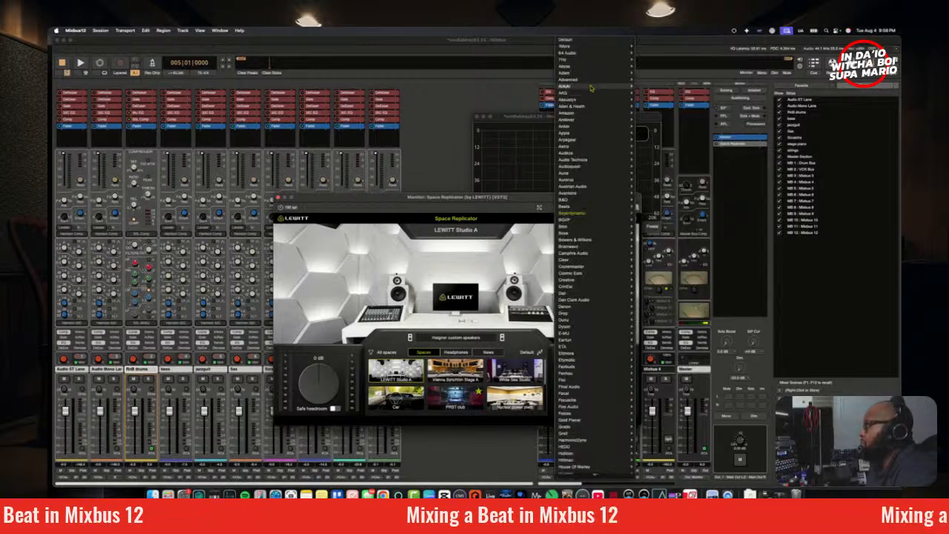
mouse_move(606, 161)
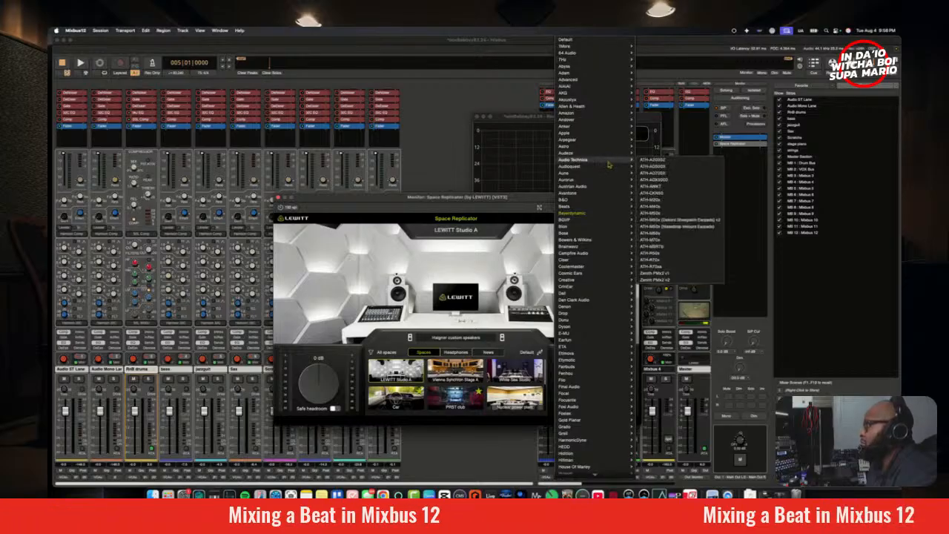
click(686, 220)
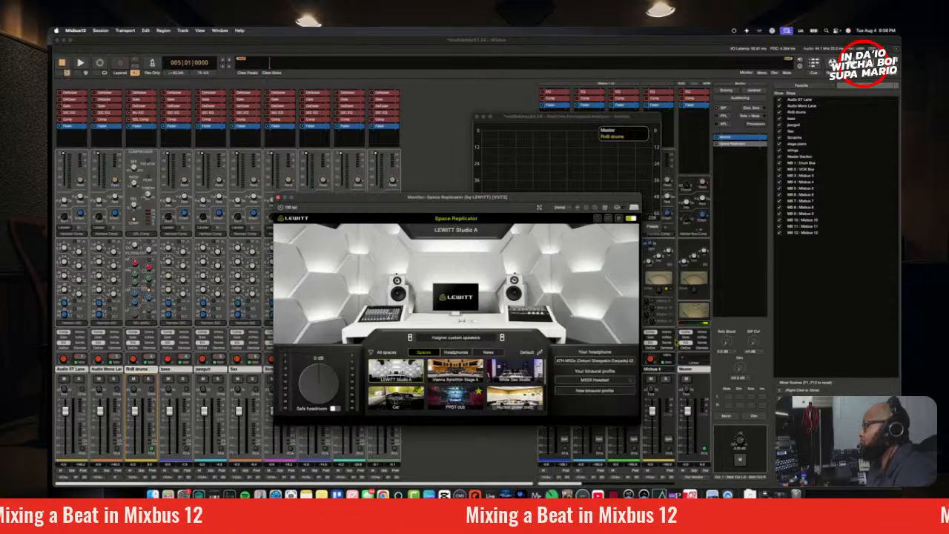
key(space)
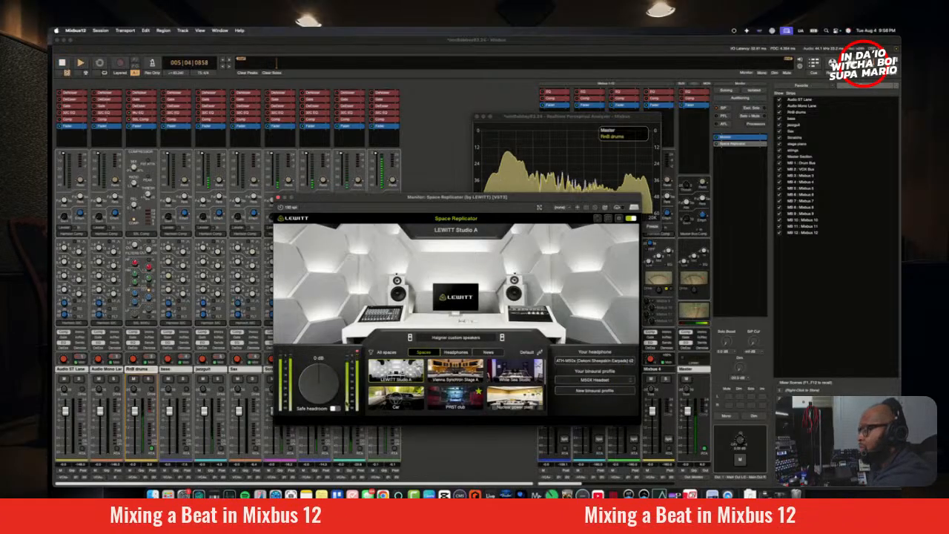
Step: Audition the mix through Space Replicator once more, close its window and stop playback
key(space)
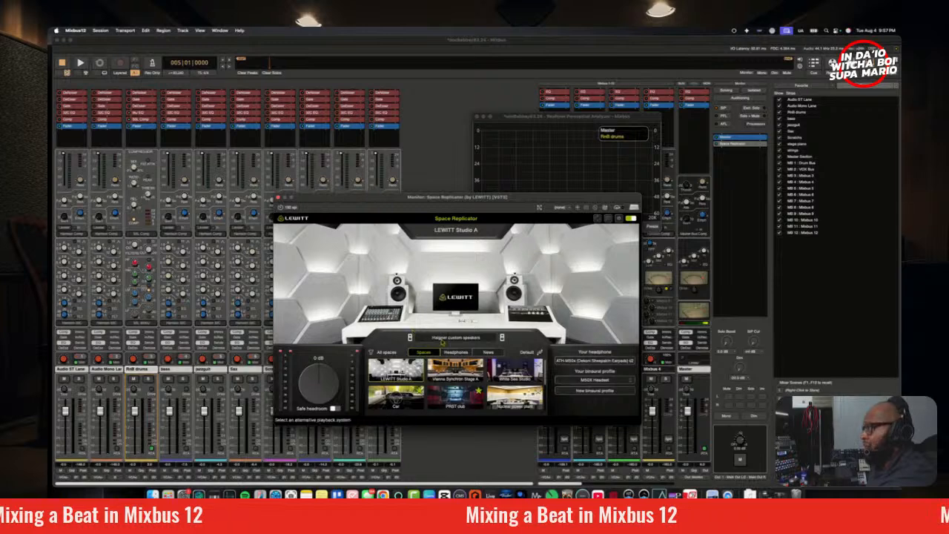
key(space)
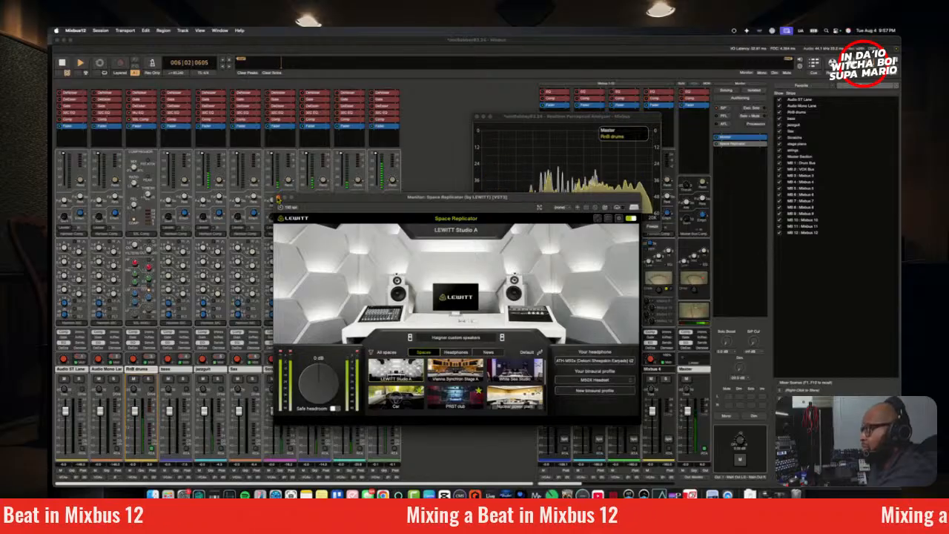
click(279, 198)
key(space)
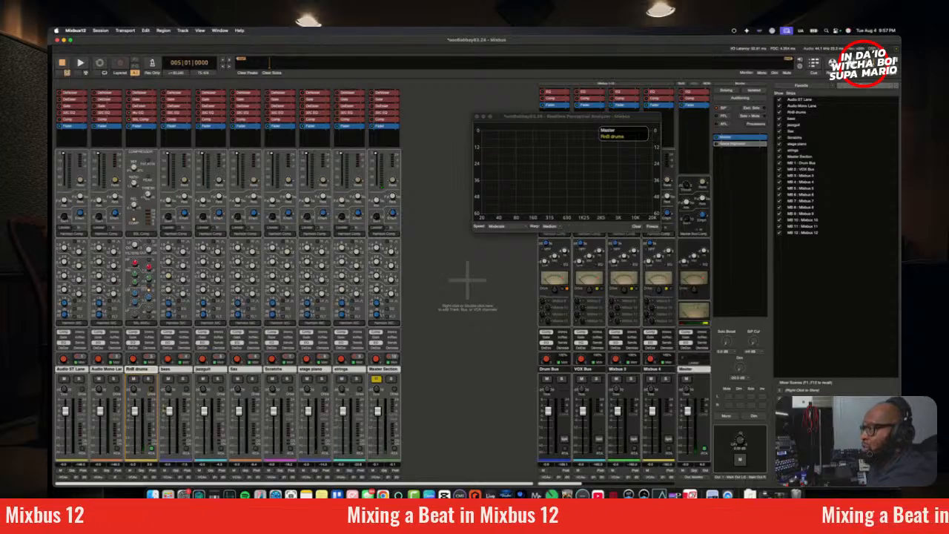
Step: Pull the faders of all tracks except RnB drums and Master Section fully down and play the drums alone
drag(205, 410, 205, 446)
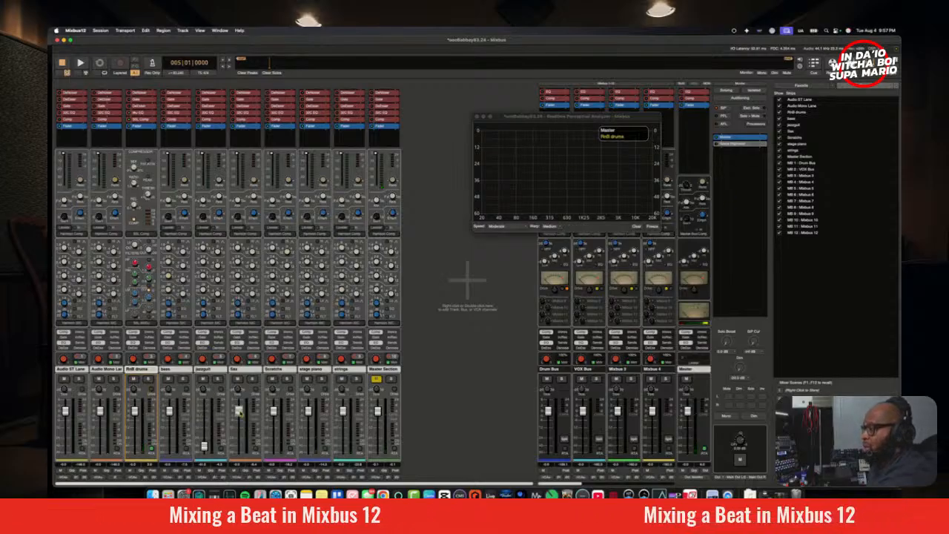
drag(240, 411, 239, 451)
drag(274, 410, 274, 451)
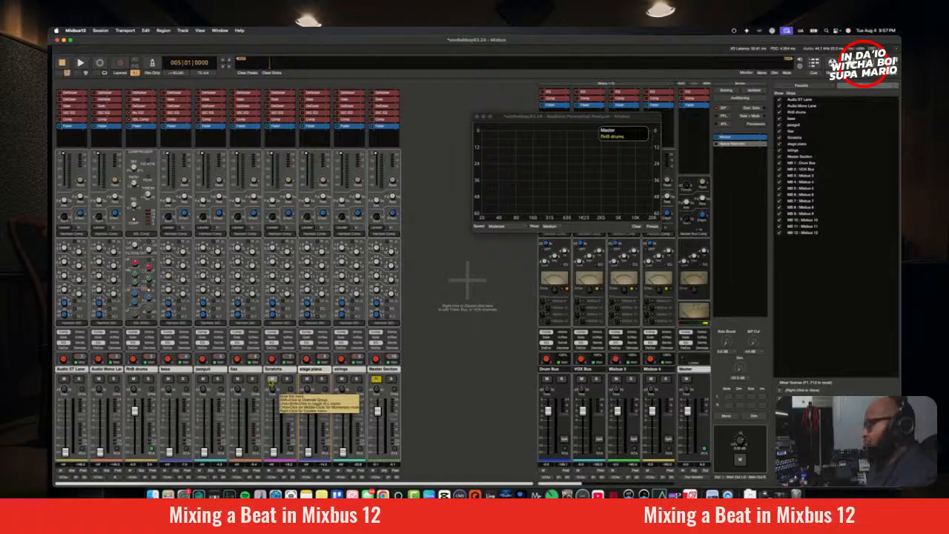
key(space)
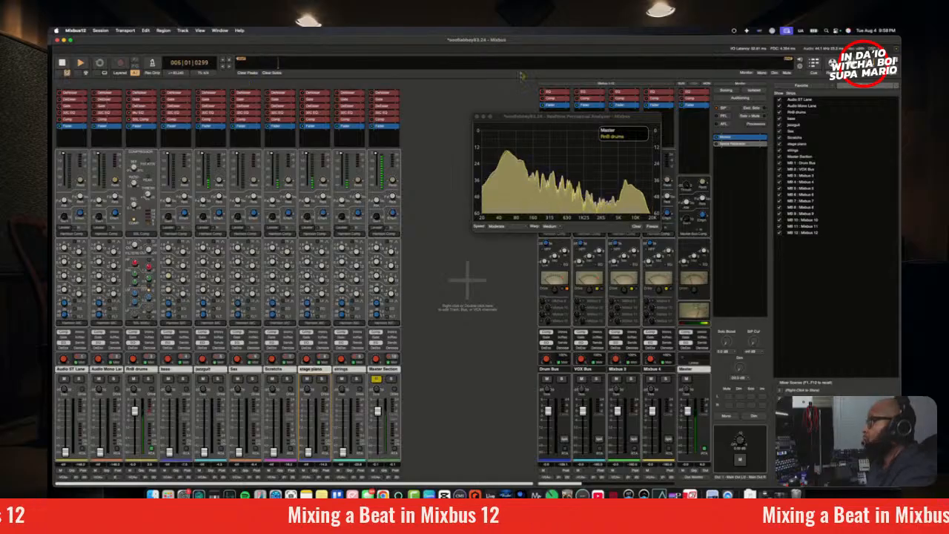
Step: Play the session in the editor from bar 9, where the bass enters, and bring the bass fader partway up
click(850, 69)
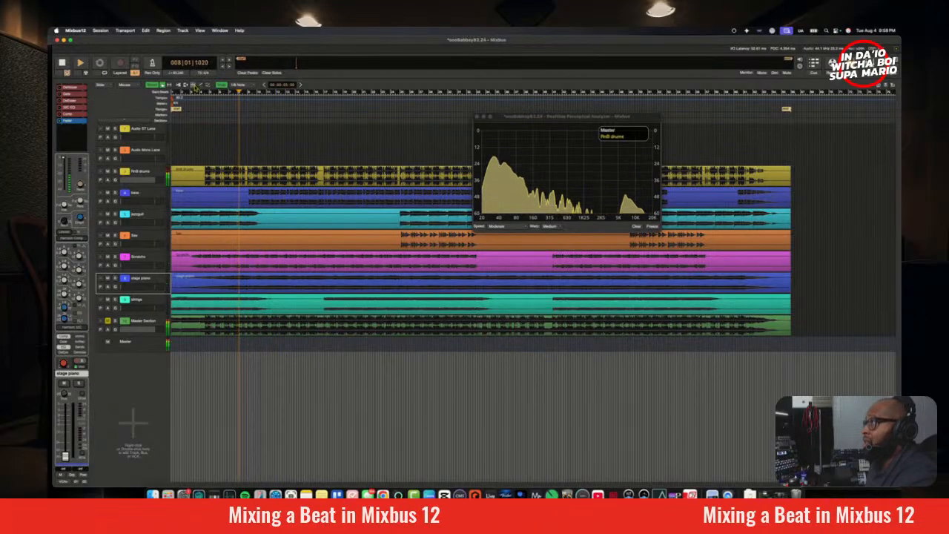
key(space)
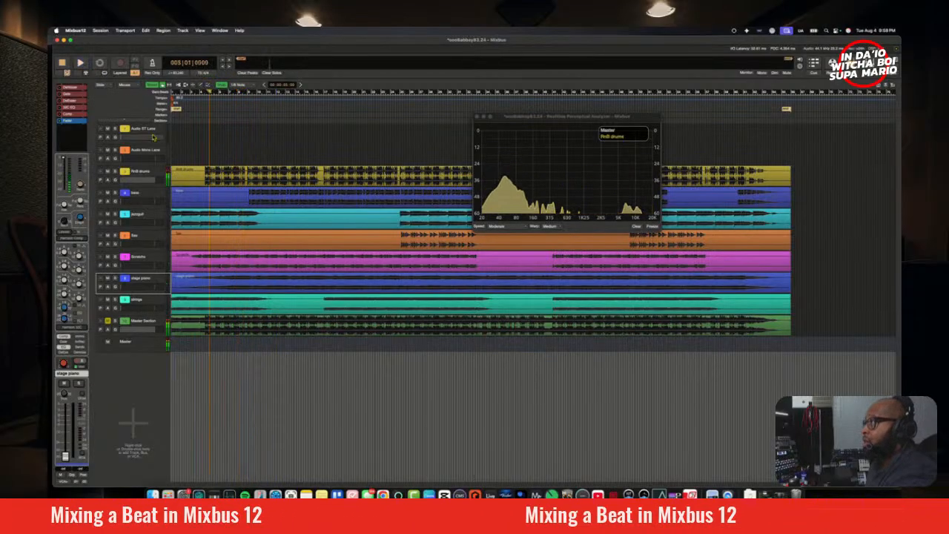
click(248, 95)
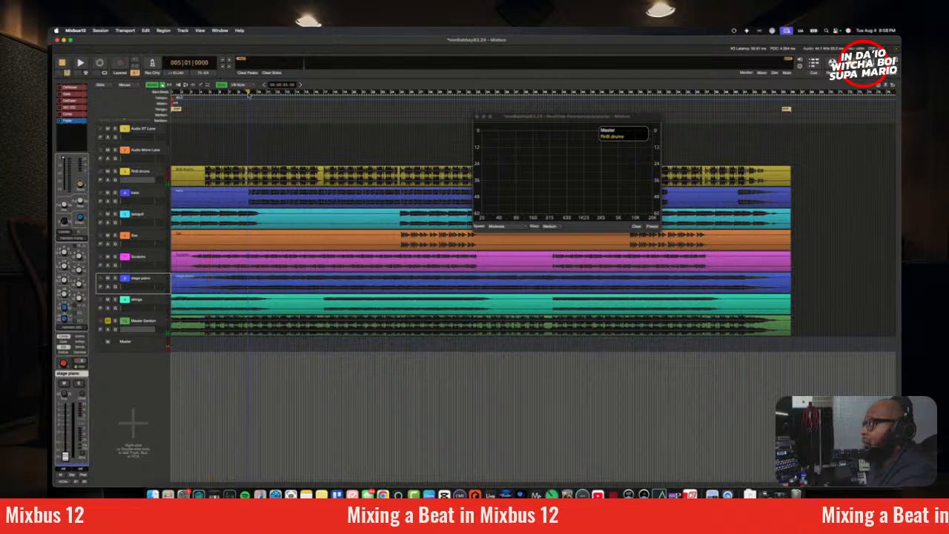
key(space)
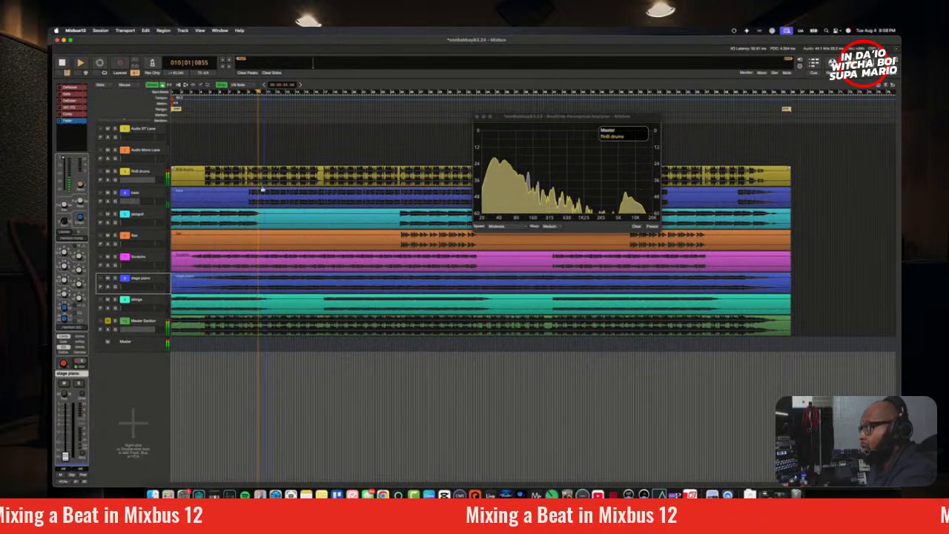
Step: Solo the bass during playback to check it in the analyzer, and move the analyzer window below the tracks
click(115, 192)
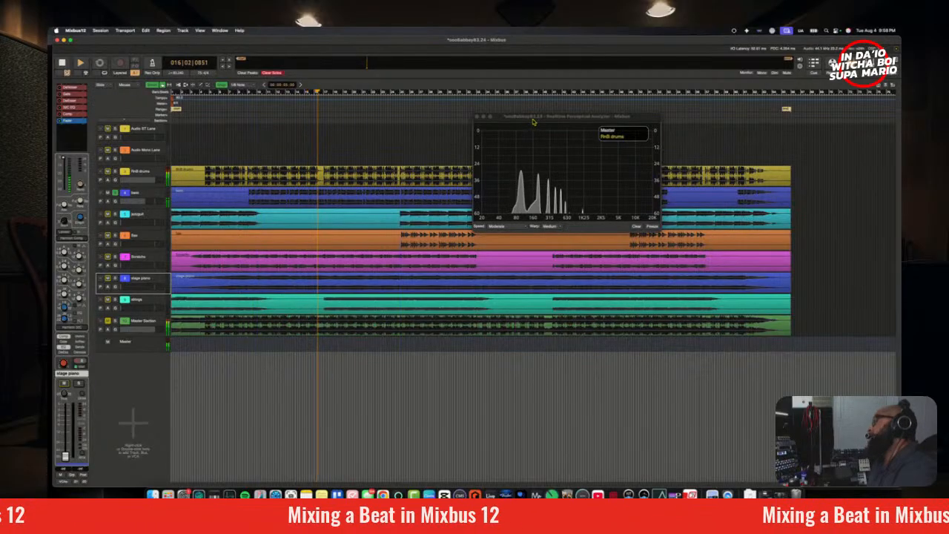
drag(532, 121, 581, 362)
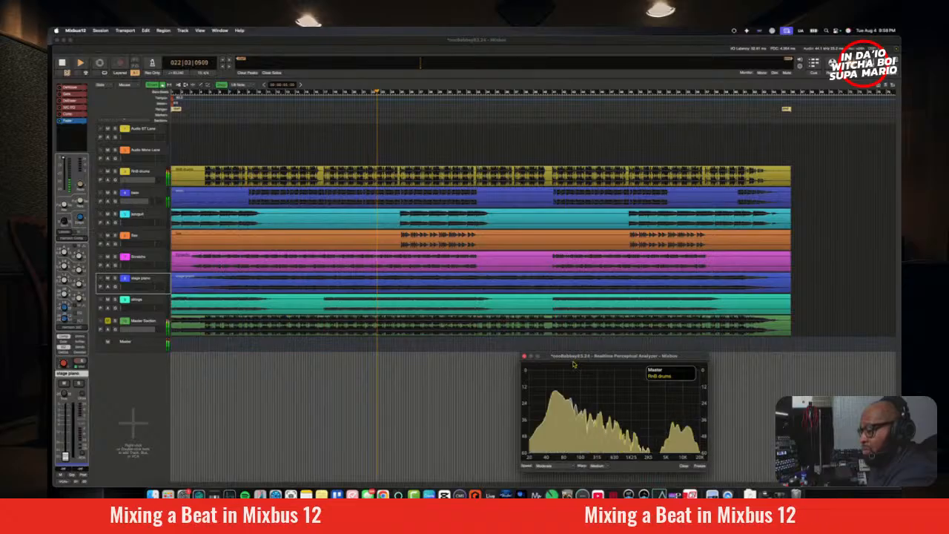
key(space)
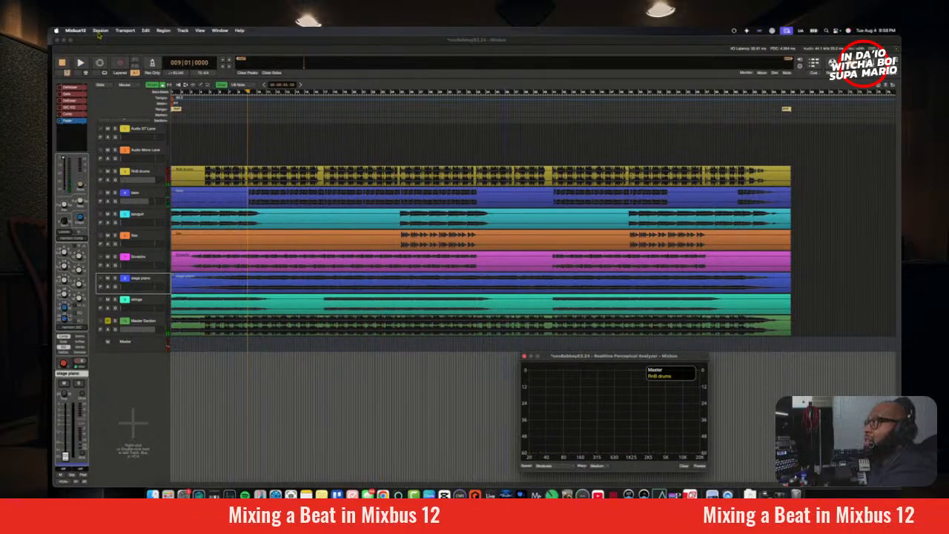
Step: Save the session and close the Realtime Perceptual Analyzer after returning to the mixer
click(99, 31)
click(118, 72)
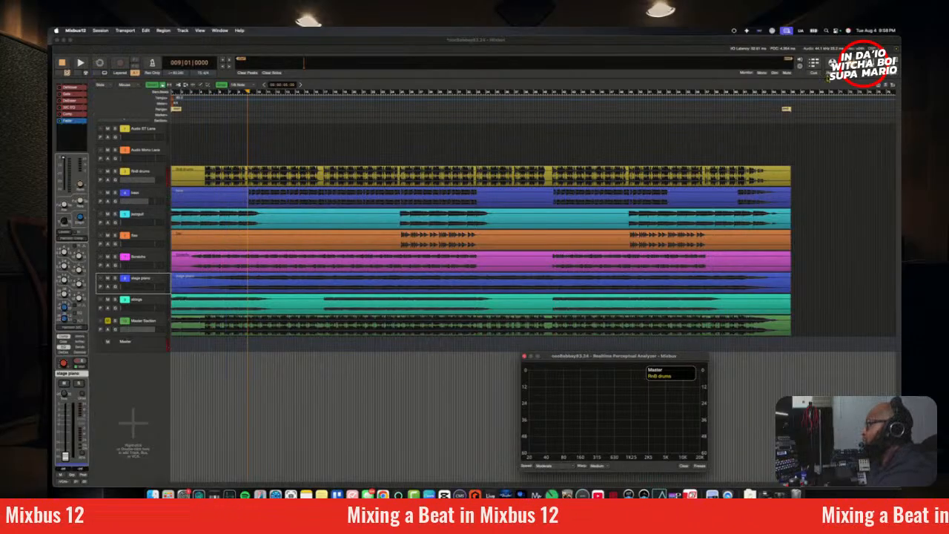
key(alt+m)
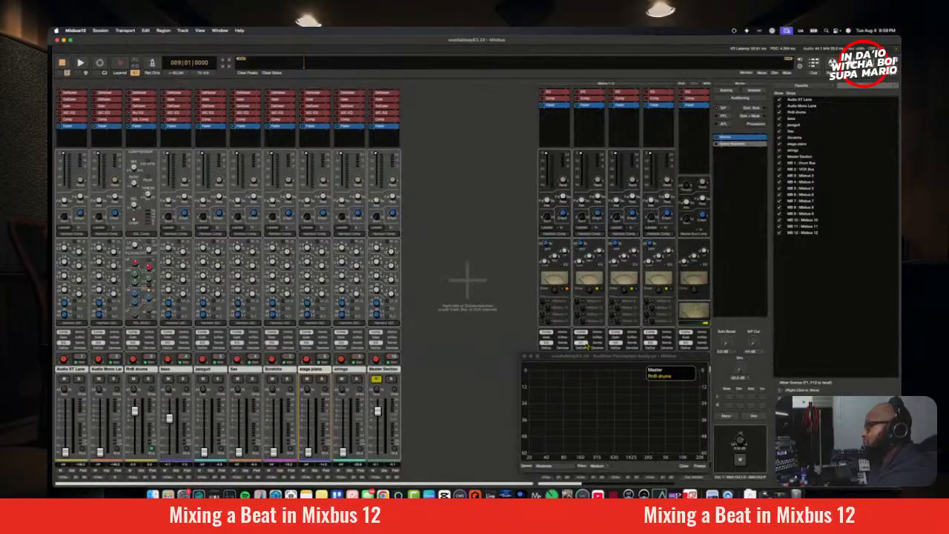
click(524, 357)
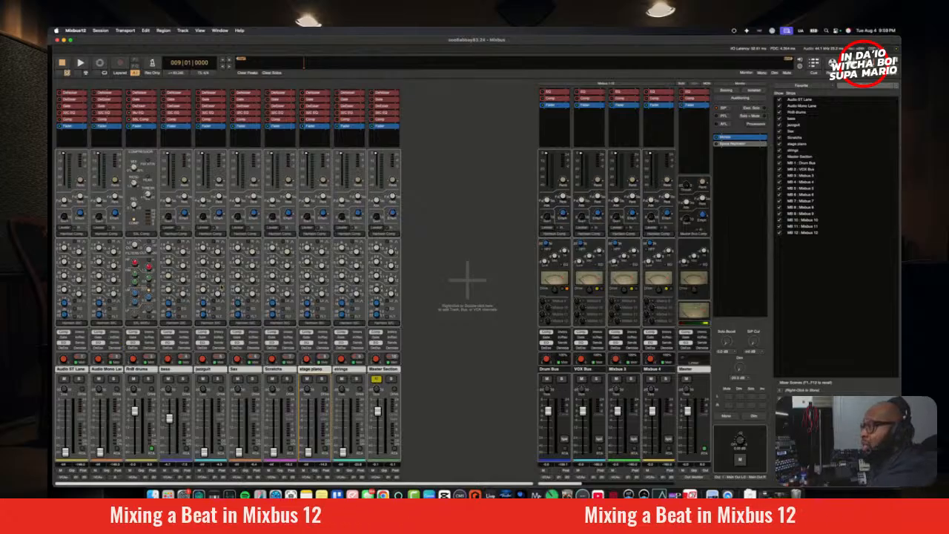
Step: Add the IK Multimedia Bus Compressor (VST3) after the fader on the bass channel and move its window over the mixer's upper middle
click(179, 137)
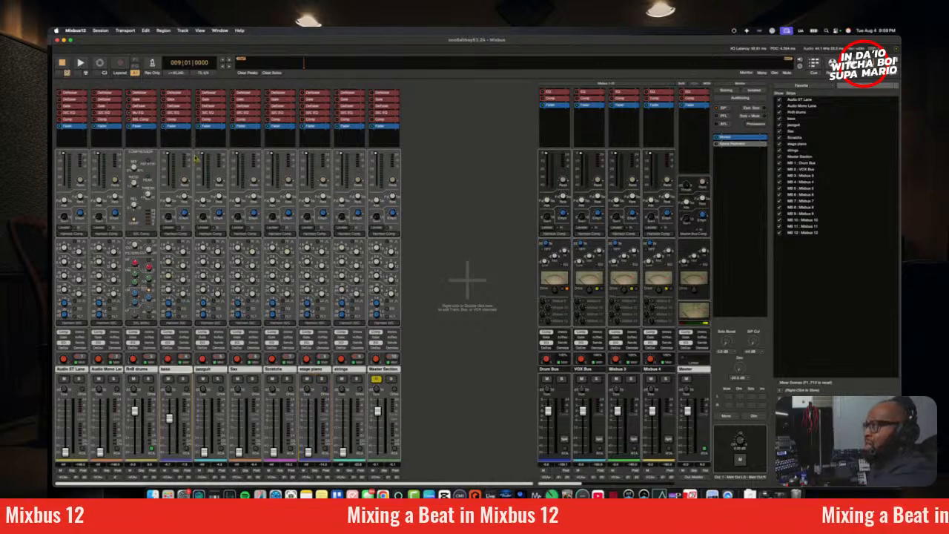
right_click(183, 132)
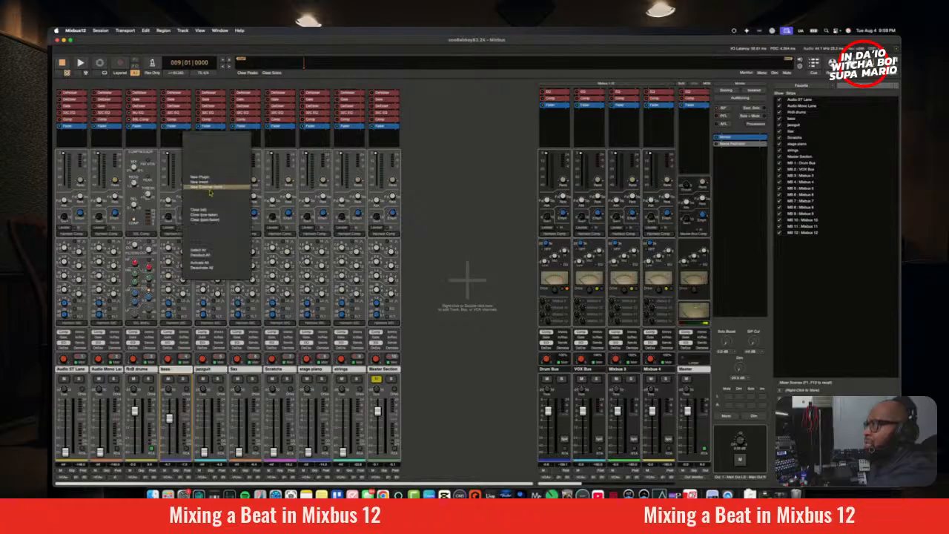
mouse_move(217, 178)
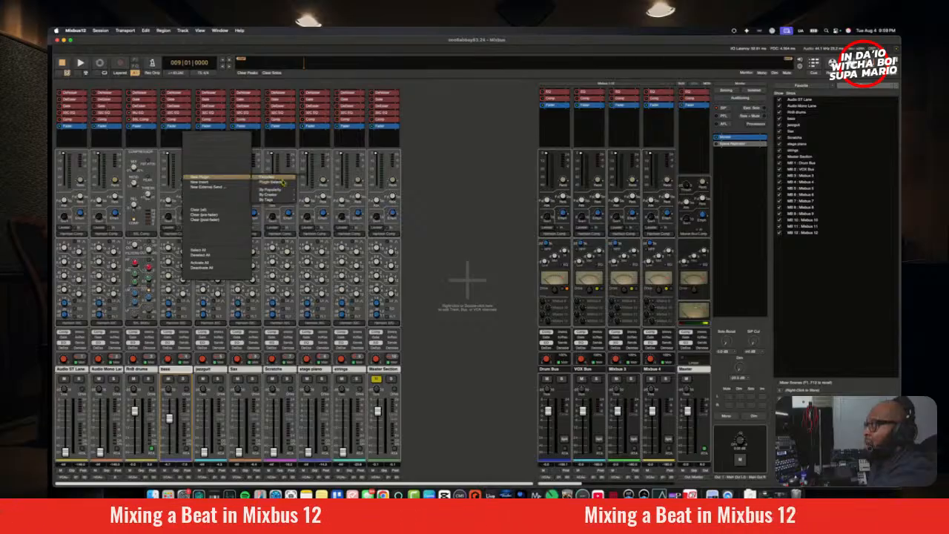
mouse_move(286, 194)
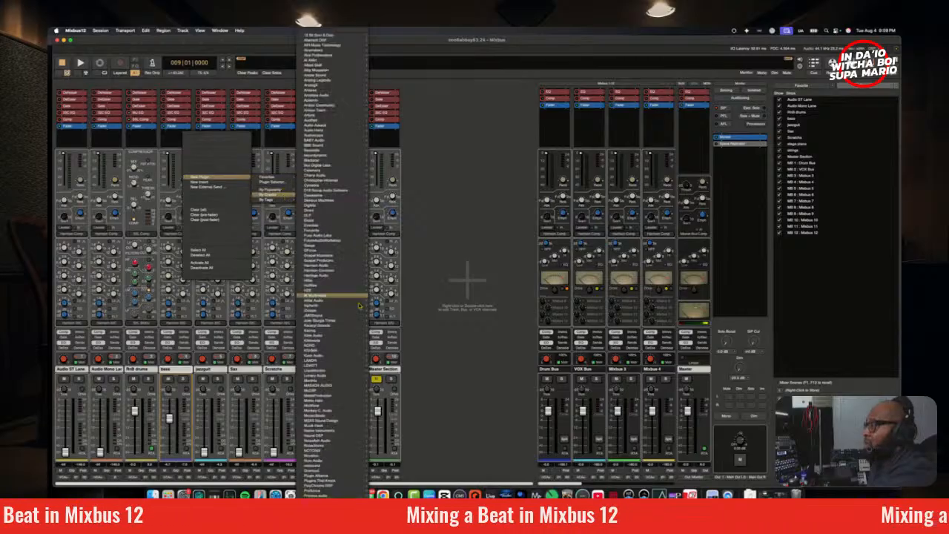
mouse_move(344, 298)
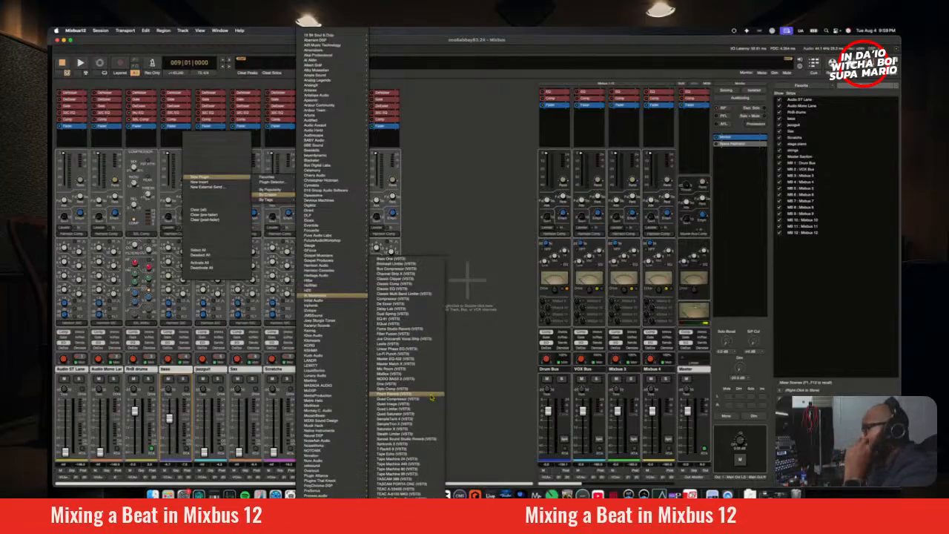
click(418, 268)
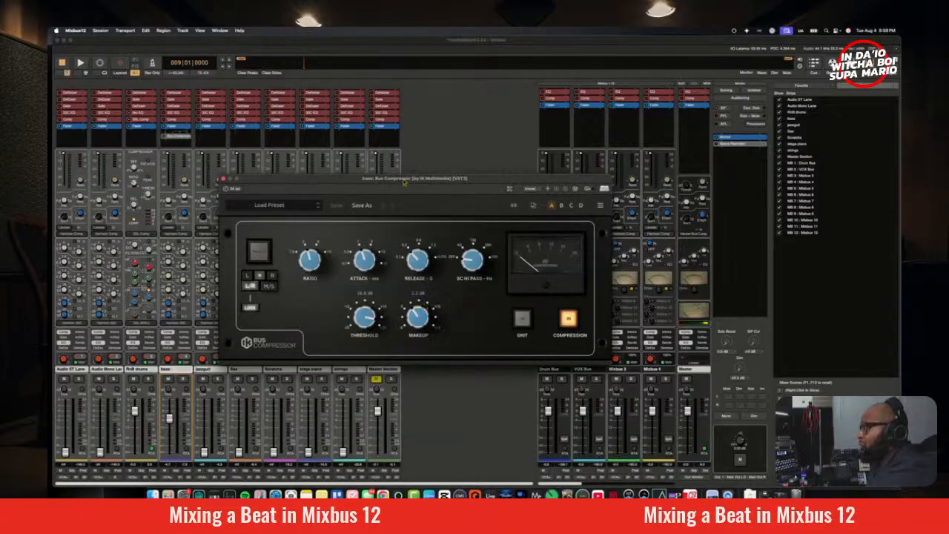
drag(405, 182, 494, 231)
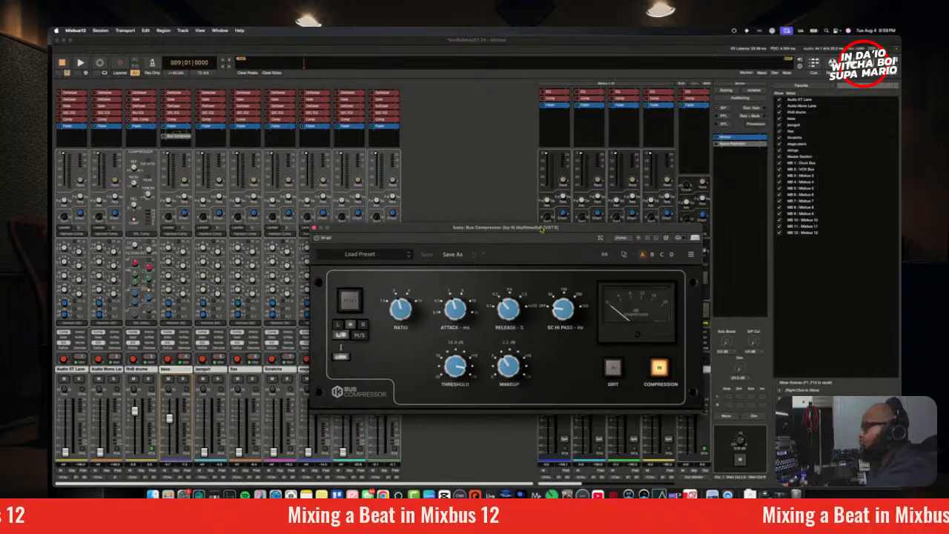
drag(543, 230, 495, 141)
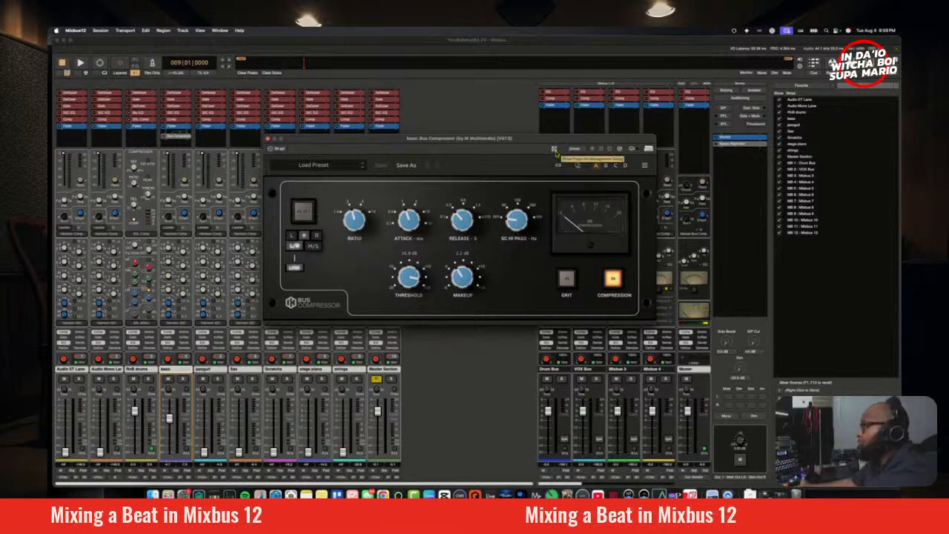
Step: Route RnB drums as the sidechain source of the bass Bus Compressor in its pin configuration
click(554, 151)
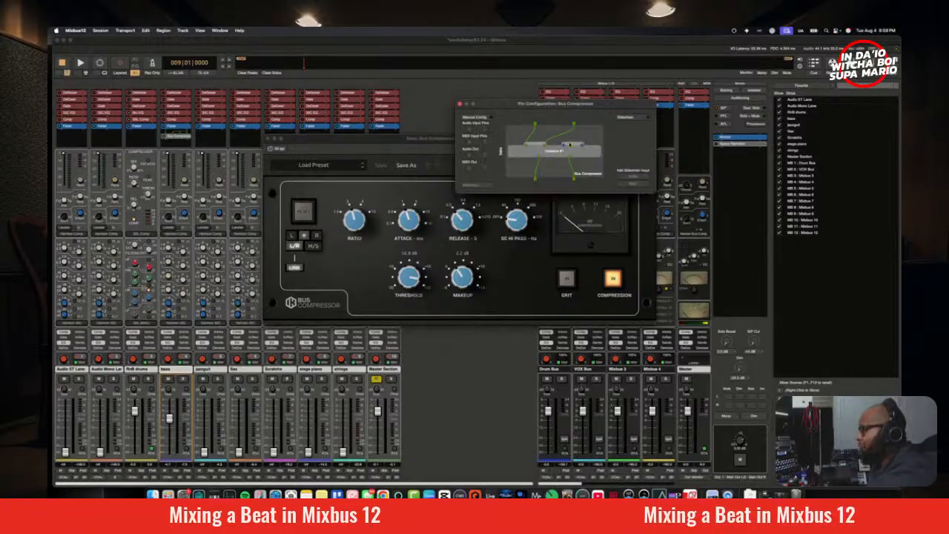
drag(546, 108, 439, 103)
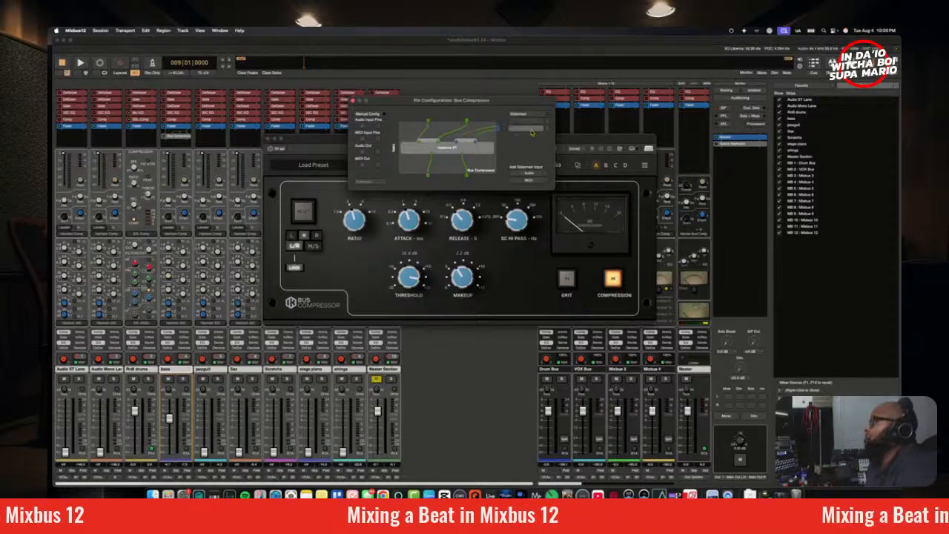
click(527, 123)
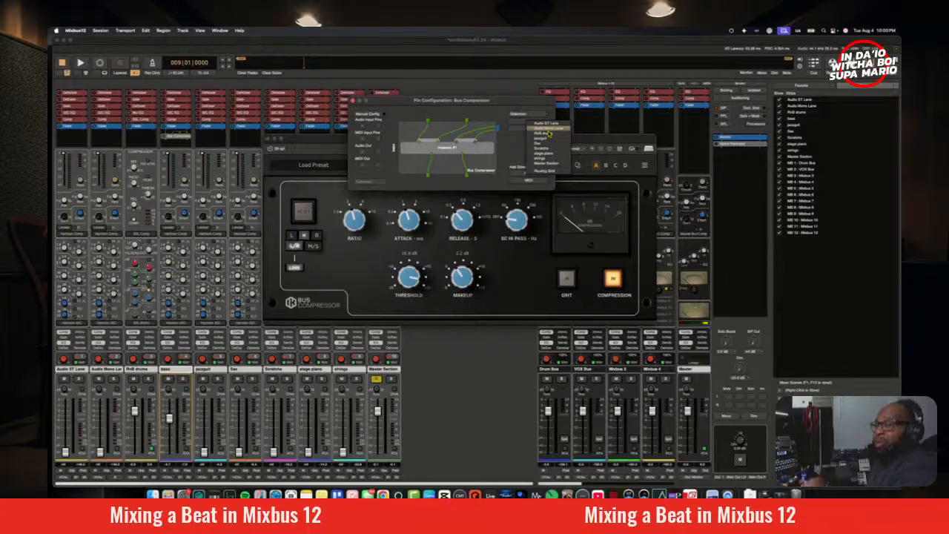
click(544, 137)
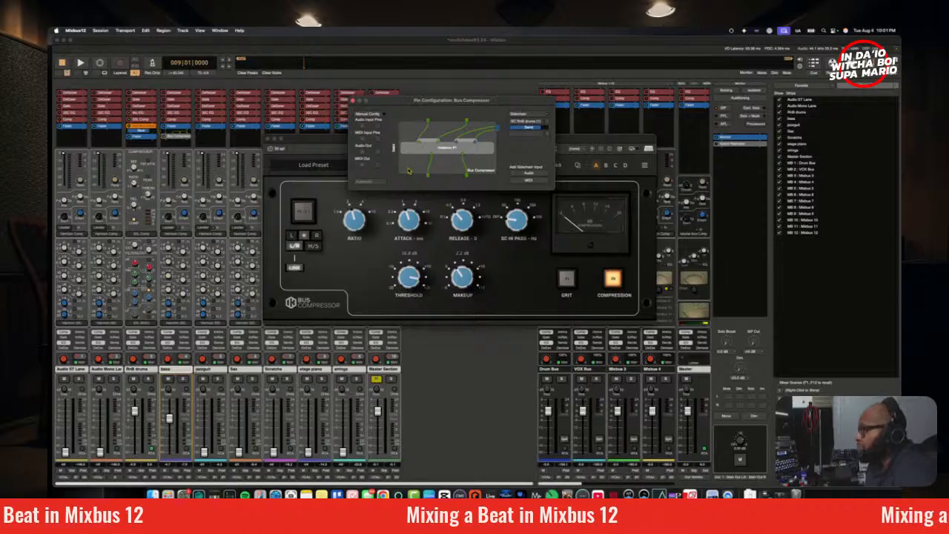
click(354, 101)
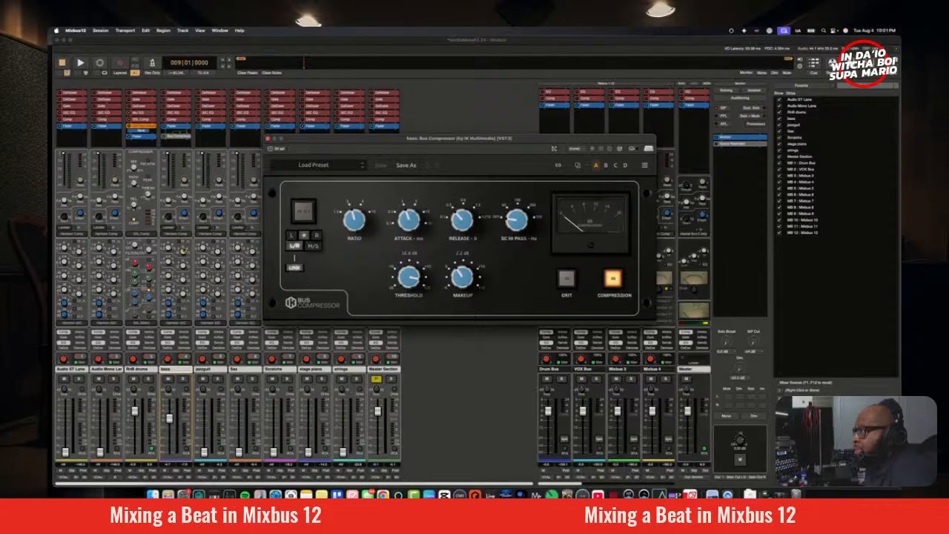
Step: Turn on the external sidechain in the bass Bus Compressor and recheck the RnB drums routing in its pin configuration
click(184, 325)
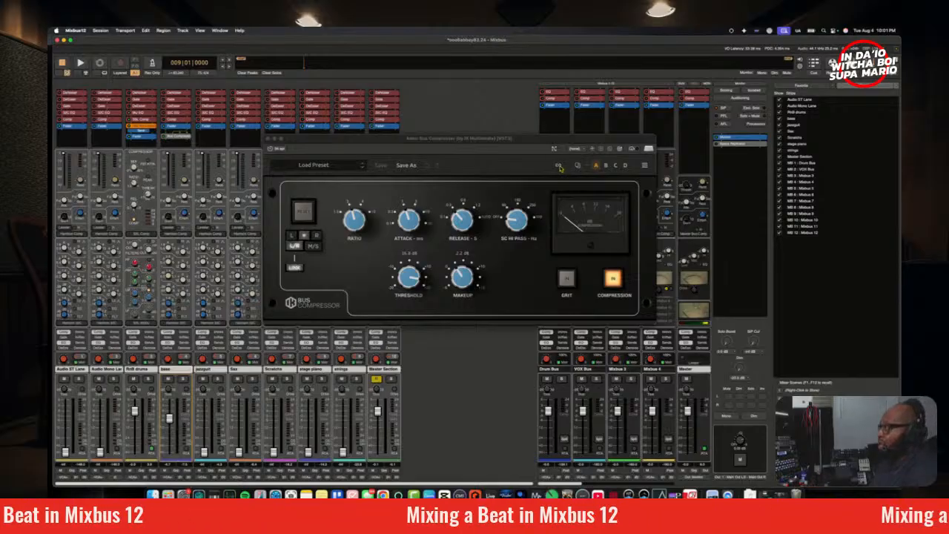
click(560, 166)
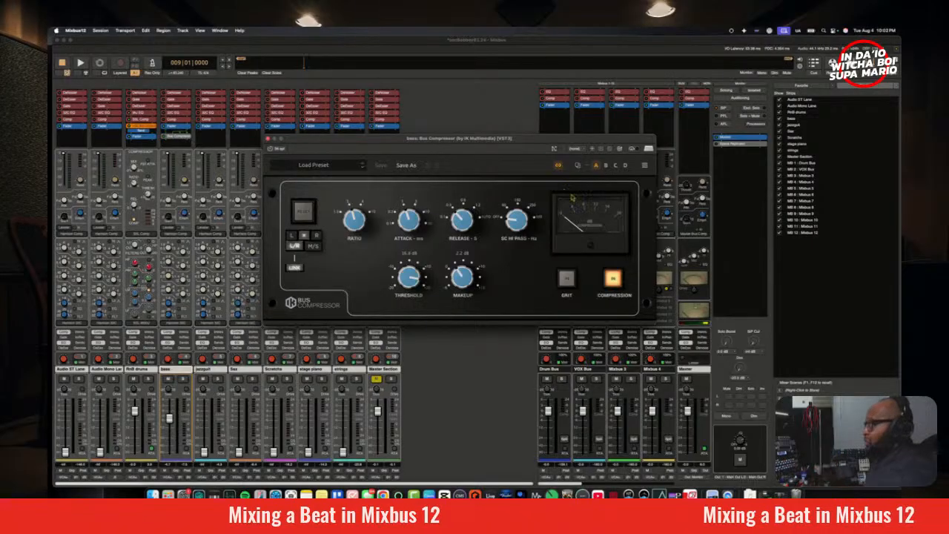
drag(585, 143, 576, 142)
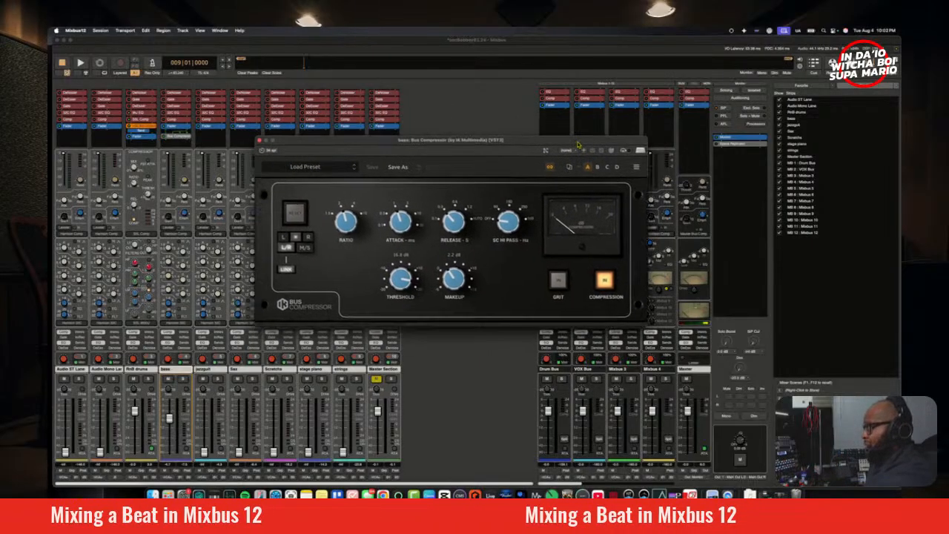
click(546, 150)
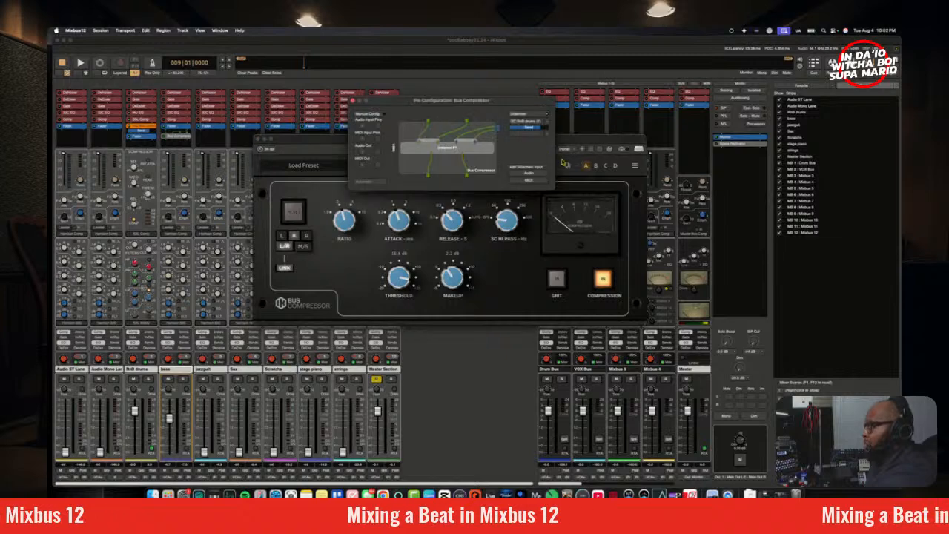
click(355, 102)
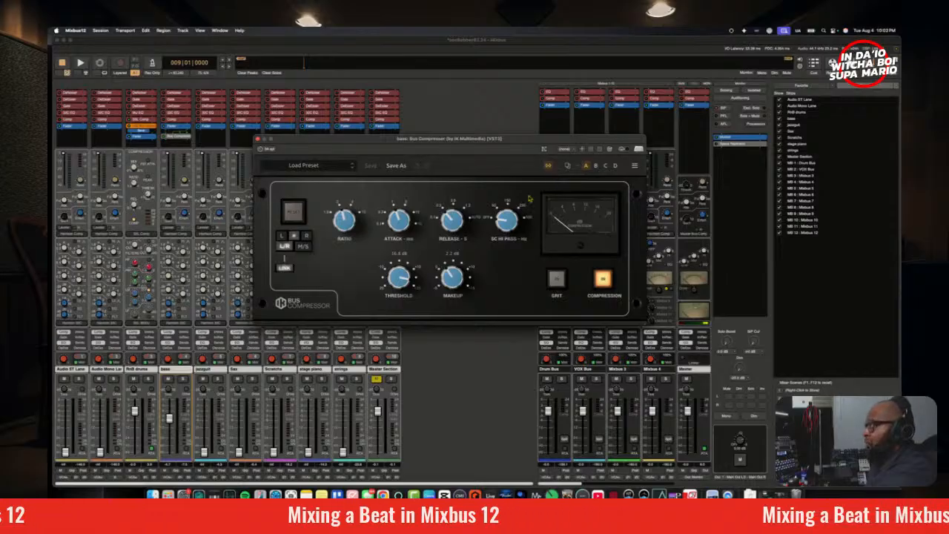
drag(510, 138, 528, 156)
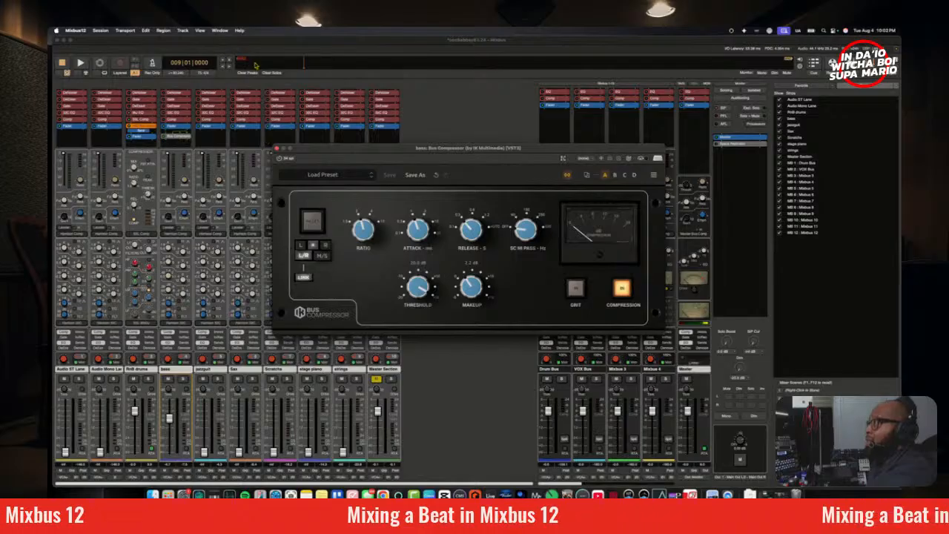
Step: Play the beat, mute the RnB drums and raise the ratio of the bass Bus Compressor
key(space)
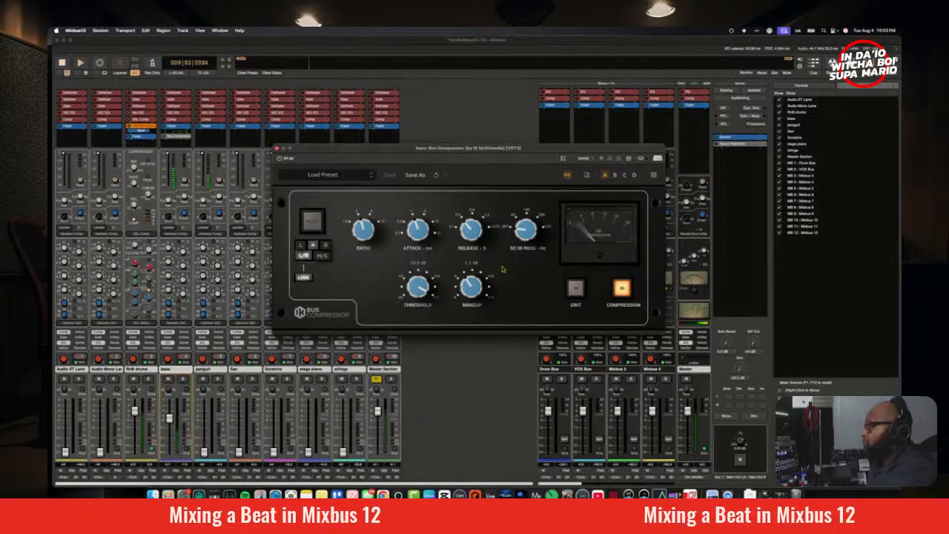
click(133, 379)
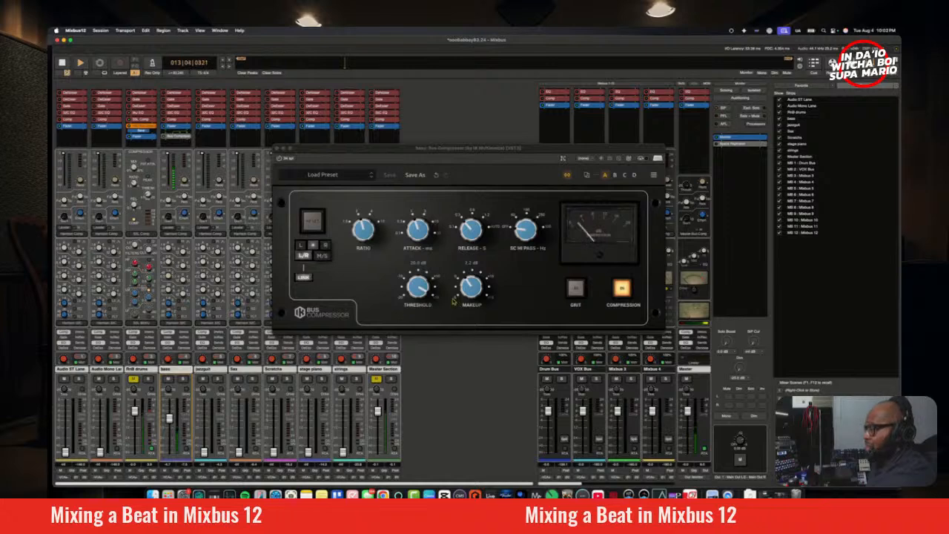
click(376, 245)
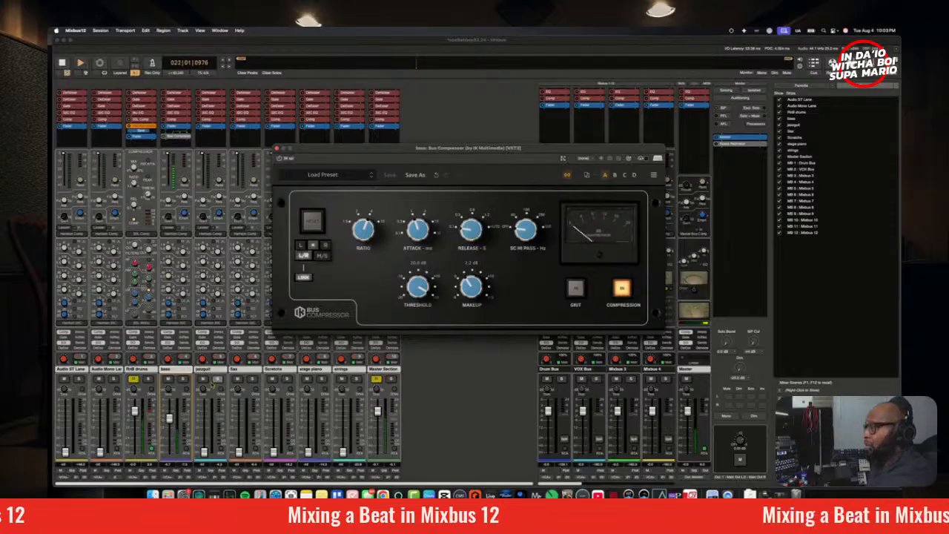
click(132, 381)
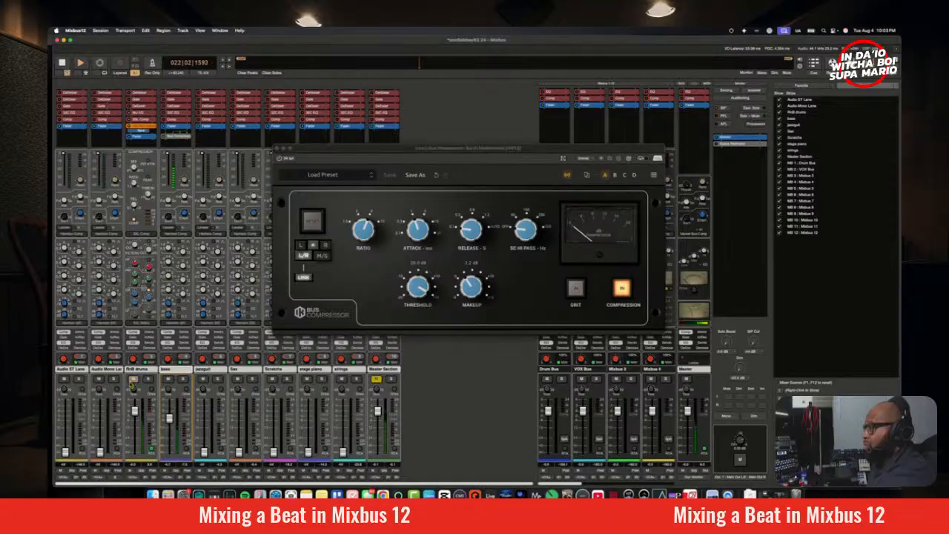
click(132, 380)
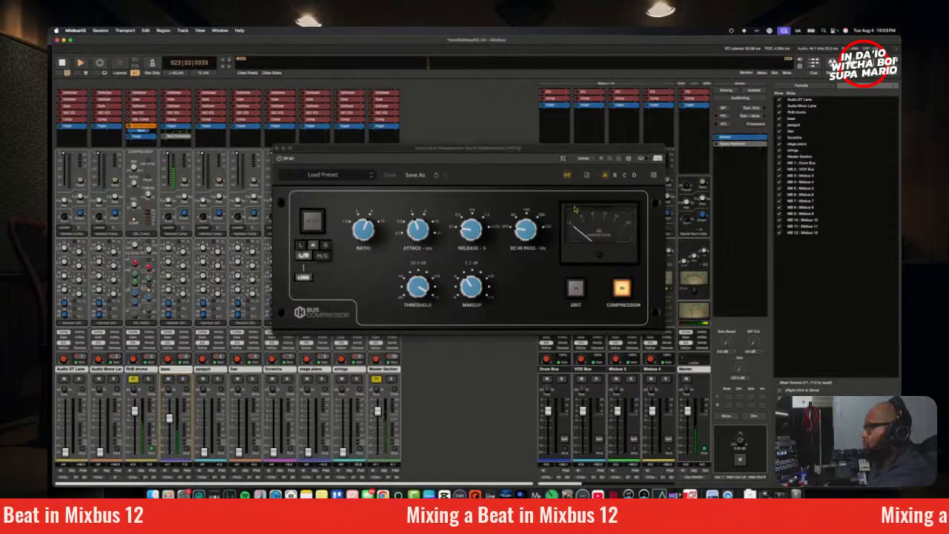
Step: Adjust the release of the bass Bus Compressor and compare the bass with the RnB drums unmuted and muted
drag(477, 228, 472, 211)
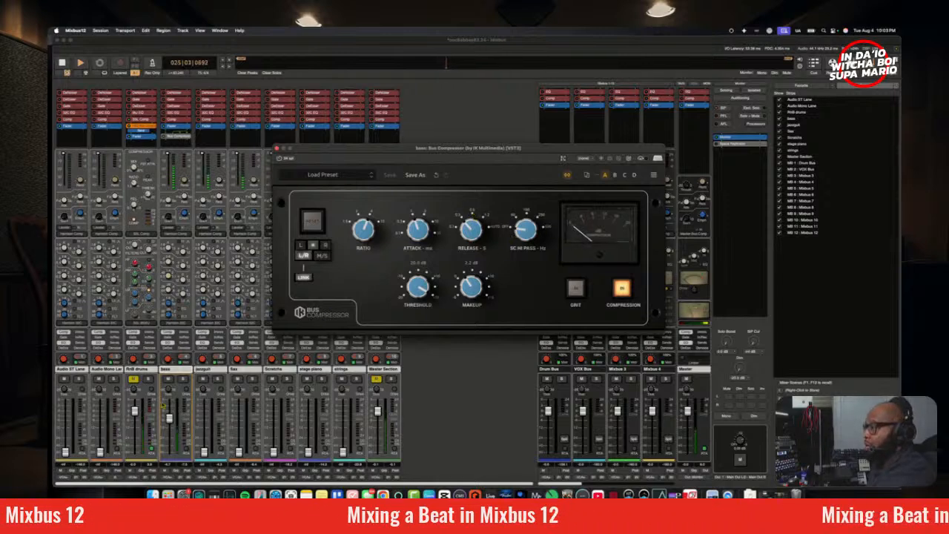
click(132, 379)
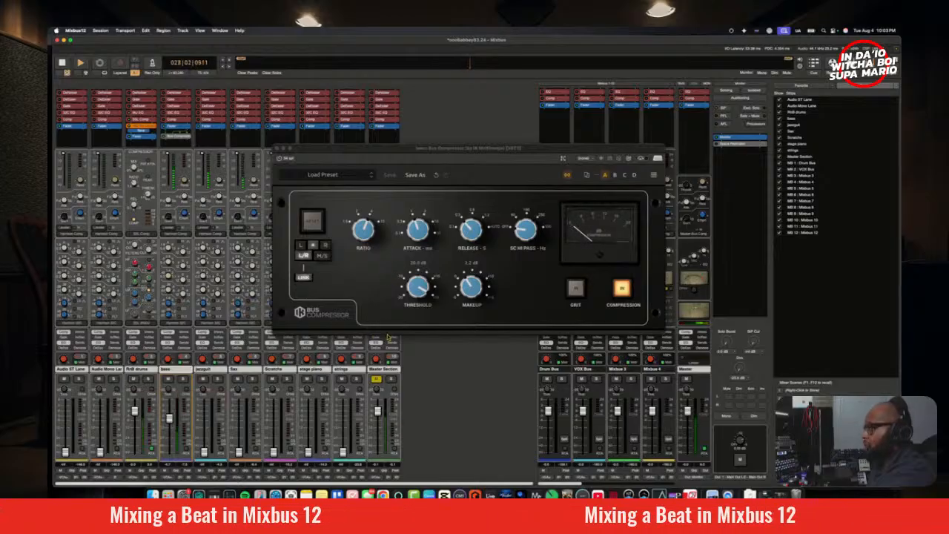
click(135, 380)
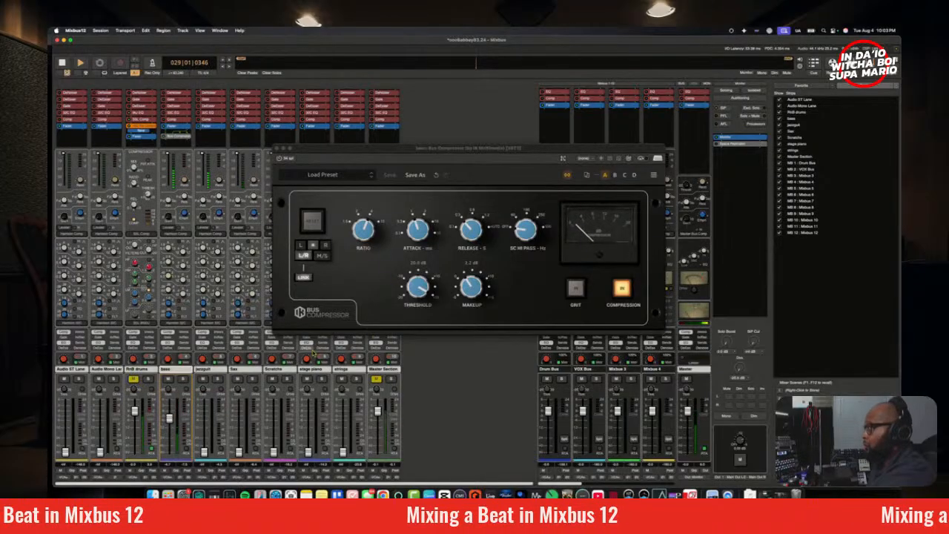
Step: Lower the threshold of the bass Bus Compressor to a few dB below zero and its makeup gain to about 0 dB
drag(420, 291, 440, 354)
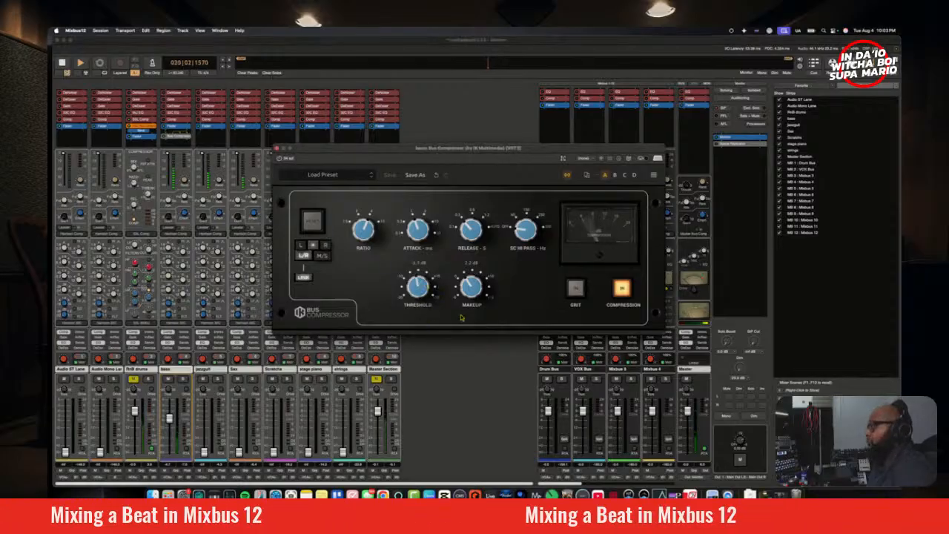
mouse_move(426, 297)
mouse_down()
mouse_move(425, 257)
mouse_move(434, 296)
mouse_up()
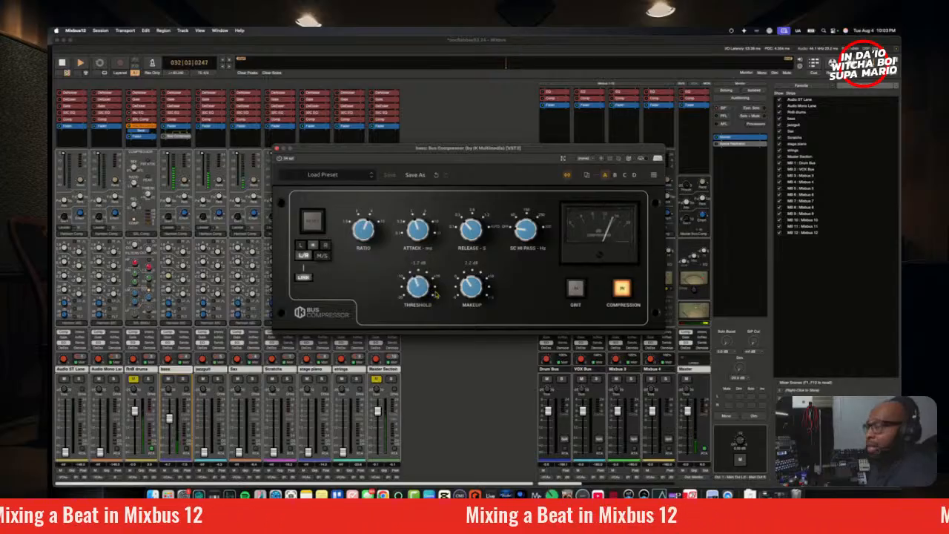
drag(421, 295, 445, 290)
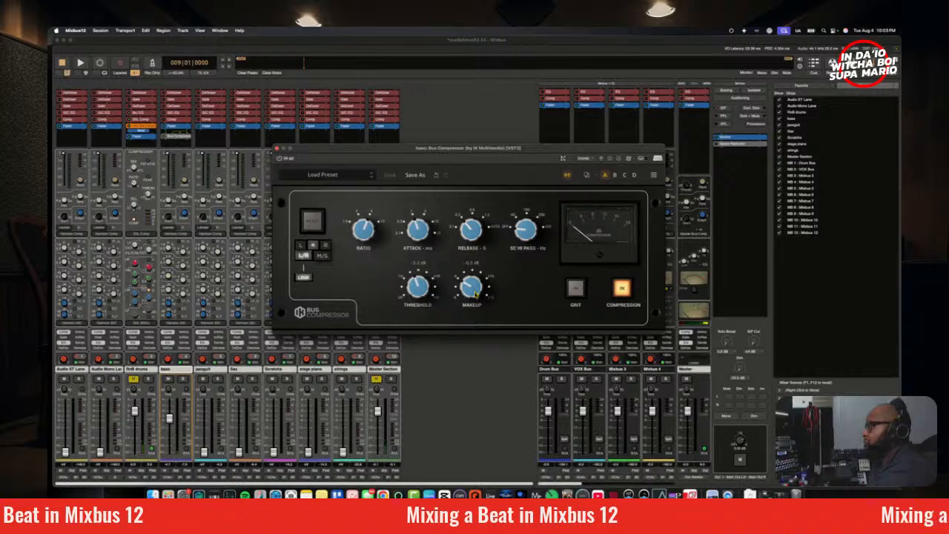
Step: Raise the bass compressor's threshold to about 20 dB during playback, unmute the RnB drums and restart the beat
key(space)
drag(413, 297, 435, 395)
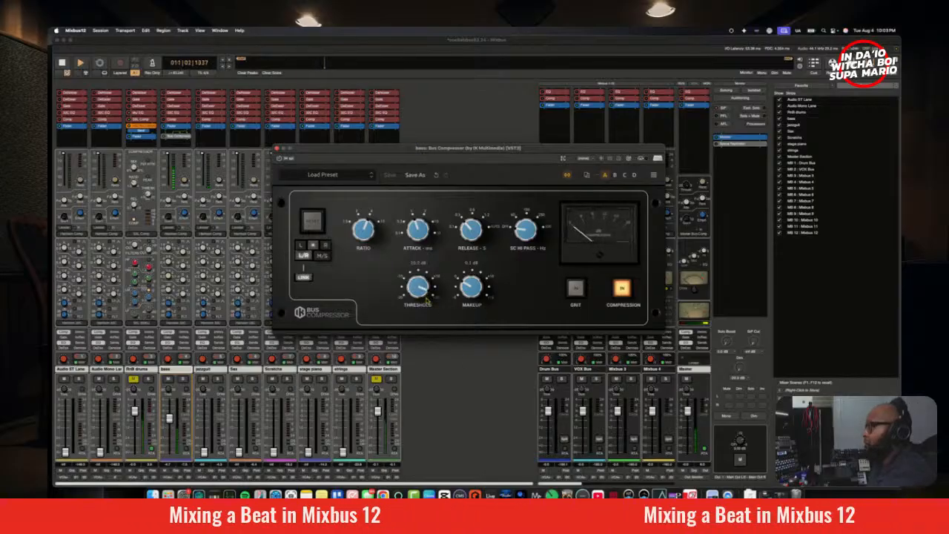
key(space)
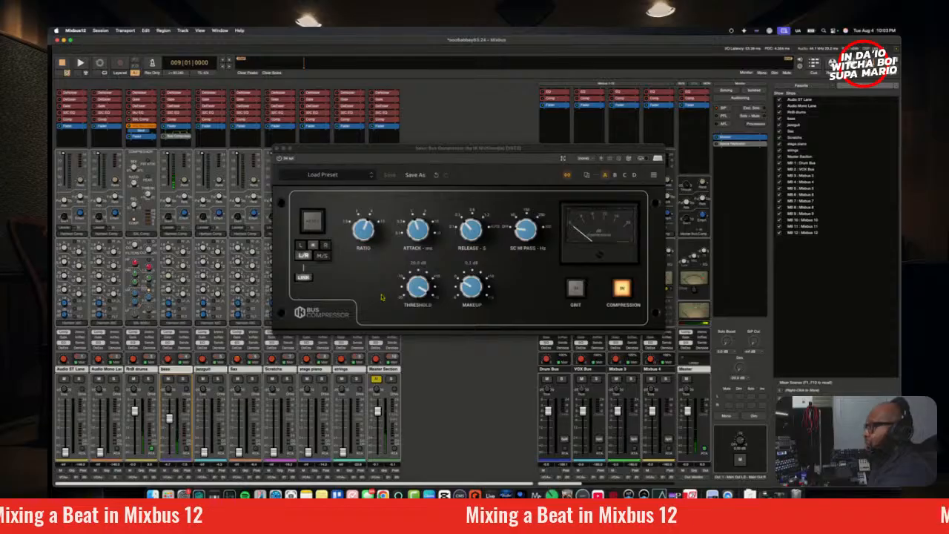
key(space)
Step: Fine-tune the bass compressor's threshold to slightly below 20 dB while listening with the drums, and stop playback
click(417, 294)
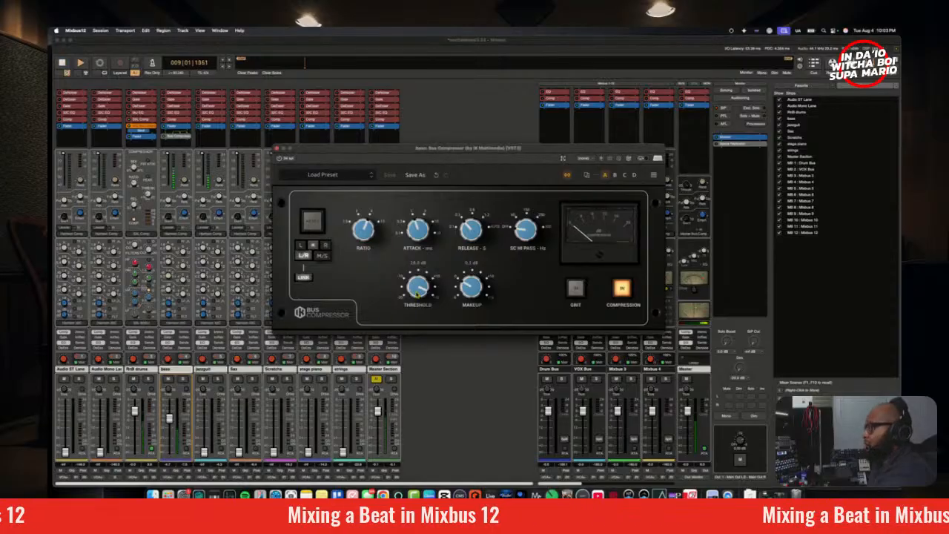
drag(417, 295, 414, 279)
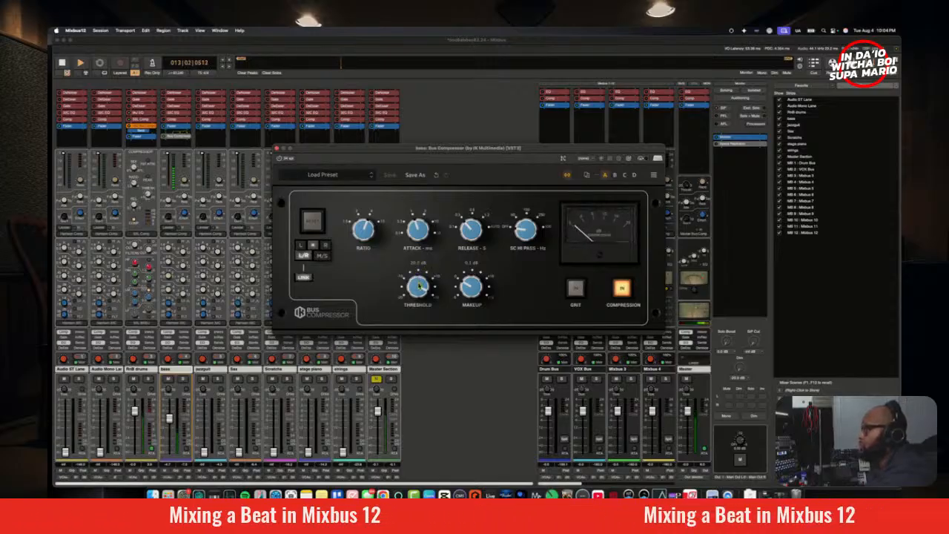
drag(419, 286, 421, 287)
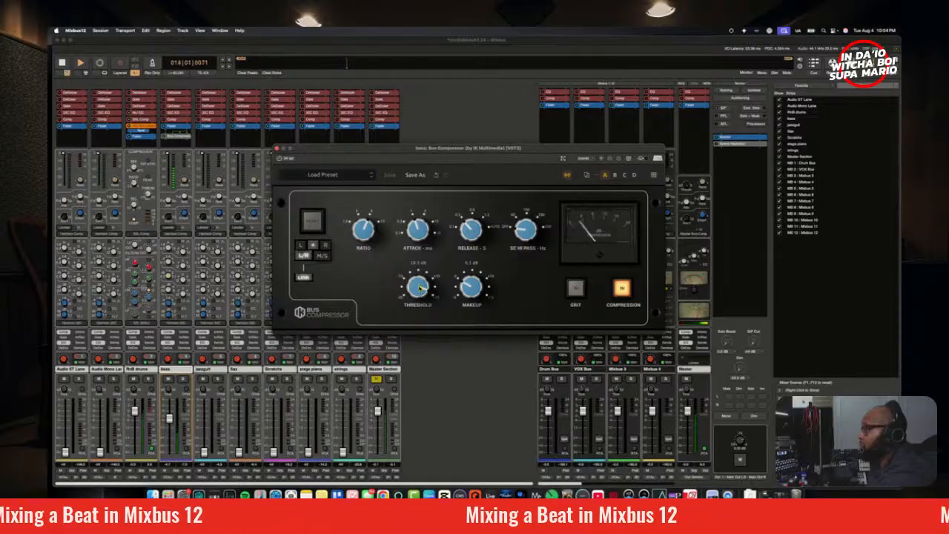
drag(421, 288, 425, 299)
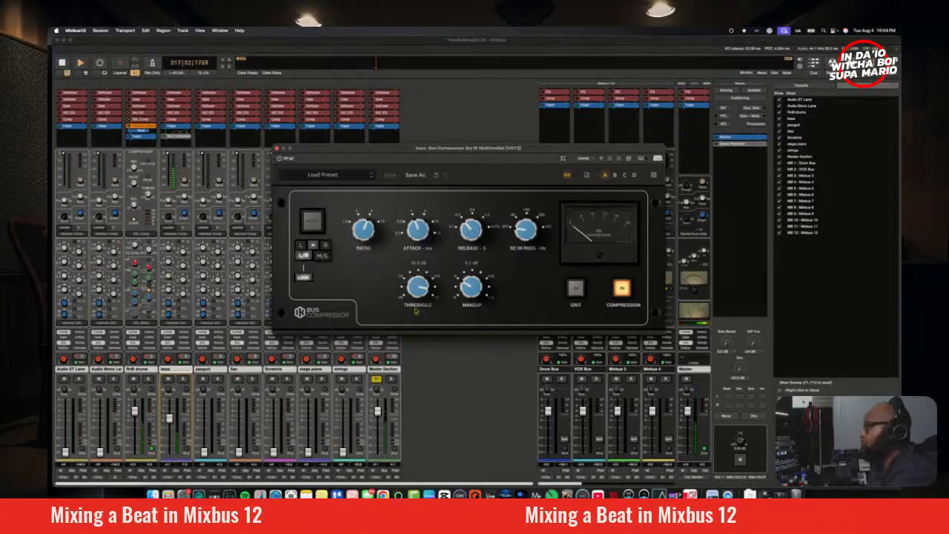
key(space)
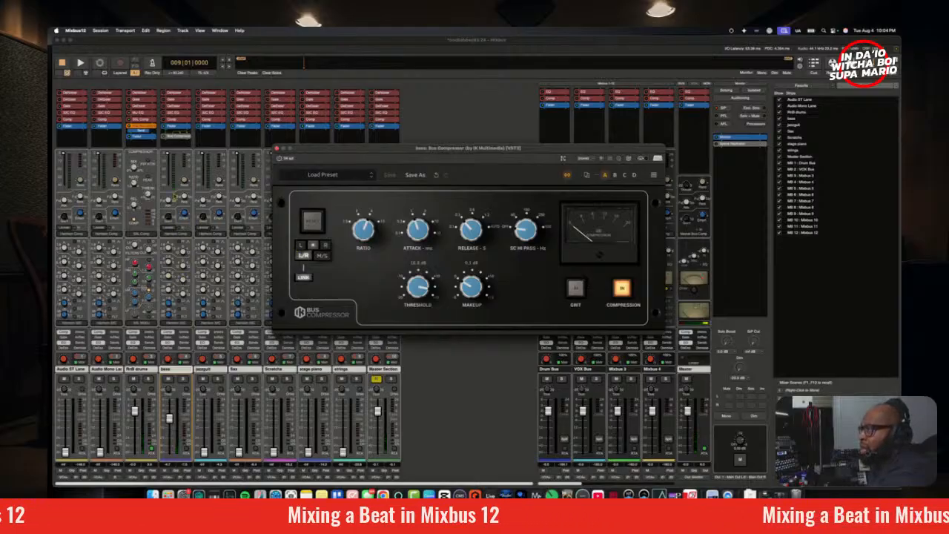
Step: Move the Bus Compressor ahead of the fader on the bass channel and audition the bass with the RnB drums muted
click(174, 137)
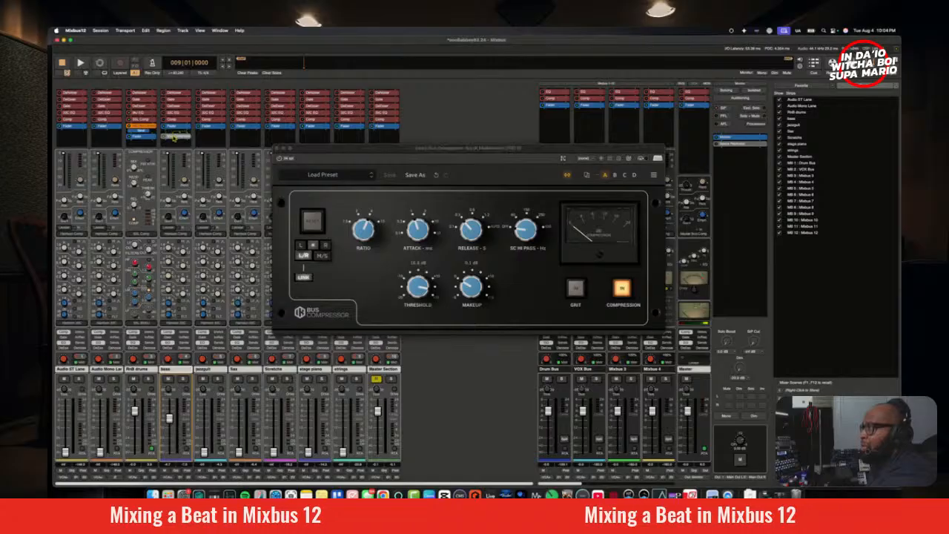
drag(177, 128, 176, 126)
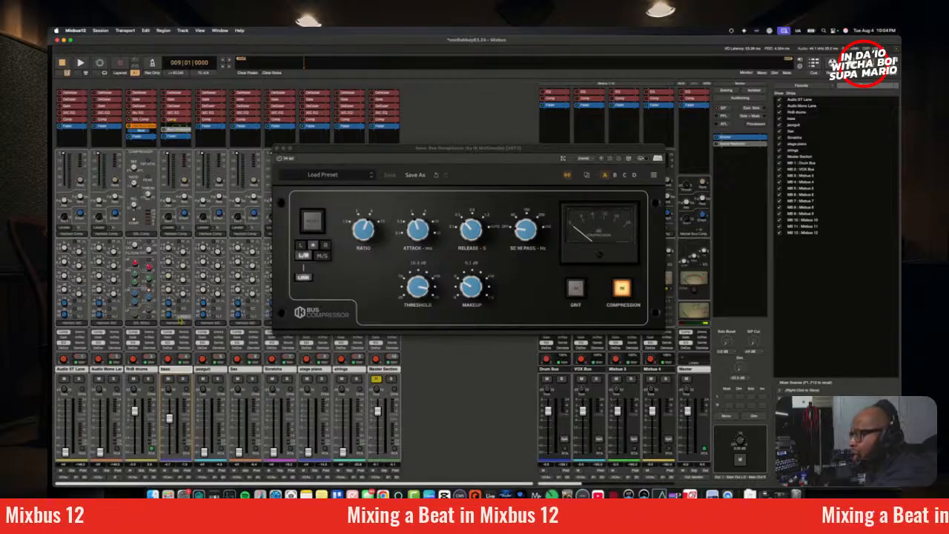
key(space)
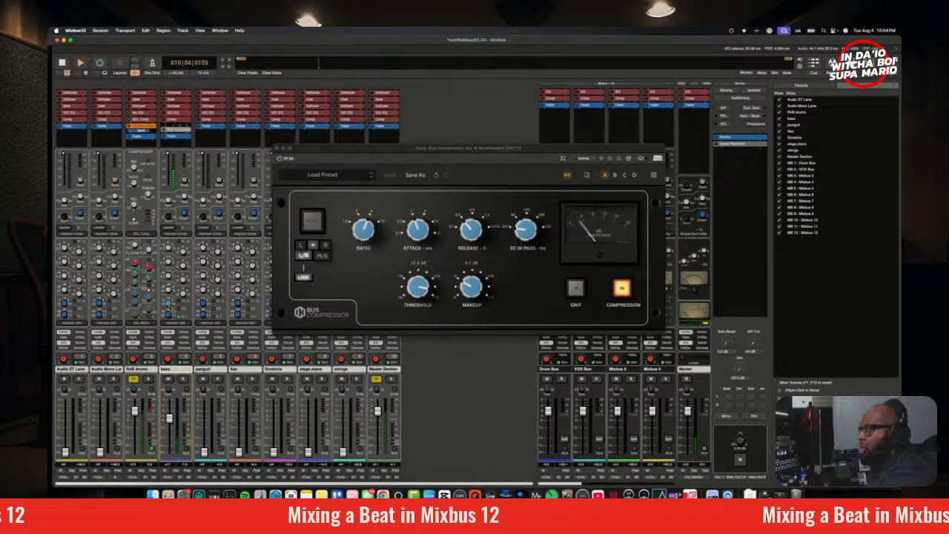
key(space)
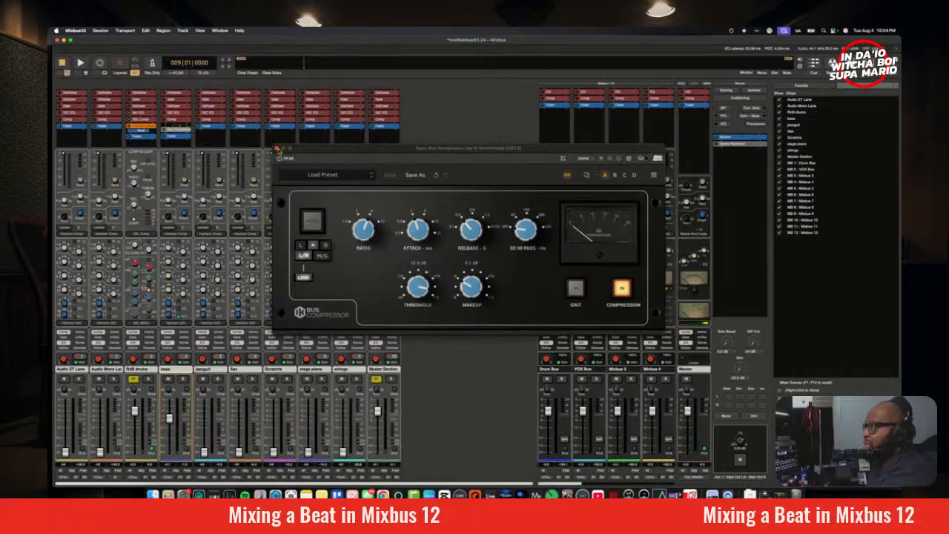
Step: Close the Bus Compressor window and examine the destinations of the send on the RnB drums channel
click(278, 150)
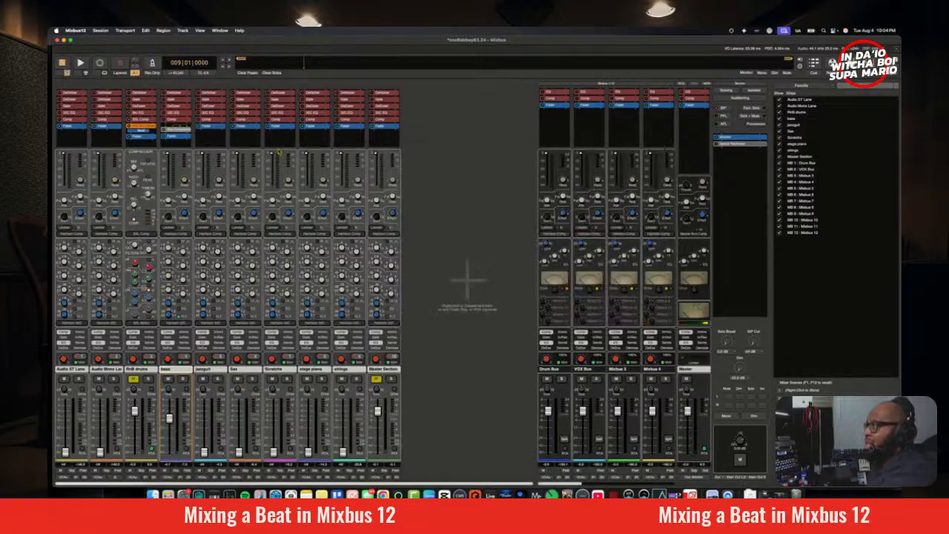
double_click(145, 130)
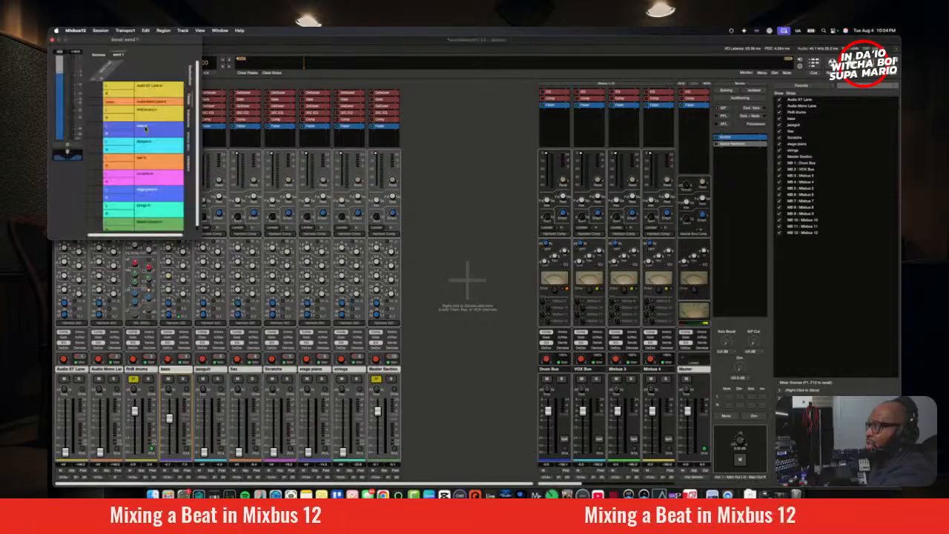
click(53, 40)
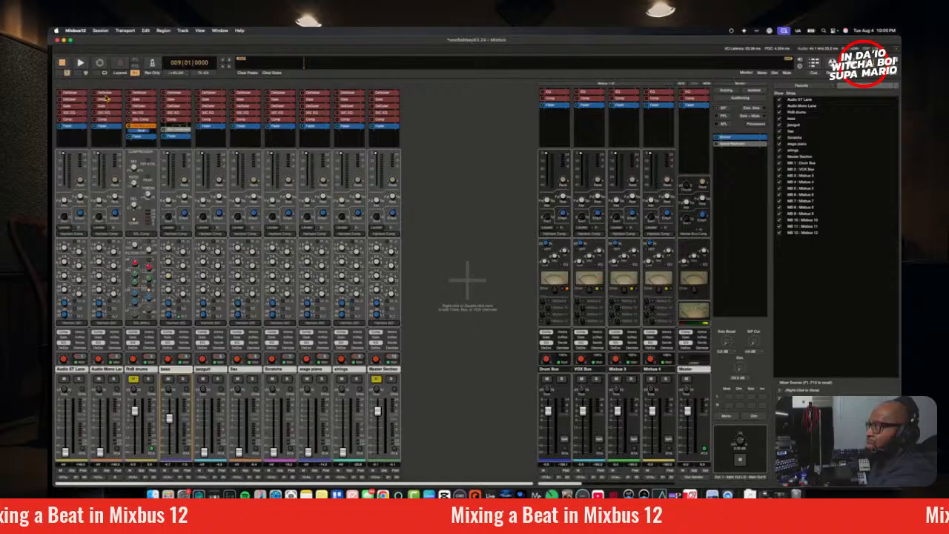
double_click(147, 131)
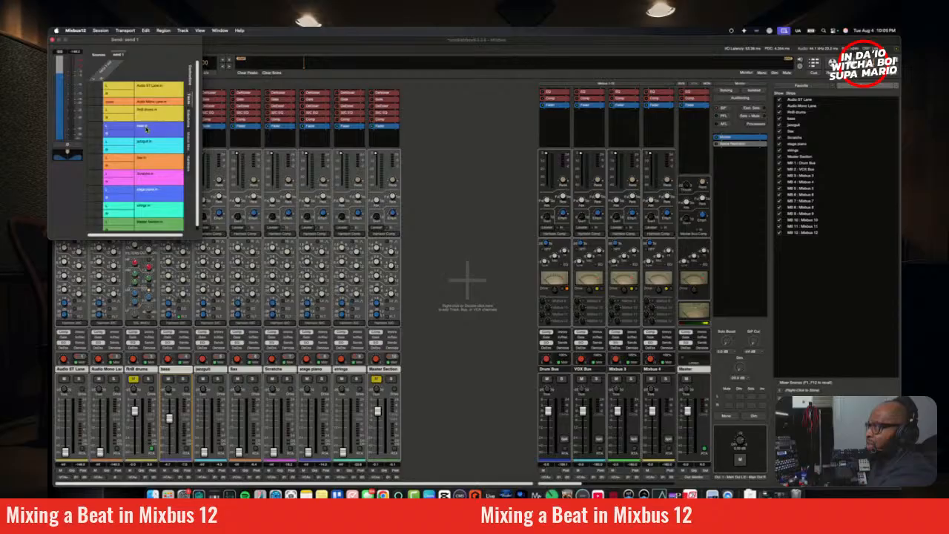
click(54, 40)
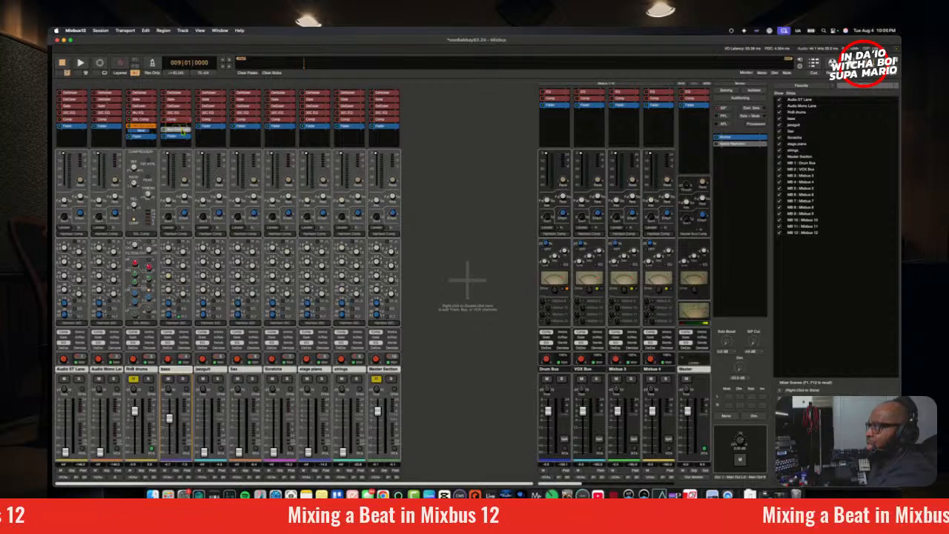
Step: Check the RnB drums sidechain connection in the bass Bus Compressor's pin configuration, and close both windows
double_click(183, 131)
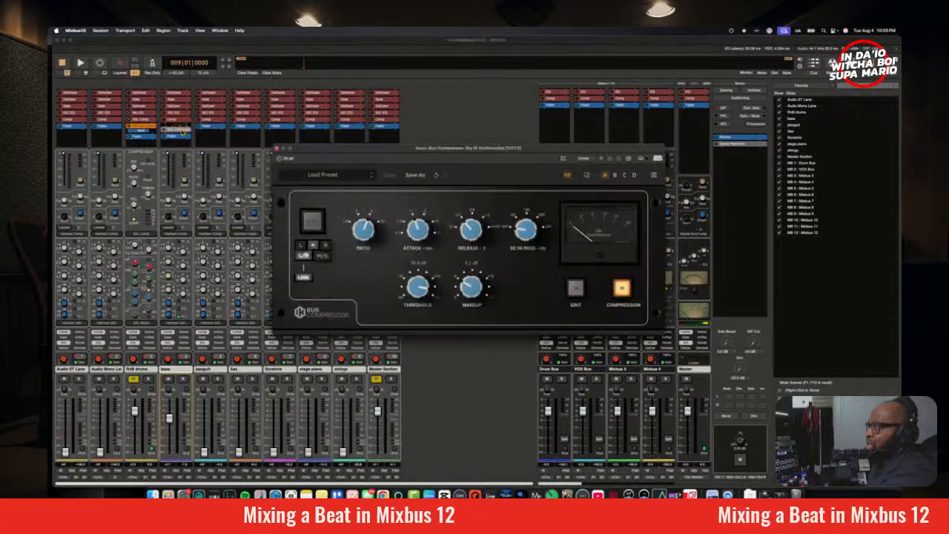
click(564, 160)
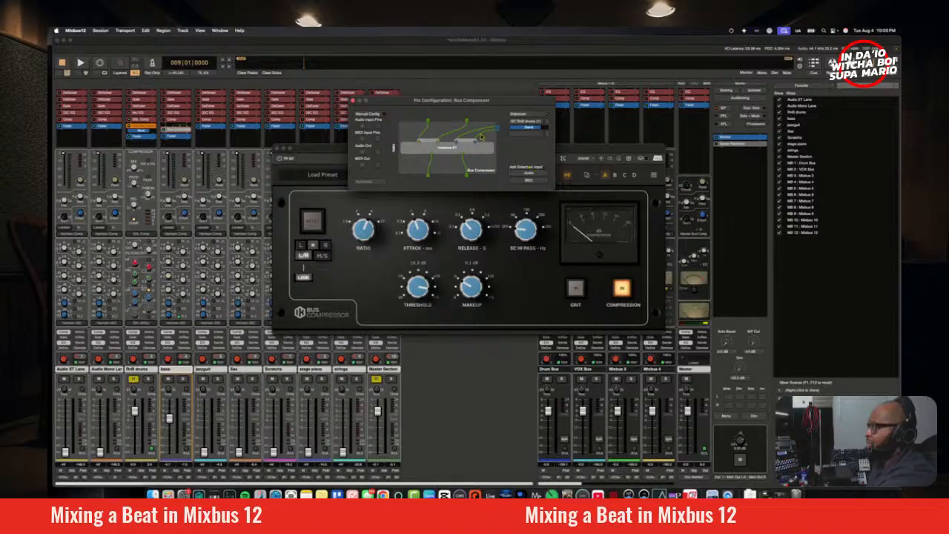
click(353, 100)
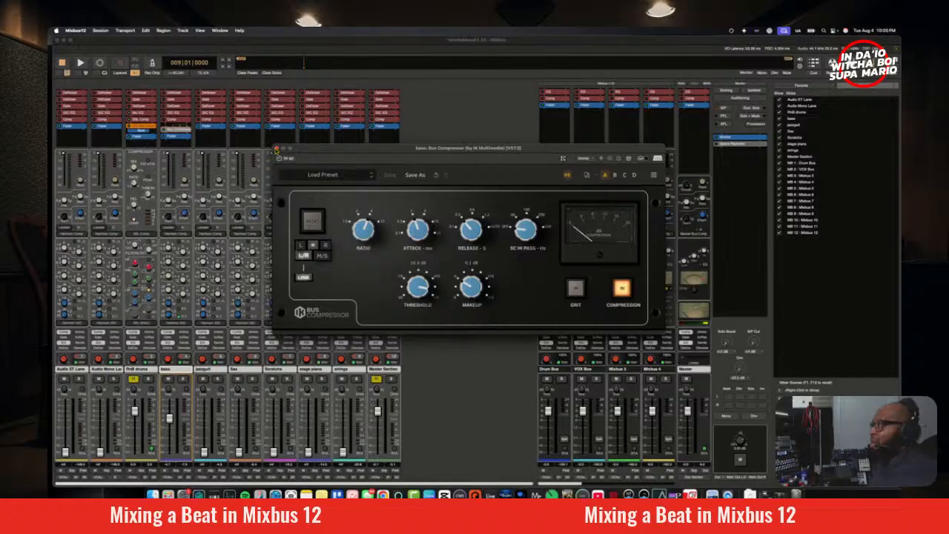
click(276, 148)
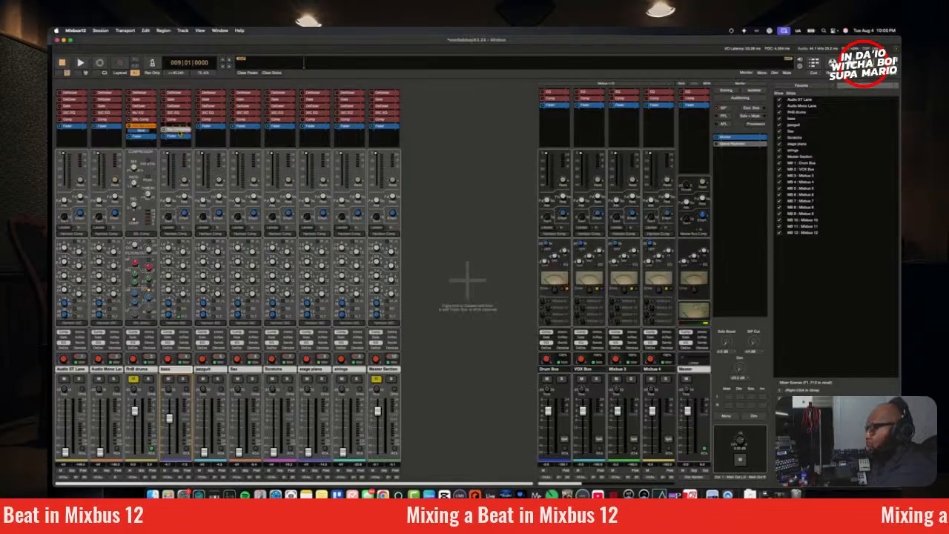
Step: Save the session and bring up the processor options of the bass Bus Compressor, dismissing them again
click(73, 31)
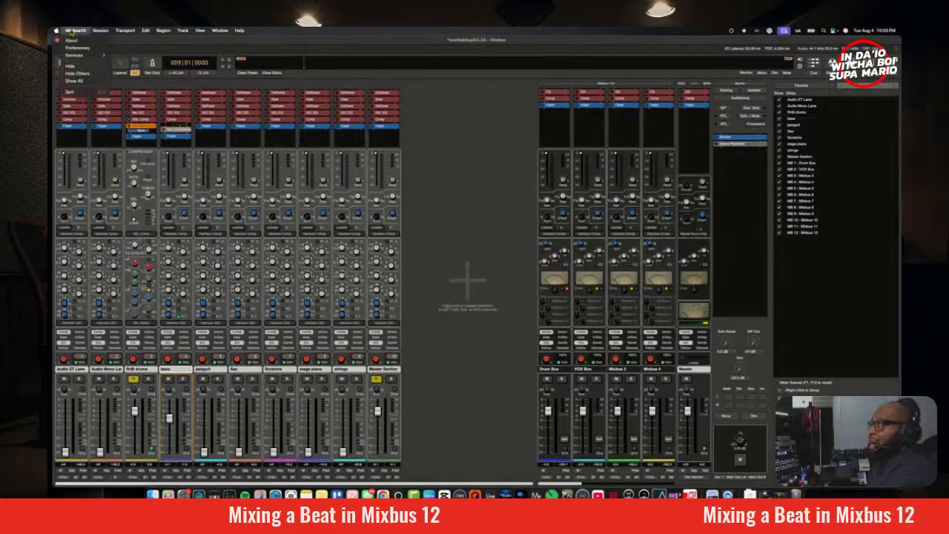
click(104, 74)
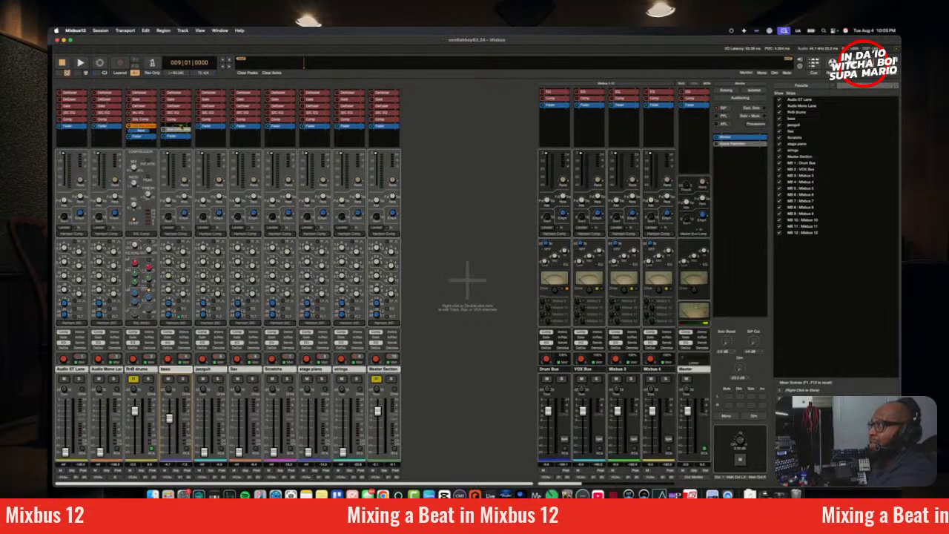
right_click(183, 130)
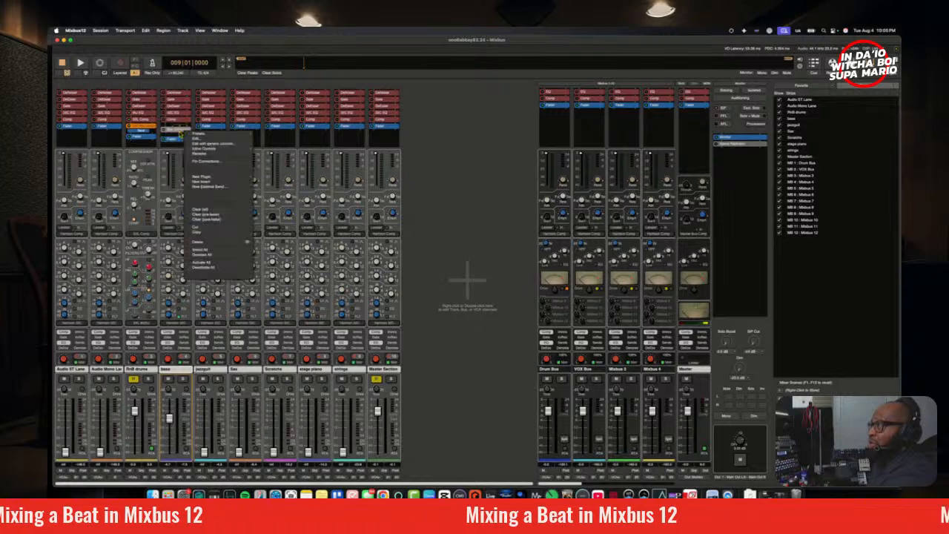
click(166, 134)
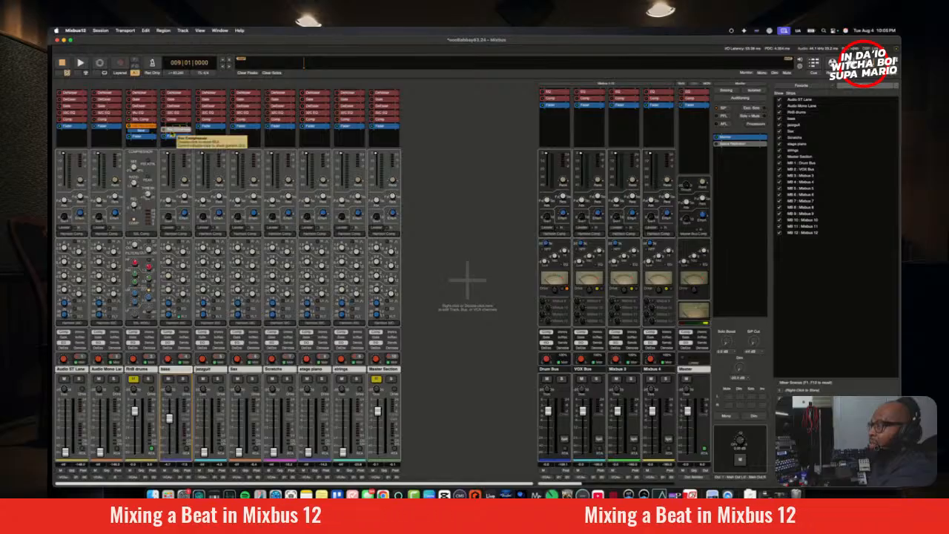
Step: Try out the Shy 90s Dynamic plugin on the bass channel, then remove it from the channel
right_click(172, 132)
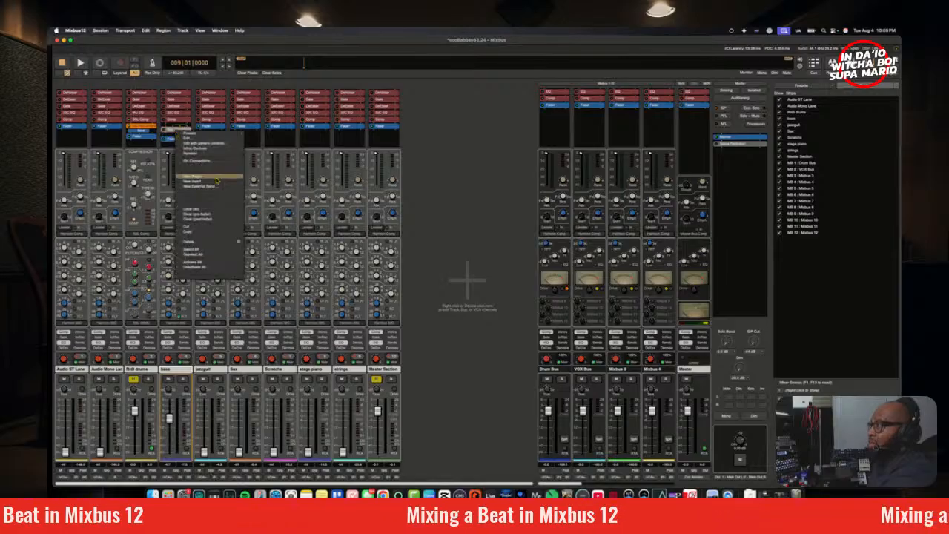
mouse_move(219, 178)
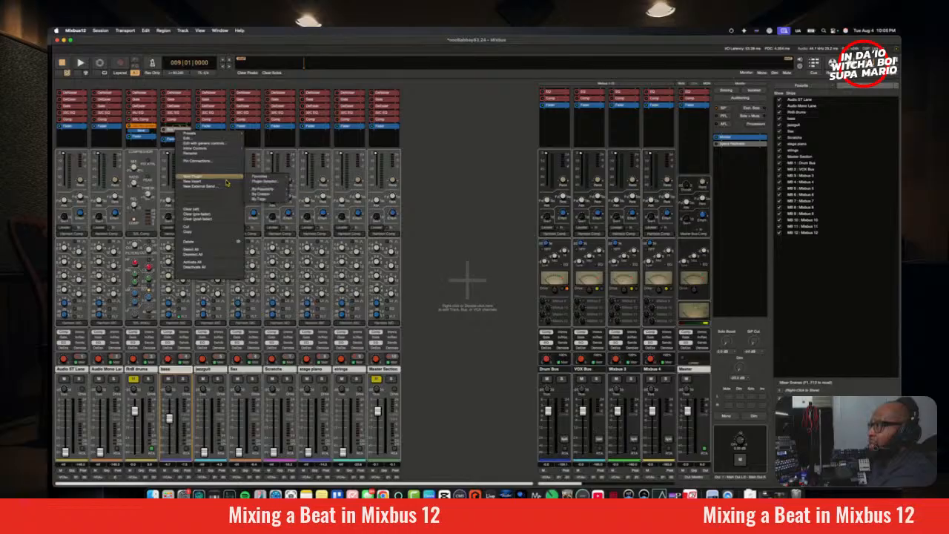
mouse_move(266, 197)
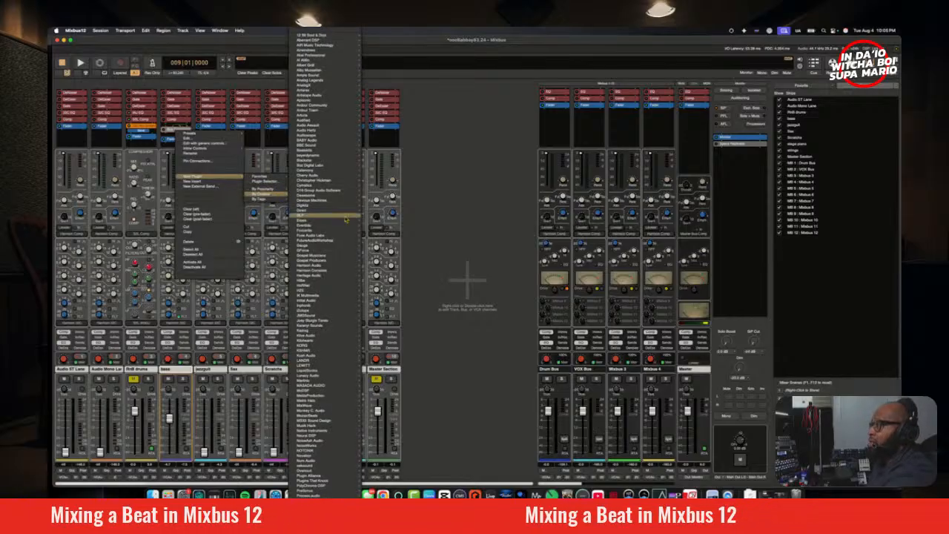
mouse_move(346, 269)
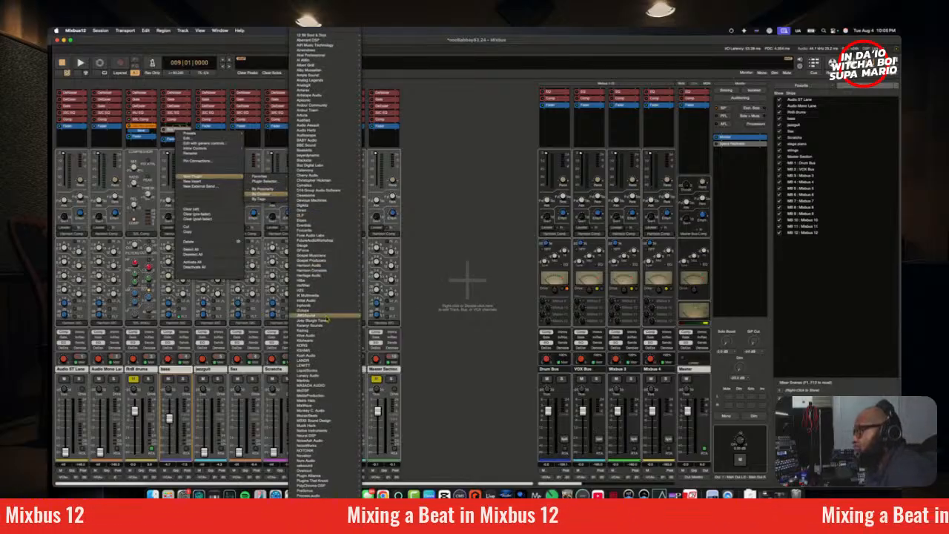
mouse_move(311, 263)
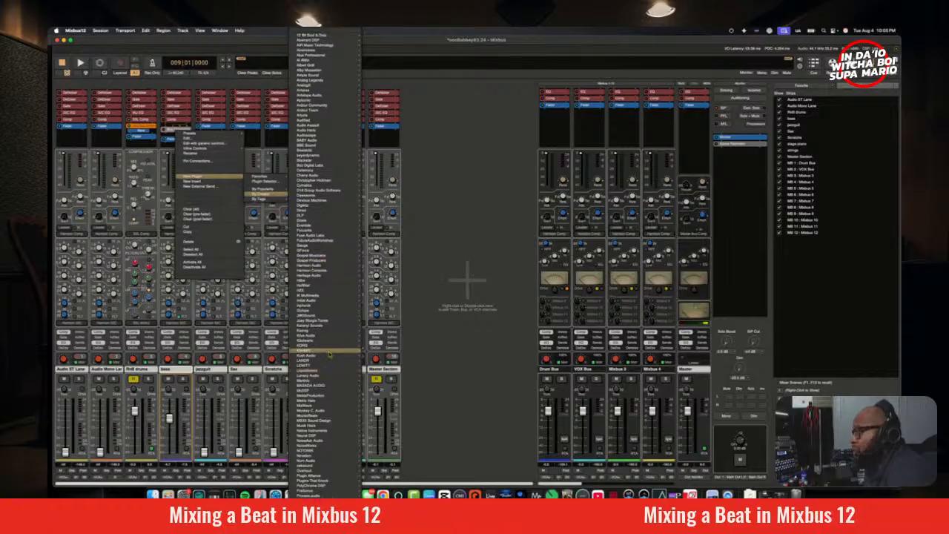
scroll(343, 438, down, 3)
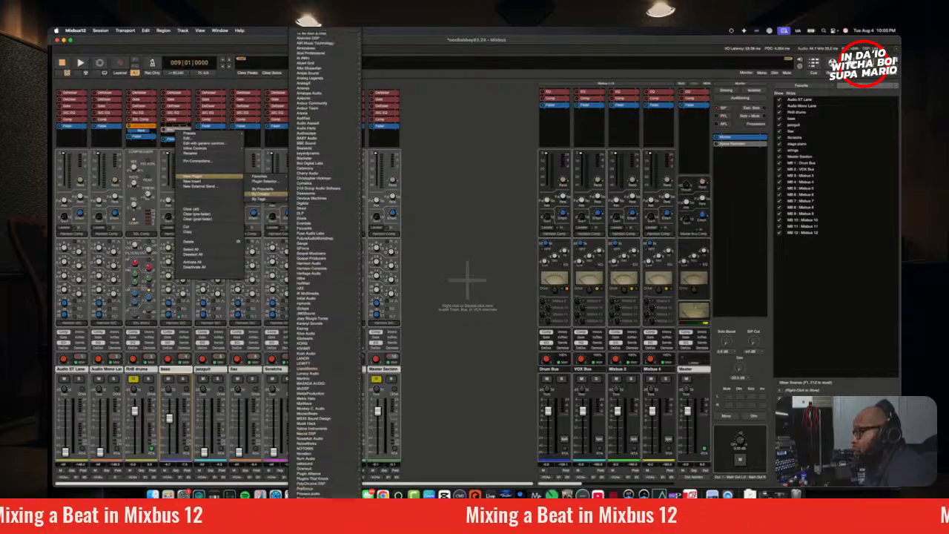
scroll(327, 487, down, 5)
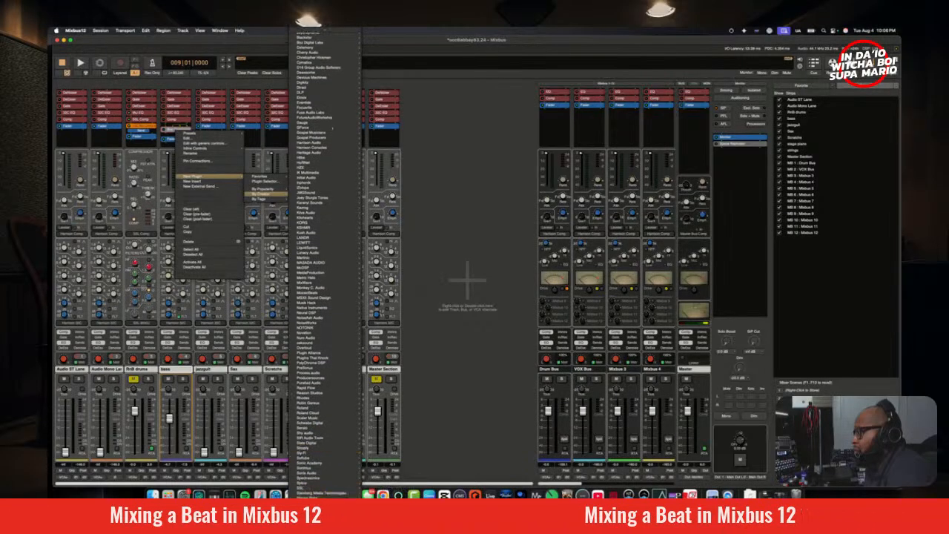
scroll(326, 474, down, 3)
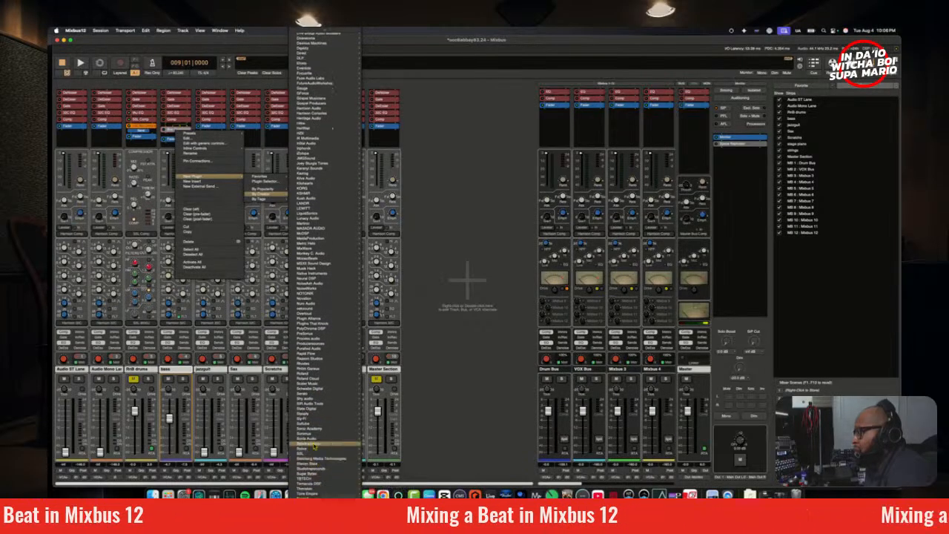
mouse_move(313, 422)
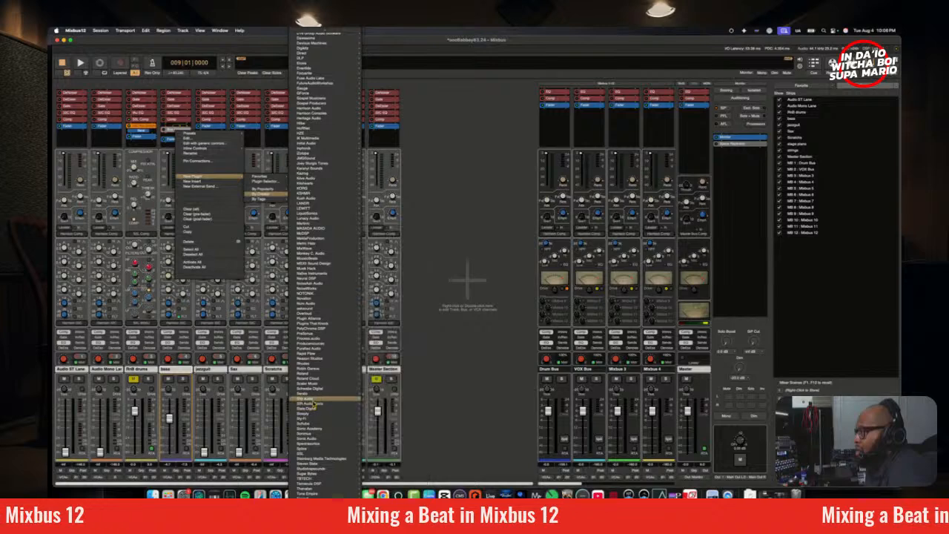
mouse_move(354, 400)
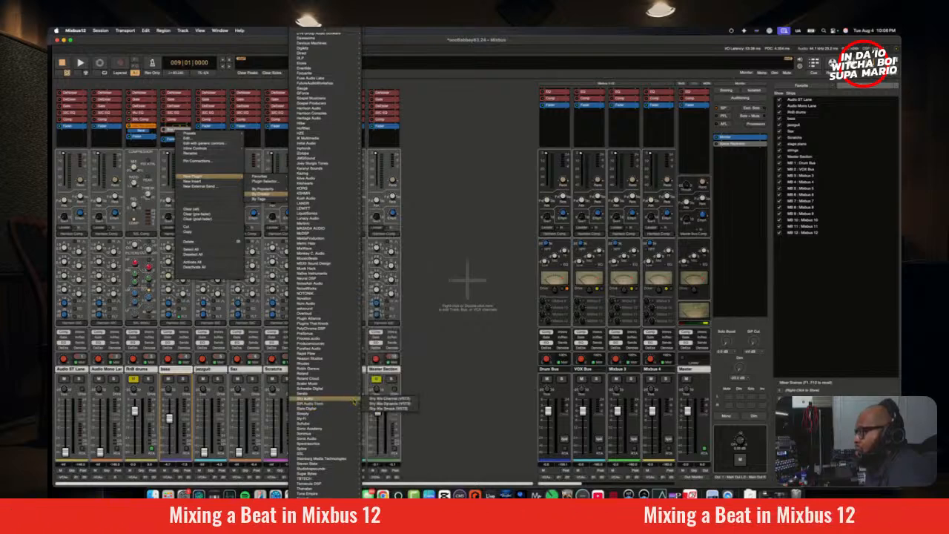
click(387, 405)
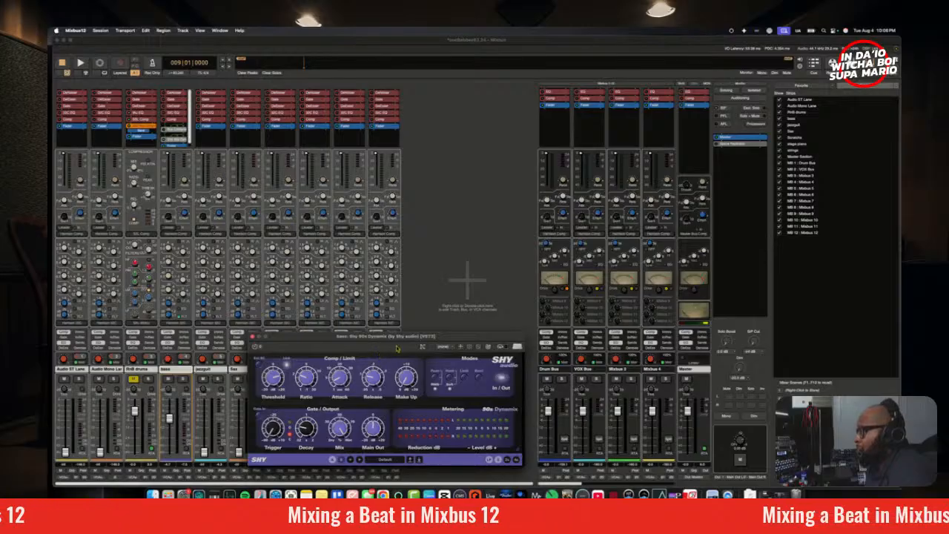
drag(399, 340, 453, 134)
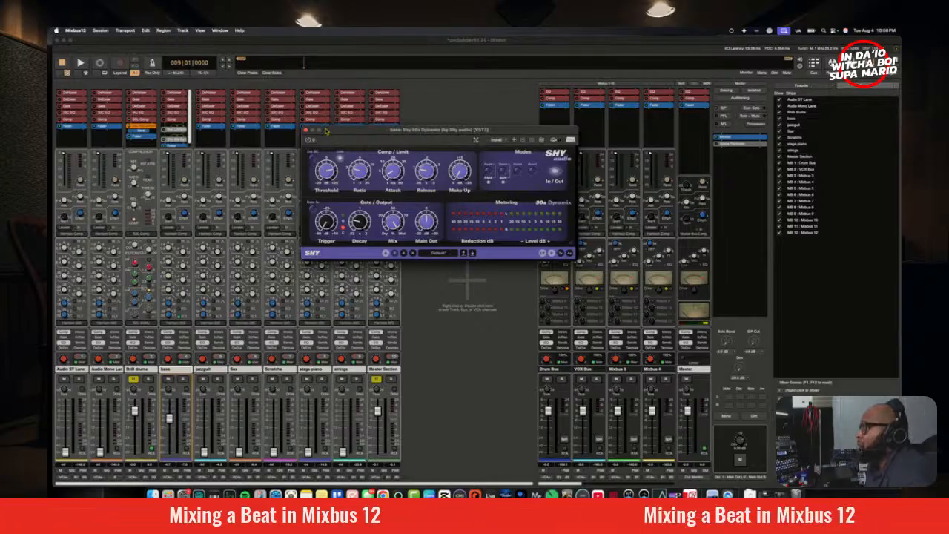
drag(328, 131, 343, 163)
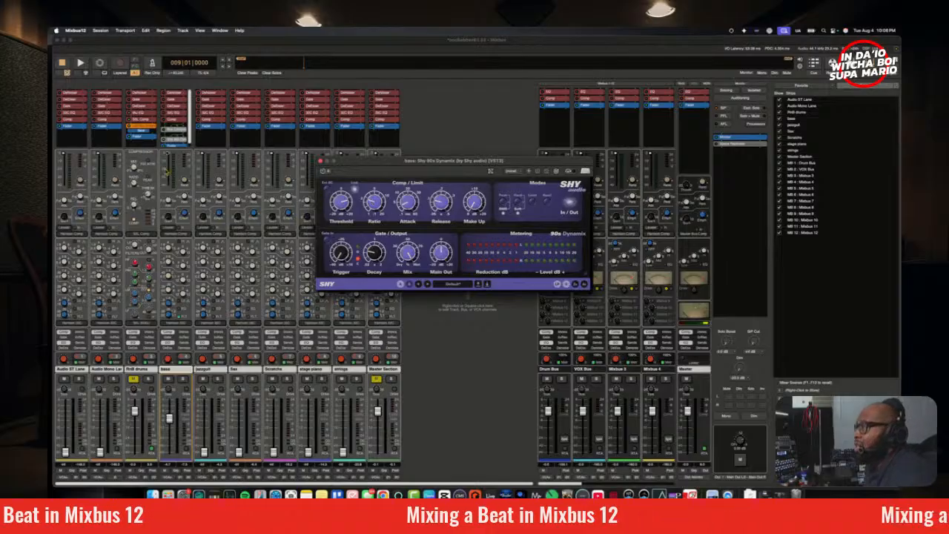
right_click(178, 138)
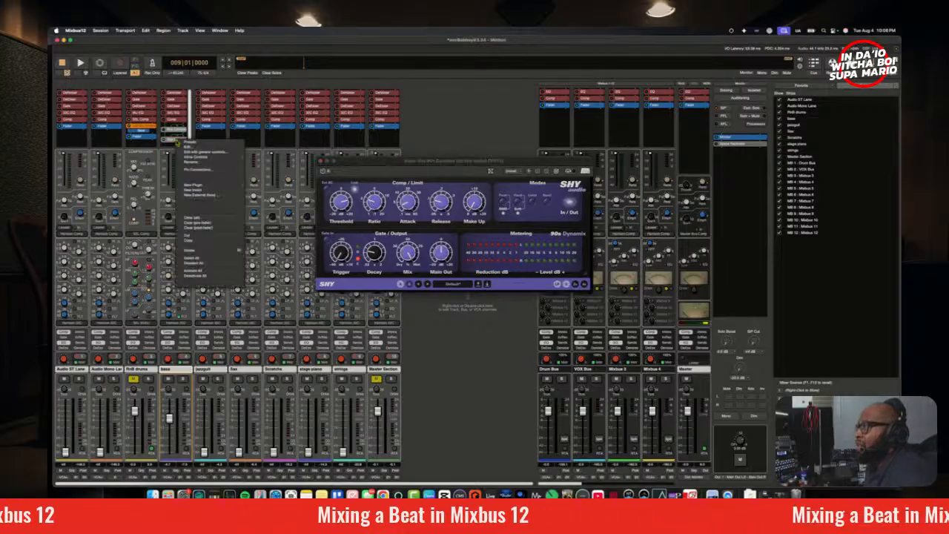
click(204, 252)
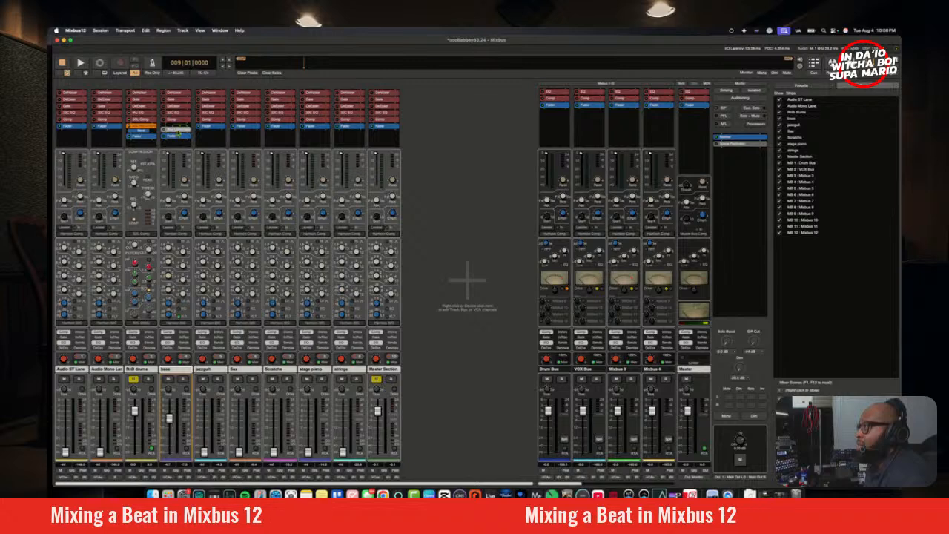
Step: Replace the Bus Compressor on the bass channel with the Kiive Audio XBus compressor
right_click(178, 132)
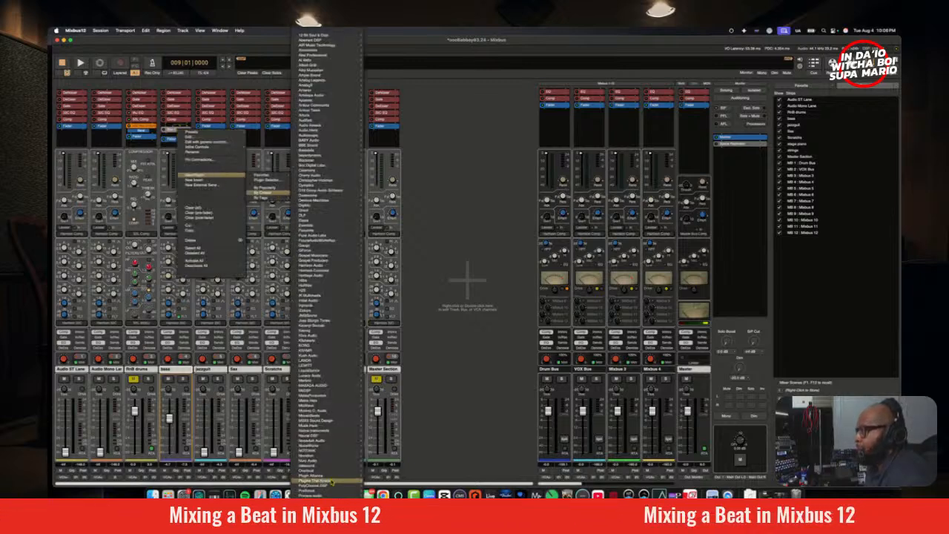
mouse_move(333, 493)
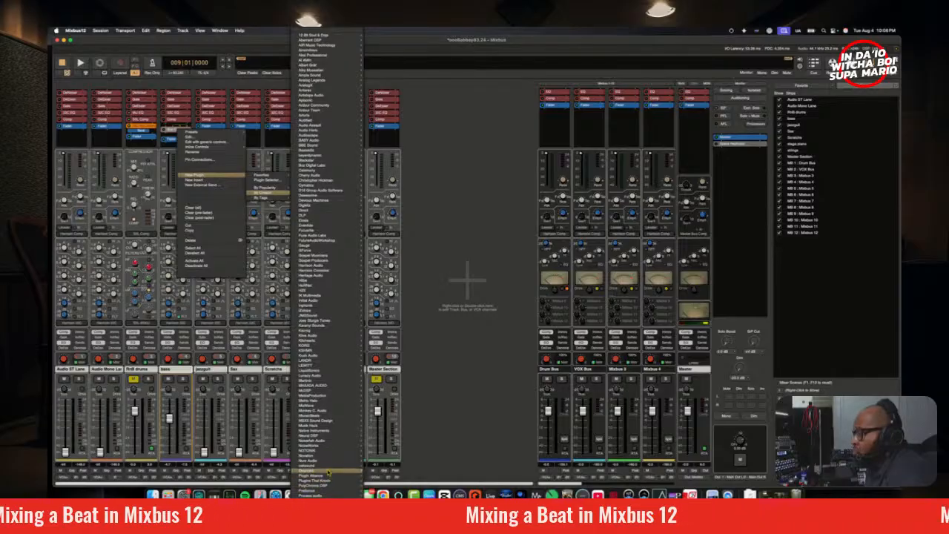
mouse_move(320, 392)
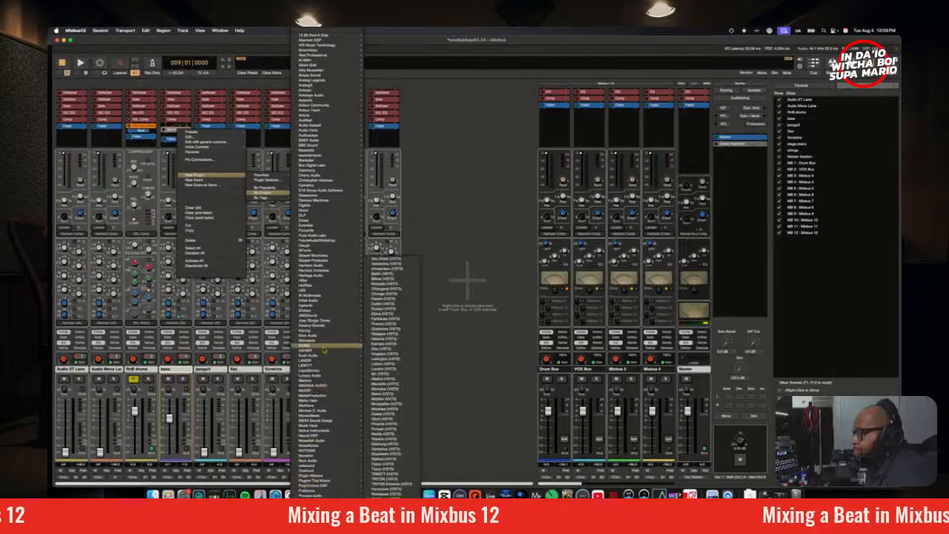
mouse_move(324, 337)
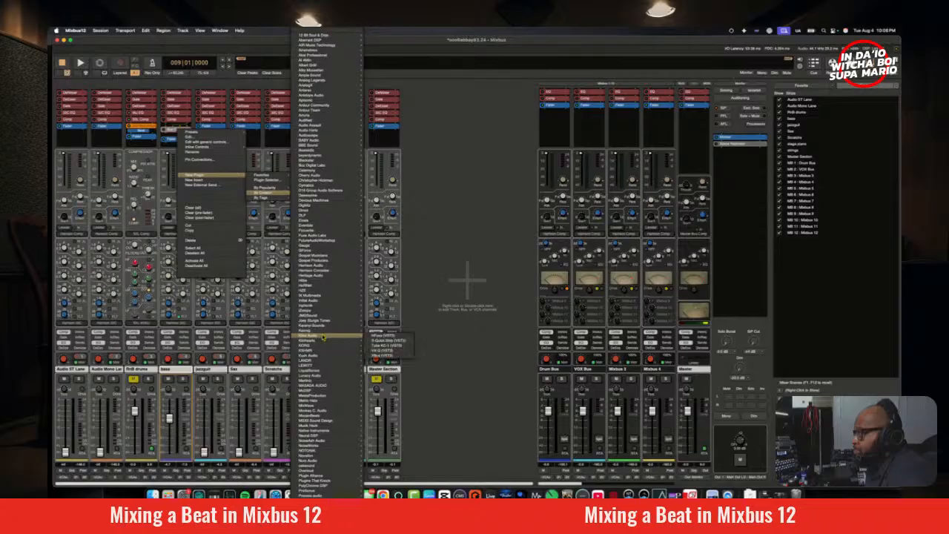
click(388, 356)
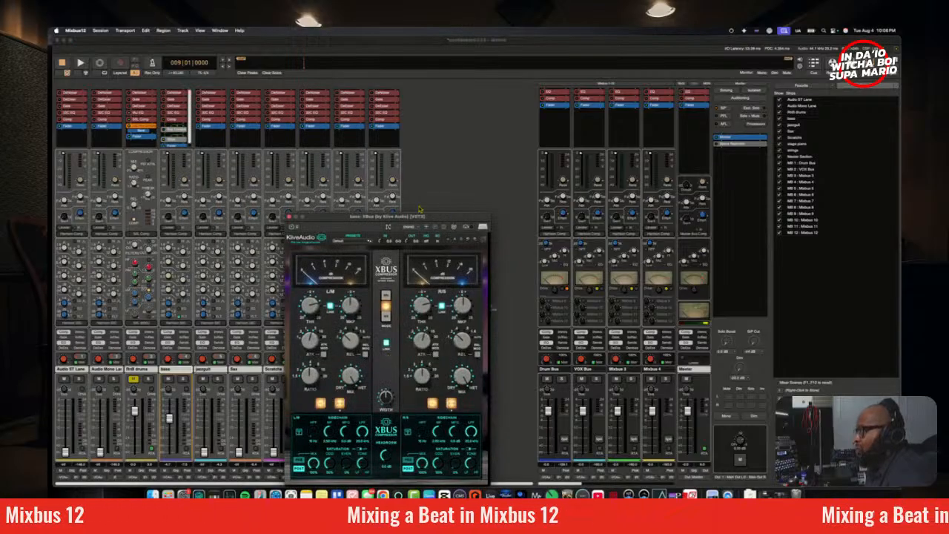
drag(420, 216, 502, 132)
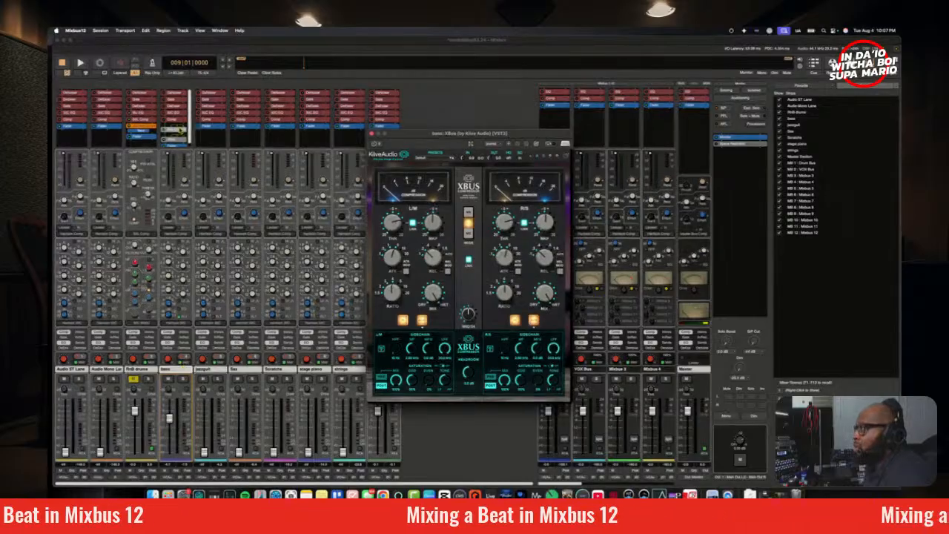
right_click(179, 132)
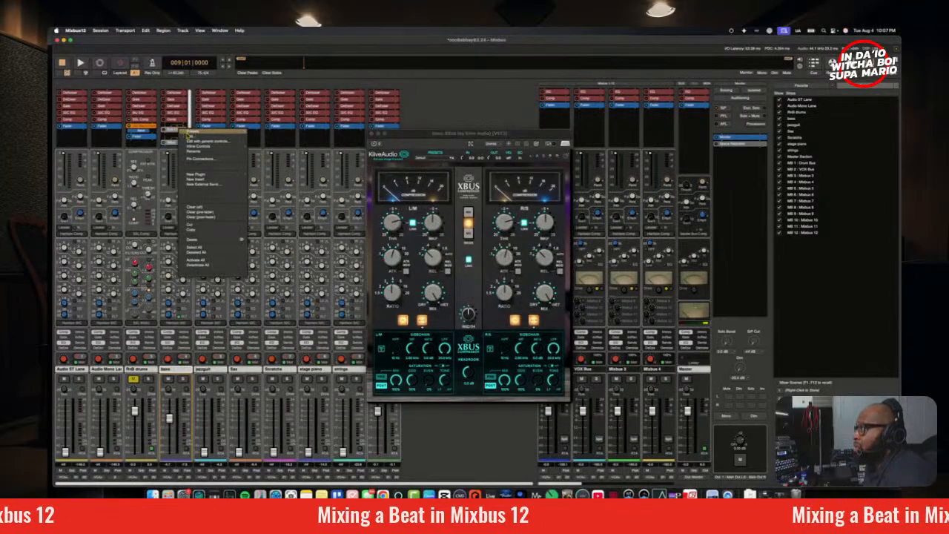
click(198, 224)
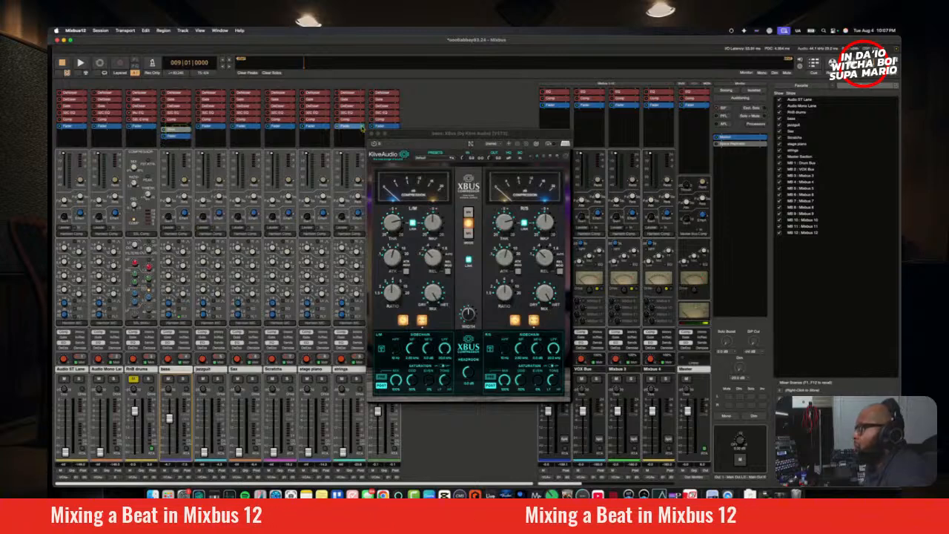
Step: Feed the XBus sidechain input from the RnB drums in its pin configuration, and close that window
click(470, 143)
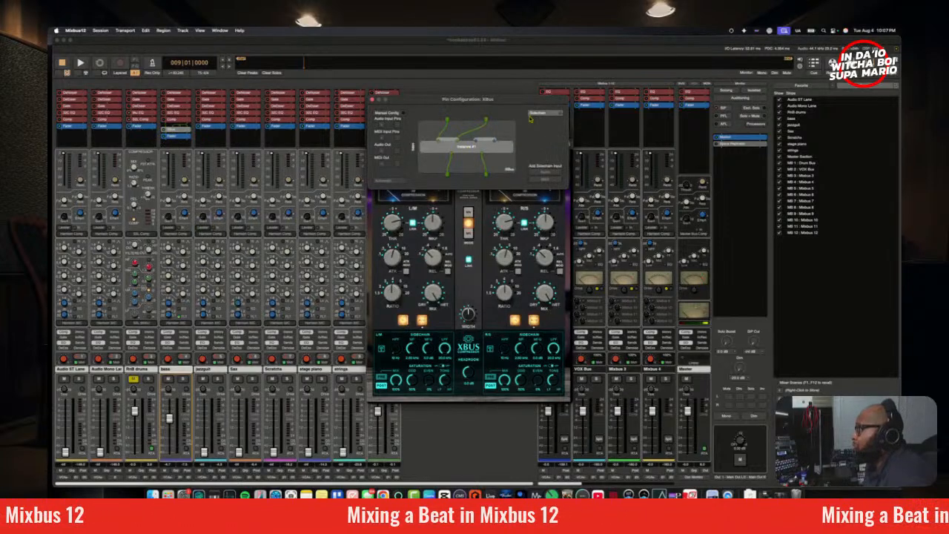
click(540, 113)
click(550, 127)
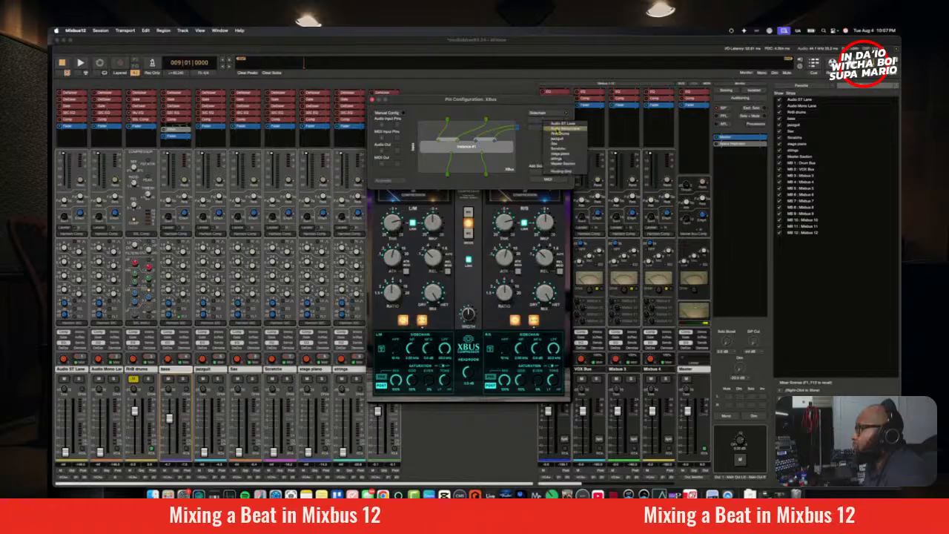
click(559, 134)
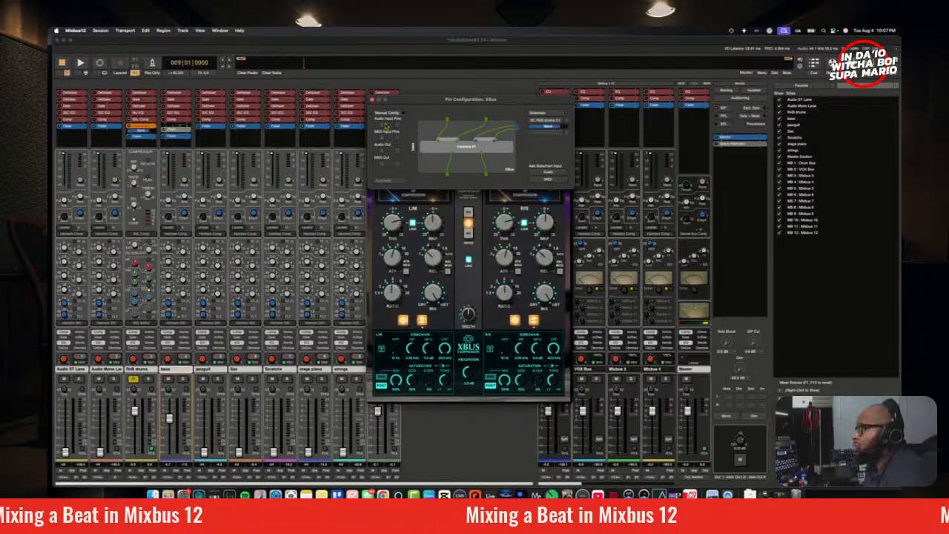
click(373, 100)
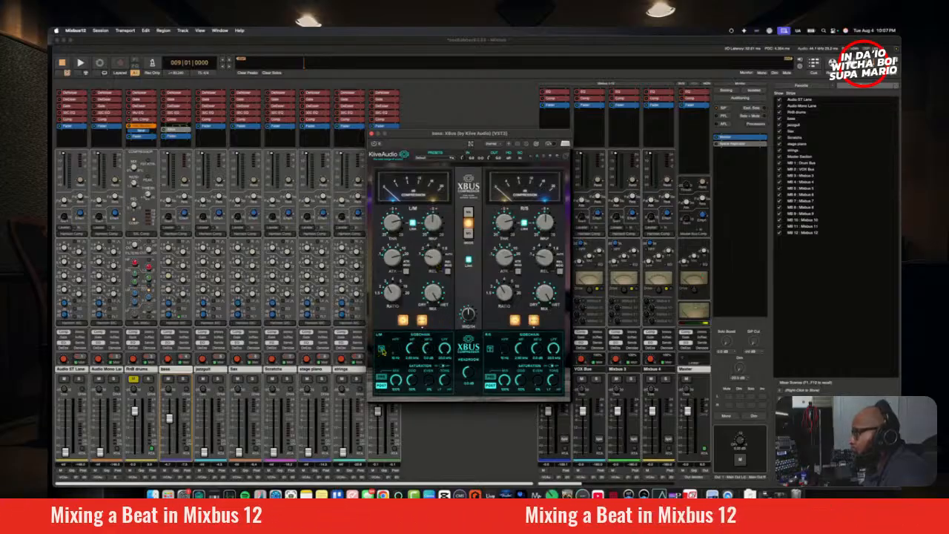
Step: Test the L/M sidechain switch in XBus and audition the bass through the compressor
click(382, 350)
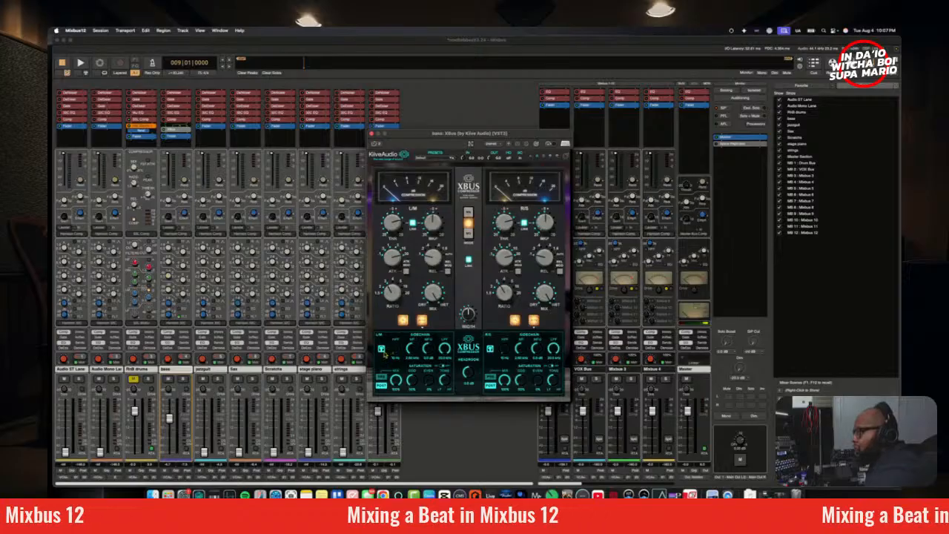
key(space)
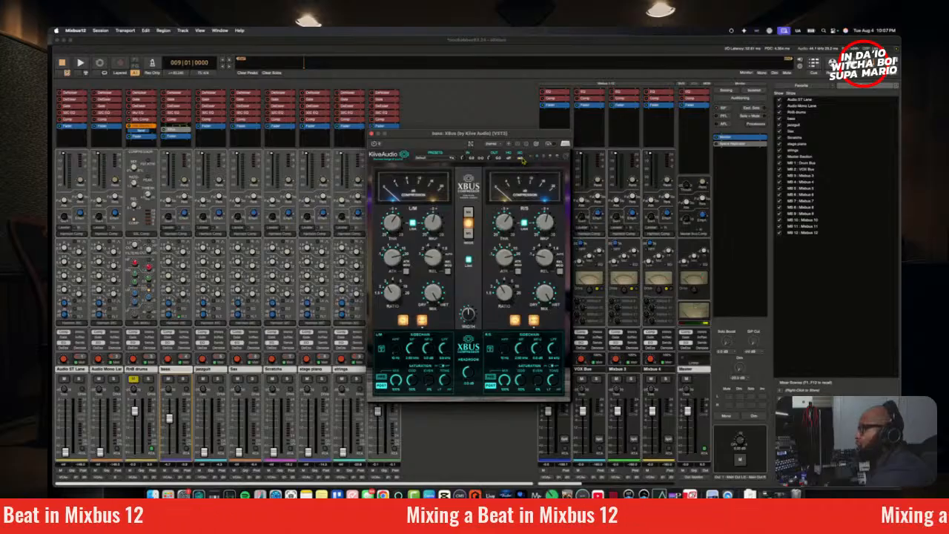
drag(520, 142, 493, 149)
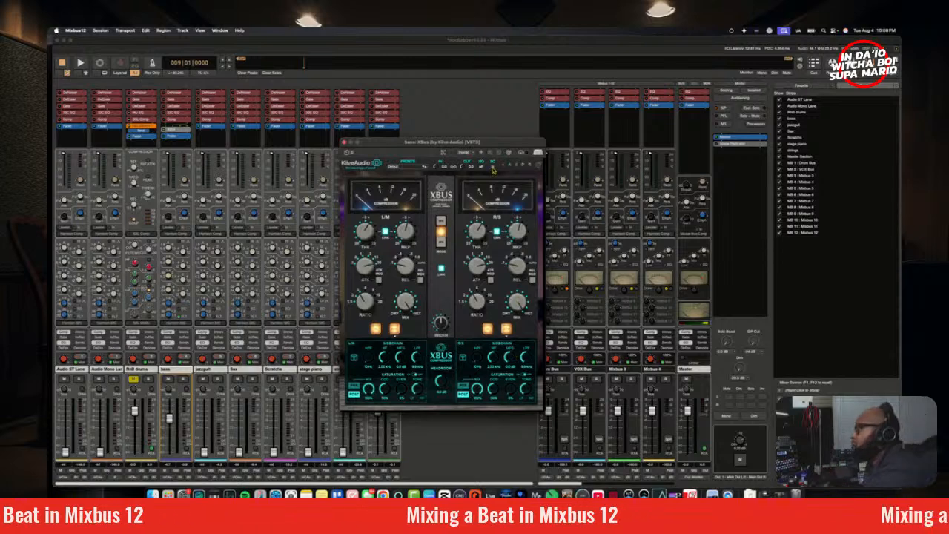
key(space)
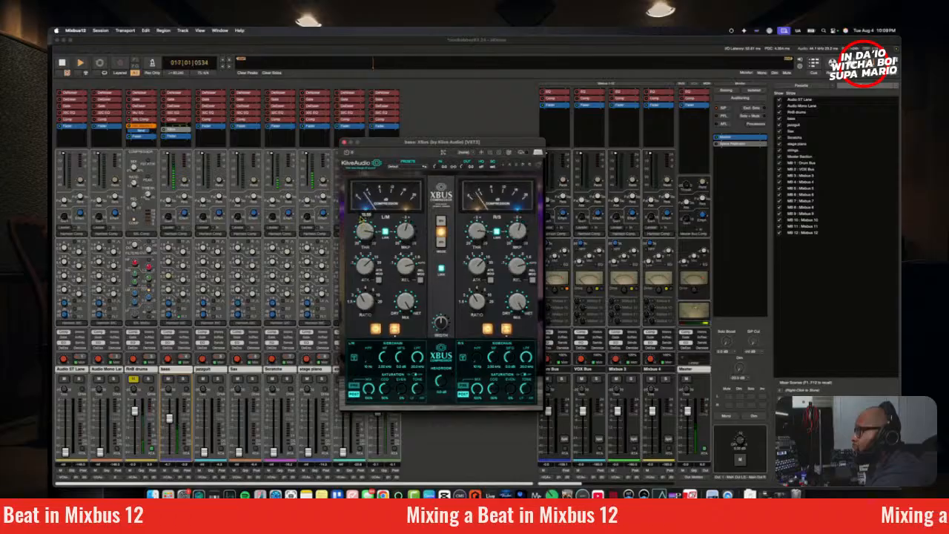
Step: Fine-tune the L/M threshold of XBus while the session plays
drag(362, 219, 361, 218)
click(330, 261)
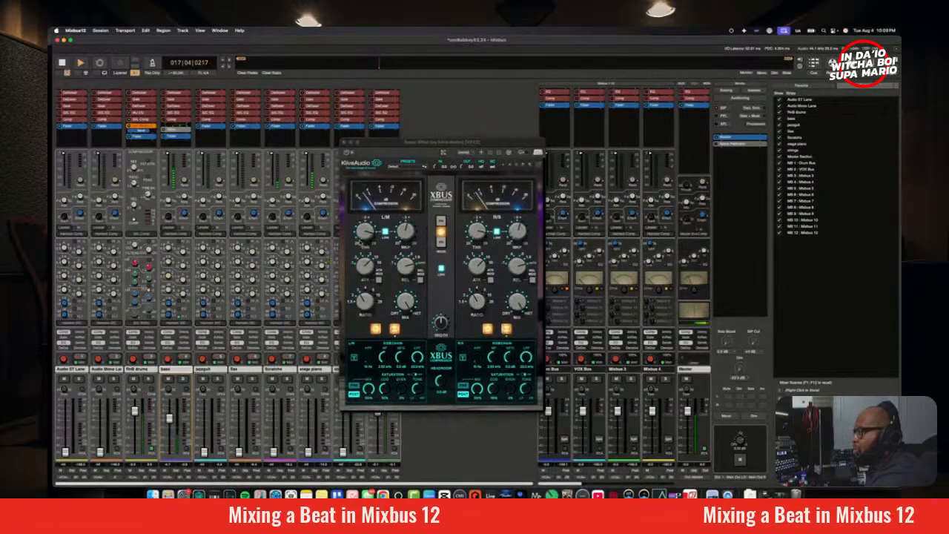
click(367, 231)
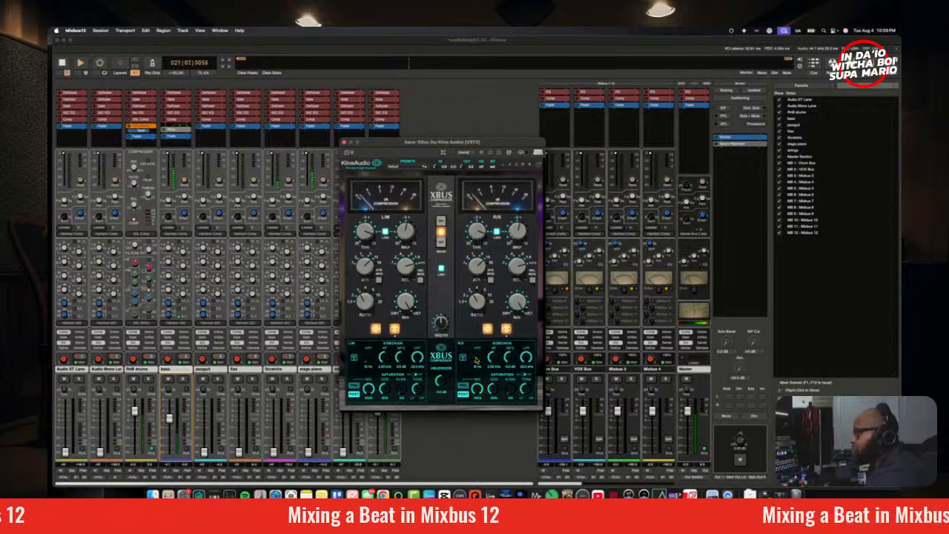
Step: Lower the low-pass filter of the XBus sidechain on the R/S side and audition the result from bar 9
drag(526, 356, 530, 434)
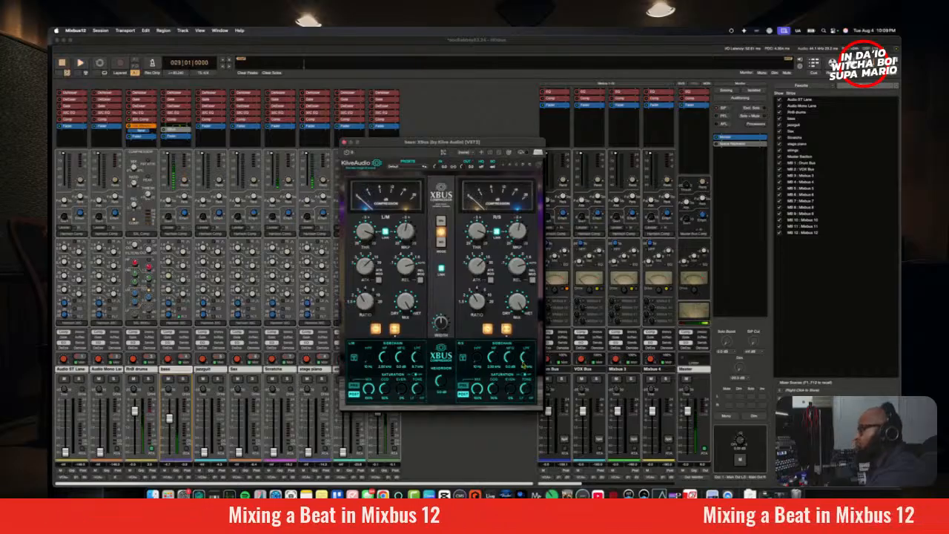
drag(530, 360, 541, 418)
key(space)
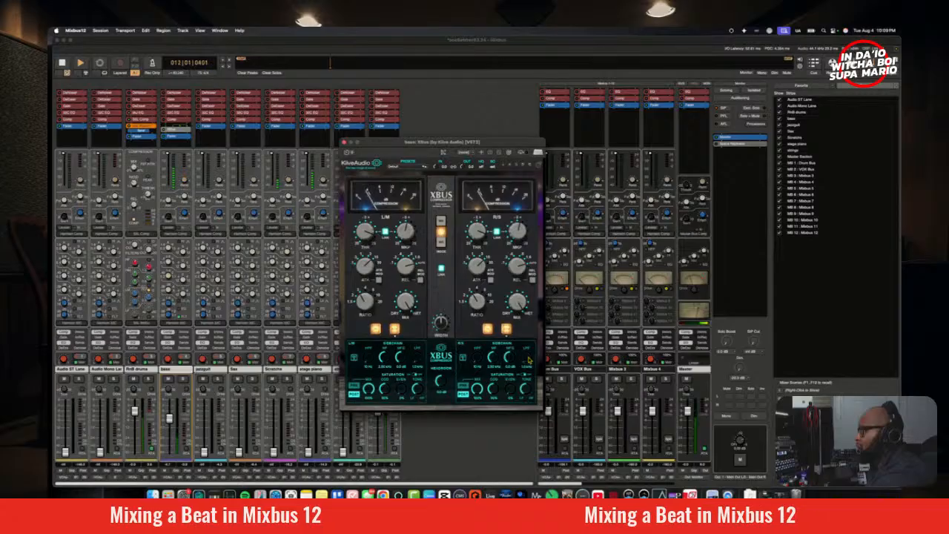
Step: Fine-tune the XBus L/M threshold while auditioning the bass from bar 9, and close the compressor window
mouse_move(480, 237)
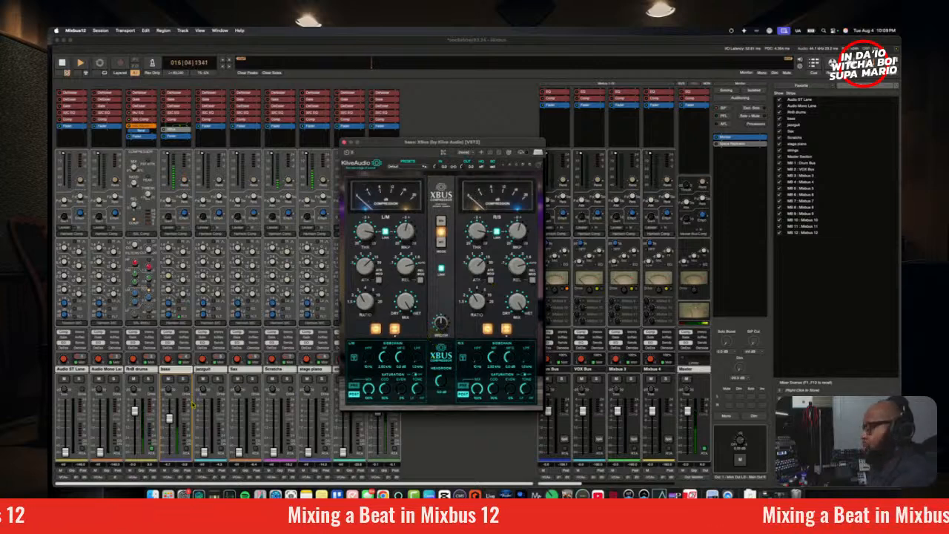
key(space)
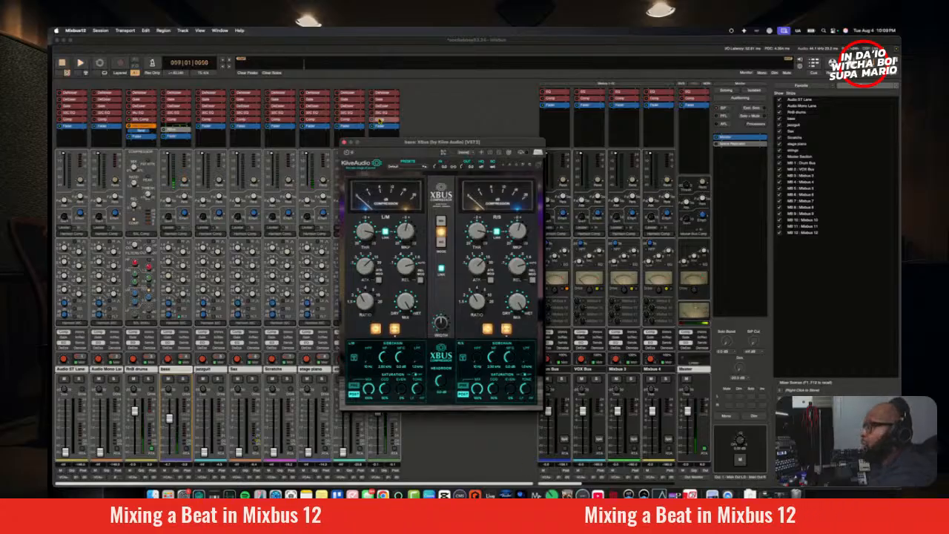
drag(400, 142, 365, 151)
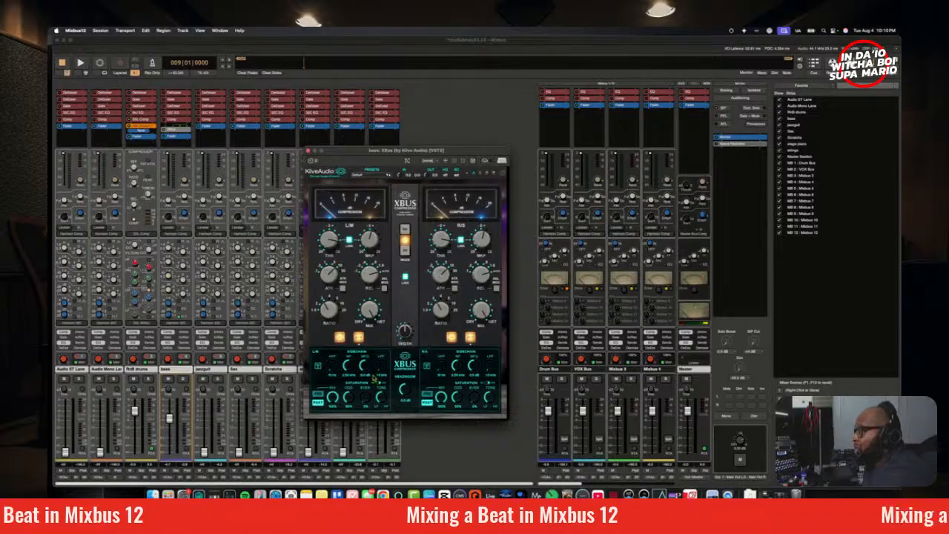
key(space)
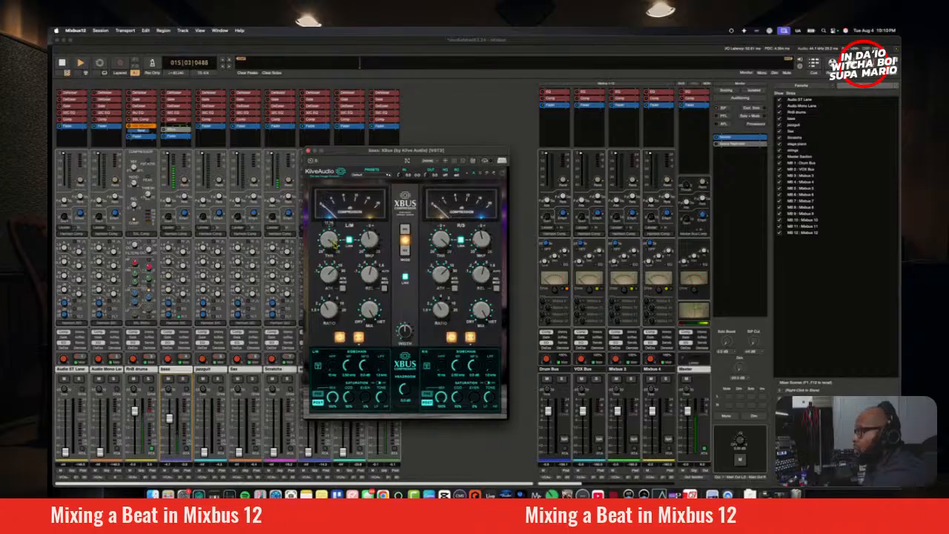
drag(333, 243, 334, 246)
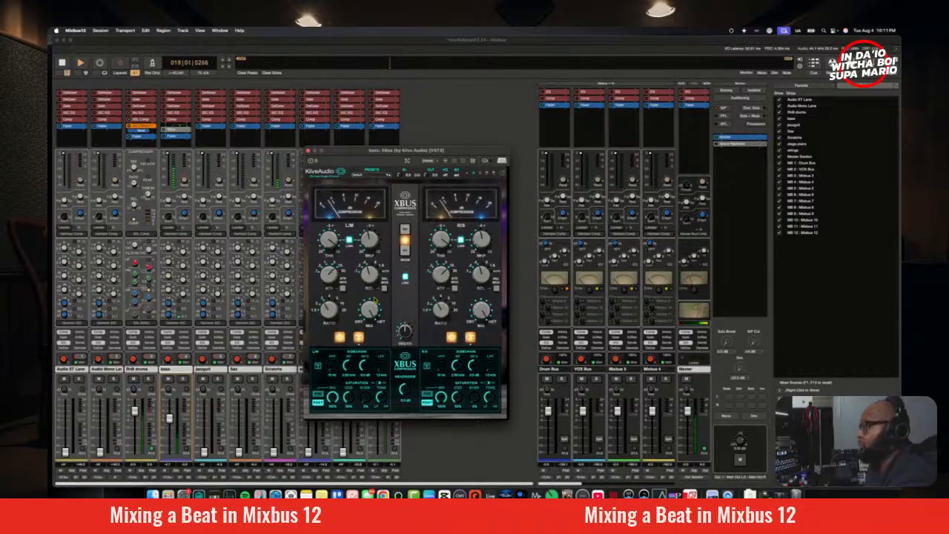
key(space)
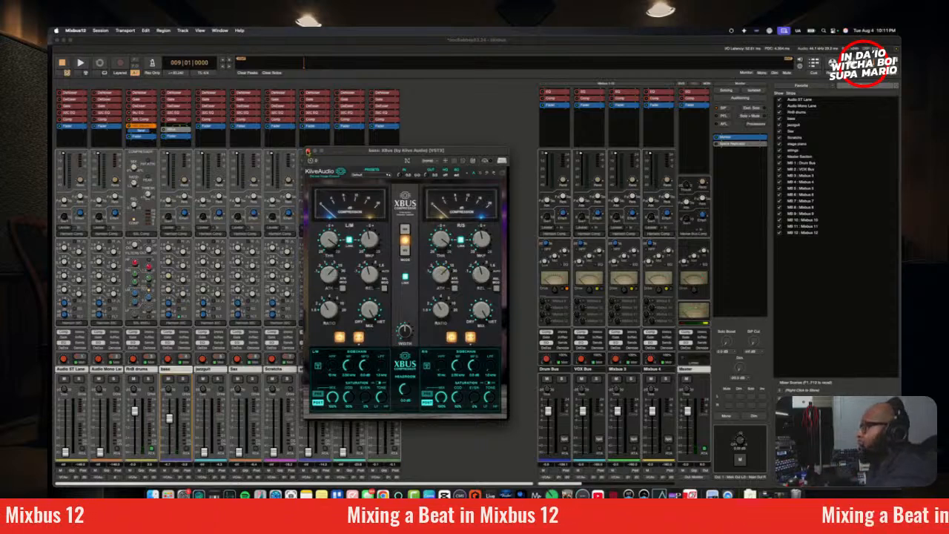
click(308, 151)
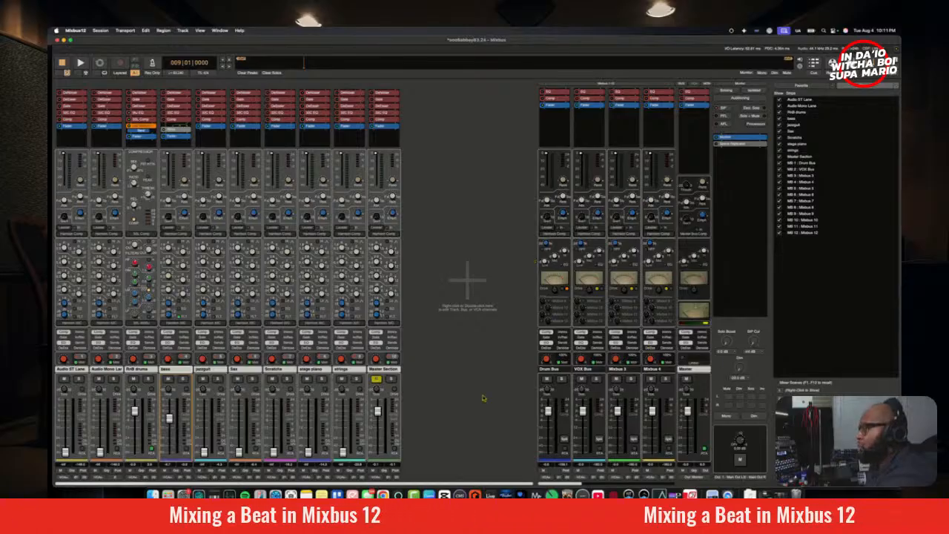
Step: Bring up the stage piano level while monitoring the mix in mono, and return the monitoring to stereo
click(732, 421)
key(space)
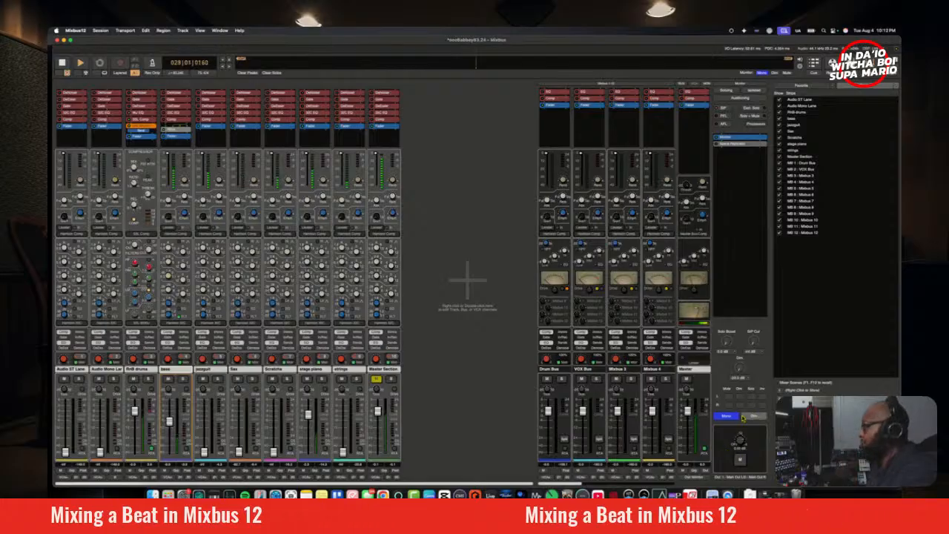
click(730, 417)
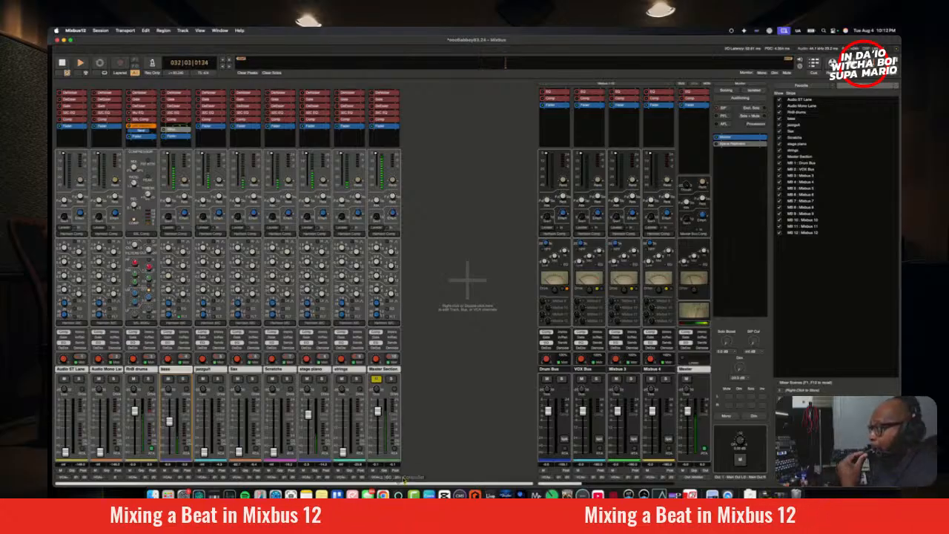
key(space)
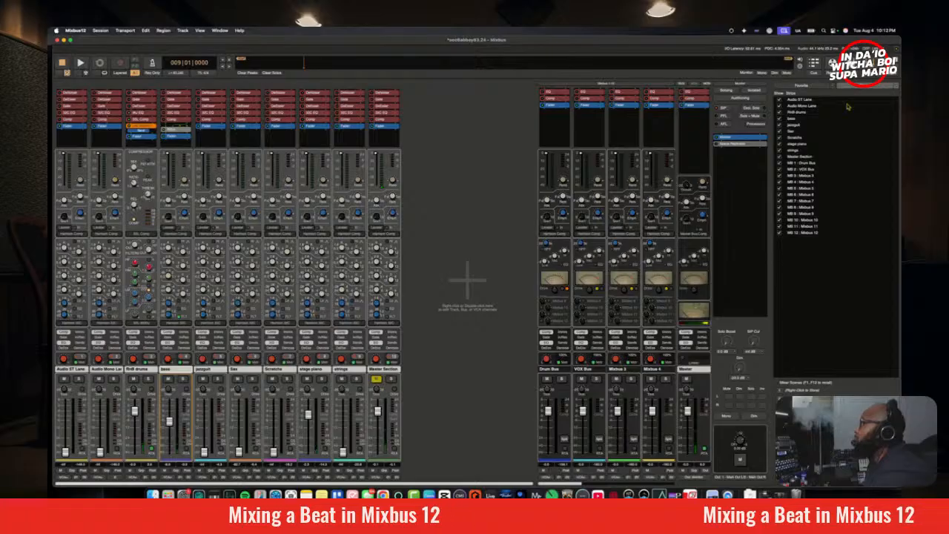
Step: Add a location marker at bar 9 in the editor timeline and rename it "ve"
key(alt+m)
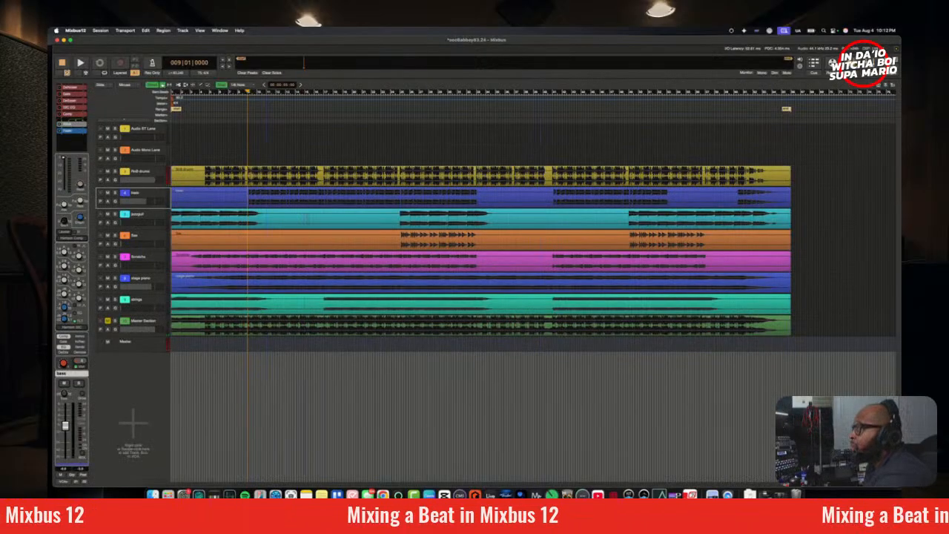
click(155, 261)
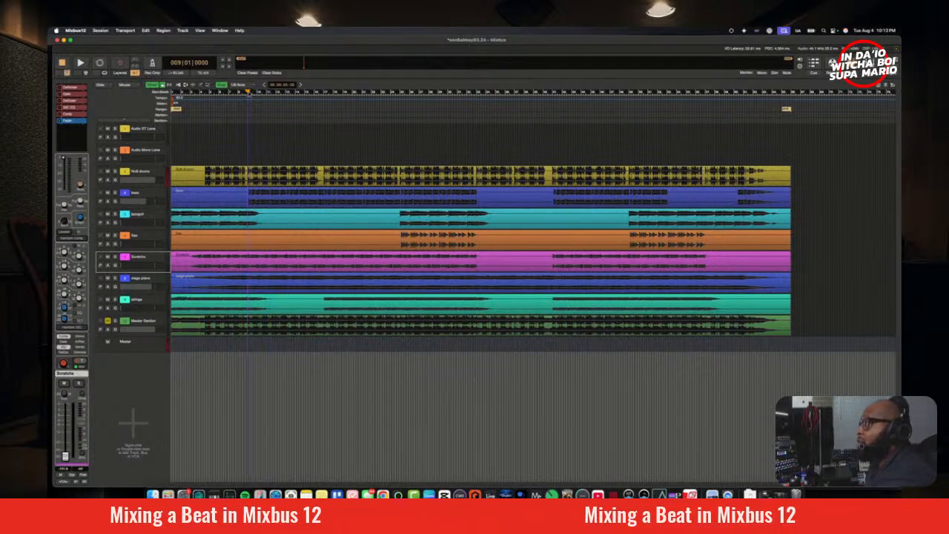
drag(248, 92, 247, 93)
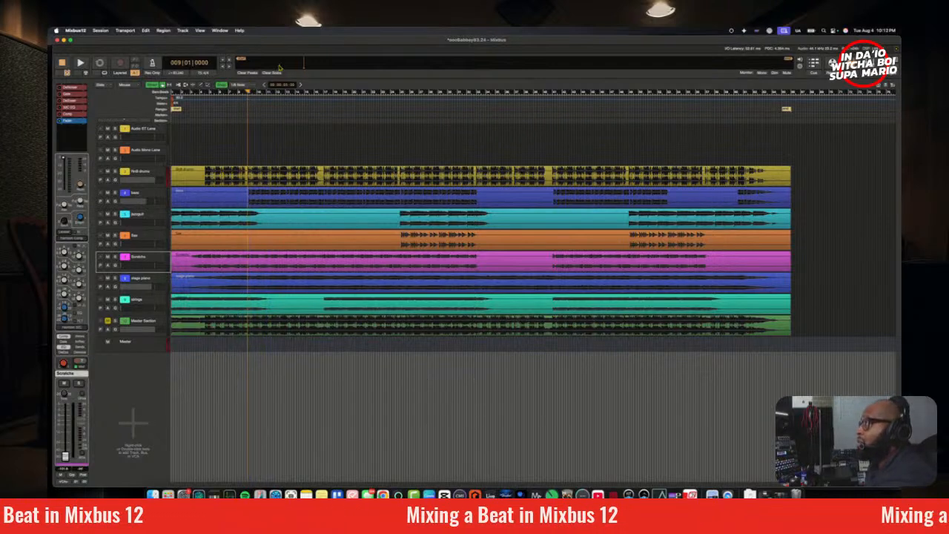
click(227, 65)
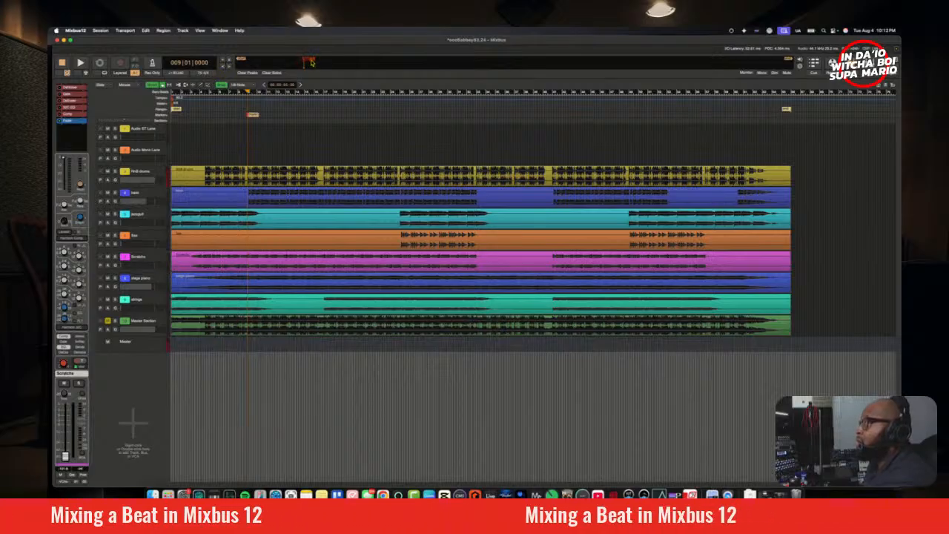
right_click(253, 115)
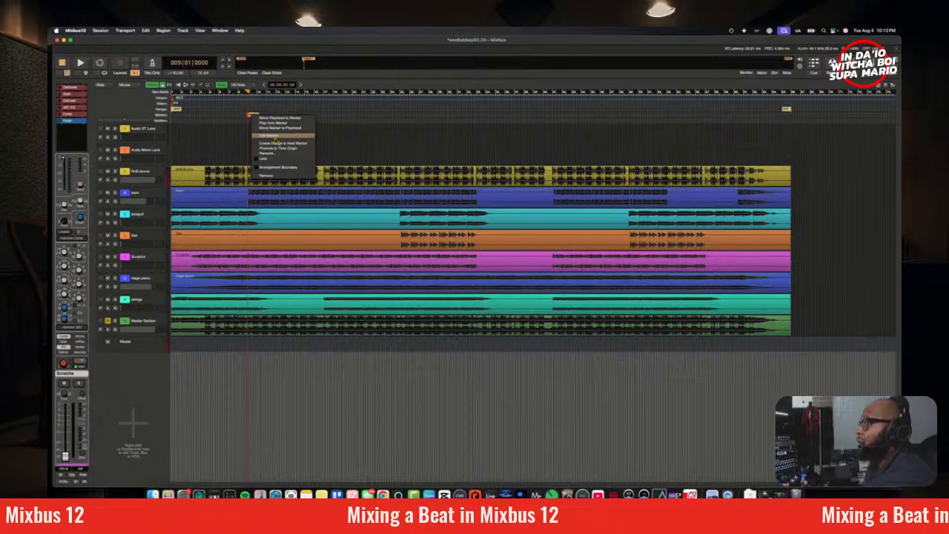
click(276, 136)
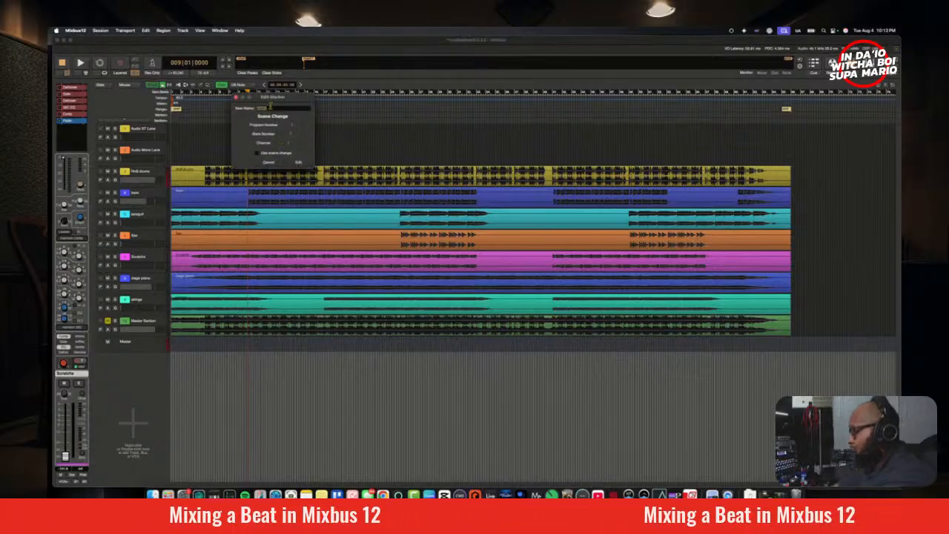
text(ve)
key(Return)
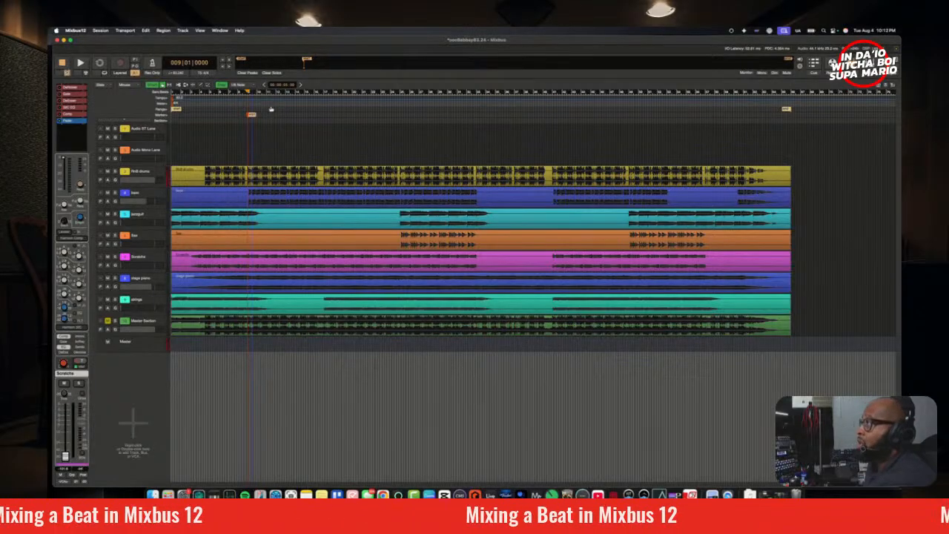
Step: Raise the scratches track in the mixer during playback from bar 9, comparing the balance in mono and stereo
key(space)
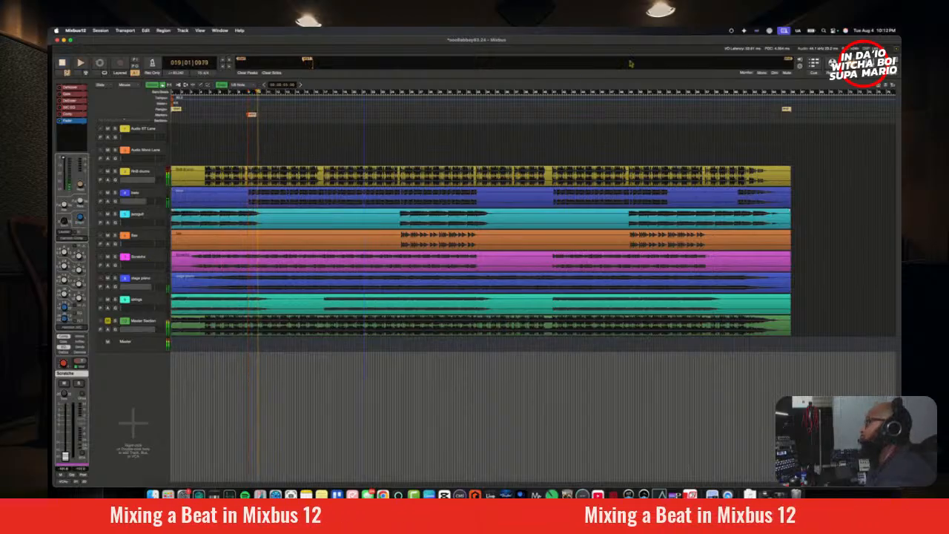
key(alt+m)
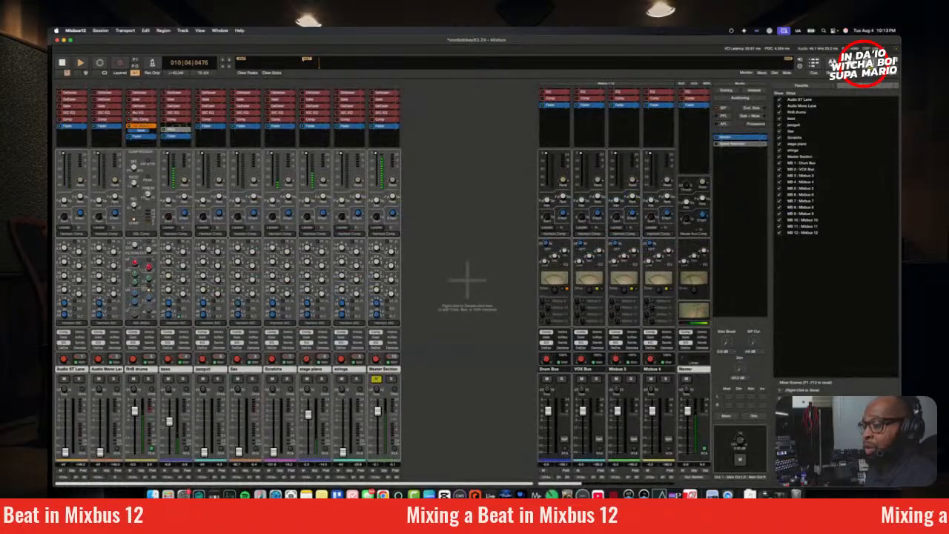
click(285, 371)
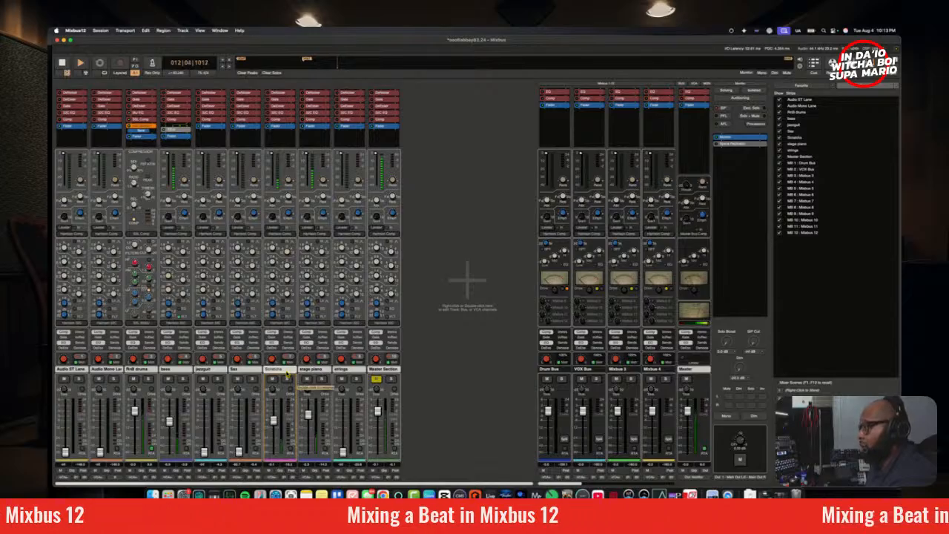
click(727, 416)
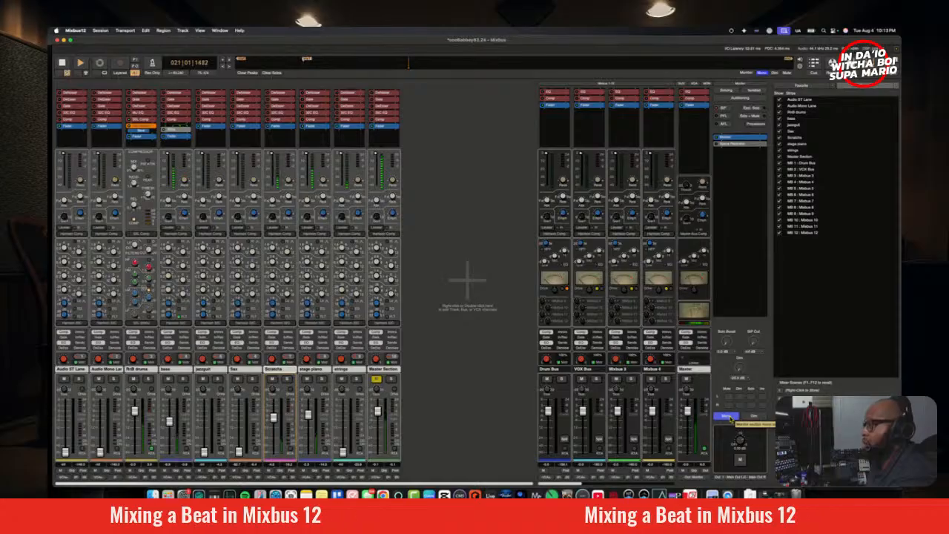
click(729, 417)
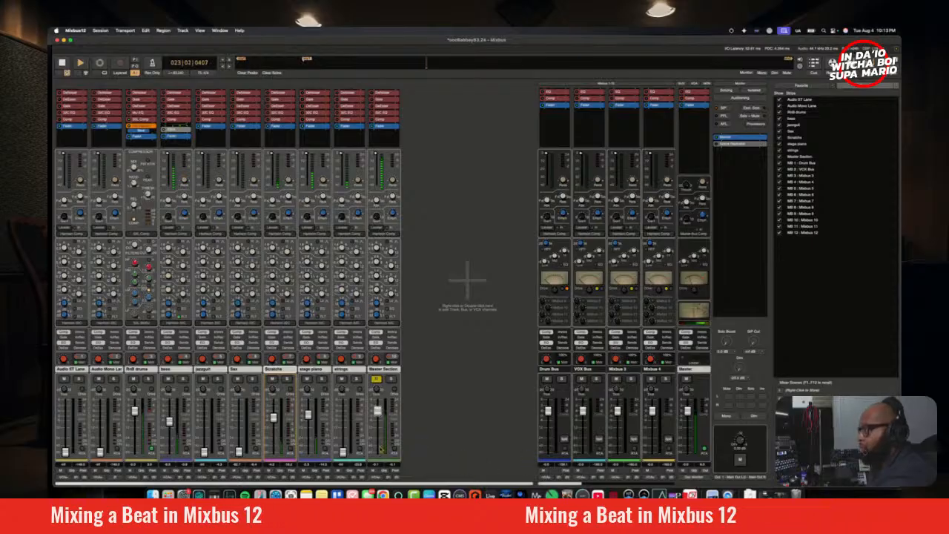
click(726, 417)
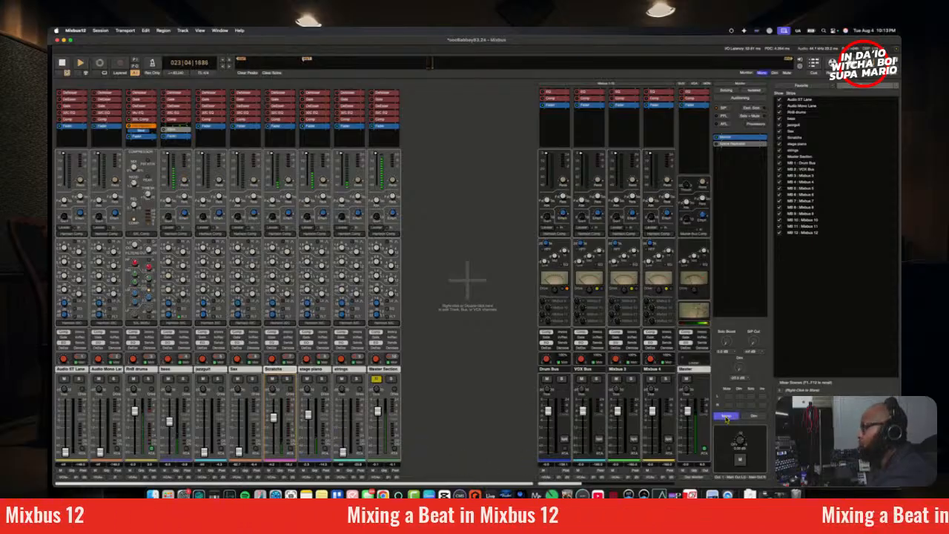
click(726, 417)
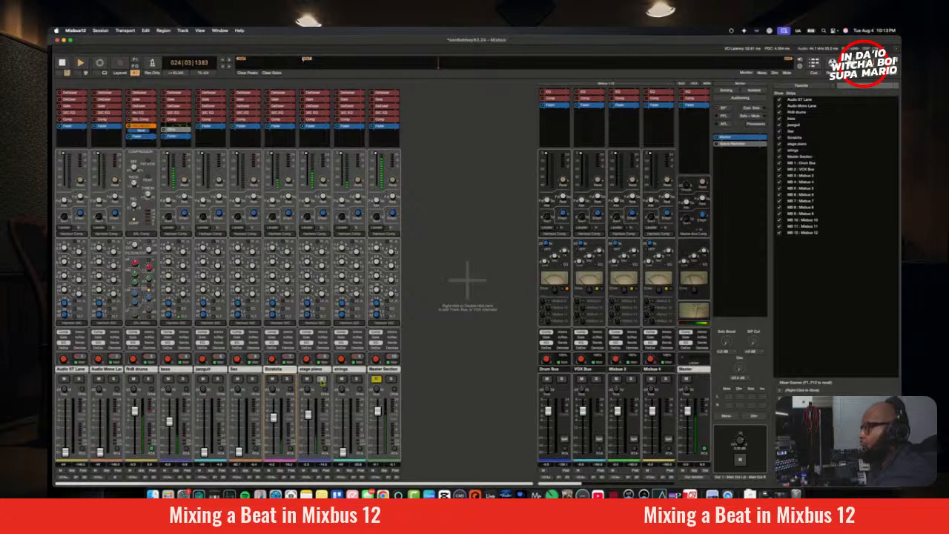
Step: Solo the stage piano and check it in mono, and restore the full mix in stereo
click(321, 379)
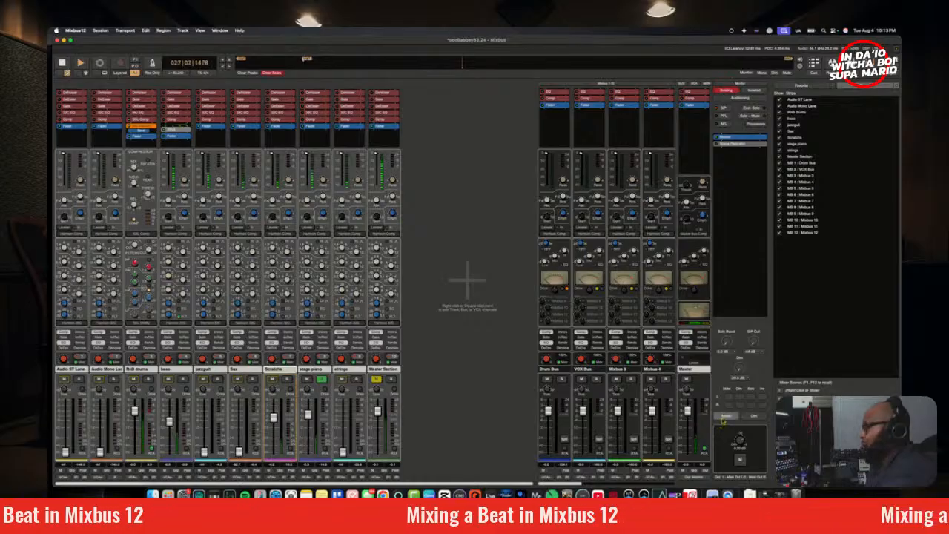
click(725, 416)
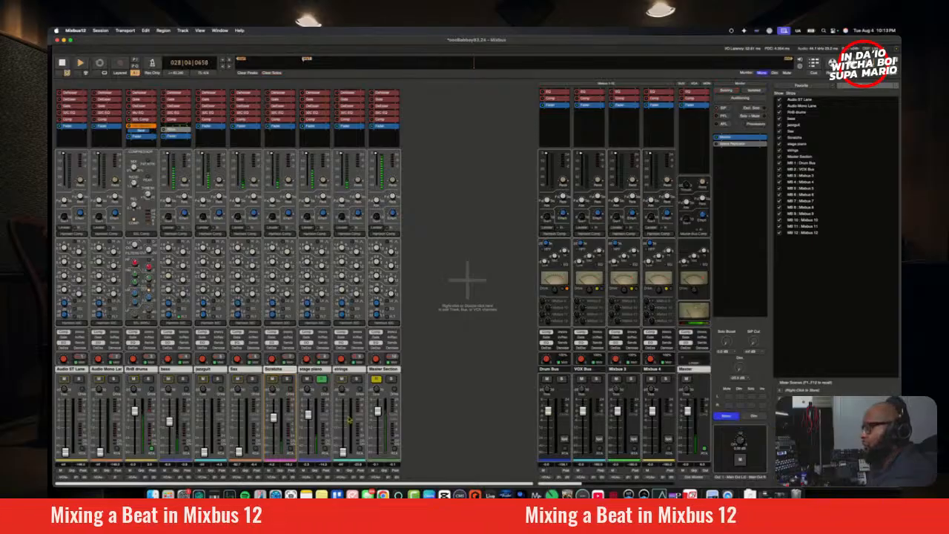
click(324, 382)
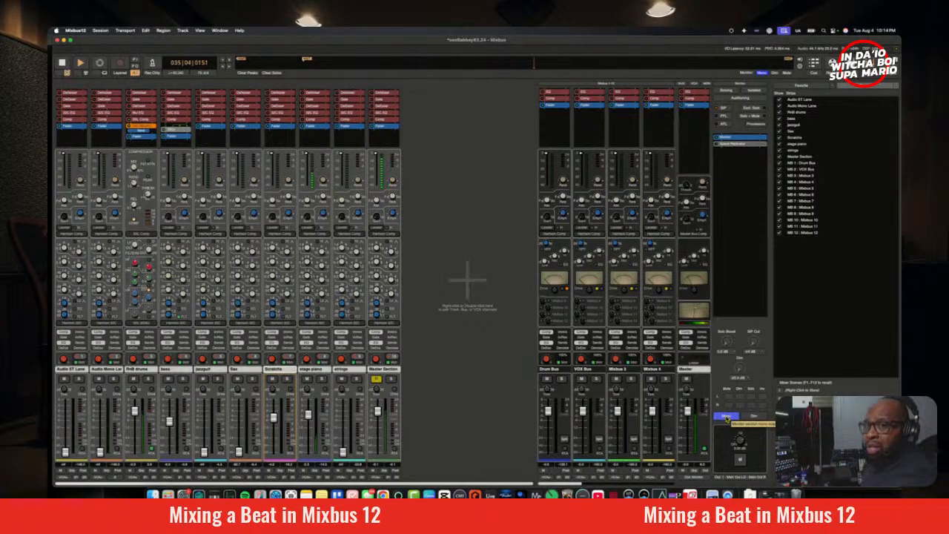
click(727, 418)
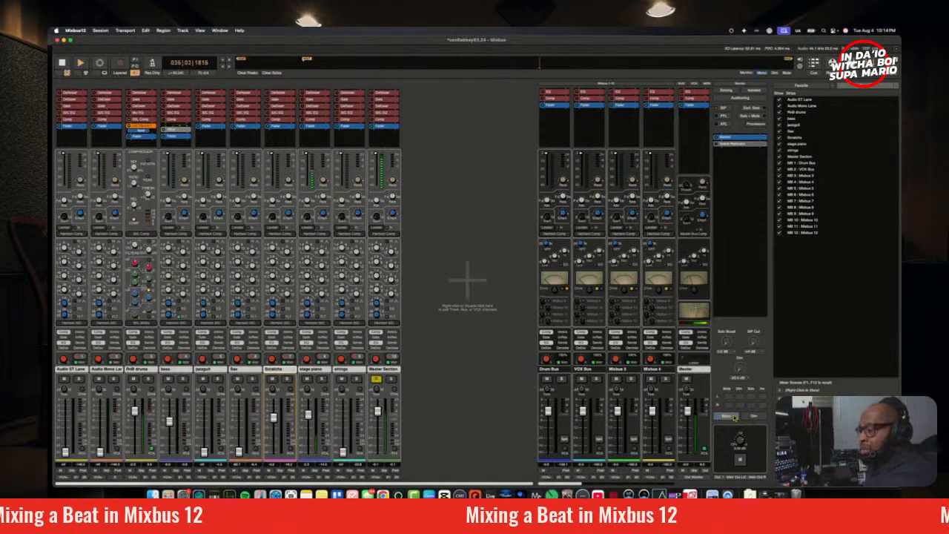
Step: Restart playback from bar 9 and compare the stage piano with the RnB drums and master in the Realtime Perceptual Analyzer
key(space)
key(space)
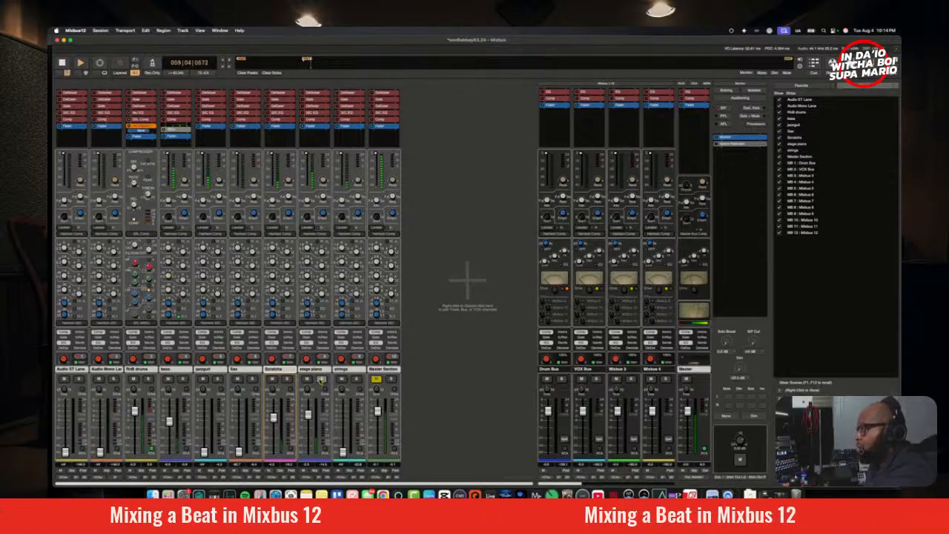
click(325, 449)
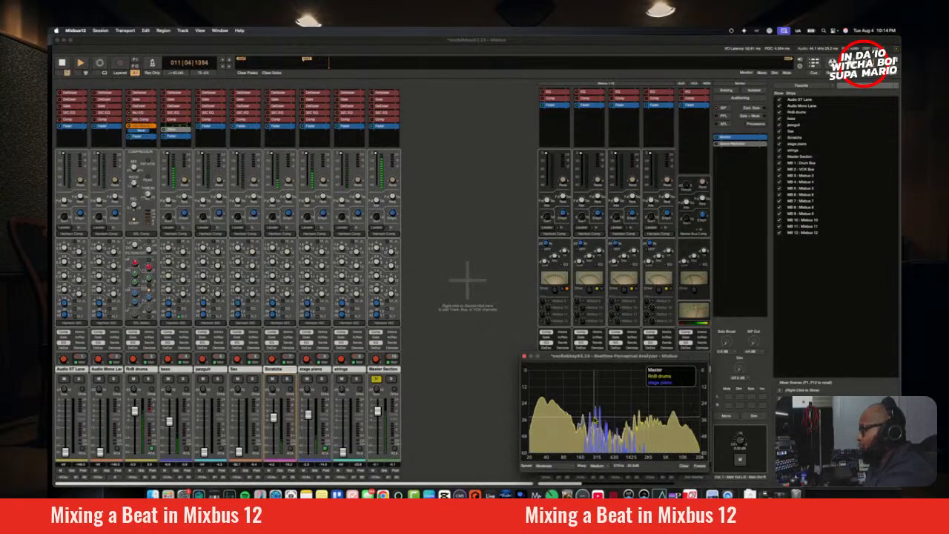
drag(578, 356, 351, 178)
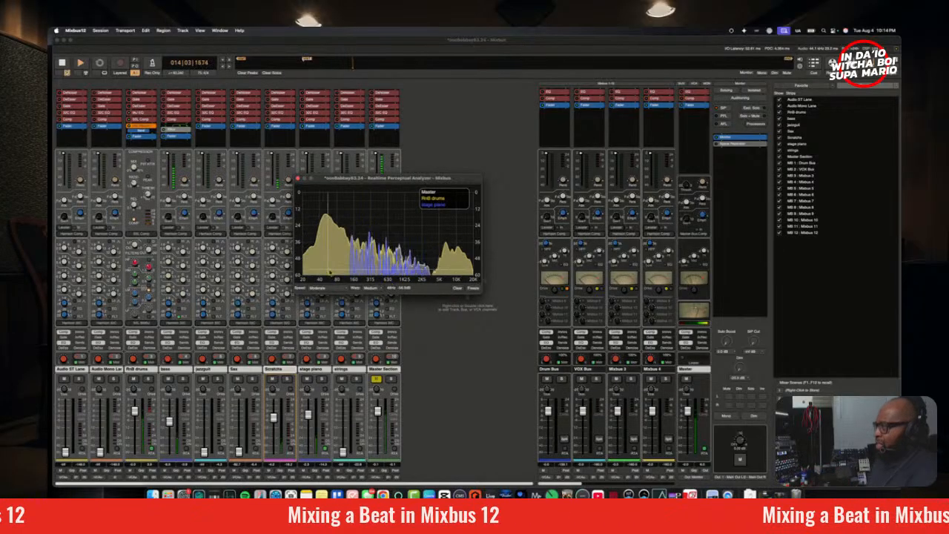
drag(370, 178, 389, 179)
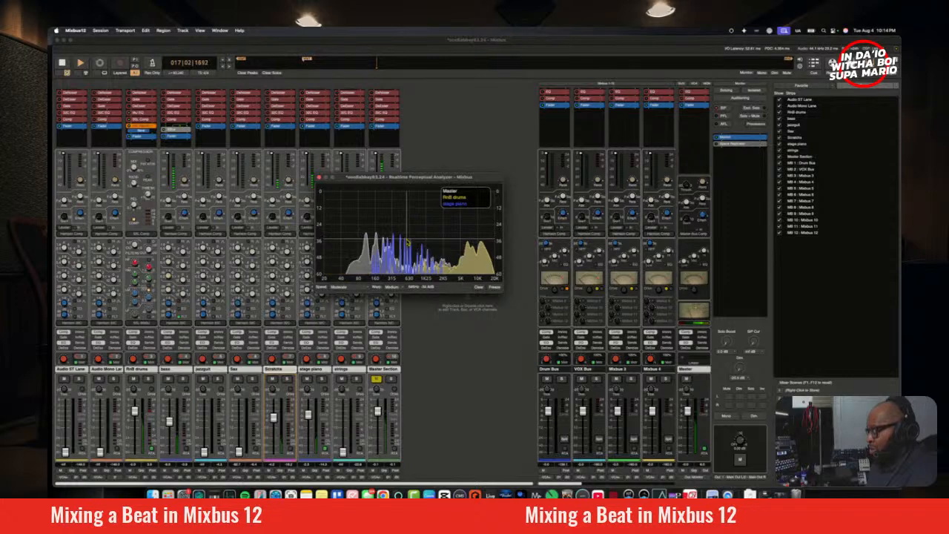
Step: Mute the RnB drums, recolour the bass track light green and show bass instead of the drums in the Realtime Perceptual Analyzer
click(133, 379)
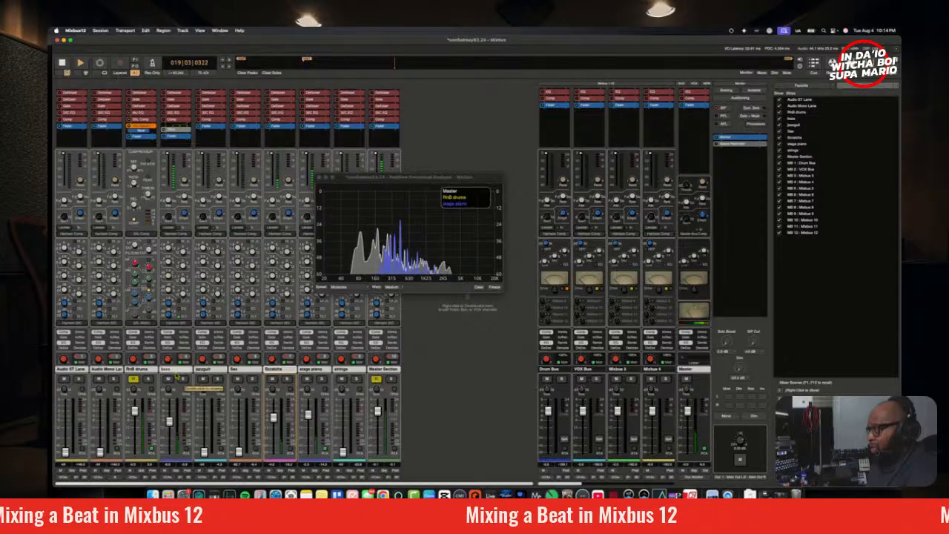
click(178, 370)
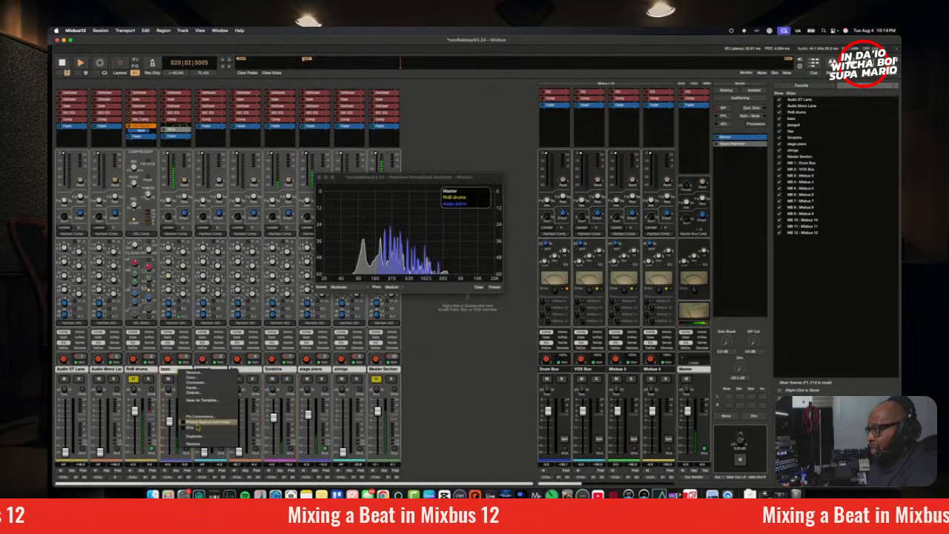
click(196, 379)
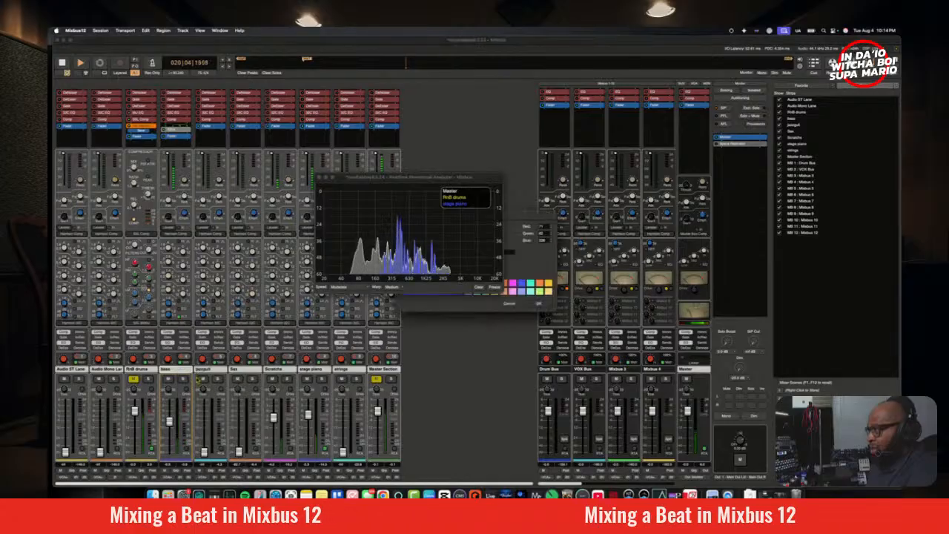
click(542, 293)
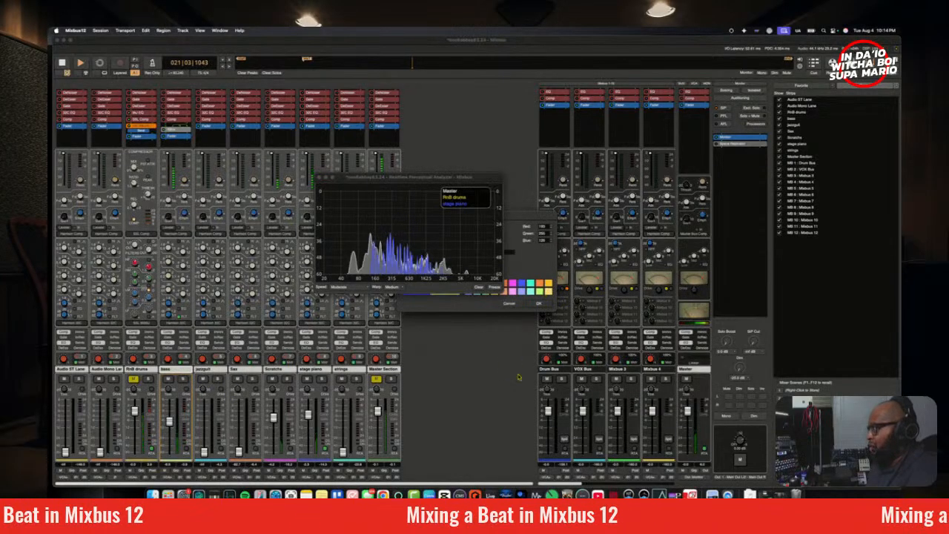
click(540, 304)
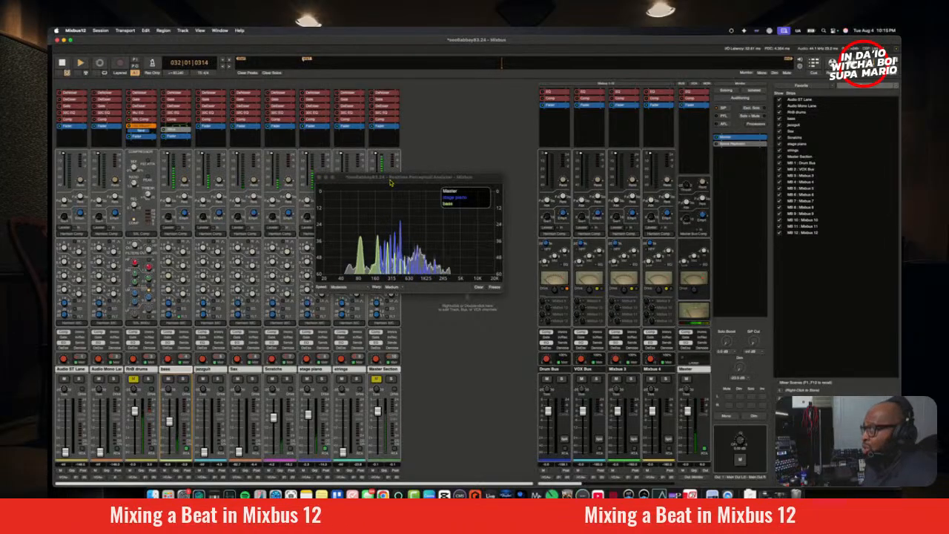
drag(390, 182, 426, 127)
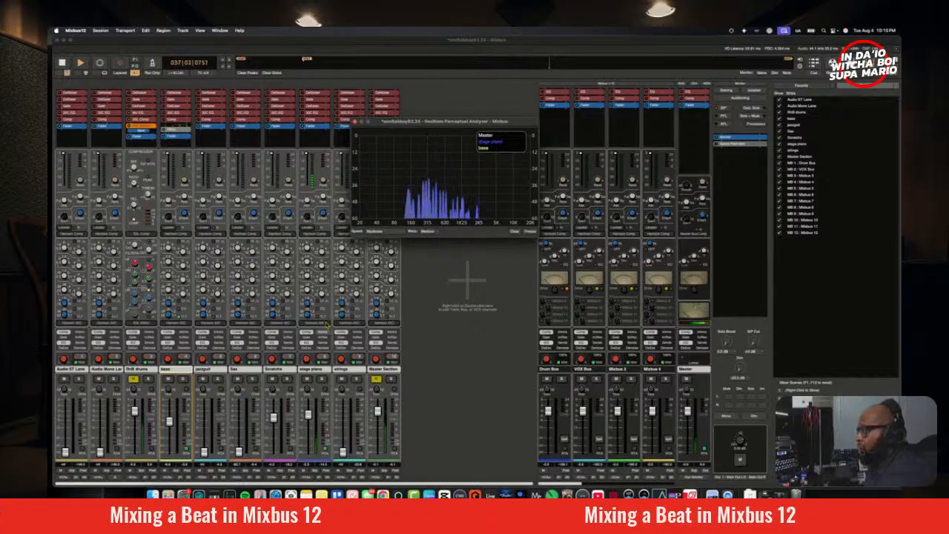
Step: Switch the stage piano's channel EQ to the same model as the RnB drums and sweep its low-mid frequency to about 204 Hz
click(322, 323)
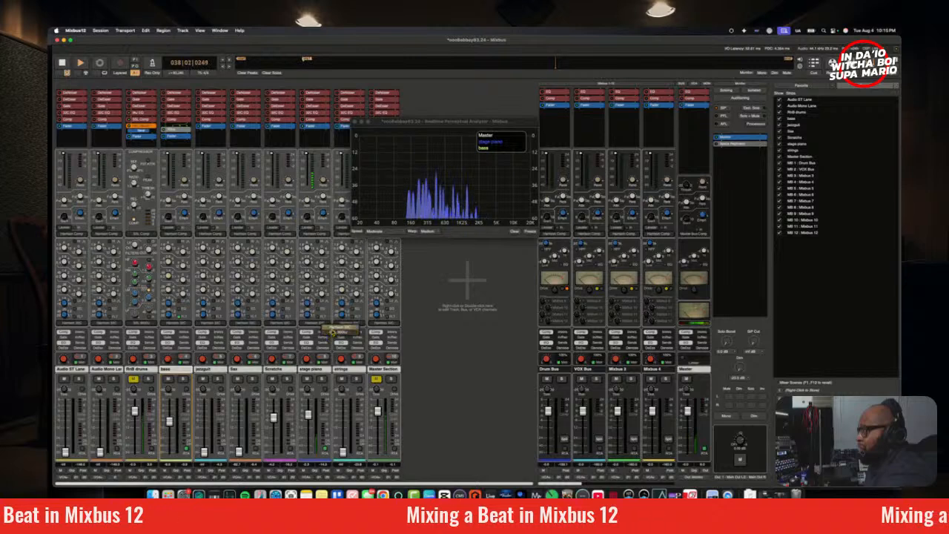
click(336, 333)
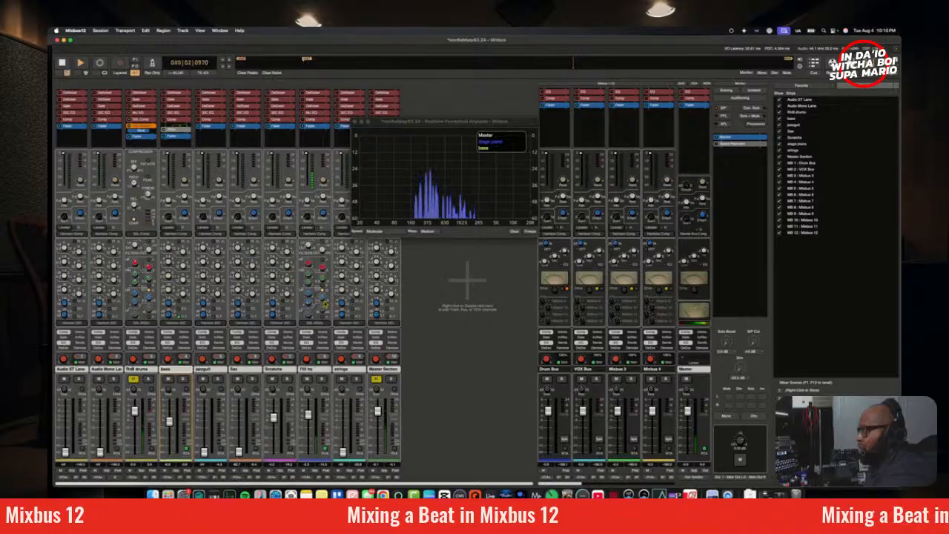
drag(329, 324, 332, 340)
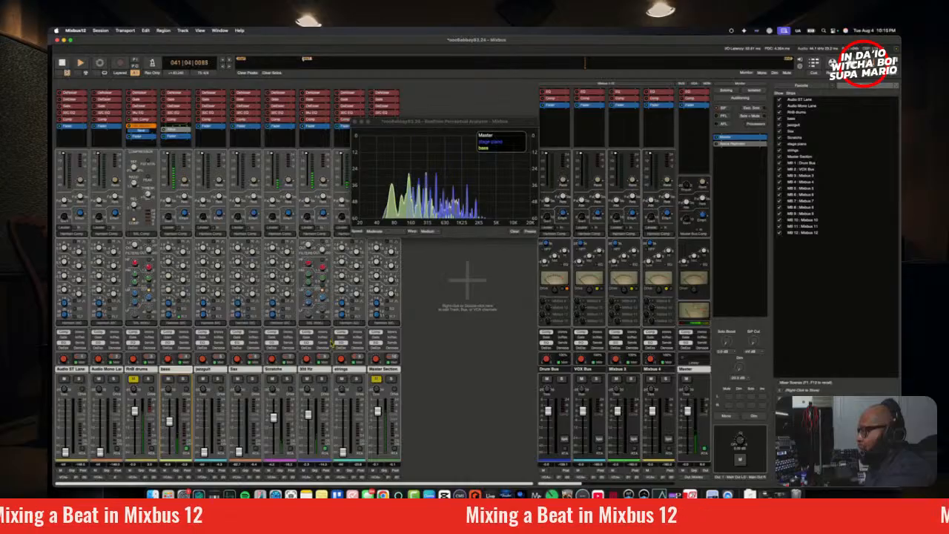
drag(312, 299, 310, 258)
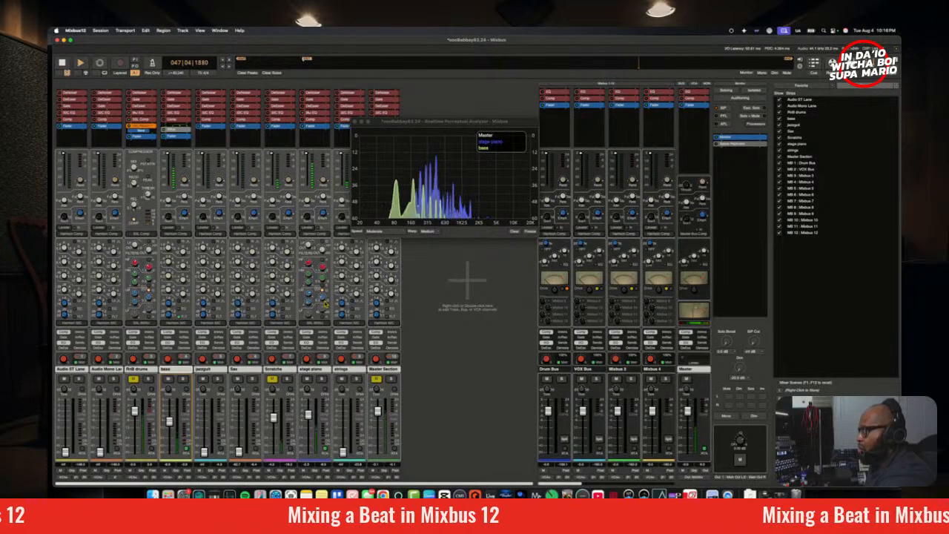
drag(325, 304, 326, 305)
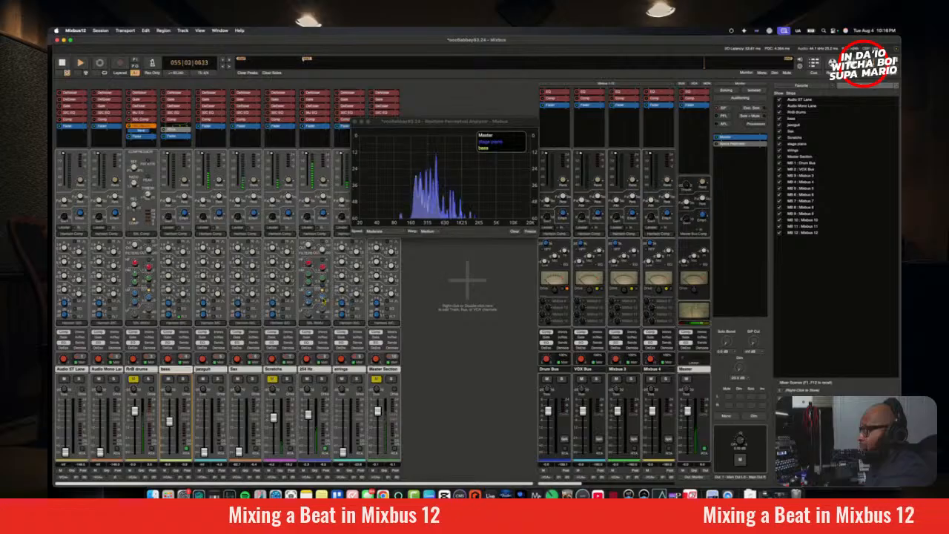
scroll(322, 301, down, 1)
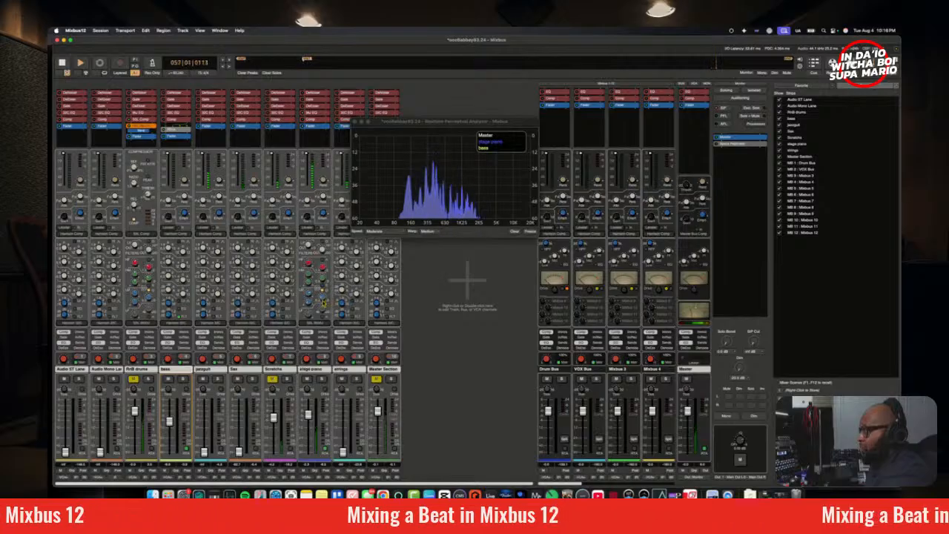
Step: Restart playback from bar 9 and adjust the low-band gain on the stage piano's EQ against the bass
key(space)
key(space)
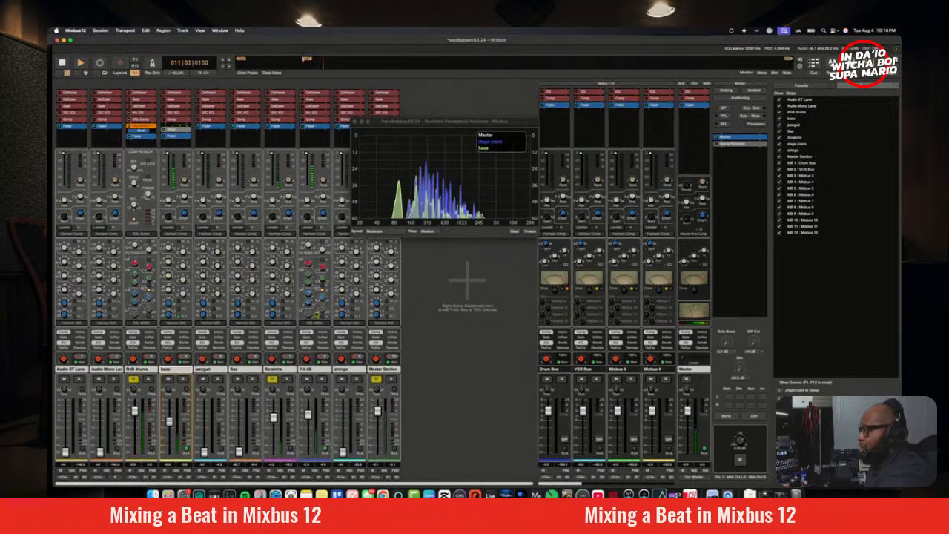
mouse_move(319, 329)
mouse_down()
mouse_move(322, 340)
mouse_move(319, 313)
mouse_up()
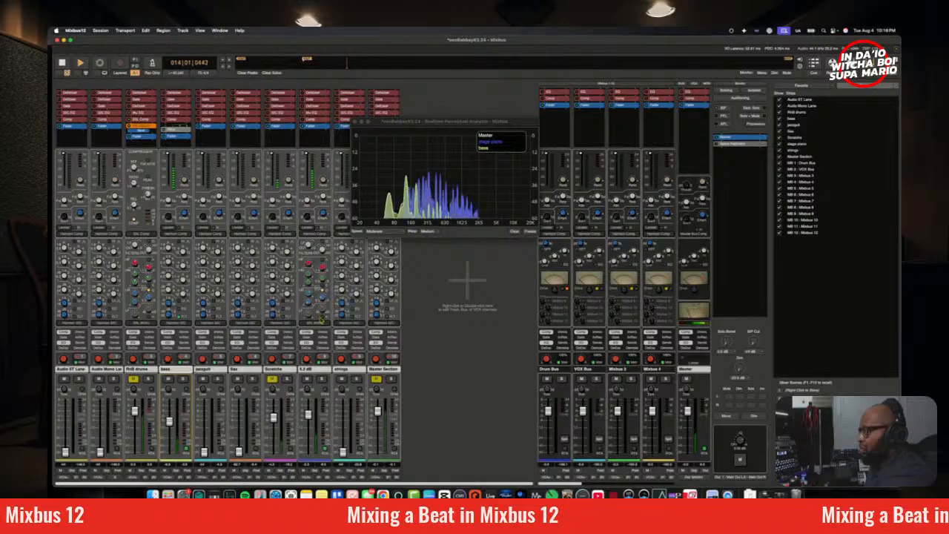
drag(322, 319, 325, 362)
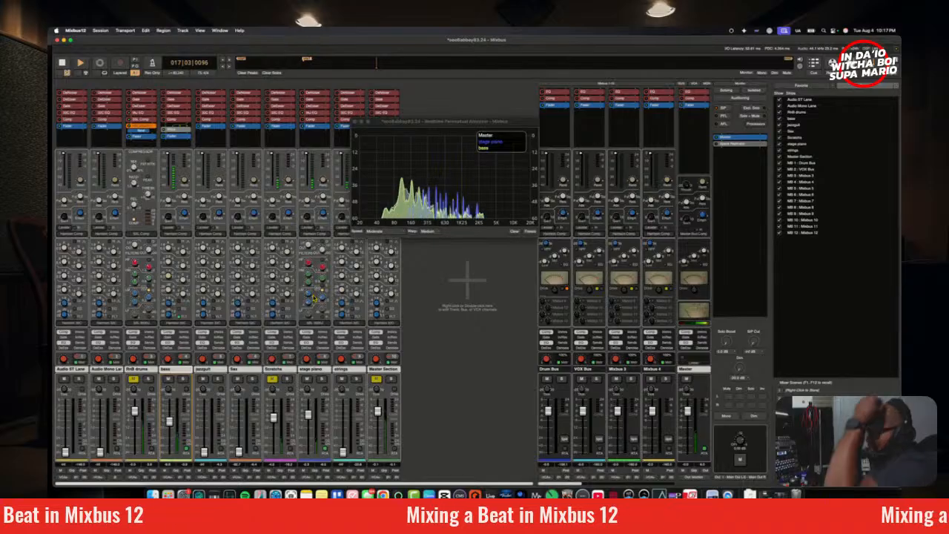
Step: Cut the stage piano's low-mids by about 8.7 dB and high-mids by about 3.1 dB, and unmute the RnB drums and scratches
mouse_move(309, 298)
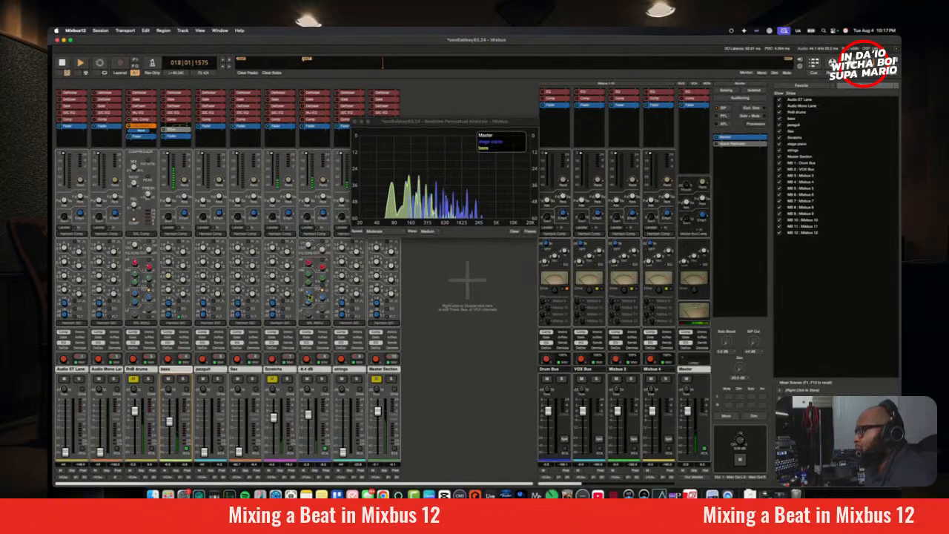
drag(310, 293, 312, 294)
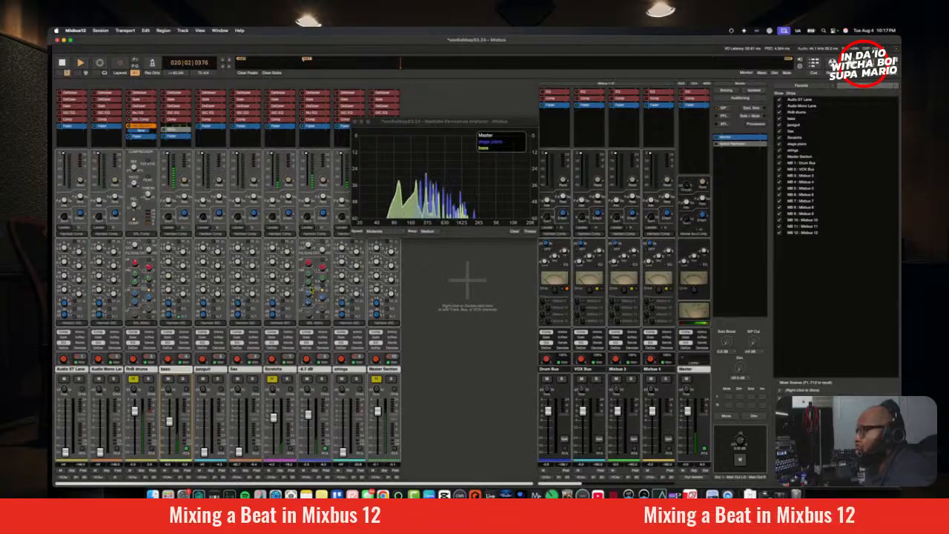
drag(310, 296, 312, 281)
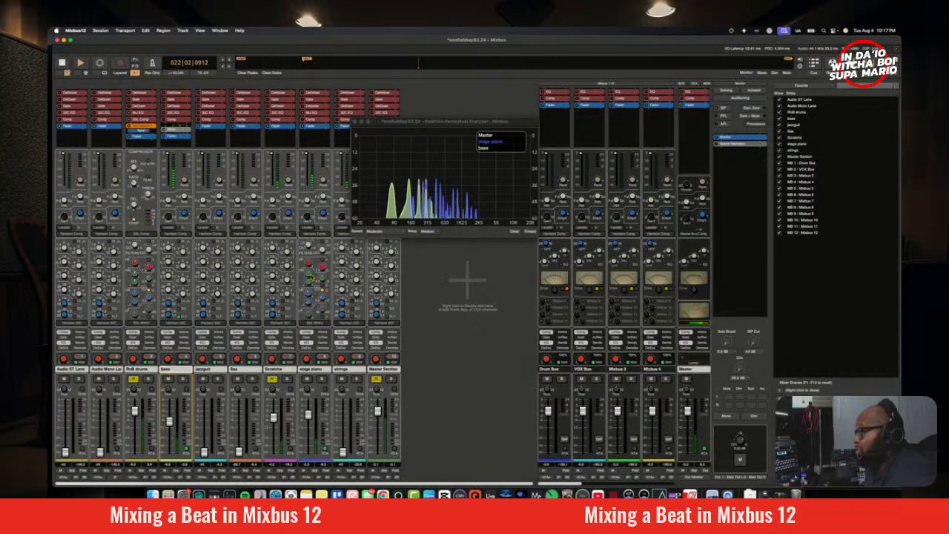
drag(311, 278, 318, 287)
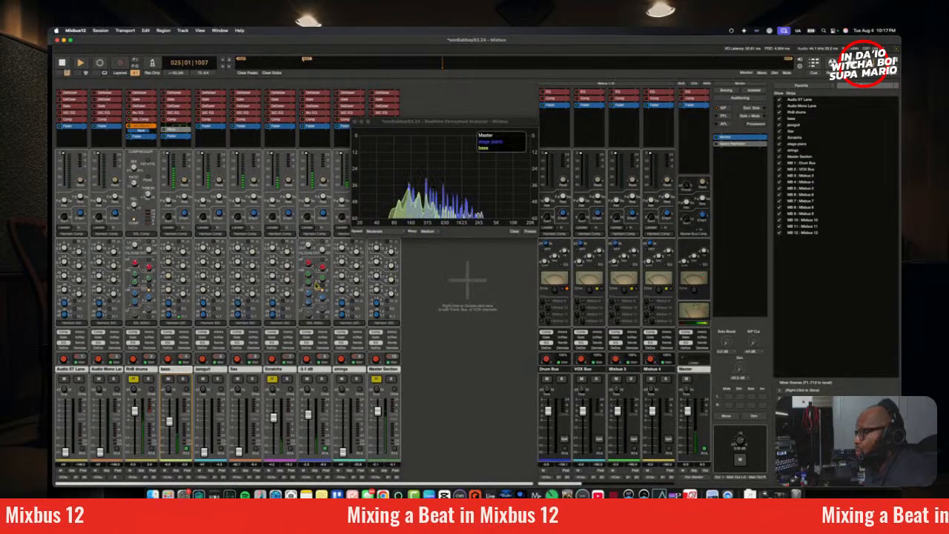
scroll(316, 285, down, 1)
scroll(316, 285, up, 1)
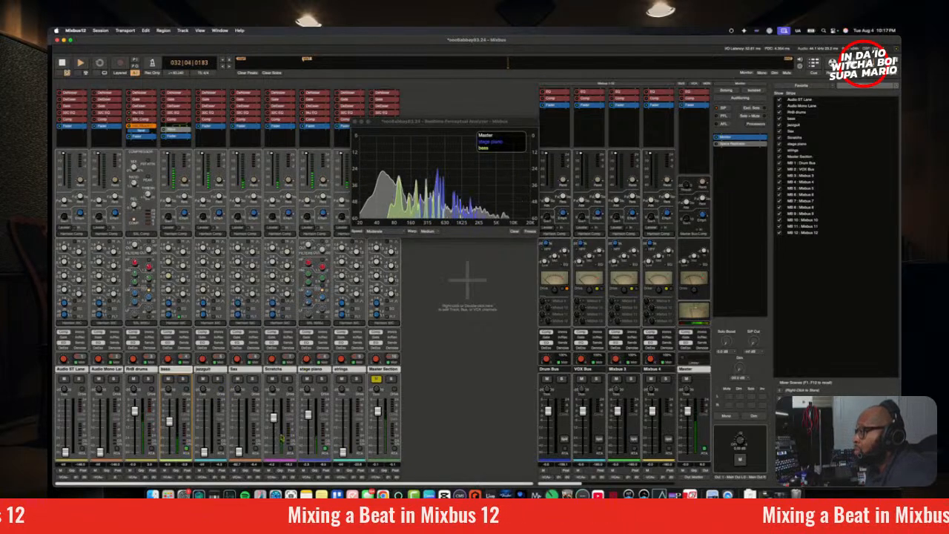
Step: Compare the full mix from bar 9 in mono and stereo, stop playback and move the analyzer clear of the track strips
click(726, 415)
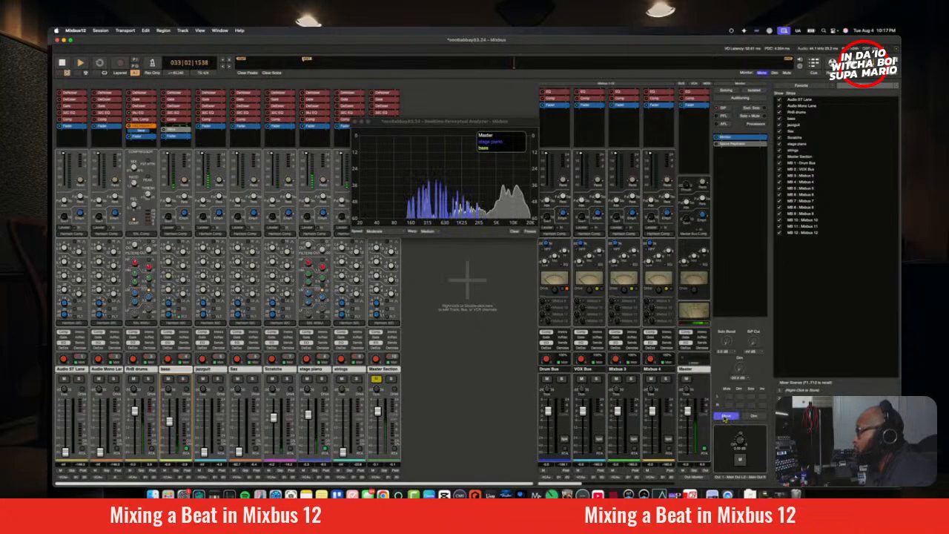
key(space)
key(space)
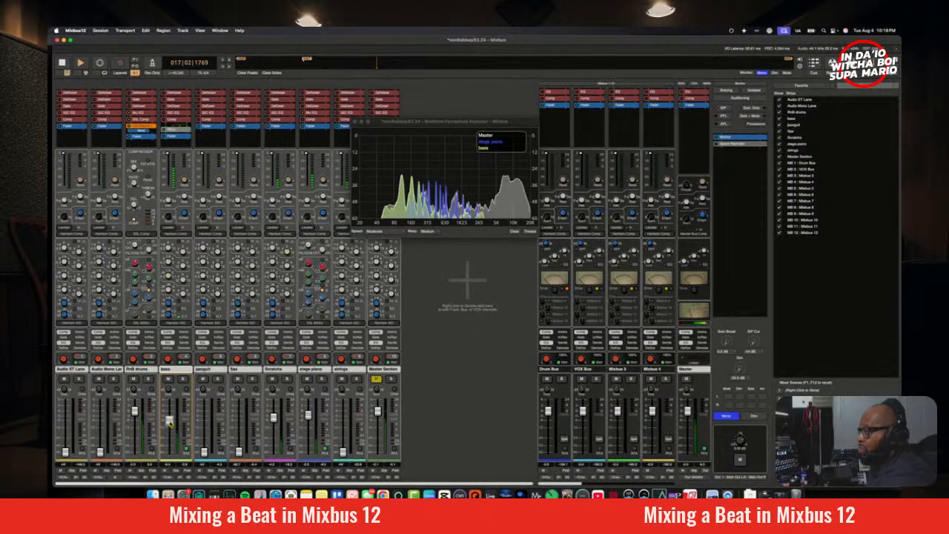
click(726, 420)
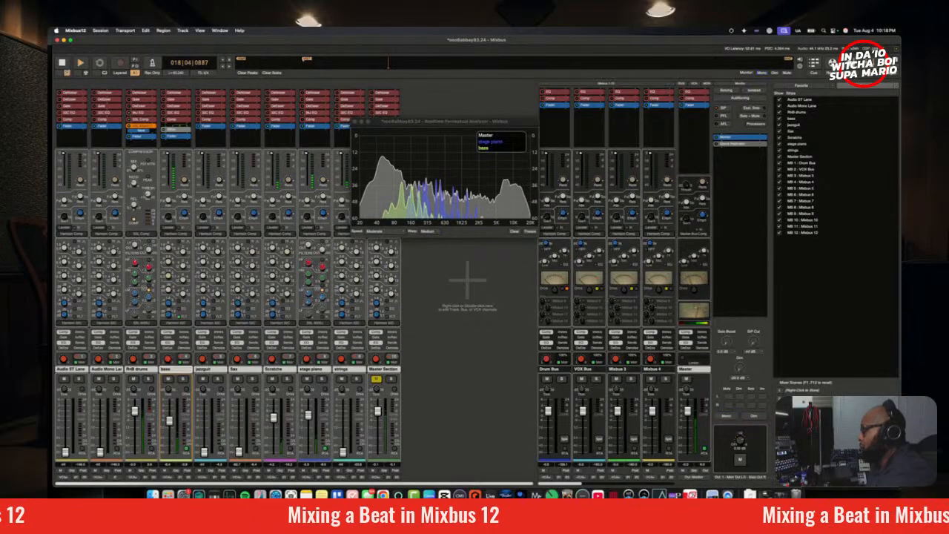
key(space)
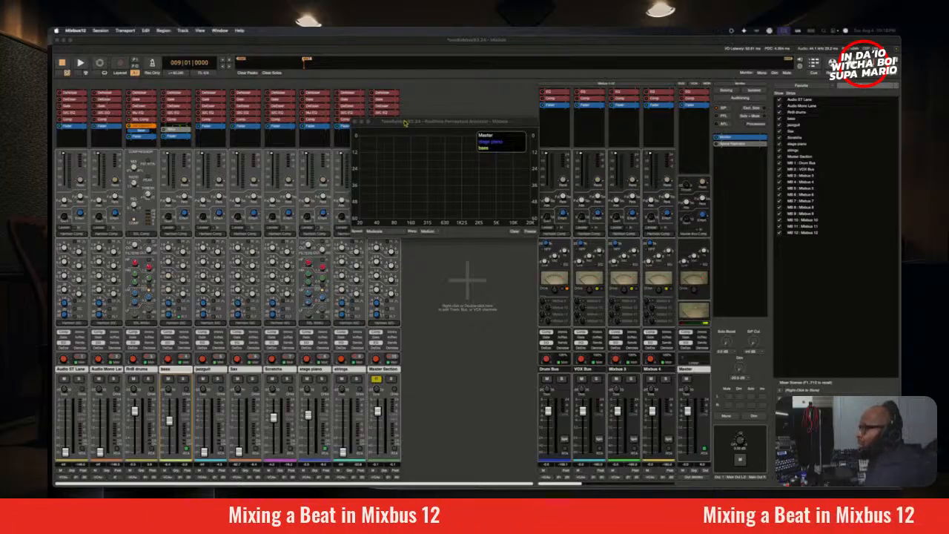
drag(407, 123, 462, 129)
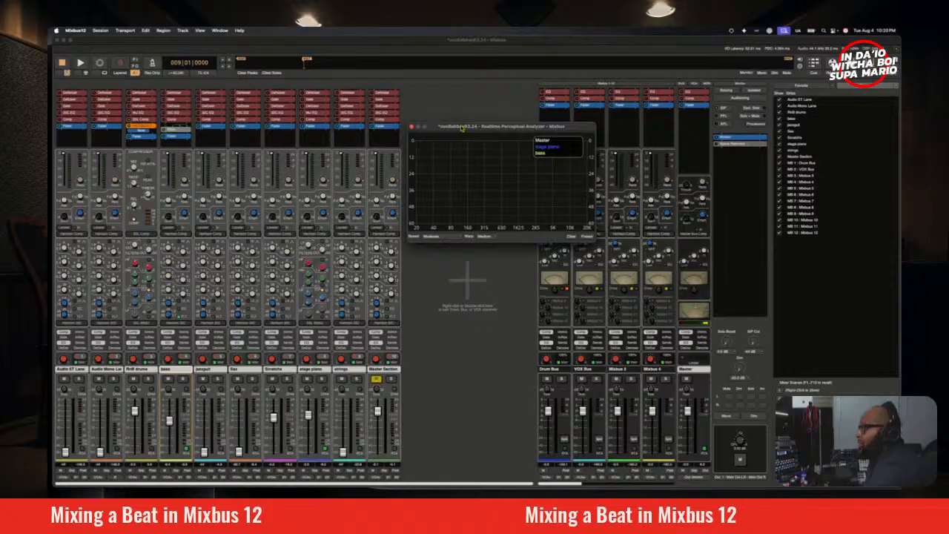
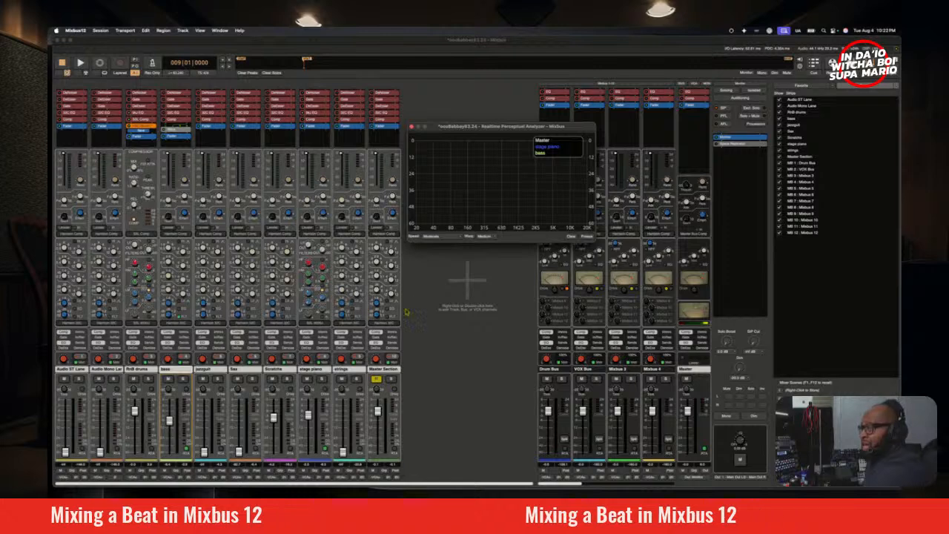
Step: Play the mix from bar 9 and compare it in mono and stereo with the analyzer
drag(437, 128, 396, 116)
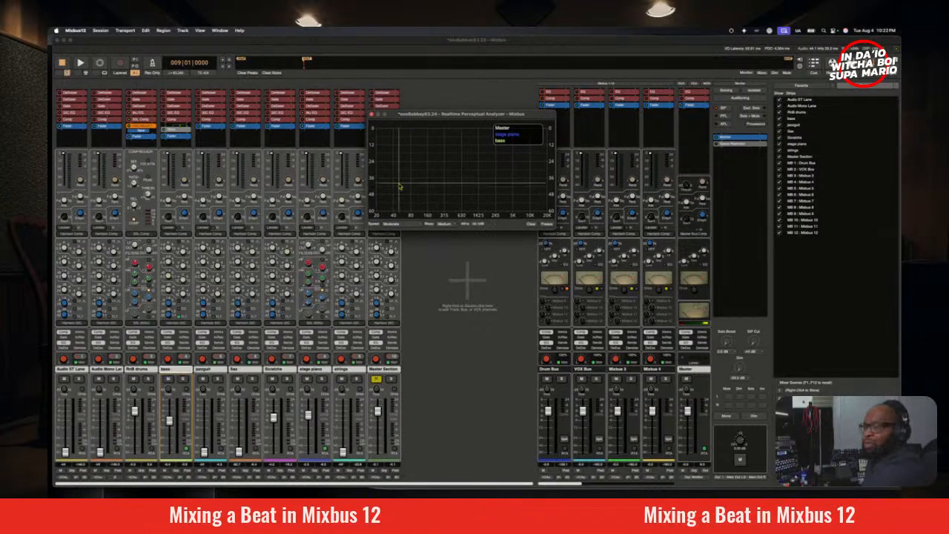
key(space)
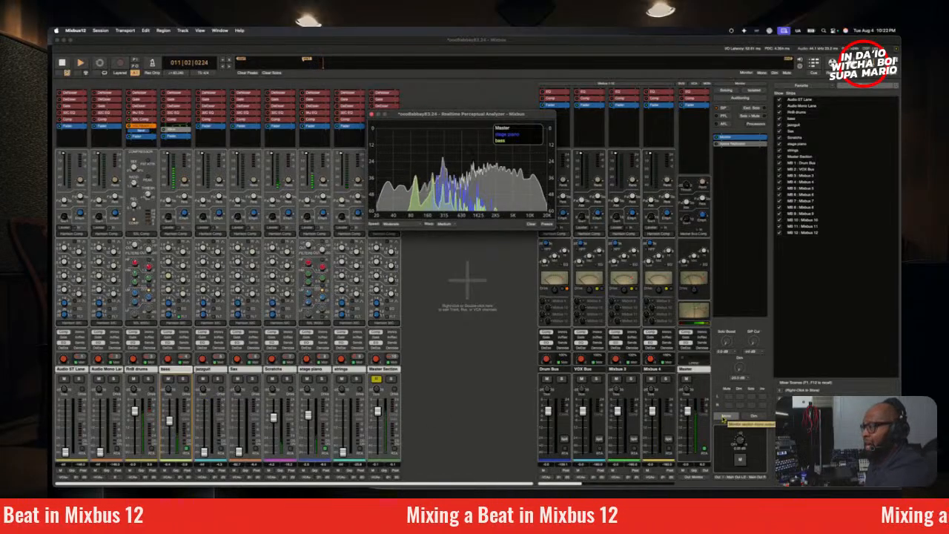
click(723, 418)
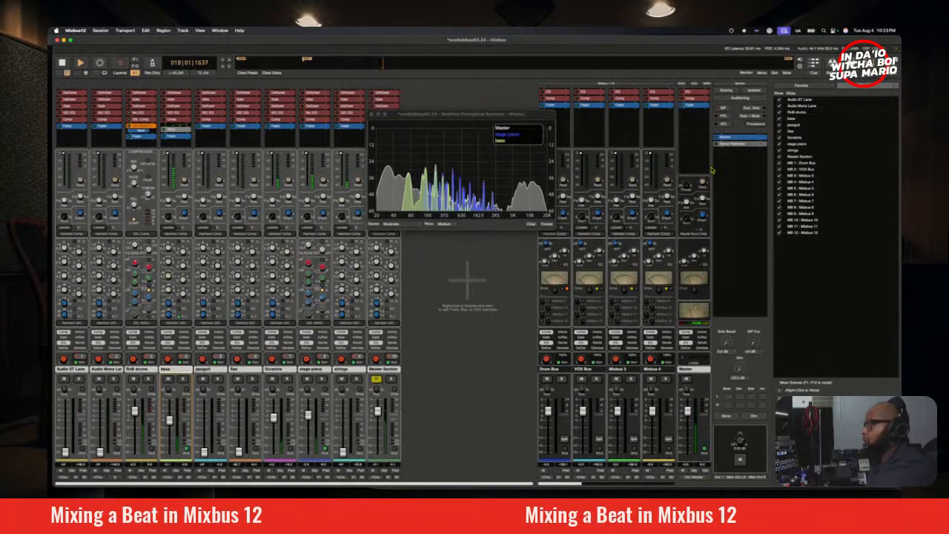
key(space)
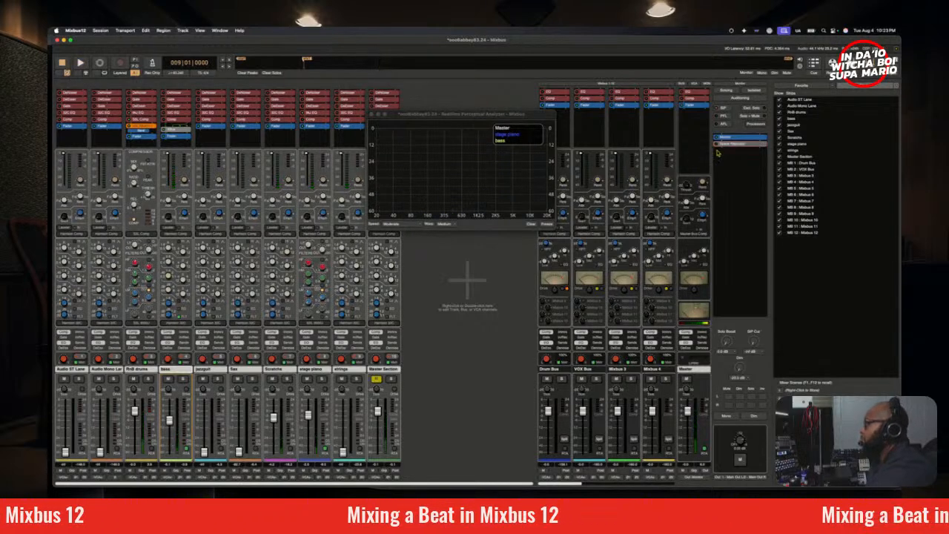
Step: Open the Space Replicator monitor plugin, choose the Vienna Synchron Stage B room and audition the mix through it
double_click(734, 144)
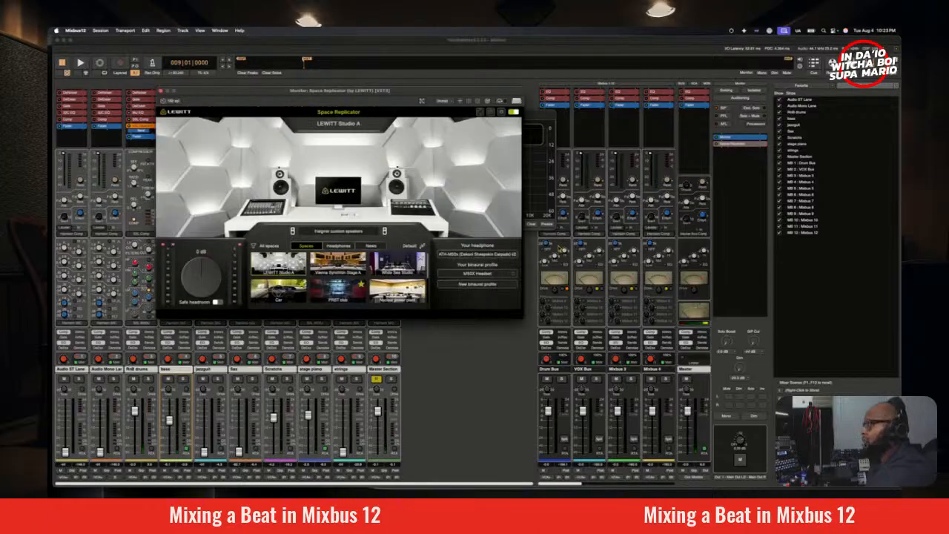
drag(457, 109, 578, 133)
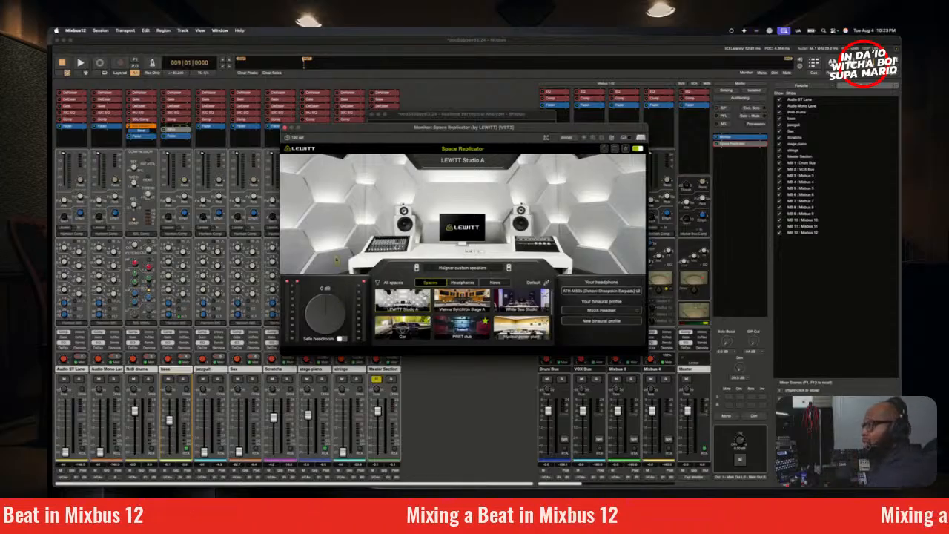
key(space)
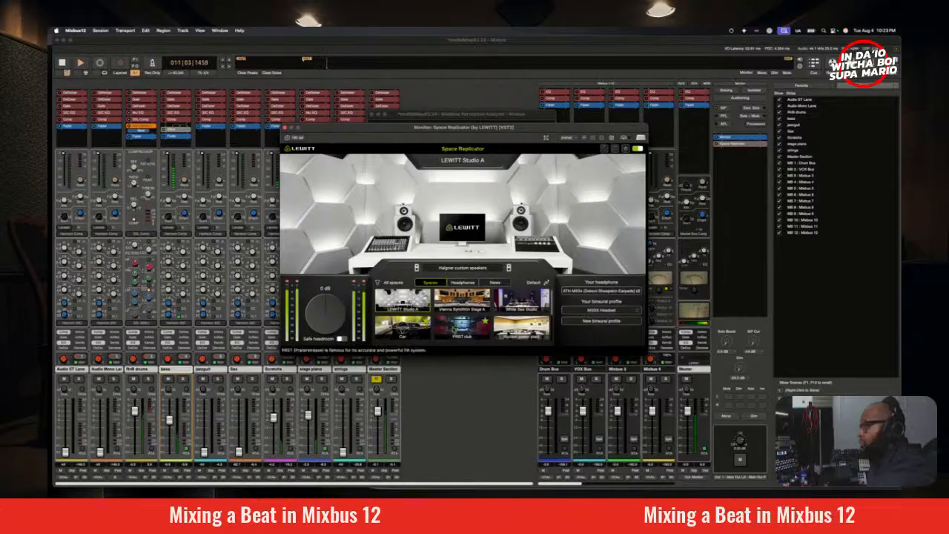
scroll(463, 311, down, 4)
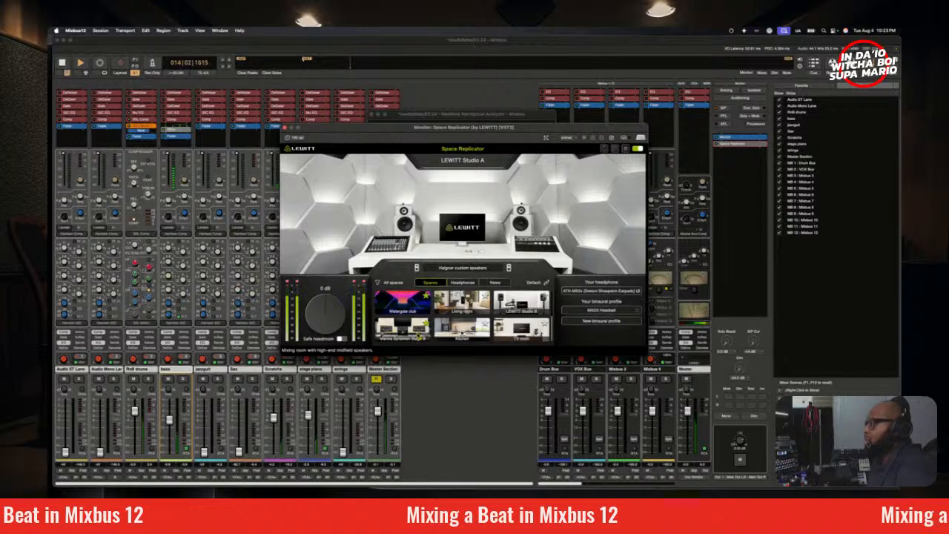
click(420, 336)
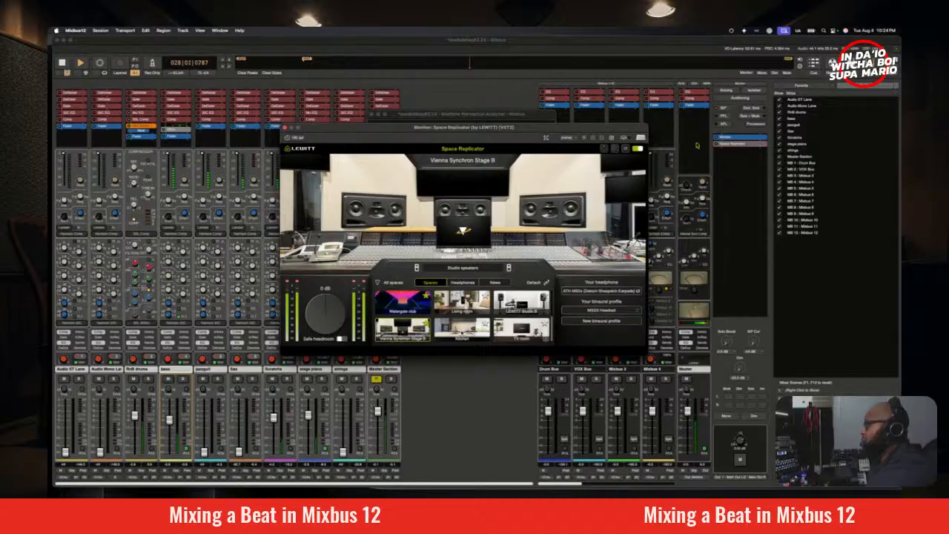
Step: Bypass and close Space Replicator and stop playback
click(718, 145)
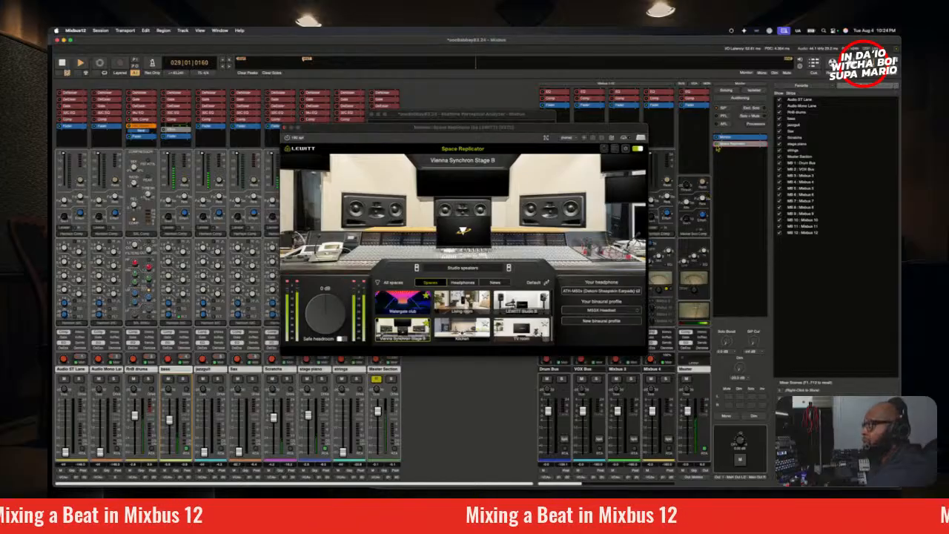
click(285, 128)
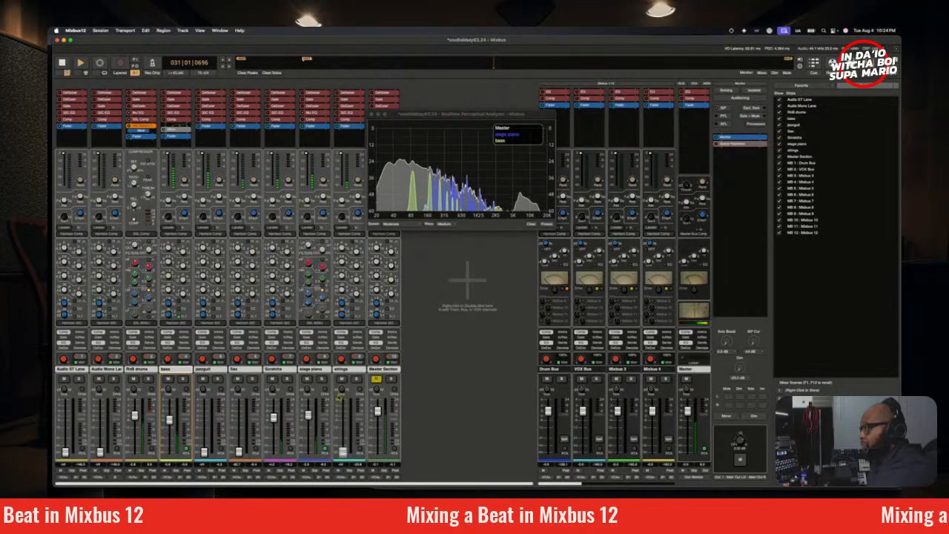
key(space)
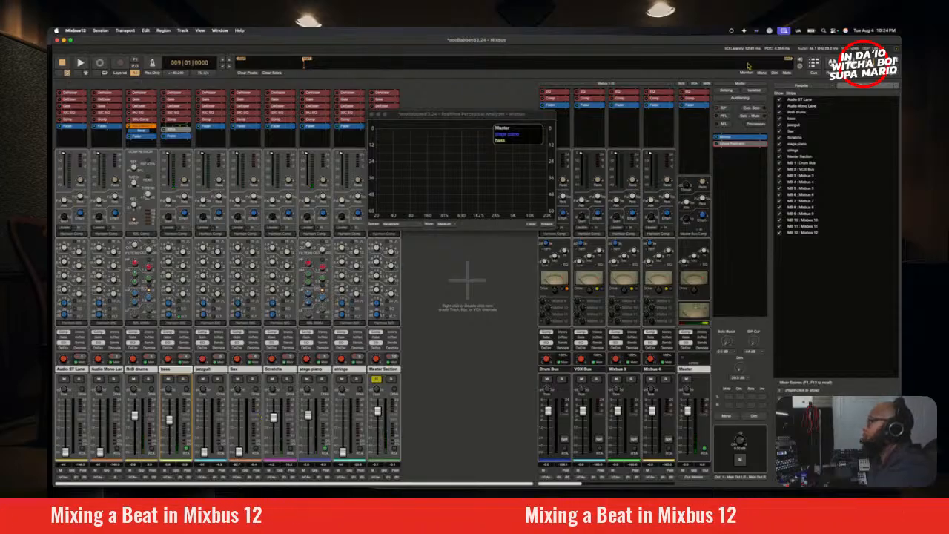
Step: Close the analyzer, add a marker at bar 25 in the editor and rename it
click(852, 65)
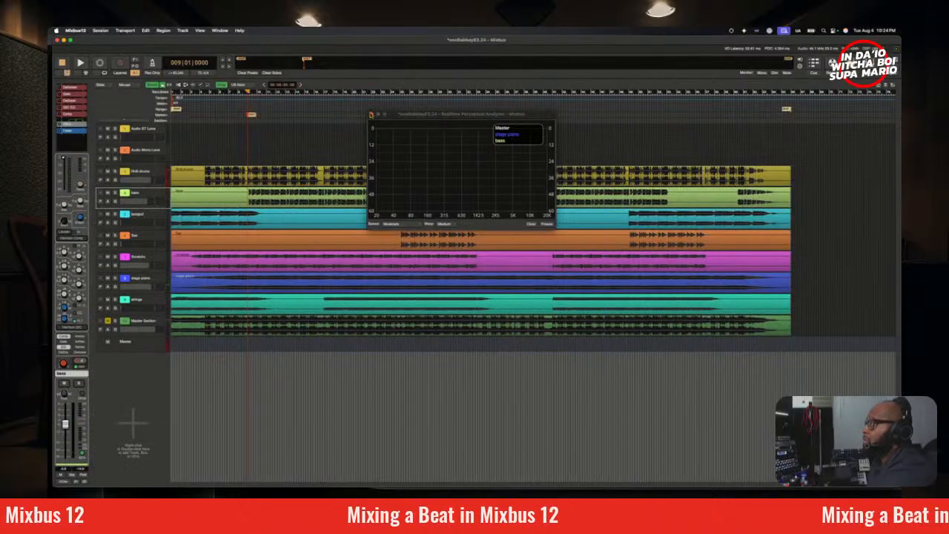
click(372, 115)
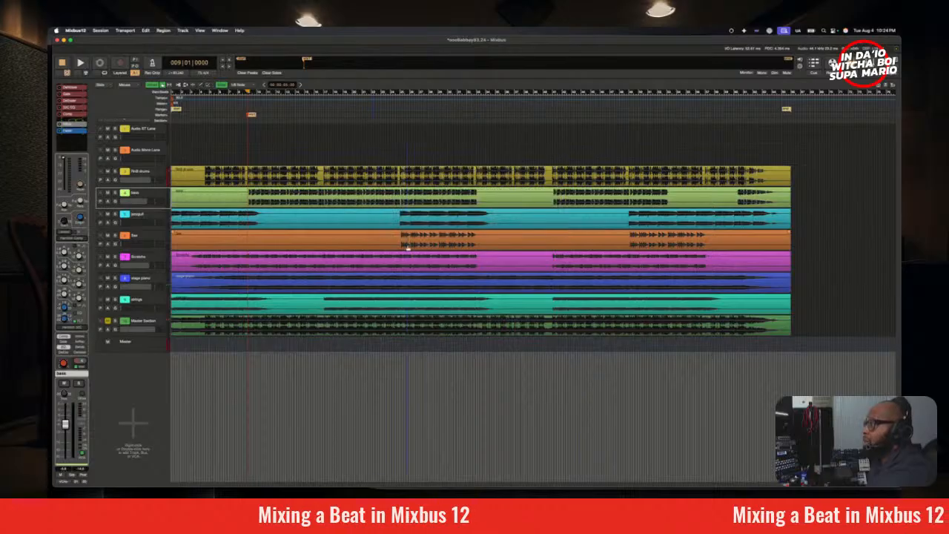
click(400, 92)
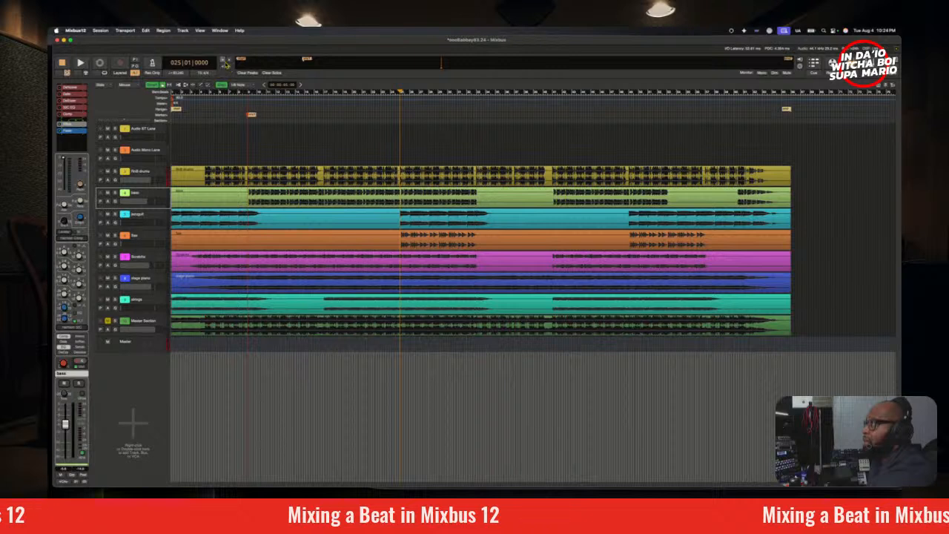
click(224, 62)
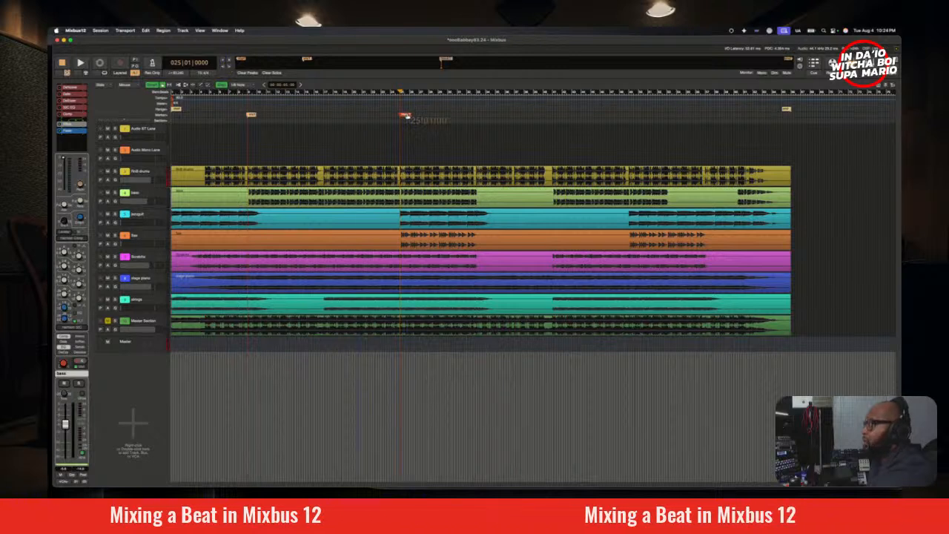
double_click(407, 115)
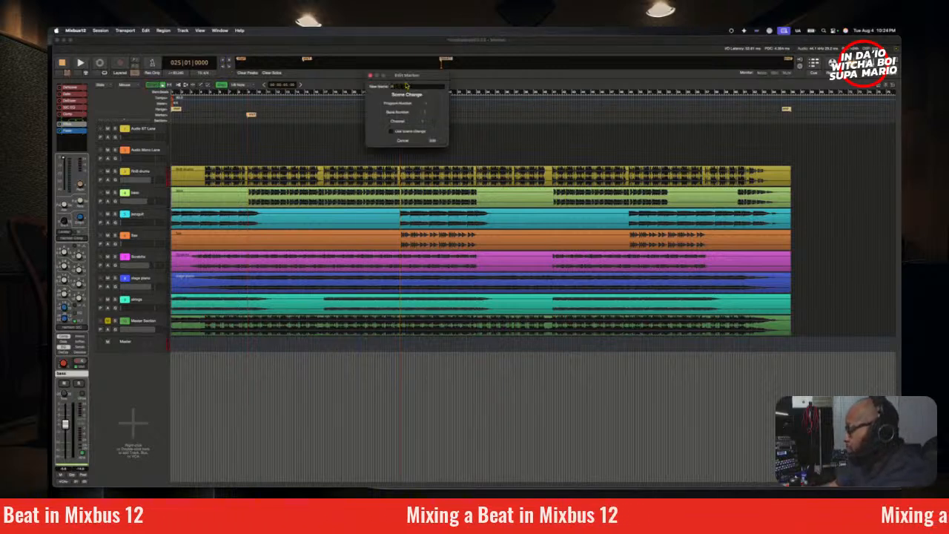
key(Return)
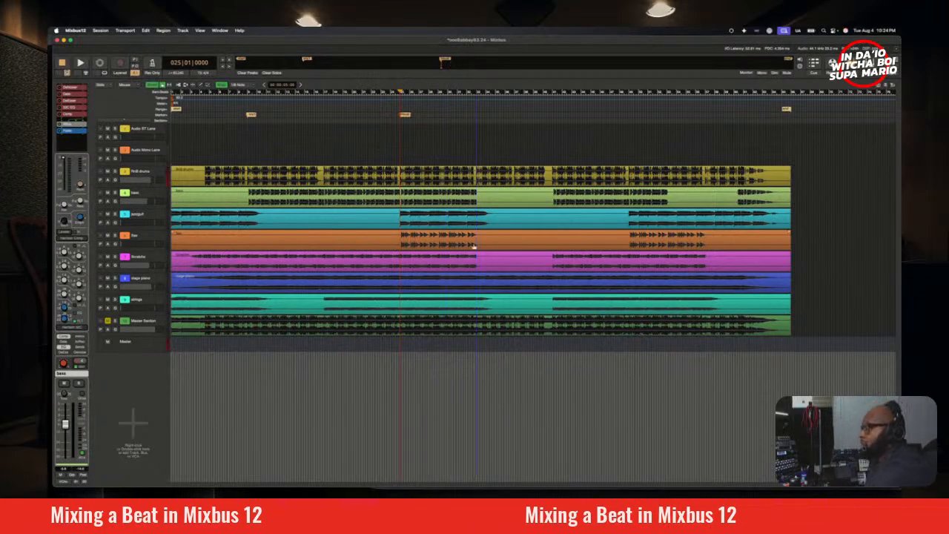
Step: Audition the section at bar 25 briefly and show the session summary in the editor
key(space)
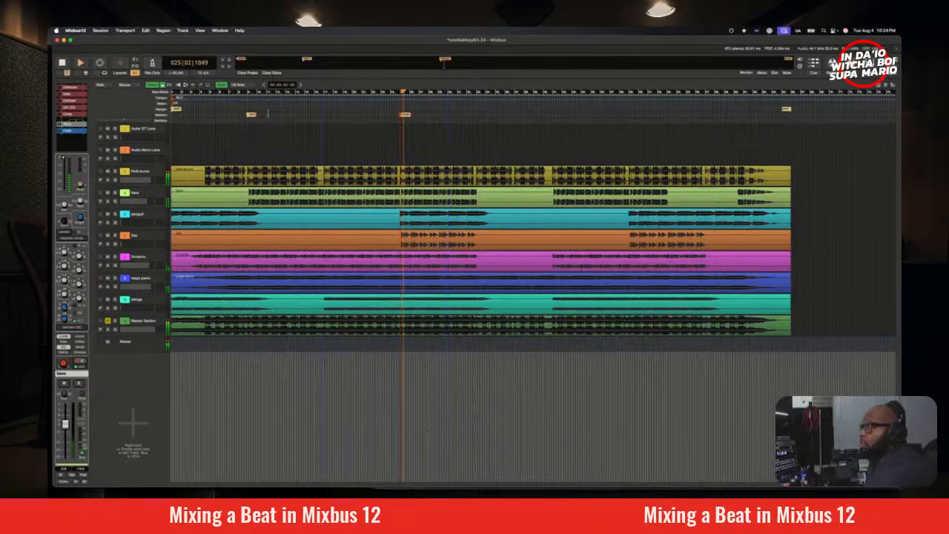
key(space)
click(220, 31)
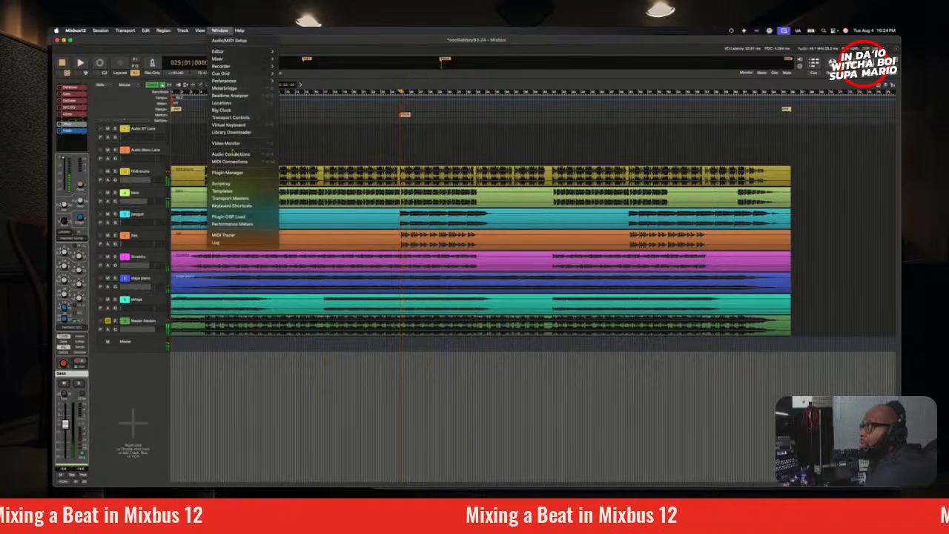
mouse_move(200, 30)
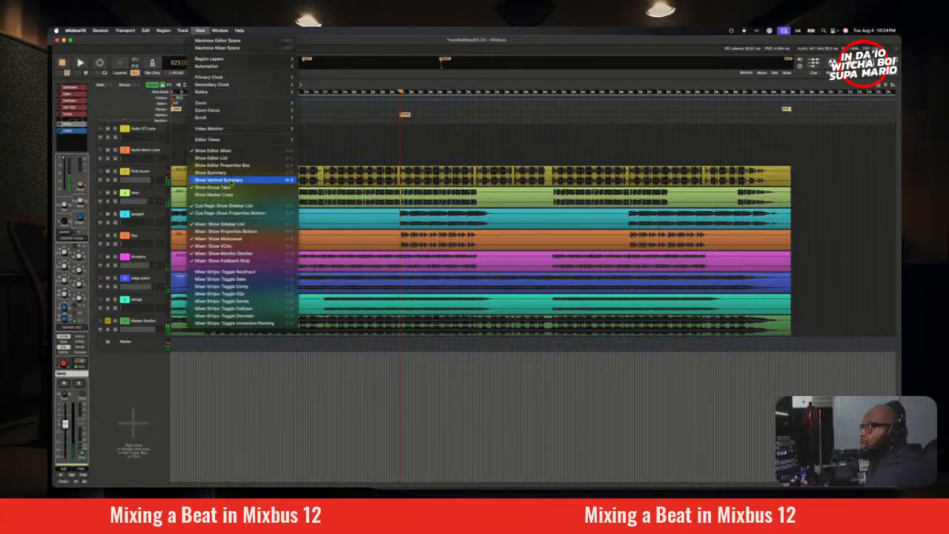
click(230, 174)
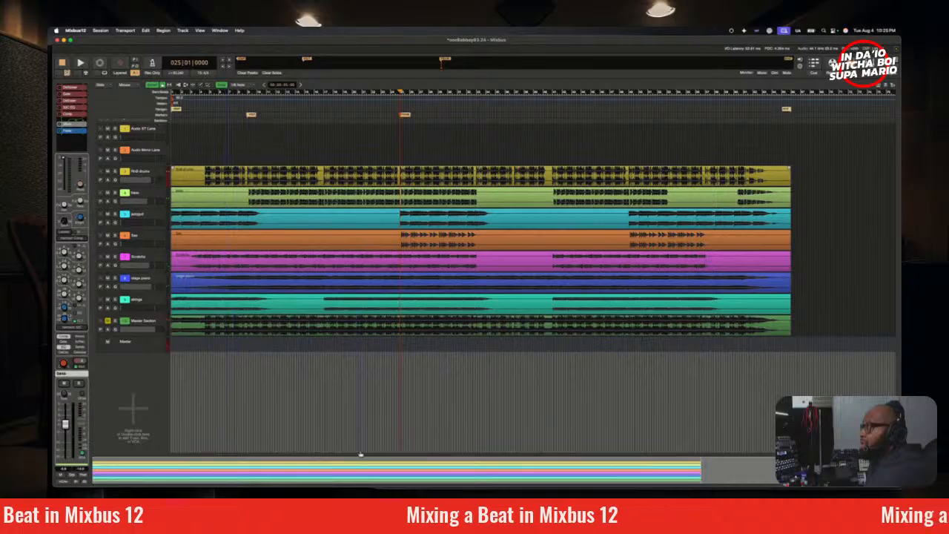
Step: Play from bar 25, bring up the strings fader in the mixer and check the strings soloed
key(space)
drag(361, 473, 362, 474)
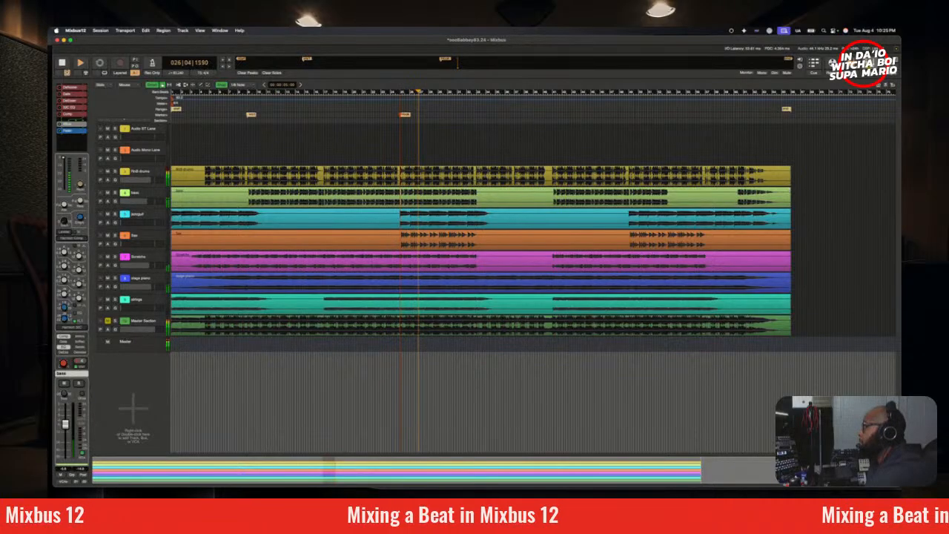
key(alt+m)
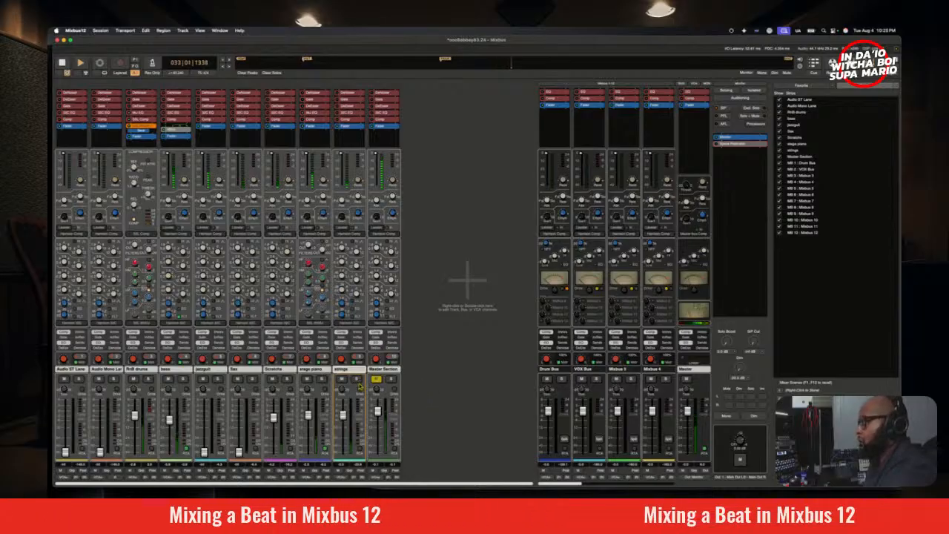
click(357, 380)
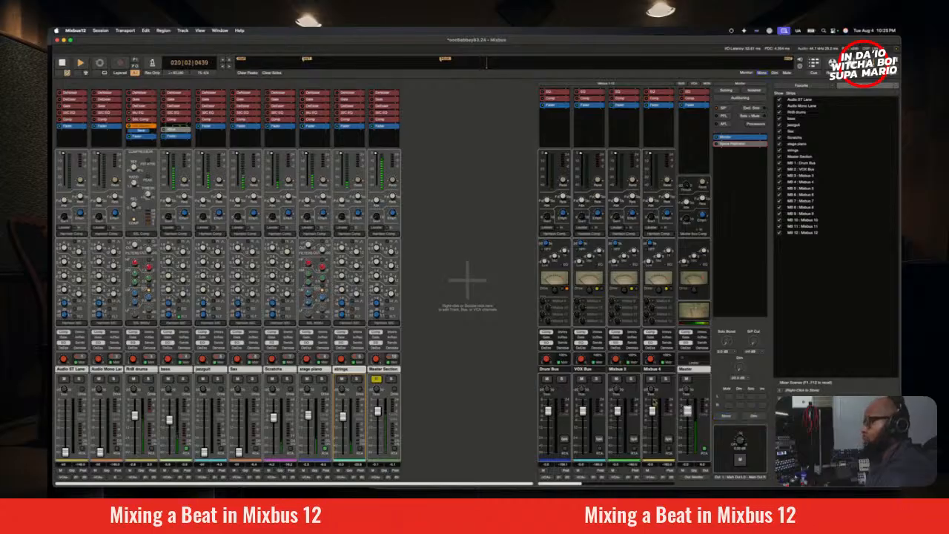
Step: Check the strings in the full mix through Space Replicator's Vienna Synchron Stage B room, stop playback and close the plugin
double_click(726, 145)
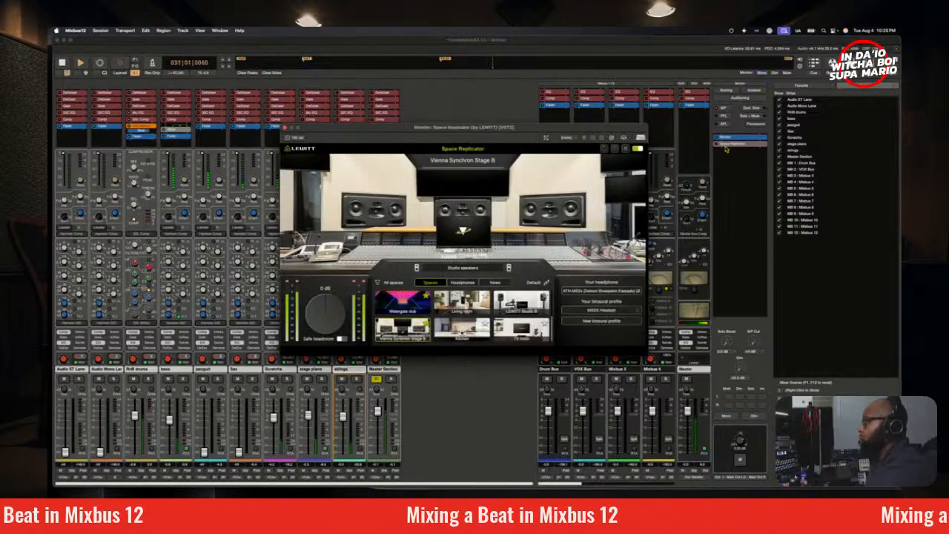
click(716, 145)
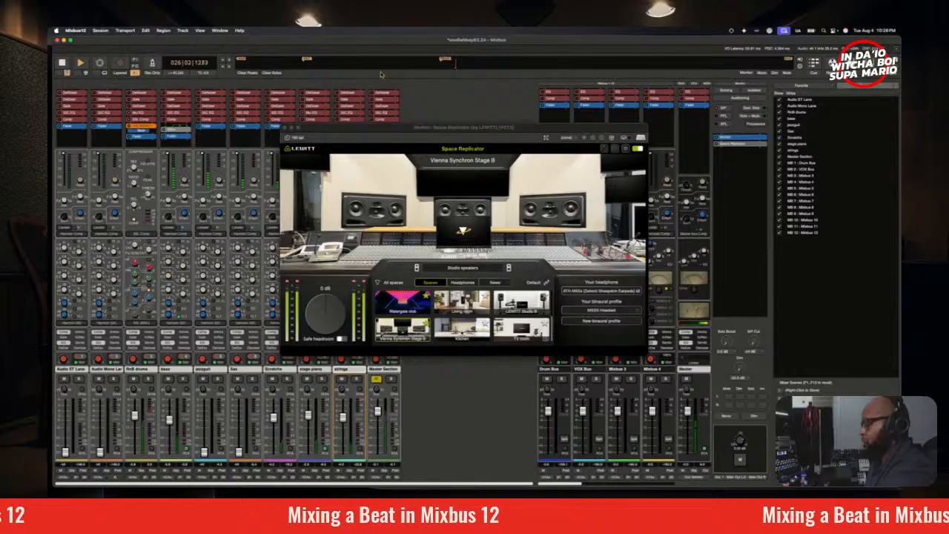
key(space)
click(286, 127)
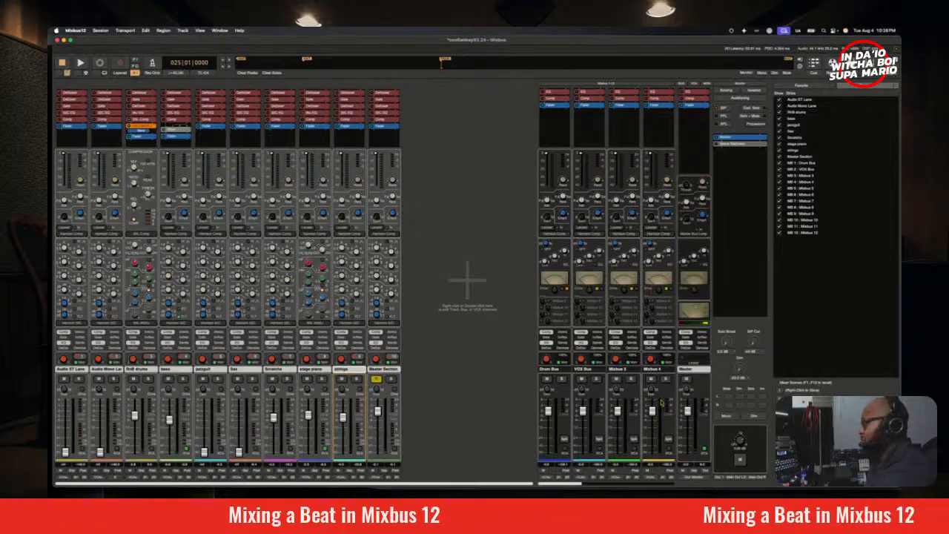
Step: Play from bar 25 and set the analyzer to show the strings without the bass and stage piano
key(space)
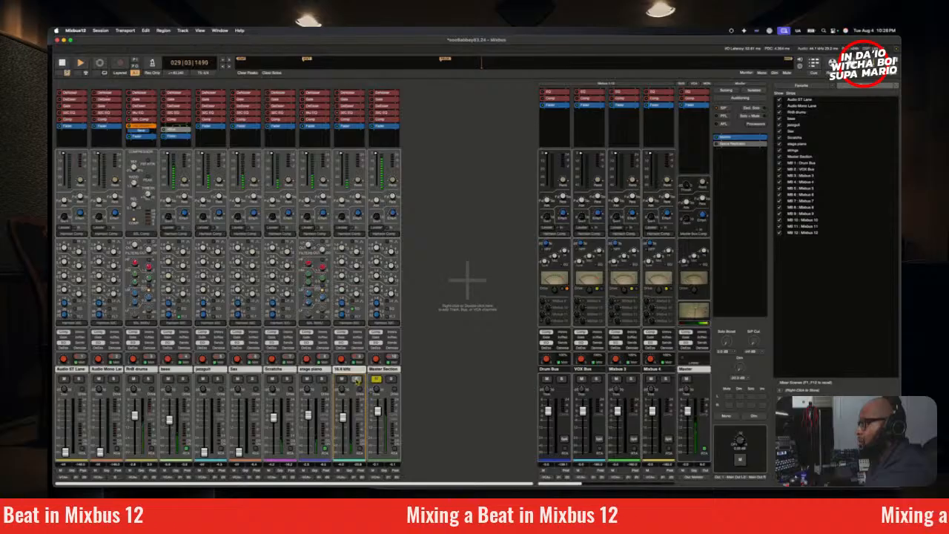
click(360, 449)
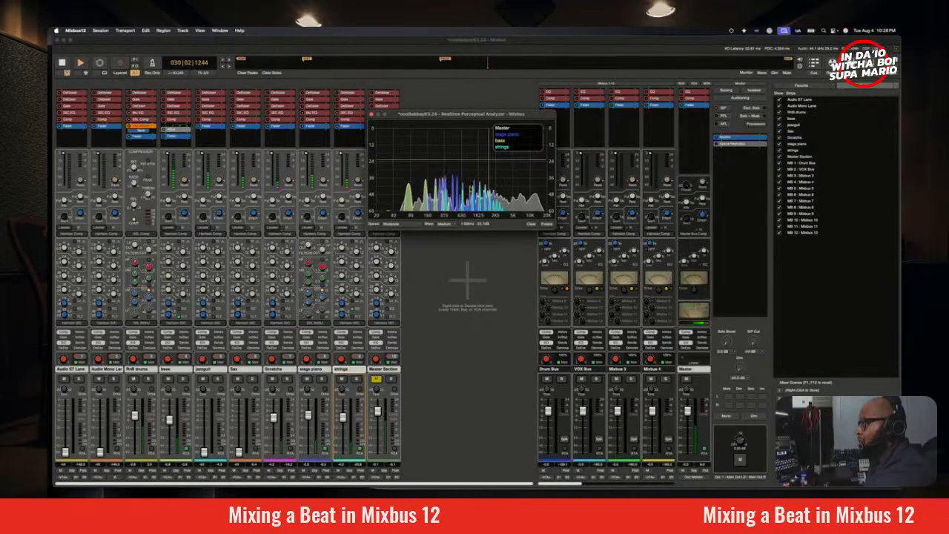
click(186, 450)
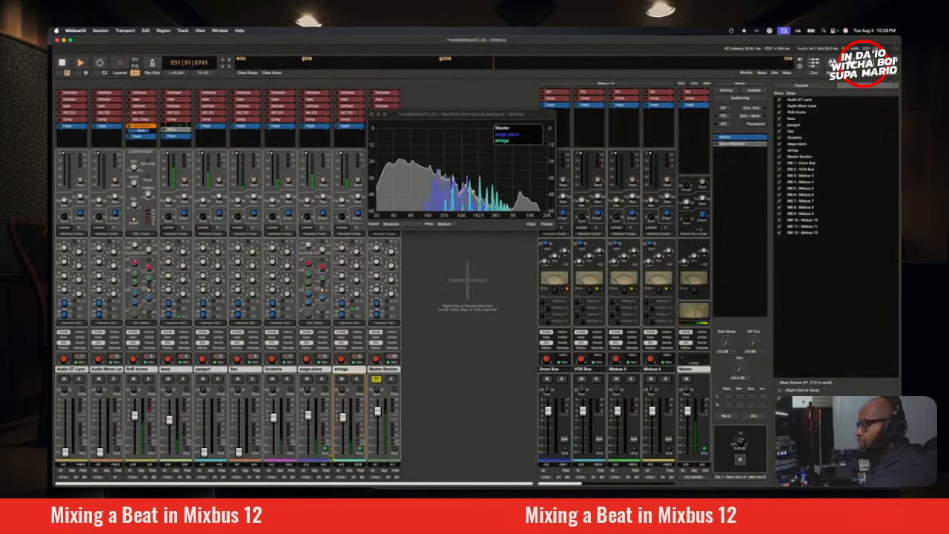
click(325, 449)
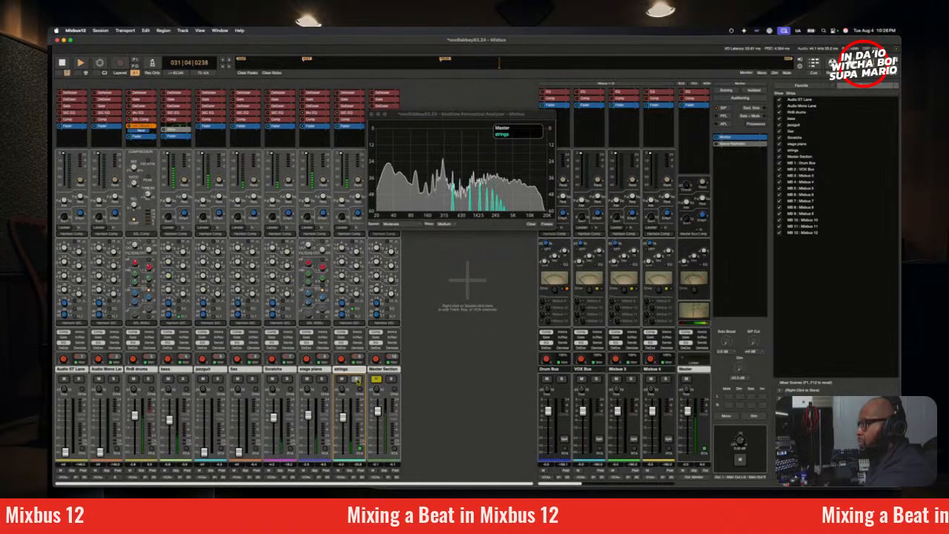
Step: Solo the strings and adjust the frequency of one of their EQ bands while replaying from bar 25
click(356, 380)
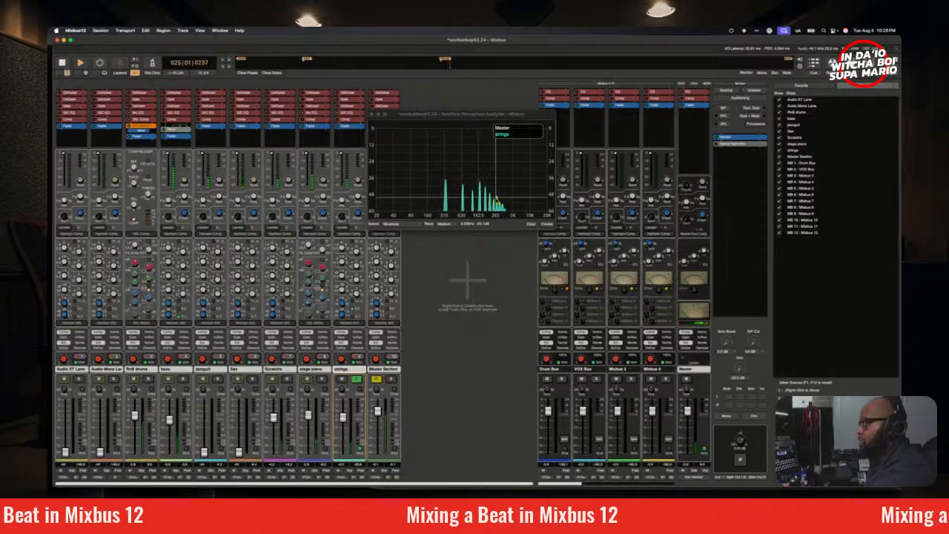
key(space)
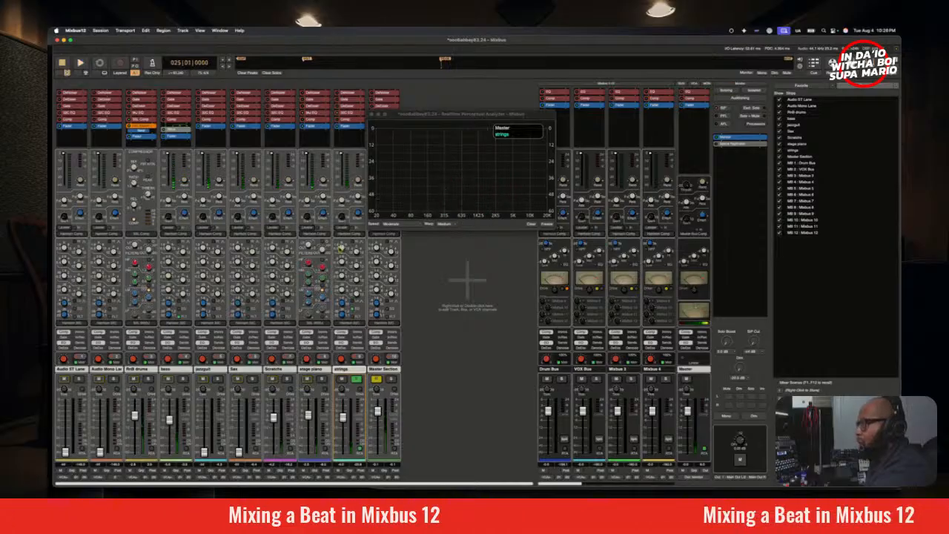
drag(344, 250, 345, 270)
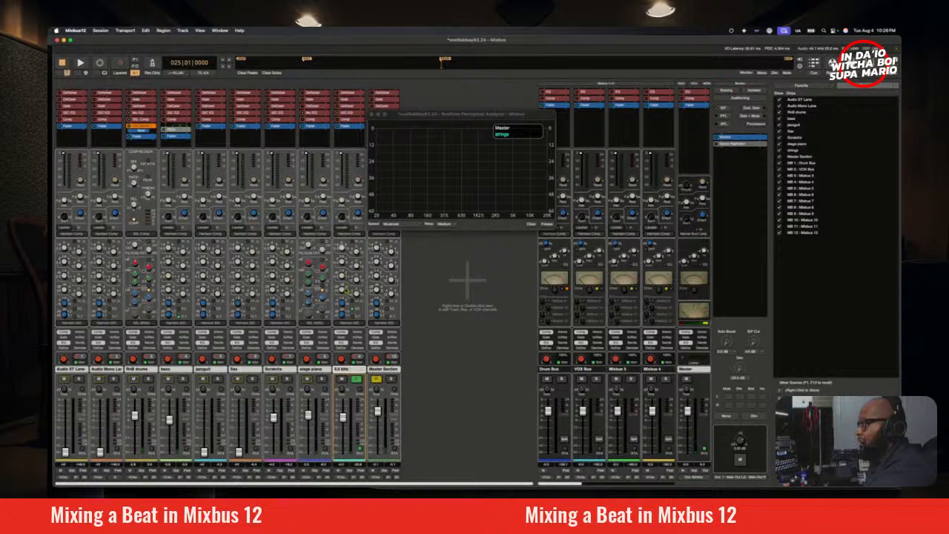
key(space)
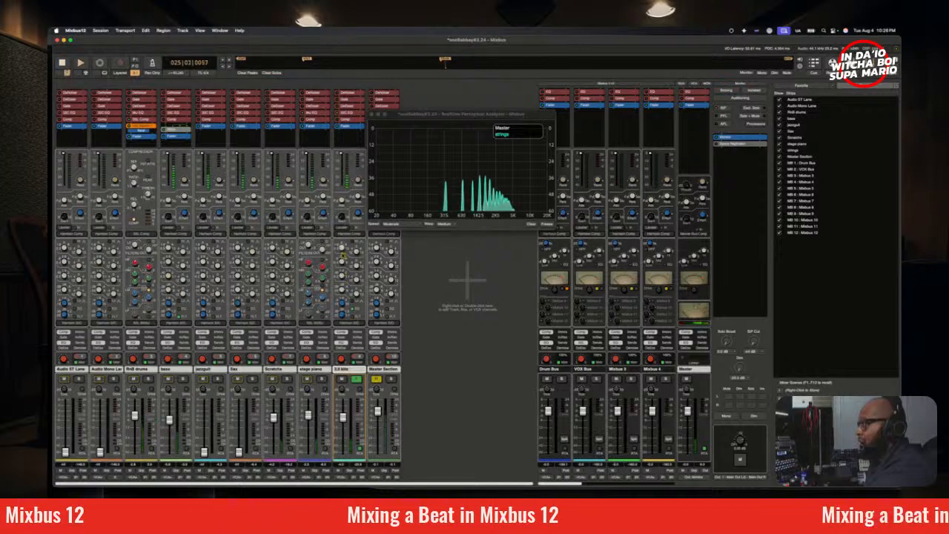
drag(347, 228, 346, 218)
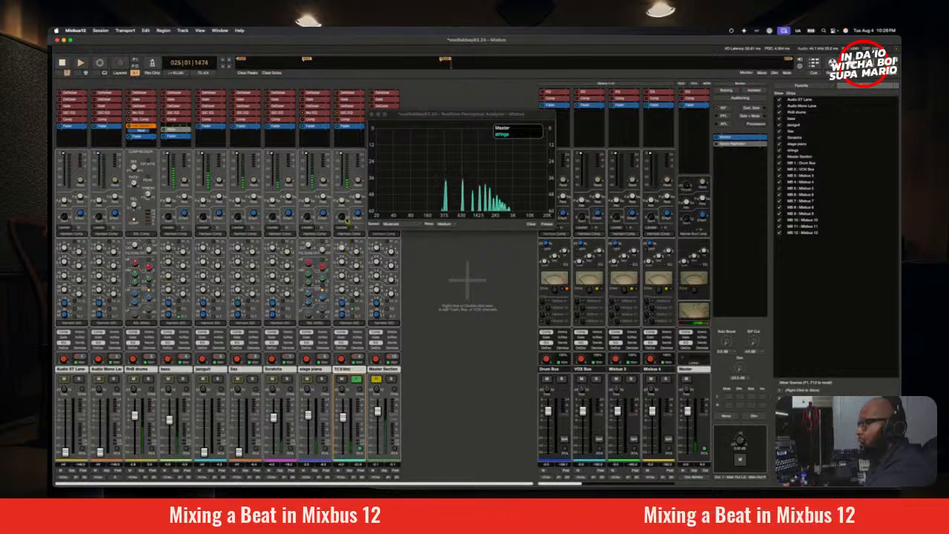
Step: Unsolo the strings and adjust the gain of their EQ band against the full mix
click(357, 379)
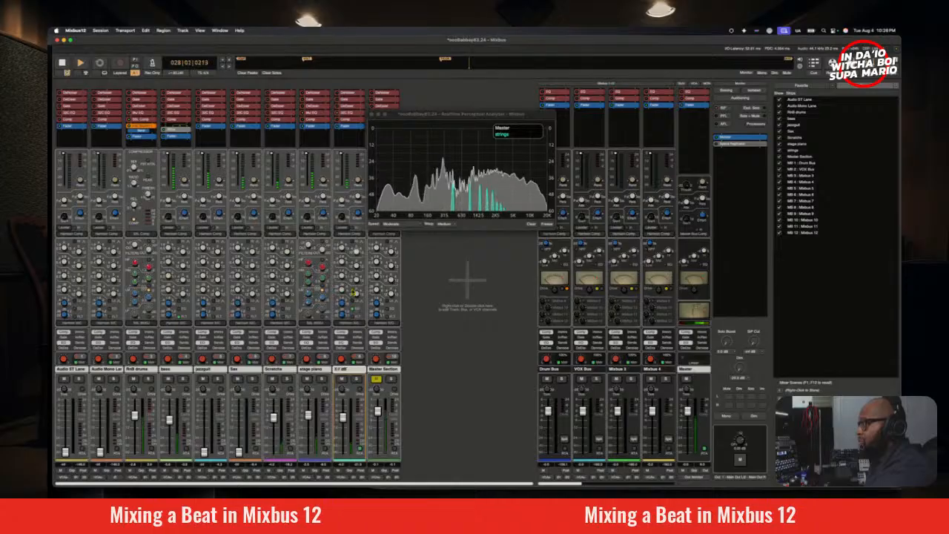
drag(353, 282, 352, 276)
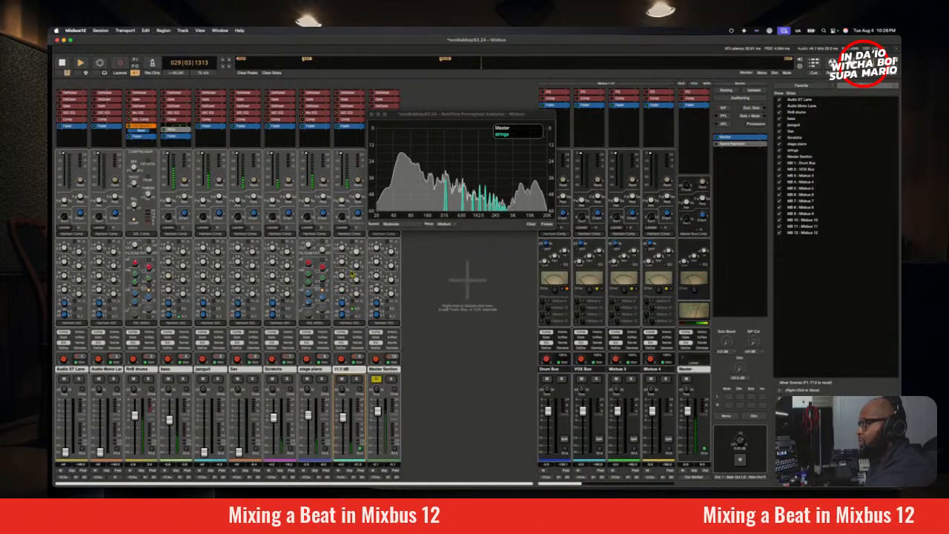
drag(352, 275, 354, 278)
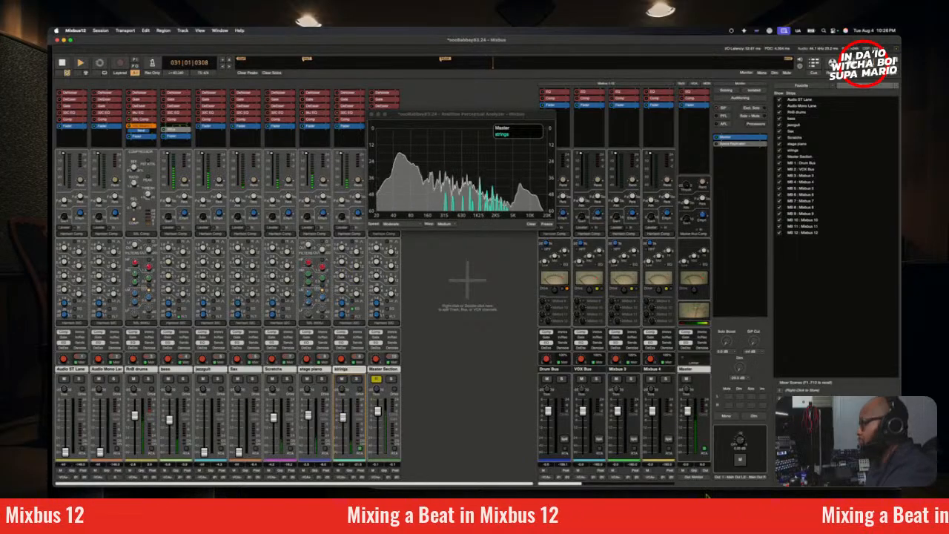
Step: Check the strings' balance in mono, close the analyzer and return the monitoring to stereo
click(727, 416)
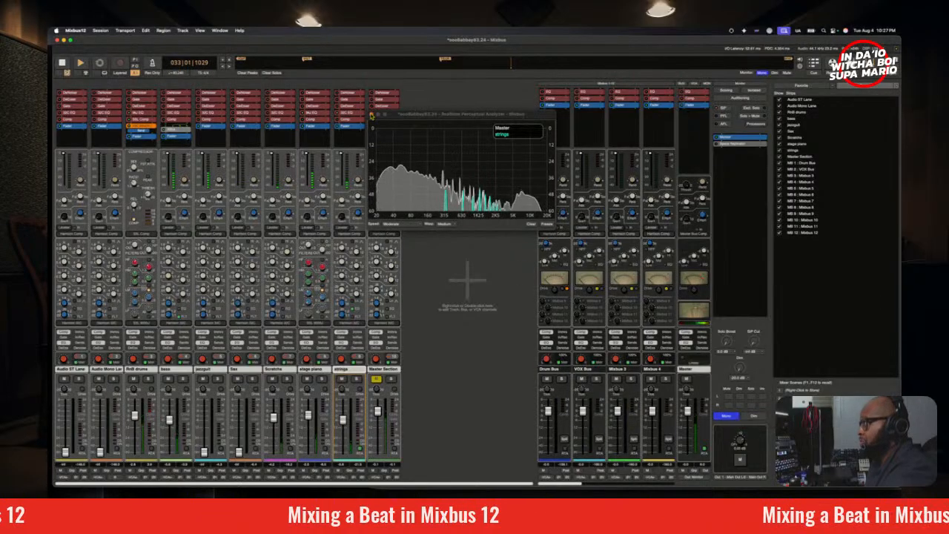
click(374, 114)
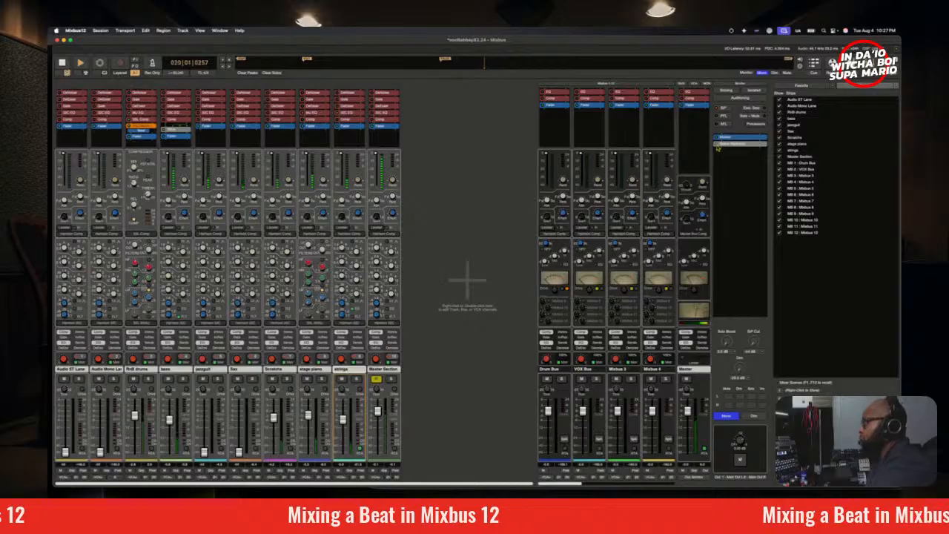
click(727, 417)
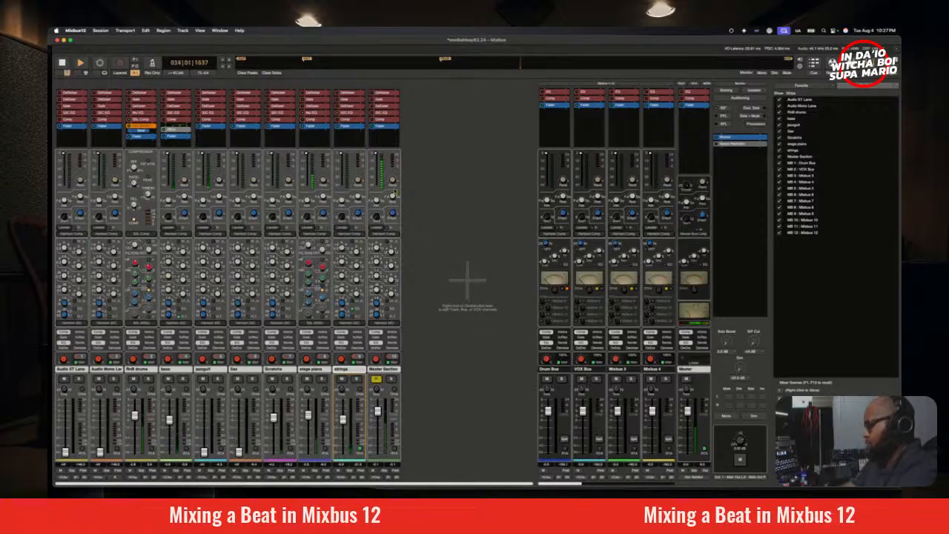
Step: Replay from bar 25 with the Sax fader brought up and compare the mix in mono and stereo
key(space)
key(space)
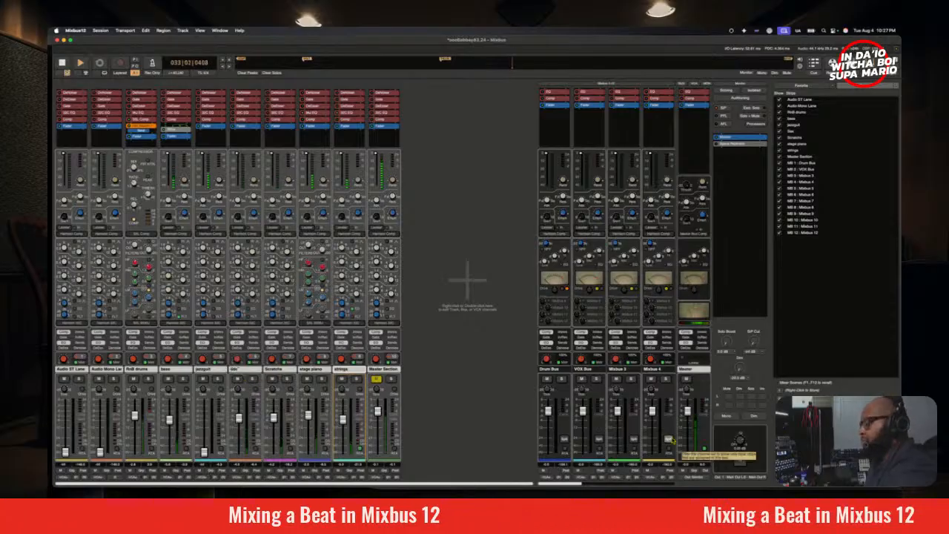
click(726, 417)
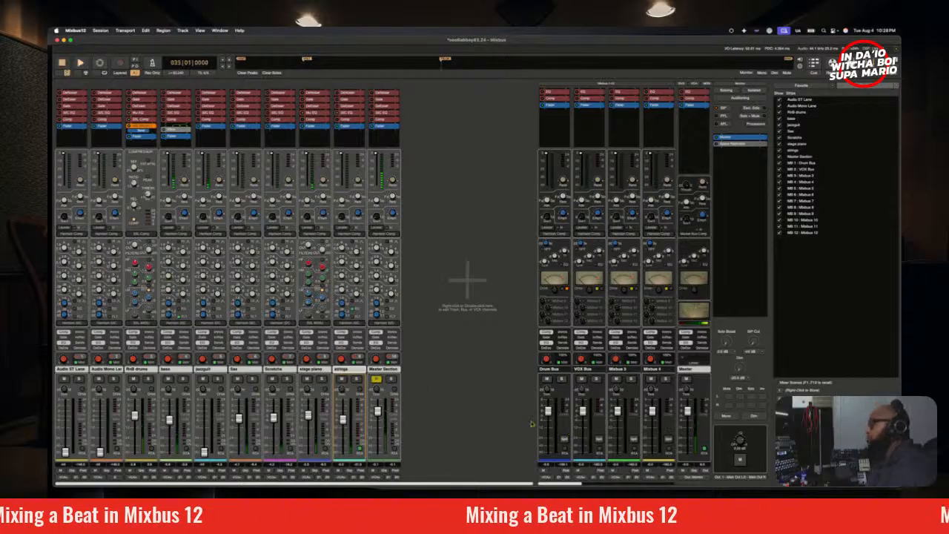
Step: Save the session and open the plugin selector for the Mixbus 9 bus
drag(562, 486, 659, 487)
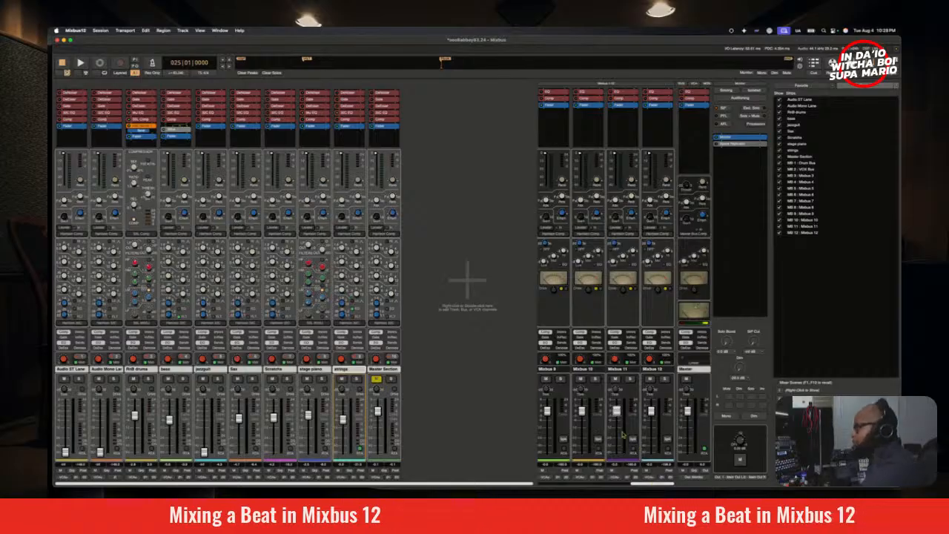
right_click(546, 120)
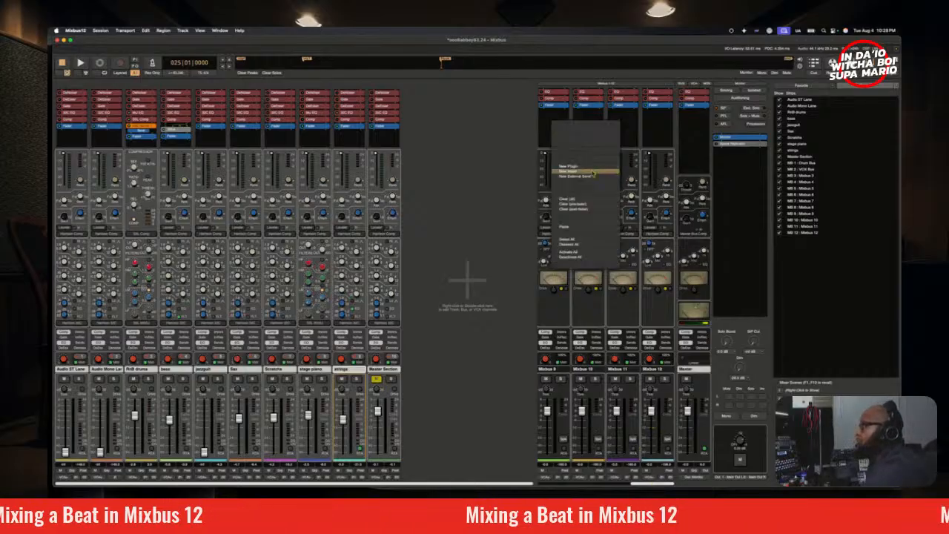
mouse_move(590, 171)
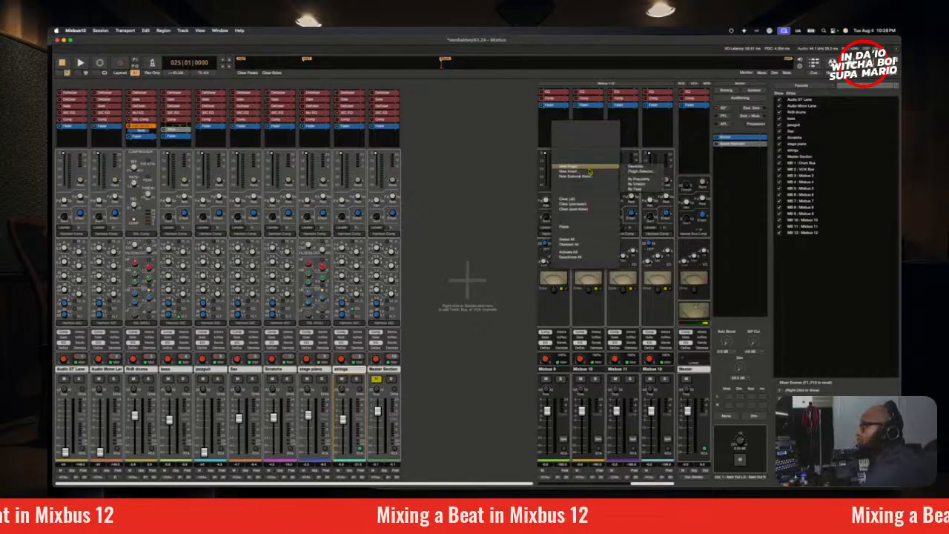
click(100, 31)
click(103, 74)
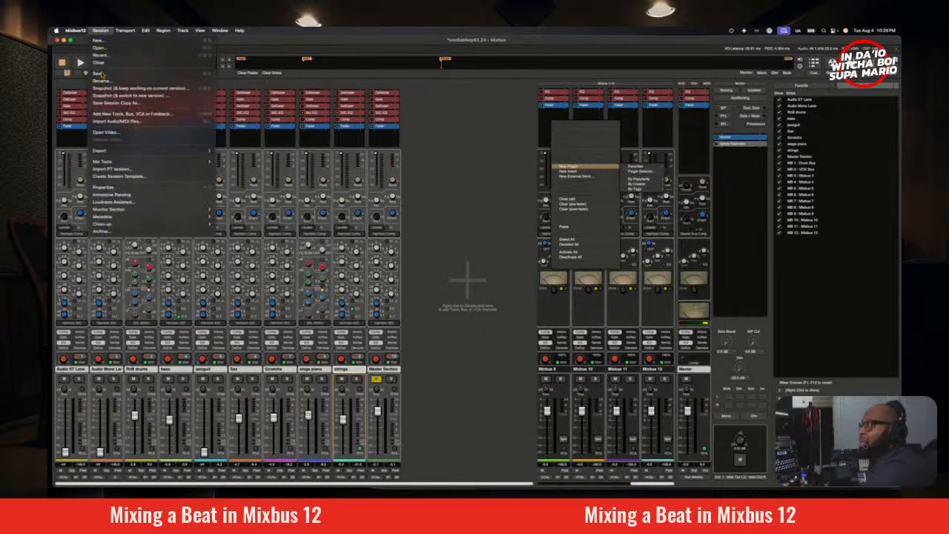
mouse_move(596, 168)
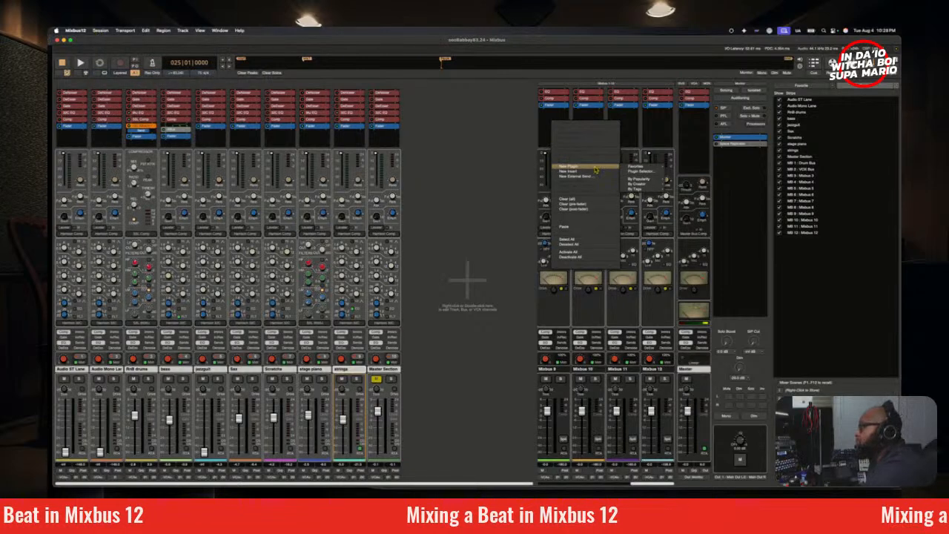
mouse_move(648, 180)
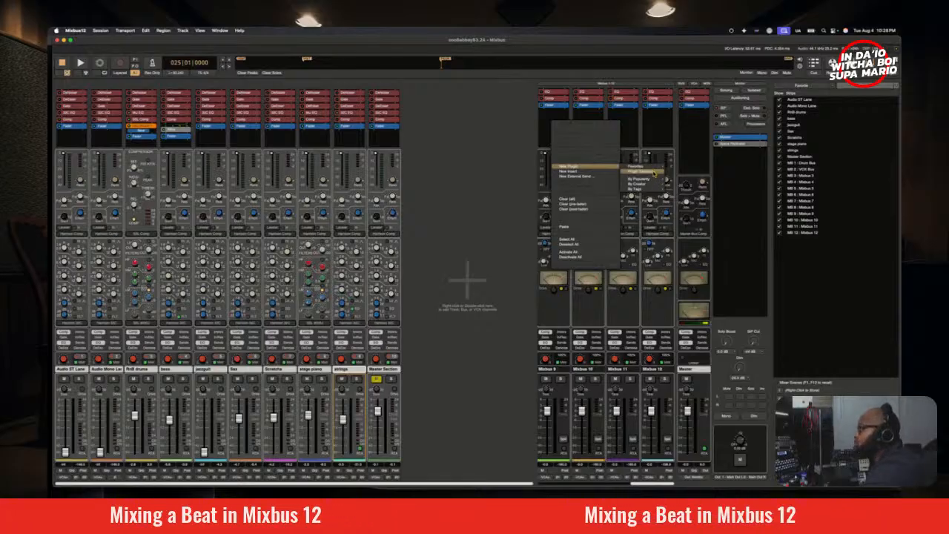
click(652, 171)
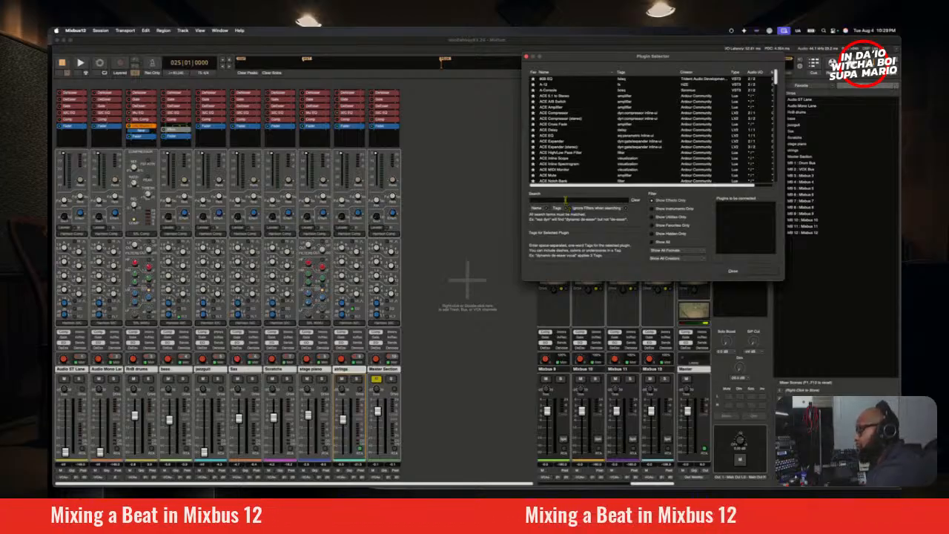
Step: Search the plugins for SSL, insert SSL X-Delay on Mixbus 9 and place its window clear of the bus inserts
text(SSL)
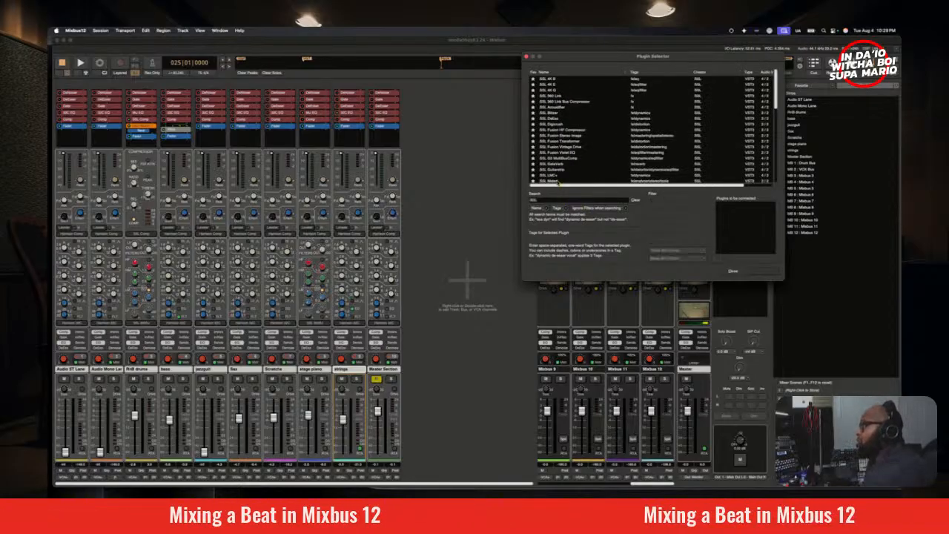
scroll(561, 178, down, 5)
scroll(559, 178, down, 3)
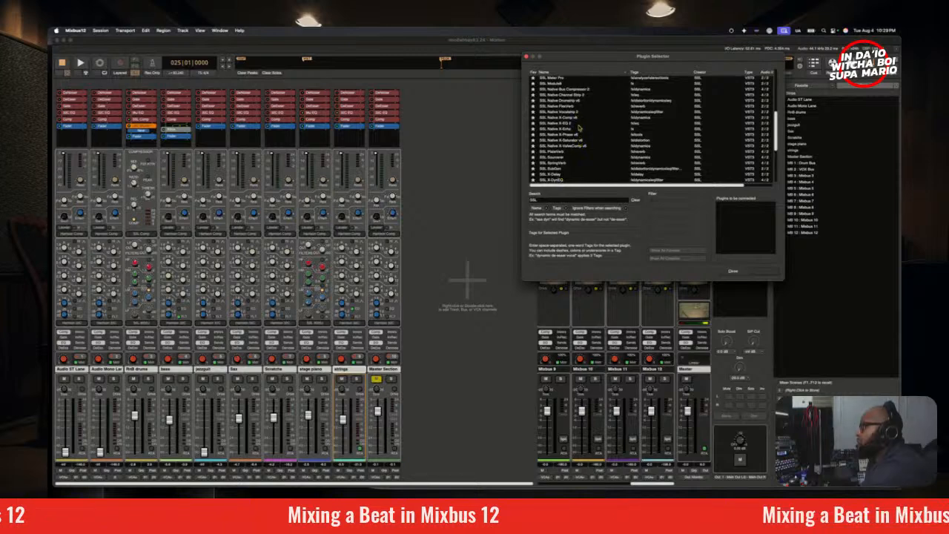
scroll(575, 159, down, 3)
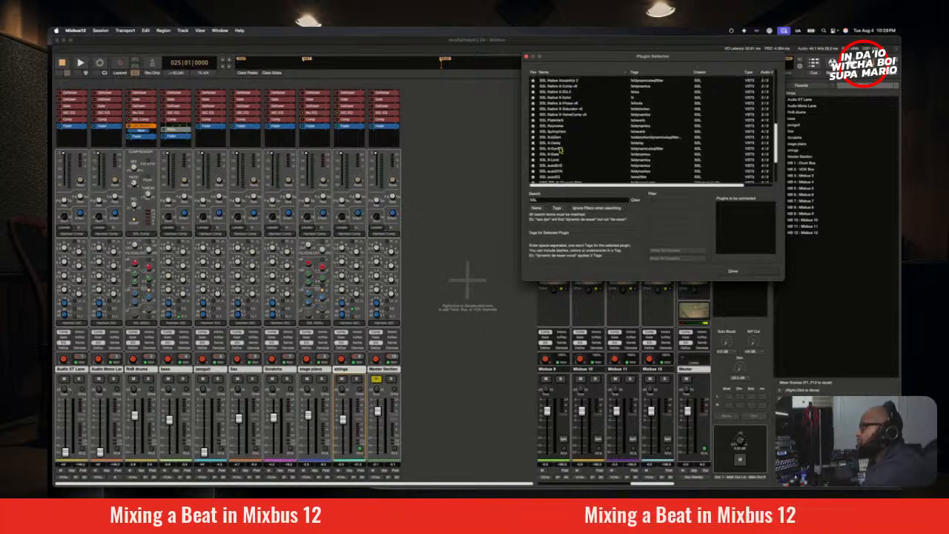
scroll(565, 153, down, 2)
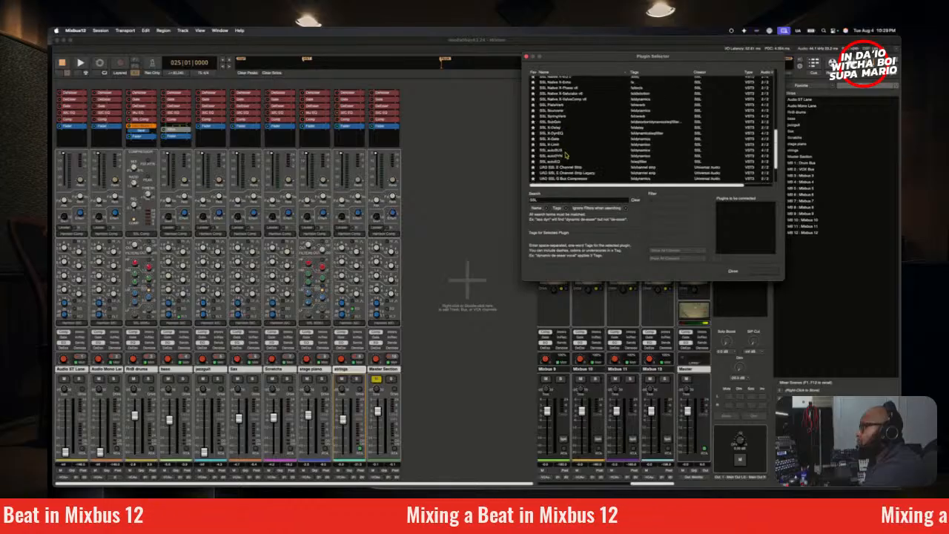
double_click(561, 129)
click(769, 273)
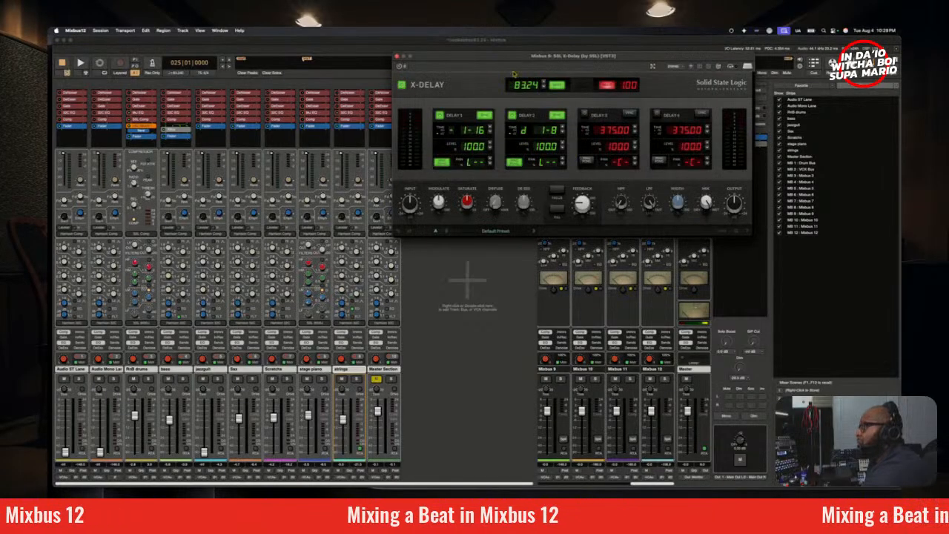
drag(516, 58, 420, 183)
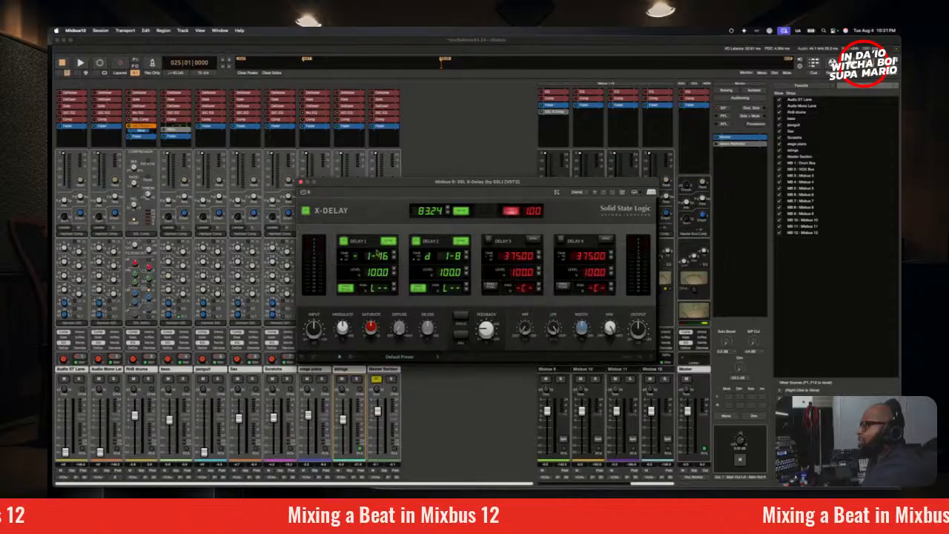
Step: Play from bar 25 with the Sax soloed and enable its send to Mixbus 9
key(space)
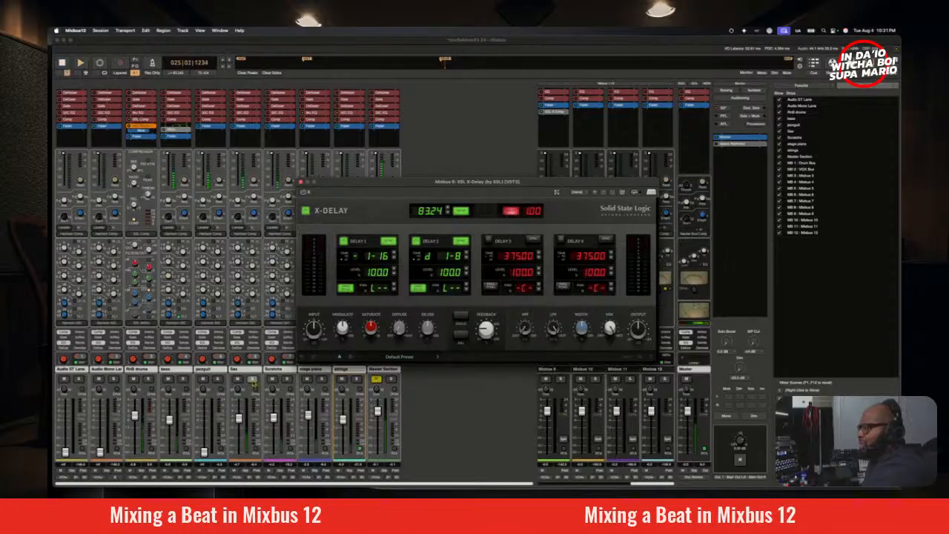
click(252, 379)
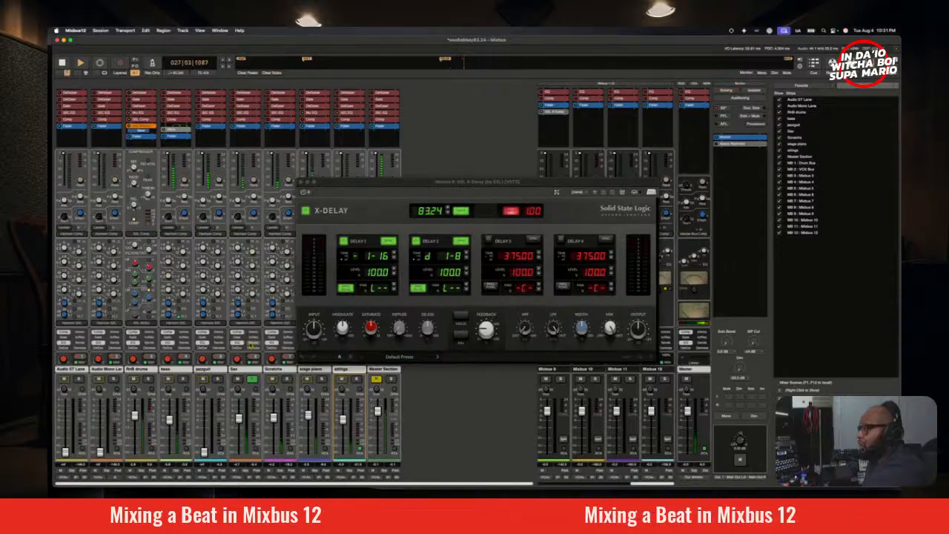
scroll(252, 343, down, 5)
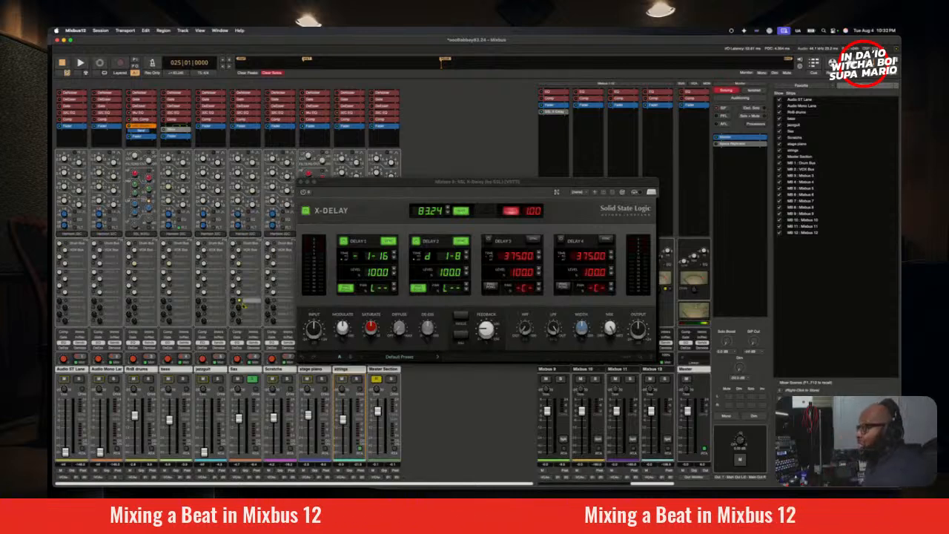
Step: Rename the Mixbus 9 bus as Delay
double_click(561, 372)
text(D)
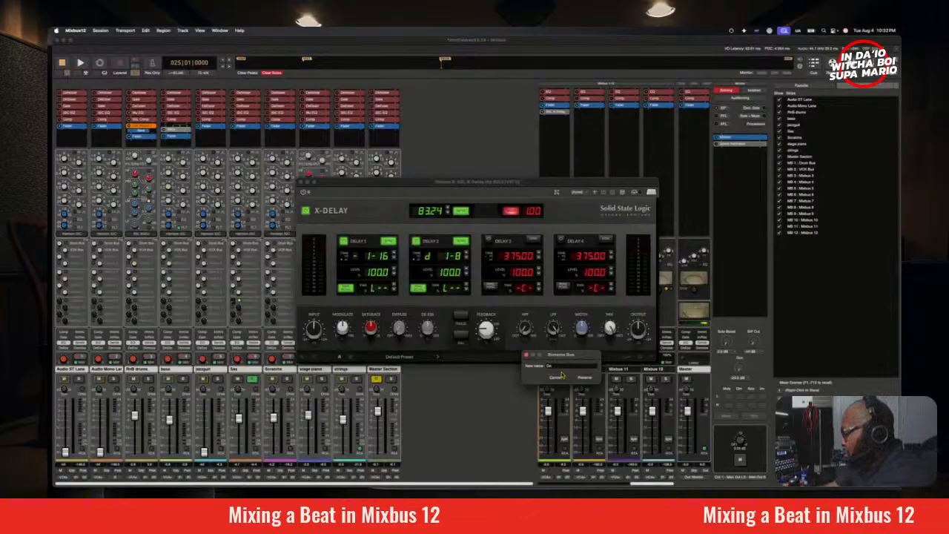
text(elay)
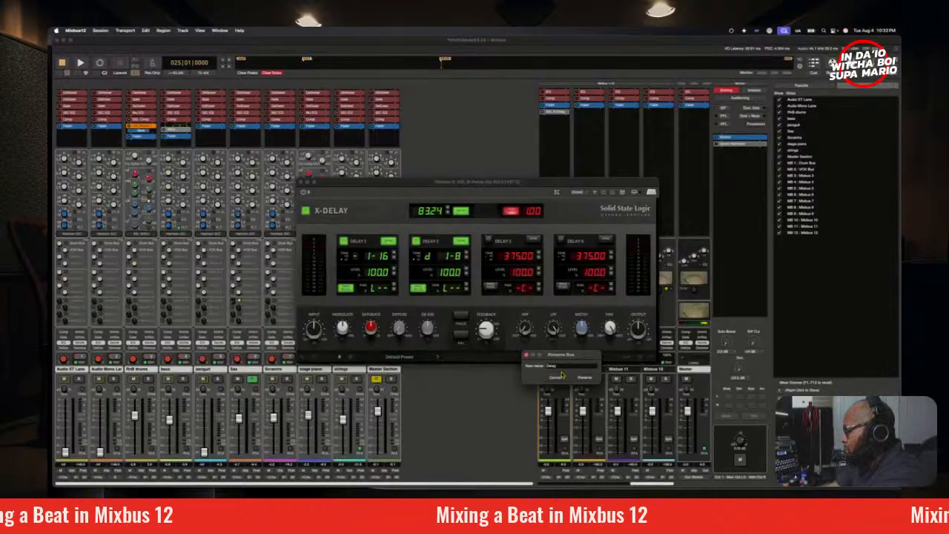
key(Return)
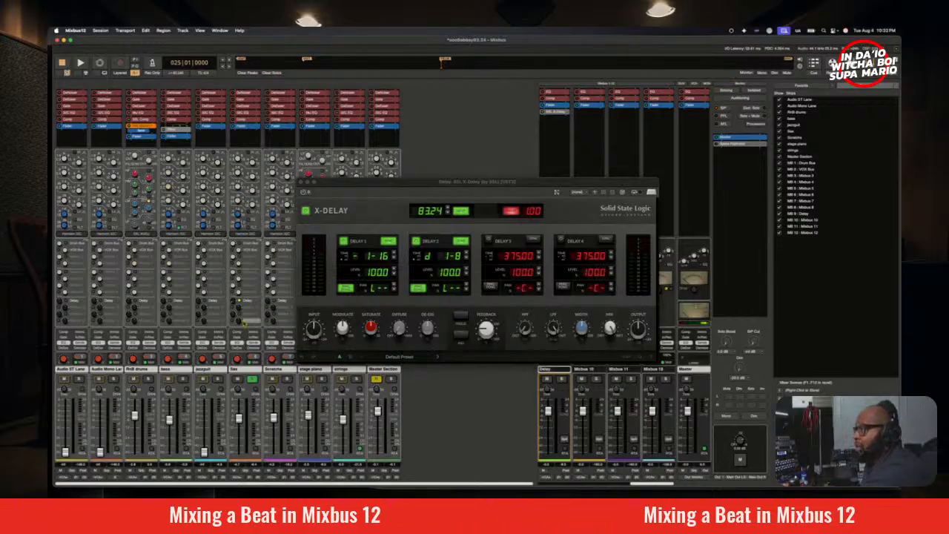
Step: During playback, pan X-Delay's Delay 2 to the right and set its time to a dotted 1-4
key(space)
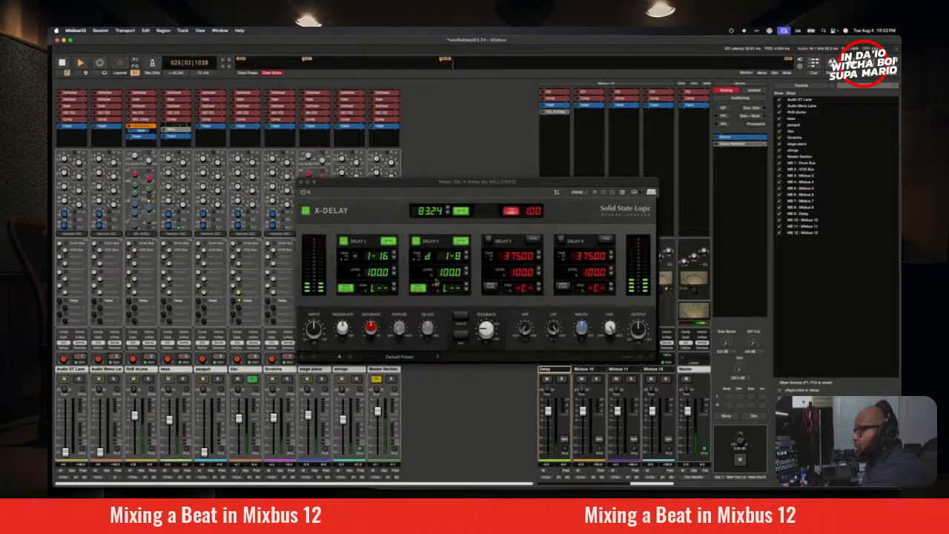
drag(452, 289, 477, 95)
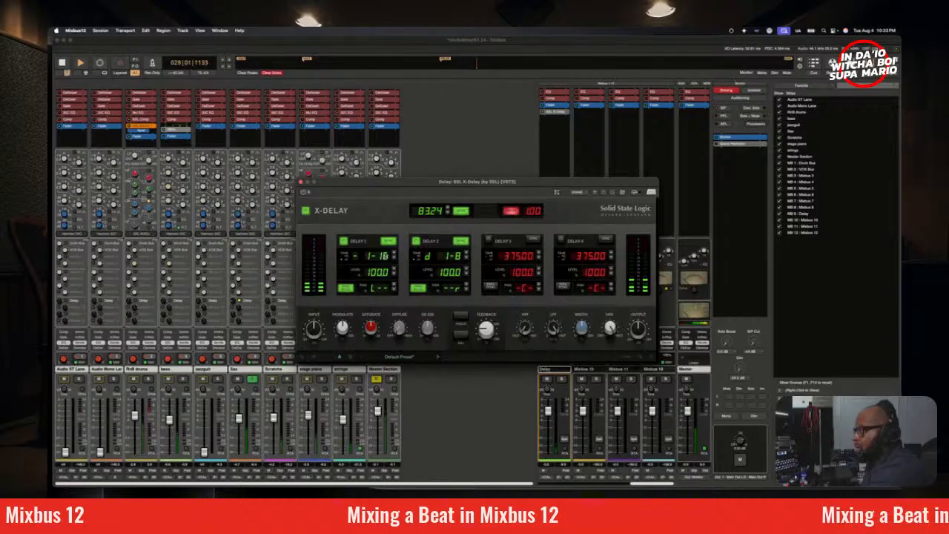
click(467, 254)
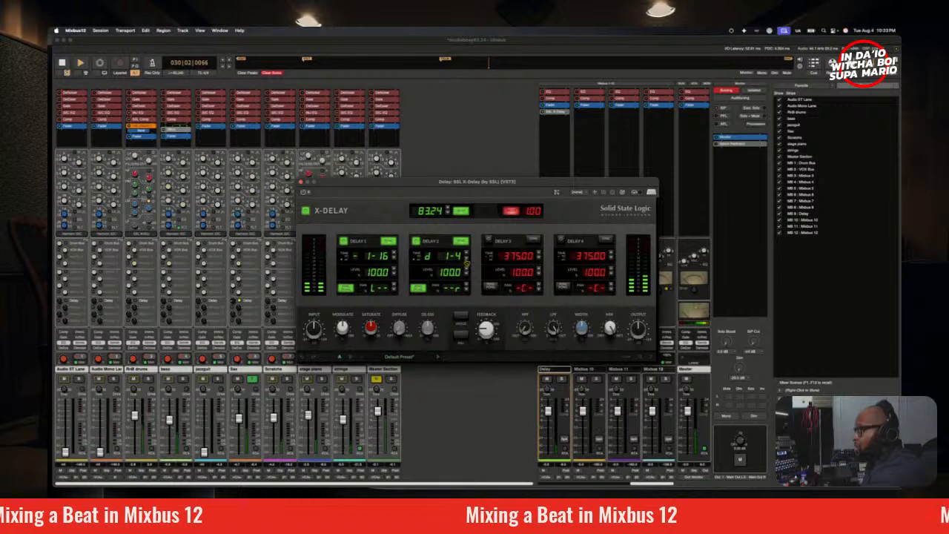
Step: During playback, set X-Delay's Delay 2 time to a dotted 1-8 and lower Delay 1's level to 53.0
click(466, 259)
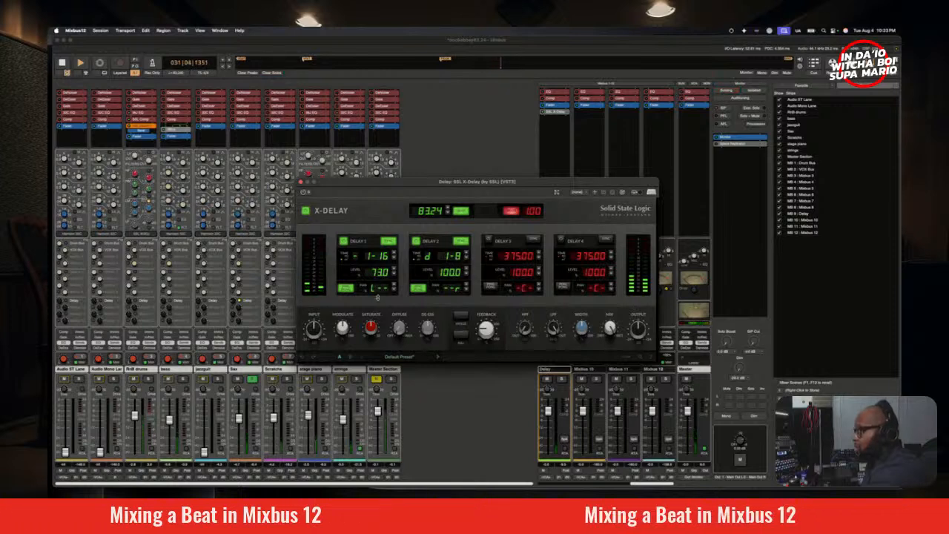
drag(373, 272, 379, 304)
key(space)
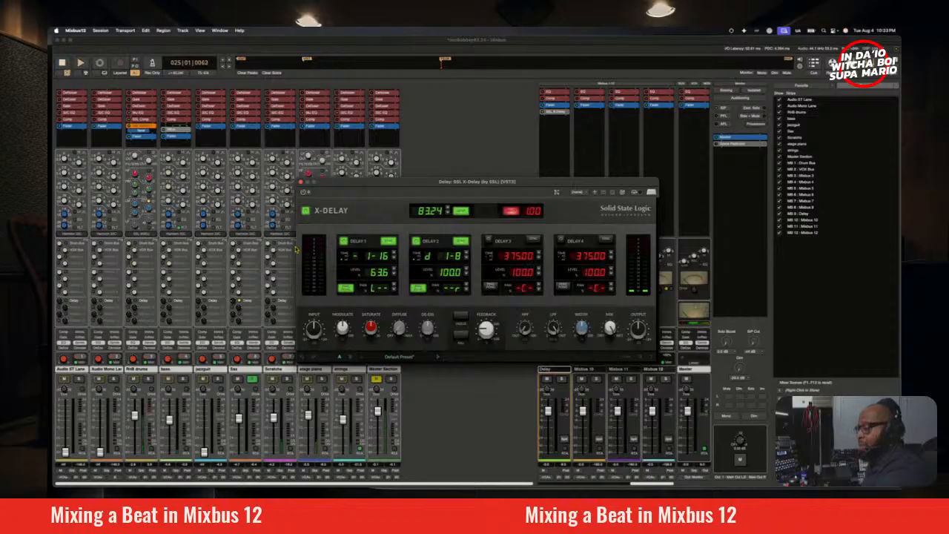
key(space)
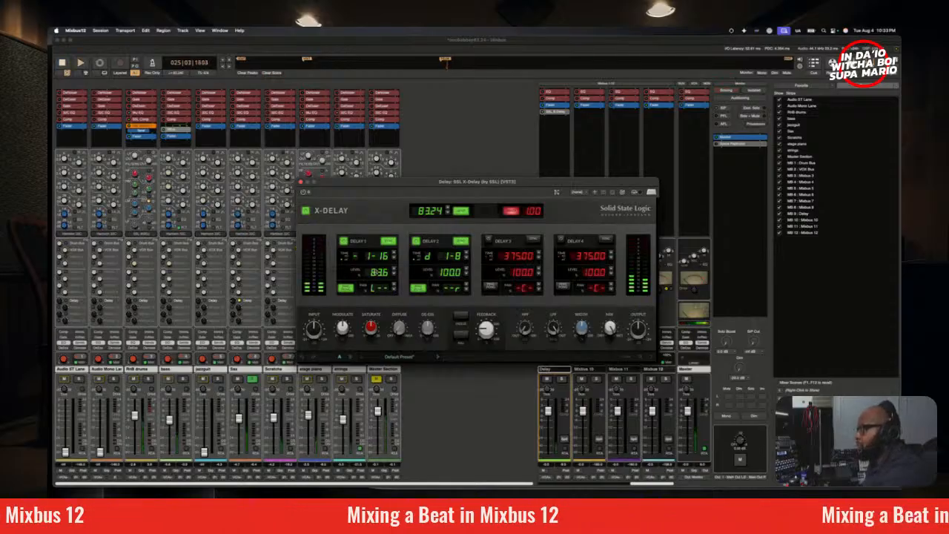
drag(375, 272, 381, 286)
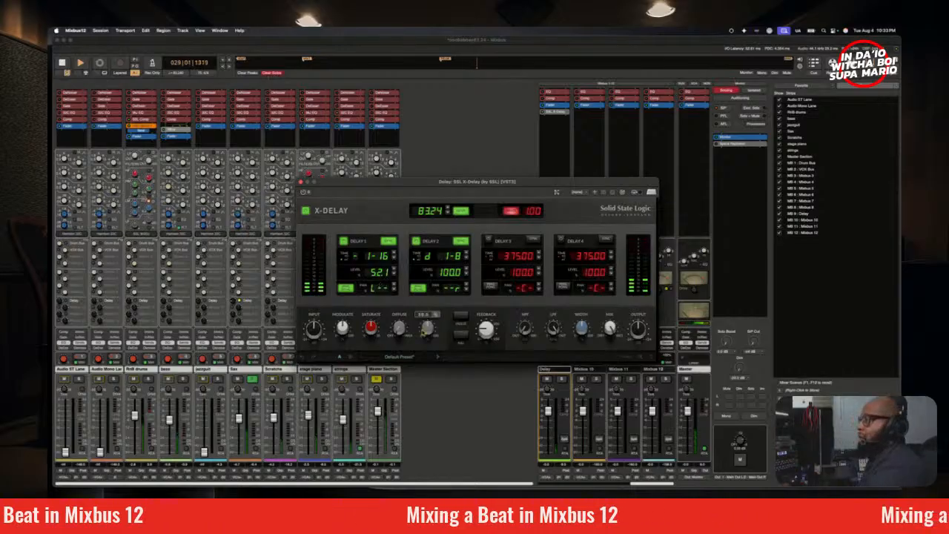
scroll(381, 272, up, 5)
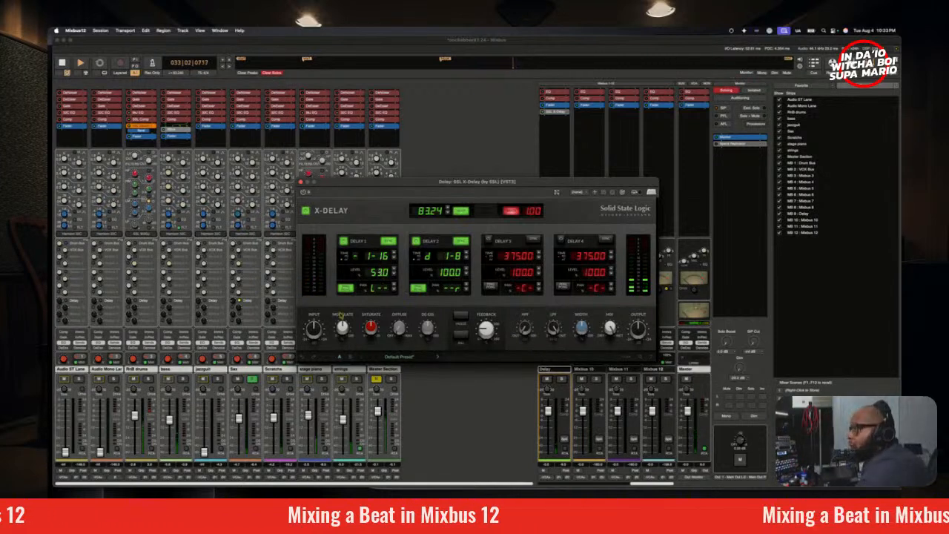
Step: Replay from bar 25, adjust X-Delay's Modulate amount by ear, and reposition the plugin window
key(space)
key(space)
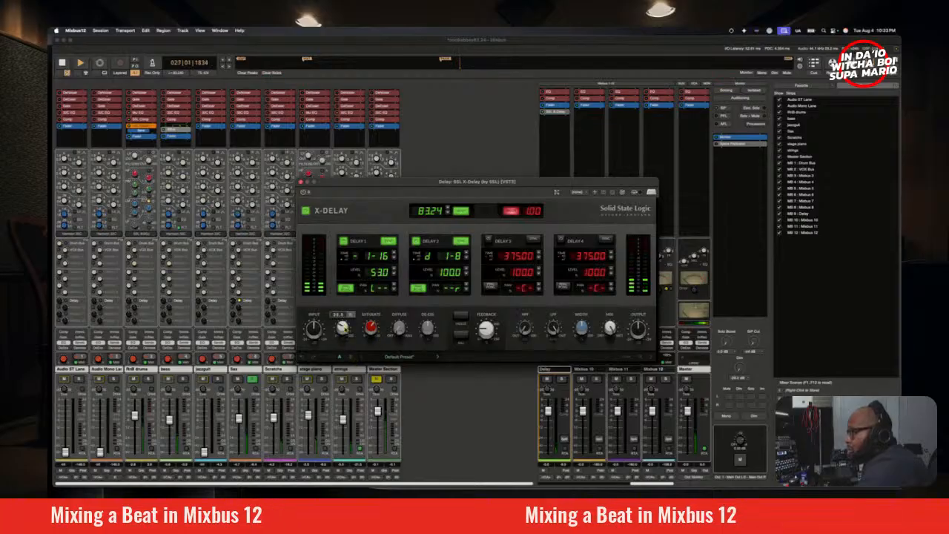
drag(346, 327, 348, 333)
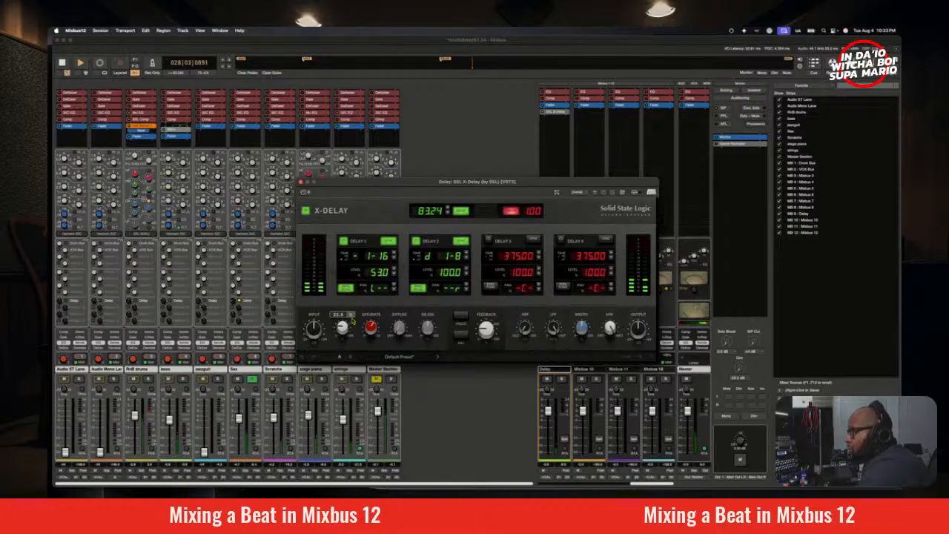
drag(393, 182, 361, 179)
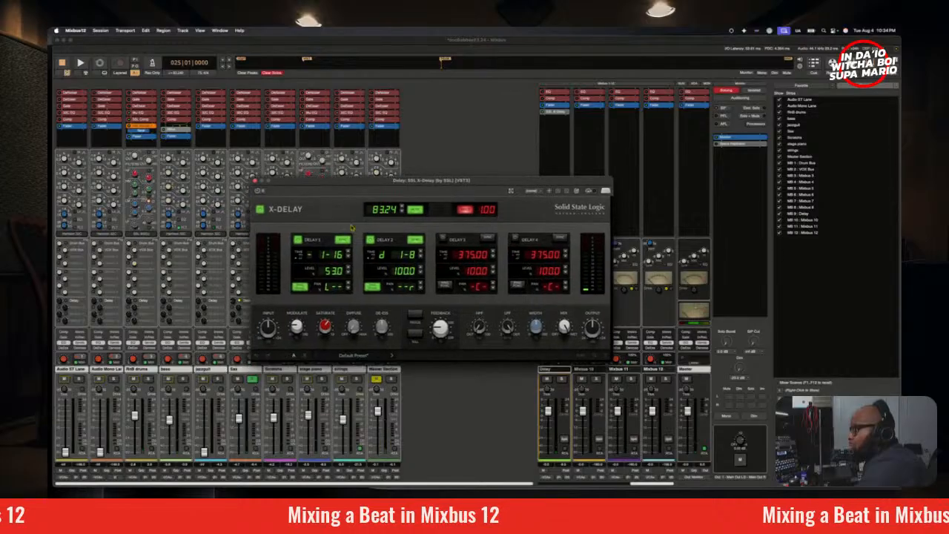
drag(300, 328, 313, 290)
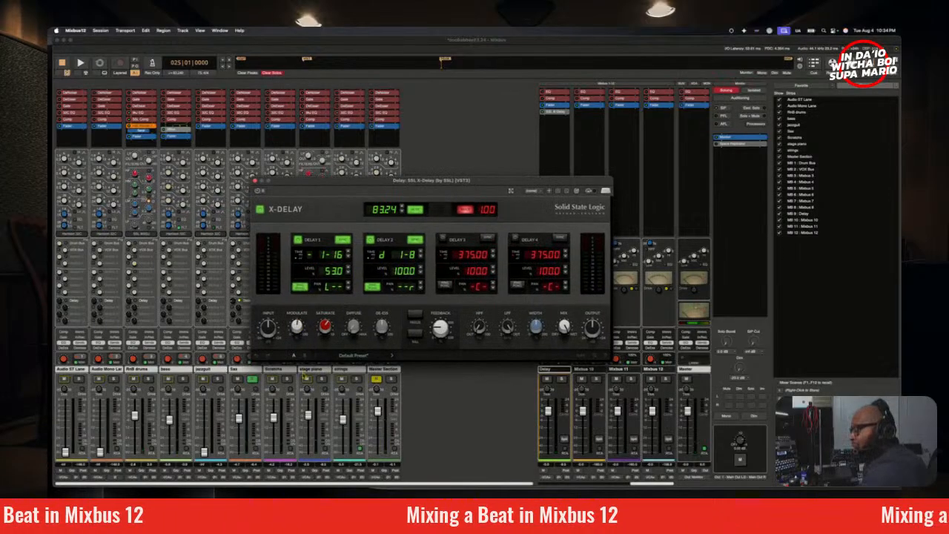
mouse_move(300, 330)
mouse_down()
mouse_move(305, 364)
mouse_move(307, 347)
mouse_up()
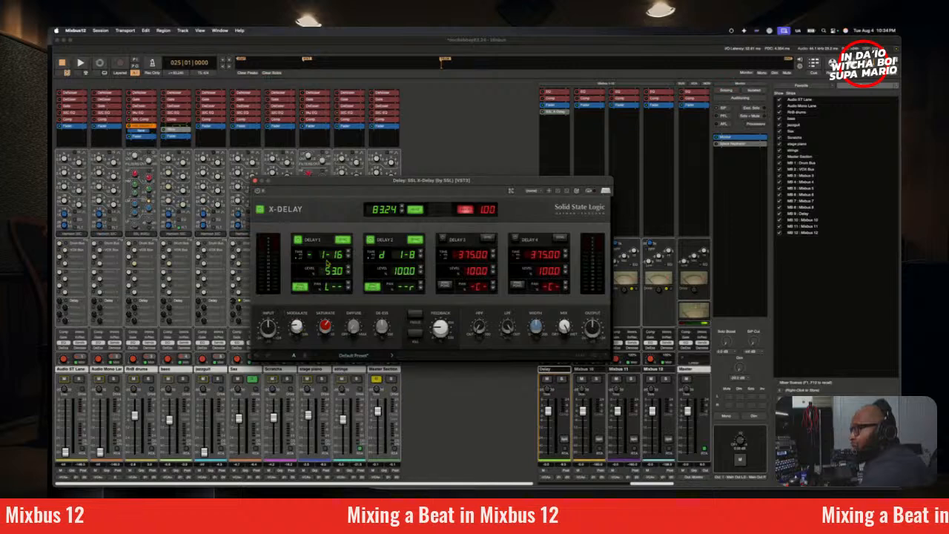
drag(373, 181, 366, 162)
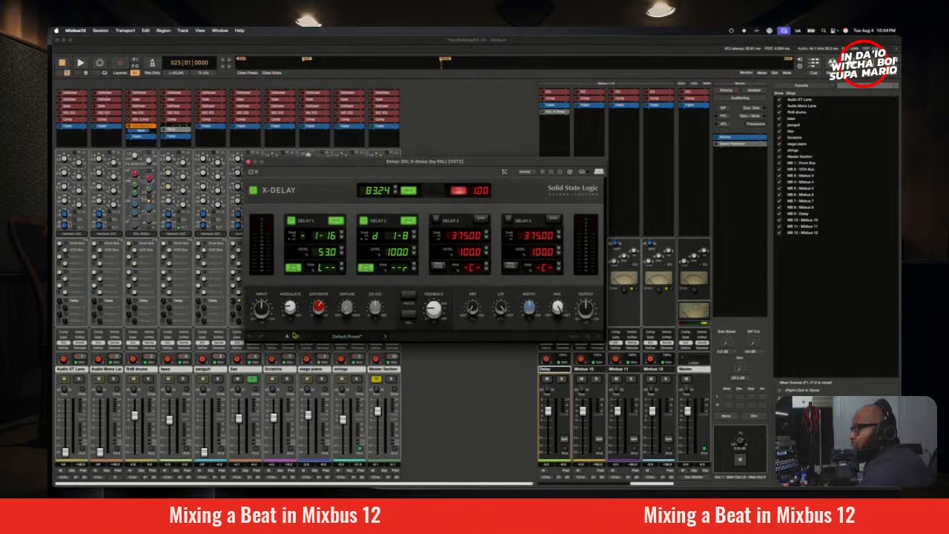
mouse_move(295, 313)
Step: Play from bar 25 and adjust X-Delay's De-Ess while auditioning its saturation and diffusion controls
key(space)
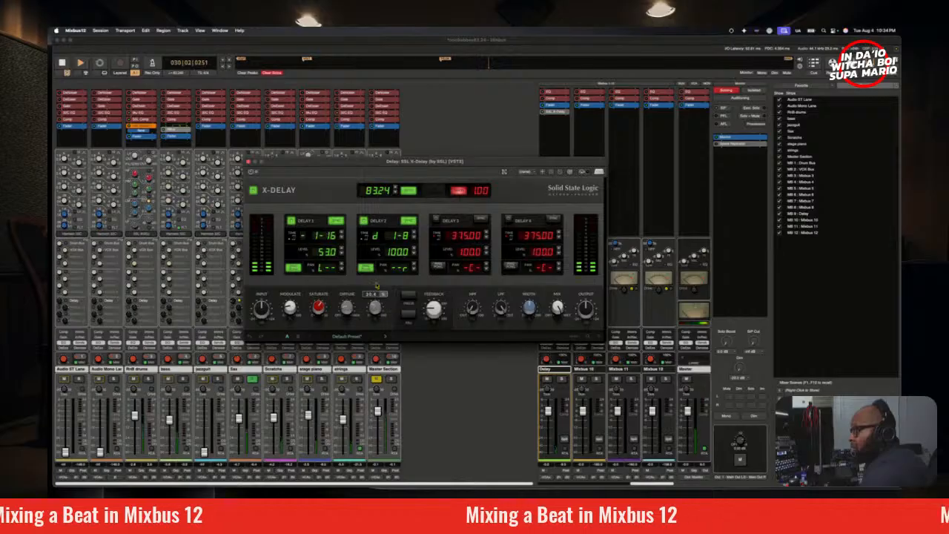
drag(381, 305, 381, 311)
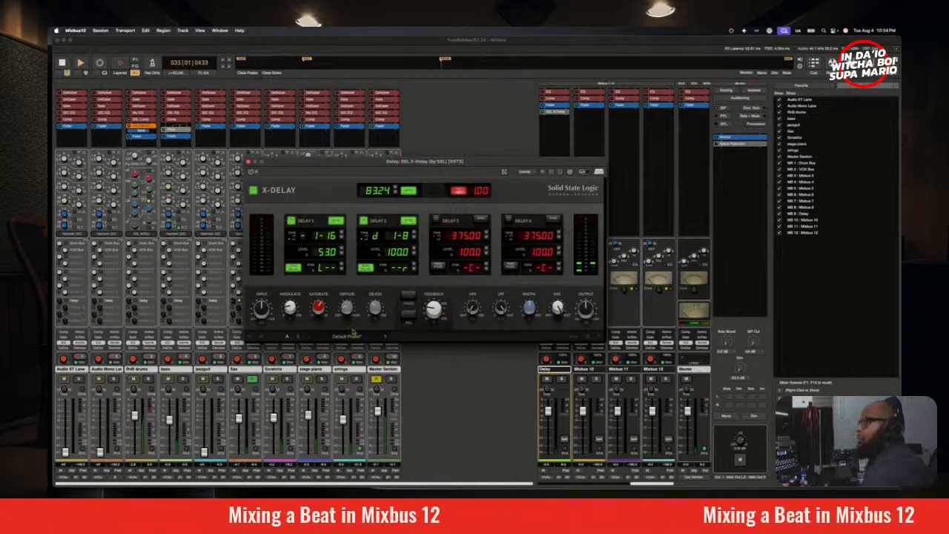
mouse_move(348, 308)
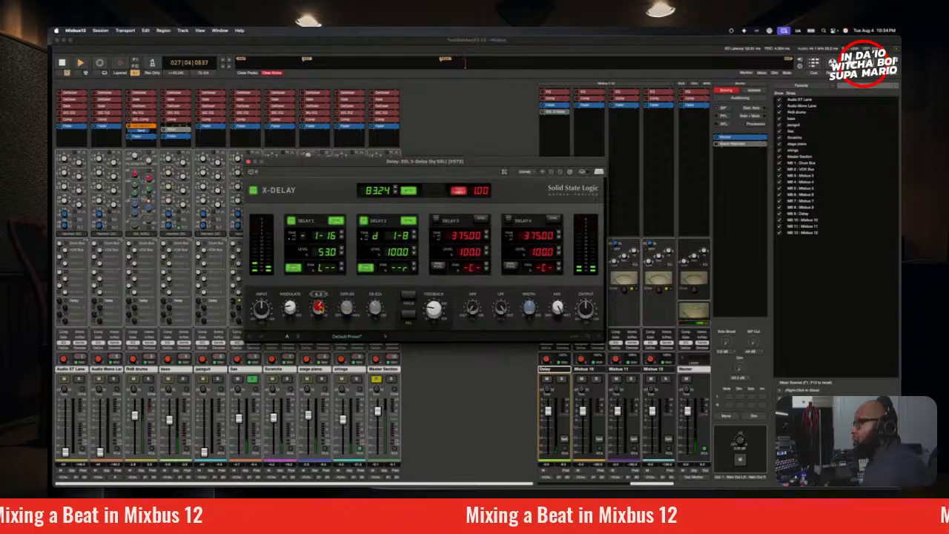
mouse_move(530, 306)
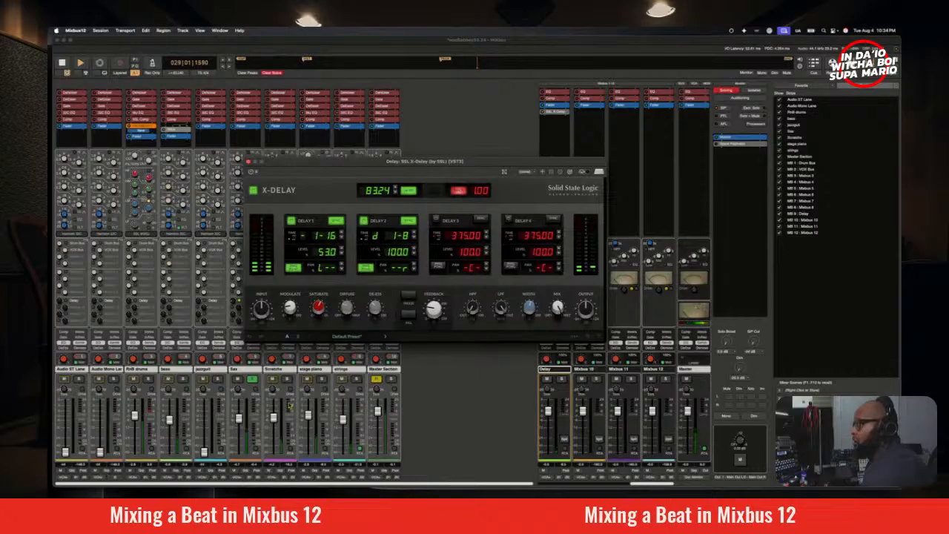
Step: Unsolo the Sax, move the X-Delay window clear of its sends, and adjust the Sax's send level to the Delay bus
mouse_move(238, 302)
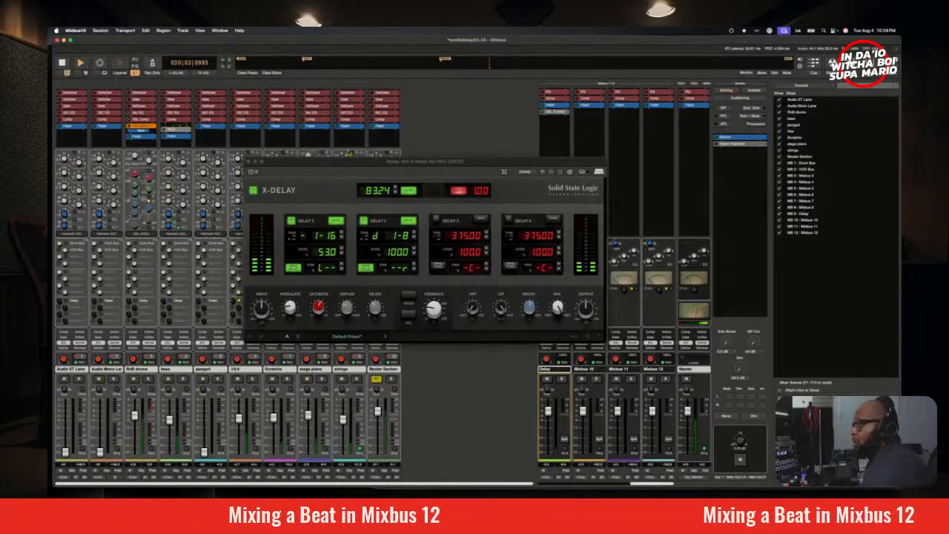
drag(346, 160, 385, 126)
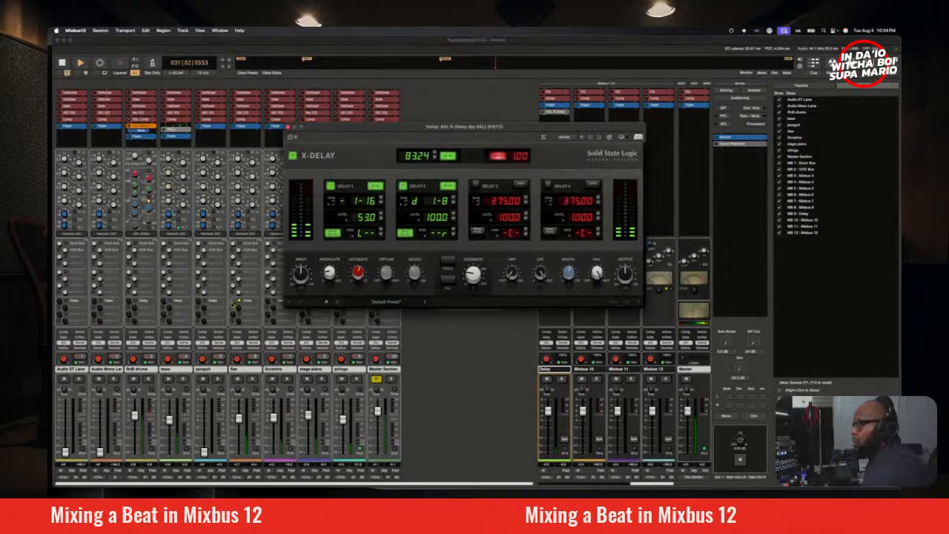
drag(233, 301, 234, 302)
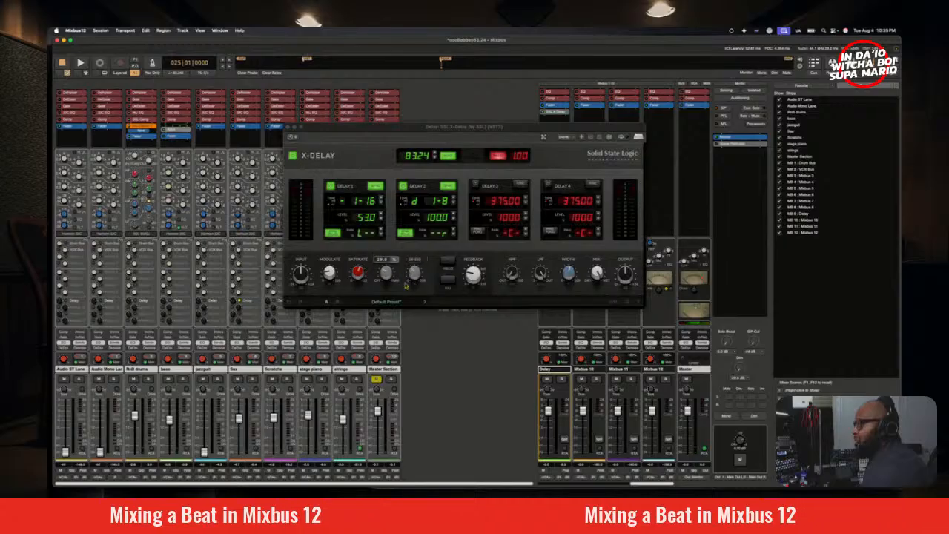
Step: Set X-Delay's Diffuse to 0.0 and check the effect briefly from bar 25
click(392, 277)
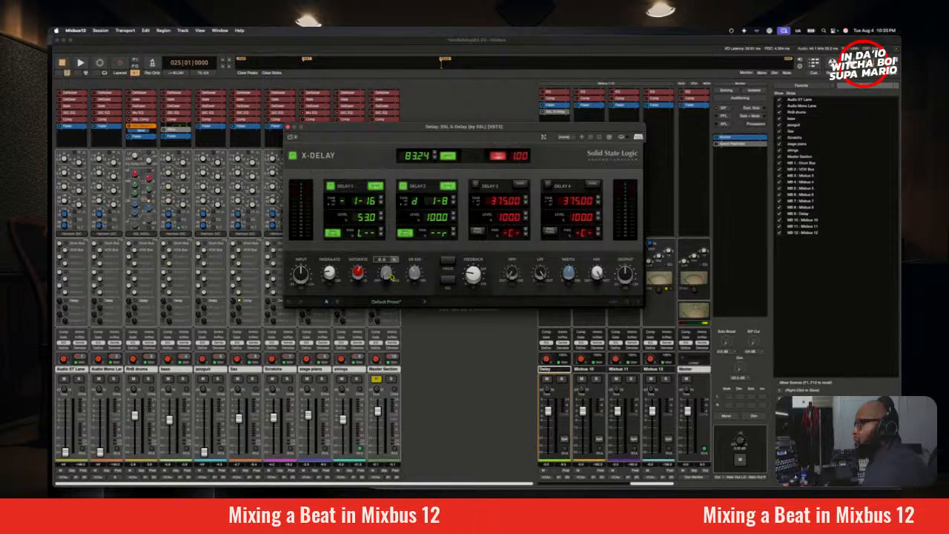
key(space)
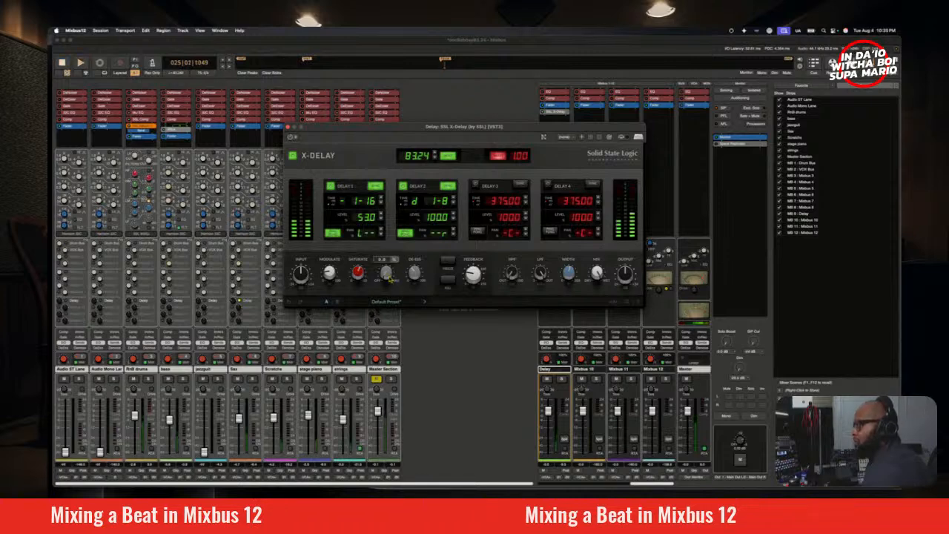
key(space)
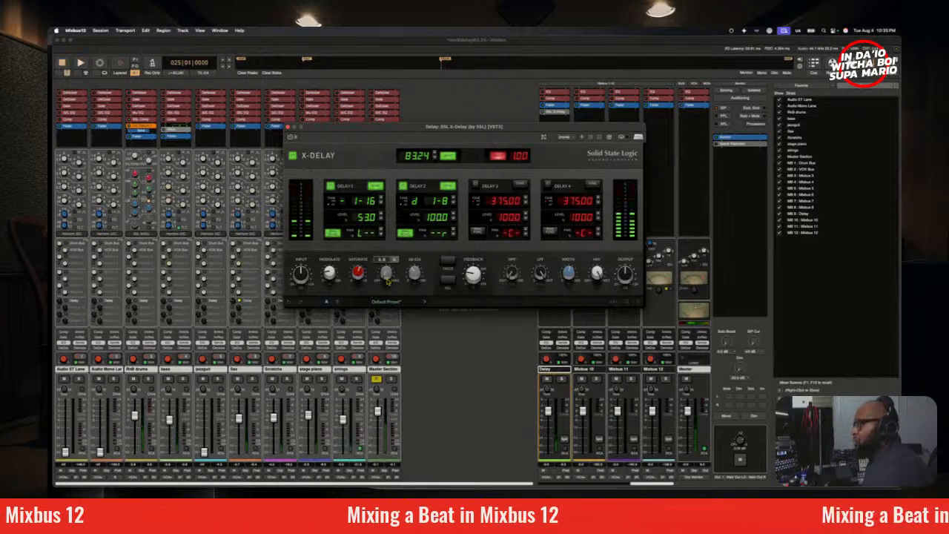
Step: Play the full mix from bar 25 and fine-tune the Sax's send level to the Delay bus
key(space)
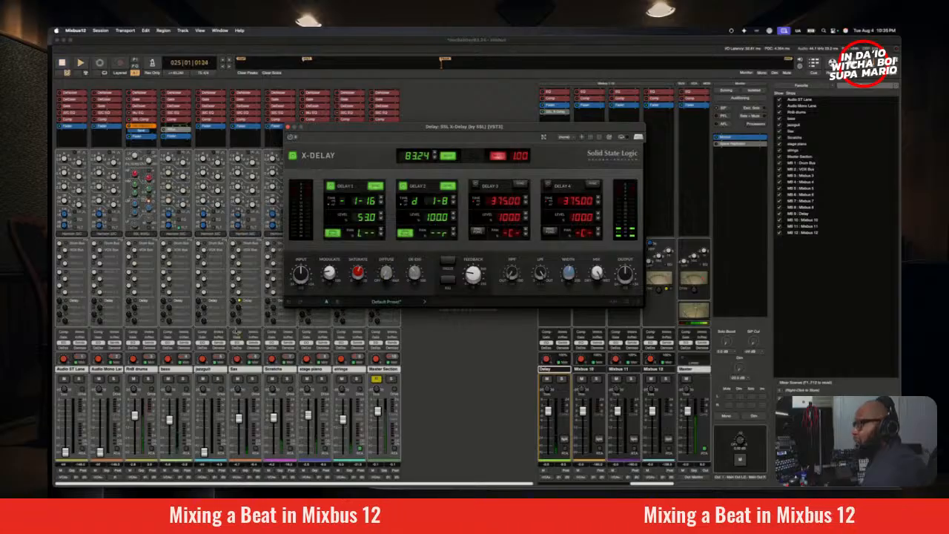
mouse_move(234, 302)
mouse_down()
mouse_move(237, 315)
mouse_move(236, 307)
mouse_up()
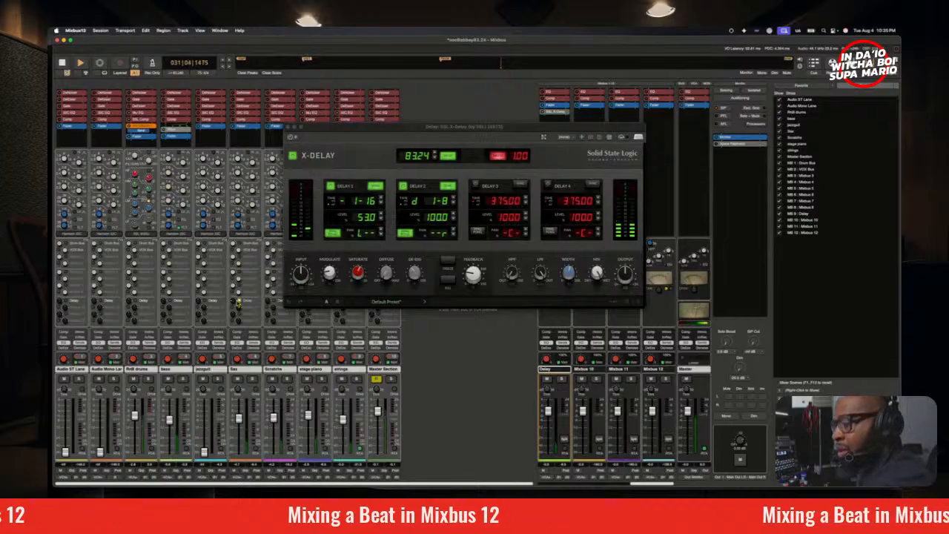
click(239, 303)
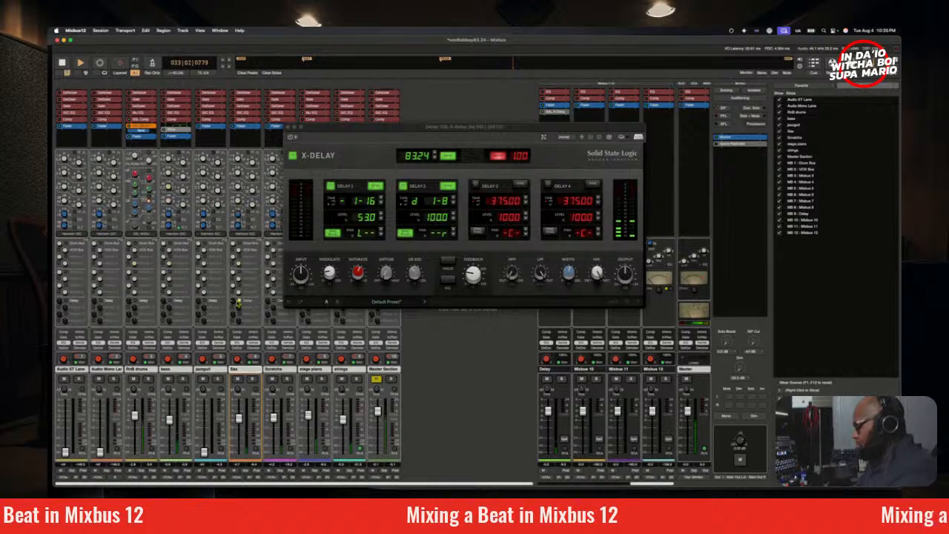
Step: Restart playback from bar 25 and set the Sax's Delay send to about -18.2, then raise it slightly
key(space)
key(space)
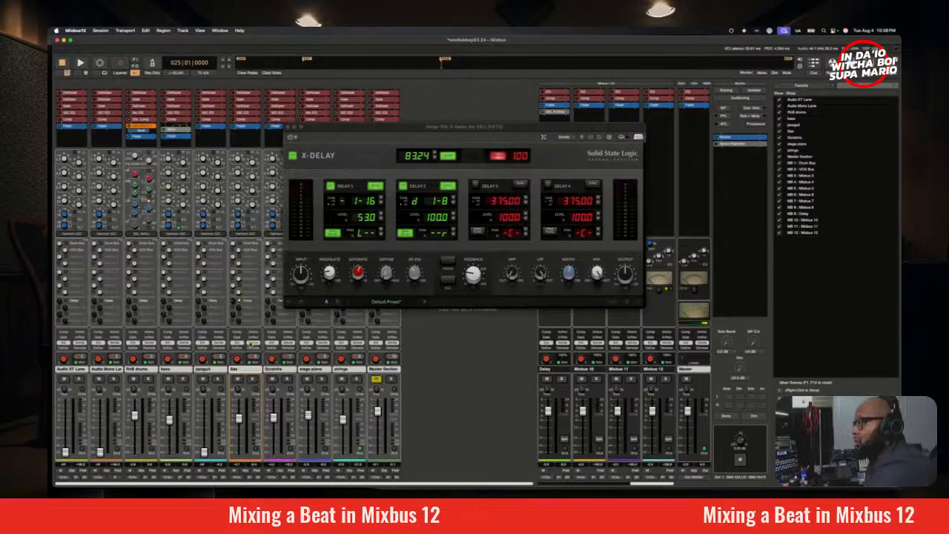
key(space)
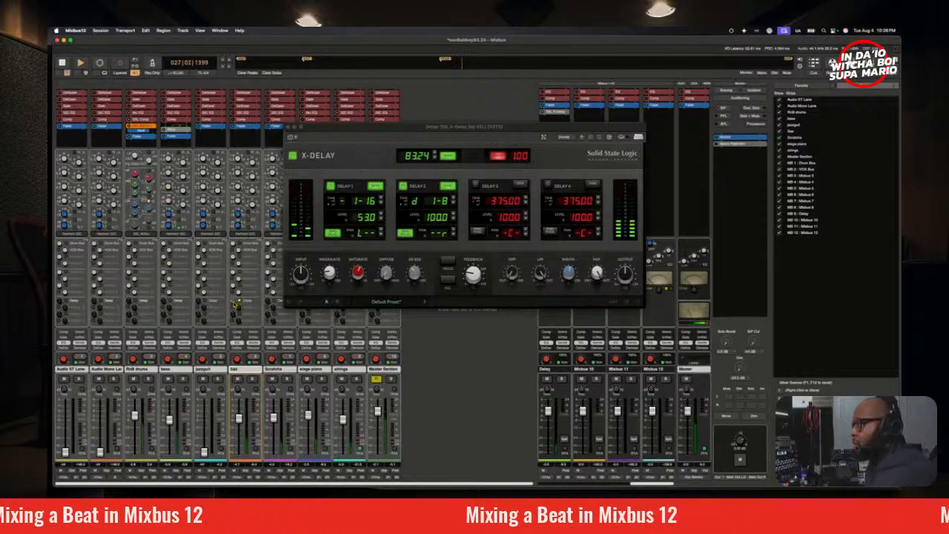
drag(233, 304, 236, 302)
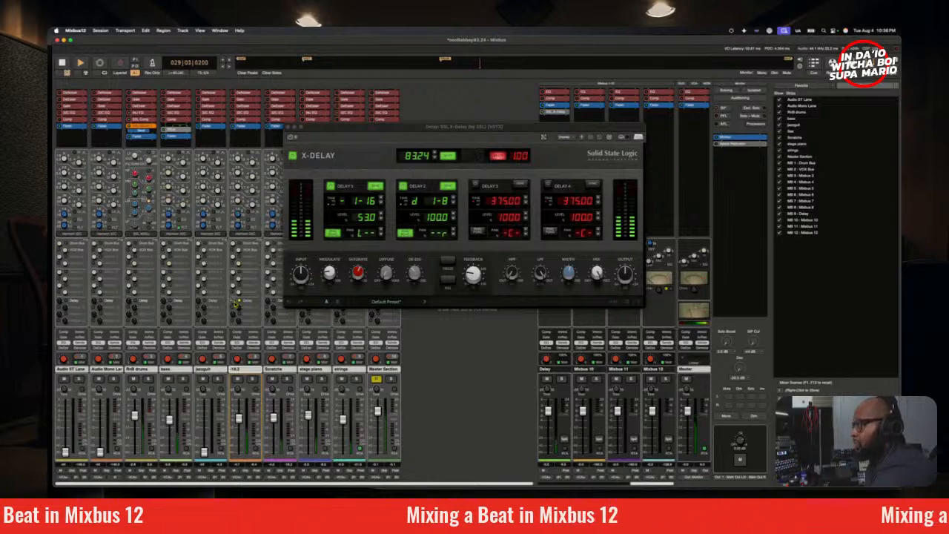
scroll(236, 304, up, 1)
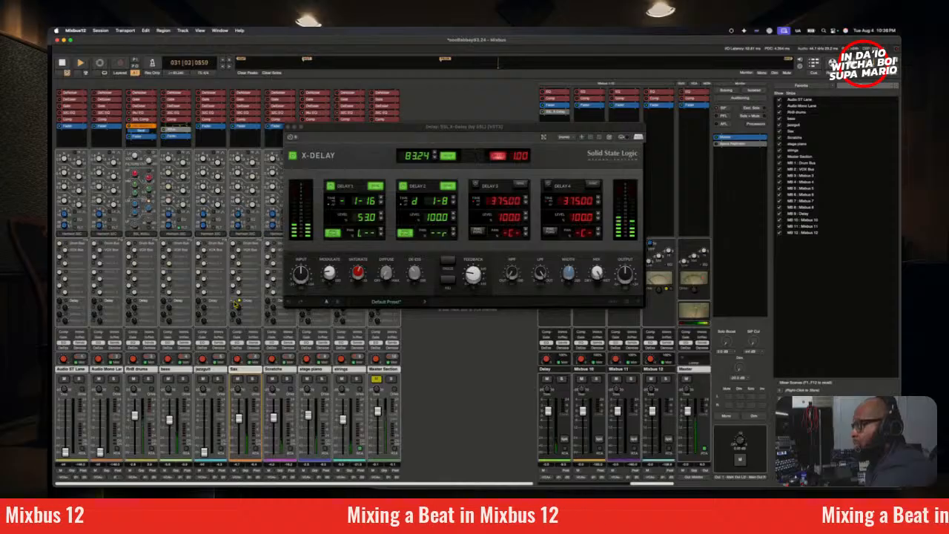
scroll(236, 304, up, 1)
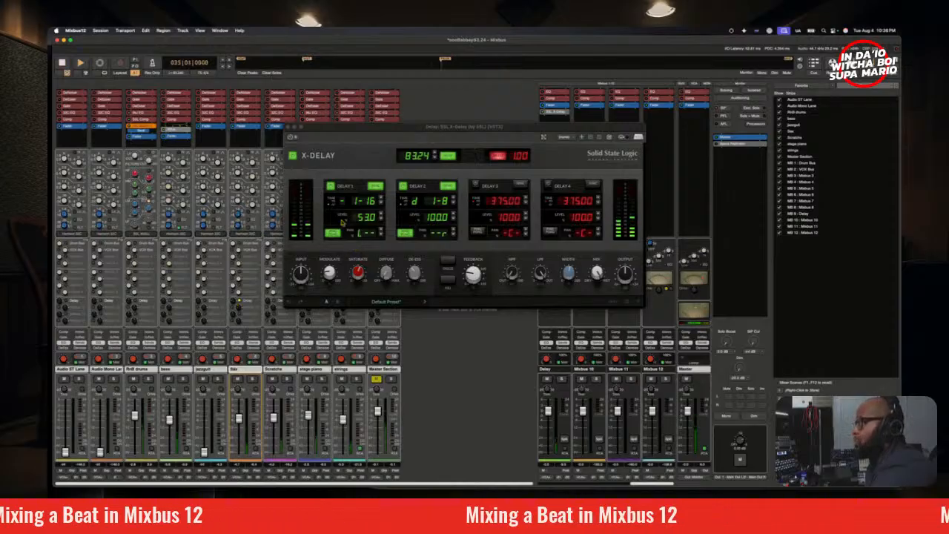
Step: Lower X-Delay's Delay 1 level to 33.0 during playback
mouse_move(628, 281)
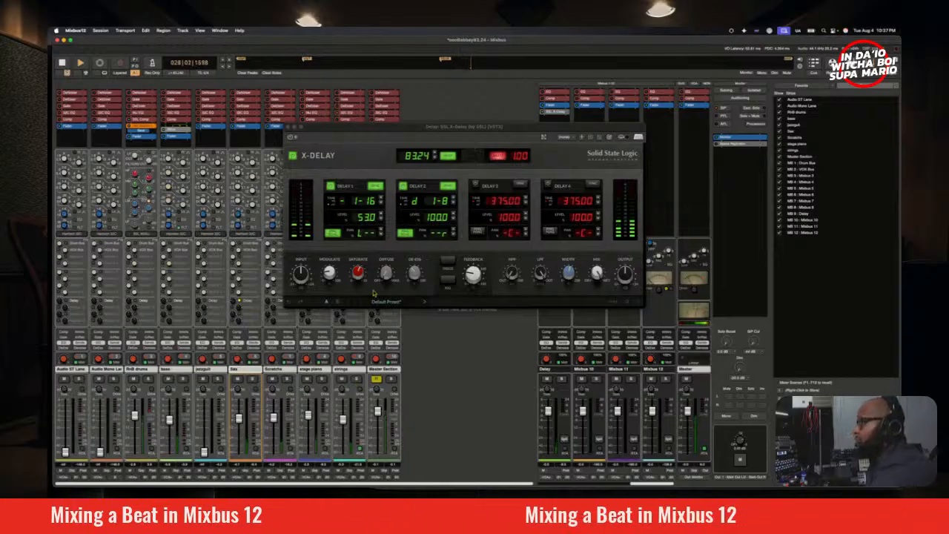
click(381, 219)
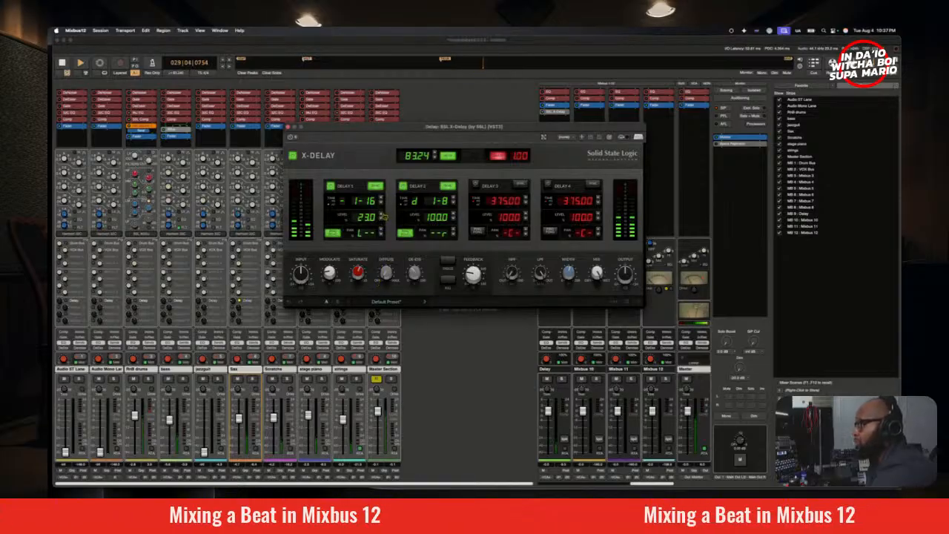
click(382, 213)
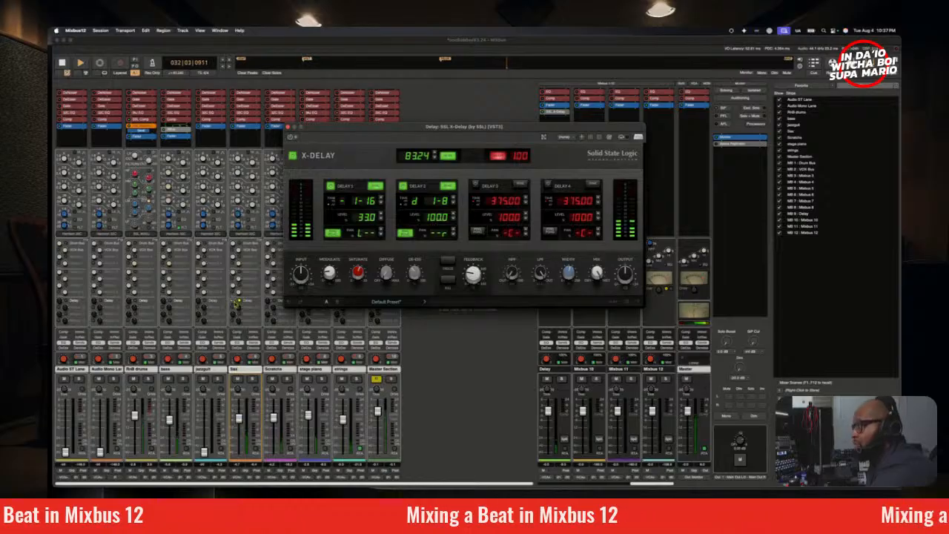
Step: Replay the mix from bar 25 and switch the monitoring to mono to check the Sax delay
key(space)
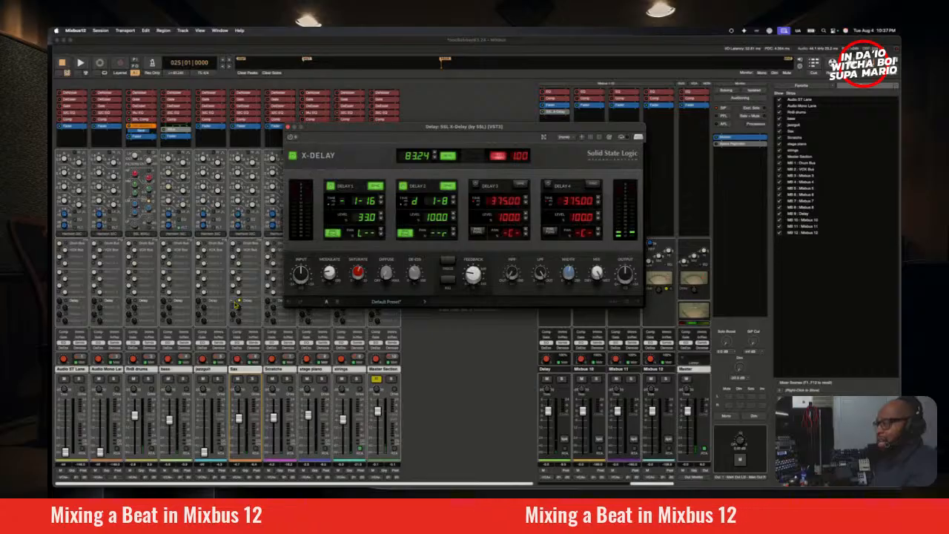
key(space)
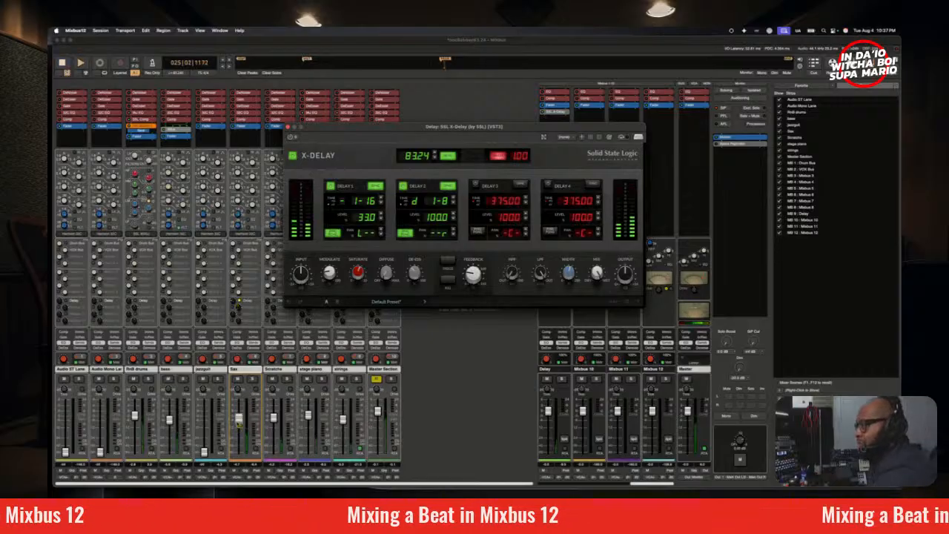
click(725, 416)
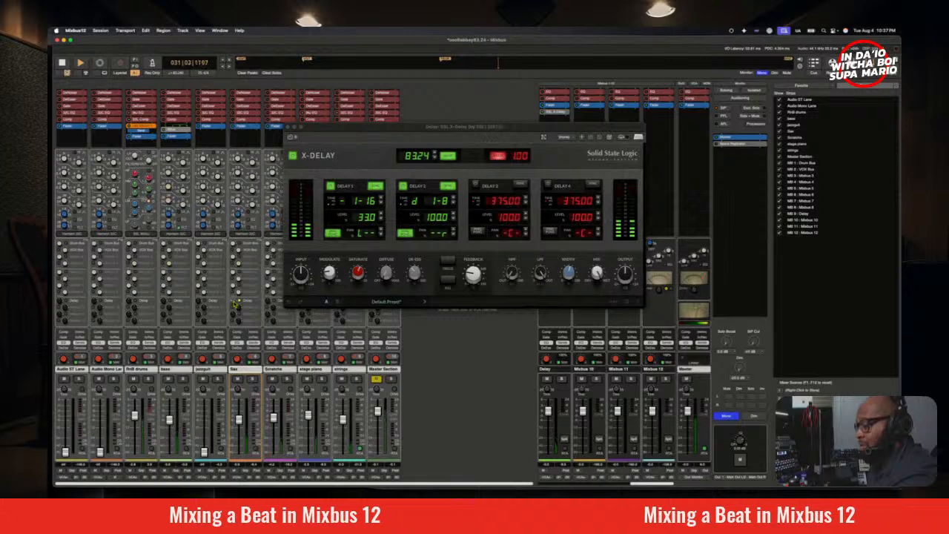
Step: Return the monitoring to stereo and replay the mix from bar 25, bringing up the jazzguit fader
click(726, 418)
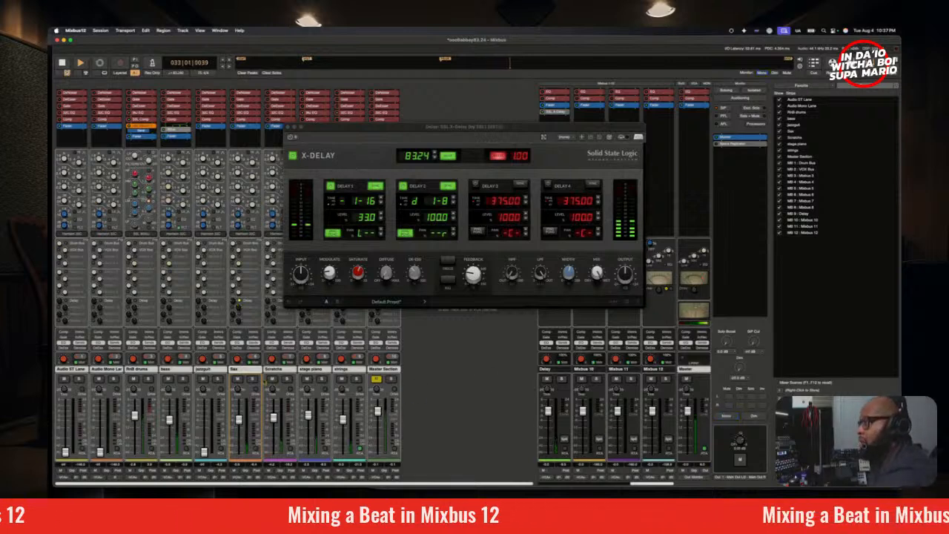
key(space)
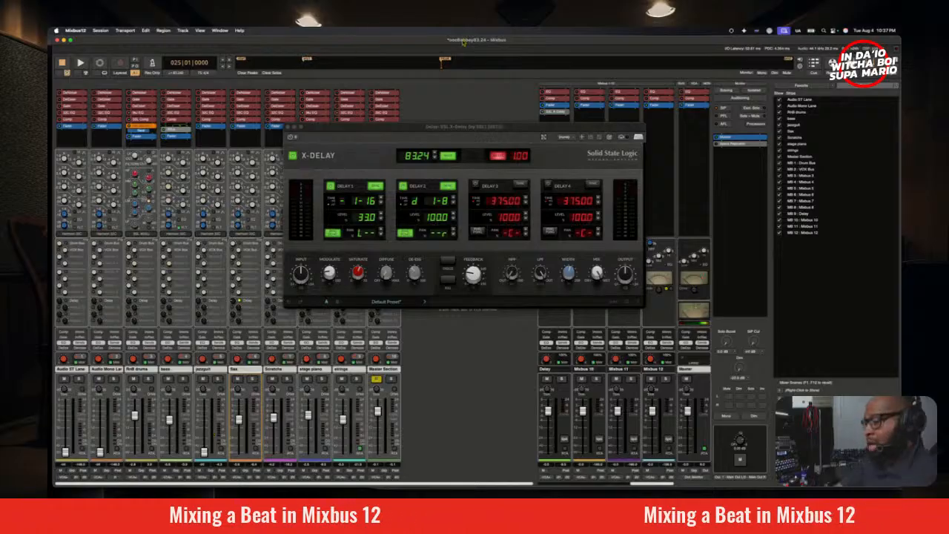
key(space)
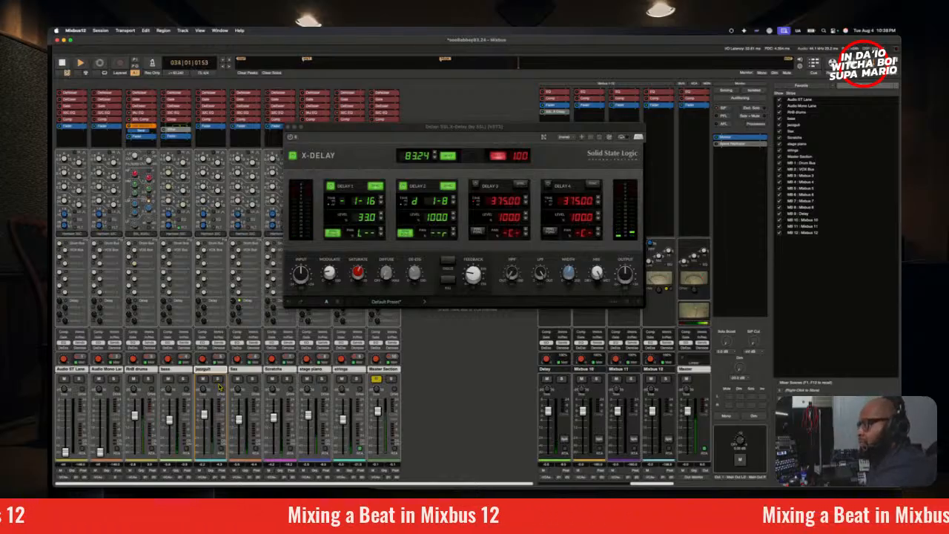
key(space)
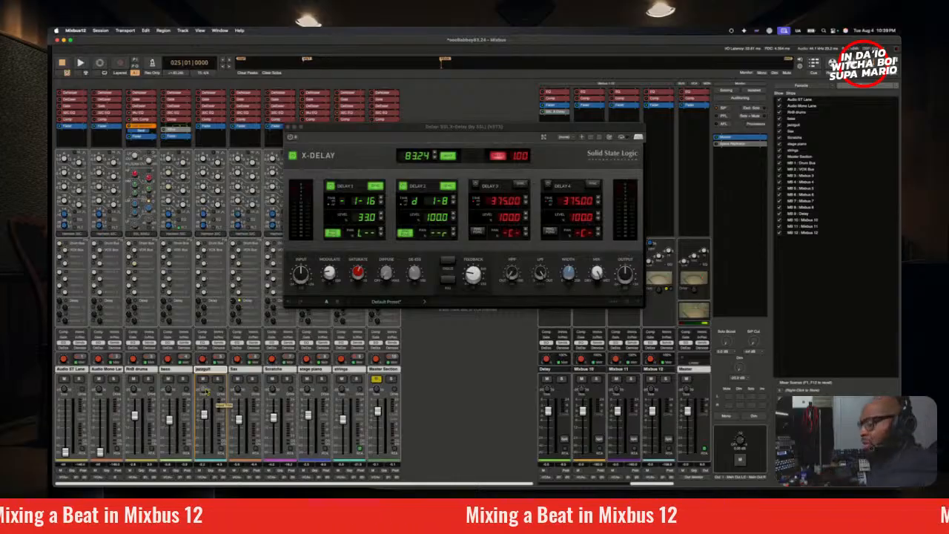
Step: Replay from bar 25 and solo the jazzguit track to hear it on its own
key(space)
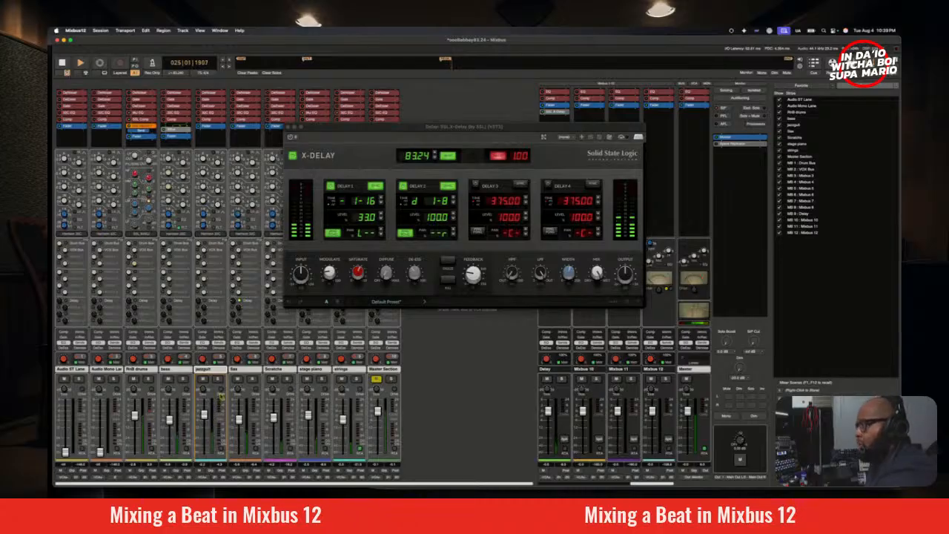
click(217, 379)
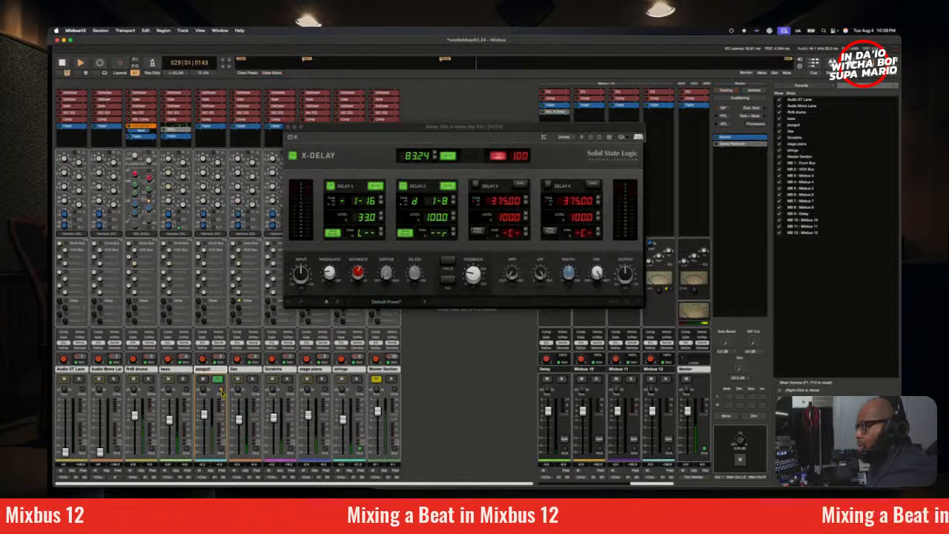
key(space)
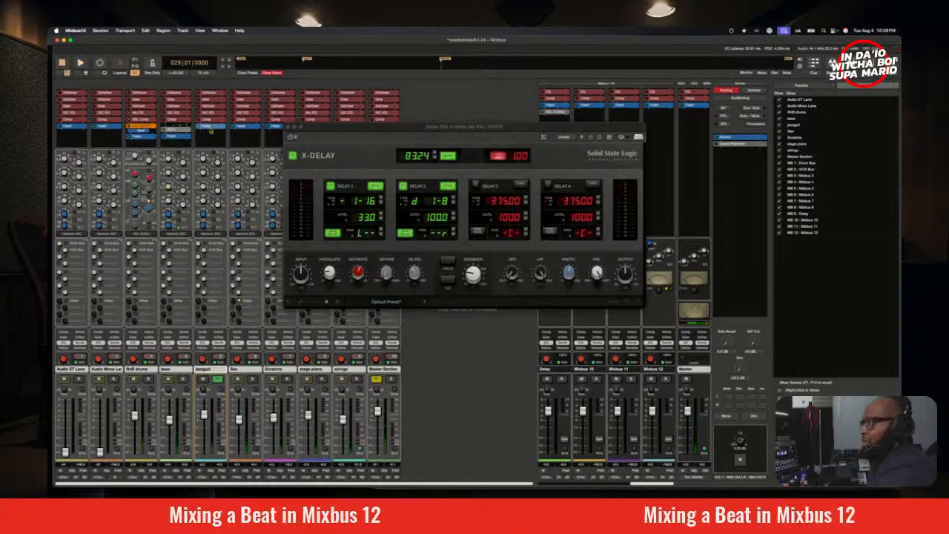
Step: Close the X-Delay plugin window and save the session
right_click(210, 129)
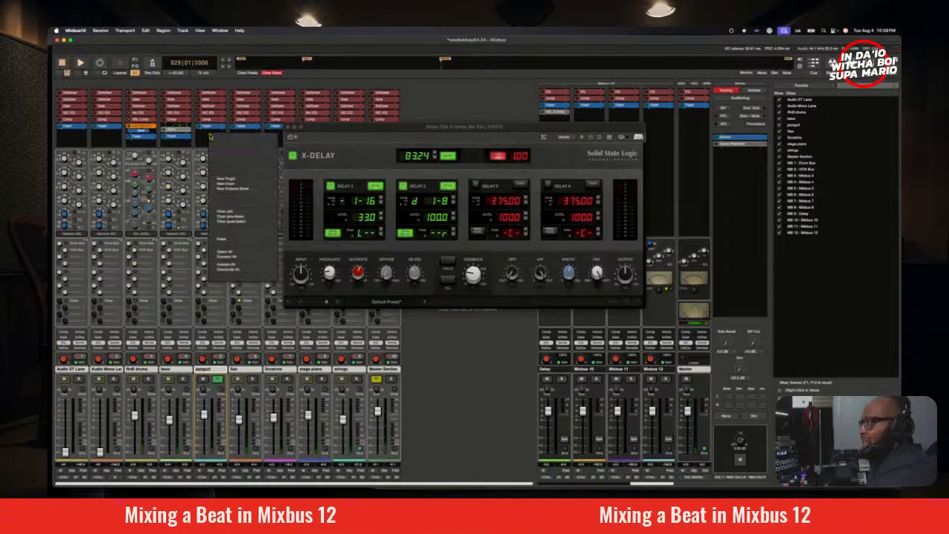
click(289, 127)
click(94, 31)
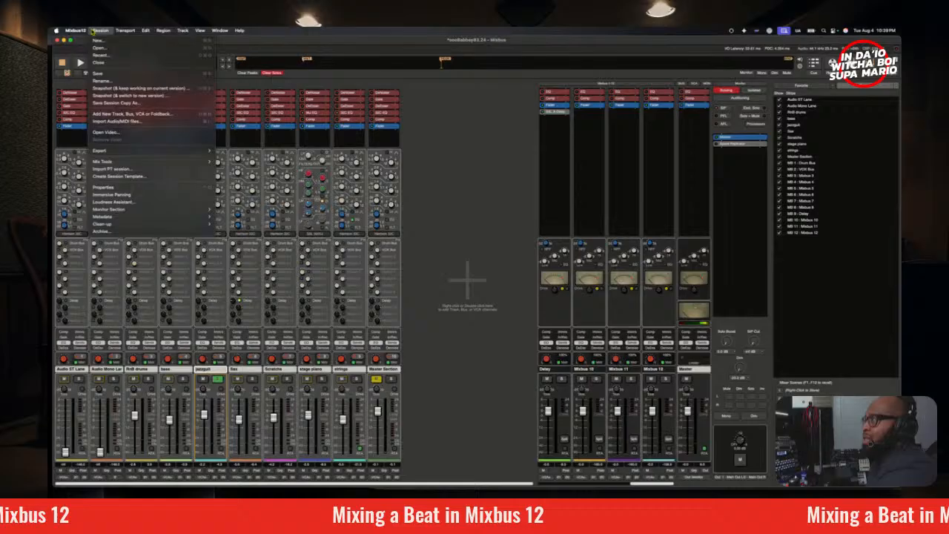
click(98, 73)
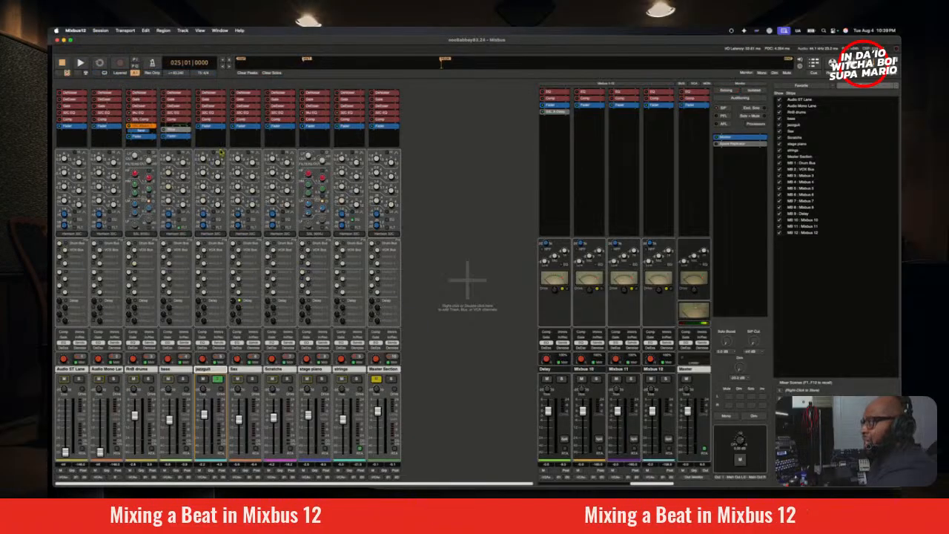
Step: Insert the Audio Hertz Ampre plugin after the fader on the jazzguit track and position its window clear of the channel strip
right_click(214, 137)
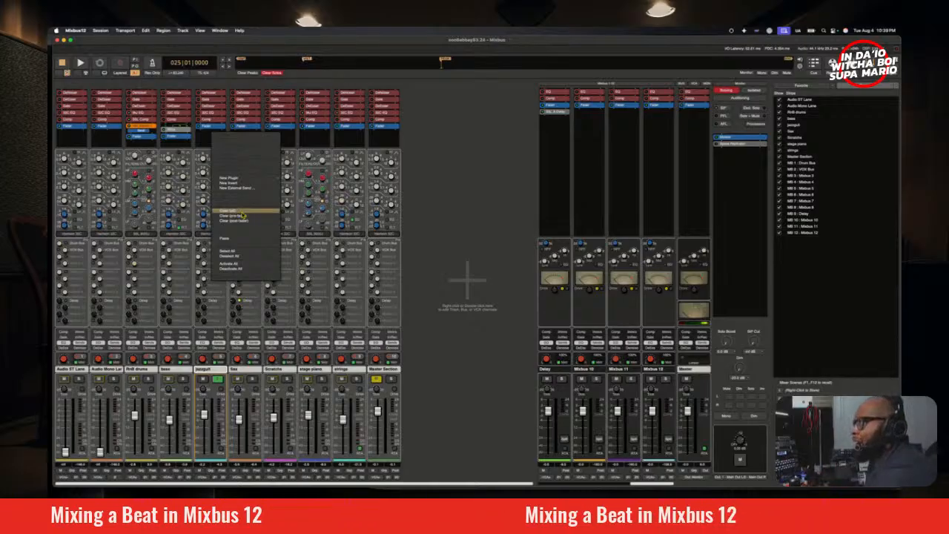
mouse_move(270, 183)
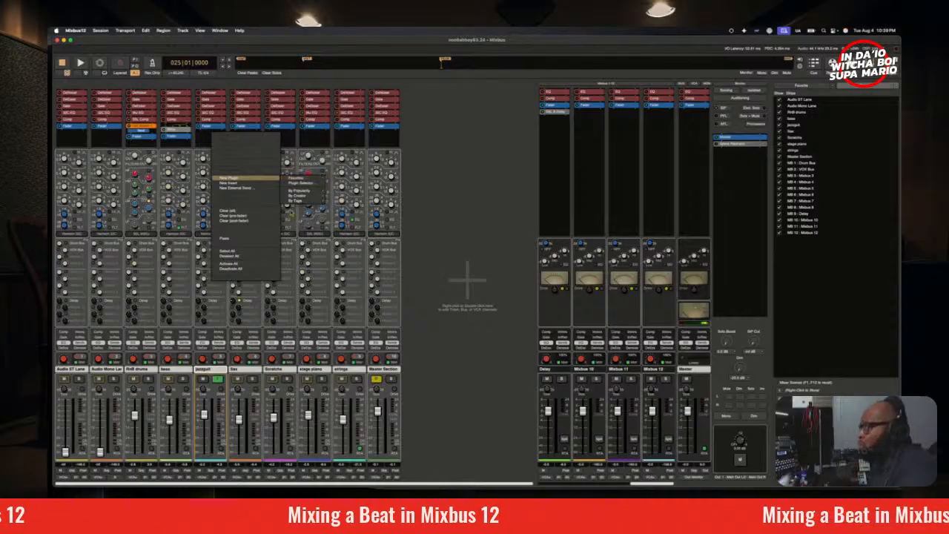
mouse_move(304, 190)
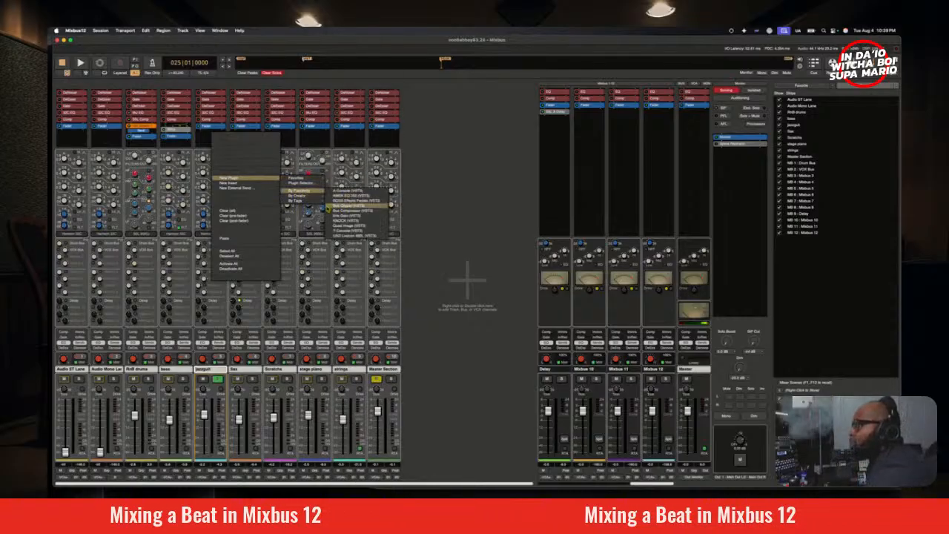
mouse_move(363, 222)
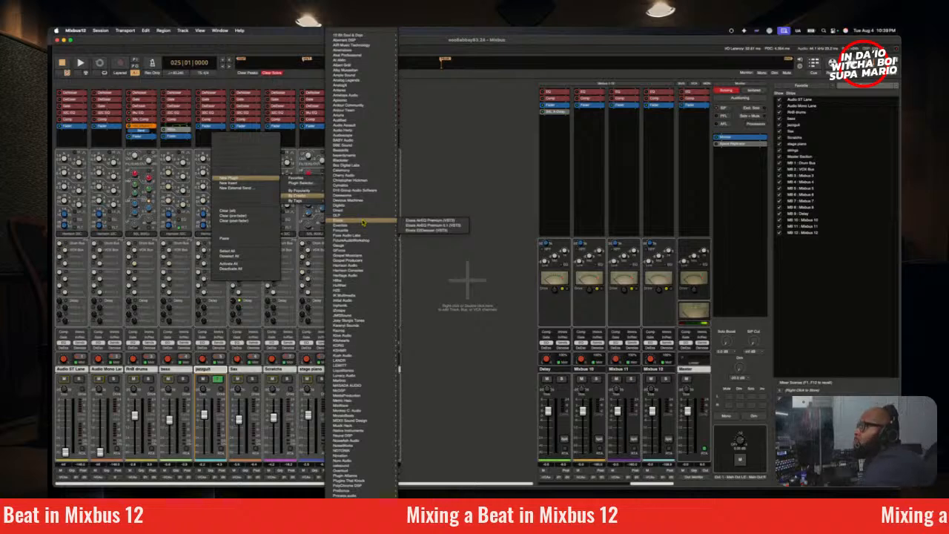
mouse_move(360, 134)
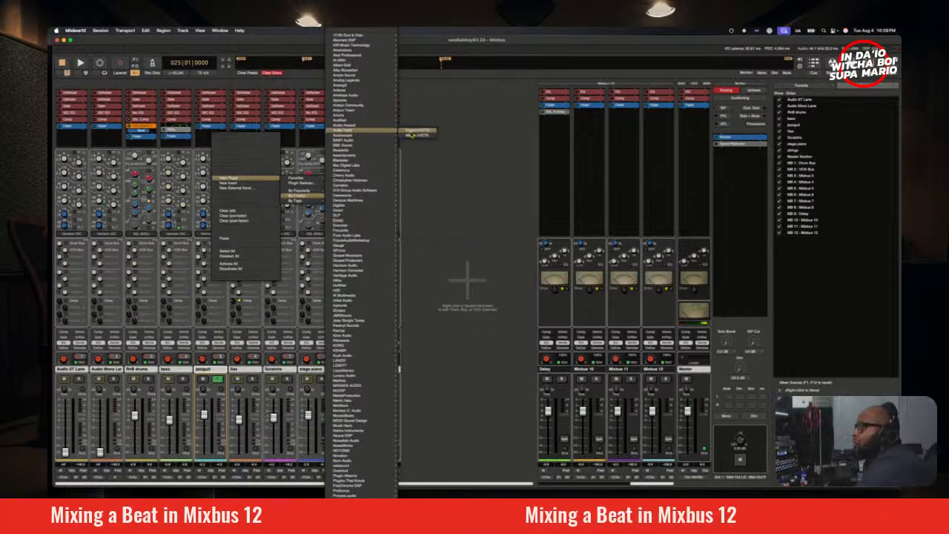
click(412, 135)
drag(433, 41, 475, 155)
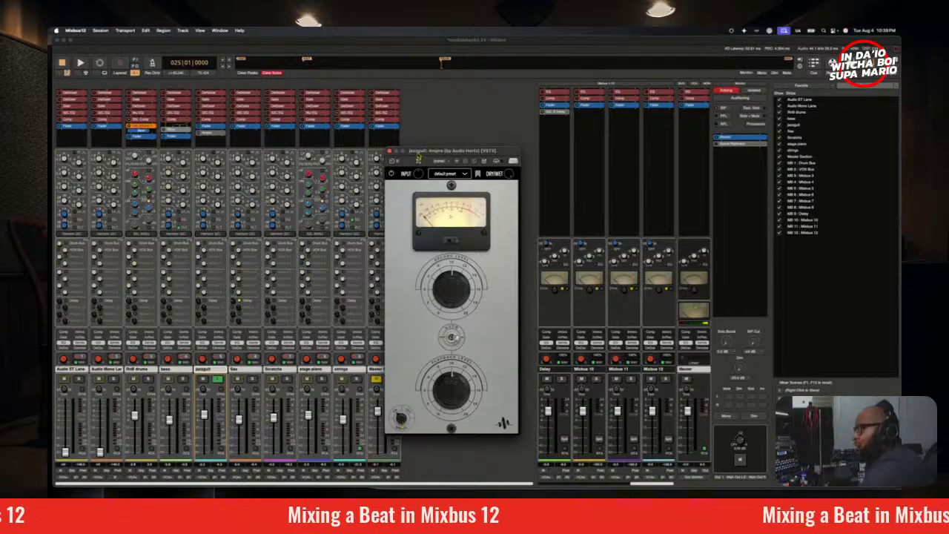
drag(420, 151, 409, 97)
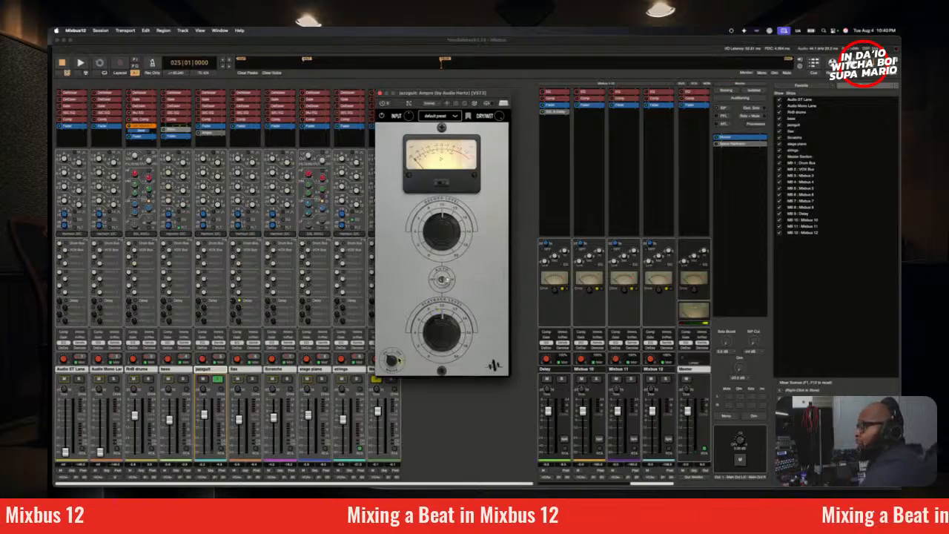
Step: Adjust Ampre's small lower dial and raise its Record Level while playing the soloed jazzguit from bar 25
drag(395, 361, 394, 347)
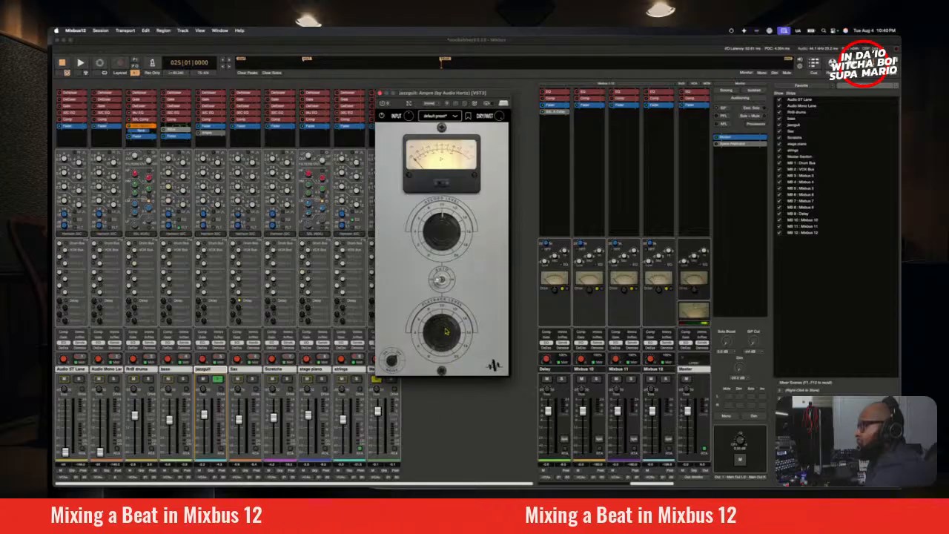
key(space)
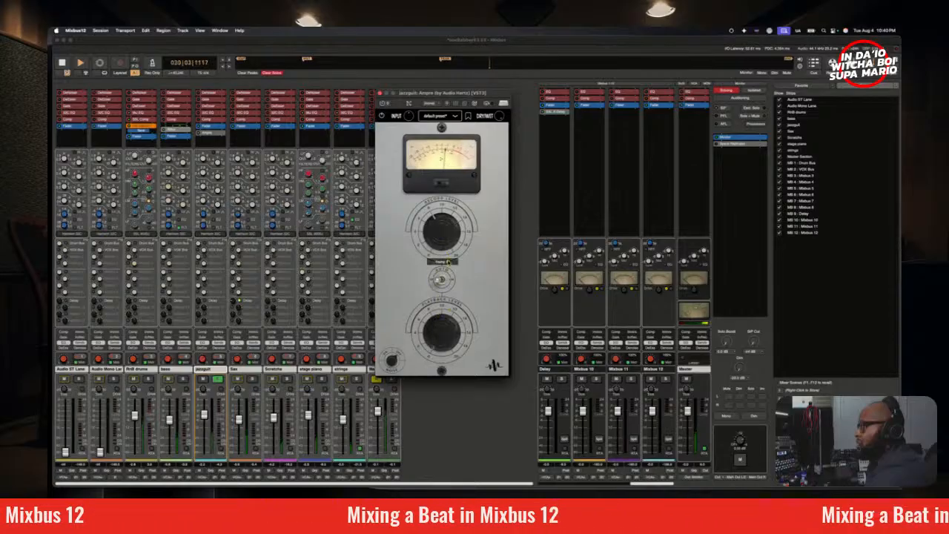
drag(449, 261, 451, 251)
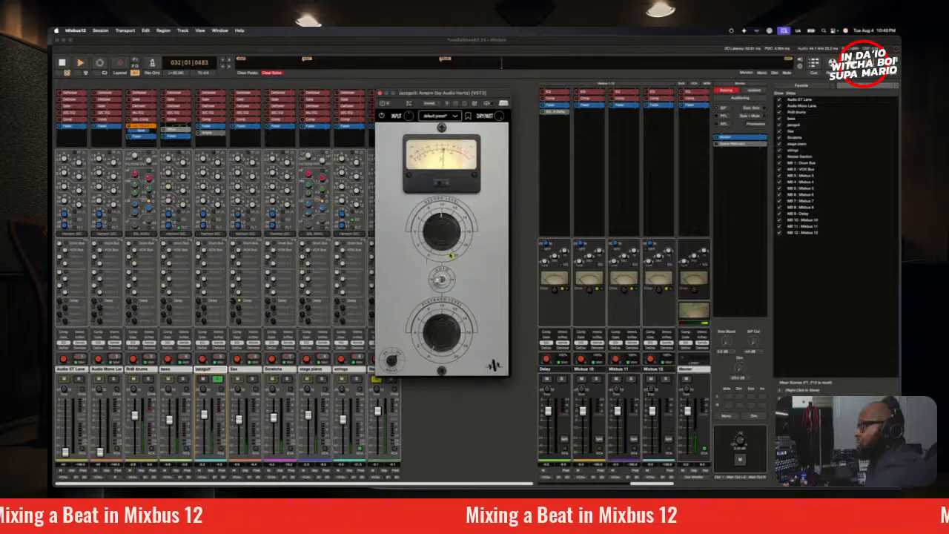
drag(452, 255, 448, 238)
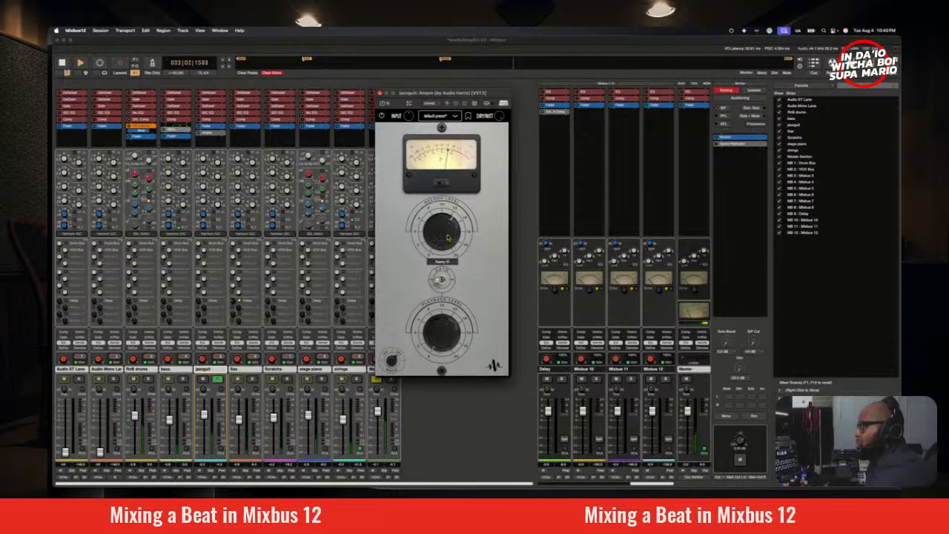
key(space)
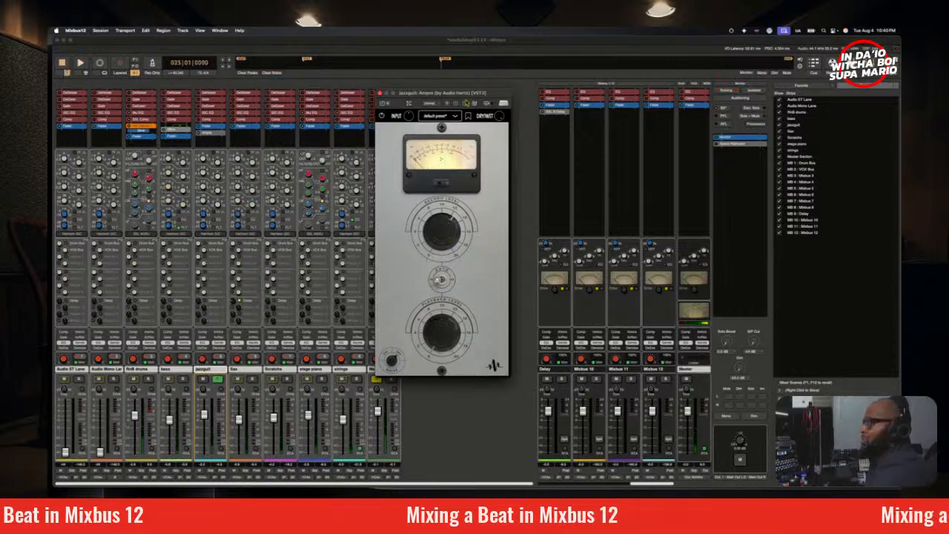
Step: Raise Ampre's Playback Level to just past the midpoint during soloed playback, and return the playhead to bar 25
drag(464, 97, 455, 107)
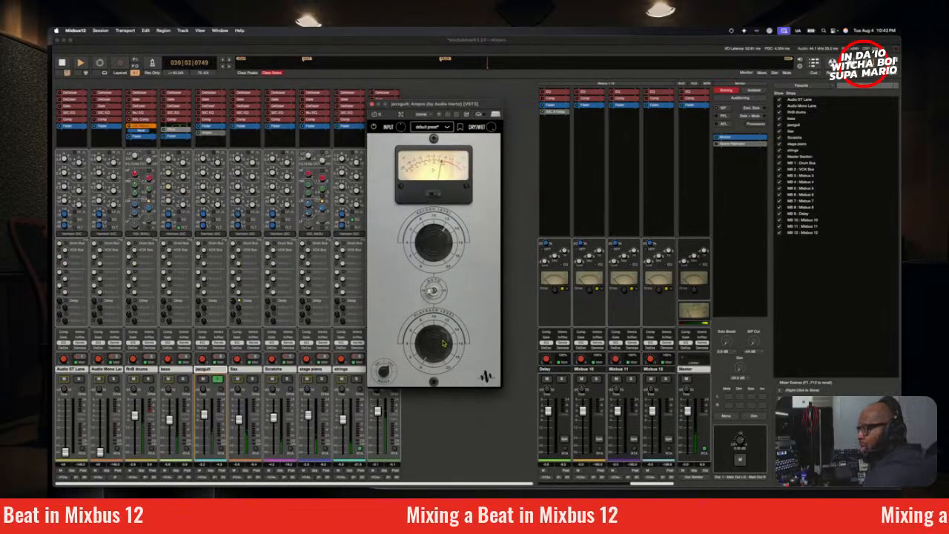
mouse_move(445, 342)
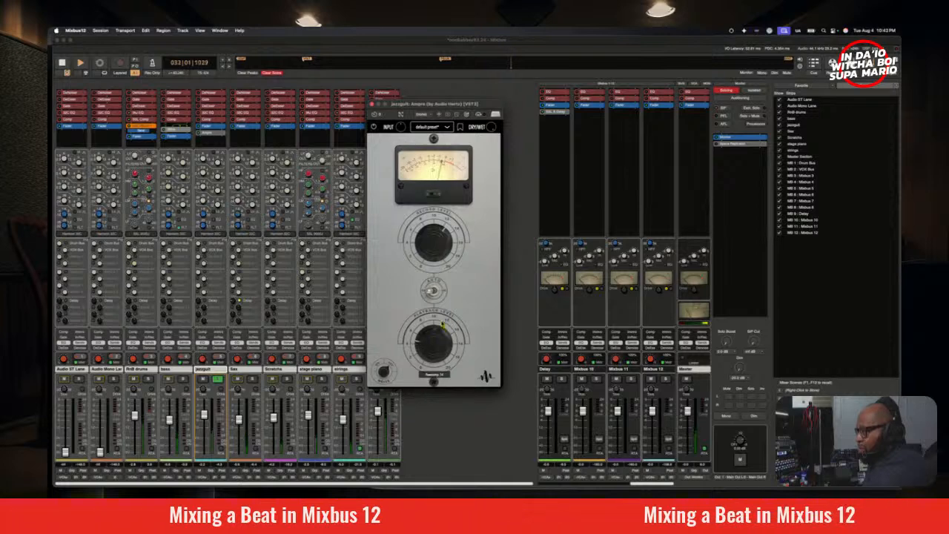
drag(442, 353, 441, 319)
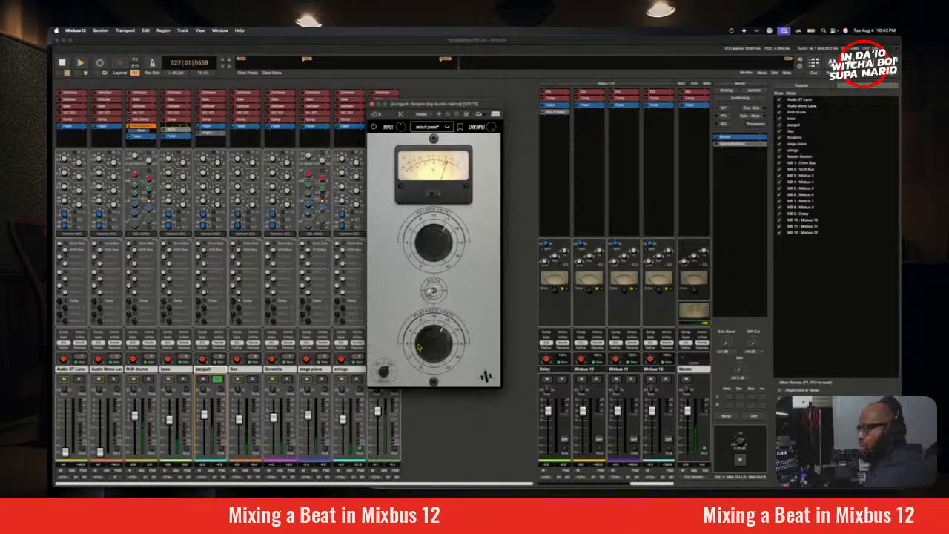
key(space)
key(Left)
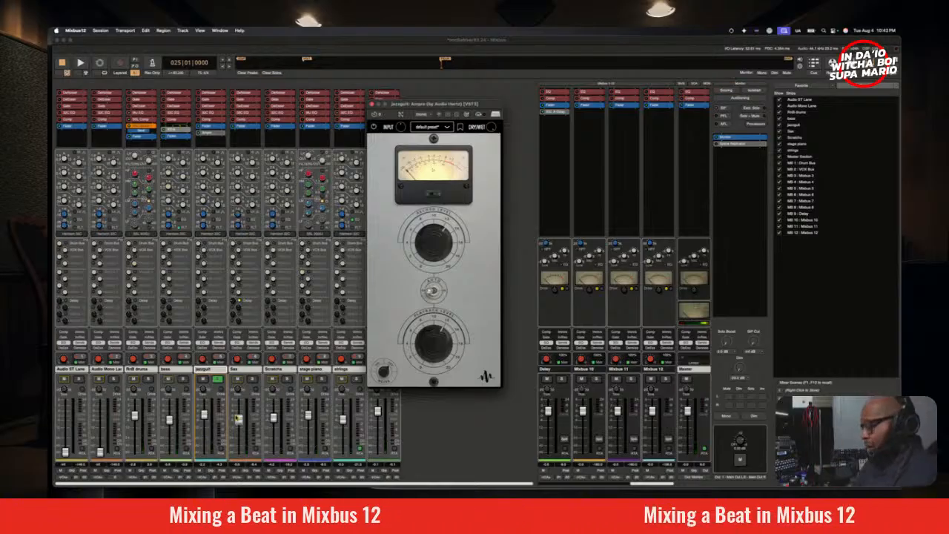
Step: Lower the jazzguit fader during playback and check its balance with mono monitoring, toggling its solo to compare
key(space)
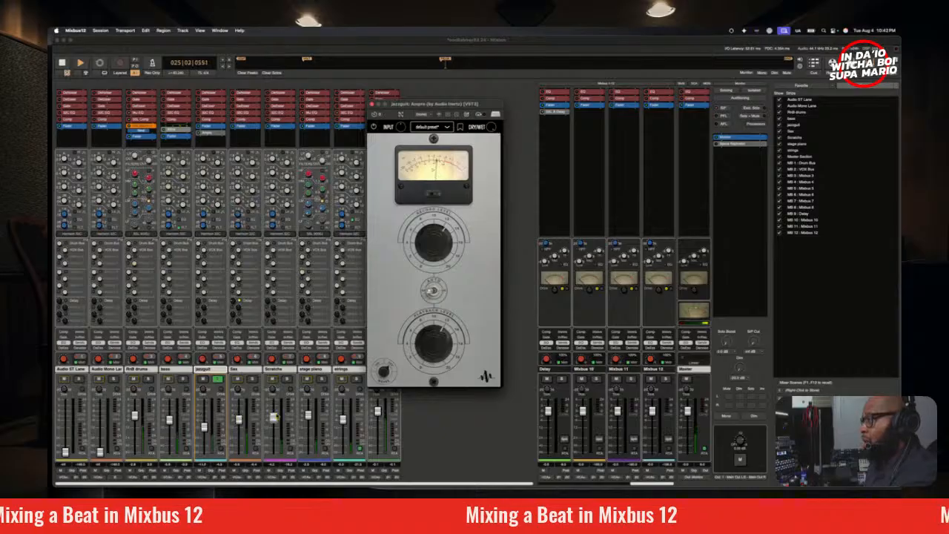
click(727, 417)
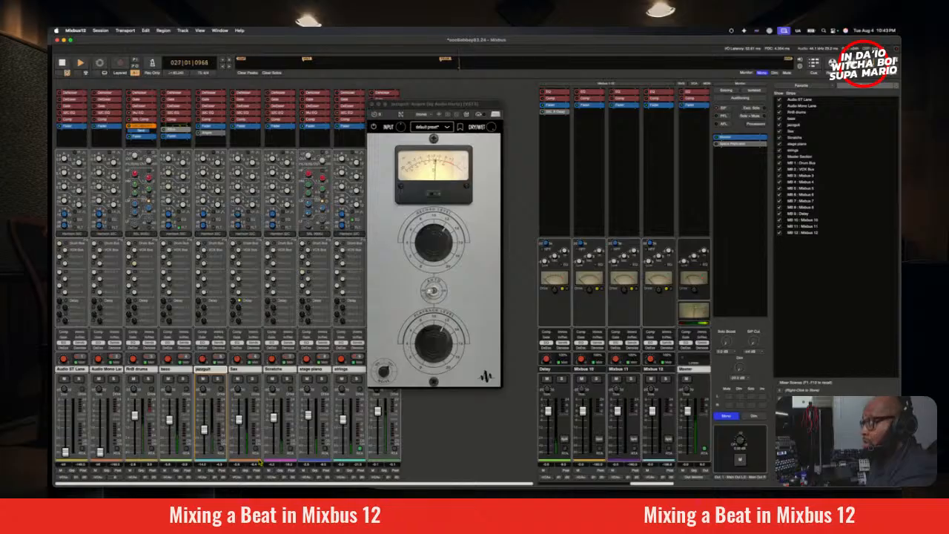
click(219, 382)
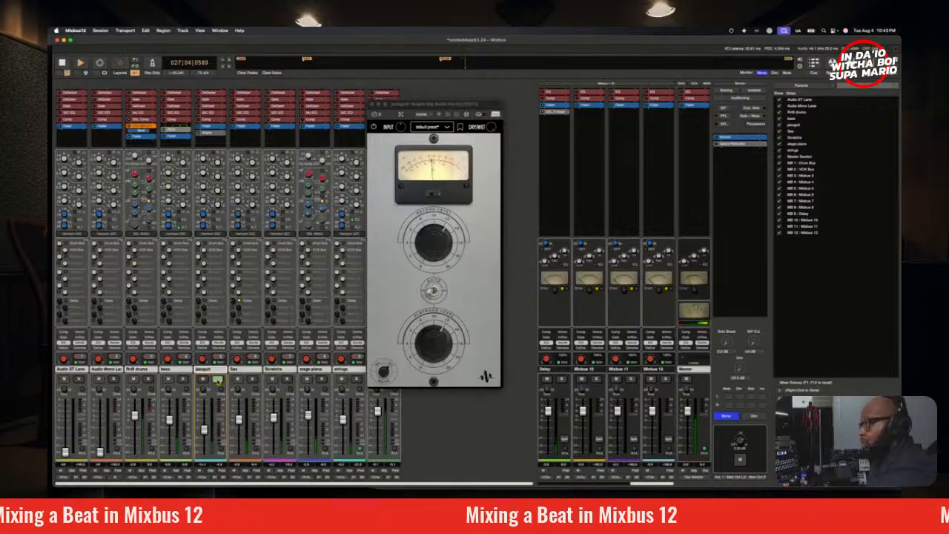
click(218, 382)
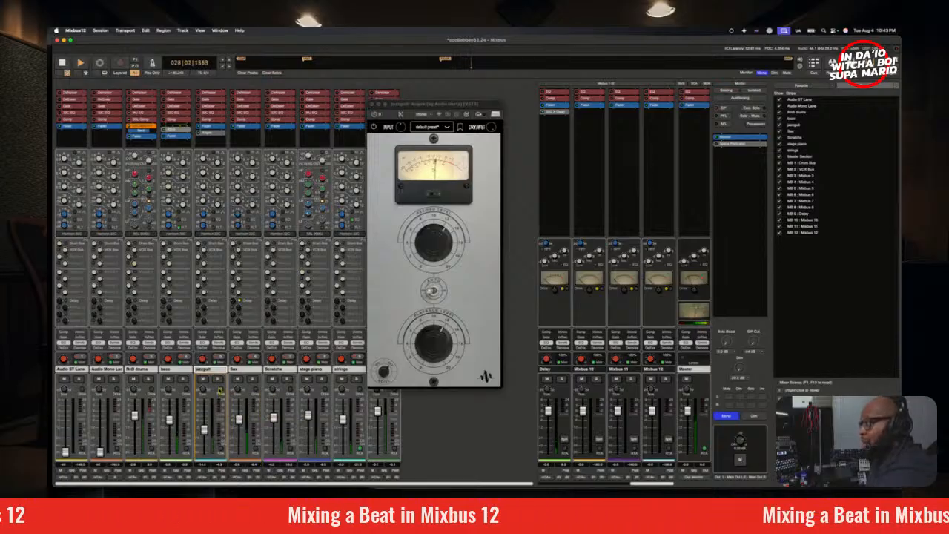
key(space)
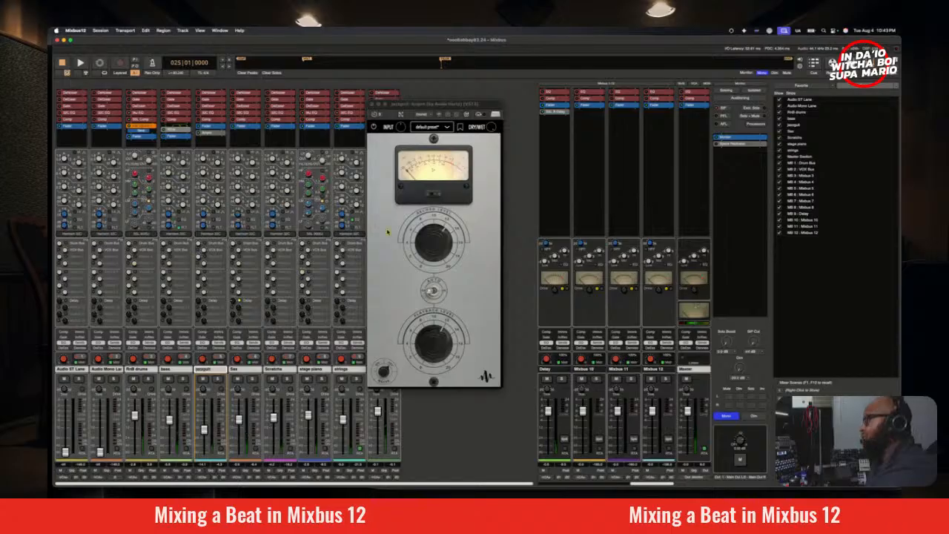
Step: Close Ampre, show jazzguit in the Realtime Perceptual Analyzer during playback, and solo it temporarily to compare its spectrum with the mix
click(374, 110)
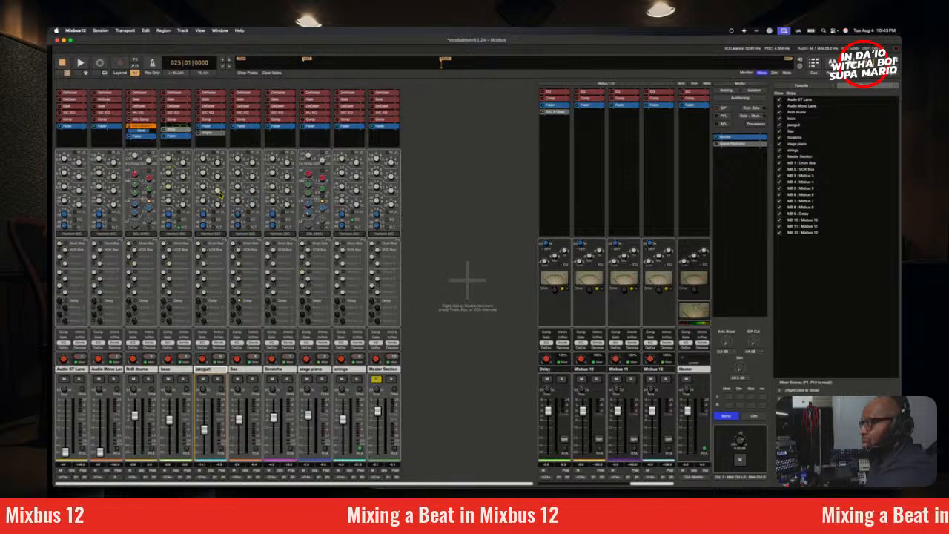
key(space)
click(222, 450)
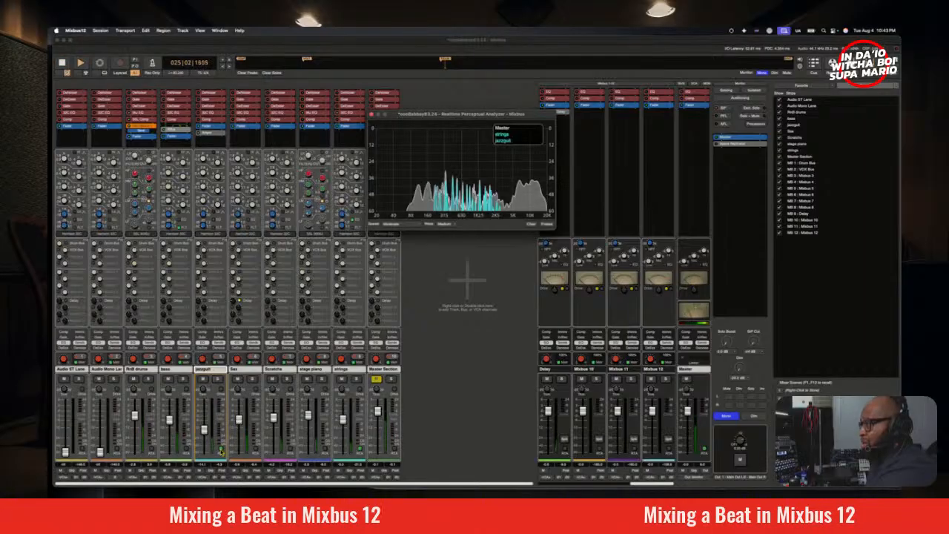
click(218, 379)
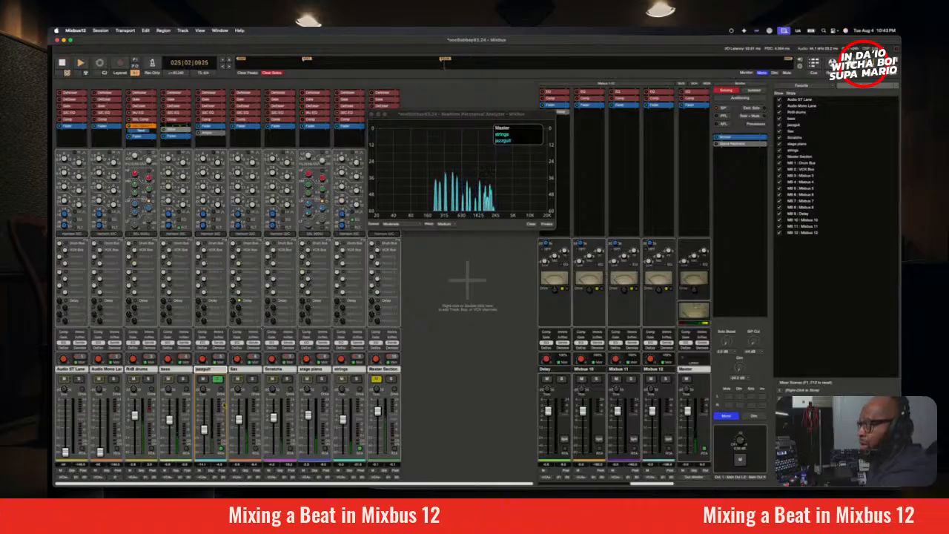
click(217, 379)
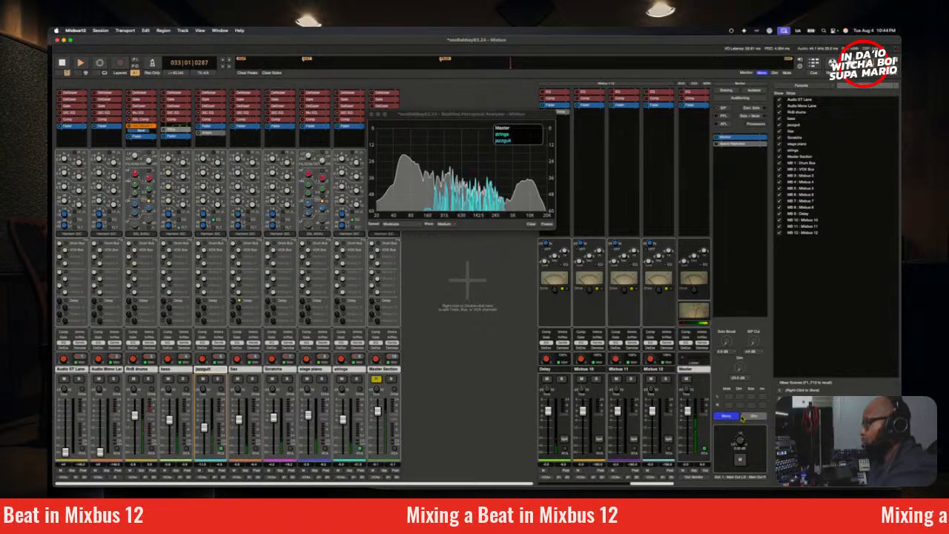
Step: Restart playback from bar 25 and compare the mix with mono monitoring off and with the monitor briefly dimmed
click(62, 63)
click(80, 63)
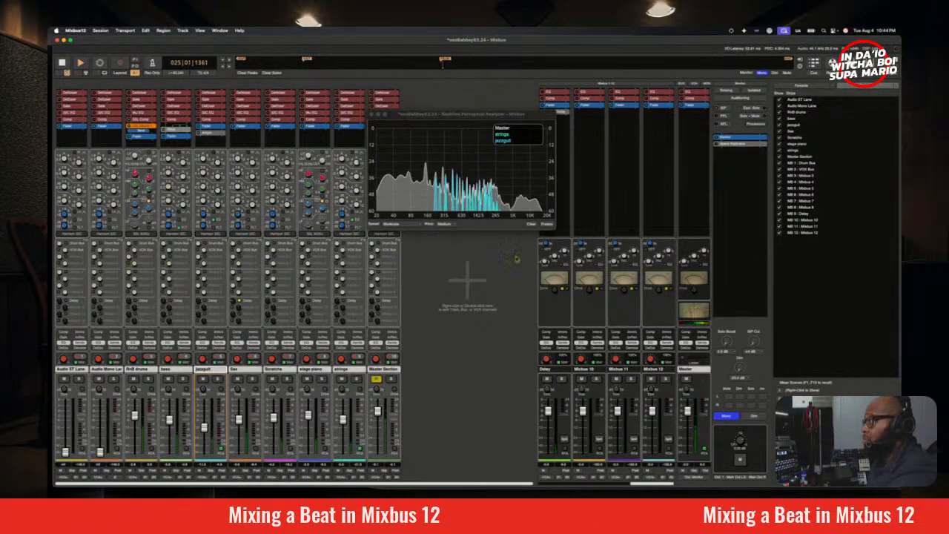
click(727, 417)
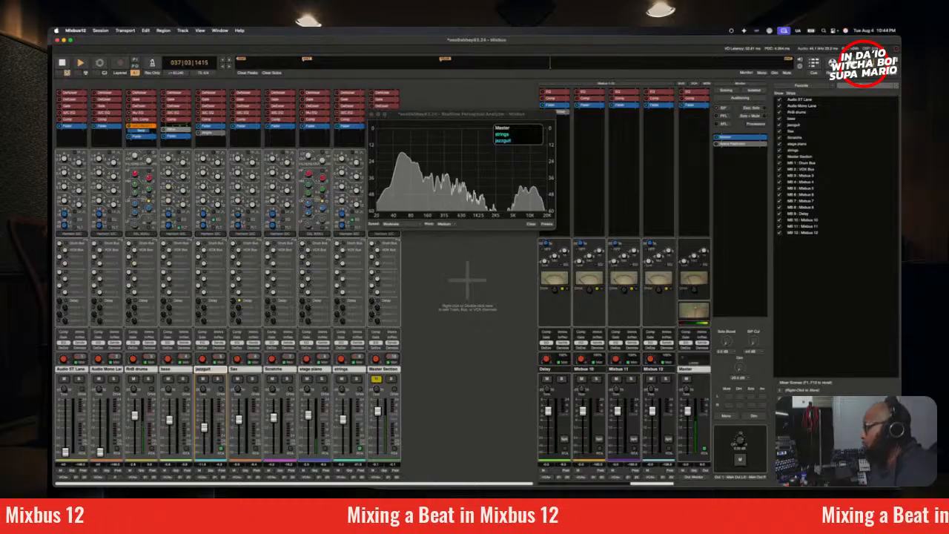
click(753, 416)
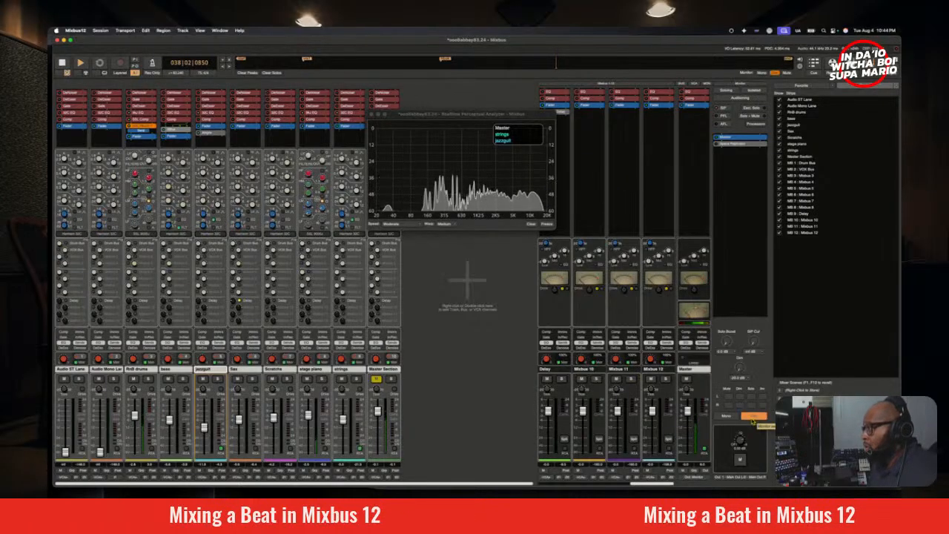
click(762, 418)
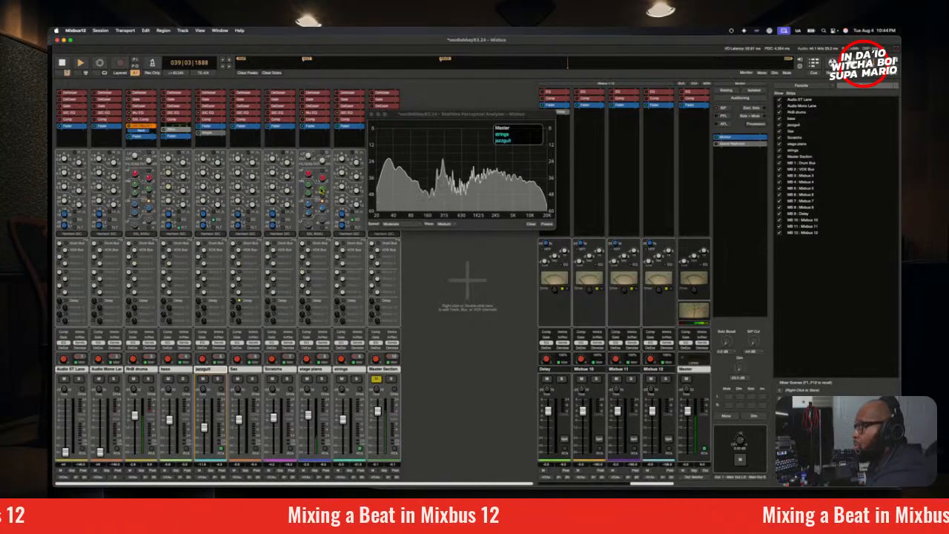
Step: Set the stage piano's high-mid EQ frequency to about 3.1 kHz and adjust that band's gain, soloing the track temporarily
drag(322, 190, 332, 248)
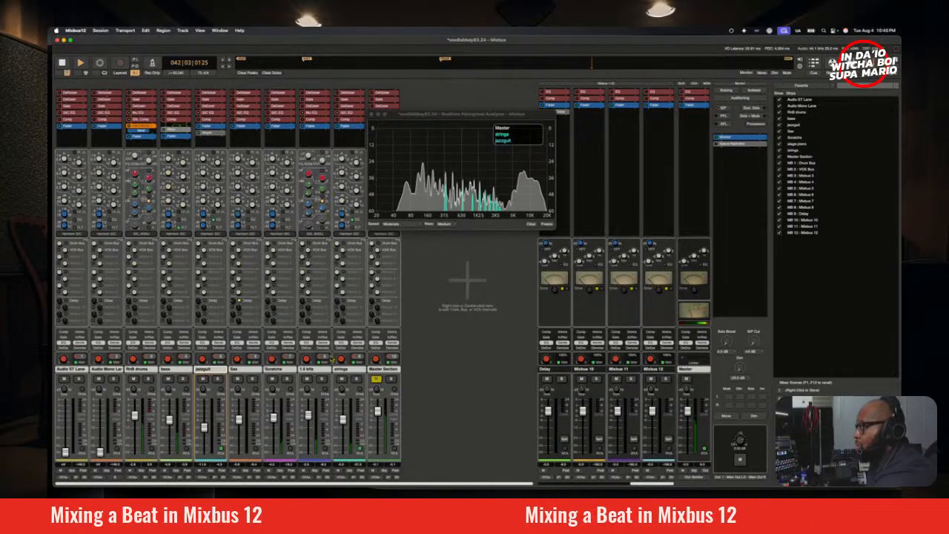
click(322, 380)
mouse_move(324, 191)
mouse_down()
mouse_move(332, 223)
mouse_move(312, 111)
mouse_move(307, 179)
mouse_move(306, 164)
mouse_move(329, 191)
mouse_move(339, 247)
mouse_move(327, 170)
mouse_move(348, 255)
mouse_move(334, 208)
mouse_up()
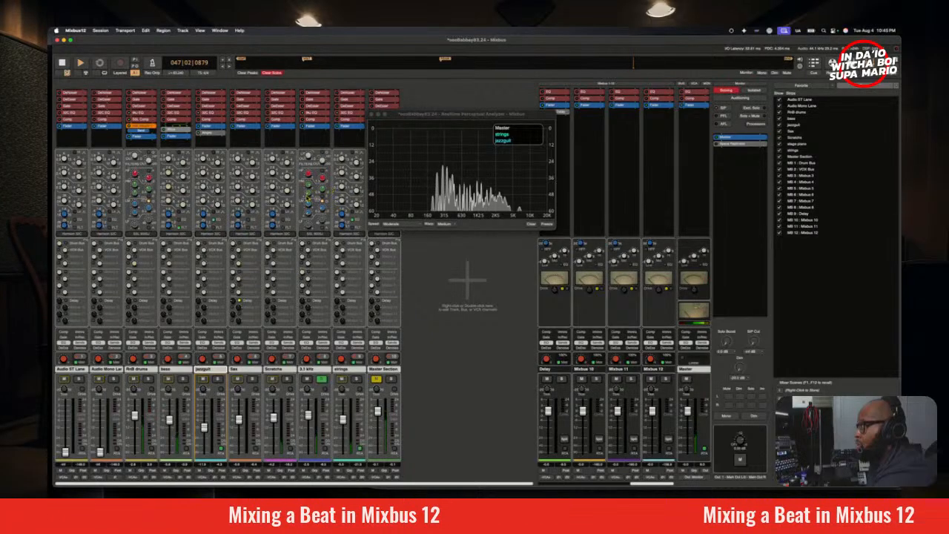
drag(309, 195, 310, 172)
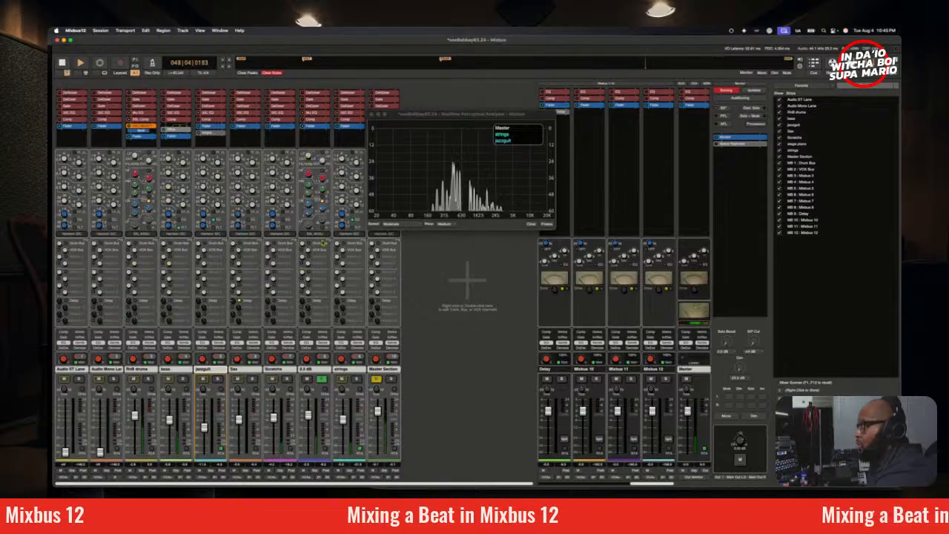
key(q)
click(322, 380)
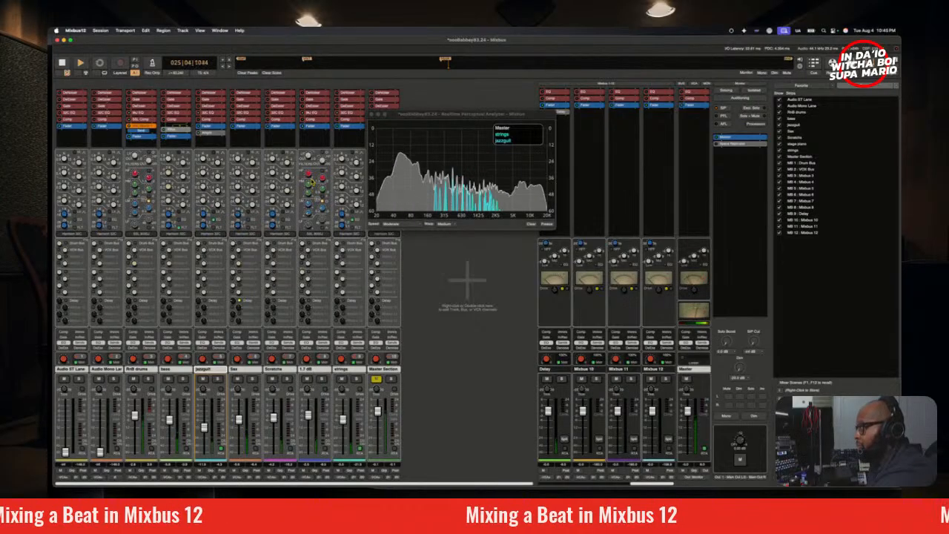
Step: Dim the monitor, restart playback from bar 25, and fine-tune the stage piano's high-mid EQ gain within the mix
click(757, 417)
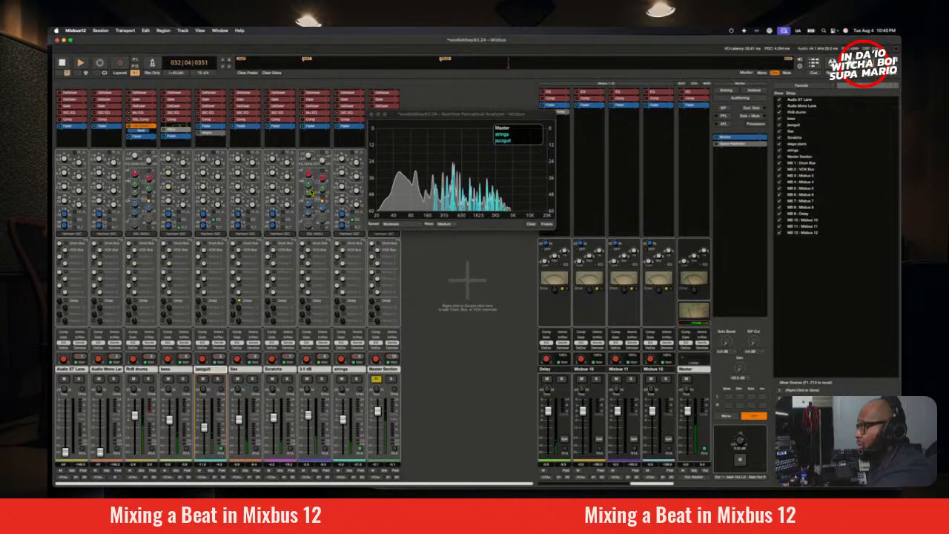
key(space)
key(space)
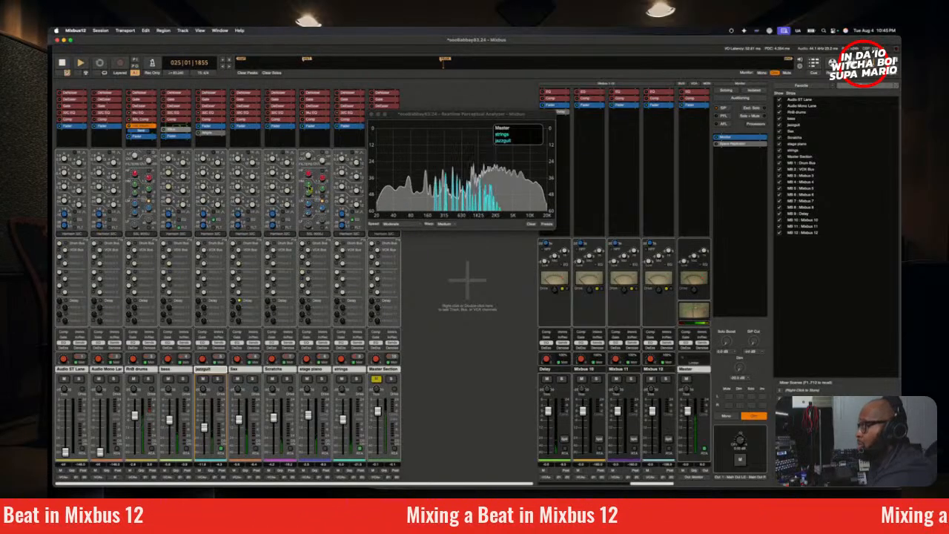
drag(310, 185, 313, 193)
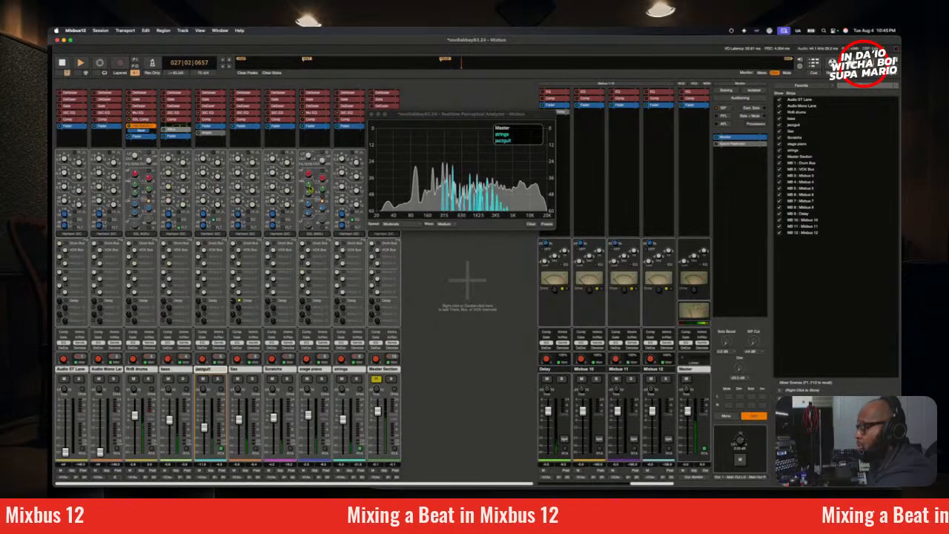
drag(310, 190, 310, 189)
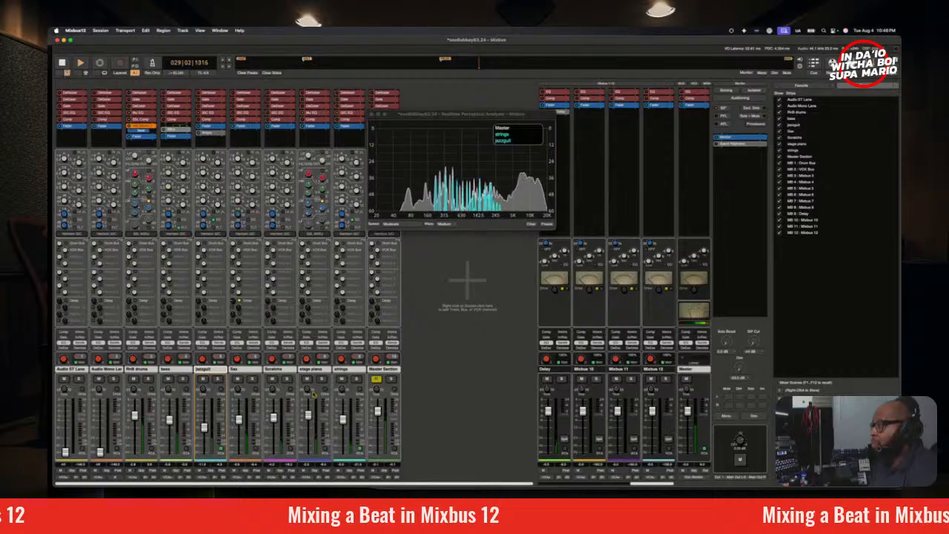
Step: Check the mix briefly in mono, and solo the stage piano temporarily to compare it with the full mix
click(730, 417)
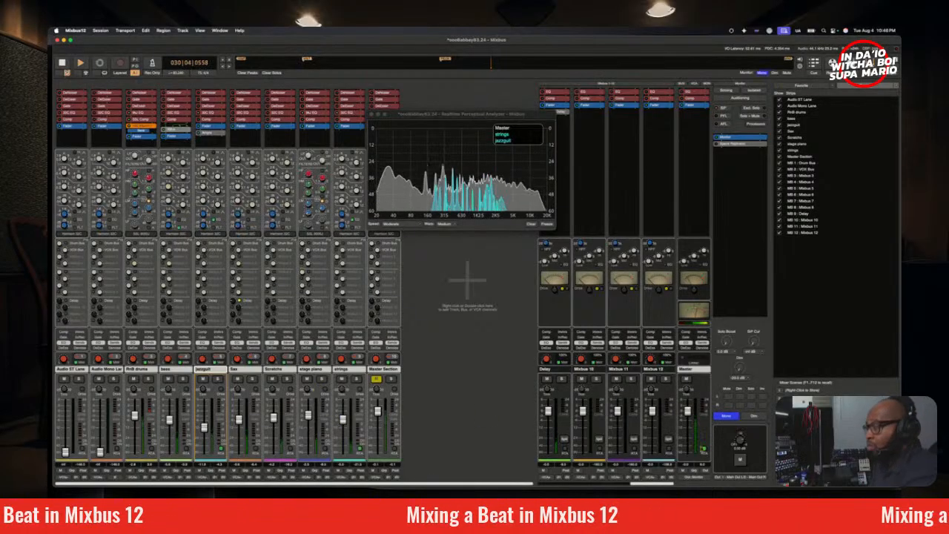
click(730, 417)
click(322, 379)
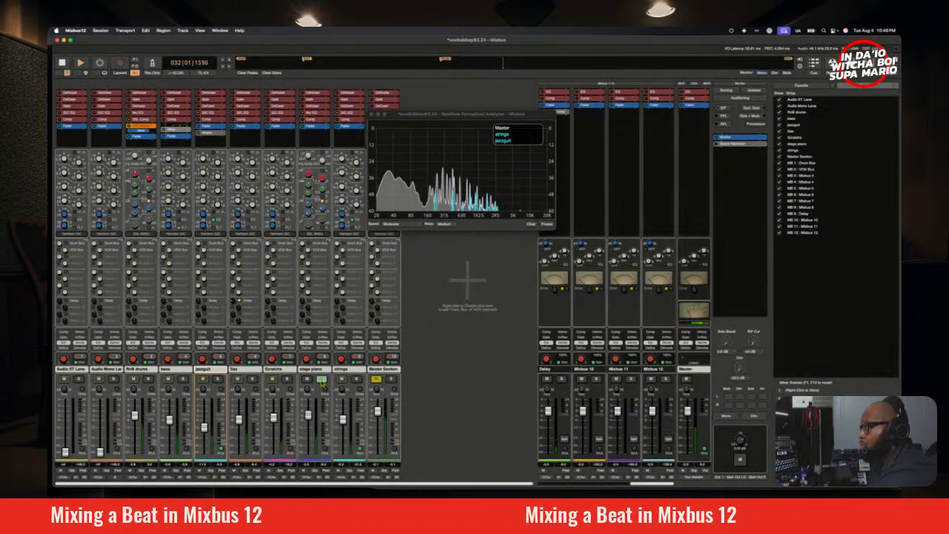
click(322, 380)
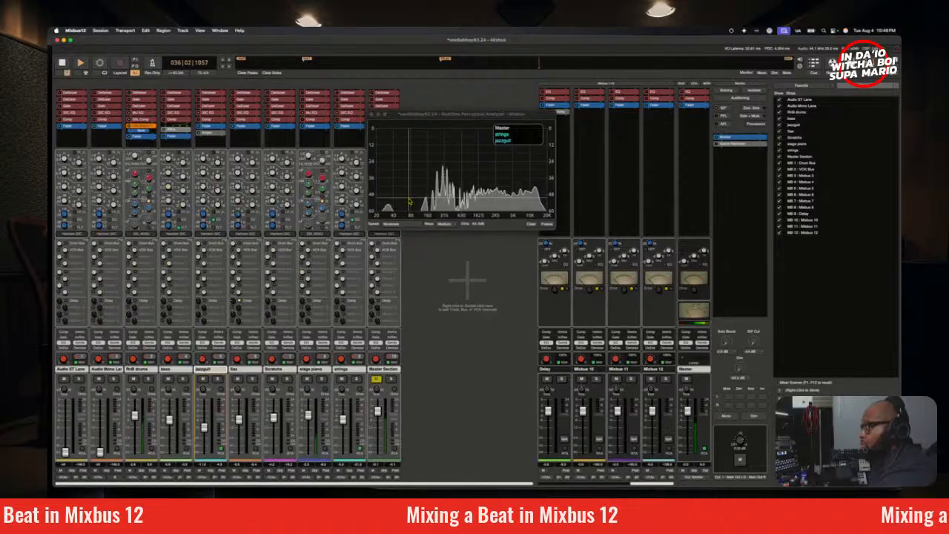
Step: Show the stage piano instead of jazzguit in the spectrum analyzer, and solo it temporarily to compare spectra
click(326, 449)
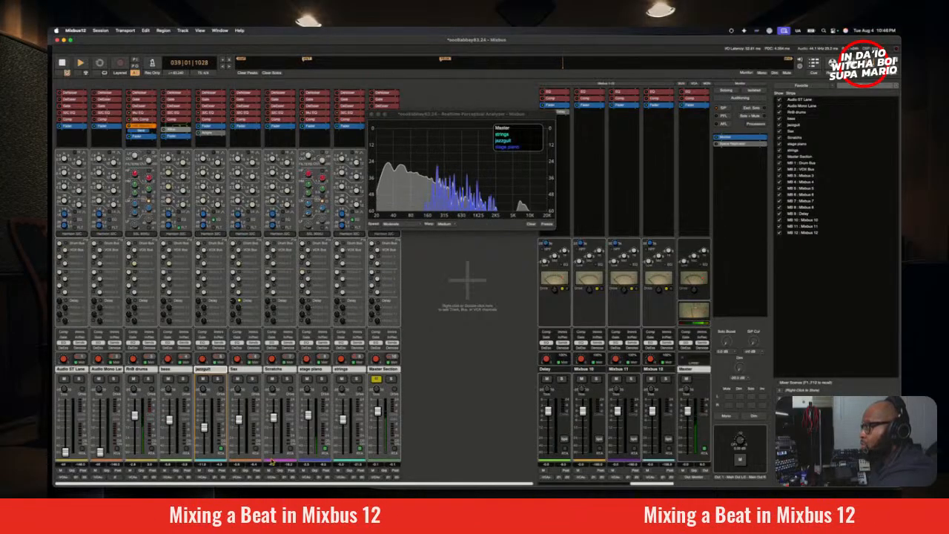
click(220, 450)
click(321, 379)
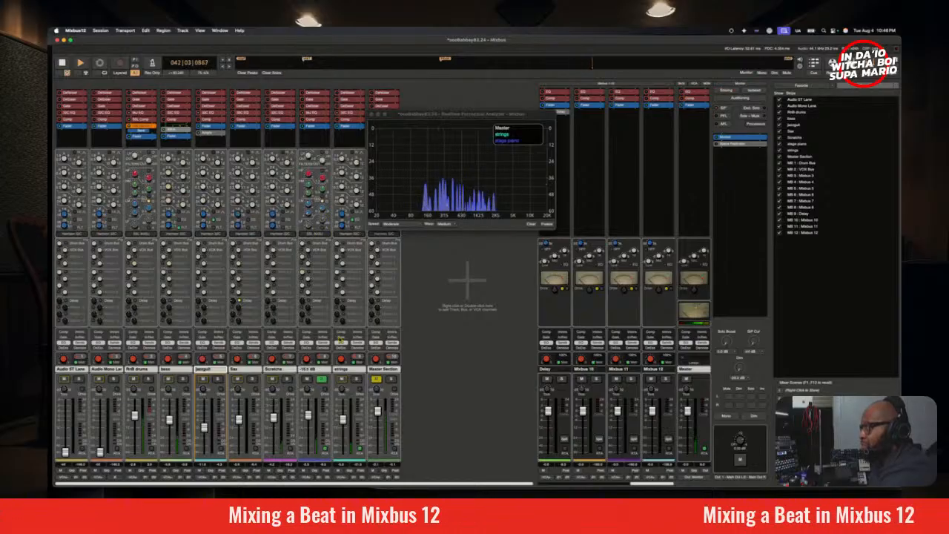
click(321, 380)
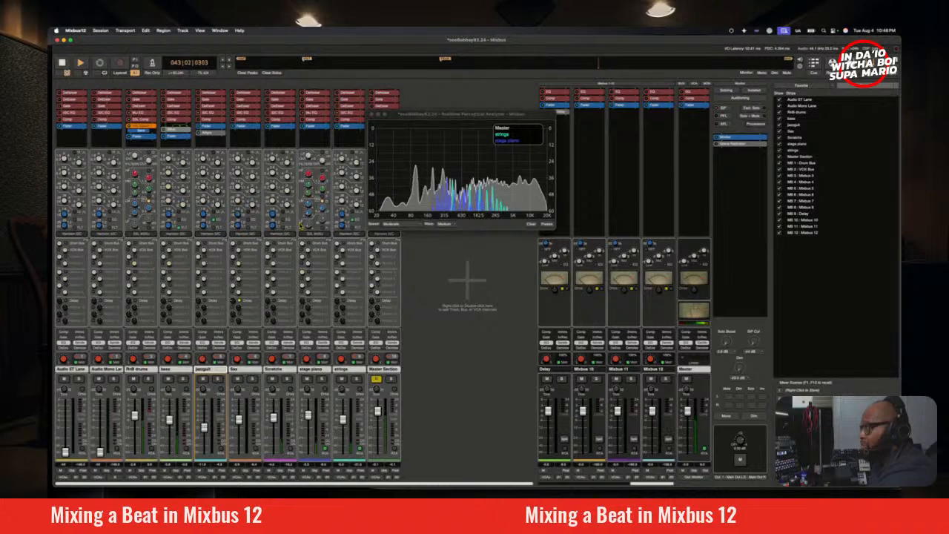
Step: Adjust the stage piano's low and high EQ controls while the full mix plays
drag(313, 214, 323, 175)
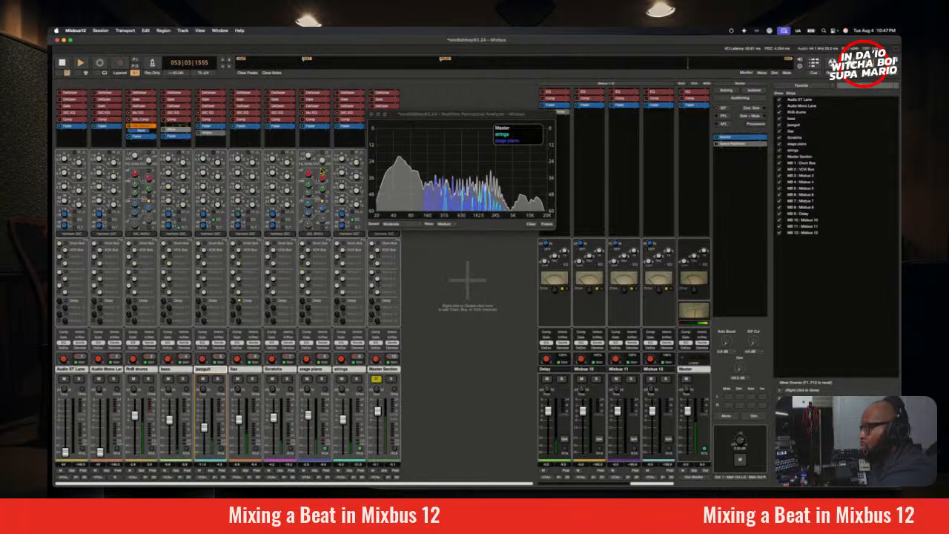
drag(322, 170, 321, 169)
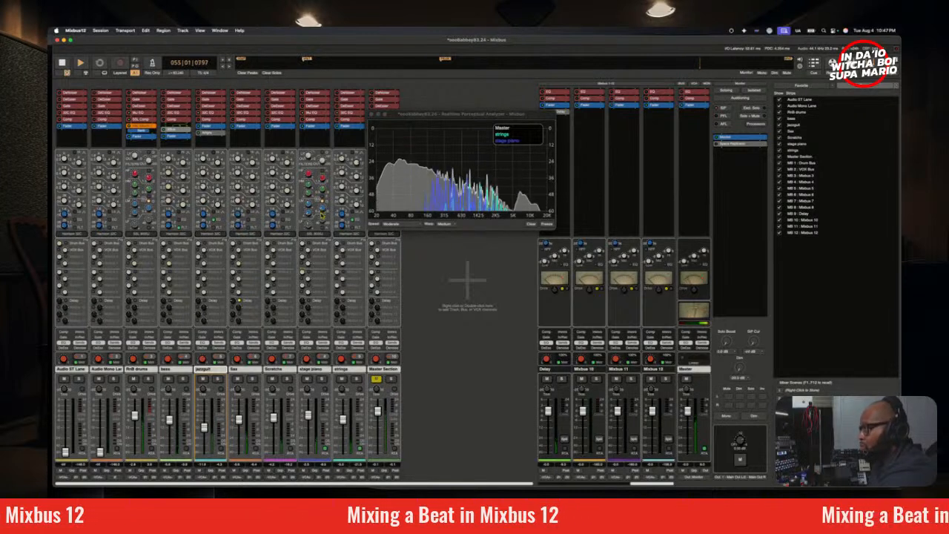
drag(310, 228, 310, 230)
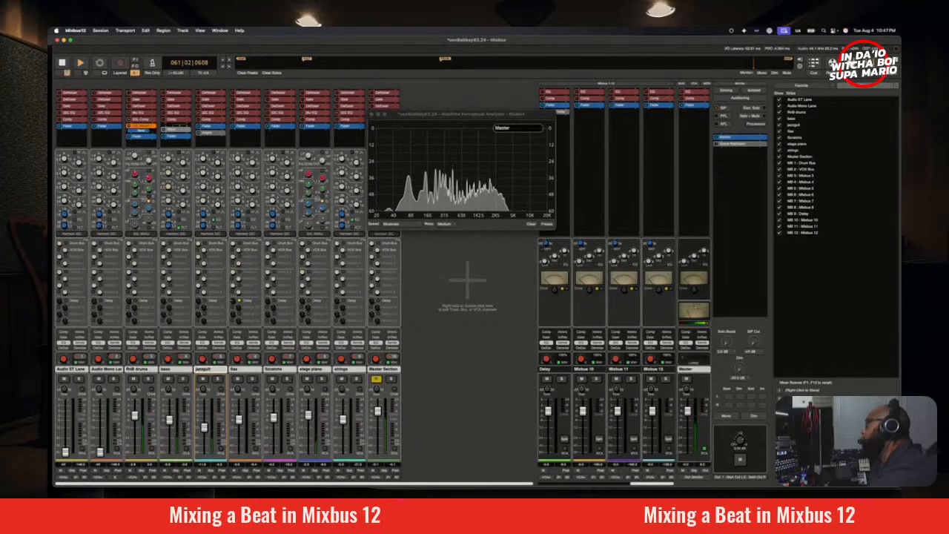
Step: Switch from the mixer to the editor, close the spectrum analyzer, and stop playback with the playhead returned to bar 25
key(alt+m)
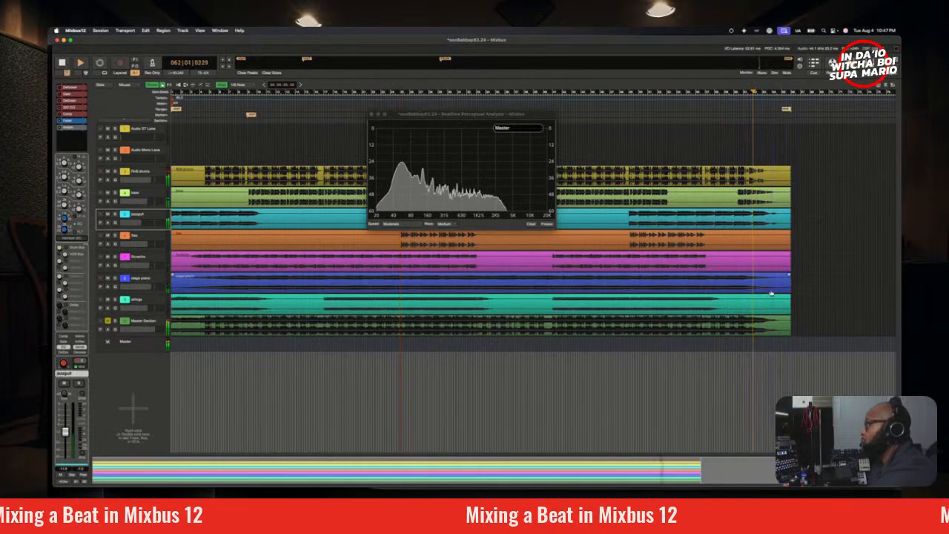
click(372, 114)
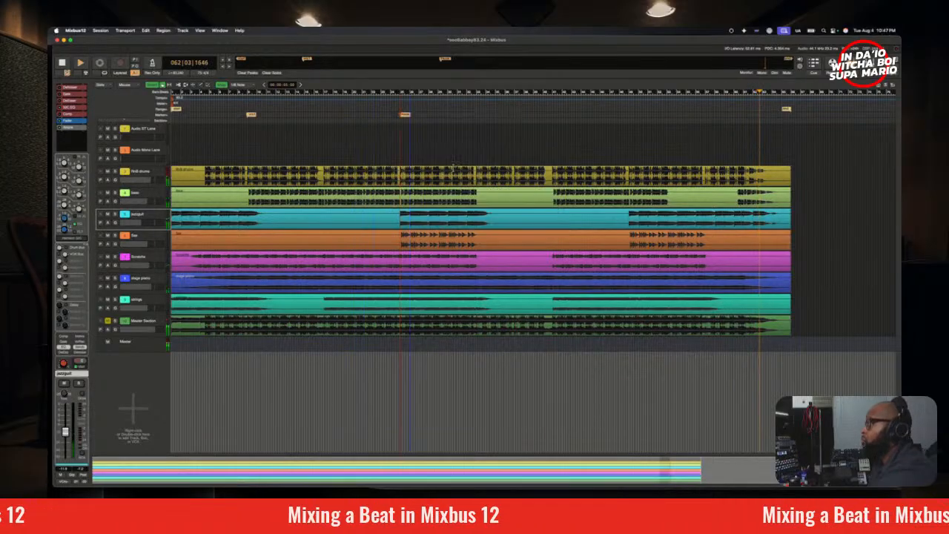
key(space)
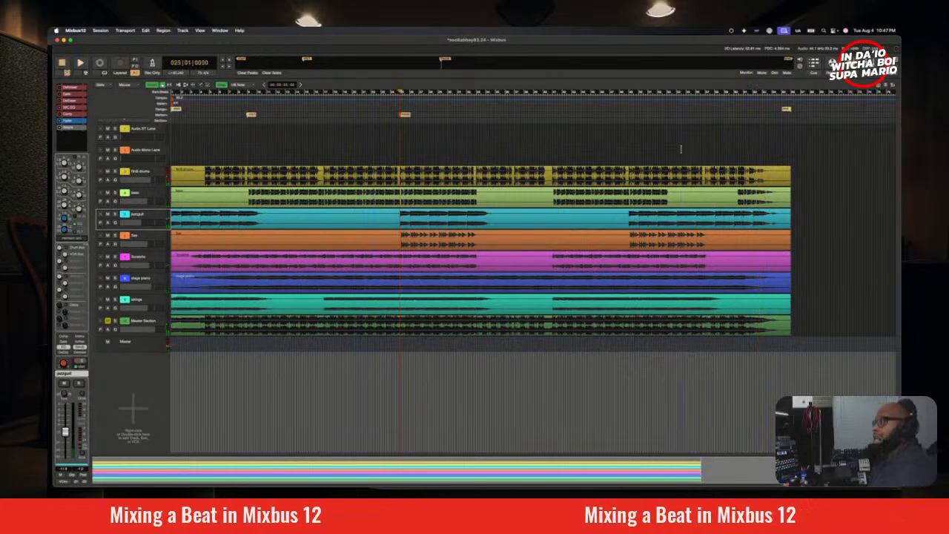
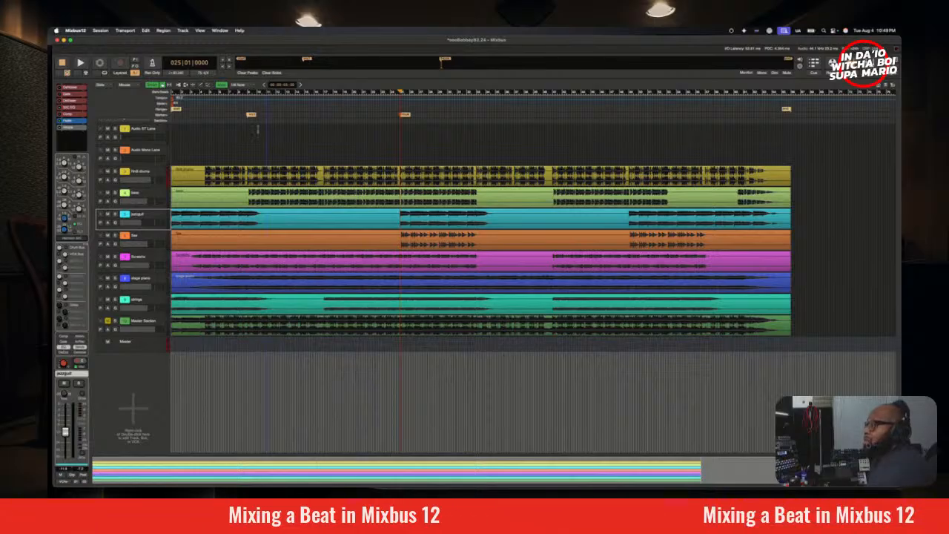
Step: Play the mix from the beginning of the session to check the overall balance
key(Home)
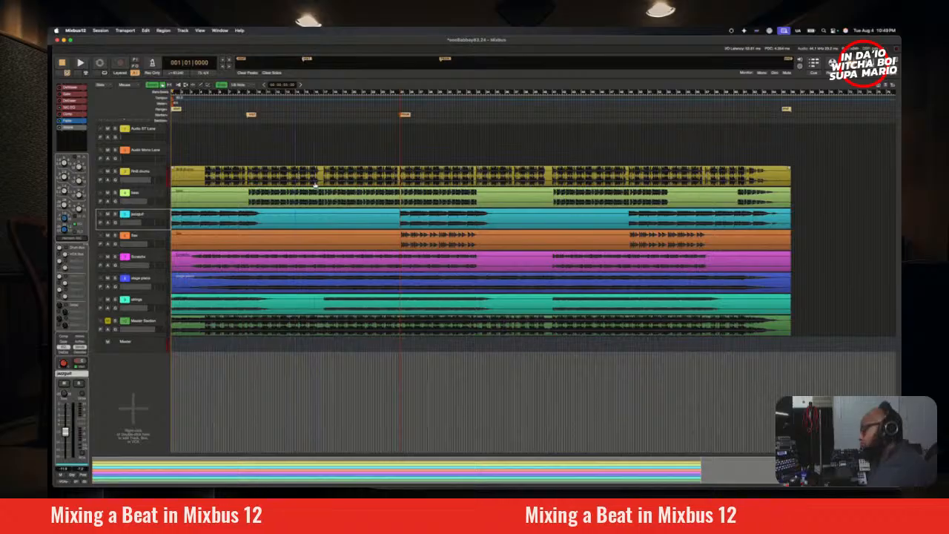
key(space)
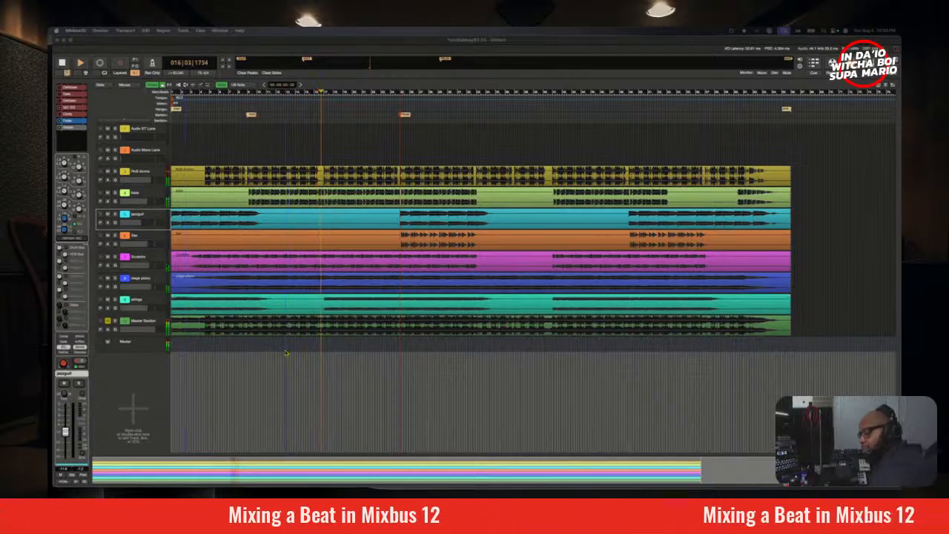
key(space)
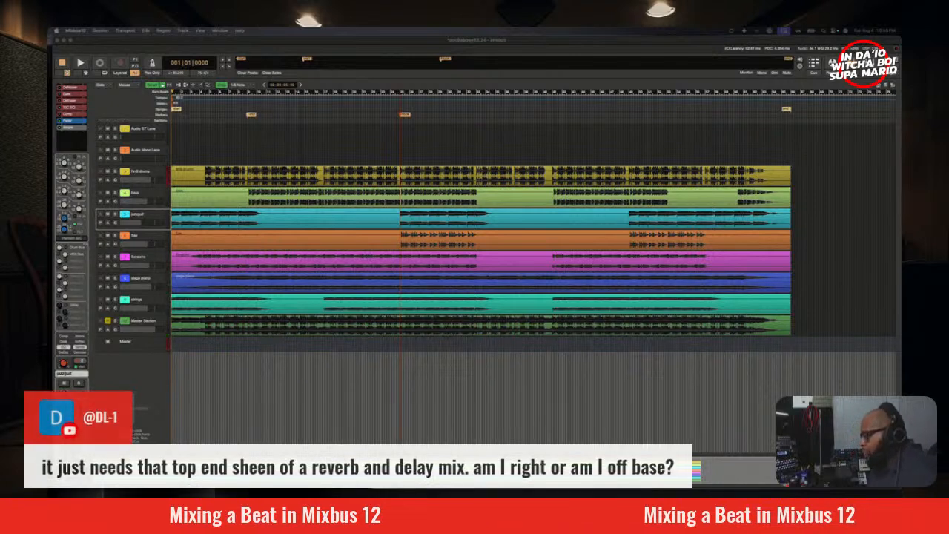
Step: Select the RnB drums track and move the playback start to bar 5, auditioning the passage briefly
click(147, 177)
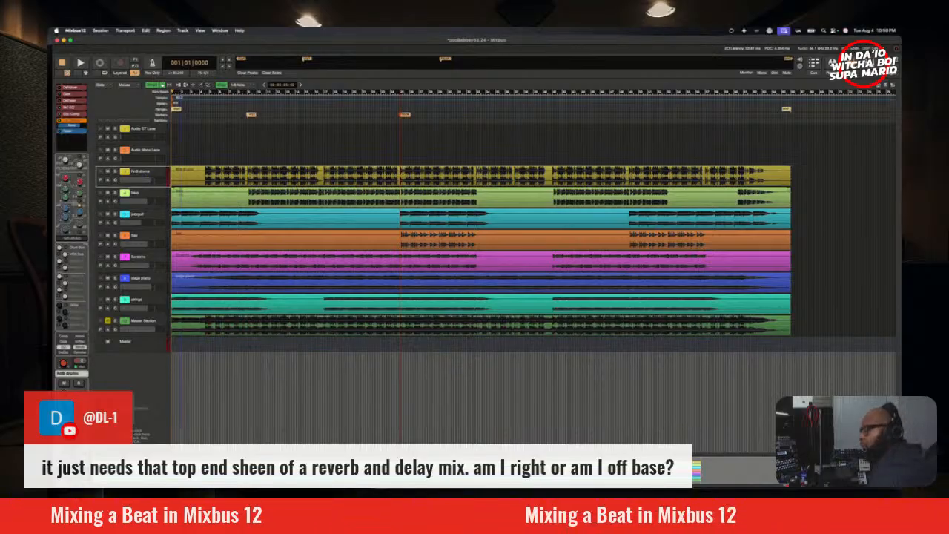
key(space)
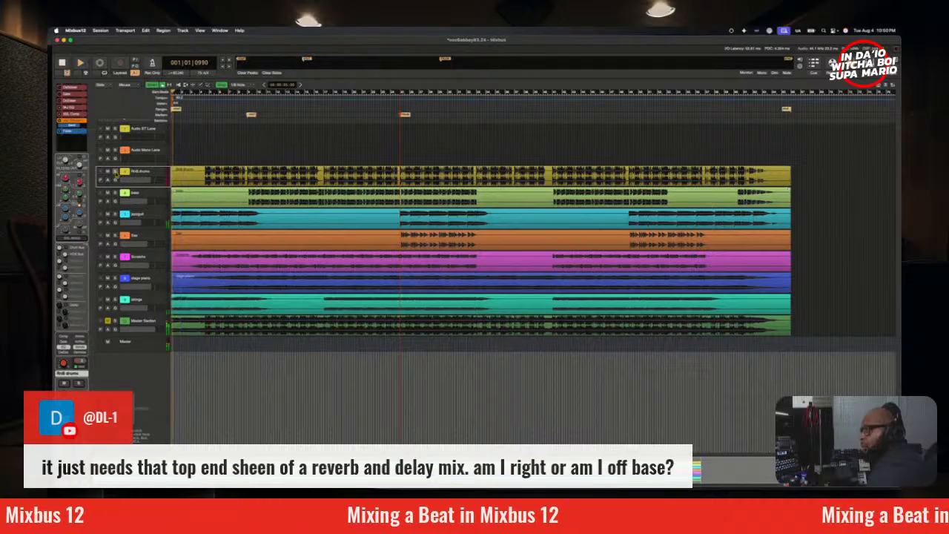
click(211, 95)
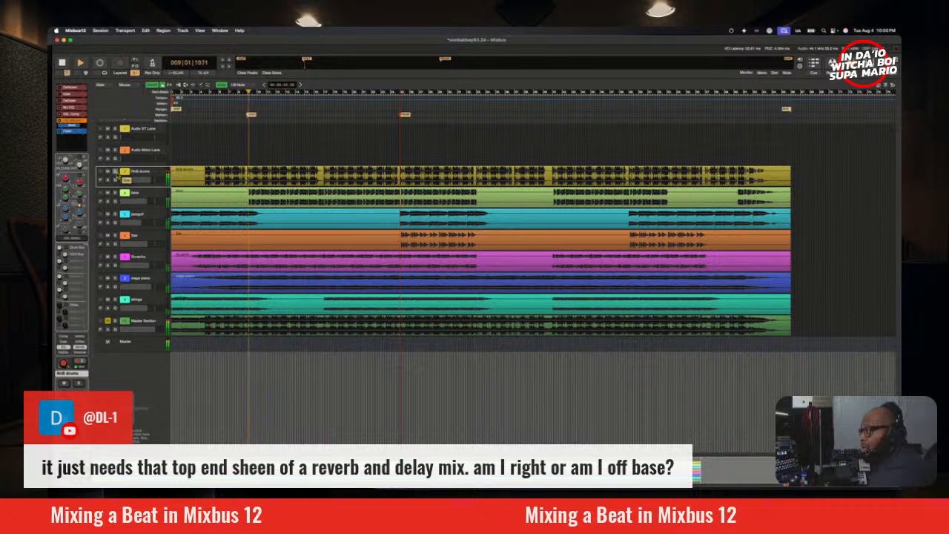
key(space)
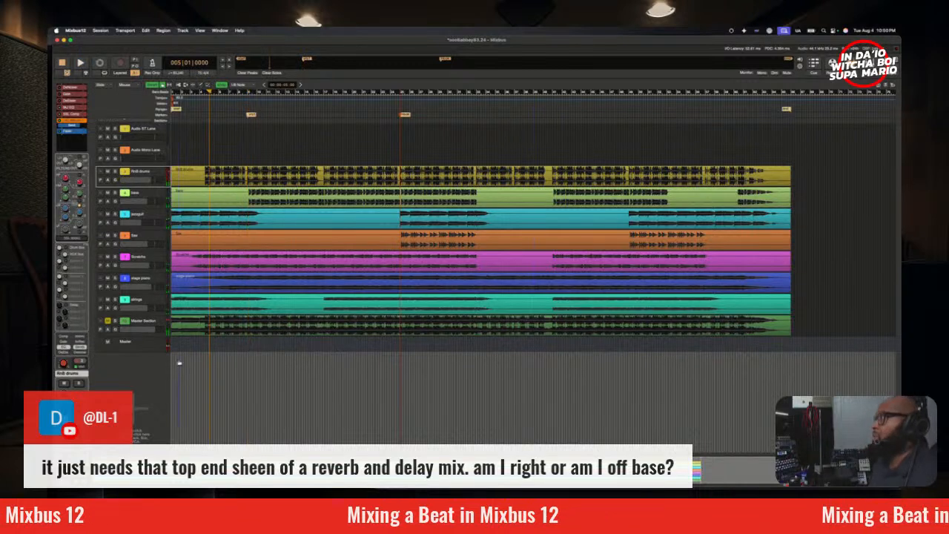
Step: Save the session and switch from the editor to the mixer
click(99, 30)
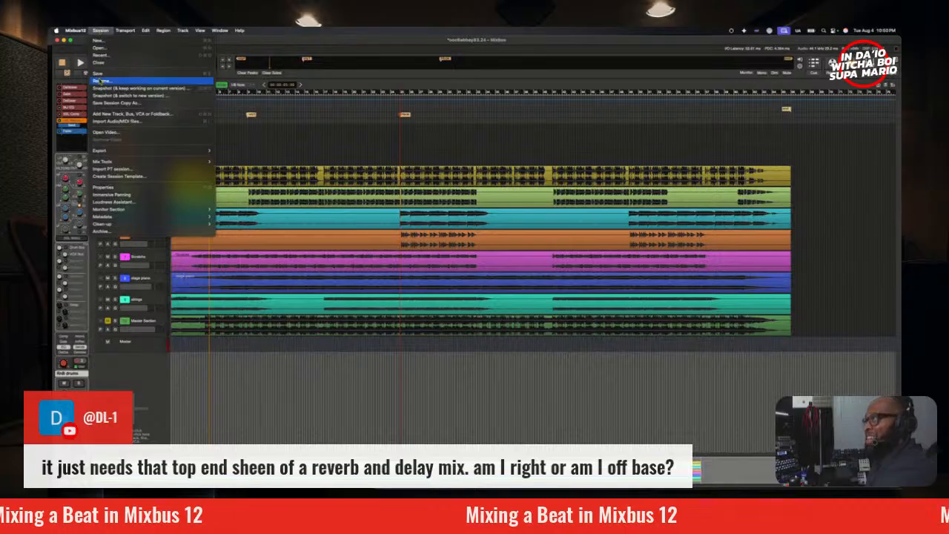
click(97, 72)
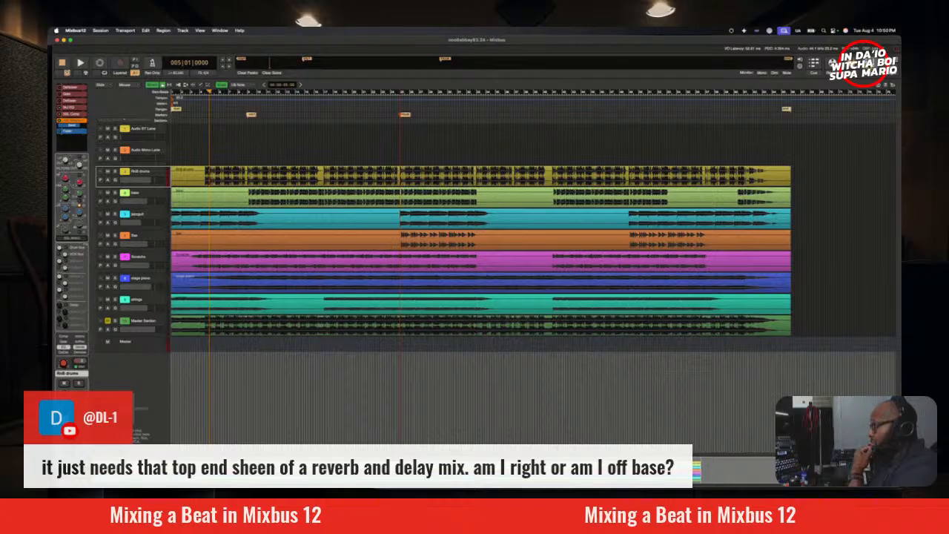
click(870, 64)
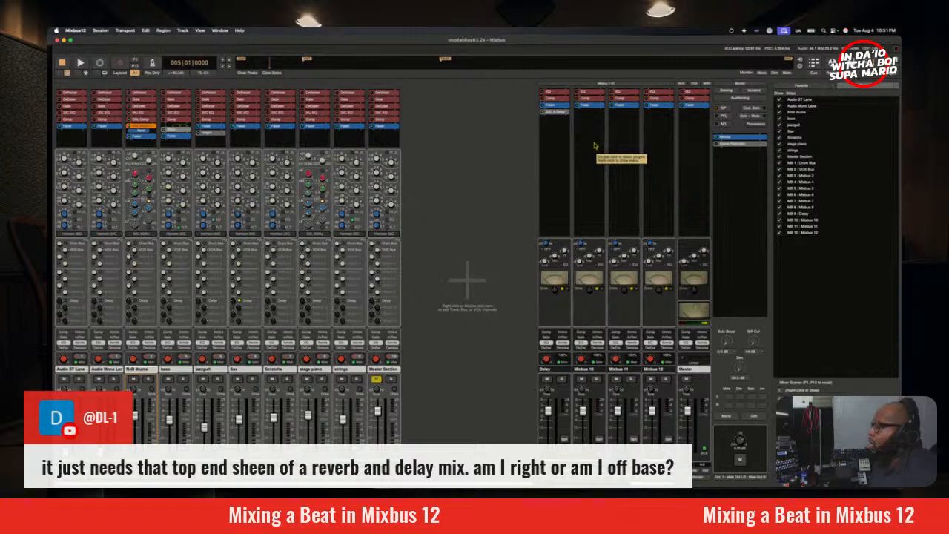
Step: Insert Plugin Alliance's bx_aura reverb on Mixbus 10 and move its window clear of the mixbus strips
right_click(595, 146)
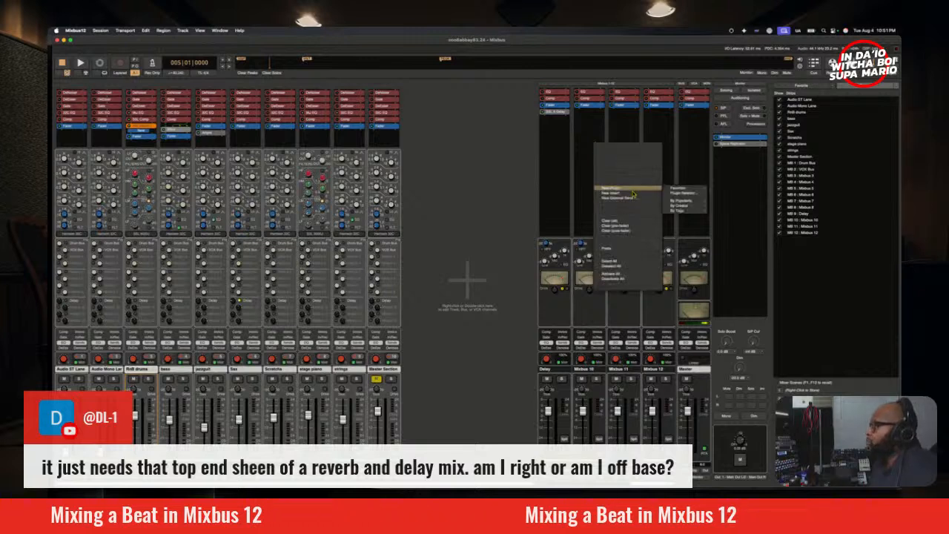
mouse_move(632, 188)
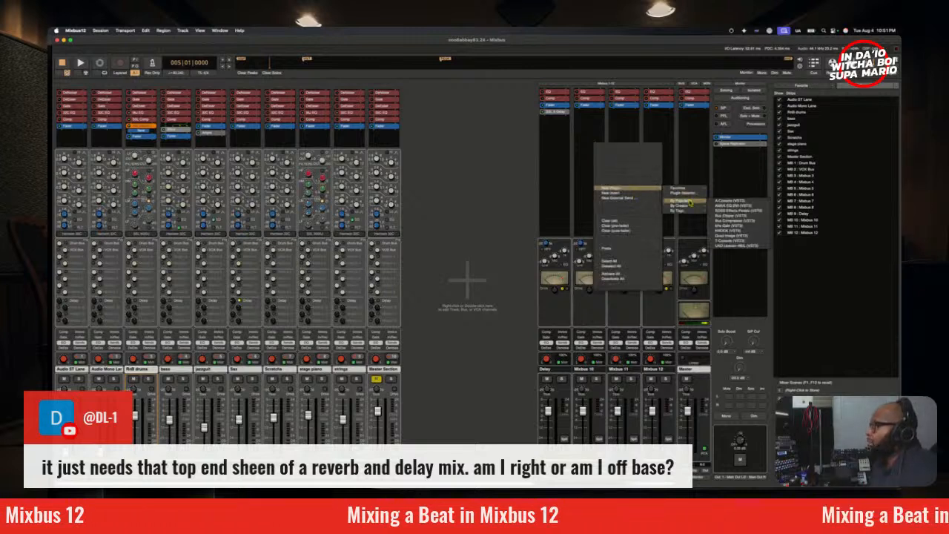
mouse_move(681, 205)
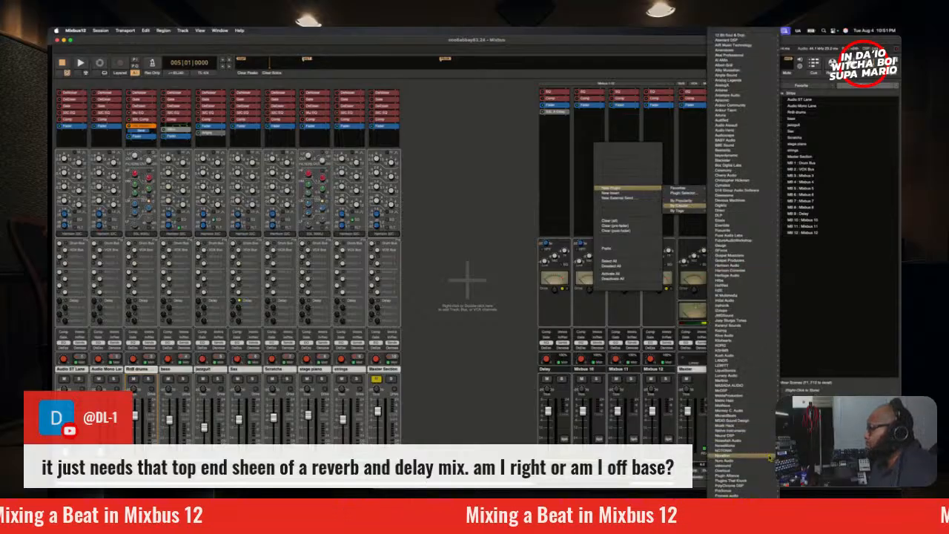
mouse_move(761, 479)
scroll(823, 259, down, 3)
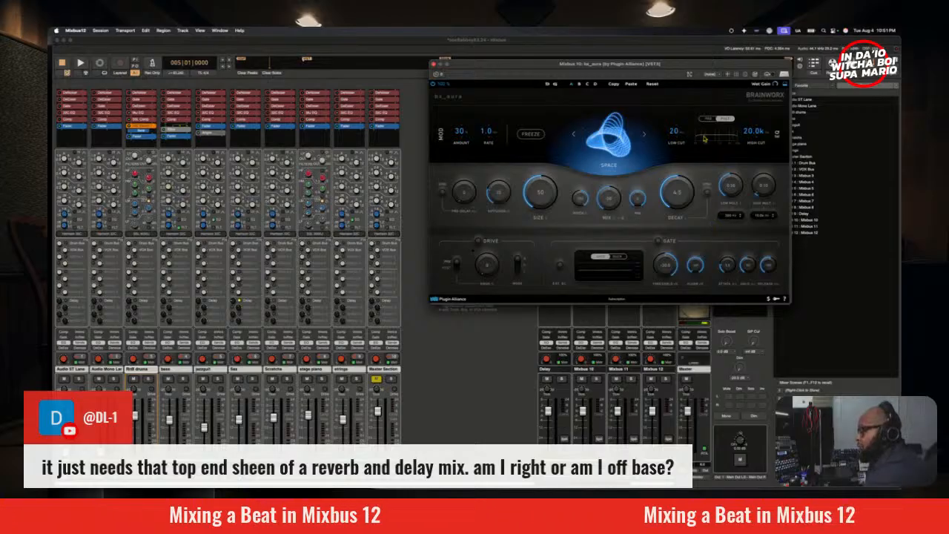
drag(687, 68, 537, 94)
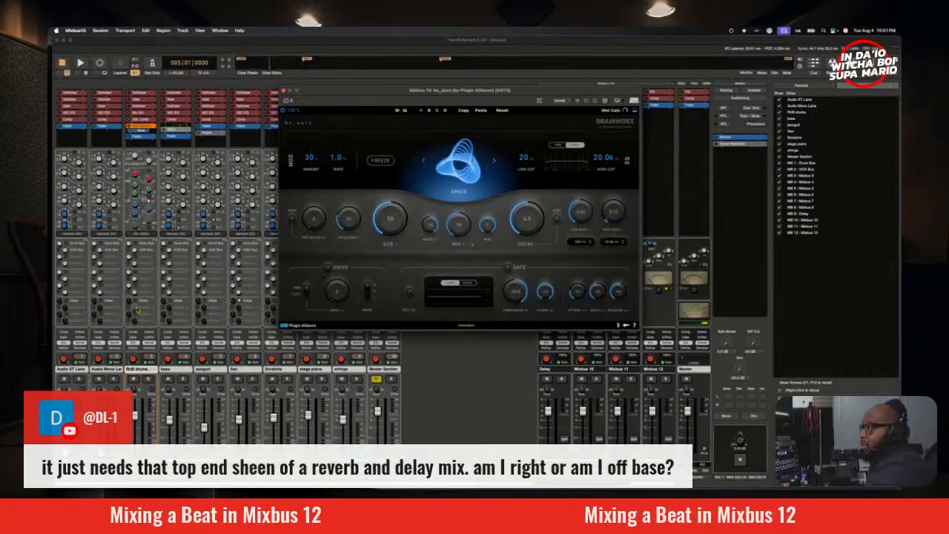
Step: Enable the RnB drums send to Mixbus 10 and set the bx_aura reverb type to Room
click(130, 308)
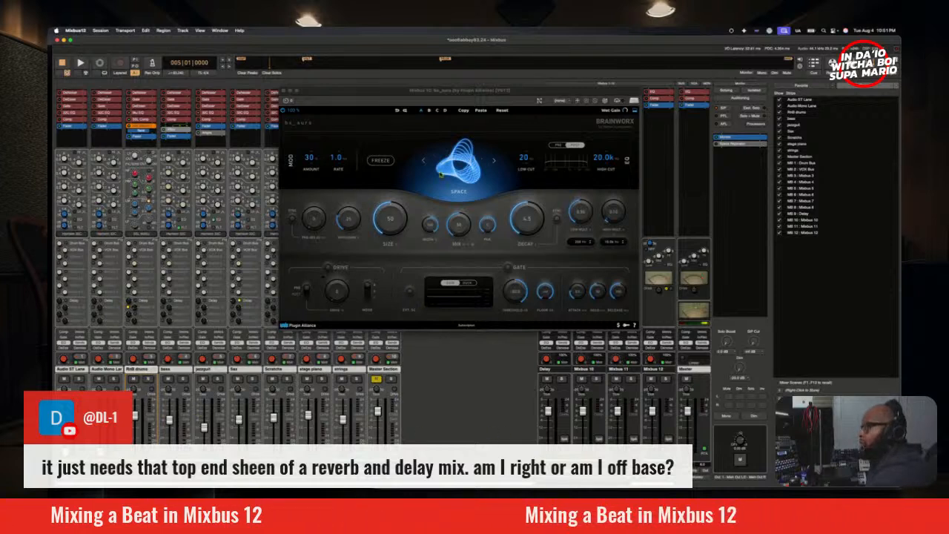
click(496, 164)
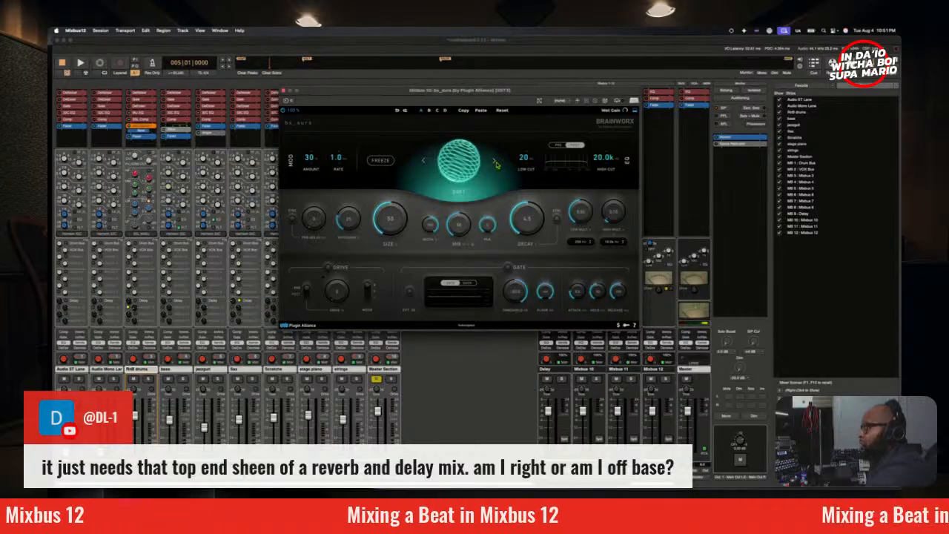
click(497, 164)
click(497, 164)
click(494, 164)
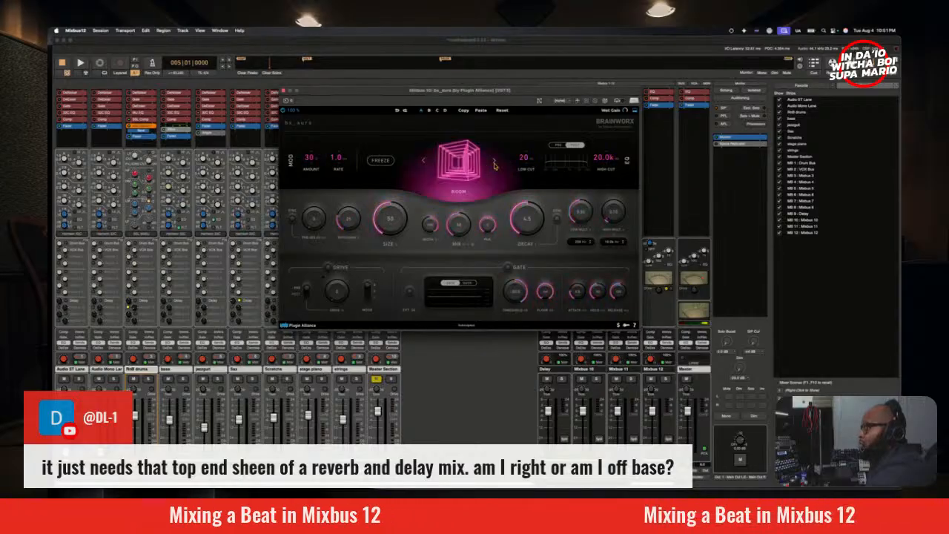
click(495, 164)
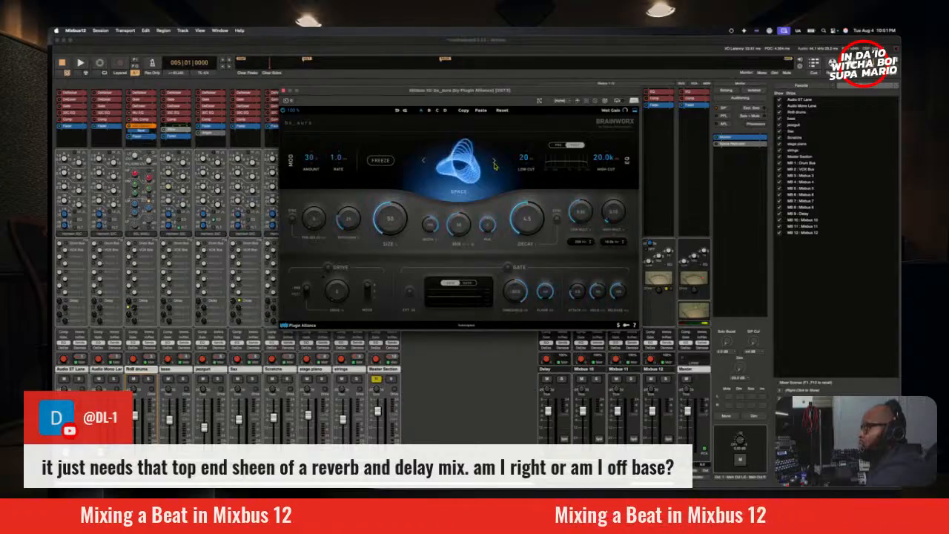
click(425, 162)
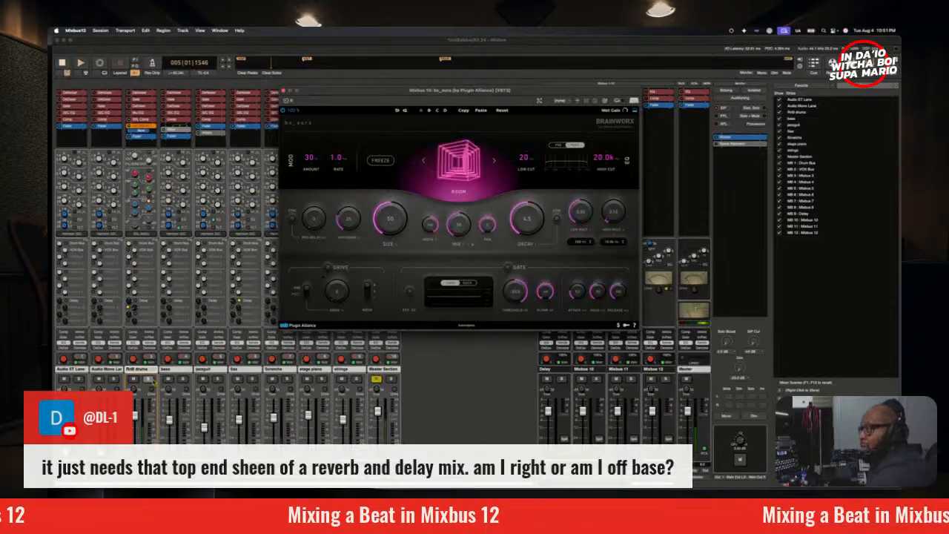
Step: Solo the RnB drums and set the reverb's low cut to 548 Hz while auditioning from bar 5
click(149, 379)
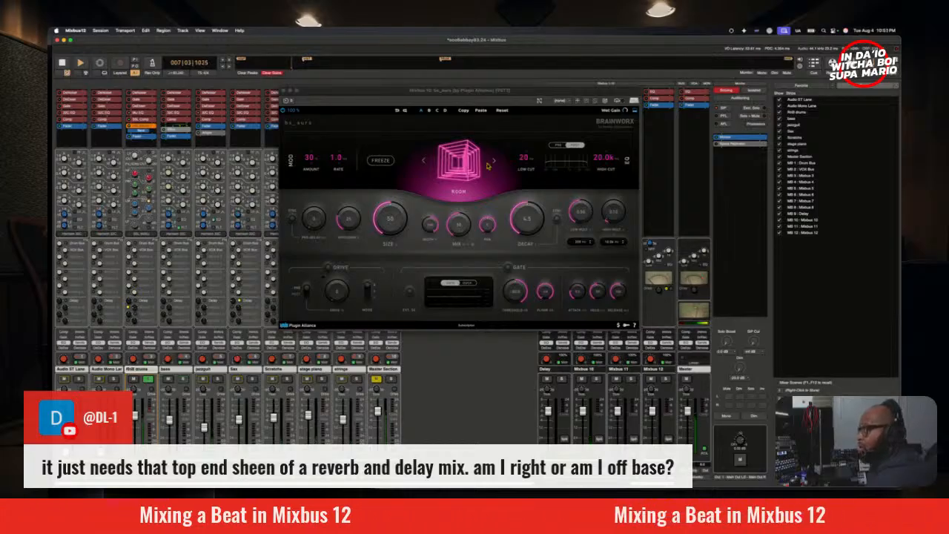
key(space)
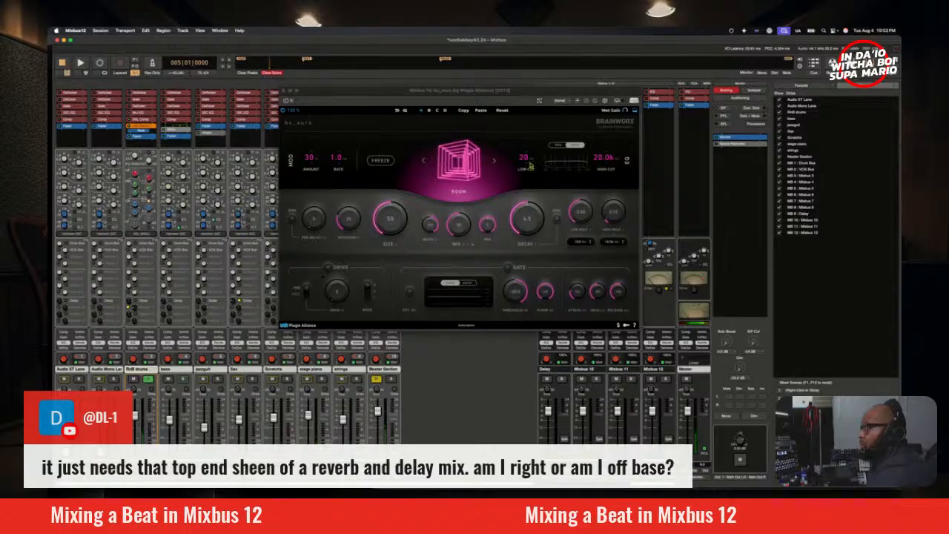
drag(530, 167, 522, 104)
key(space)
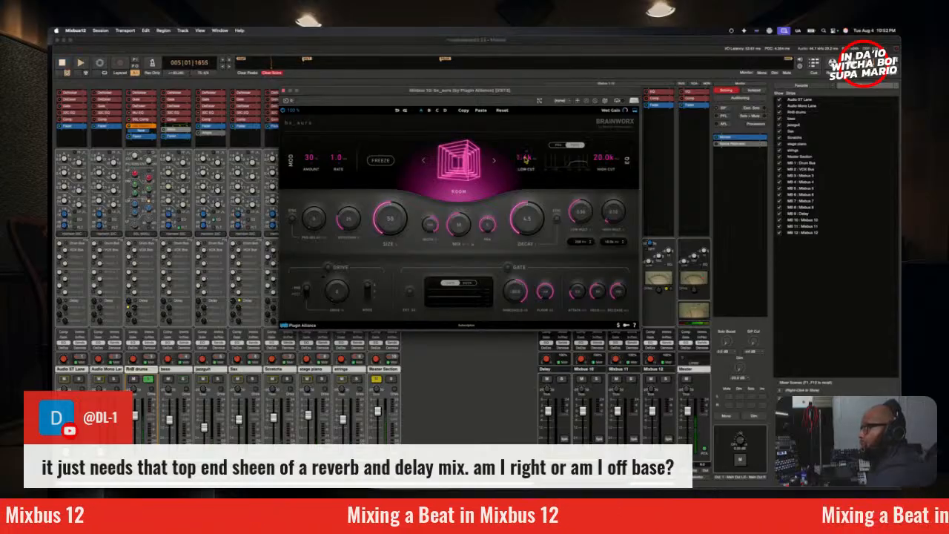
drag(525, 158, 528, 168)
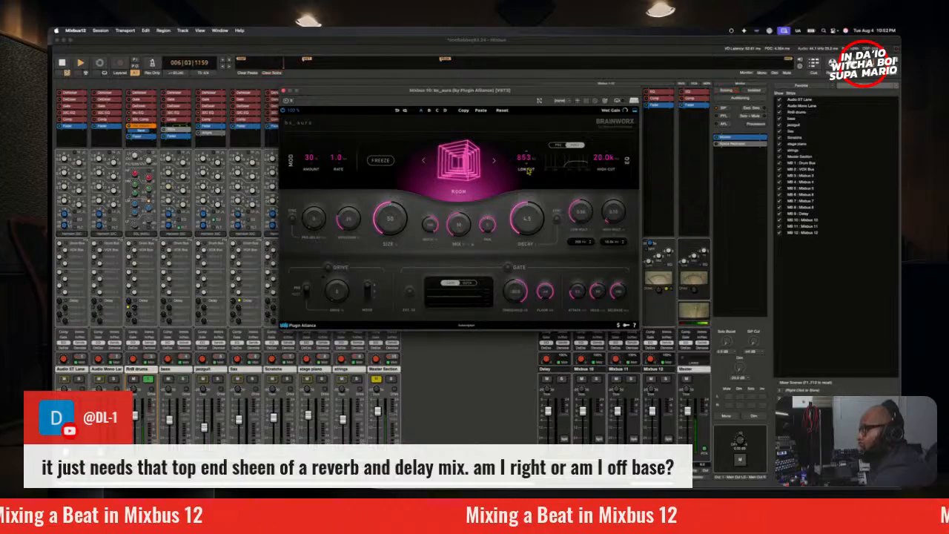
key(space)
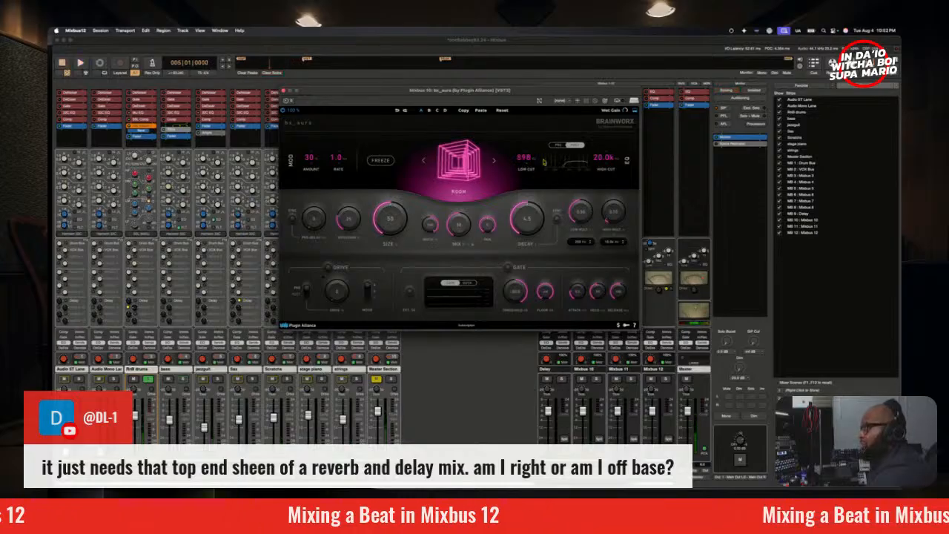
key(space)
drag(528, 159, 527, 163)
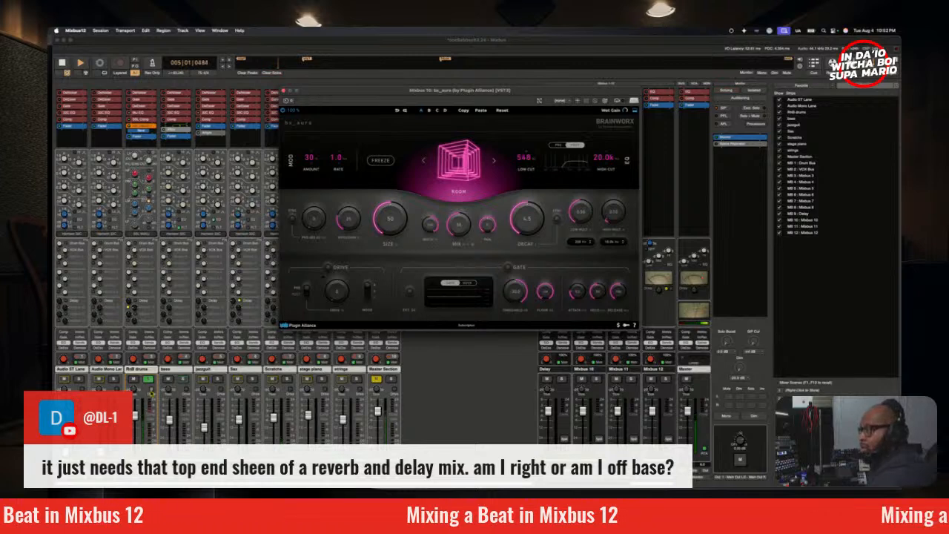
Step: Open the spectrum analyzer beside the reverb controls and audition the RnB drums with their reverb send
click(151, 393)
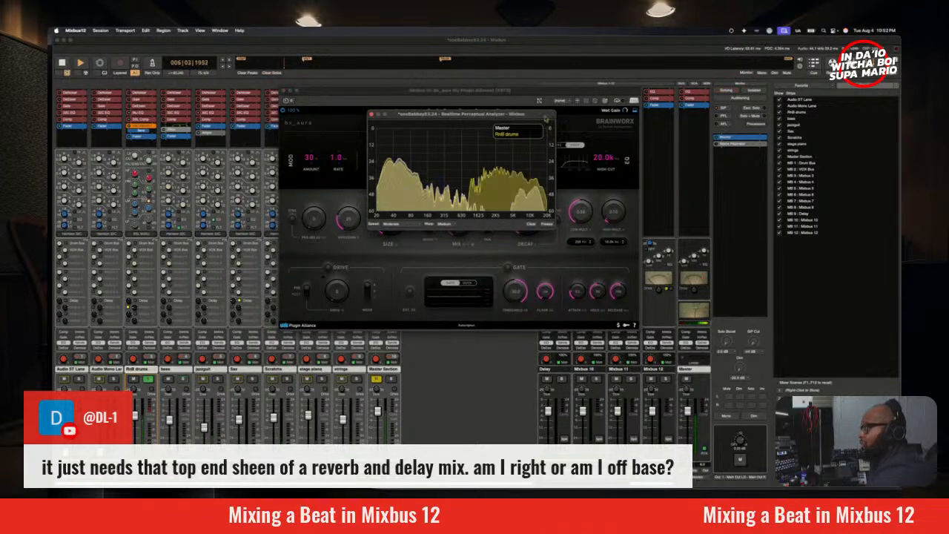
drag(542, 115, 291, 126)
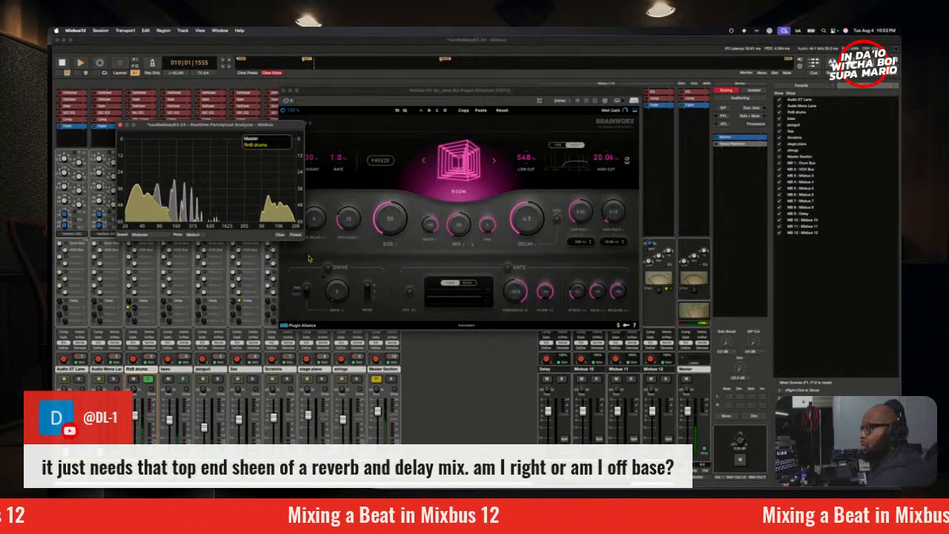
click(133, 310)
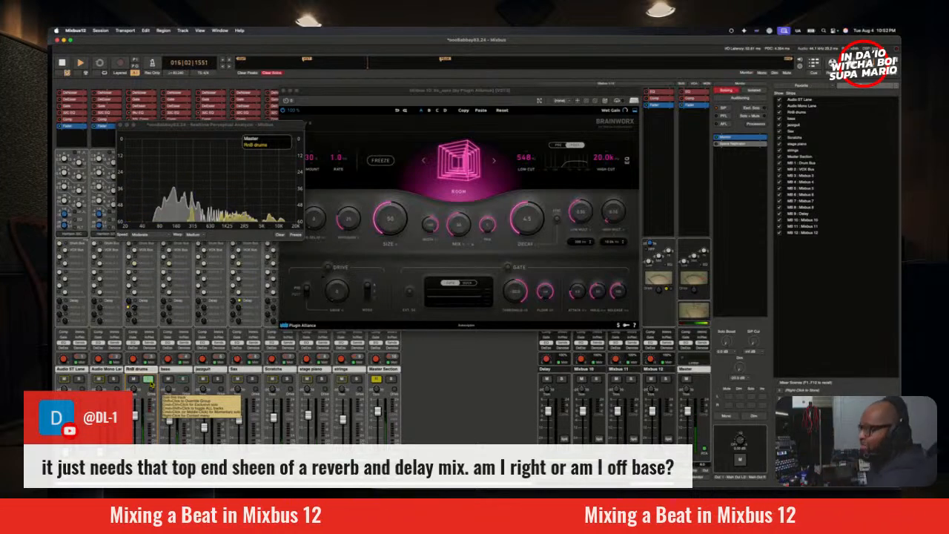
click(149, 380)
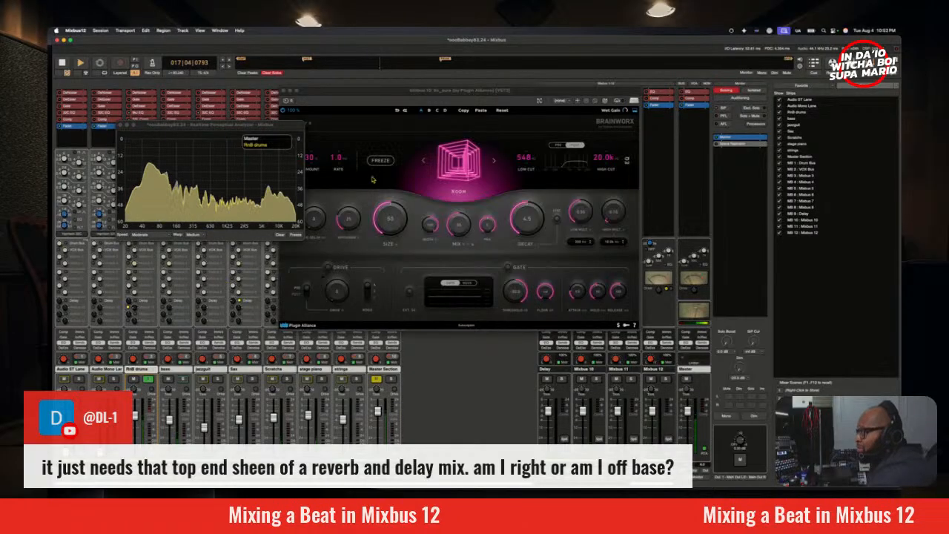
Step: Set the reverb's size to 53 and compare the RnB drums in the full mix and soloed
drag(400, 223, 399, 237)
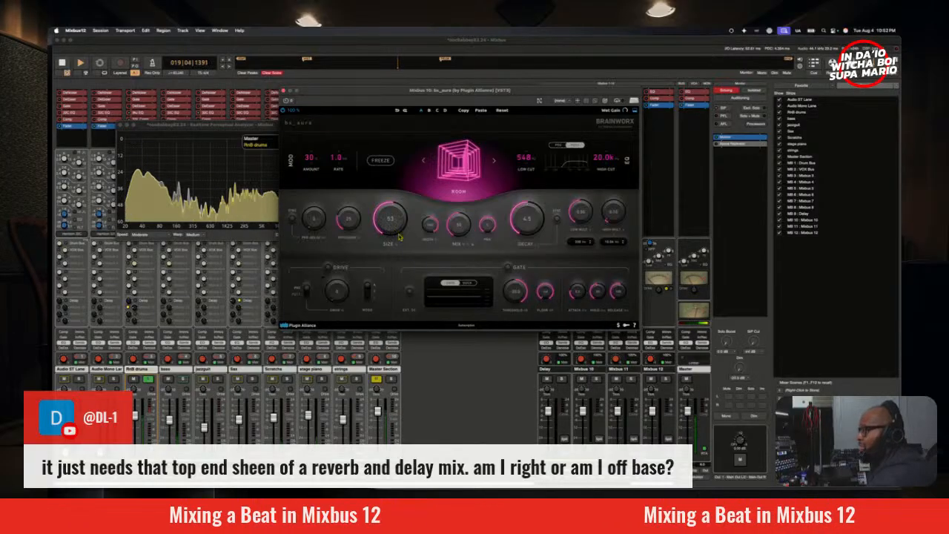
key(space)
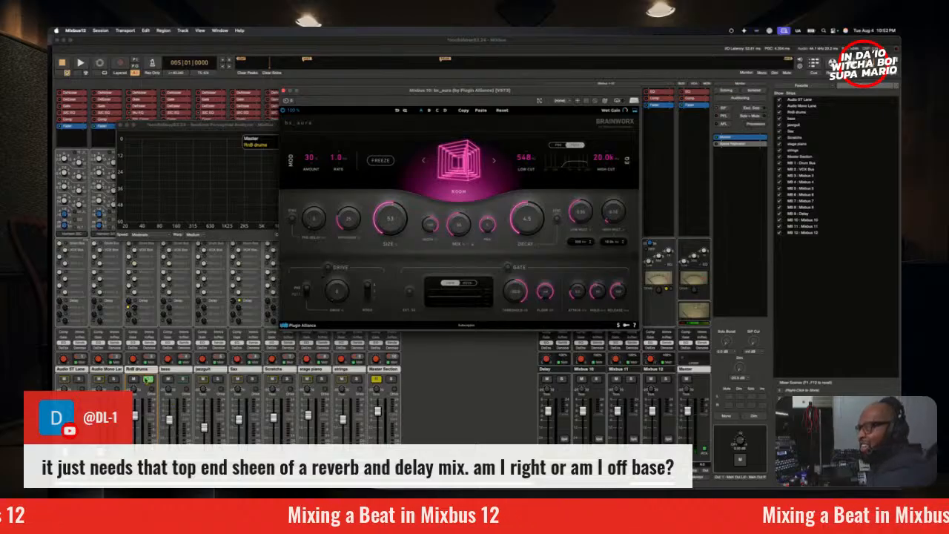
click(147, 380)
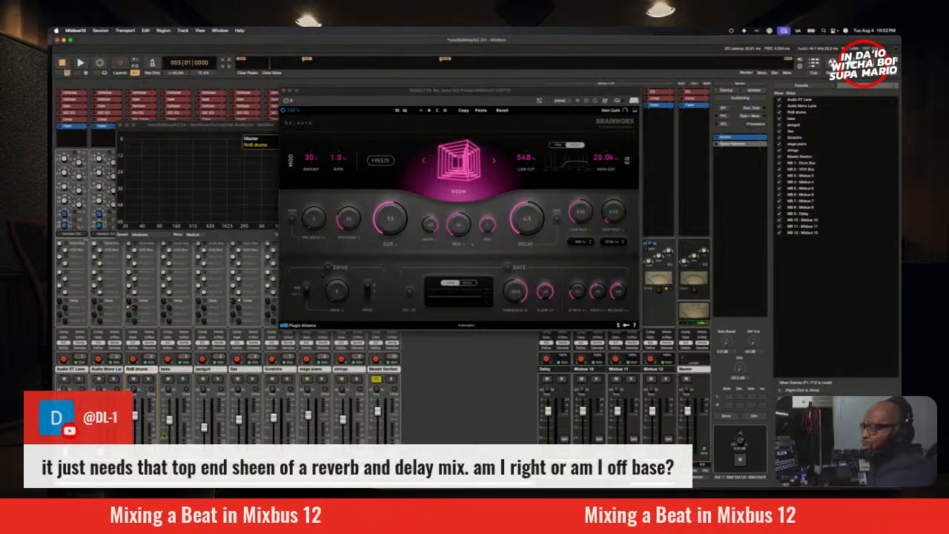
key(space)
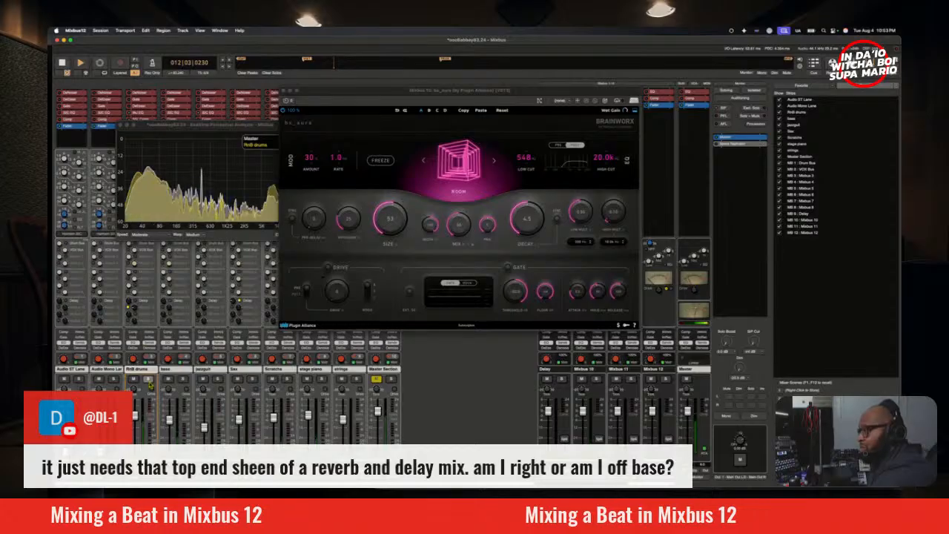
click(148, 380)
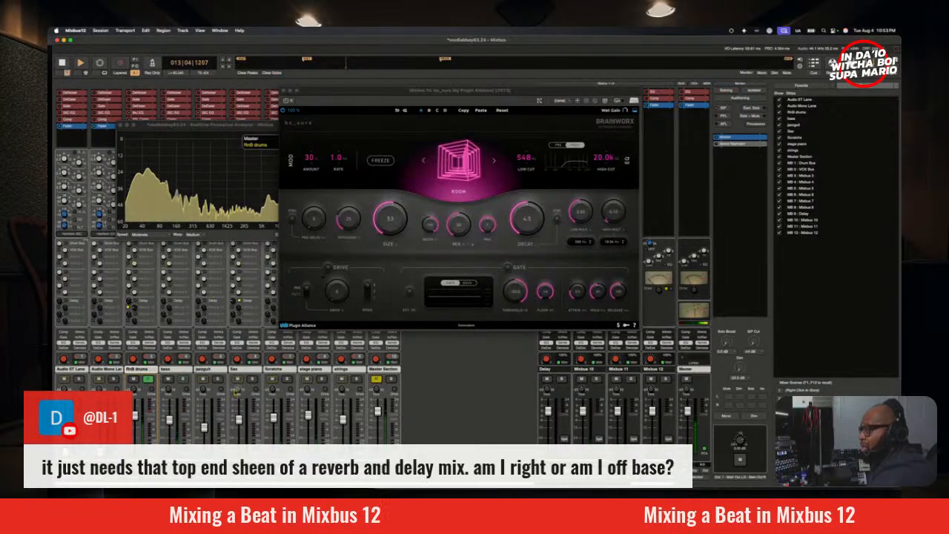
Step: Stop playback and try solo isolation on the bass alongside the soloed RnB drums
click(183, 380)
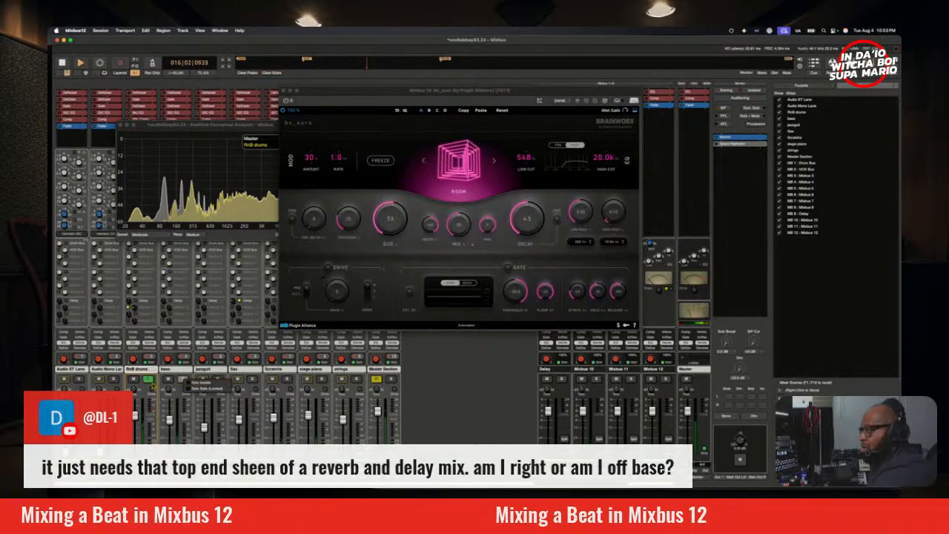
key(space)
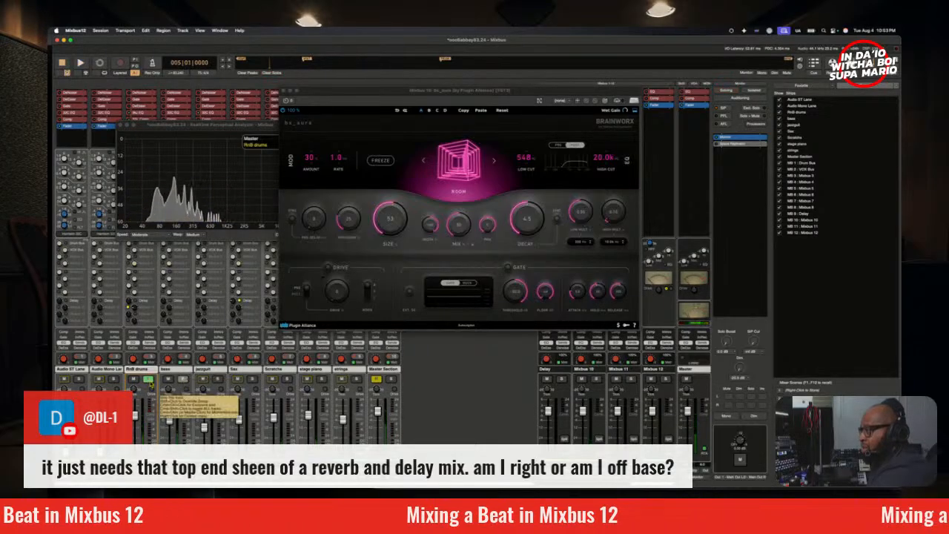
click(148, 380)
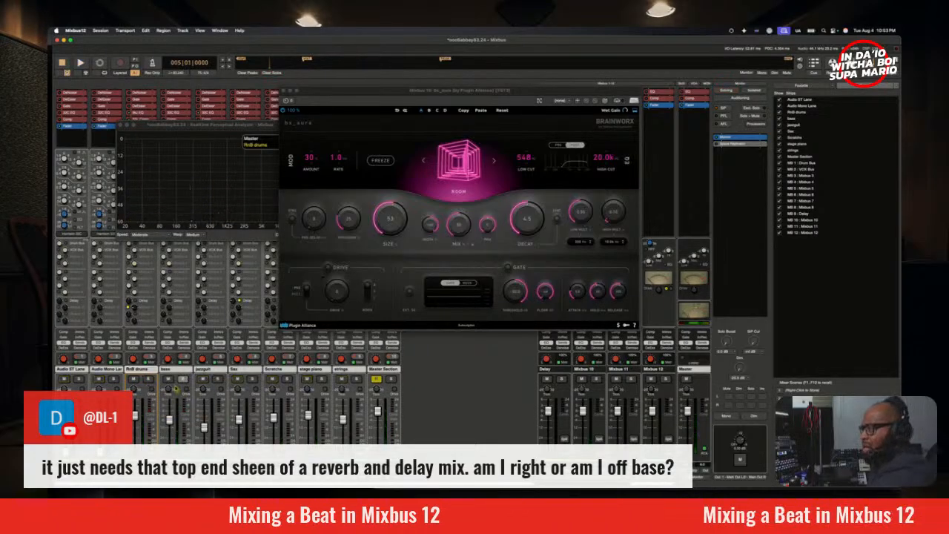
click(148, 380)
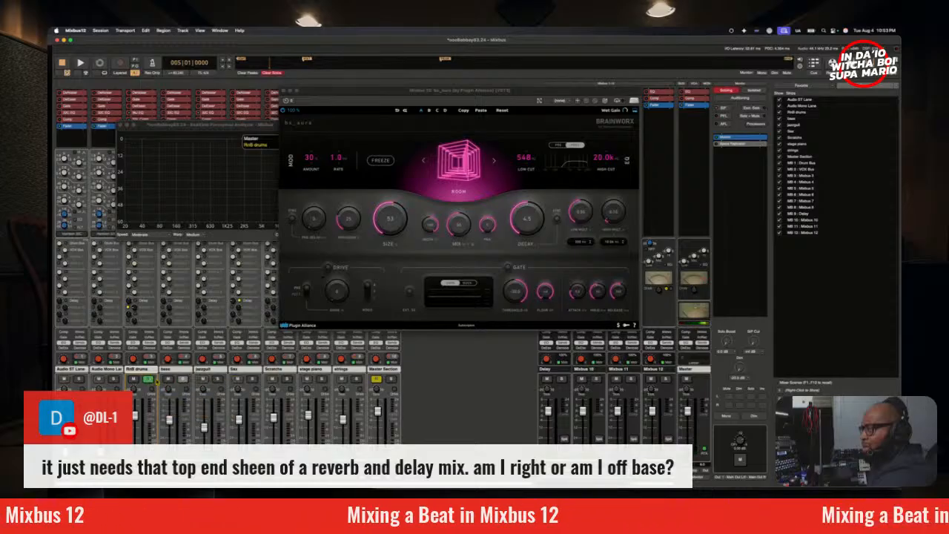
click(149, 380)
right_click(183, 379)
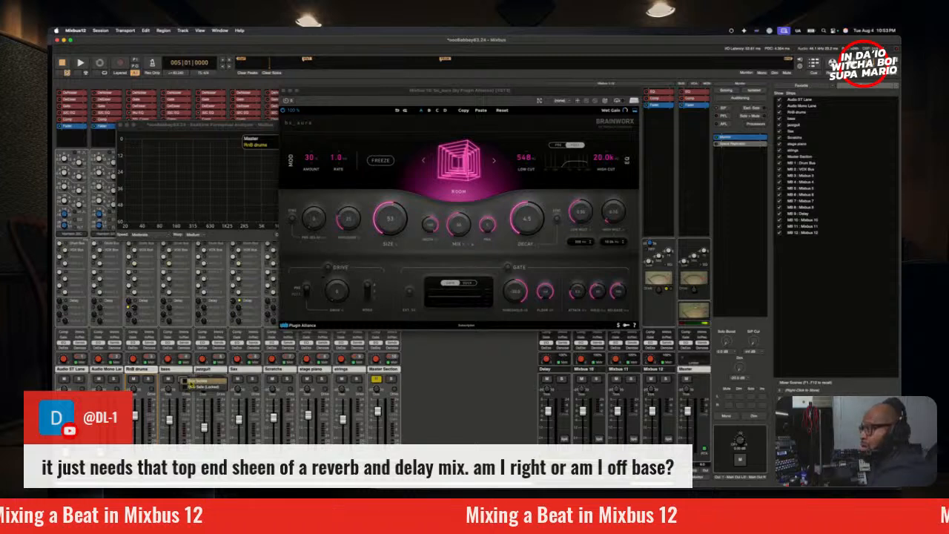
click(191, 383)
click(148, 380)
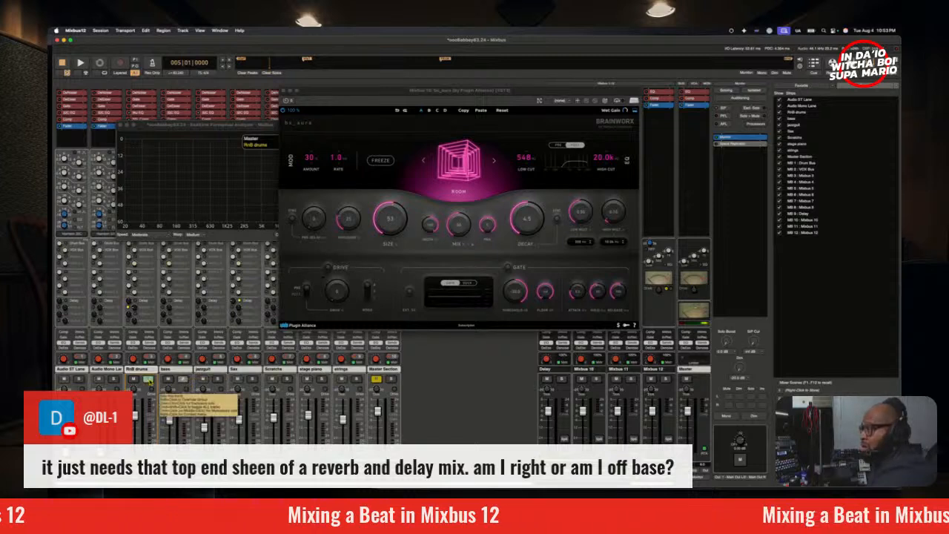
Step: Audition the RnB drums and bass soloed together, then clear both solos
key(space)
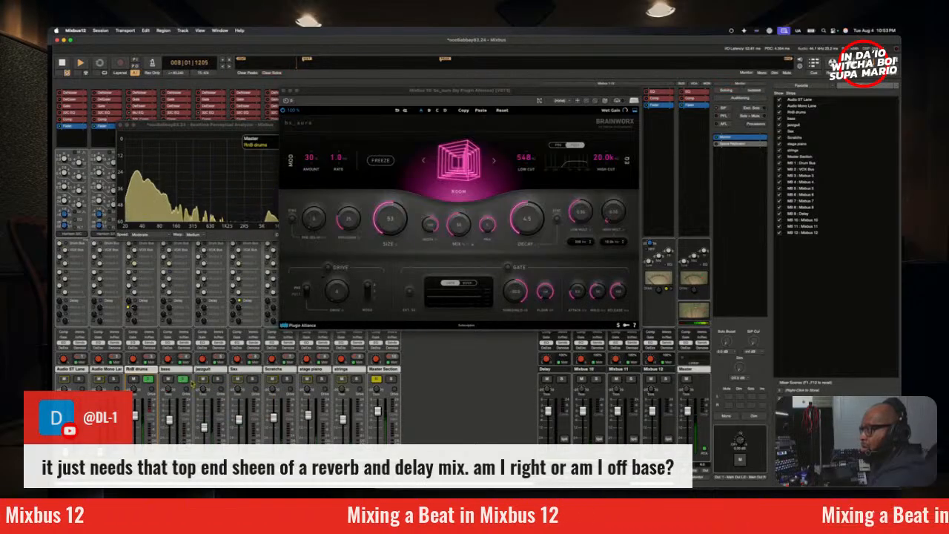
click(151, 381)
click(151, 380)
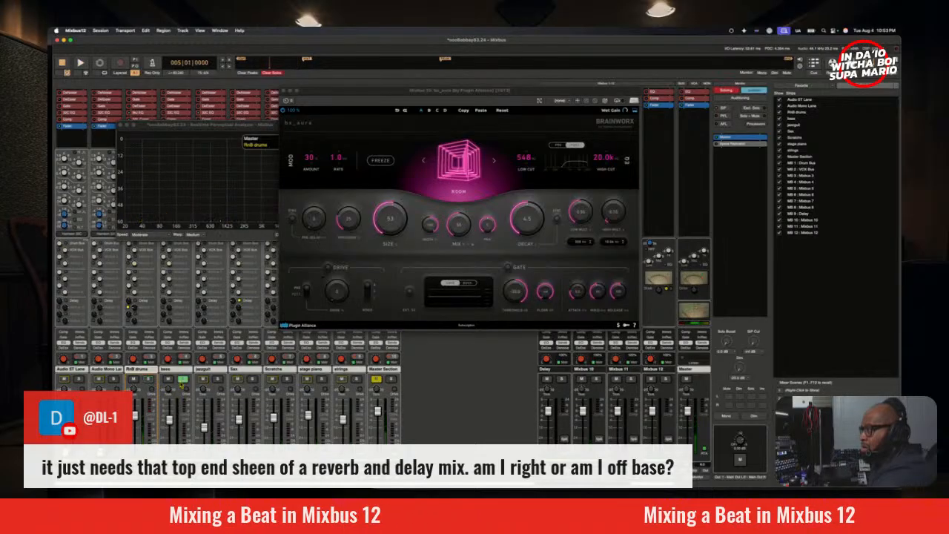
click(184, 380)
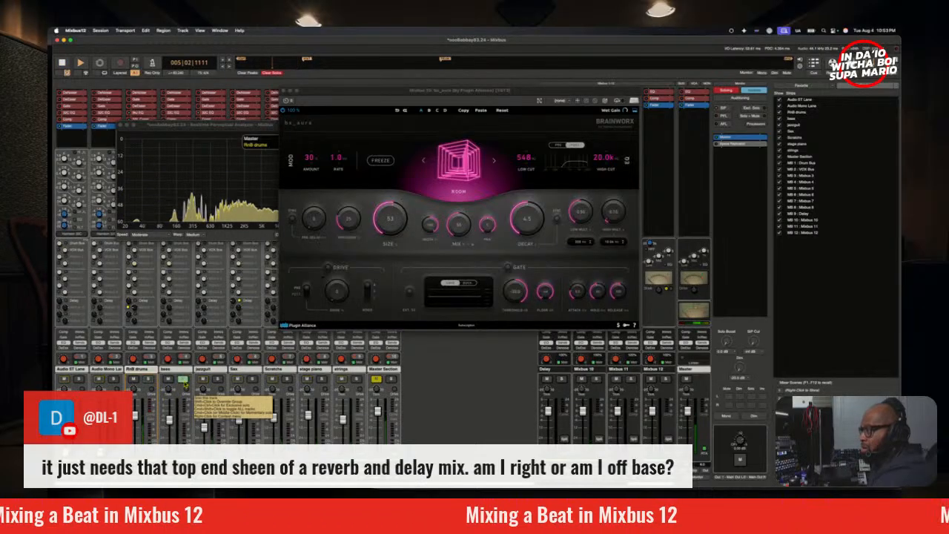
click(184, 379)
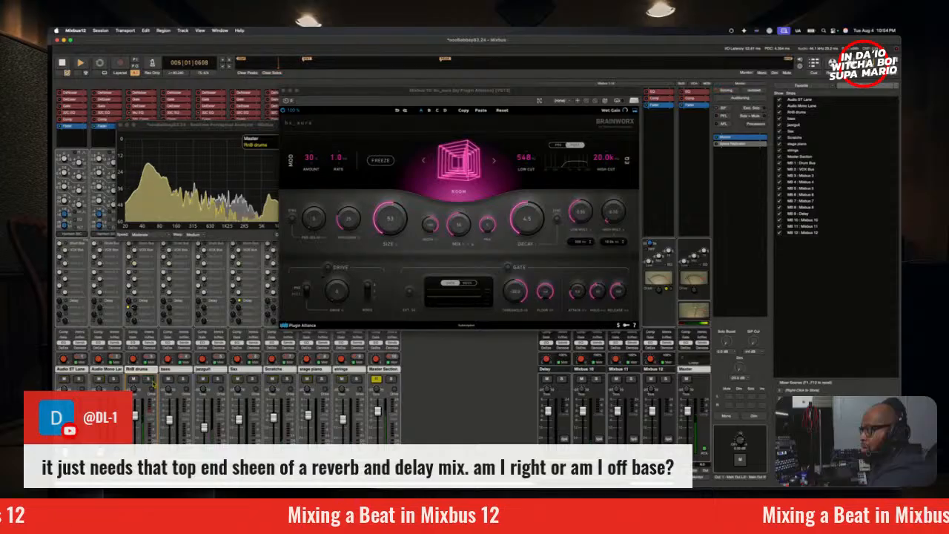
Step: Solo the RnB drums and raise the reverb's low cut to 910 Hz during playback
click(151, 381)
key(space)
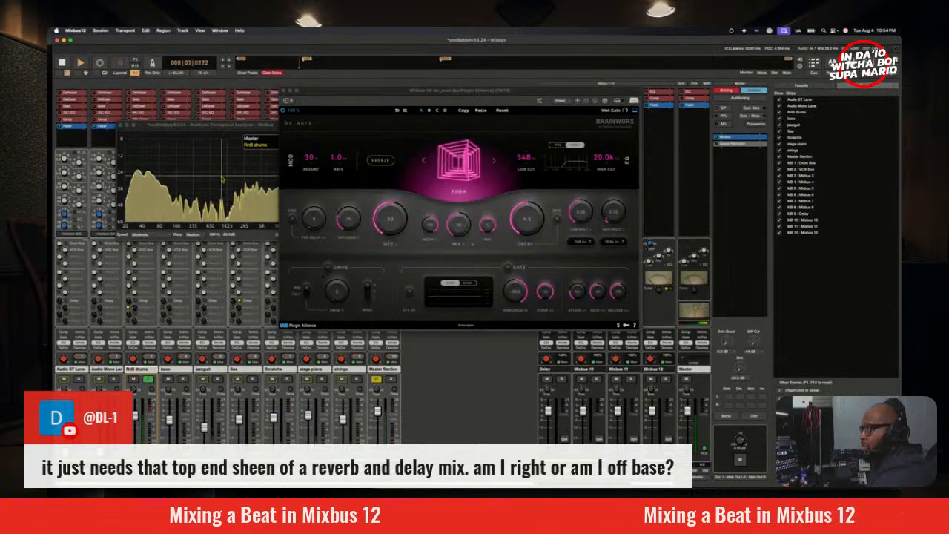
mouse_move(522, 162)
mouse_down()
mouse_move(522, 146)
mouse_move(536, 162)
mouse_up()
key(space)
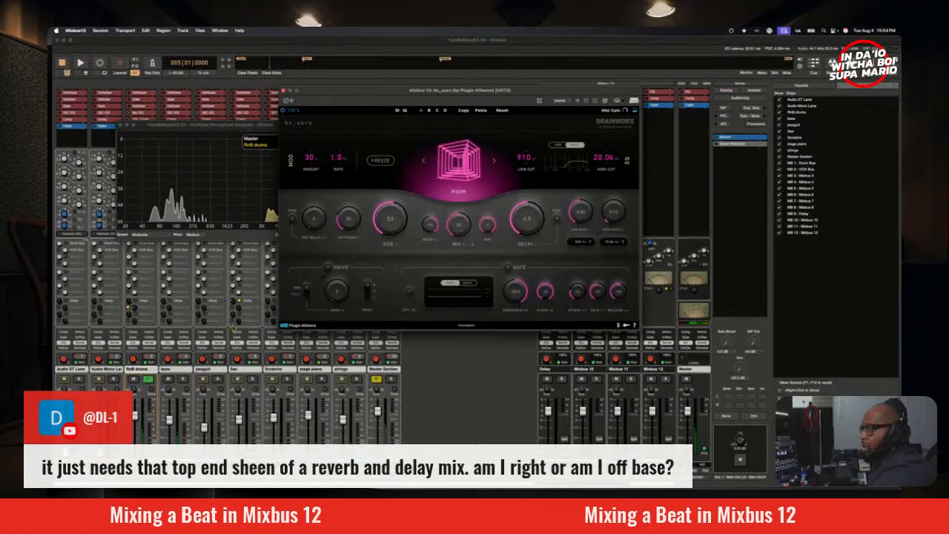
Step: Try muting and soloing the bass against the RnB drums solo, and unmute the bass again
click(169, 379)
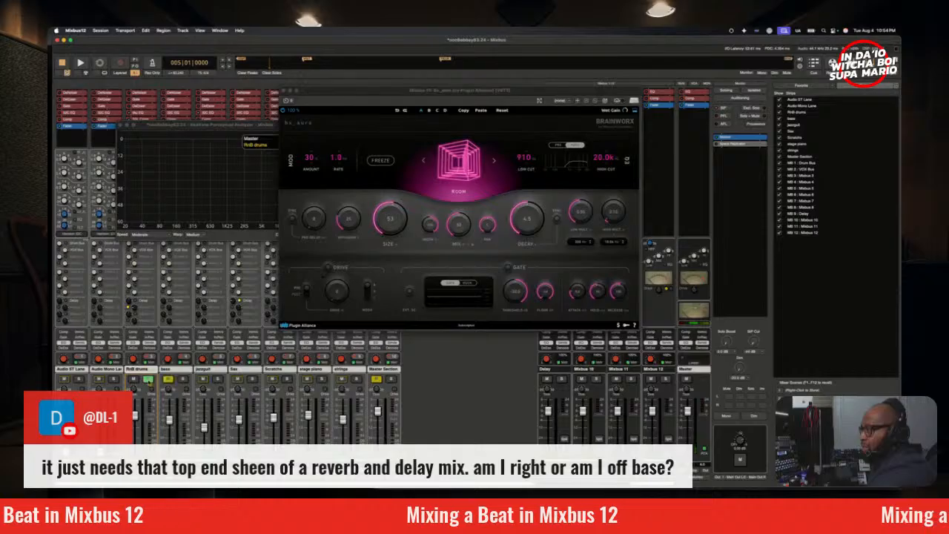
click(183, 380)
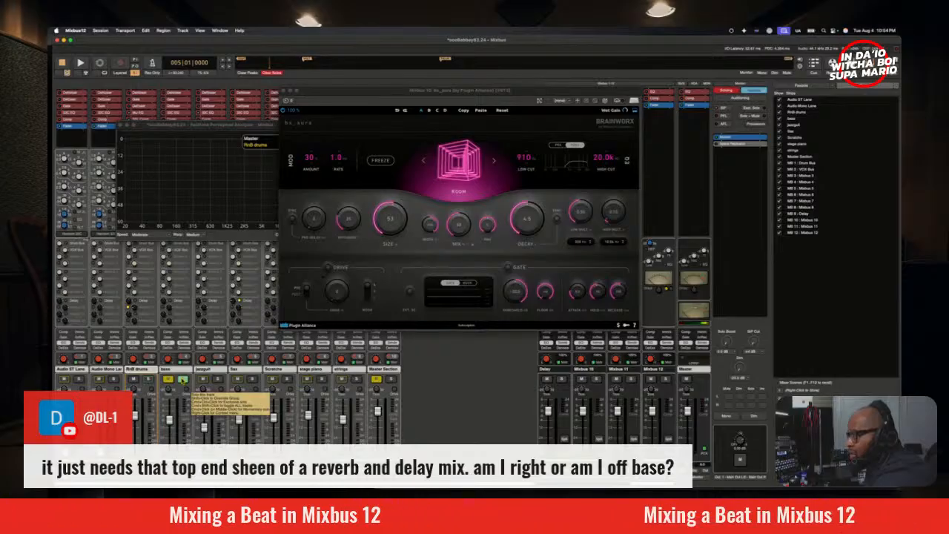
click(181, 381)
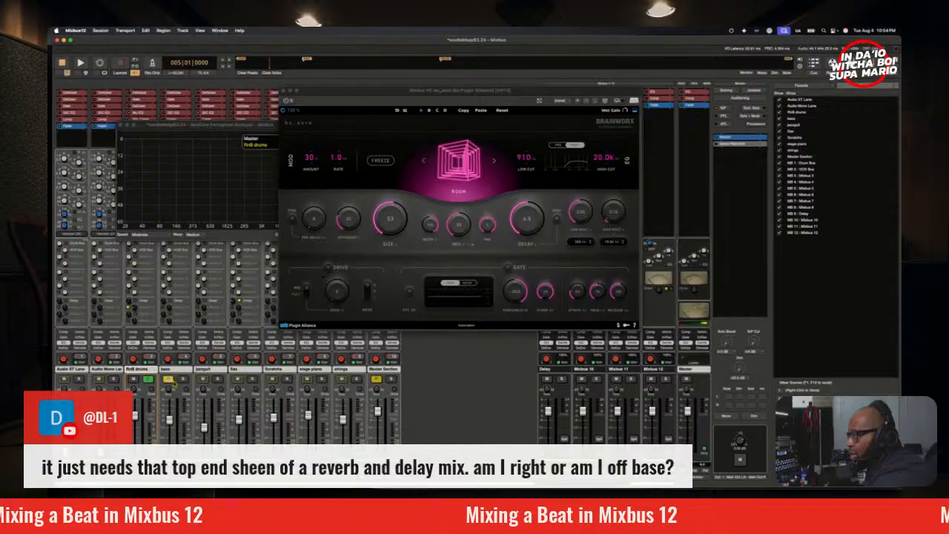
click(168, 381)
click(147, 380)
click(147, 380)
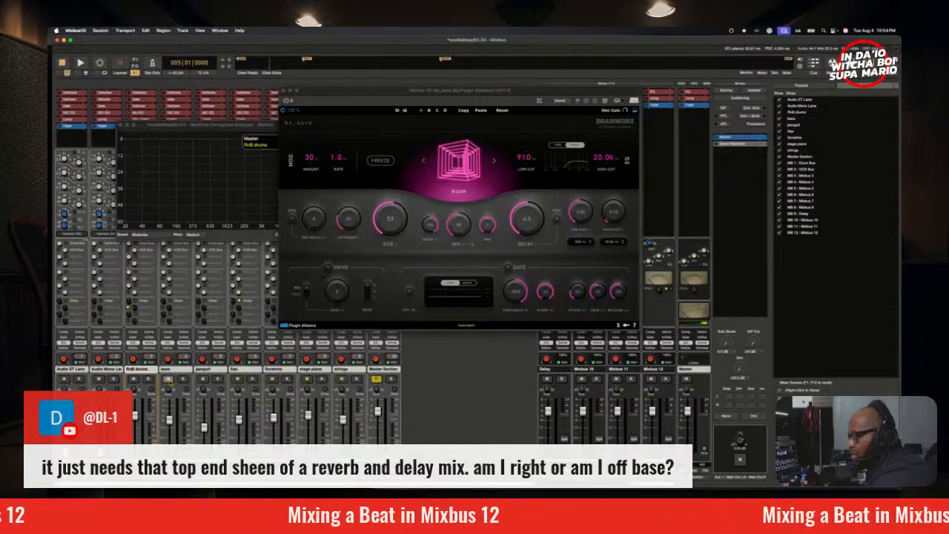
Step: Compare the solo states of the bass and RnB drums, ending with only the RnB drums soloed
click(183, 381)
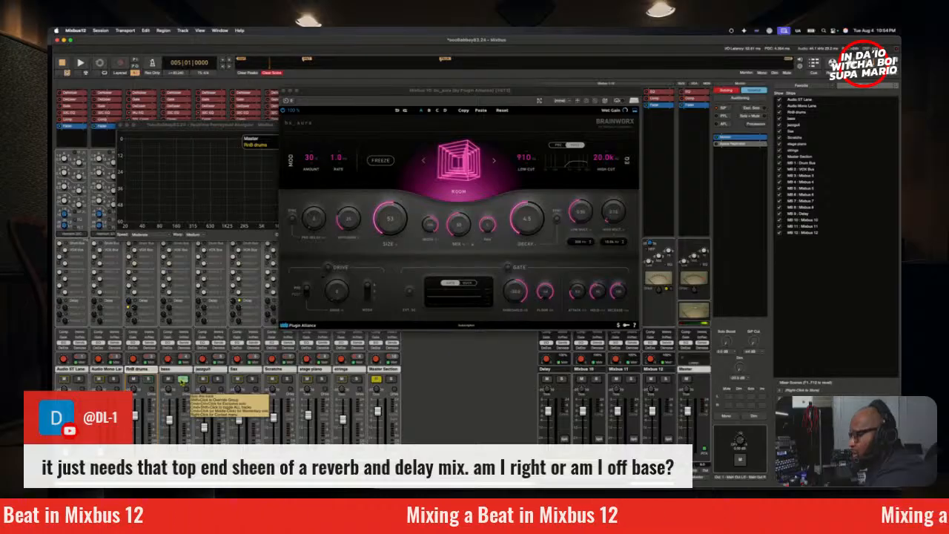
click(182, 380)
click(148, 381)
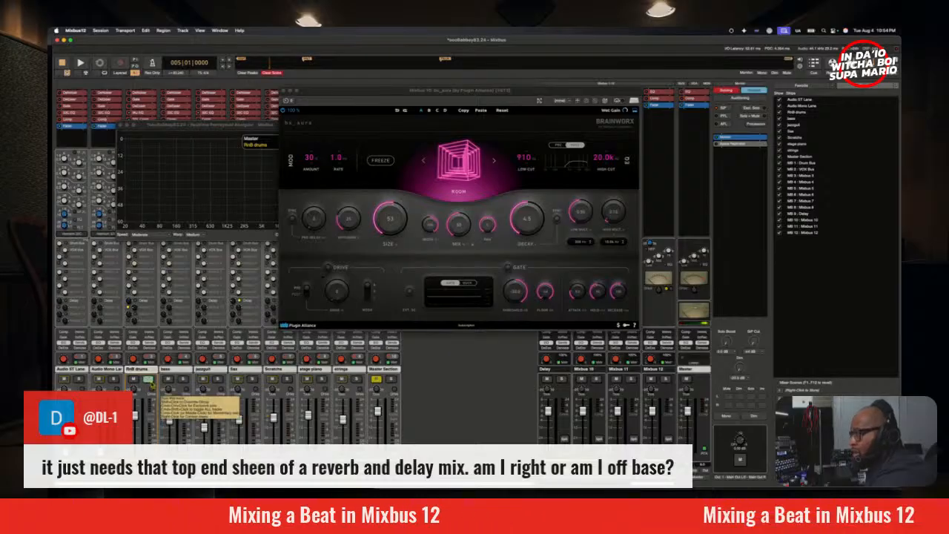
click(149, 381)
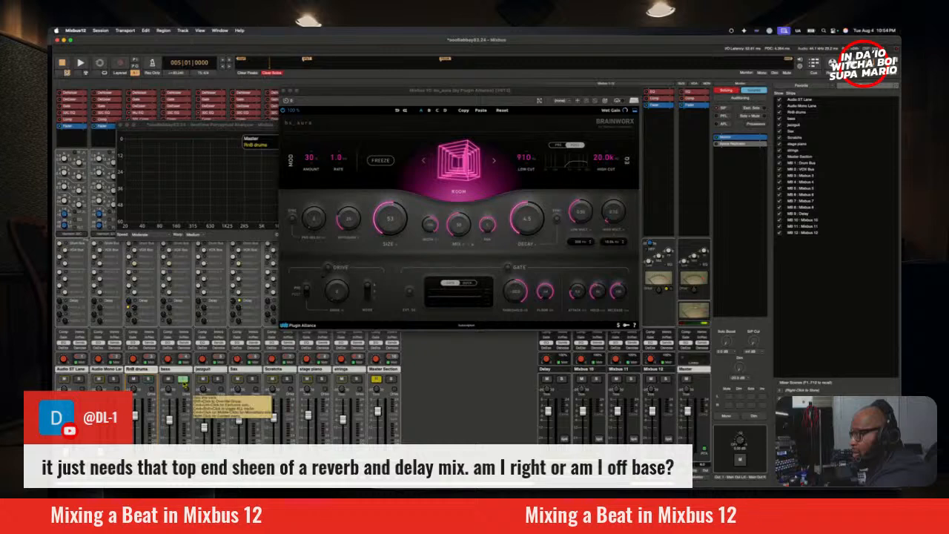
click(149, 379)
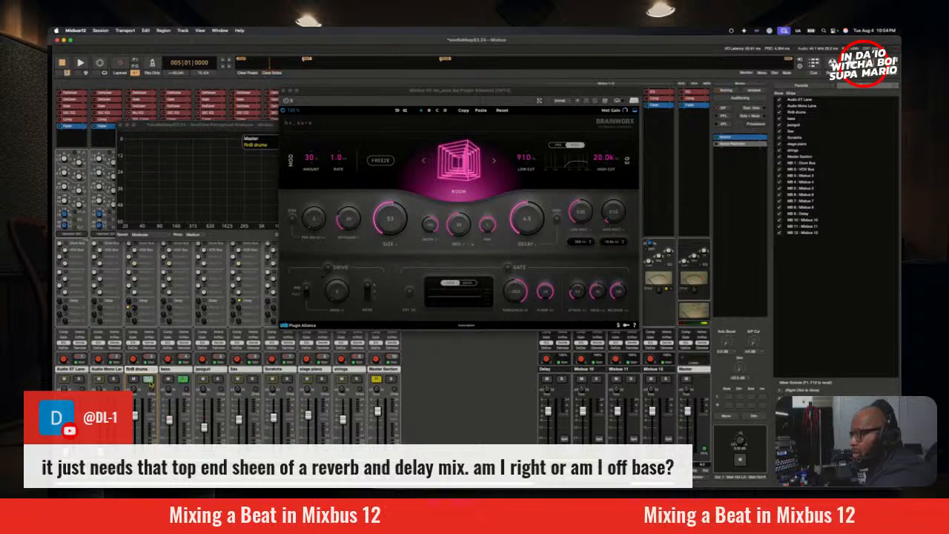
click(149, 379)
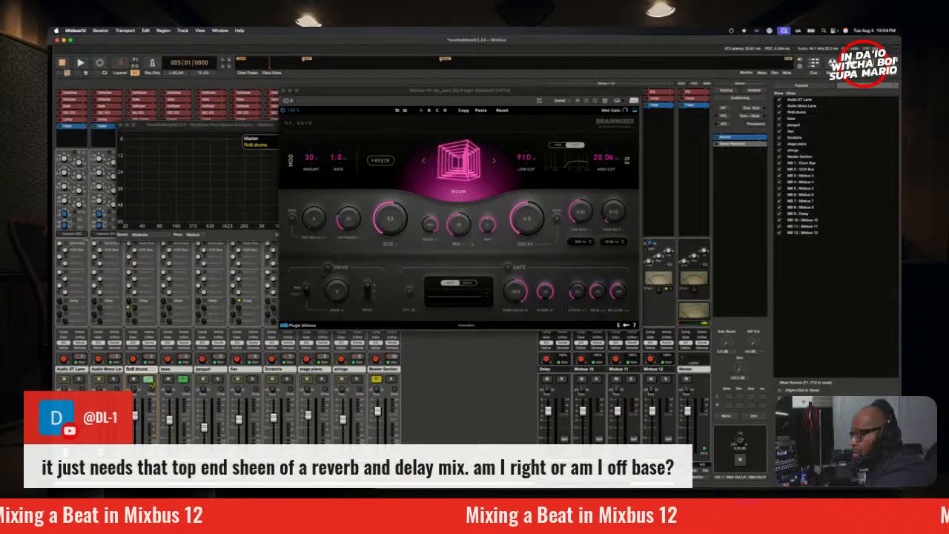
Step: Place the spectrum analyzer below the reverb controls, and set the reverb's low cut to 784 Hz and mix to 100
key(space)
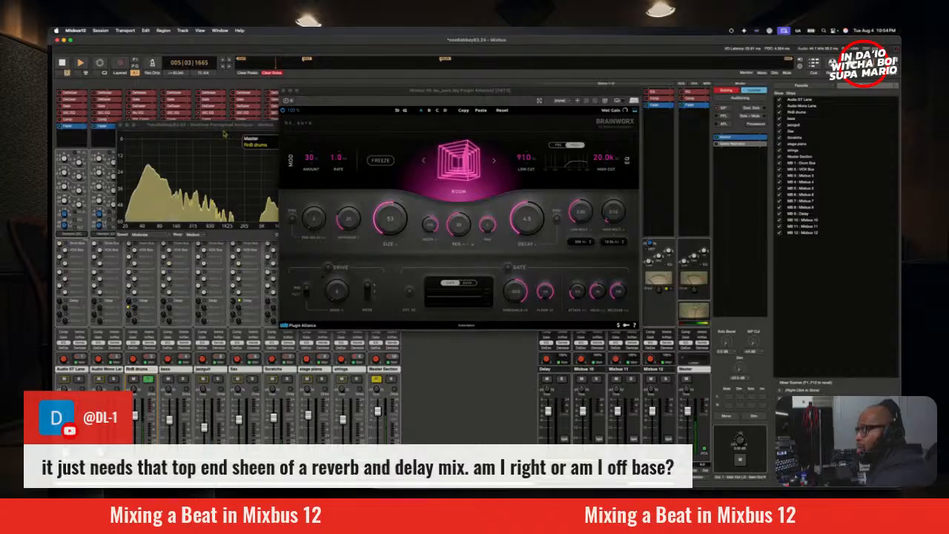
drag(223, 134, 421, 319)
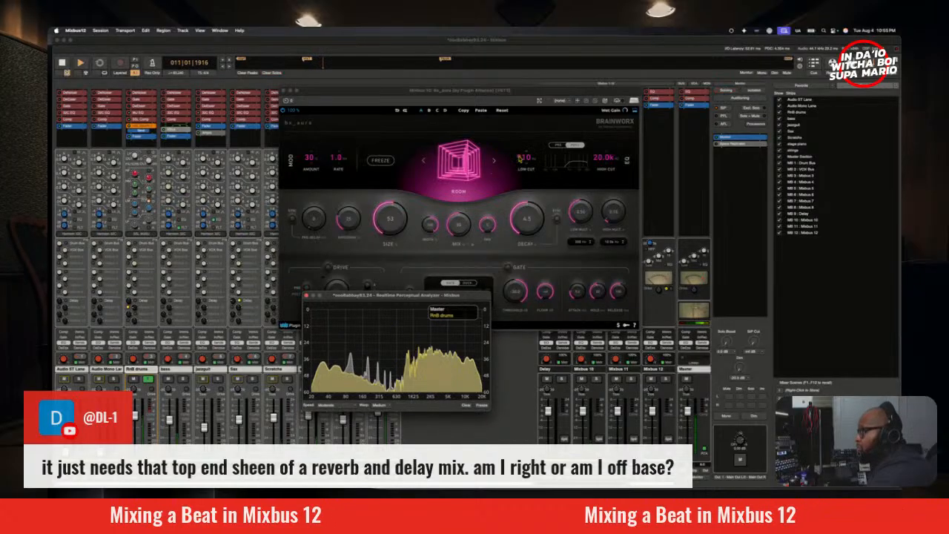
drag(520, 159, 526, 165)
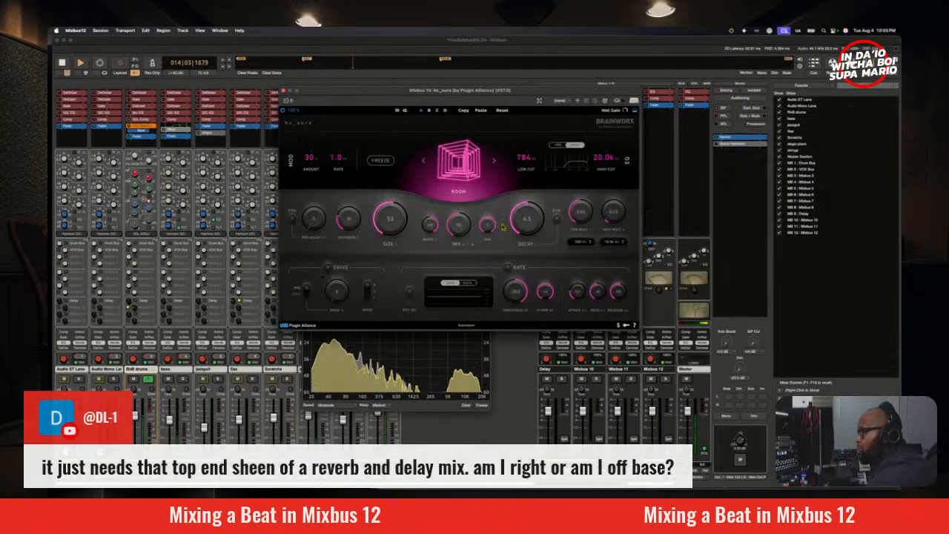
key(space)
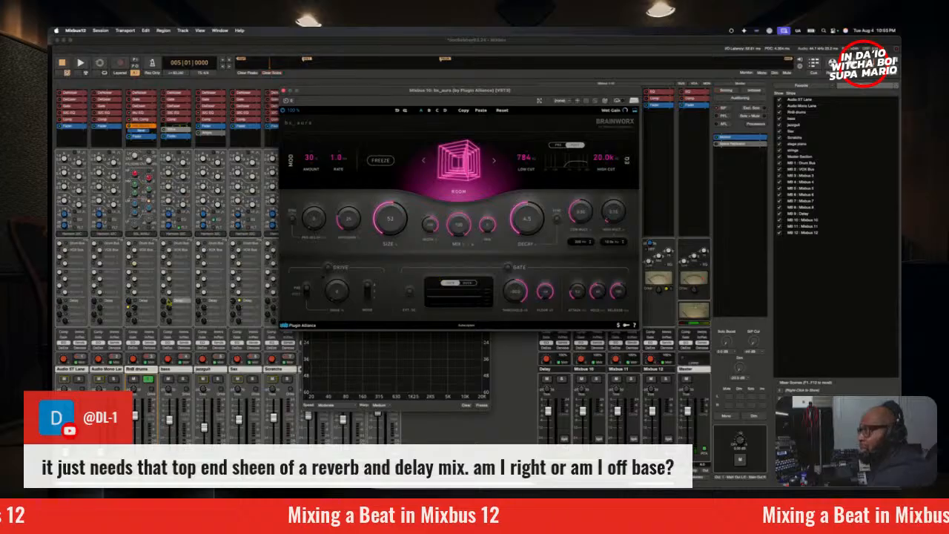
Step: Adjust the RnB drums' reverb send level and set the reverb's decay to 2.4 while auditioning from bar 5
click(135, 313)
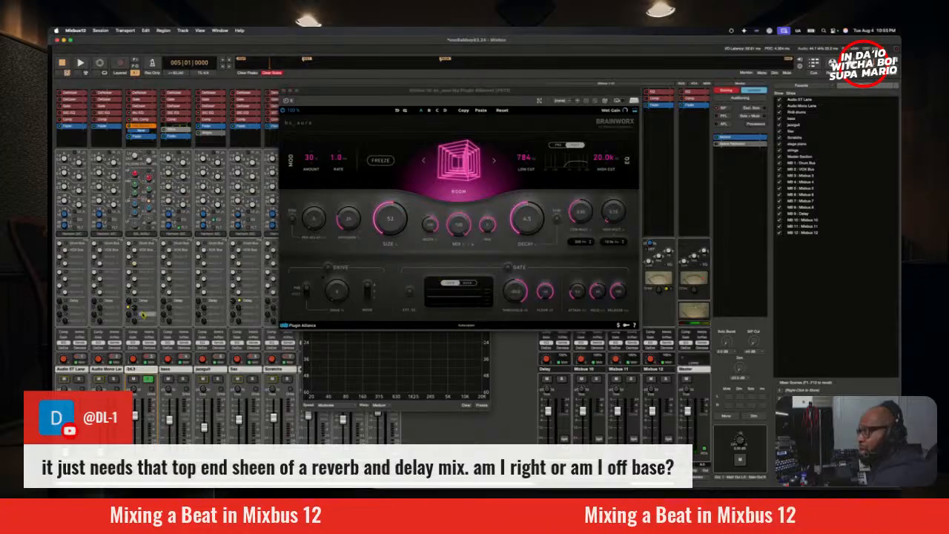
key(space)
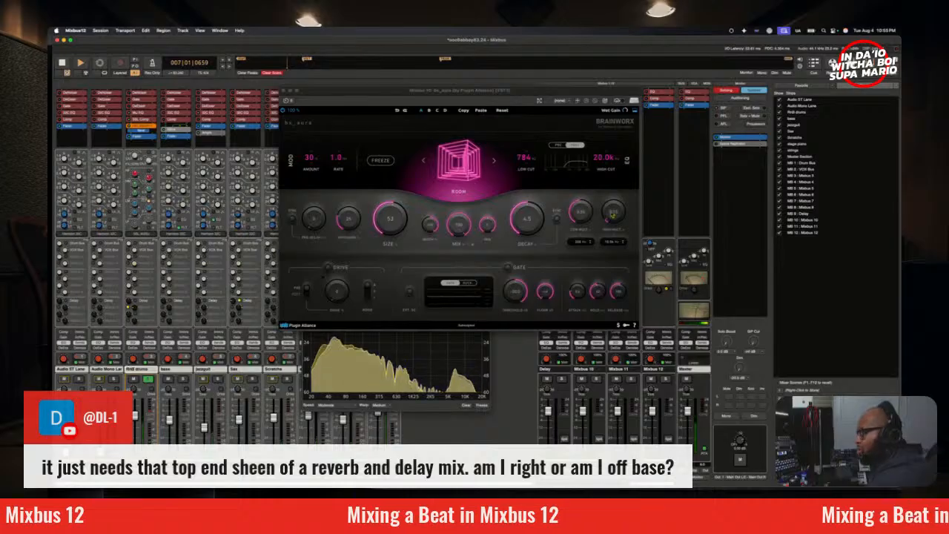
drag(539, 222, 540, 232)
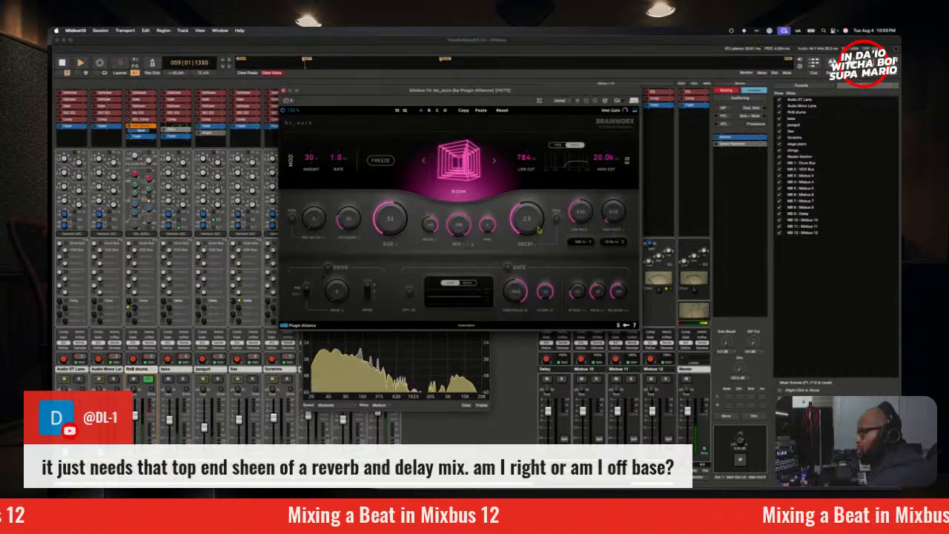
key(space)
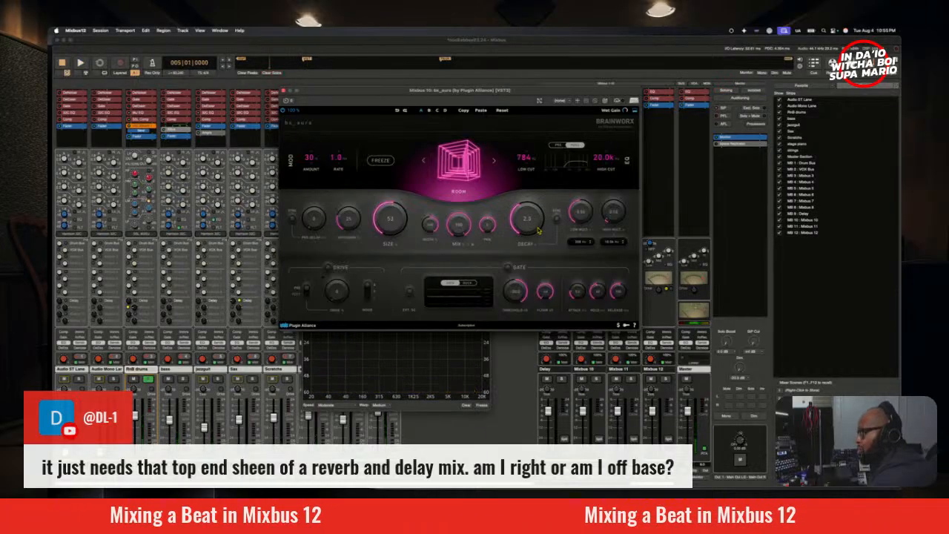
key(space)
key(space)
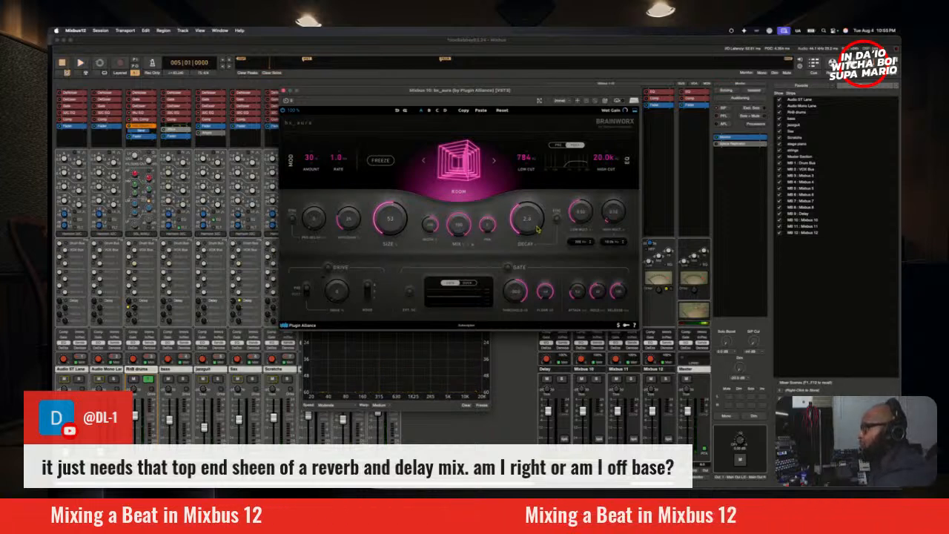
Step: Enable the reverb's drive and compare its modes on the soloed RnB drums with the bass muted
key(space)
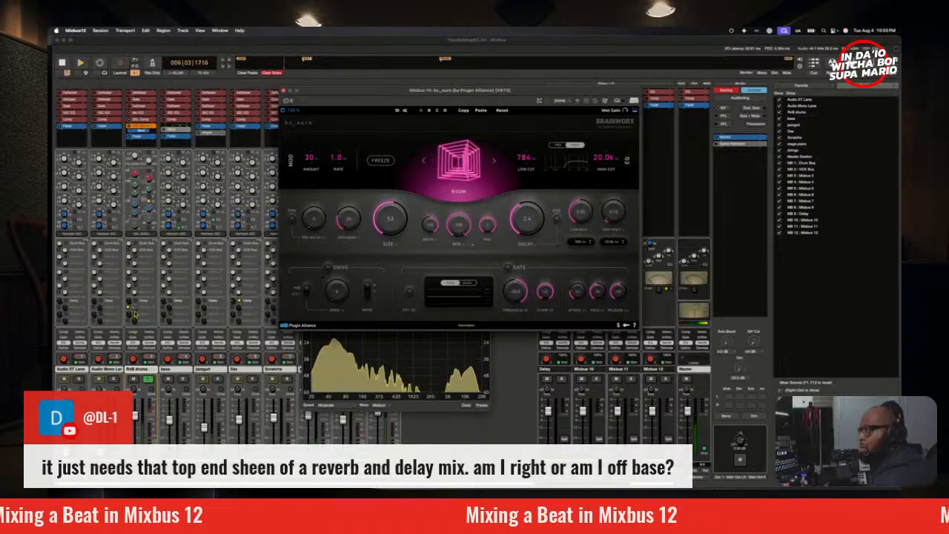
click(327, 267)
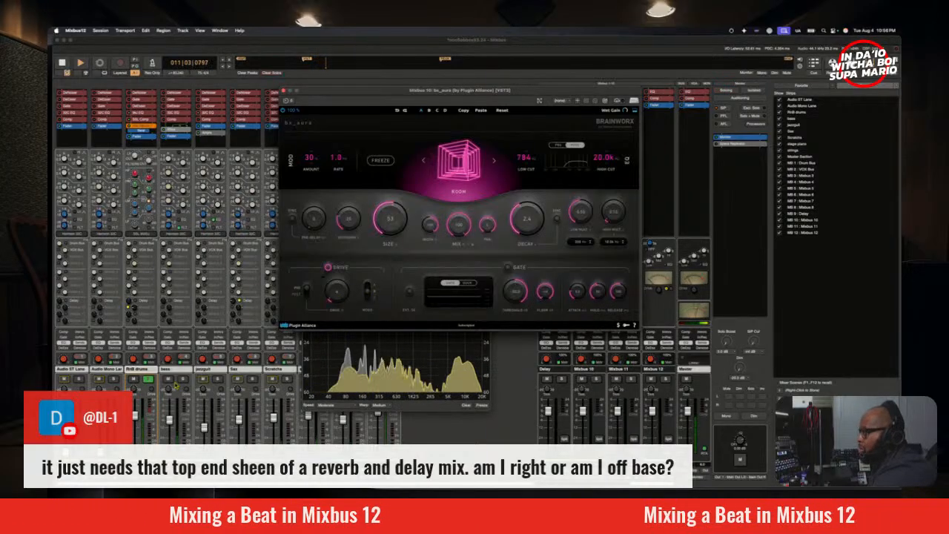
click(169, 380)
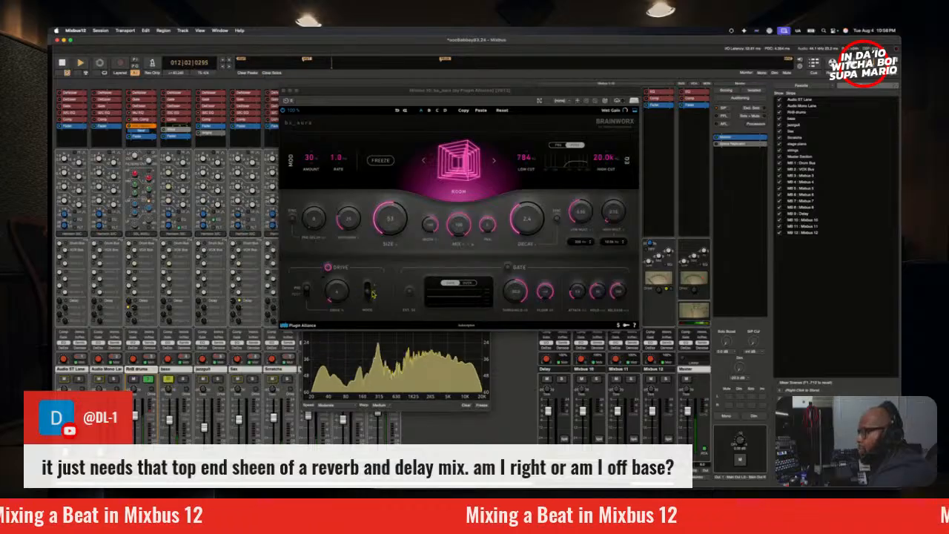
click(368, 297)
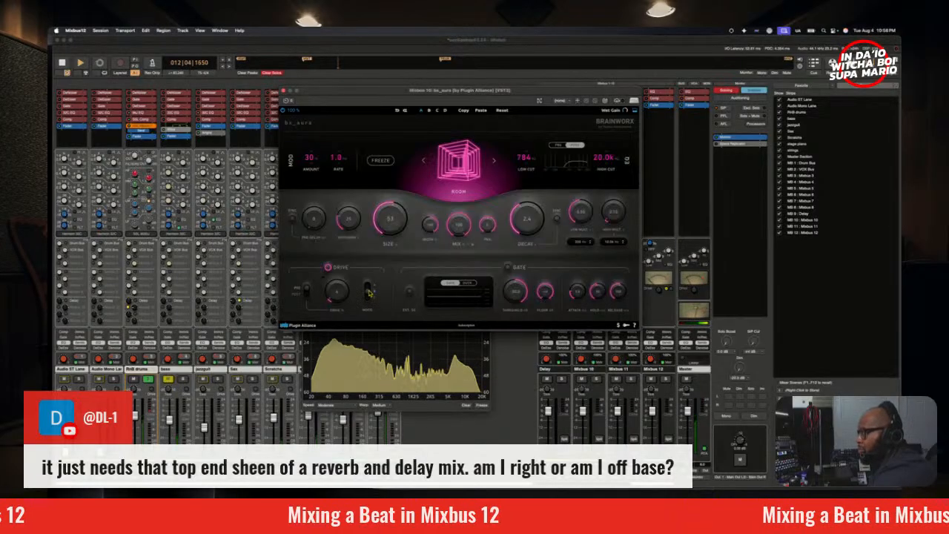
click(369, 294)
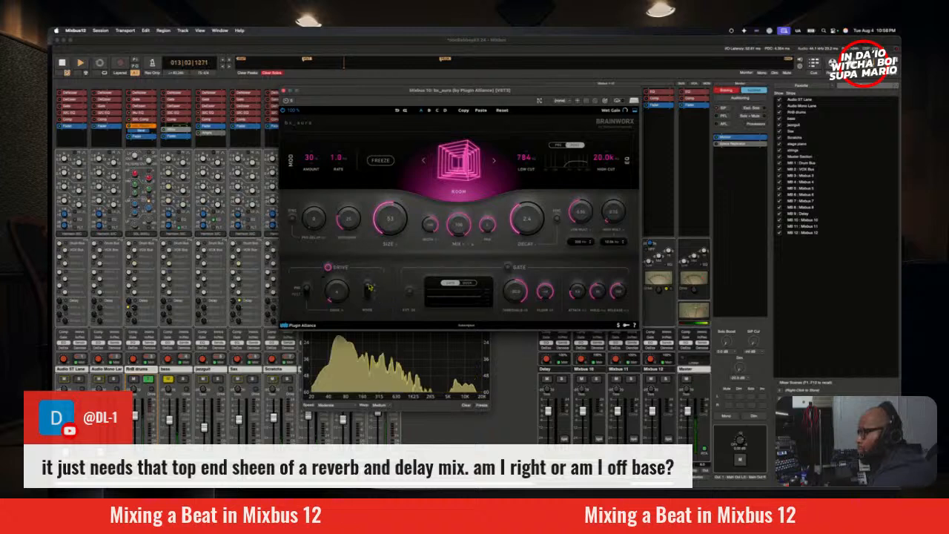
Step: Switch the reverb's drive mode, adjust its diffusion and set the modulation amount to 15 while auditioning the soloed RnB drums
click(371, 295)
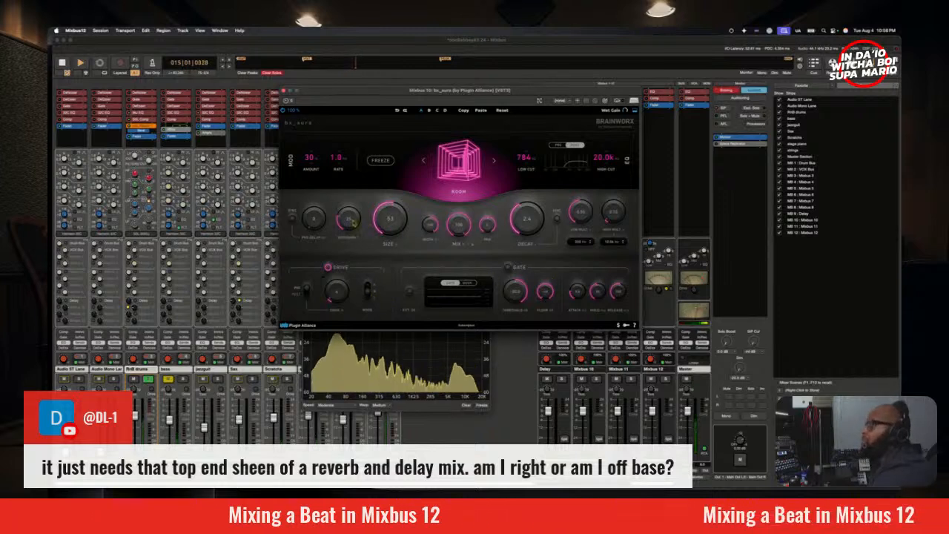
drag(352, 221, 375, 277)
drag(358, 236, 350, 212)
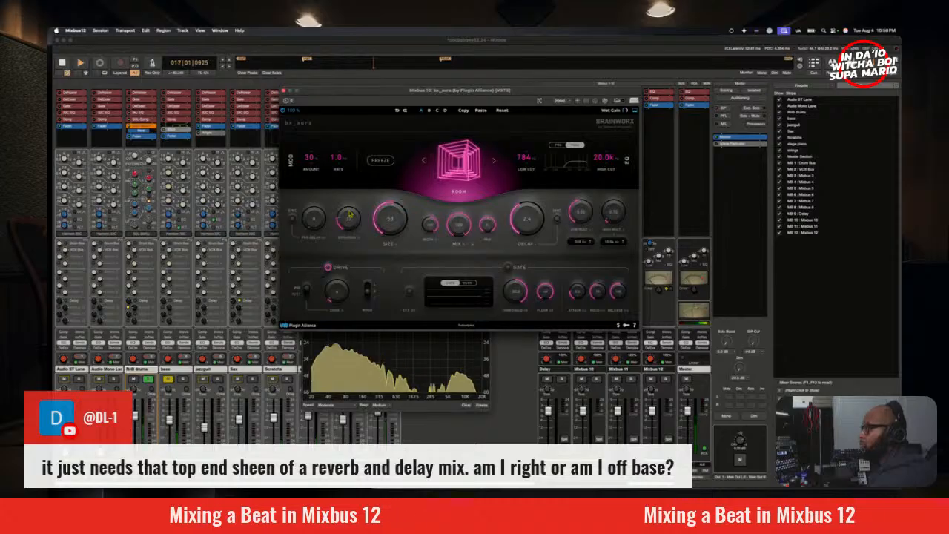
drag(313, 162, 332, 169)
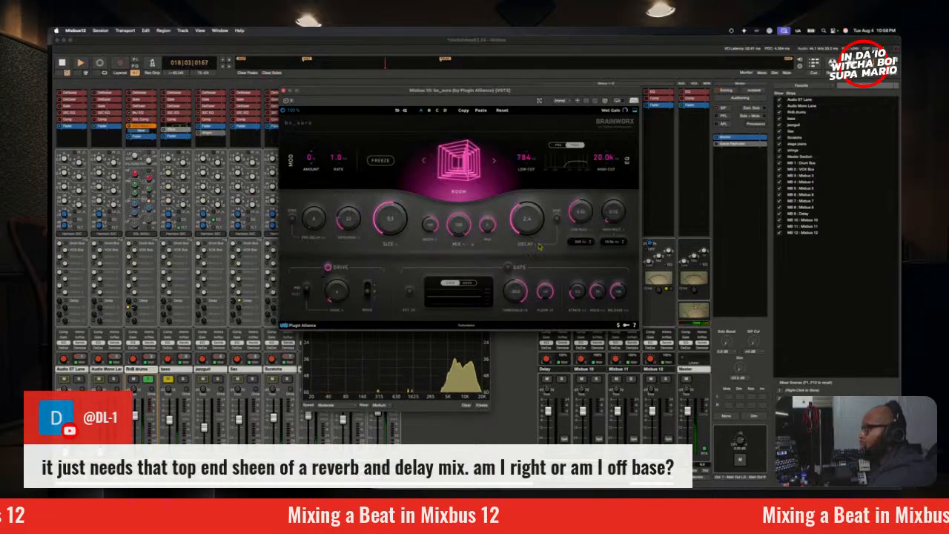
drag(317, 165, 314, 152)
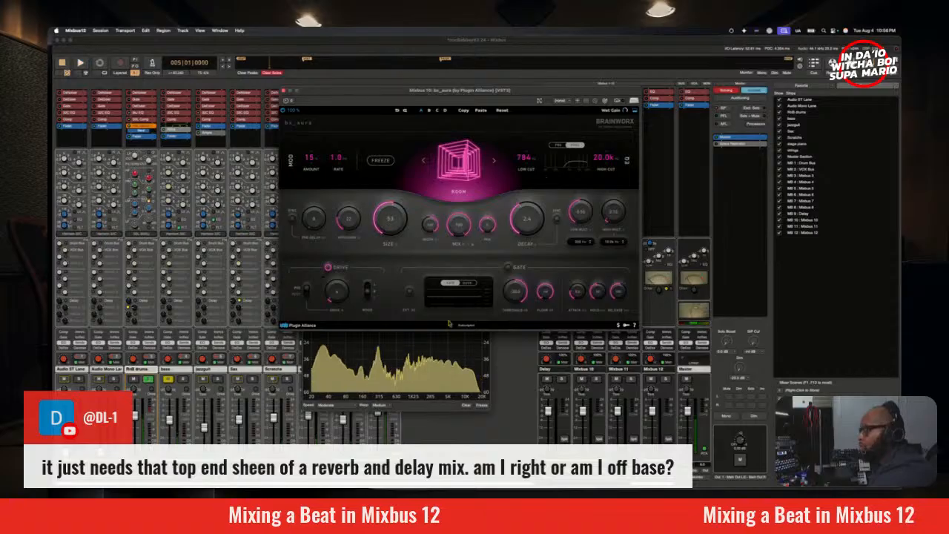
key(space)
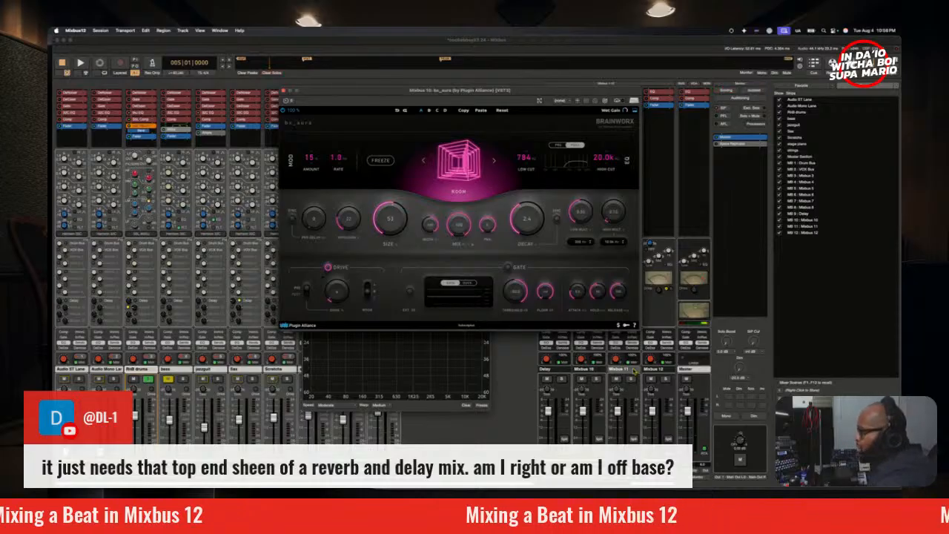
Step: Rename the Mixbus 10 bus to Reverb and close its reverb plugin window
drag(521, 95, 492, 91)
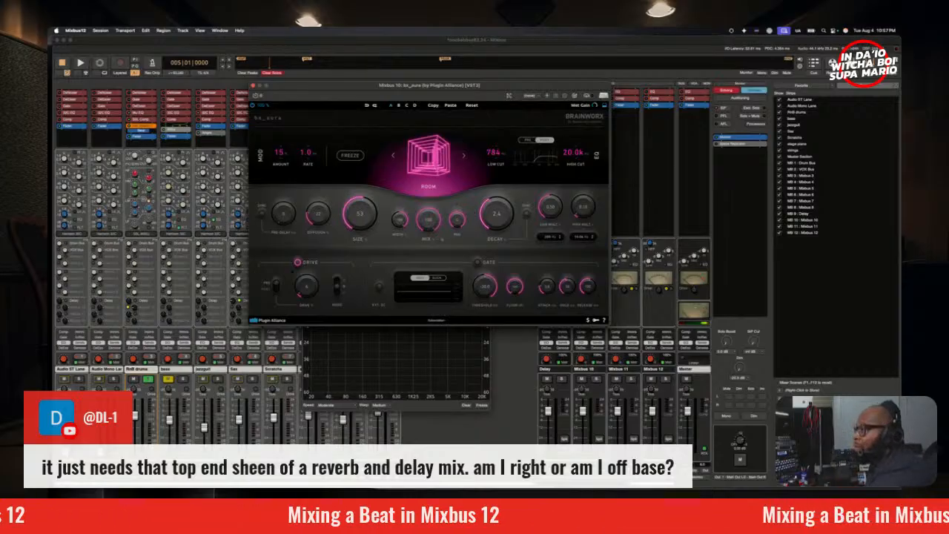
key(space)
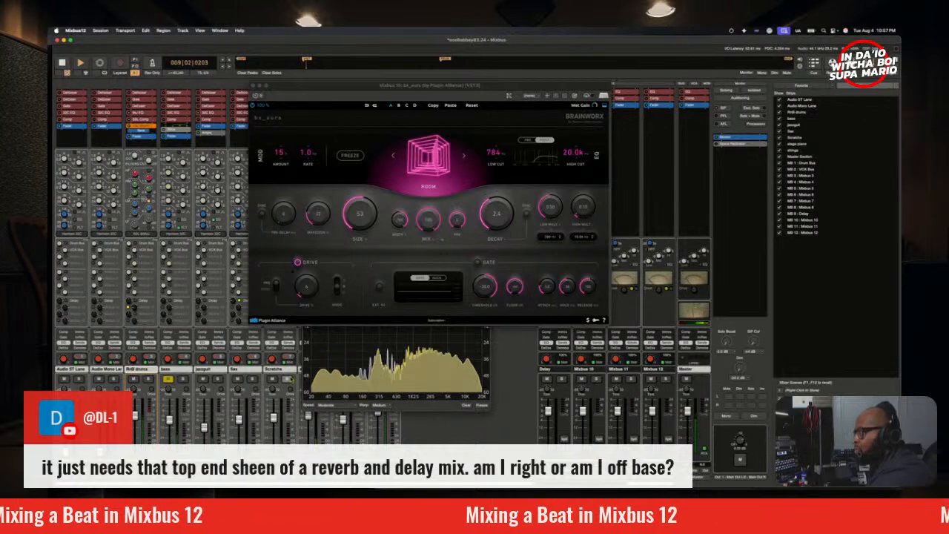
double_click(586, 368)
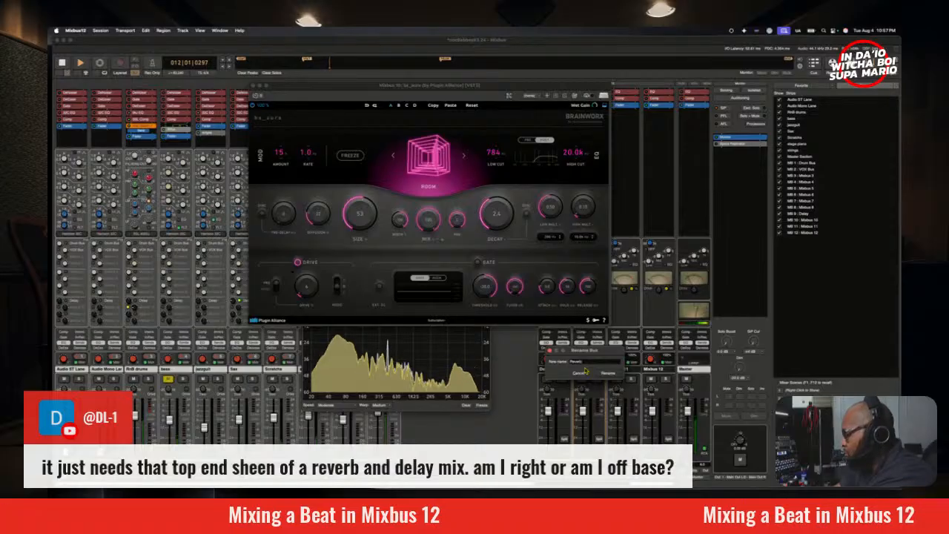
key(Return)
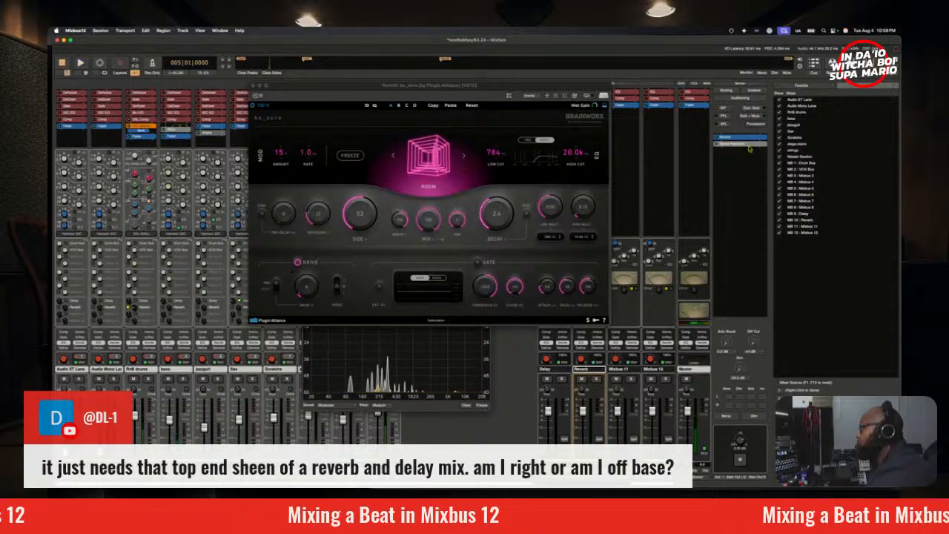
key(space)
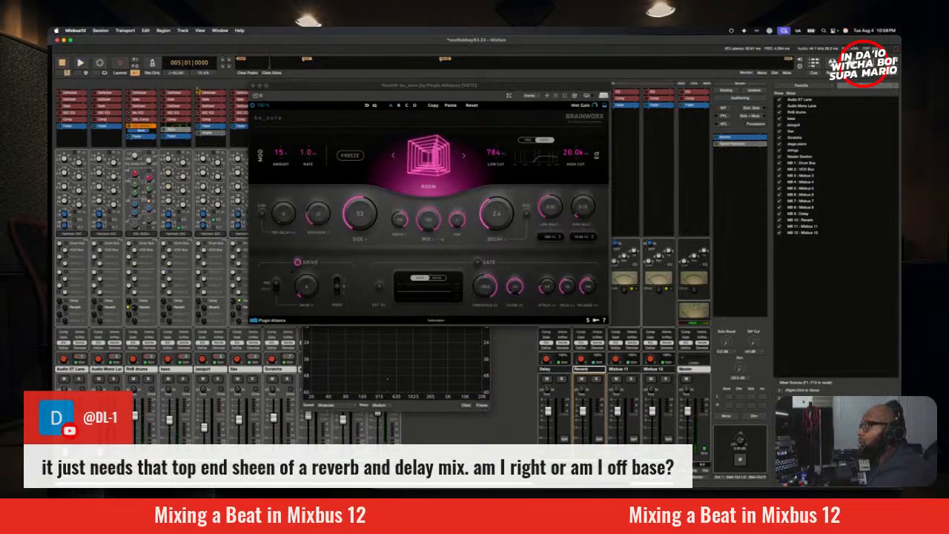
click(254, 87)
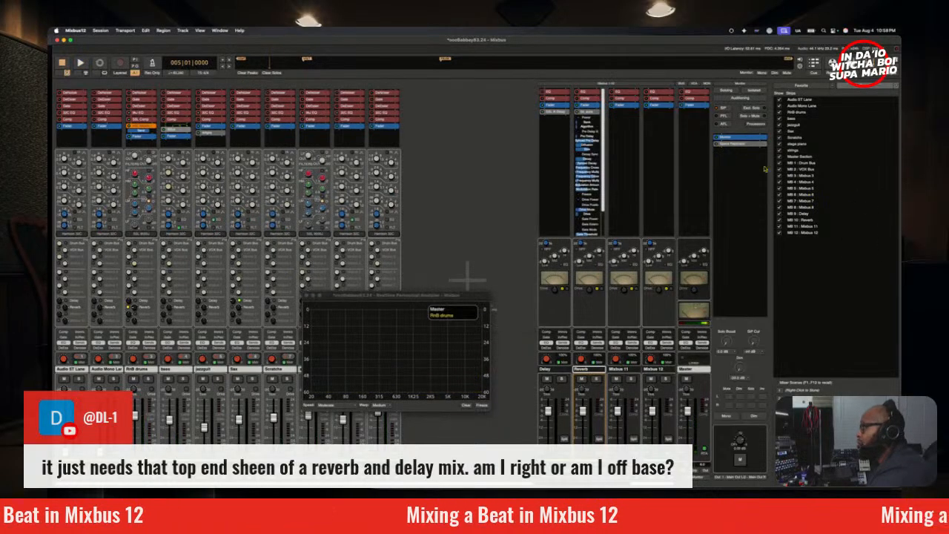
Step: Audition the mix through Space Replicator in the monitor section, and stop playback
double_click(740, 146)
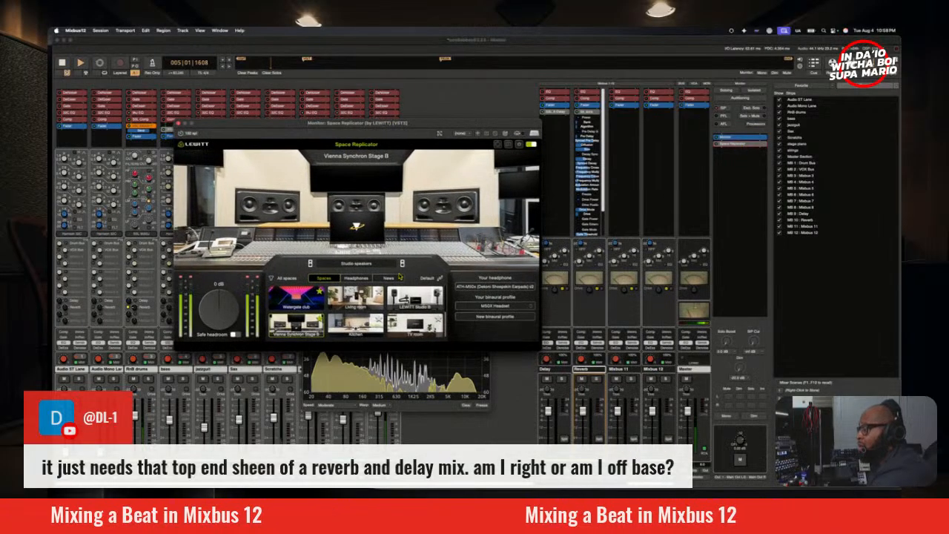
drag(293, 126, 360, 122)
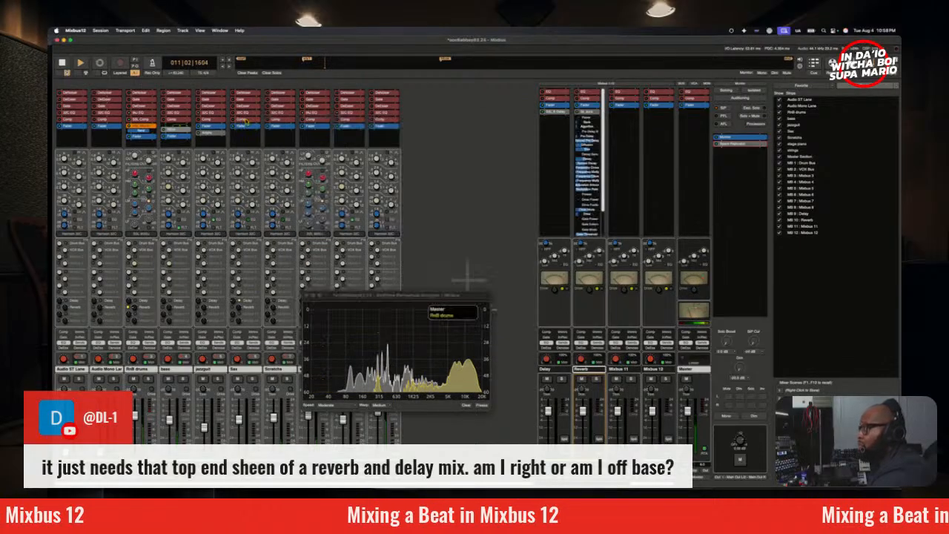
click(245, 119)
key(space)
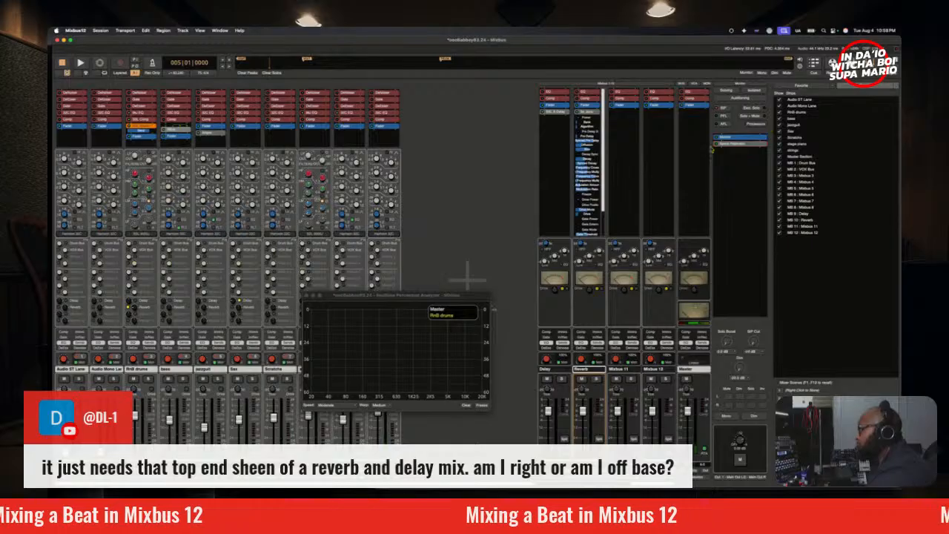
Step: Hide all inline controls of the bx_aura plugin on the Reverb bus and review its reverb settings
click(587, 117)
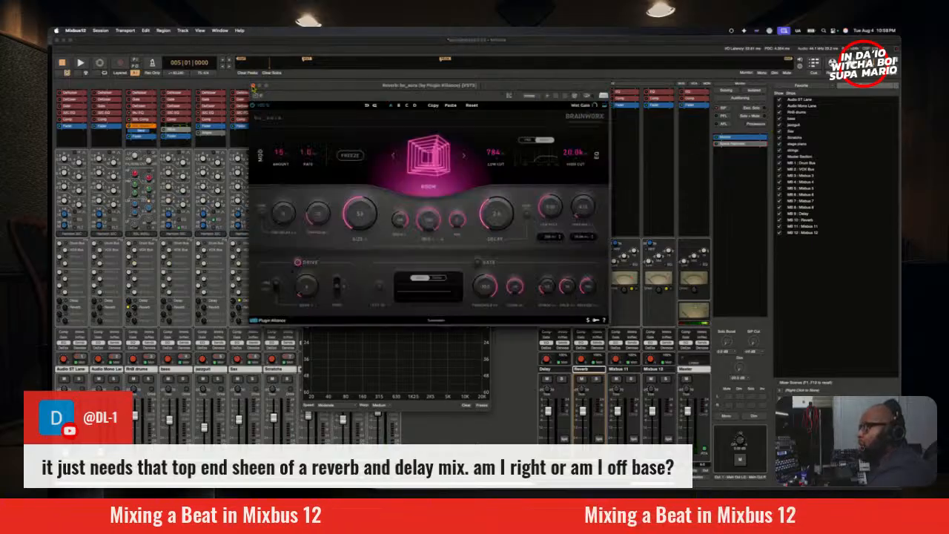
click(253, 86)
right_click(587, 117)
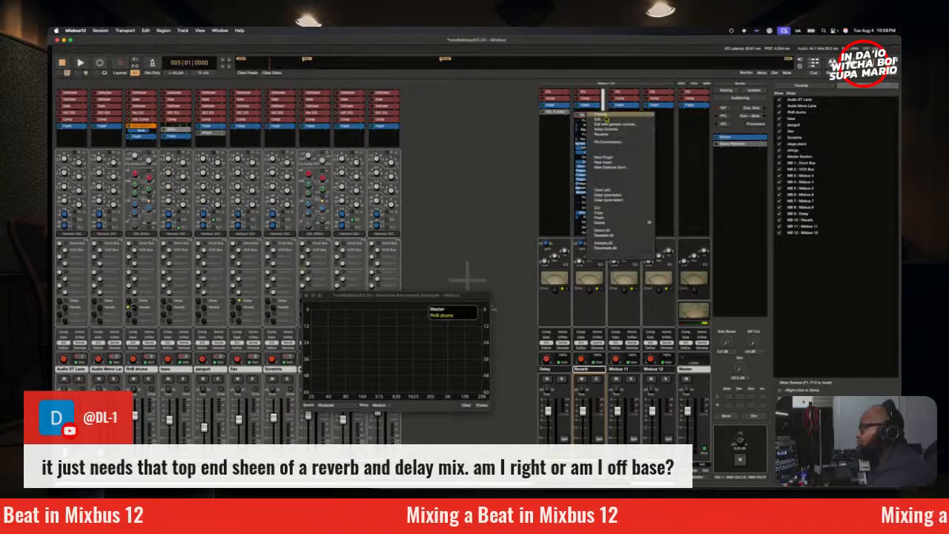
mouse_move(615, 133)
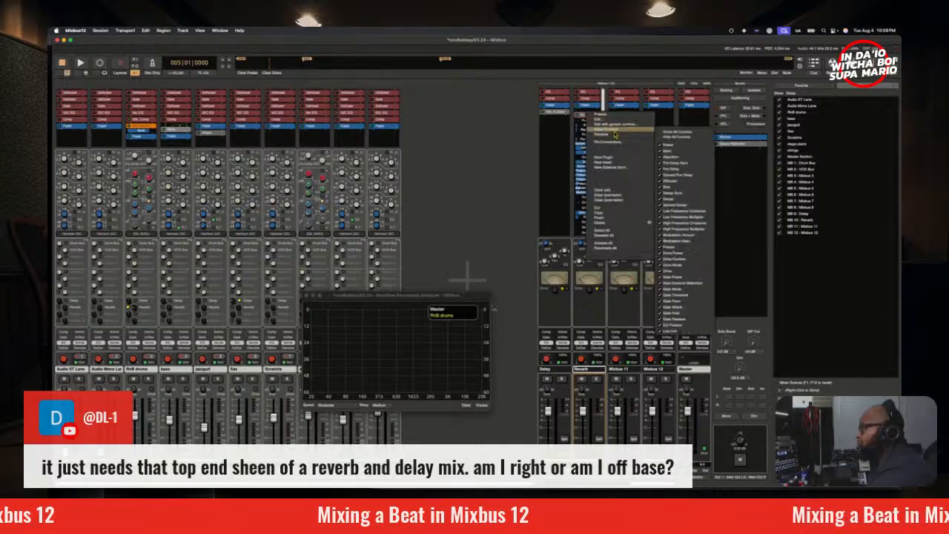
click(678, 136)
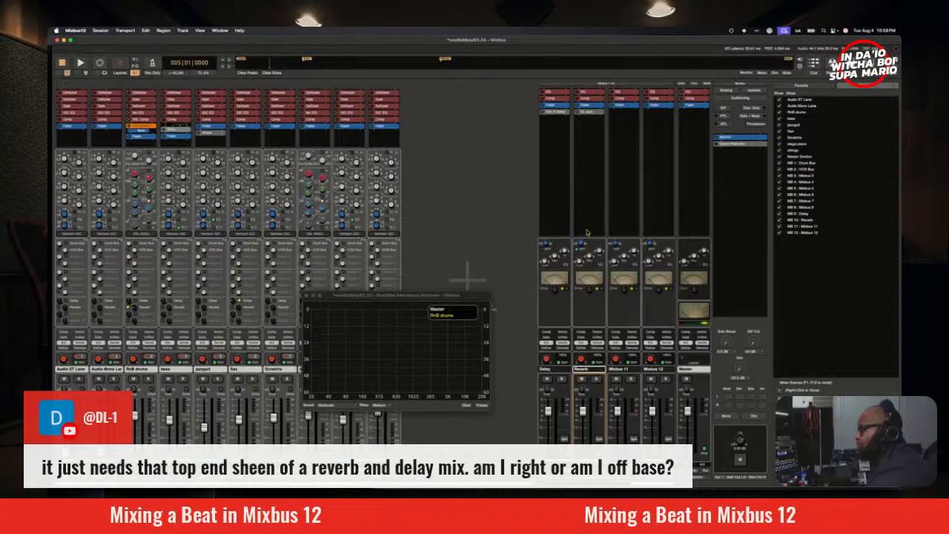
double_click(583, 115)
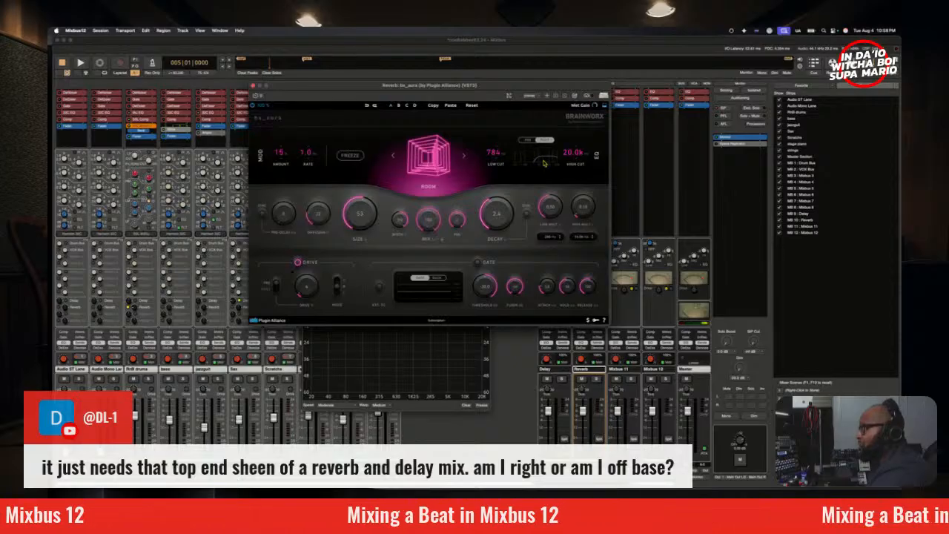
click(254, 86)
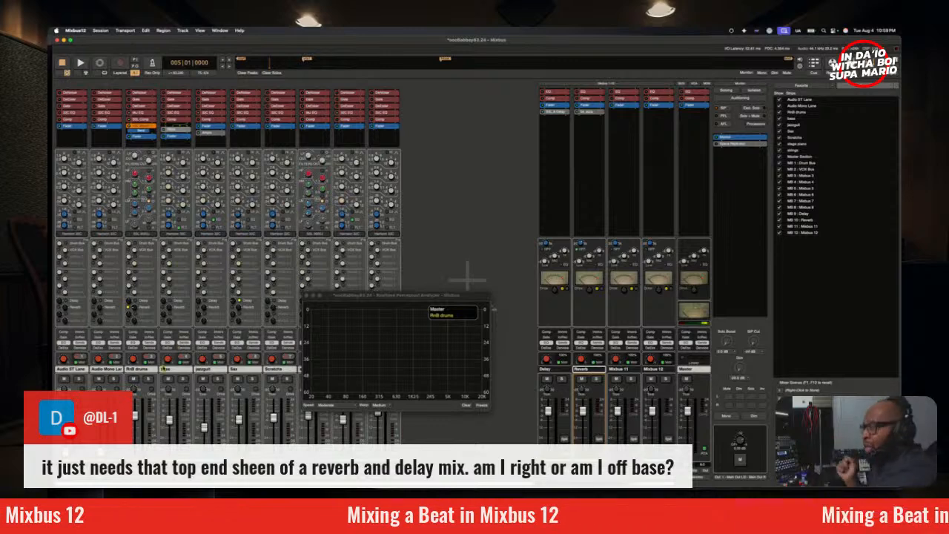
Step: Adjust the Reverb bus's high-pass filter frequency during playback, and close the spectrum analyzer
key(space)
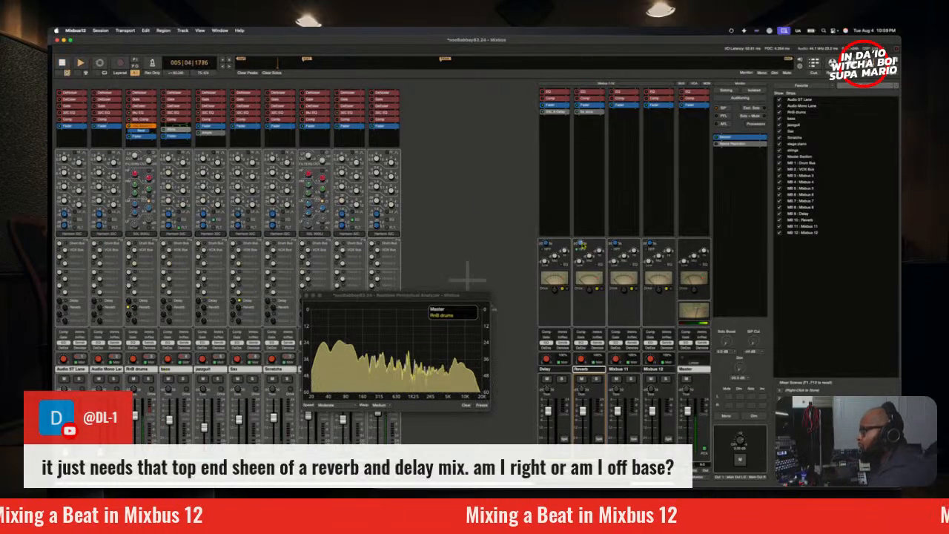
mouse_move(582, 245)
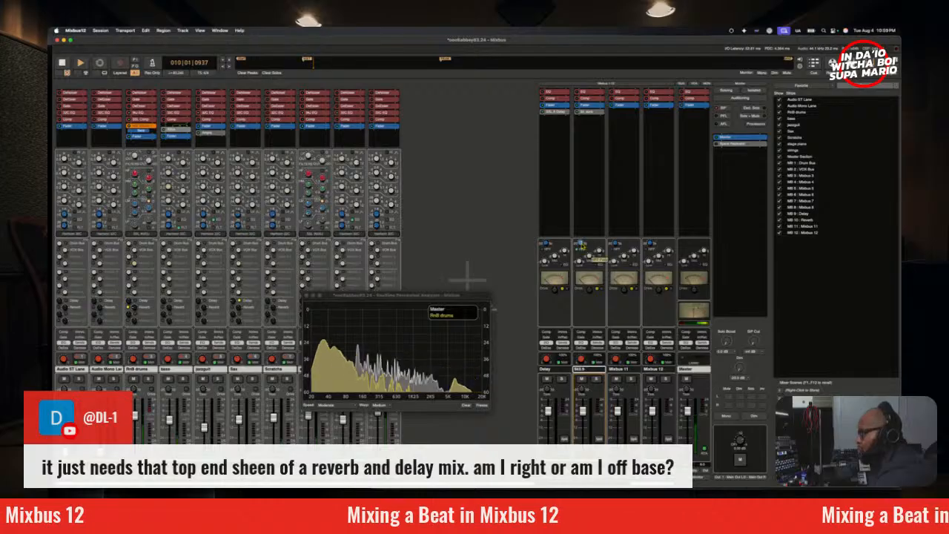
drag(581, 244, 614, 348)
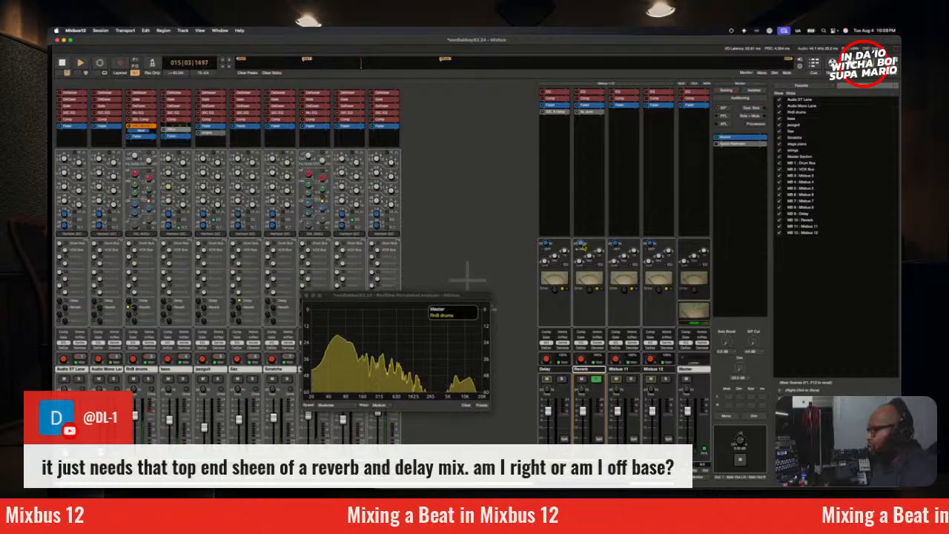
drag(583, 244, 589, 172)
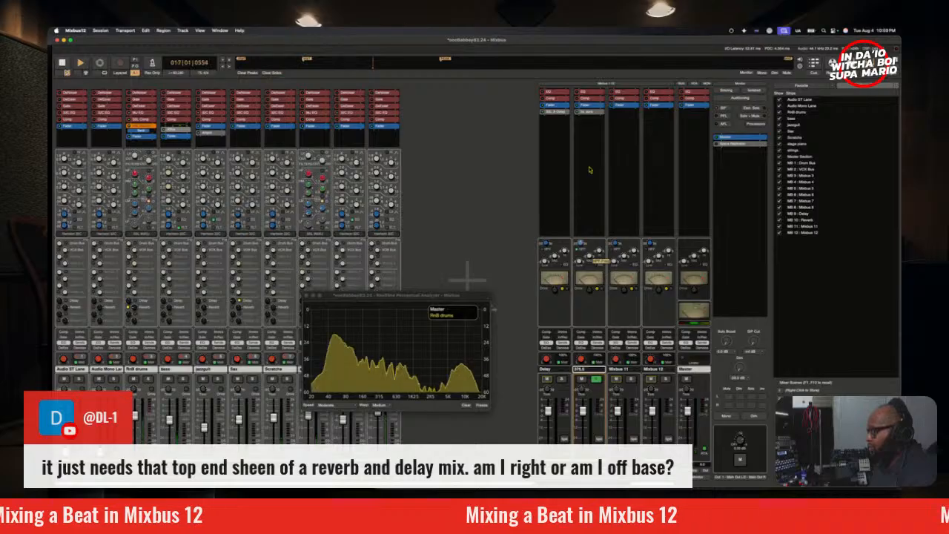
drag(591, 168, 591, 164)
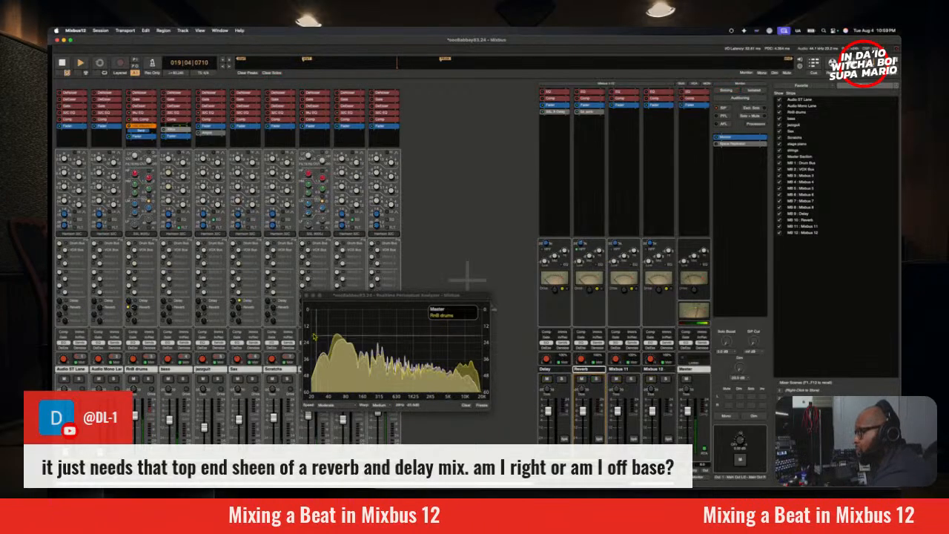
click(307, 296)
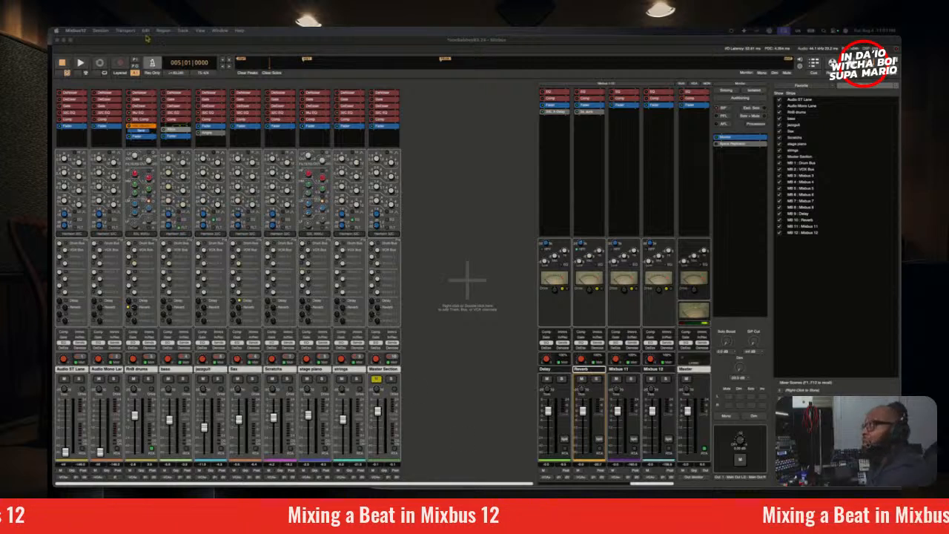
Step: Switch to the editor view and audition the arrangement around the gap in the RnB drums at bar 56
click(474, 222)
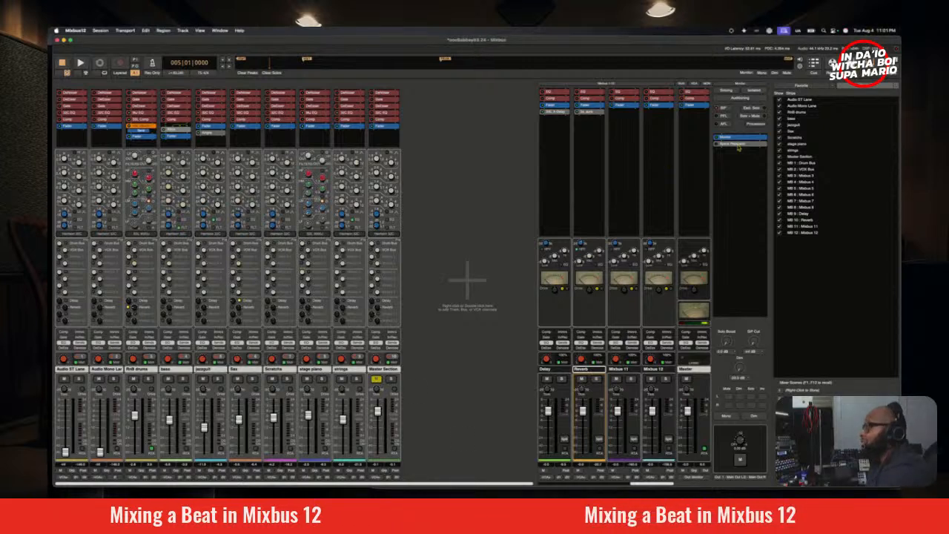
key(alt+m)
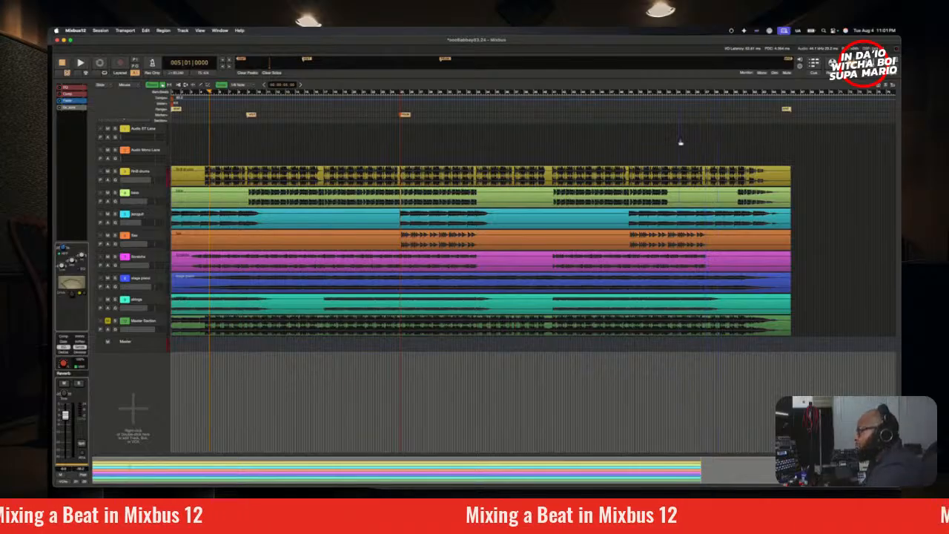
key(space)
click(694, 113)
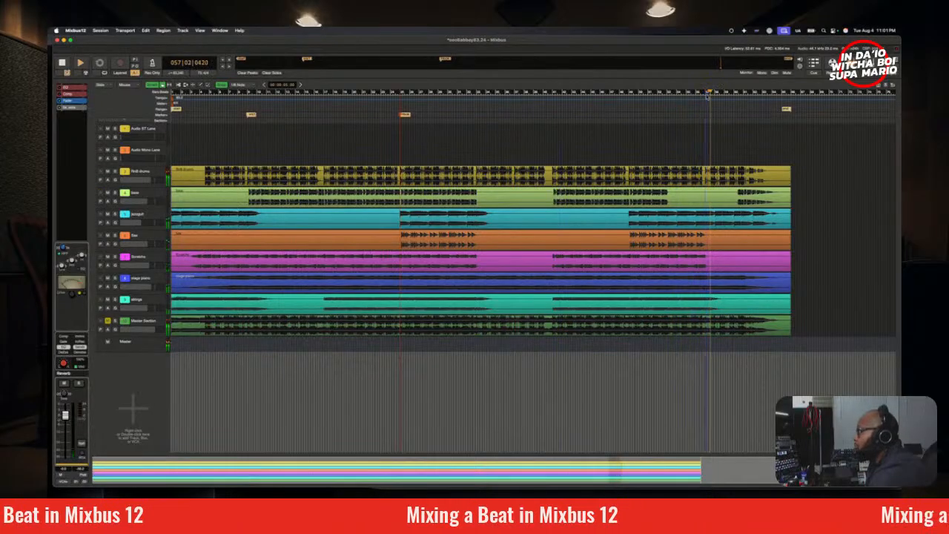
key(space)
scroll(704, 94, up, 5)
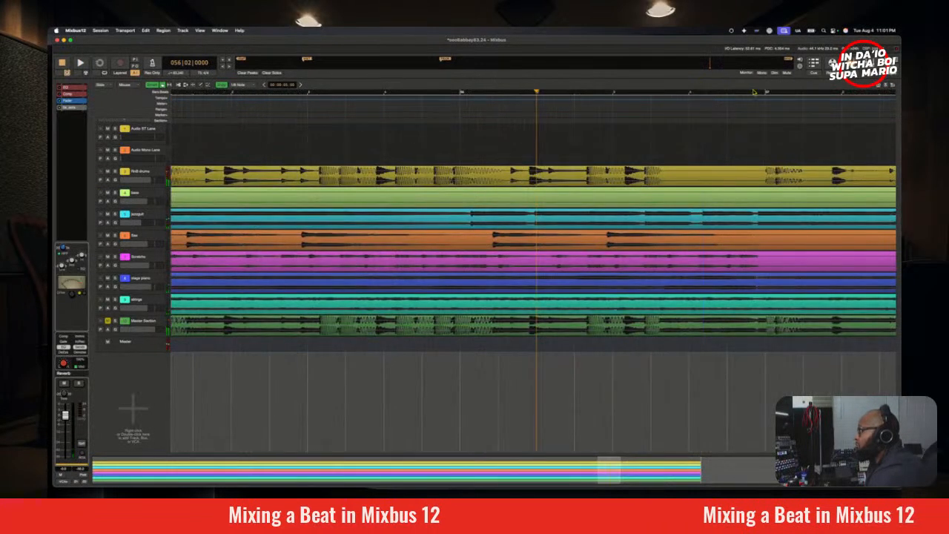
click(702, 97)
key(space)
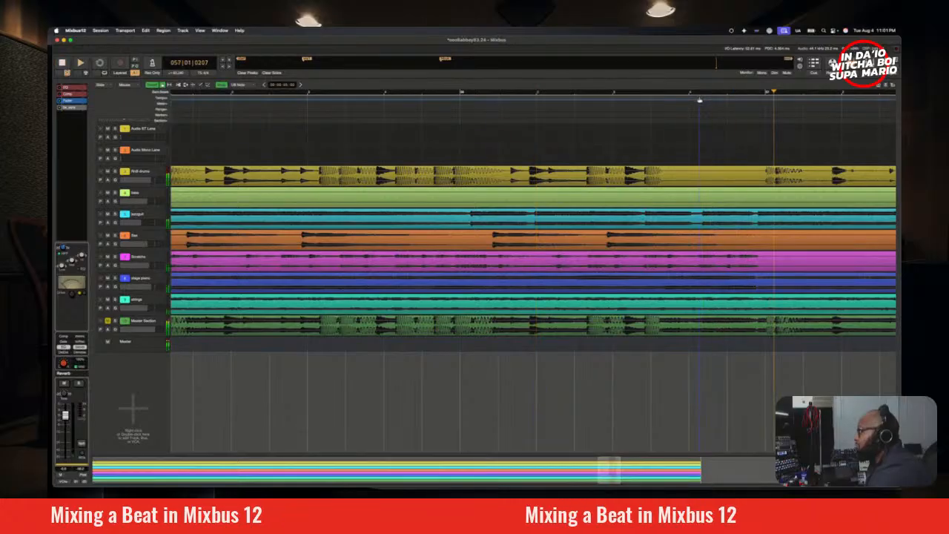
key(space)
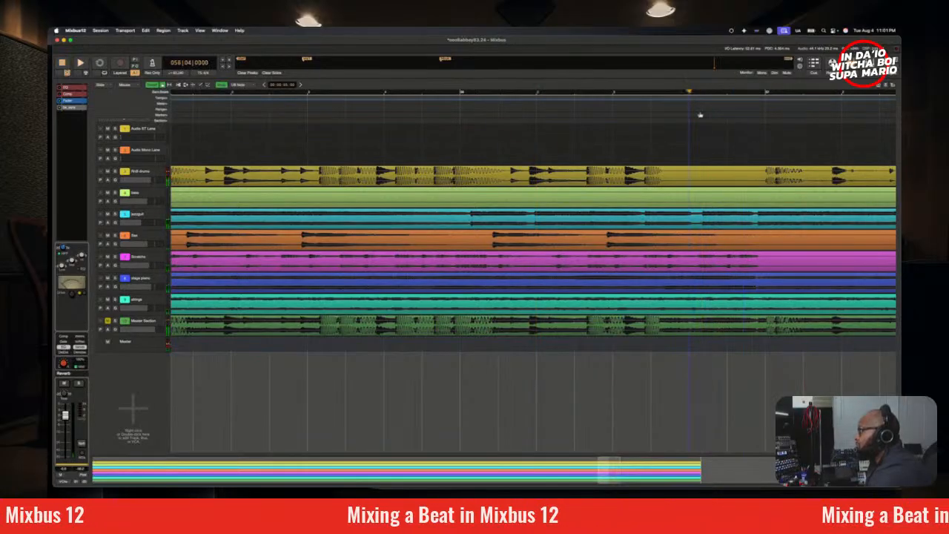
Step: Duplicate the RnB drums track once with a copied playlist, and place the duplicate directly below the original
click(141, 172)
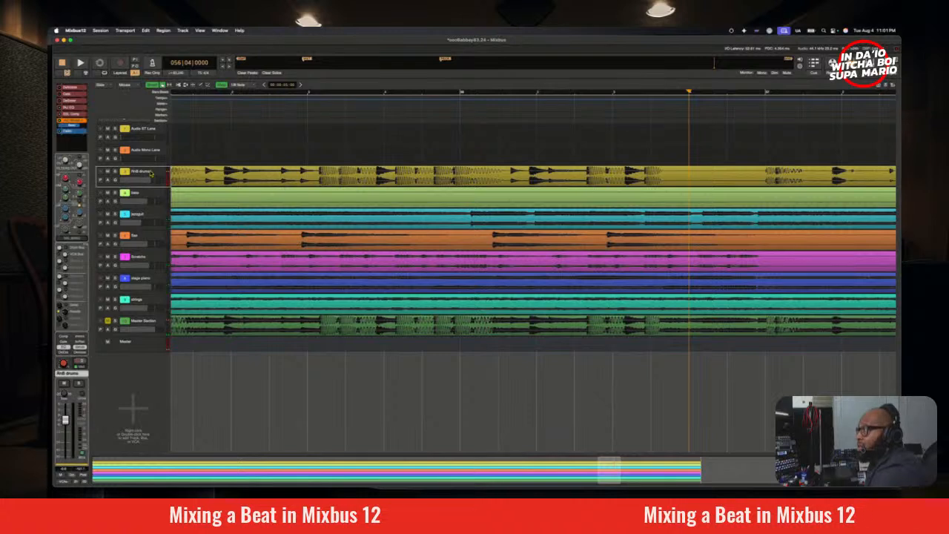
right_click(151, 172)
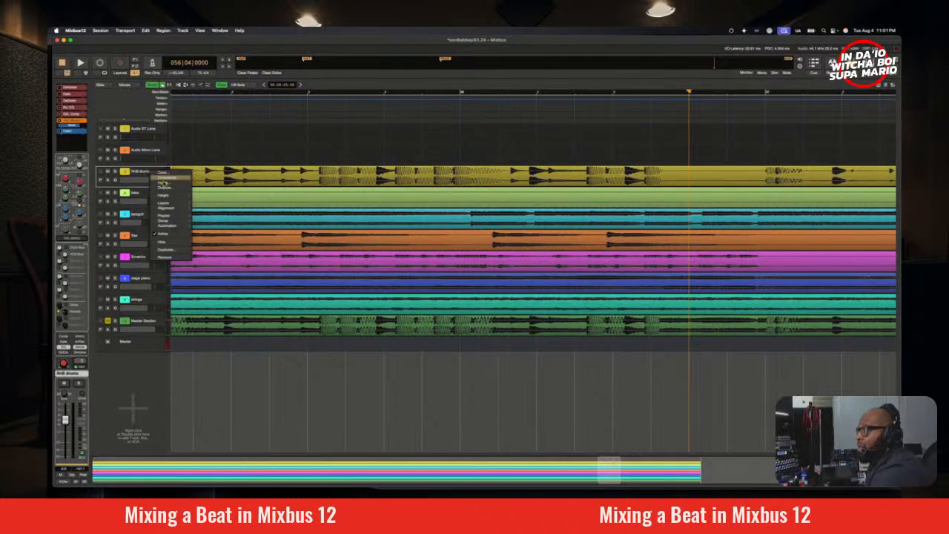
click(177, 254)
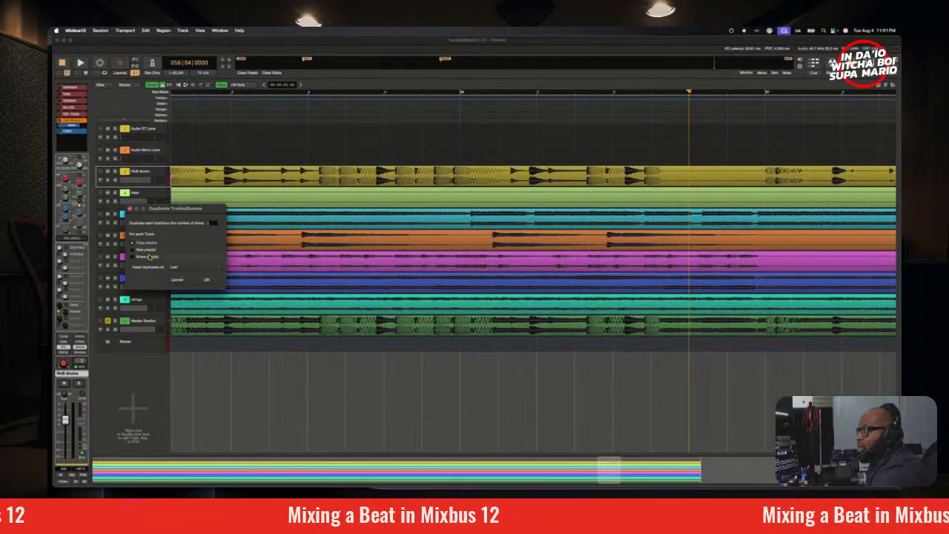
click(206, 280)
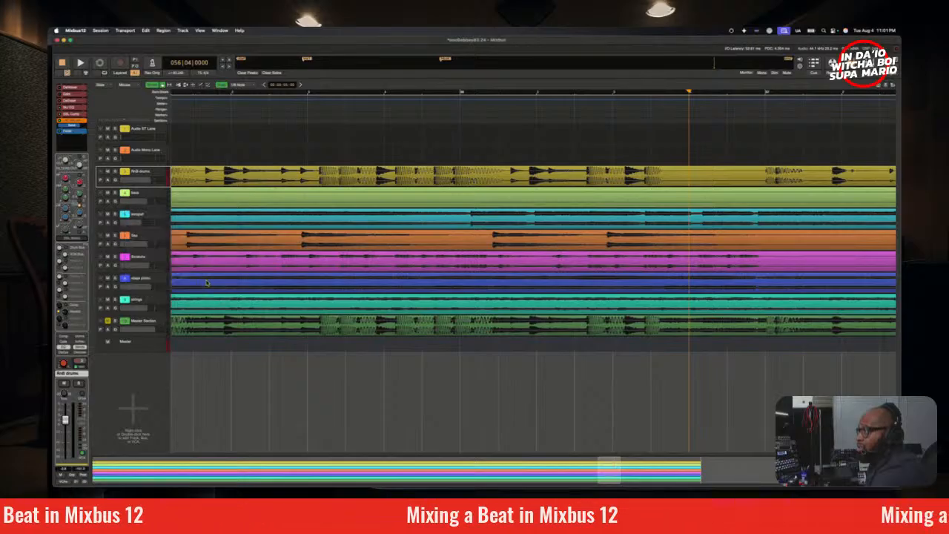
drag(139, 340, 145, 135)
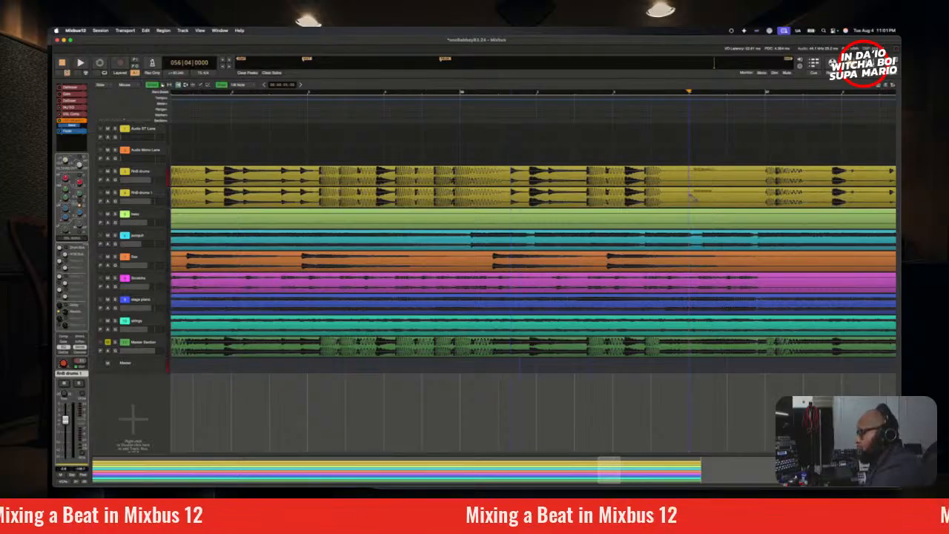
Step: Delete the RnB drums 1 region before the bar 56 split and the RnB drums region after it
click(642, 183)
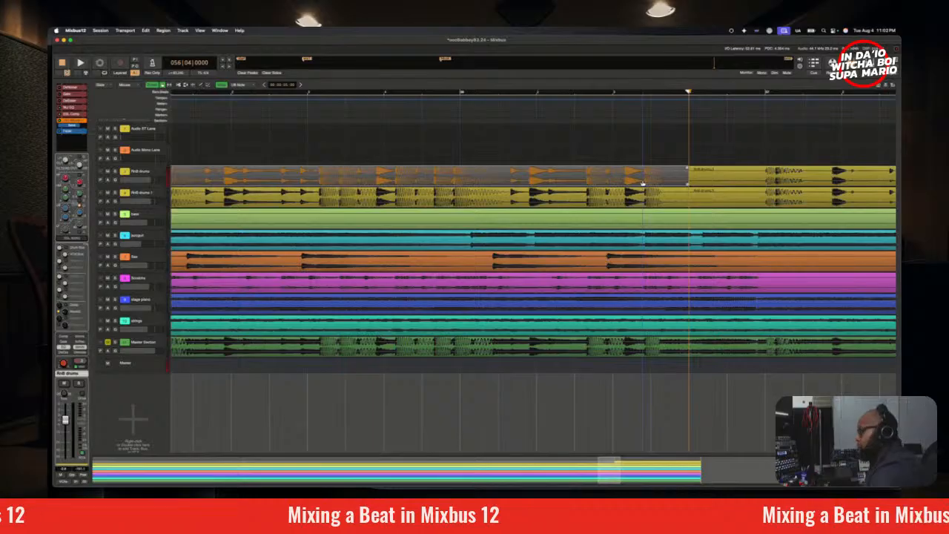
click(650, 200)
key(Delete)
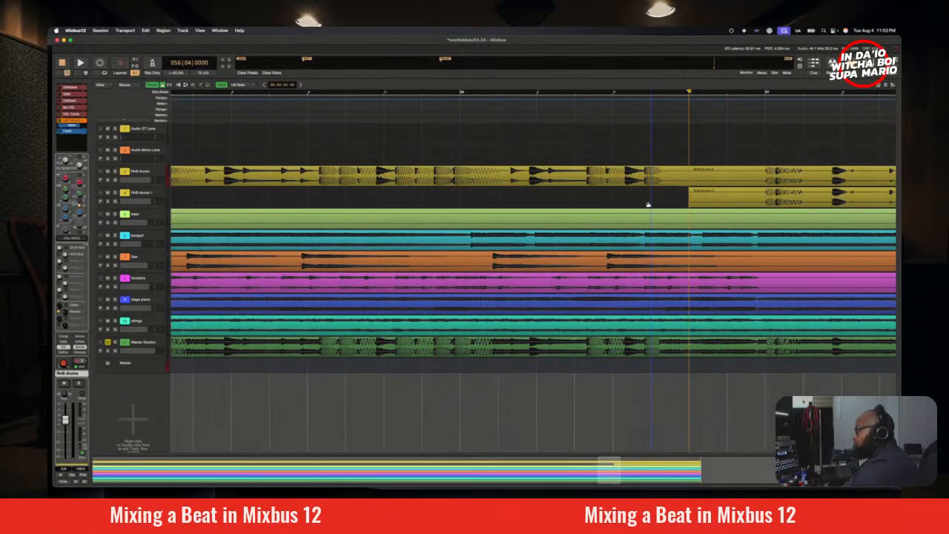
click(732, 180)
key(Delete)
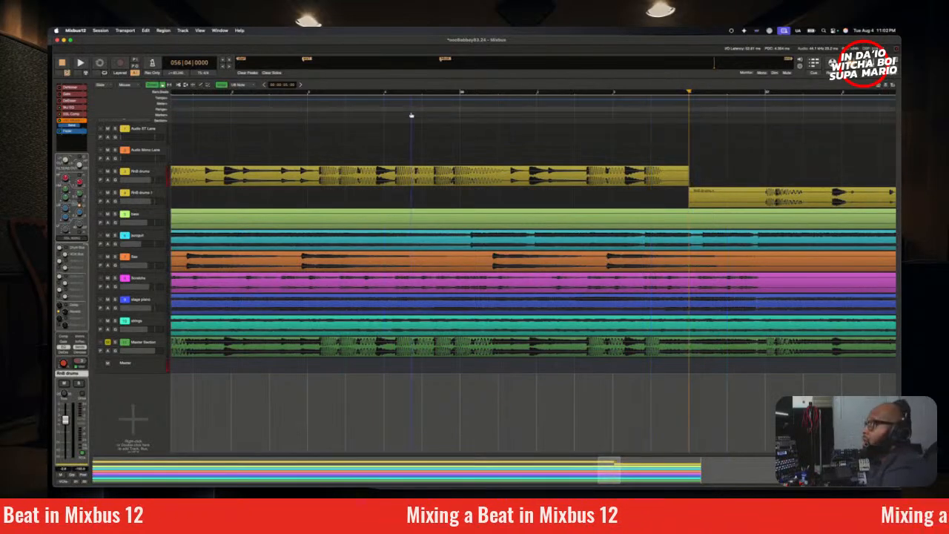
scroll(416, 109, down, 1)
scroll(417, 110, down, 2)
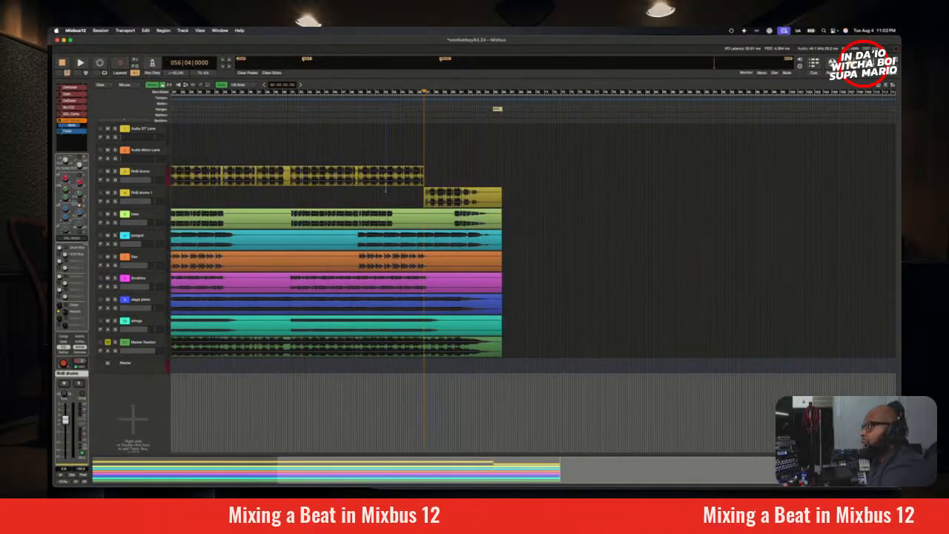
Step: Adjust the channel EQ of RnB drums 1 in the mixer during playback, and stop playback
click(158, 195)
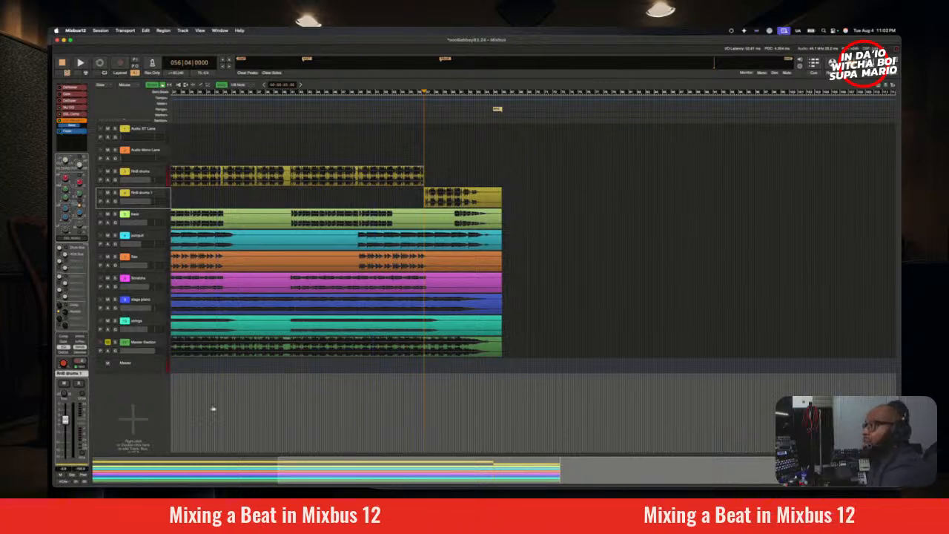
key(alt+m)
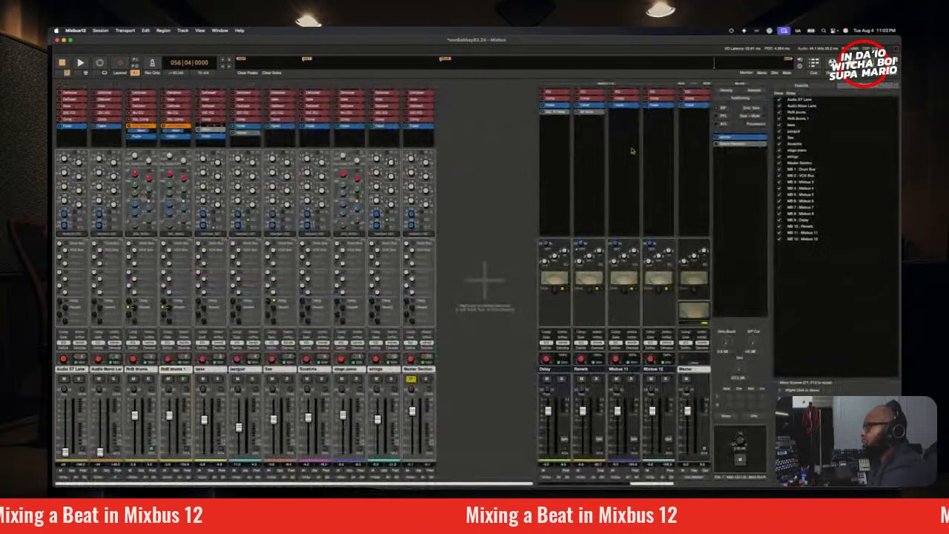
key(space)
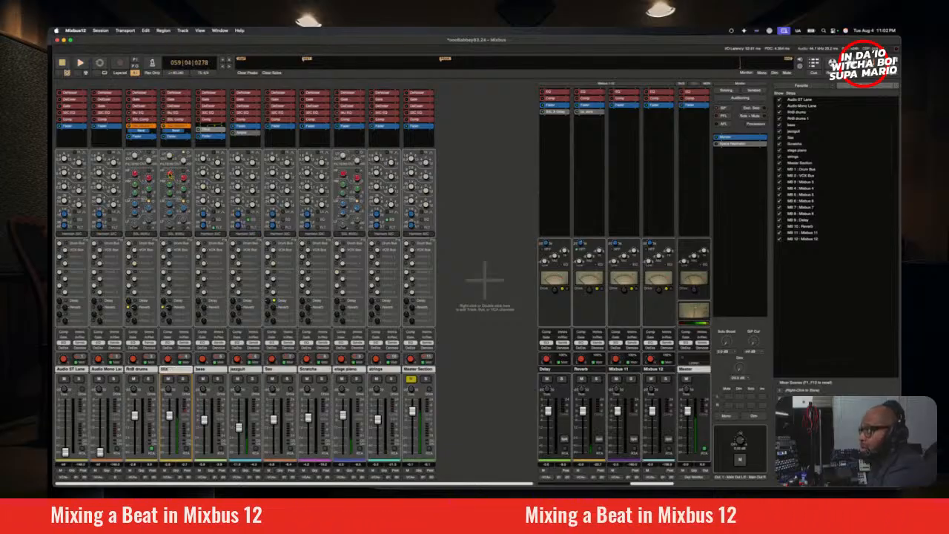
drag(172, 175, 175, 191)
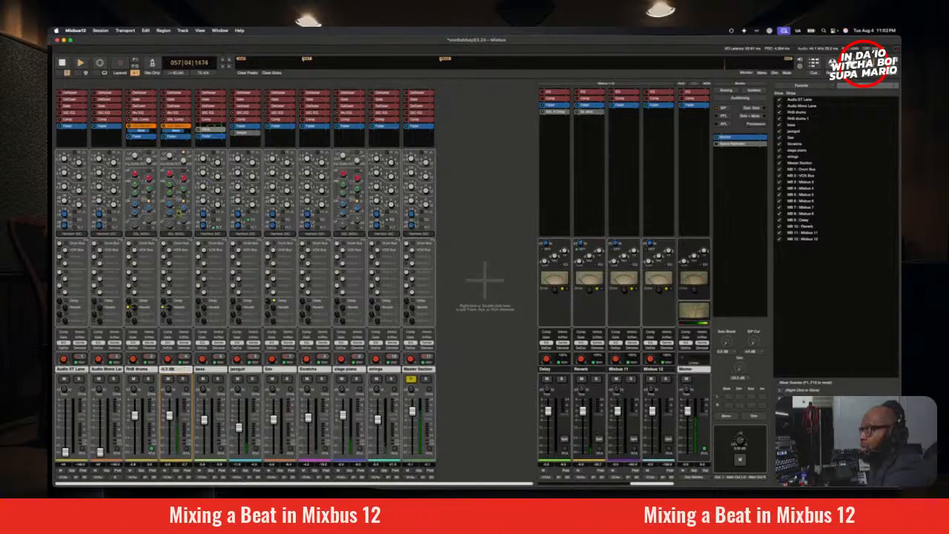
drag(180, 210, 177, 213)
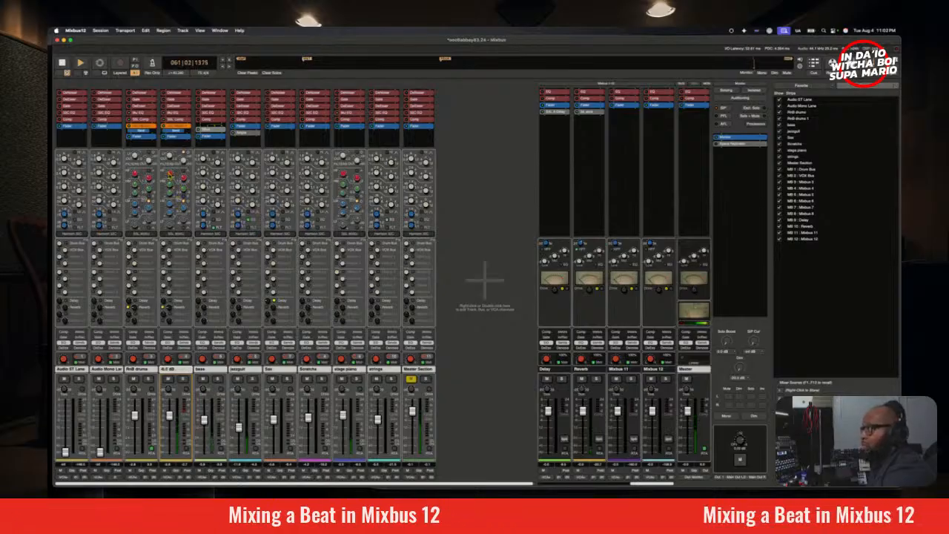
key(space)
Step: Show RnB drums 1 and the master in the spectrum analyzer, move its window clear of the strips, and audition the section
click(187, 451)
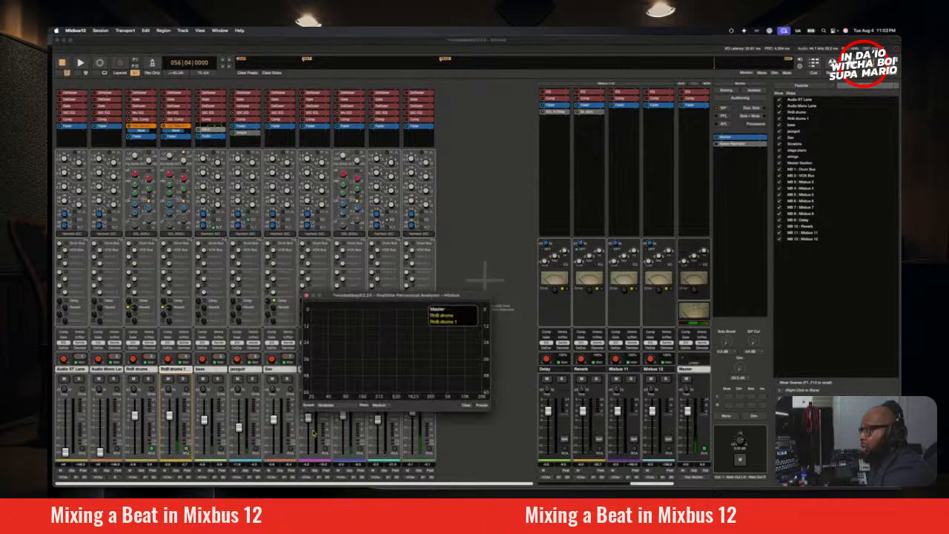
drag(414, 298, 568, 145)
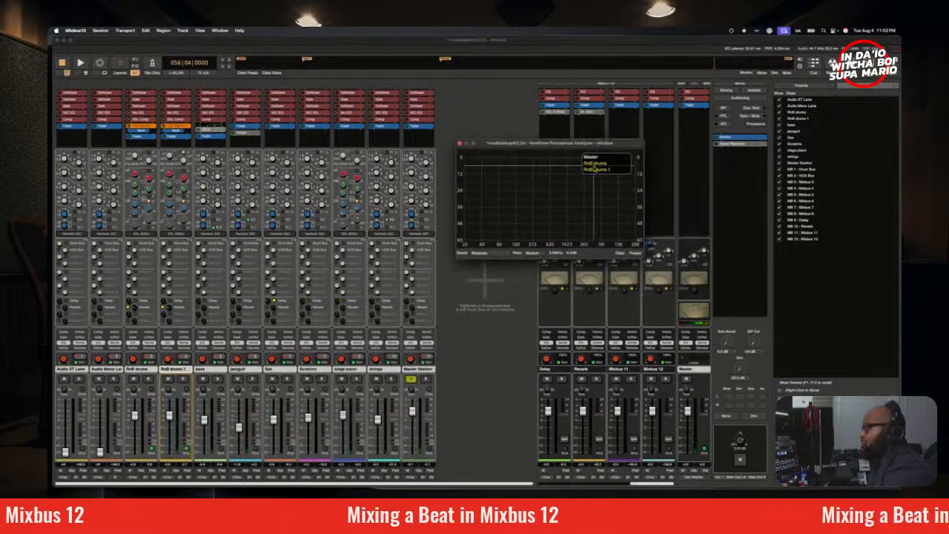
key(space)
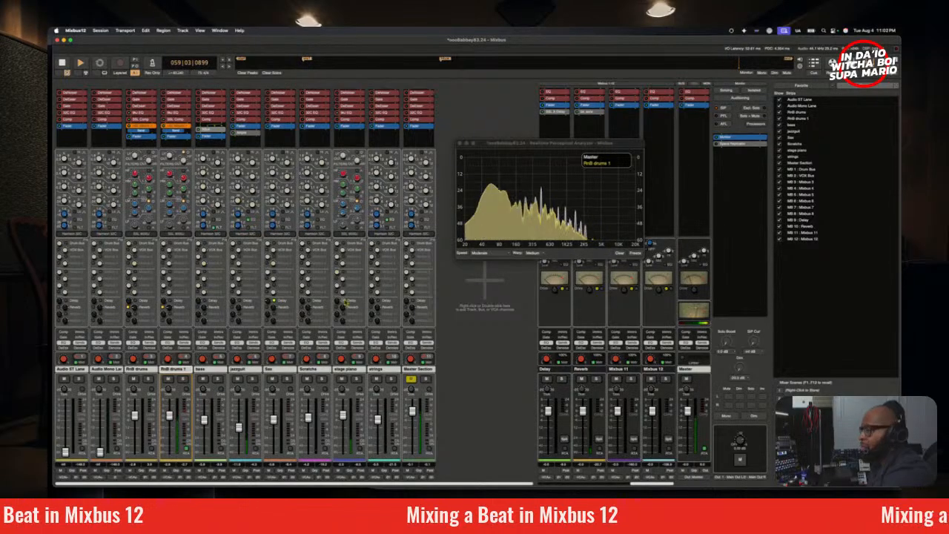
key(space)
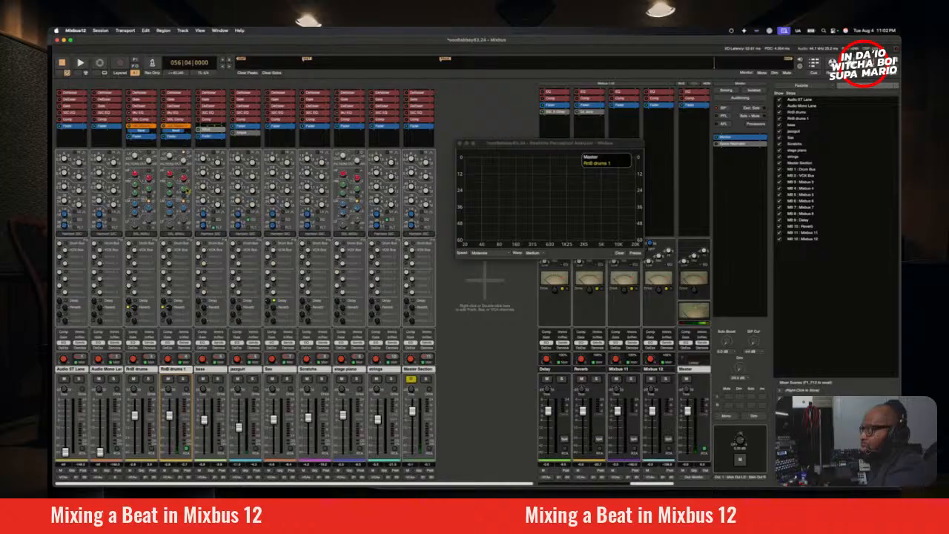
Step: Lower the RnB drums 1 fader slightly while repeatedly auditioning the section from bar 56
key(space)
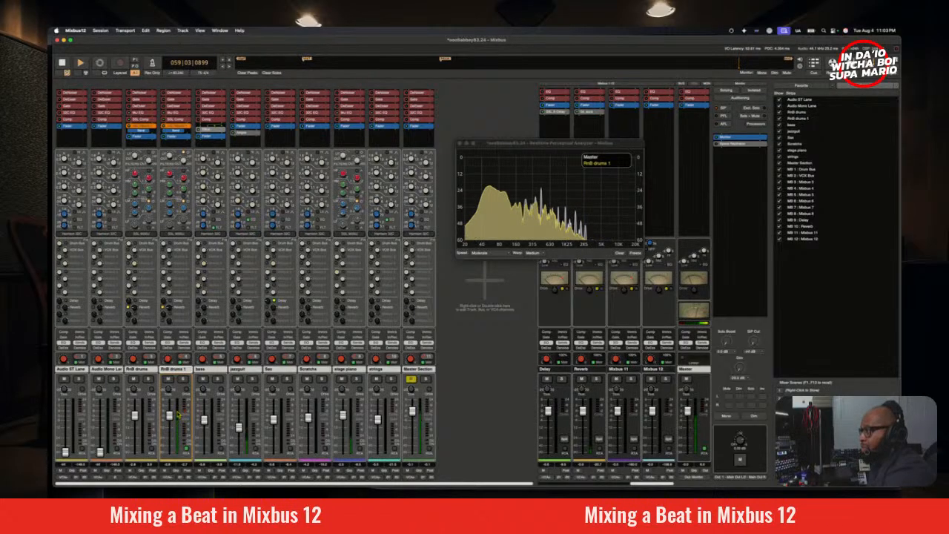
key(space)
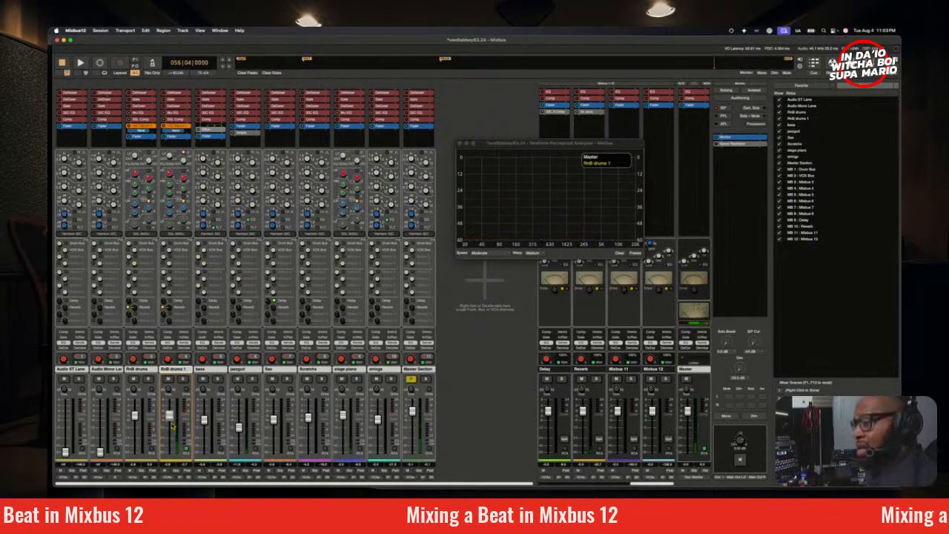
key(space)
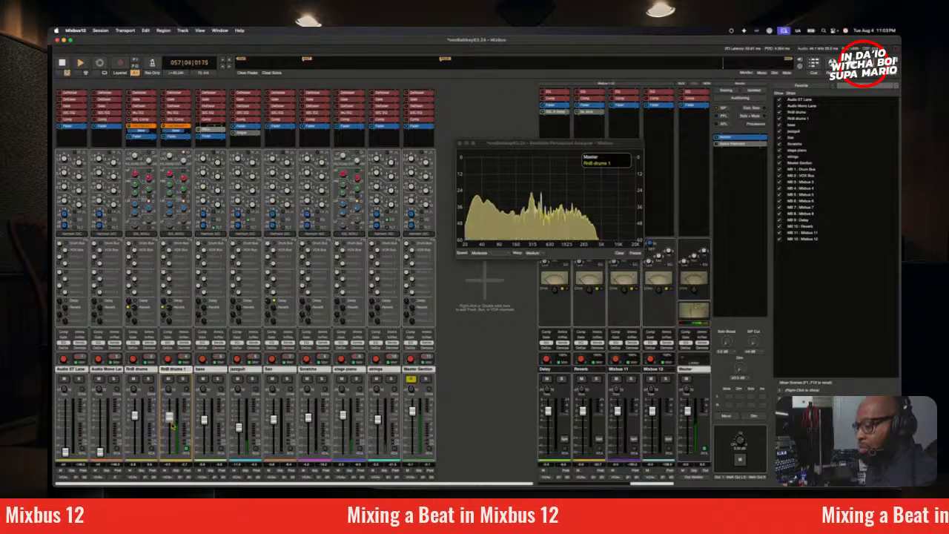
key(space)
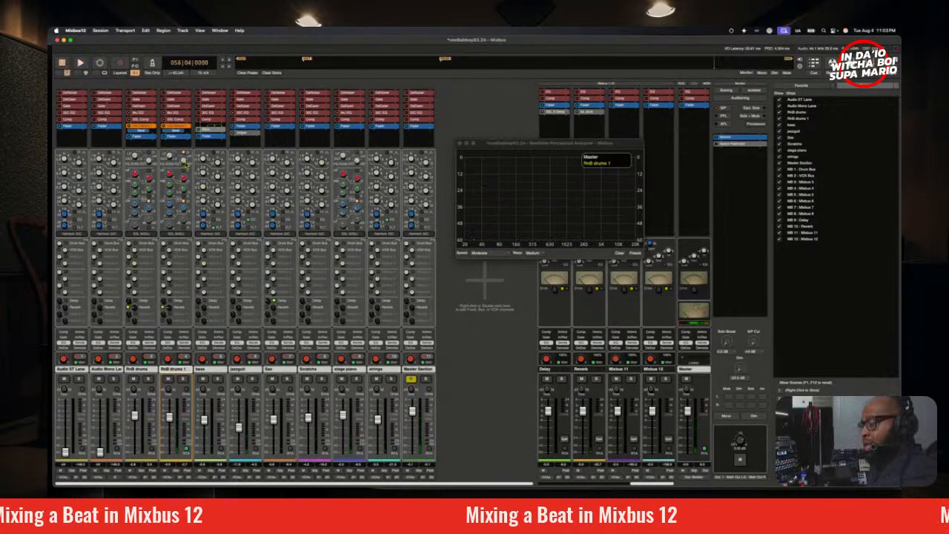
key(space)
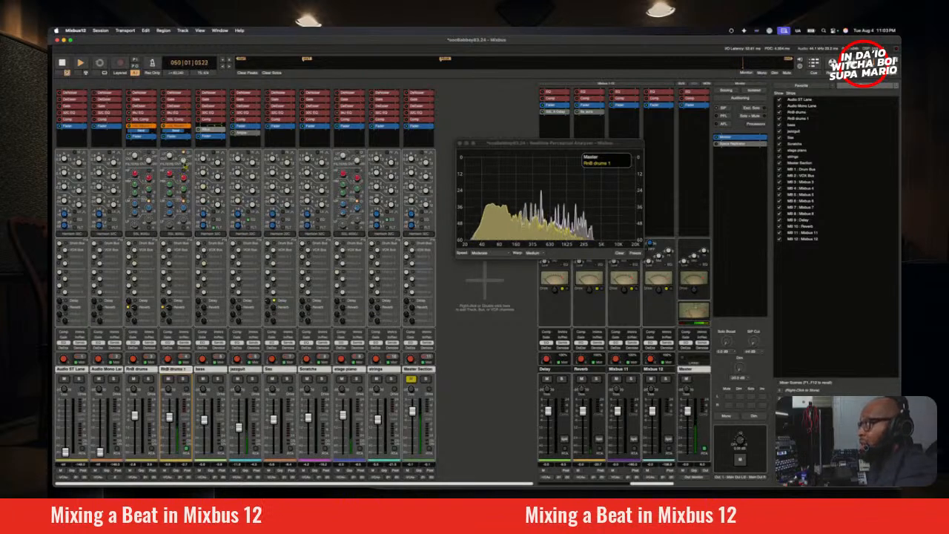
key(space)
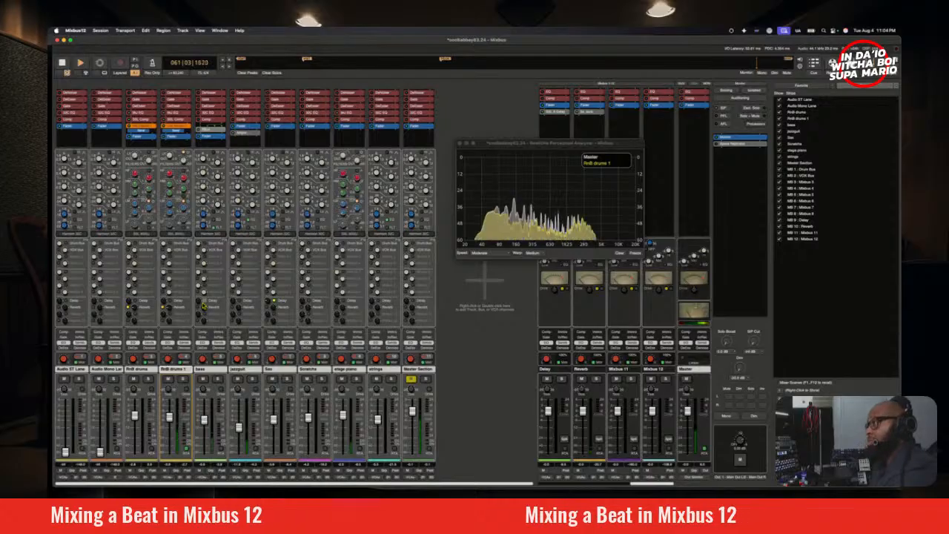
key(space)
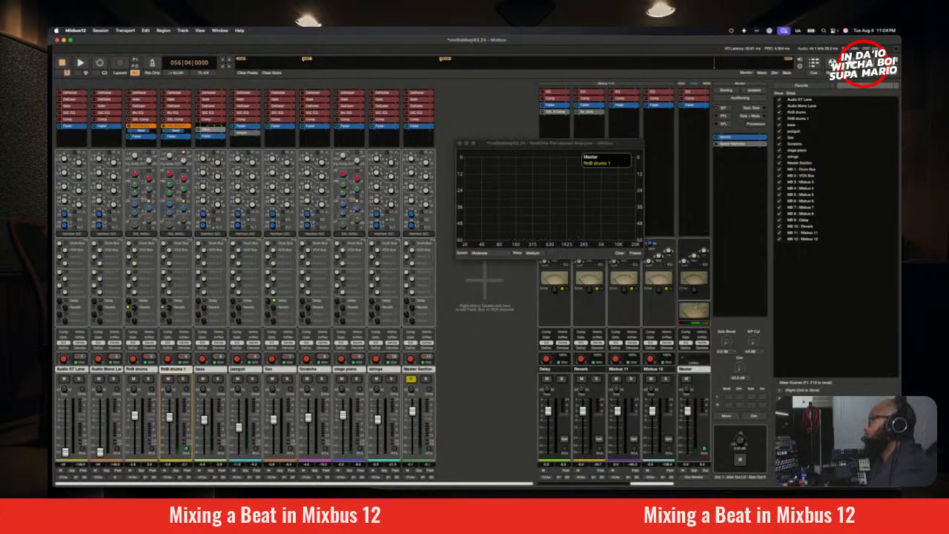
Step: Return to the editor, close the spectrum analyzer, and audition the transition from bar 55 into the RnB drums 1 region
key(alt+m)
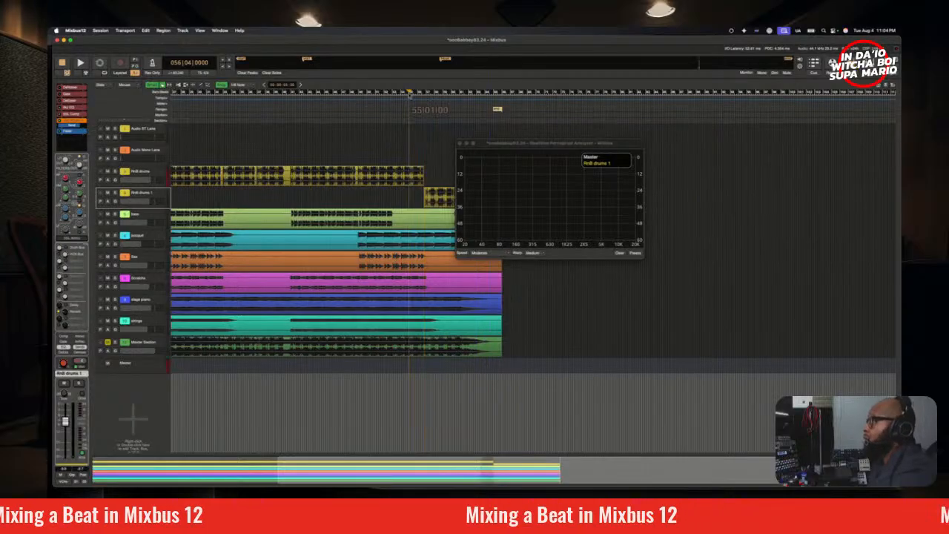
key(space)
click(459, 143)
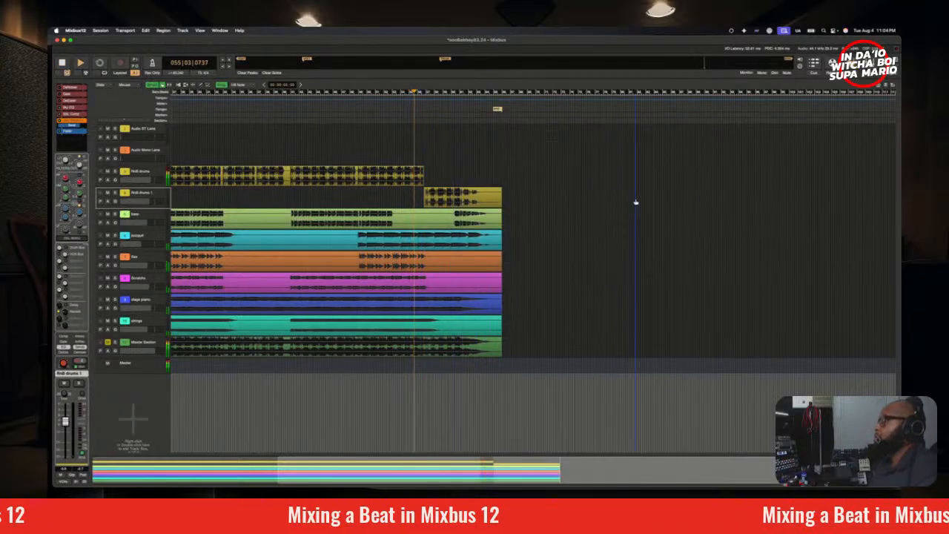
scroll(474, 110, up, 3)
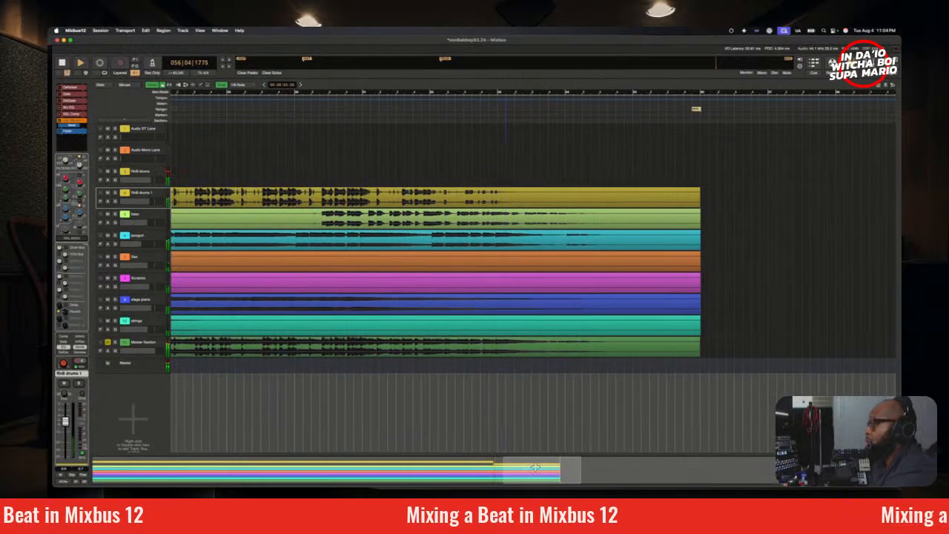
drag(533, 467, 480, 467)
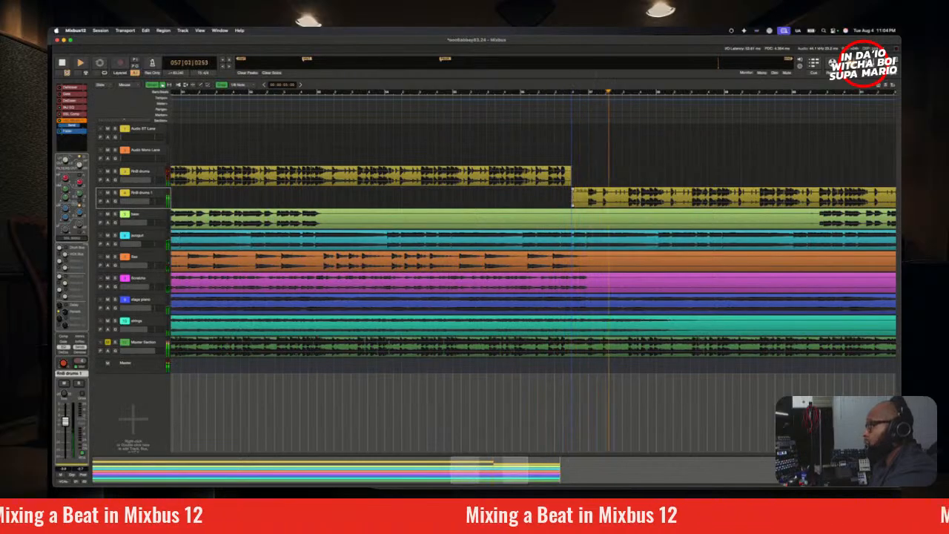
Step: Trim the start of the RnB drums 1 region slightly inward, and audition the transition into it
key(space)
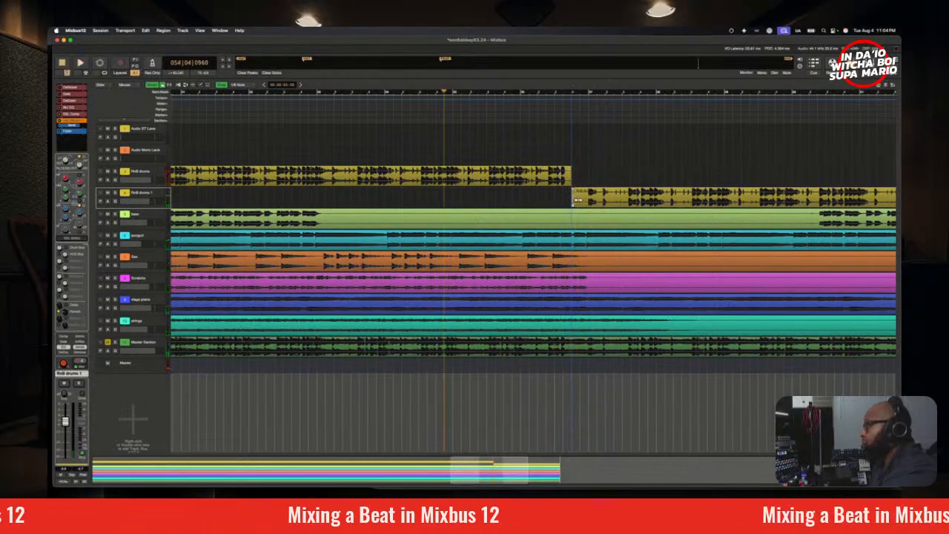
drag(578, 200, 610, 209)
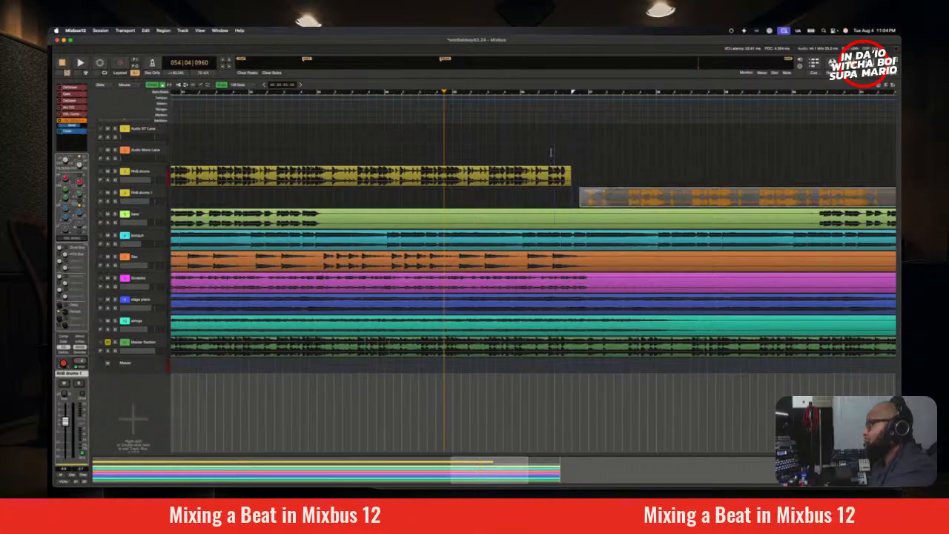
click(503, 92)
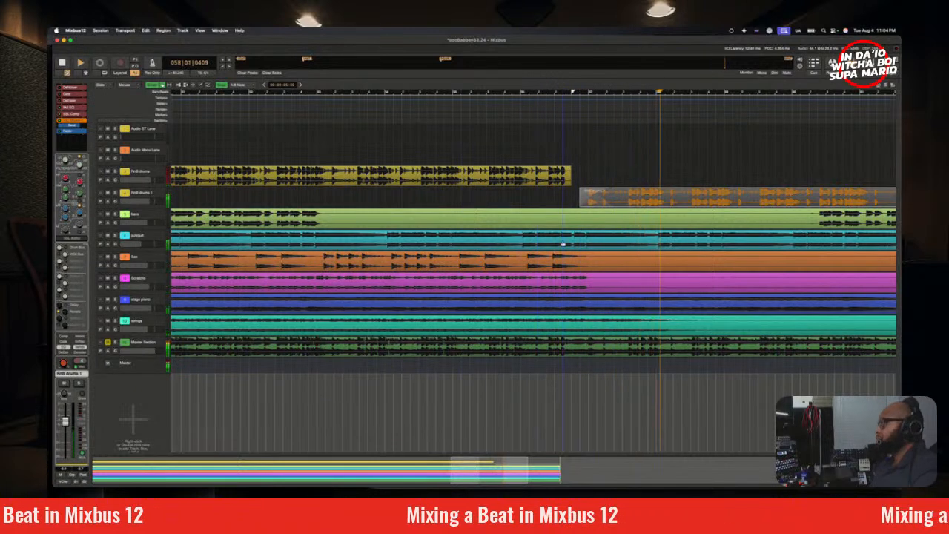
click(506, 110)
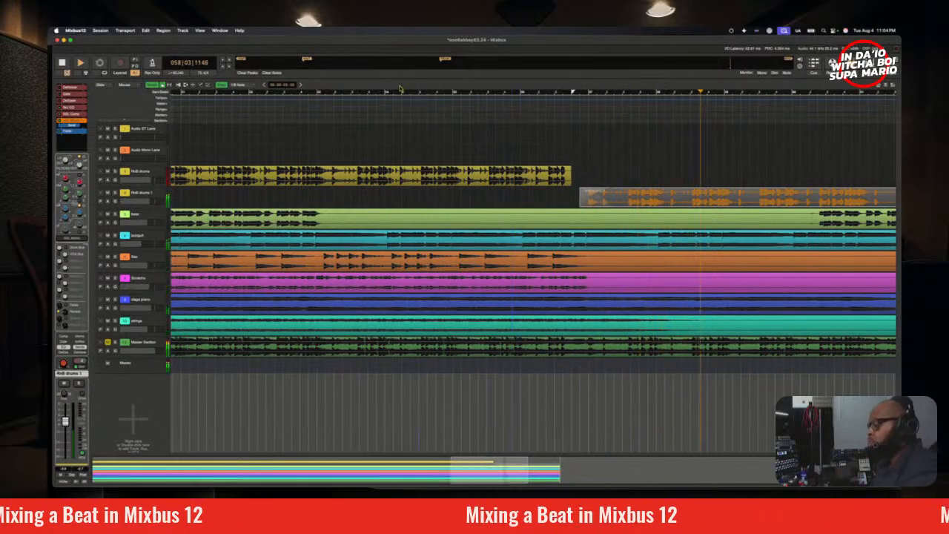
scroll(425, 122, up, 2)
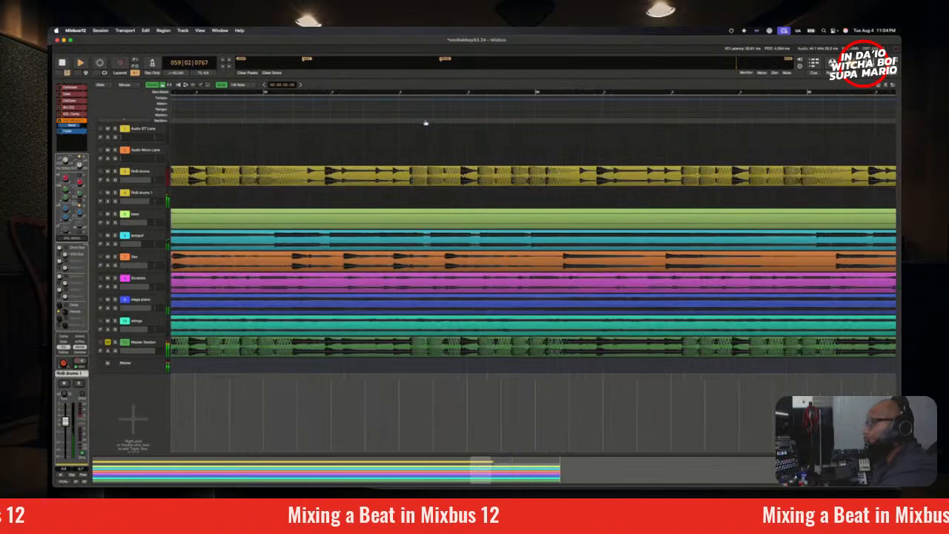
scroll(425, 122, down, 5)
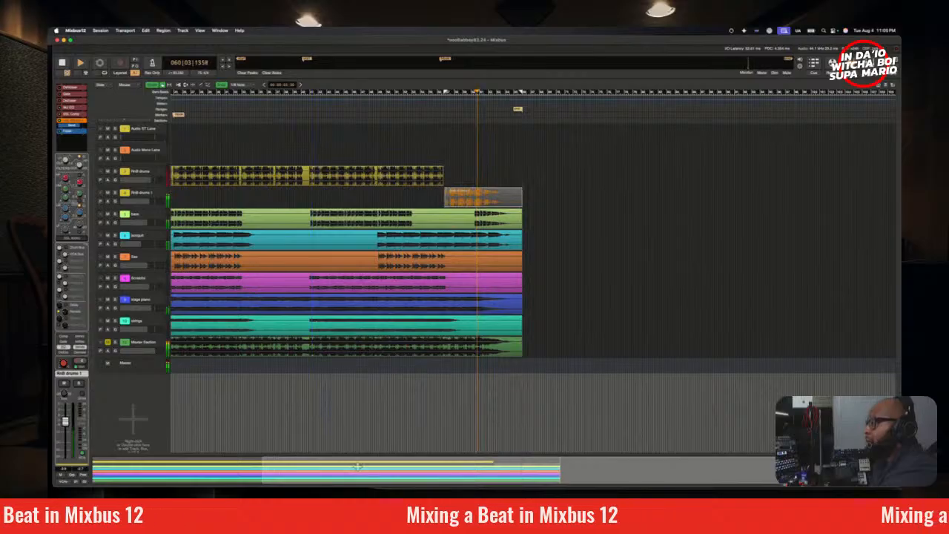
Step: Place the playhead at bar 23, solo the Master Section track, and audition it repeatedly from there
key(space)
drag(352, 464, 157, 467)
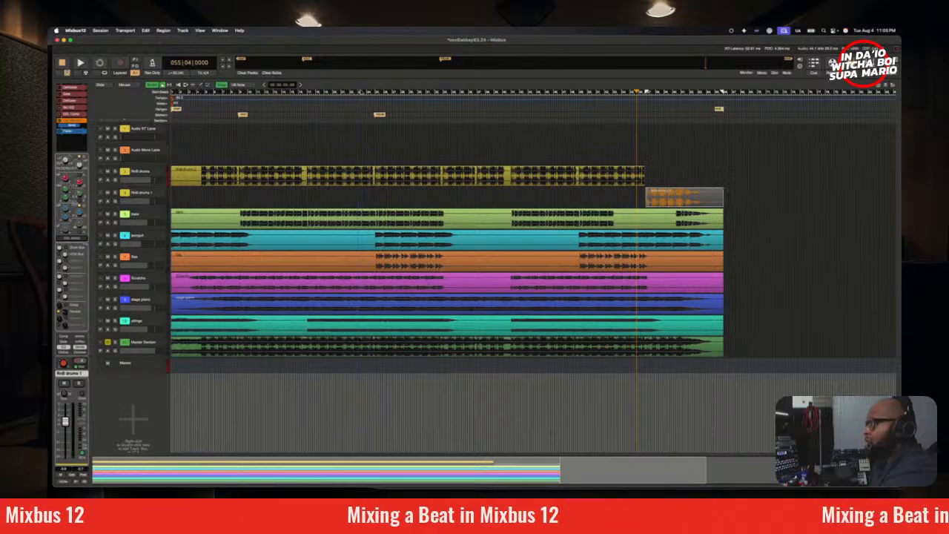
click(359, 93)
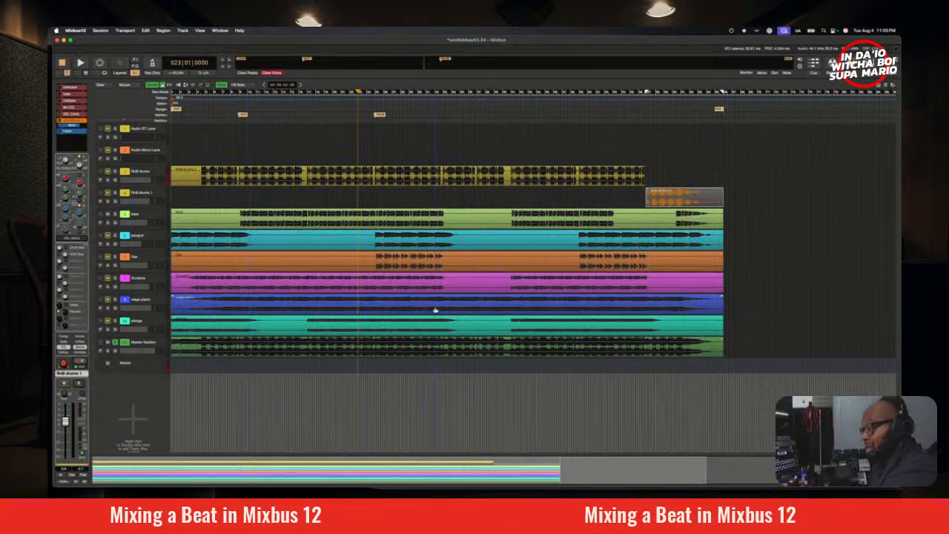
key(space)
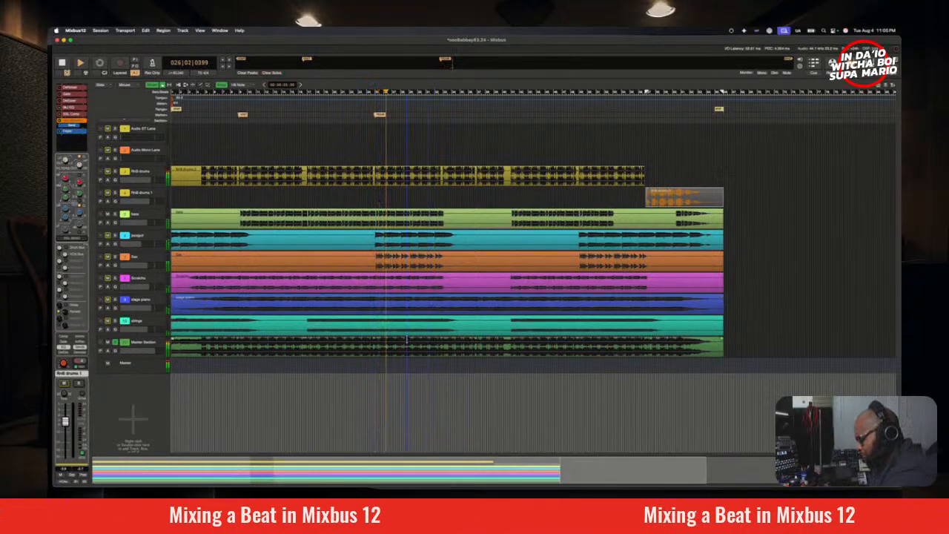
key(space)
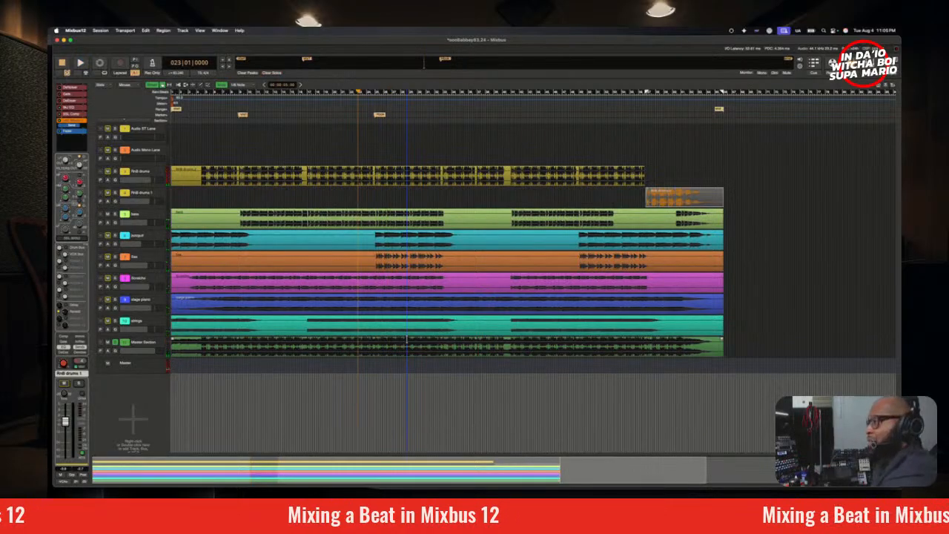
key(space)
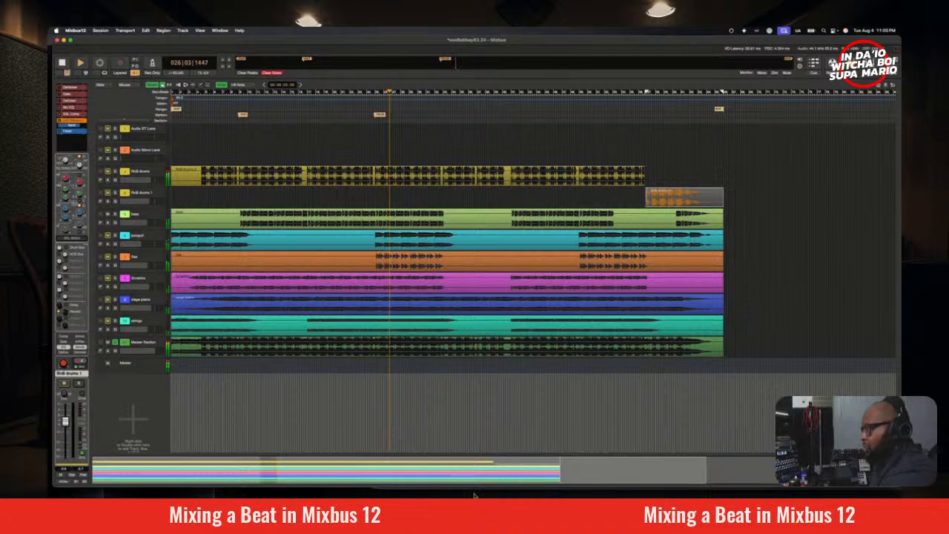
key(space)
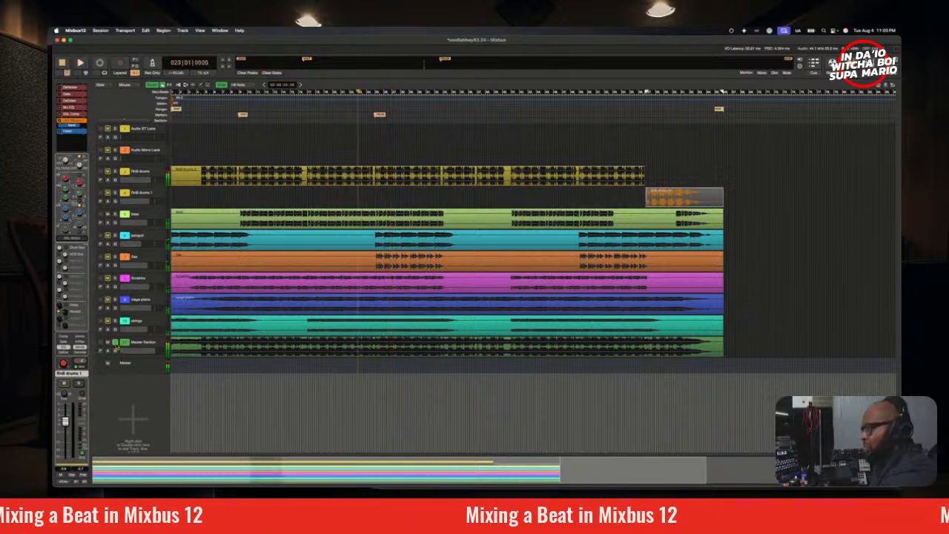
Step: Unsolo the Master Section track, audition the full mix from bar 23, and switch to the mixer
key(space)
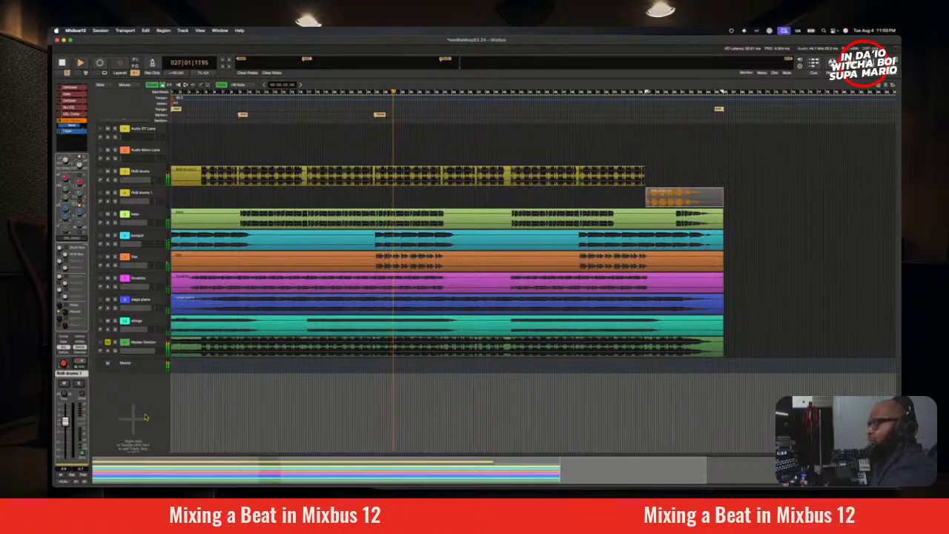
key(space)
key(space)
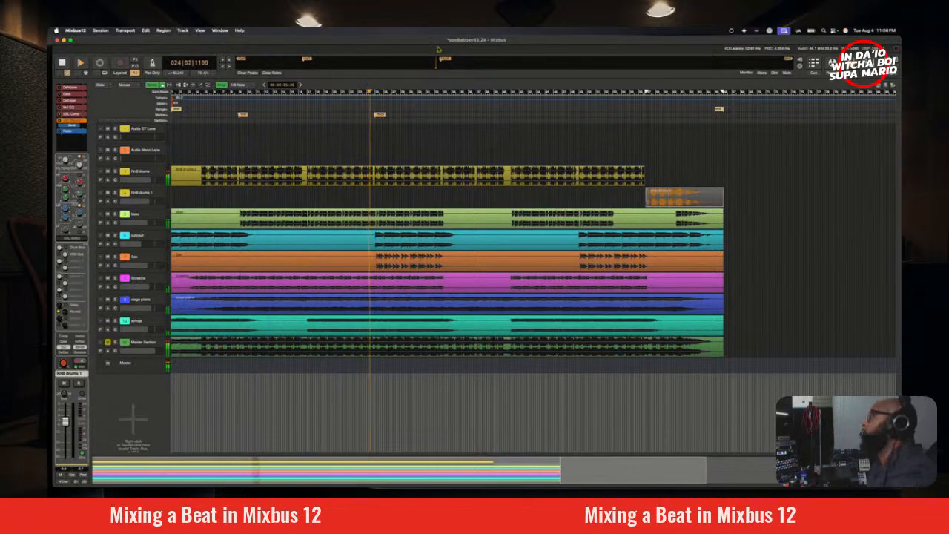
key(alt+m)
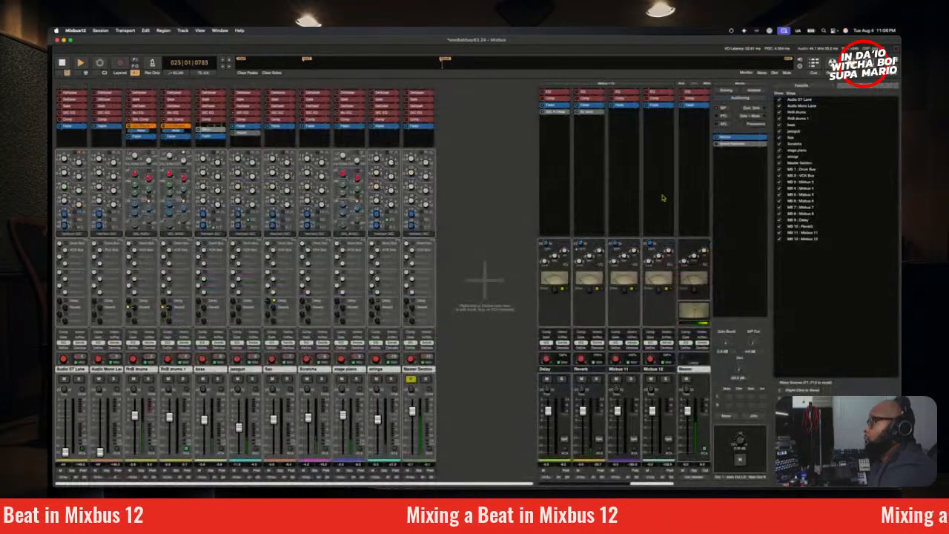
key(space)
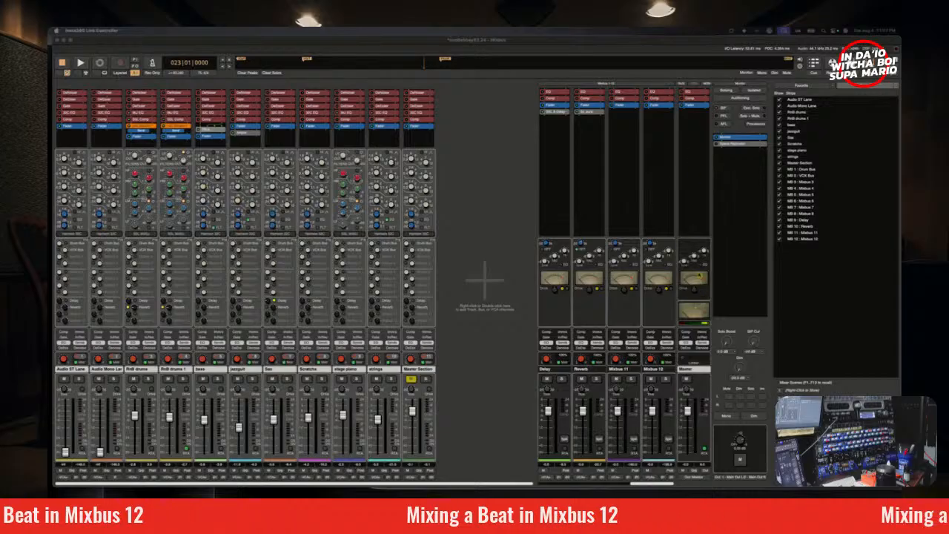
Step: Select the master strip and audition the mix from bar 23 while checking its level
right_click(694, 215)
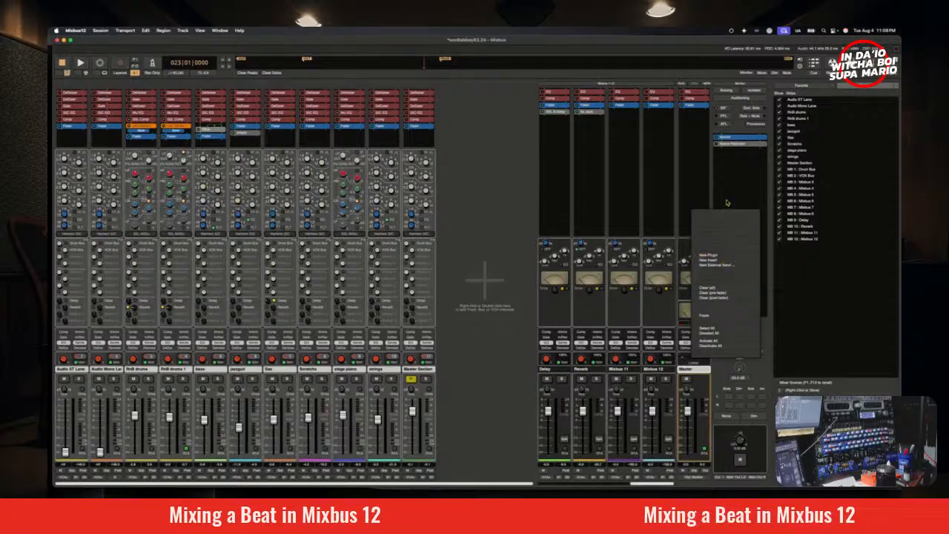
click(700, 168)
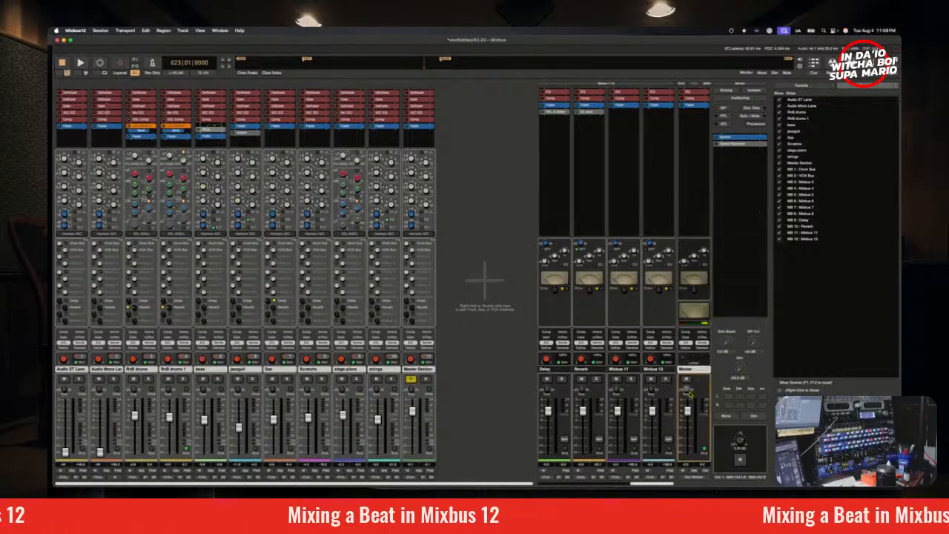
key(space)
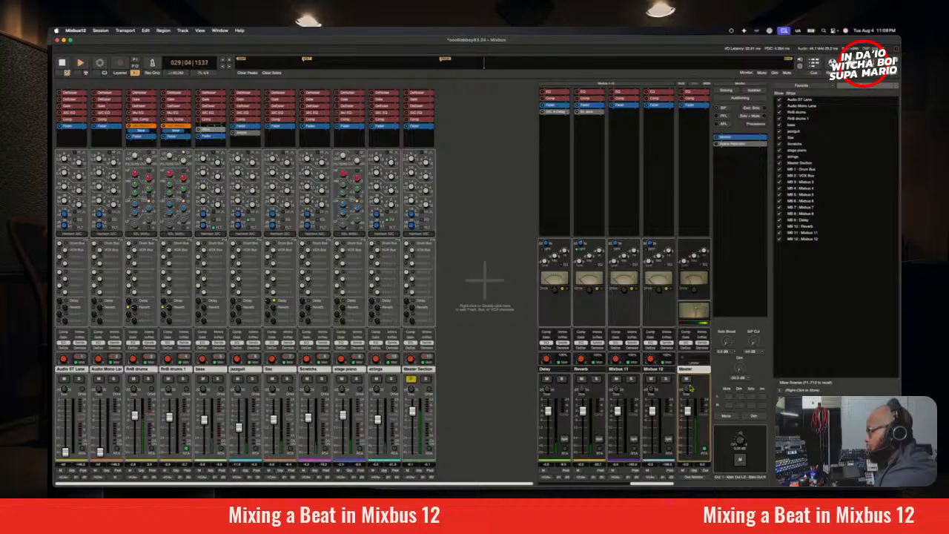
key(space)
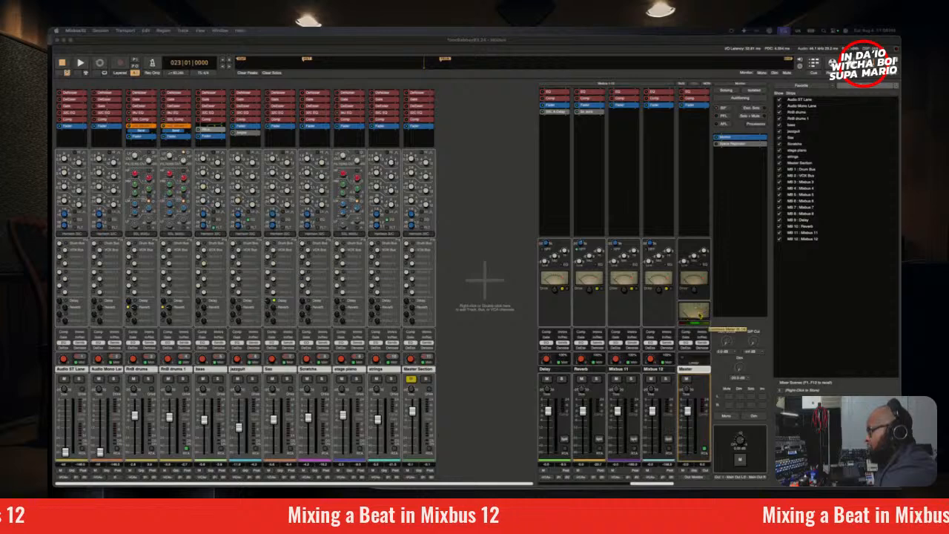
click(688, 397)
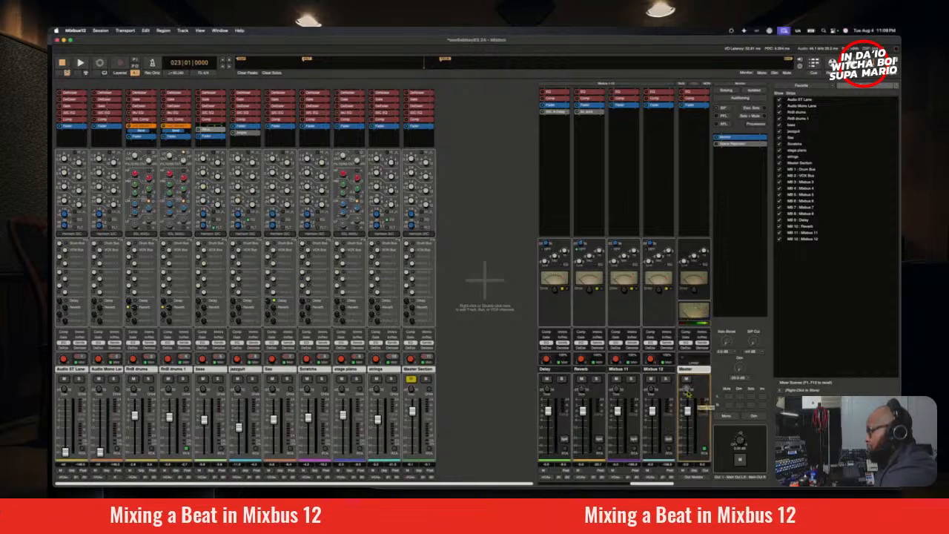
key(space)
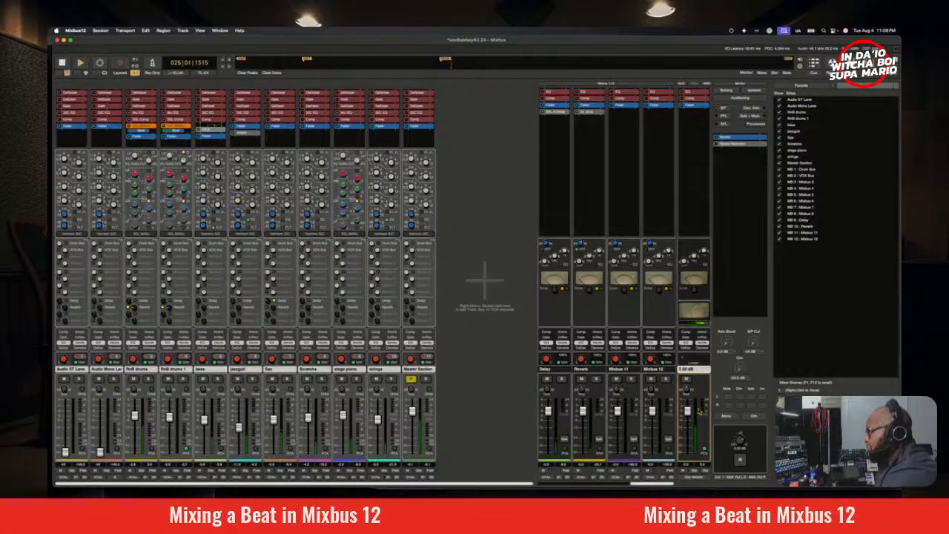
key(space)
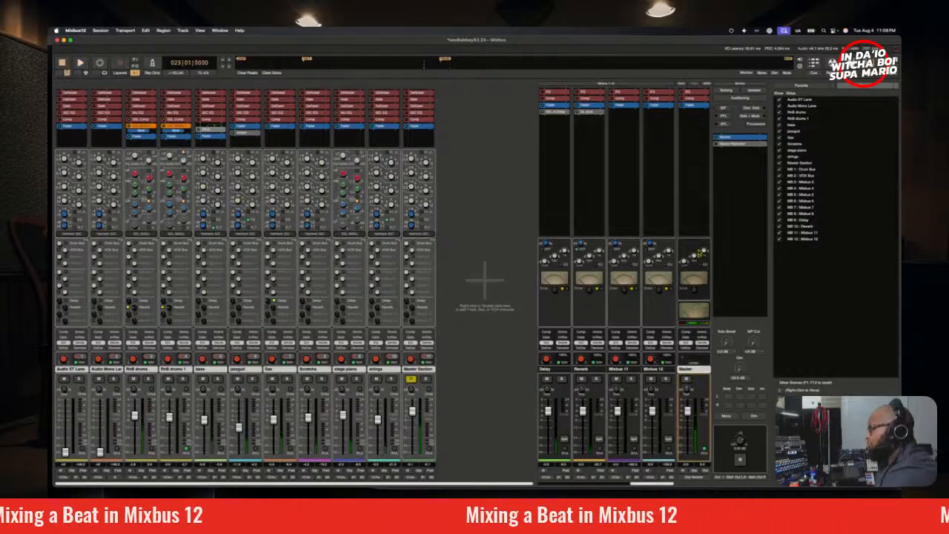
Step: Insert the SSL autoBUS compressor on the master strip and move its window clear of the bus strips
right_click(683, 154)
mouse_move(727, 200)
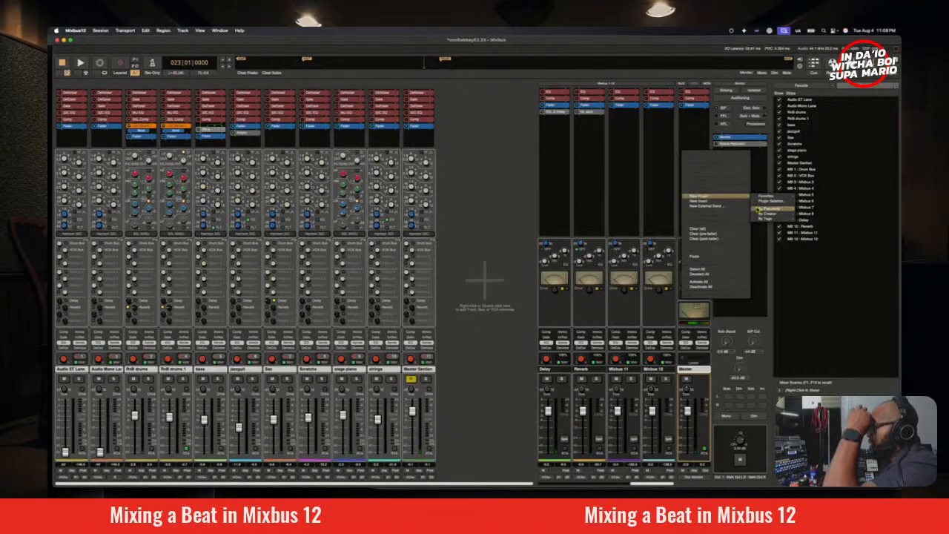
mouse_move(764, 215)
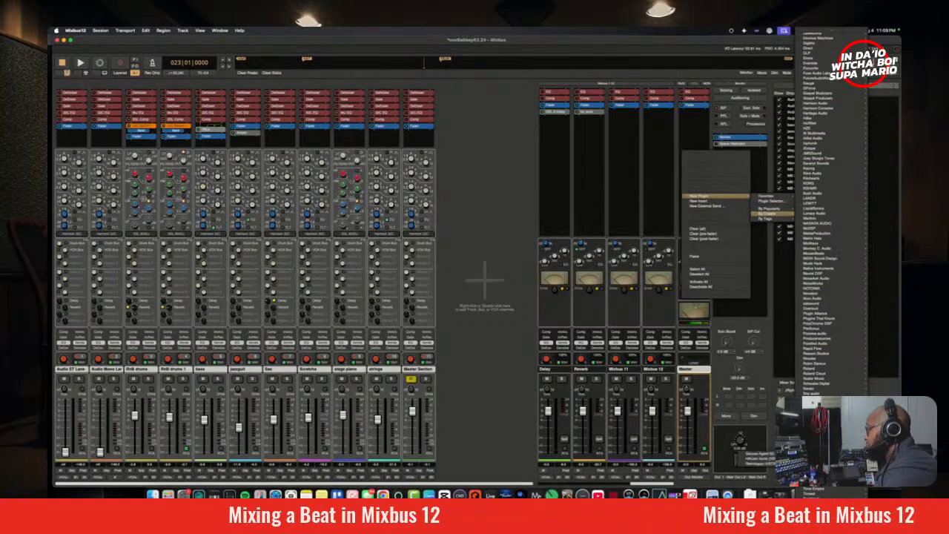
mouse_move(825, 438)
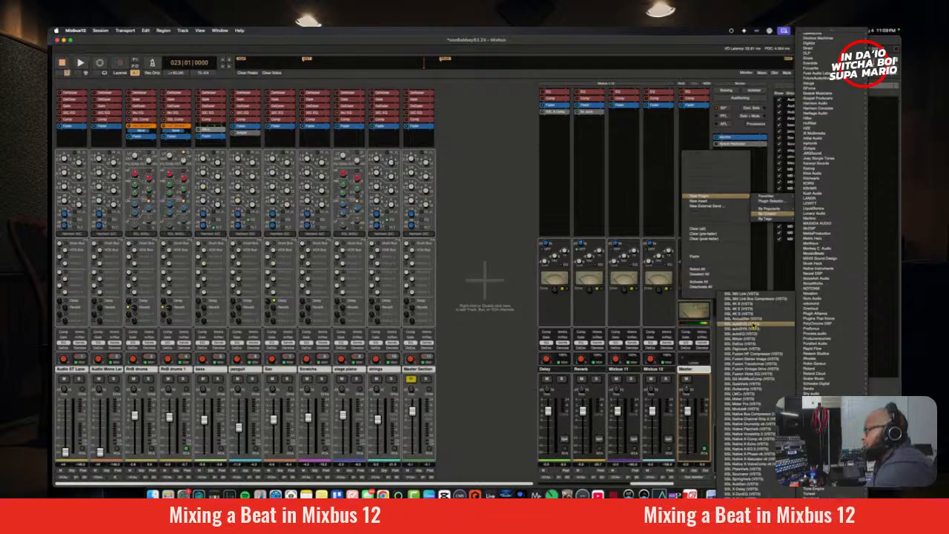
click(754, 325)
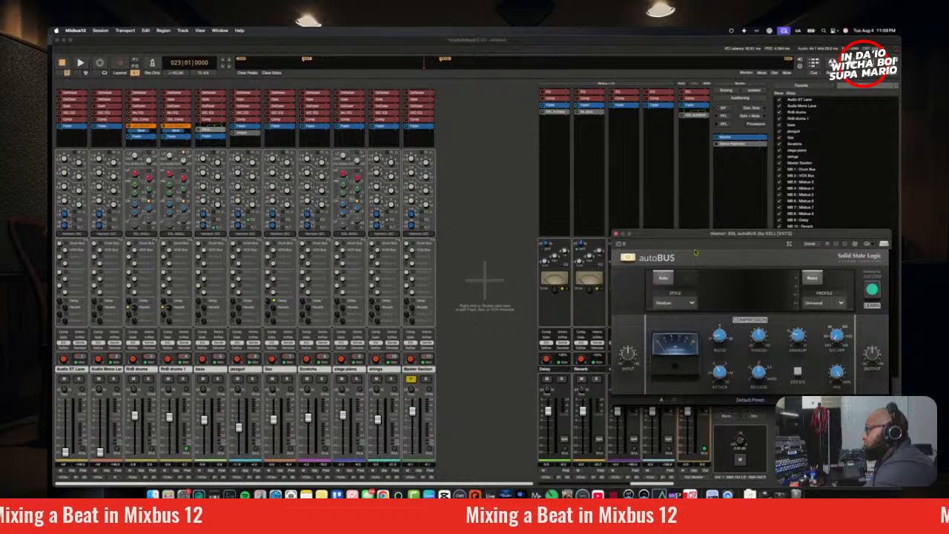
drag(701, 239, 379, 141)
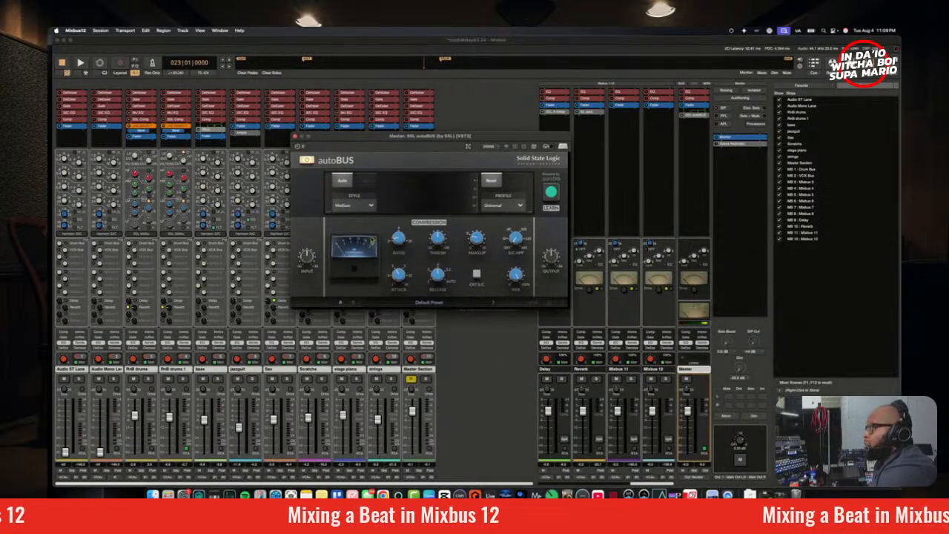
Step: Set autoBUS to the Soft style and Mix | HipHop profile, and run Learn while playing from bar 23
click(352, 205)
click(354, 221)
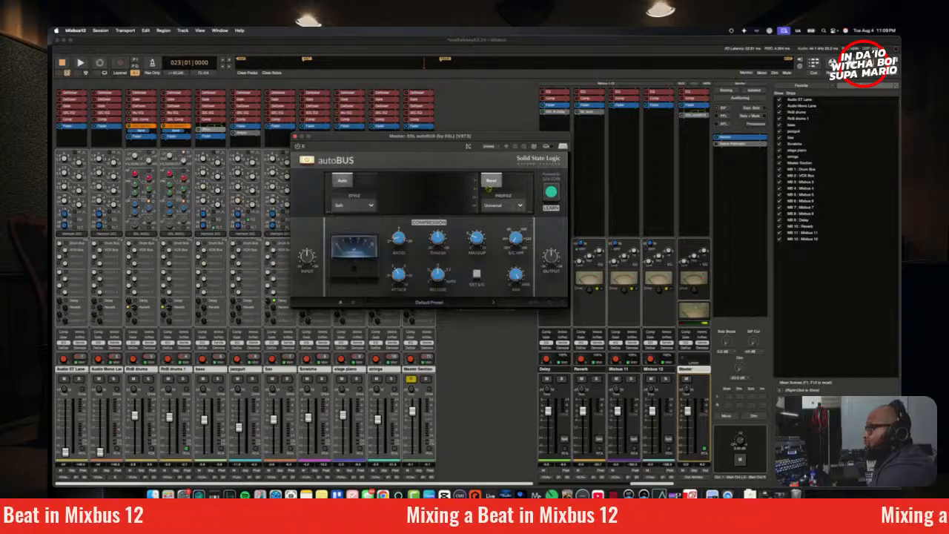
click(501, 207)
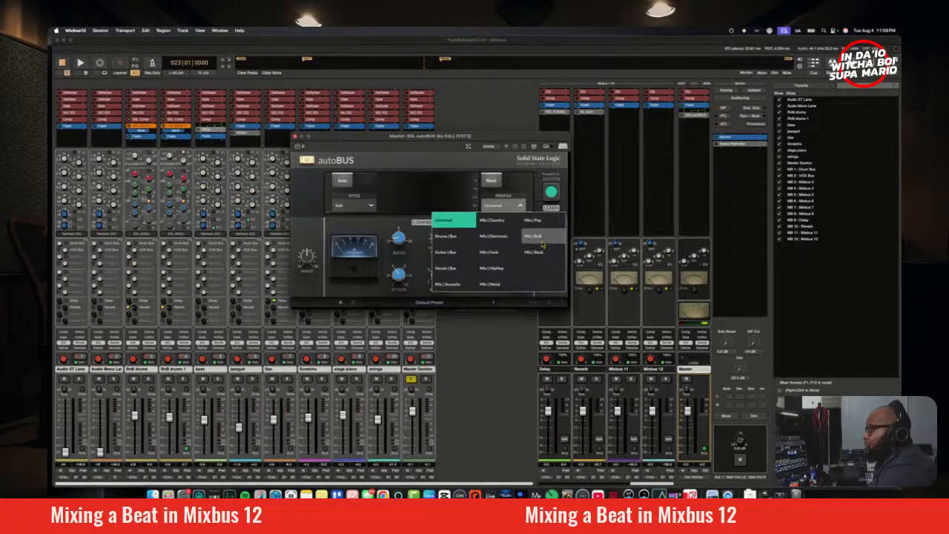
click(492, 267)
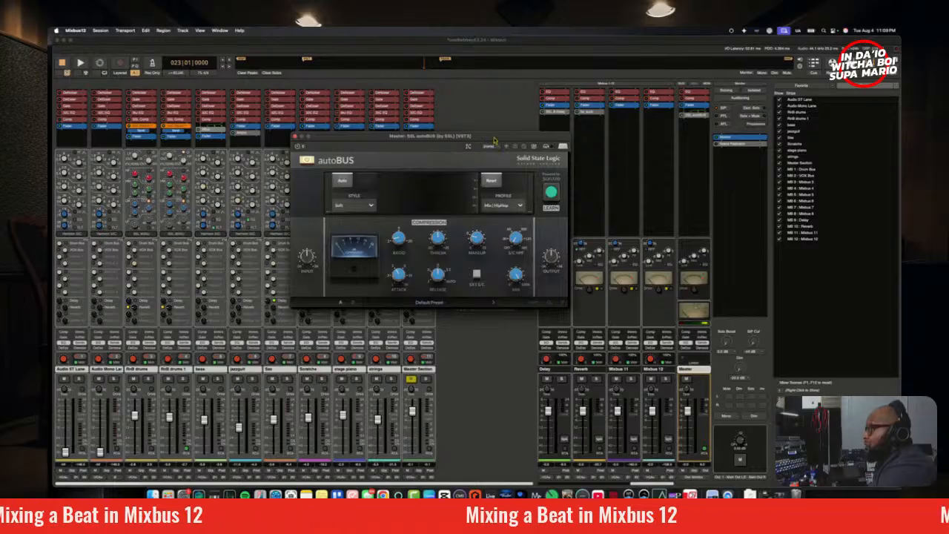
mouse_move(497, 140)
mouse_down()
mouse_move(466, 159)
mouse_move(504, 156)
mouse_up()
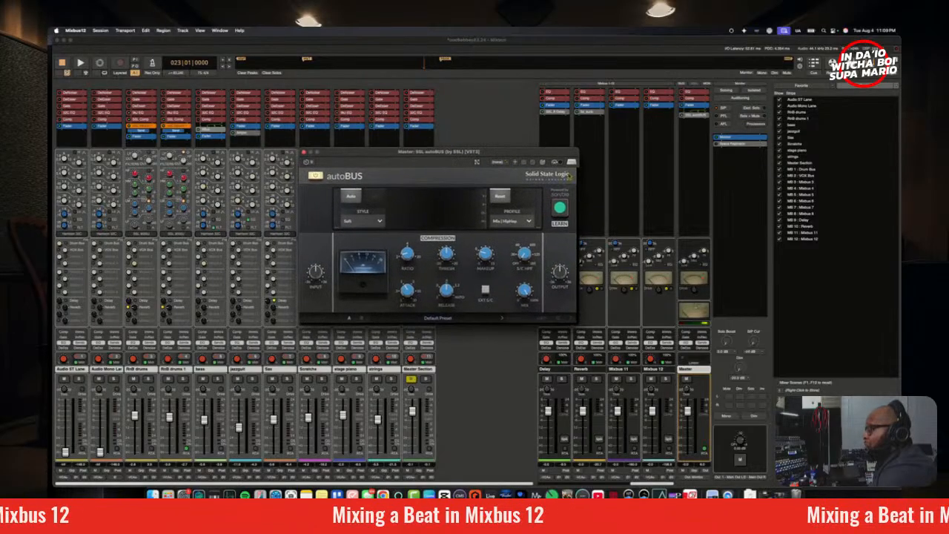
click(559, 213)
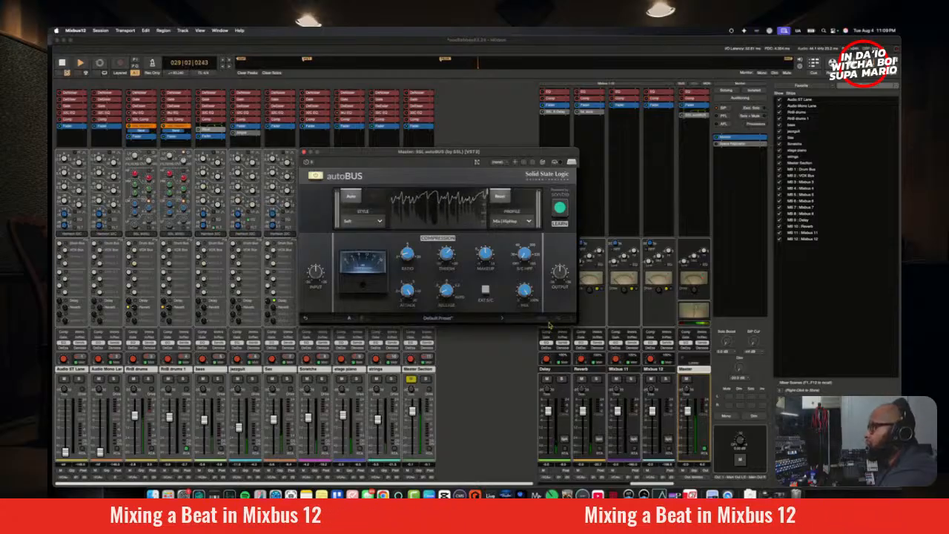
key(space)
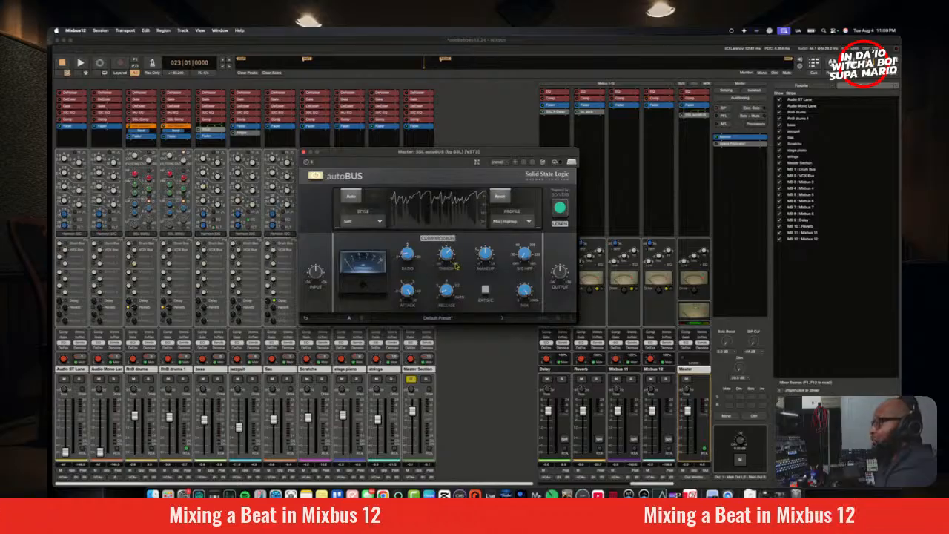
Step: Adjust the autoBUS threshold and slightly lower its makeup gain during playback from bar 23
key(space)
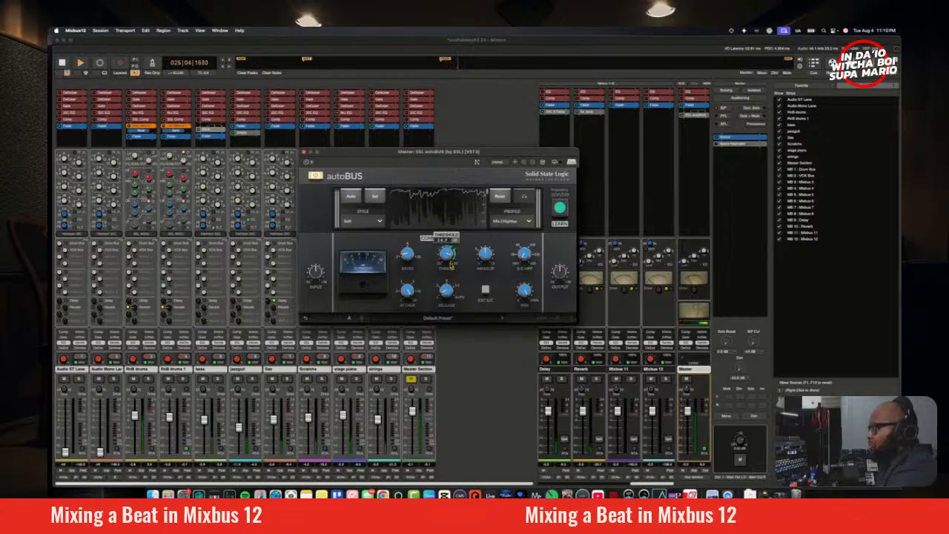
drag(451, 265, 448, 262)
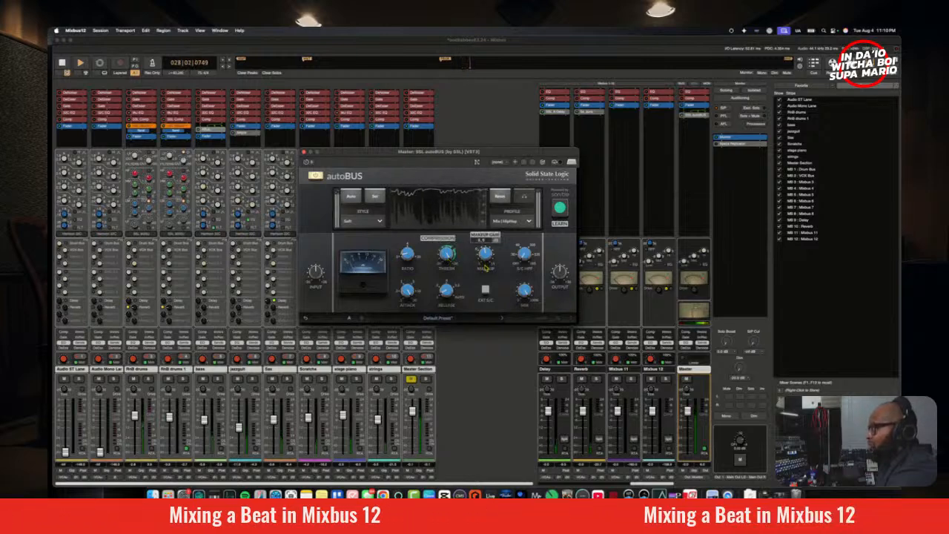
drag(485, 269, 485, 275)
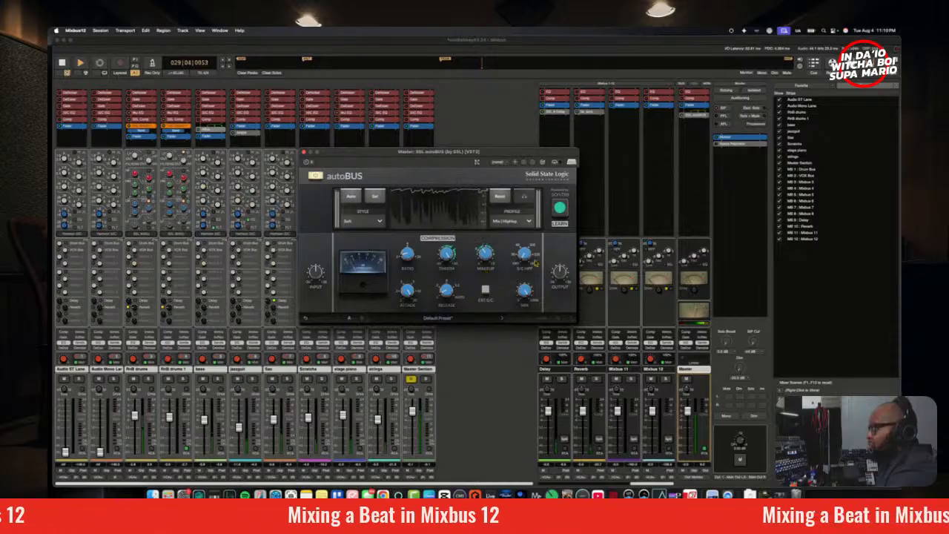
Step: Compare the master with and without autoBUS by repeatedly bypassing and re-enabling it during playback
click(317, 177)
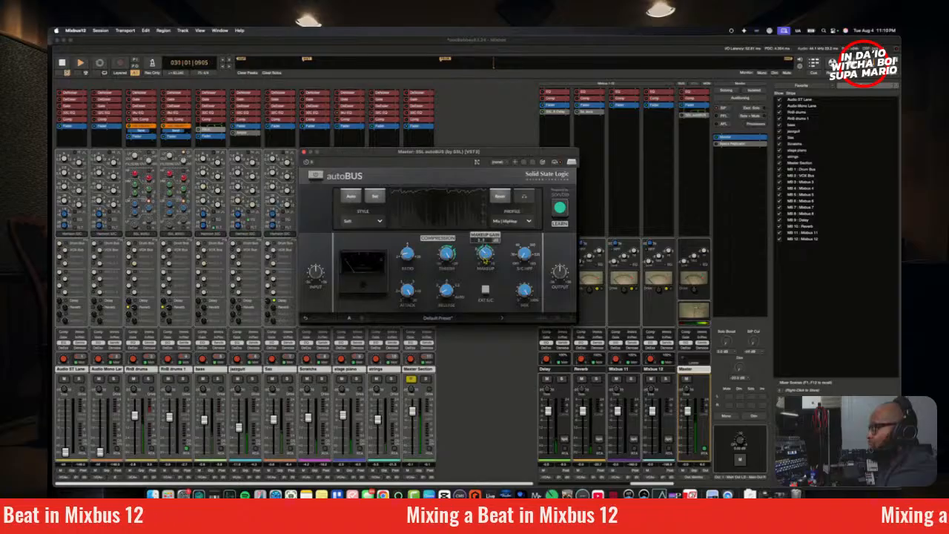
click(317, 177)
mouse_move(548, 282)
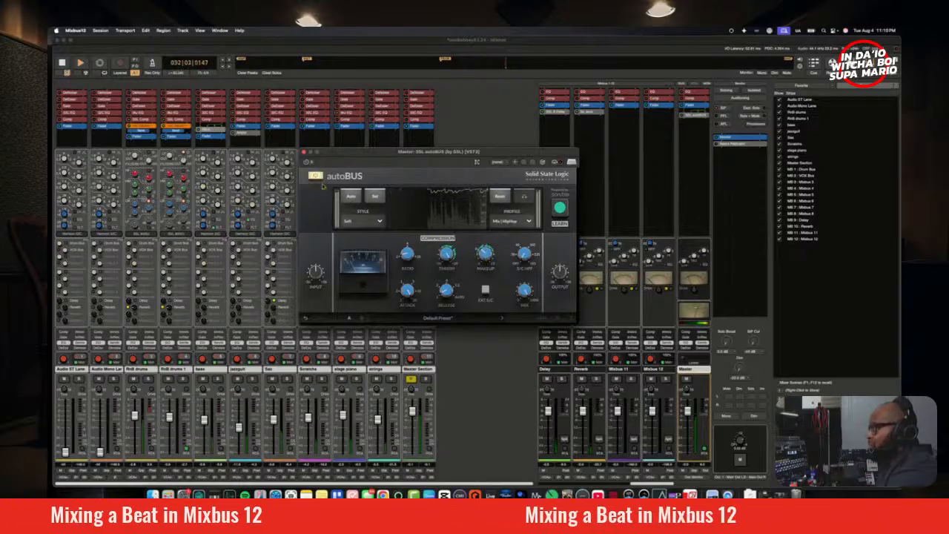
click(316, 177)
click(316, 176)
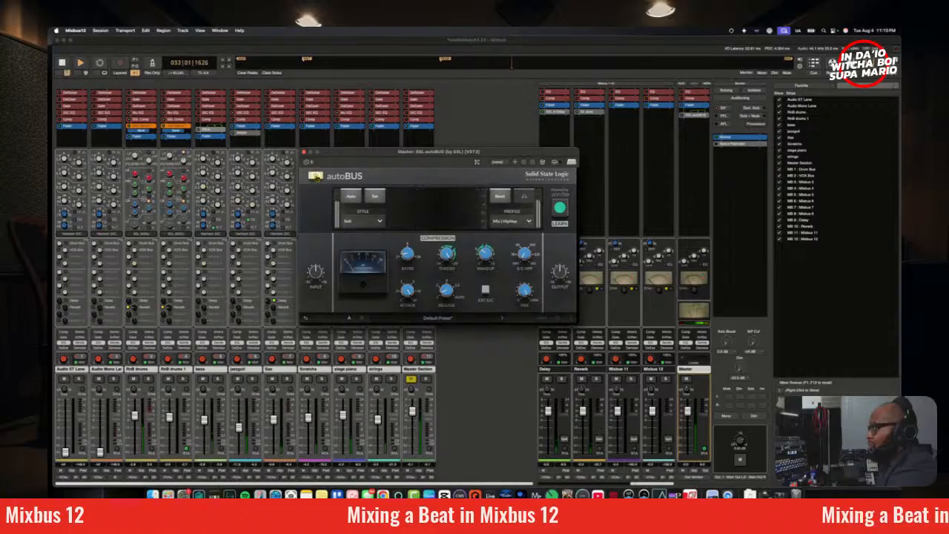
click(317, 176)
click(317, 176)
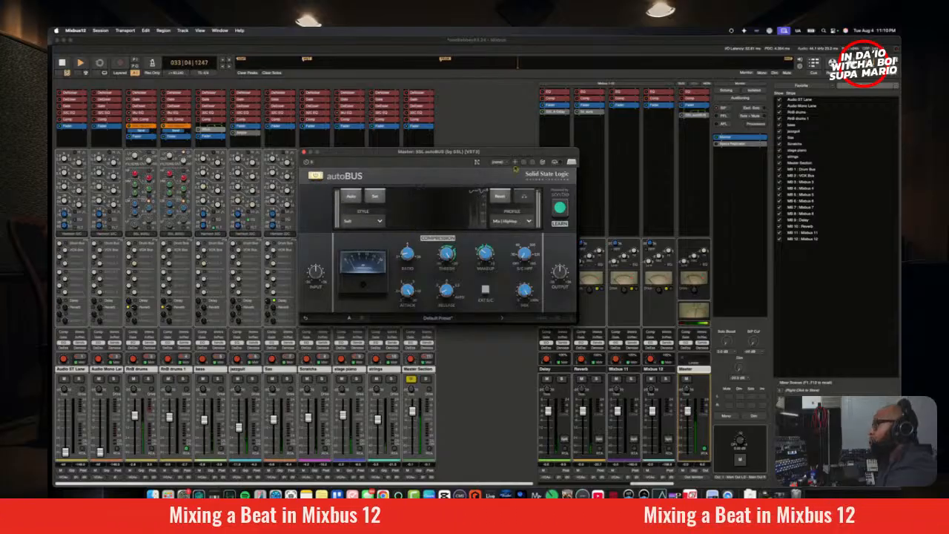
Step: Stop playback and close the autoBUS window
key(space)
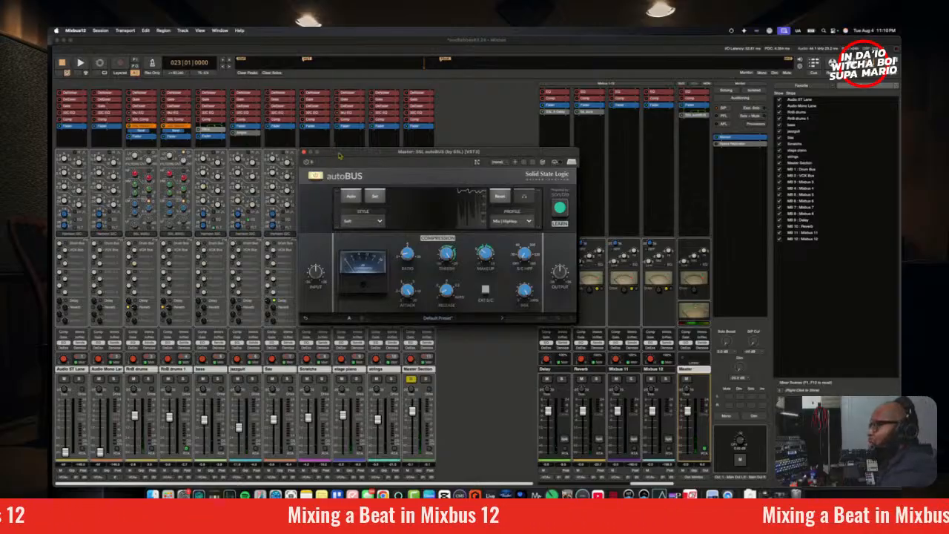
drag(340, 156, 396, 202)
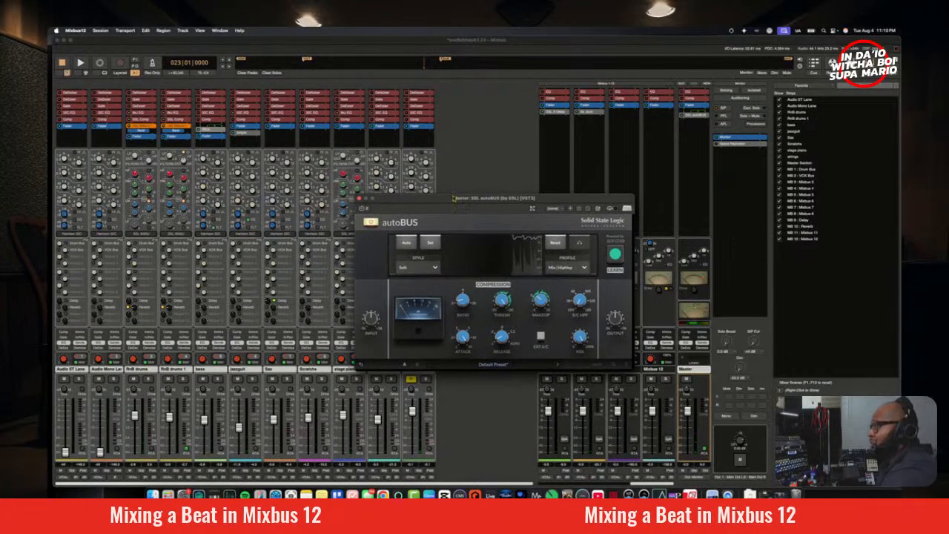
drag(454, 198, 417, 200)
click(325, 200)
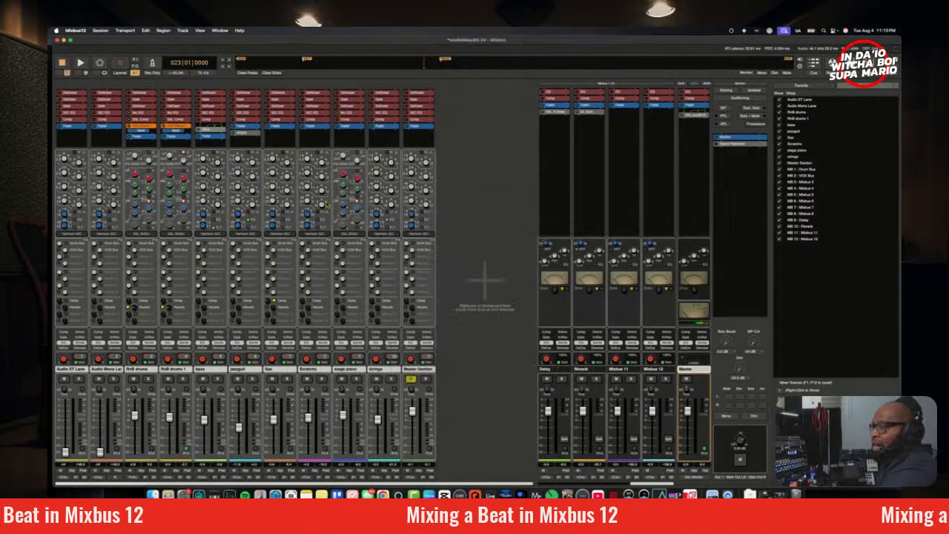
Step: Insert the SPL Vitalizer MK3-T on the master strip below autoBUS and move its window over the channel strips
right_click(695, 142)
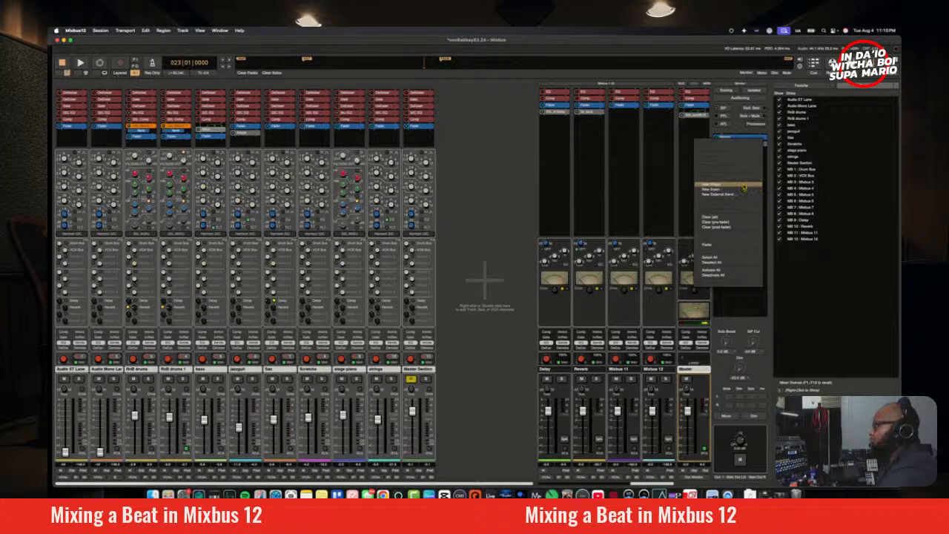
mouse_move(745, 186)
mouse_move(775, 201)
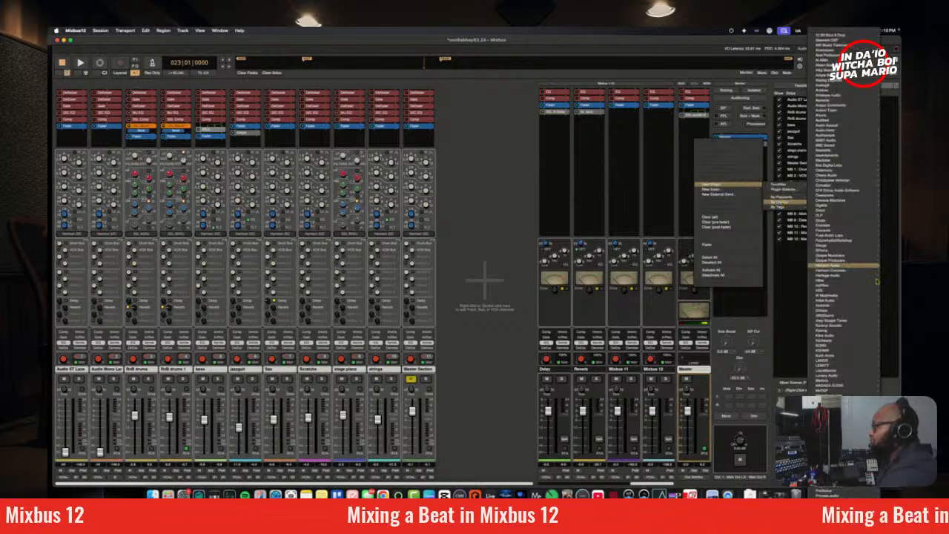
click(788, 192)
text(SPL)
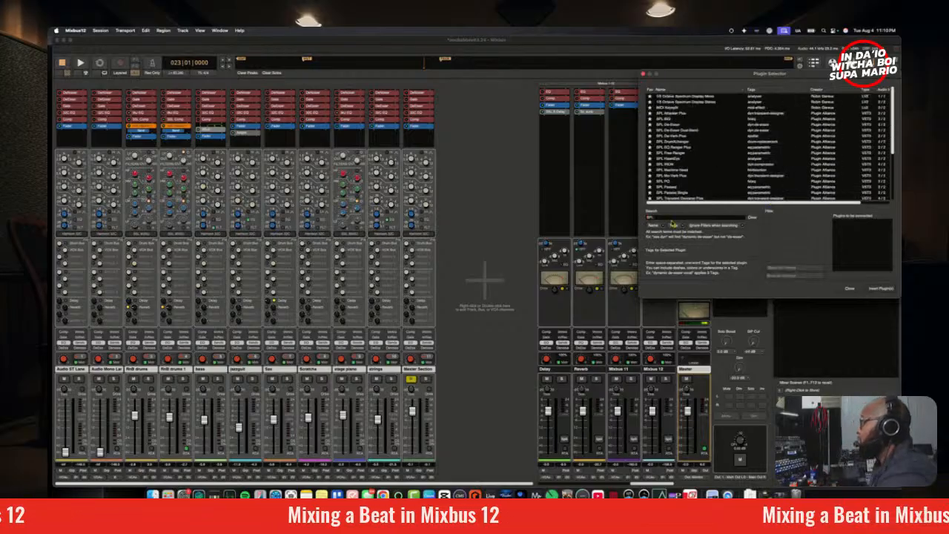
scroll(695, 172, down, 4)
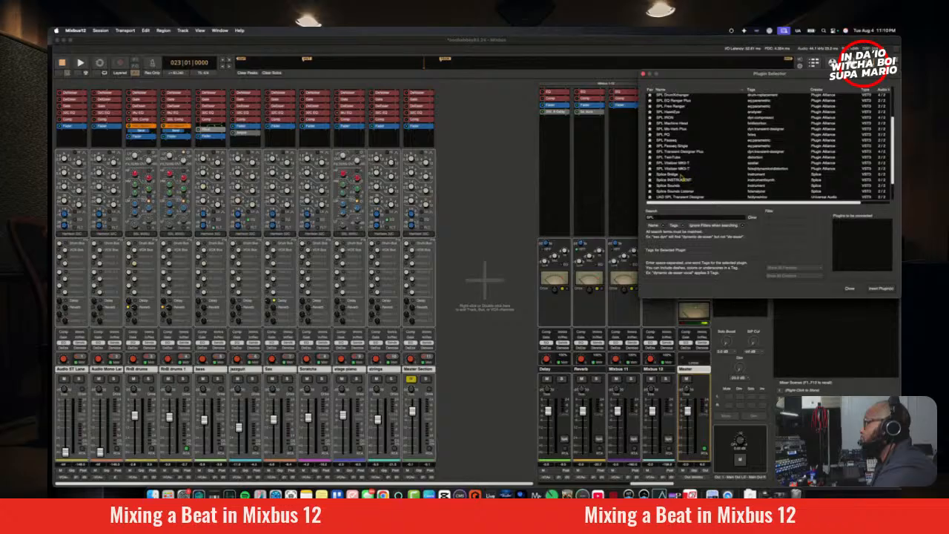
double_click(680, 169)
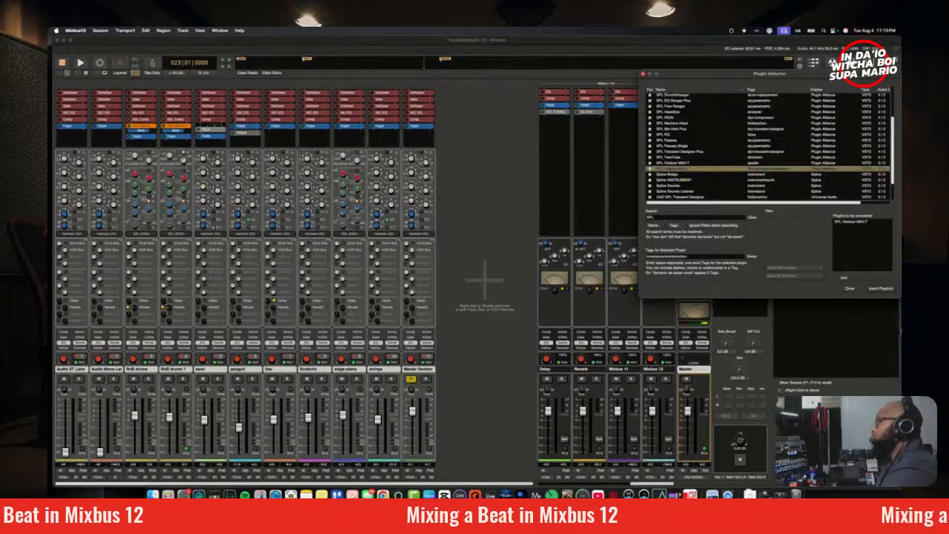
click(880, 288)
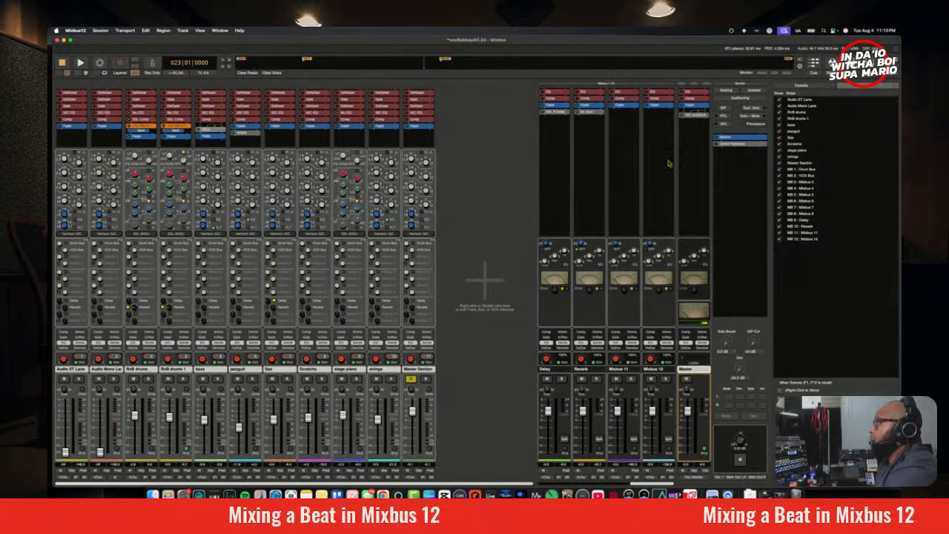
drag(579, 84, 406, 182)
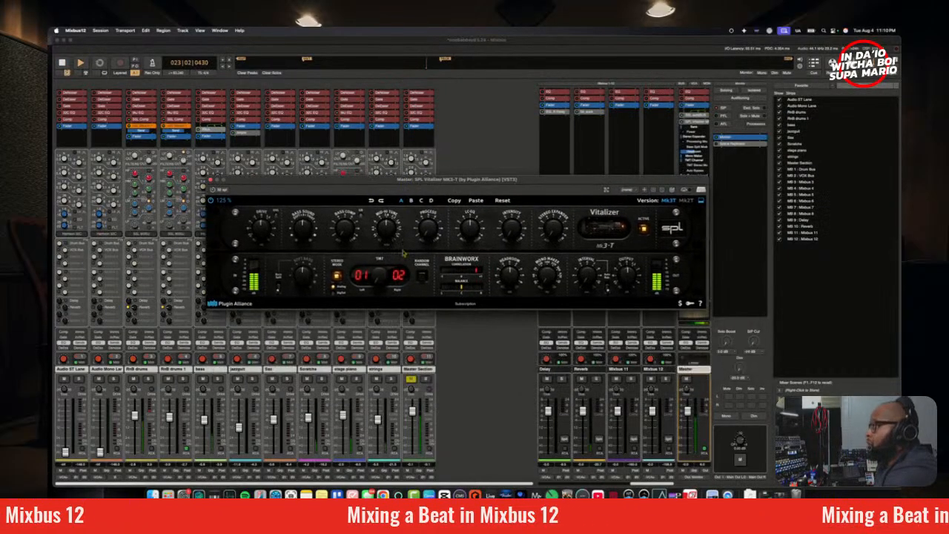
Step: Adjust Vitalizer's drive, bass compression and bass sound during playback, with the TMT channels set to 04 and 05
drag(271, 232, 272, 235)
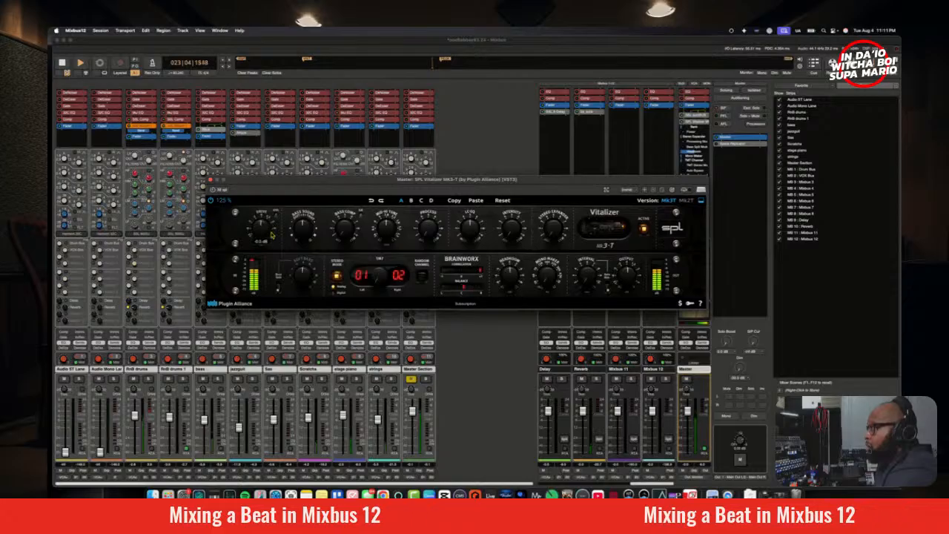
mouse_move(345, 219)
mouse_down()
mouse_move(348, 210)
mouse_move(349, 239)
mouse_up()
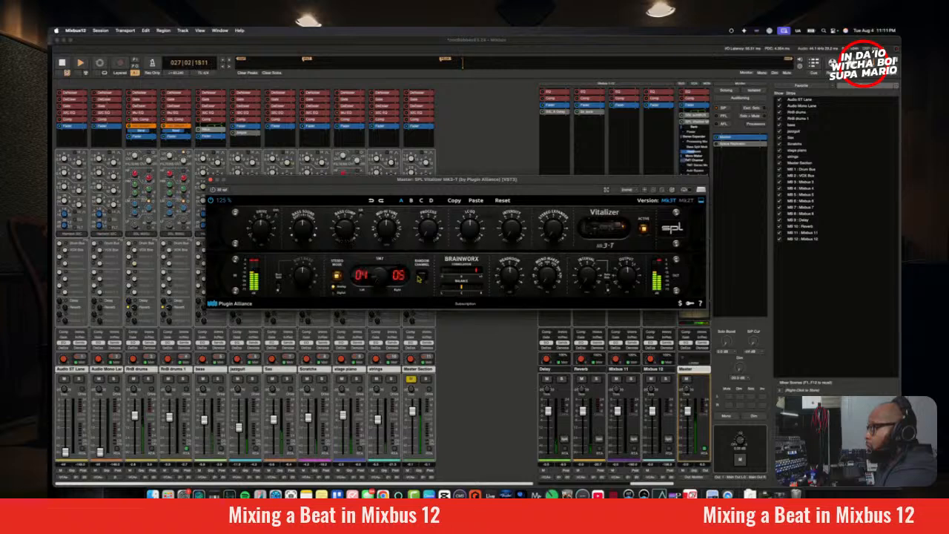
drag(379, 277, 382, 266)
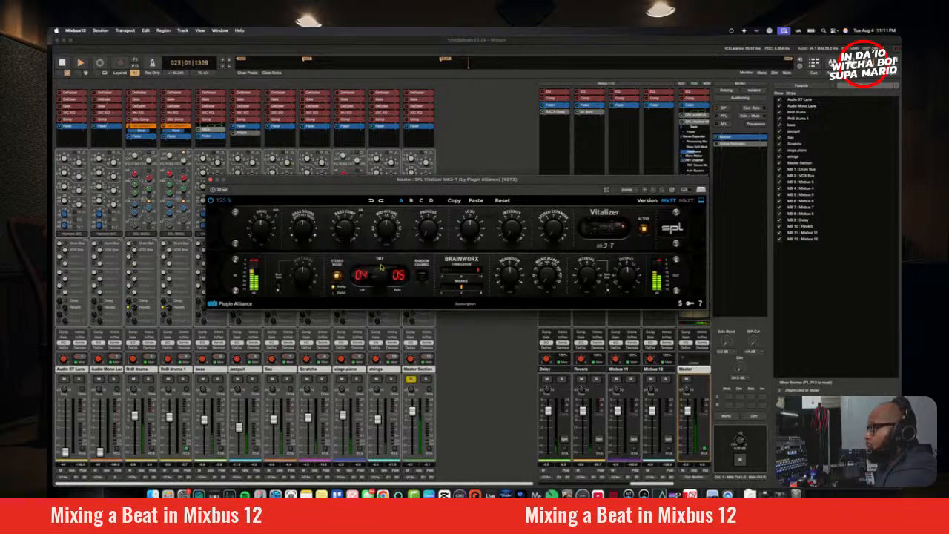
drag(299, 229, 306, 236)
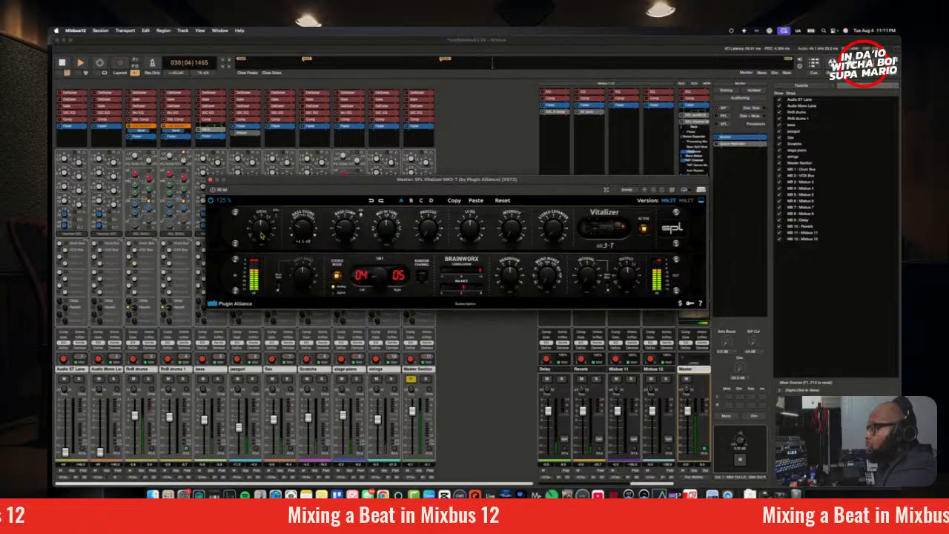
mouse_move(260, 229)
mouse_down()
mouse_move(260, 196)
mouse_move(263, 217)
mouse_up()
key(space)
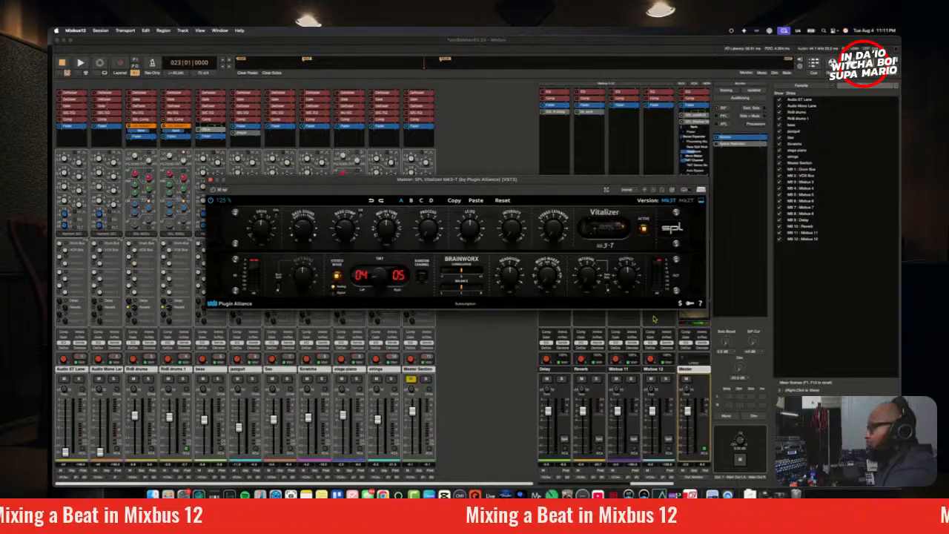
Step: Open the realtime analyzer for the master during playback, set Vitalizer's Mid-Hi Tune to 1.10 kHz, and adjust its Process and Stereo Expander
key(space)
click(705, 449)
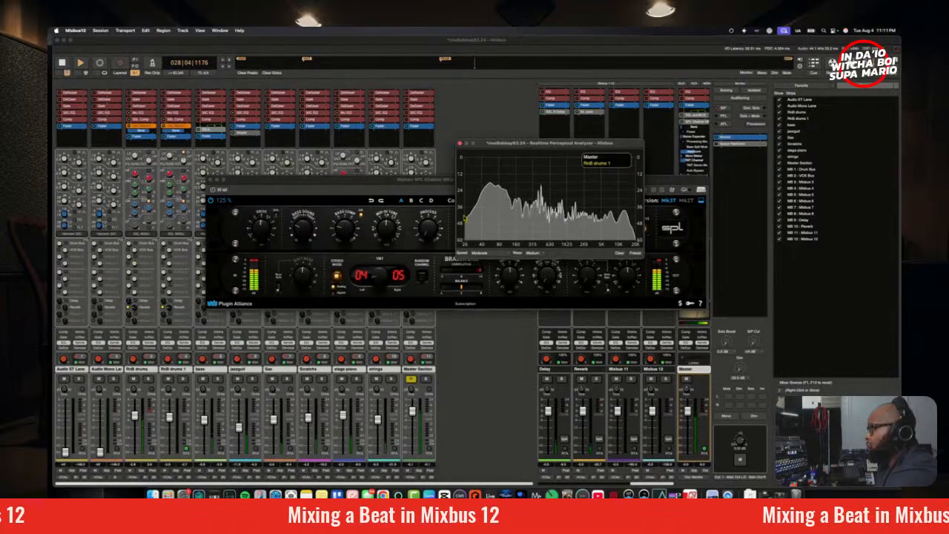
click(394, 240)
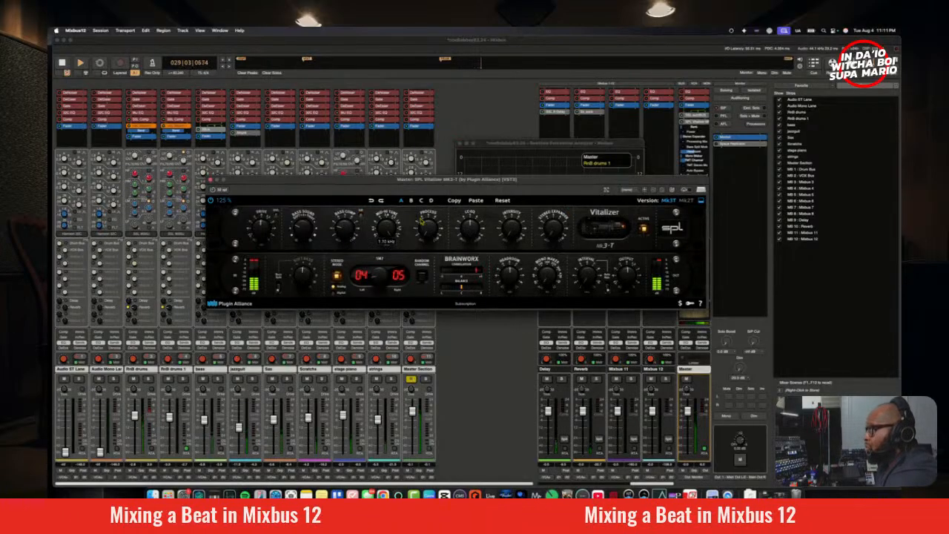
drag(434, 234, 434, 218)
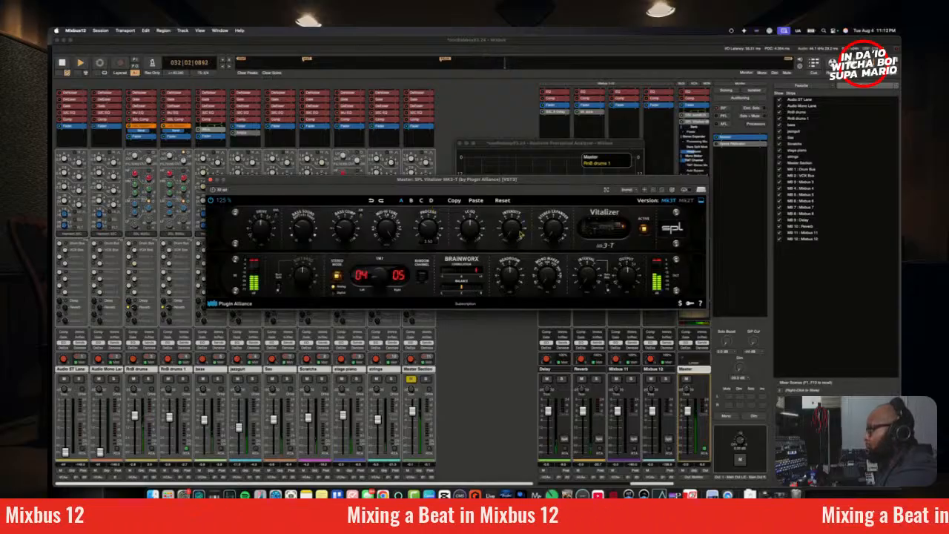
drag(554, 245, 562, 224)
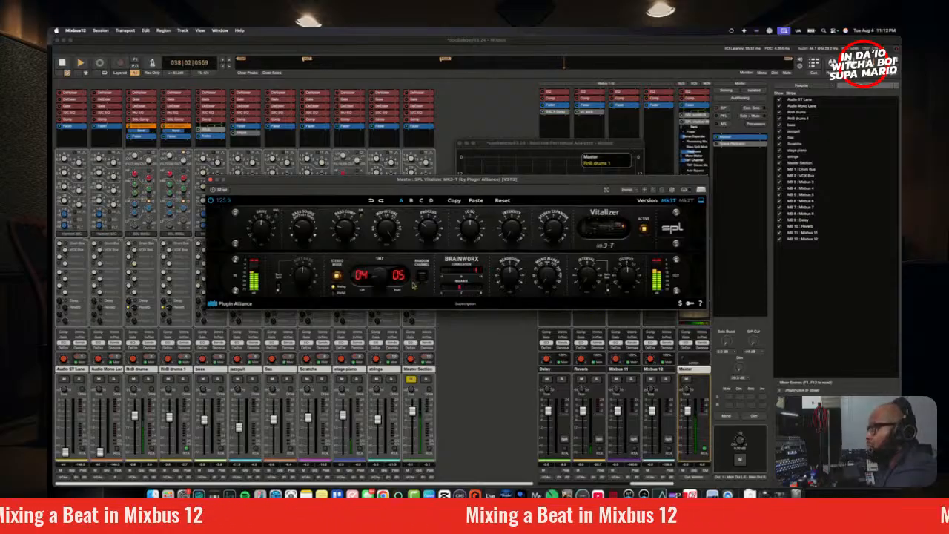
key(space)
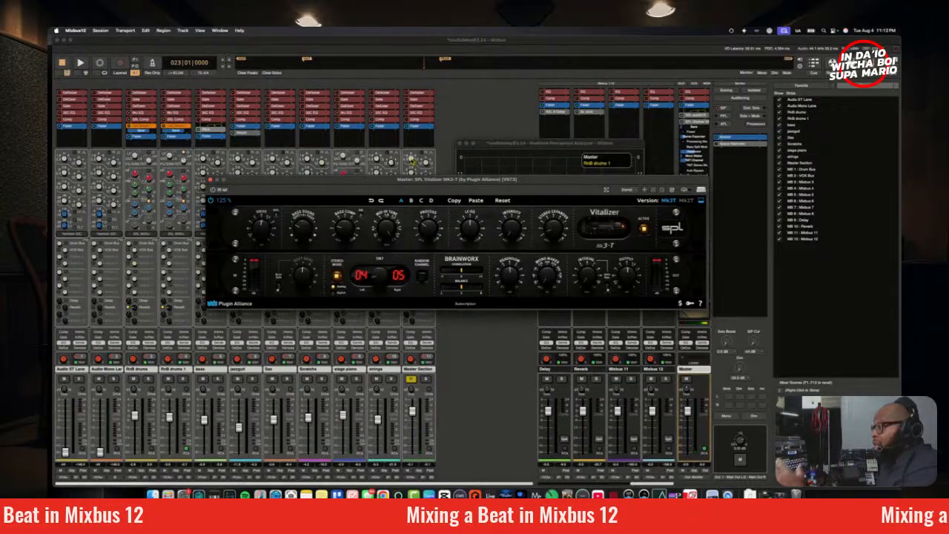
Step: Hide the Vitalizer's inline controls on the master strip and close its window
click(210, 180)
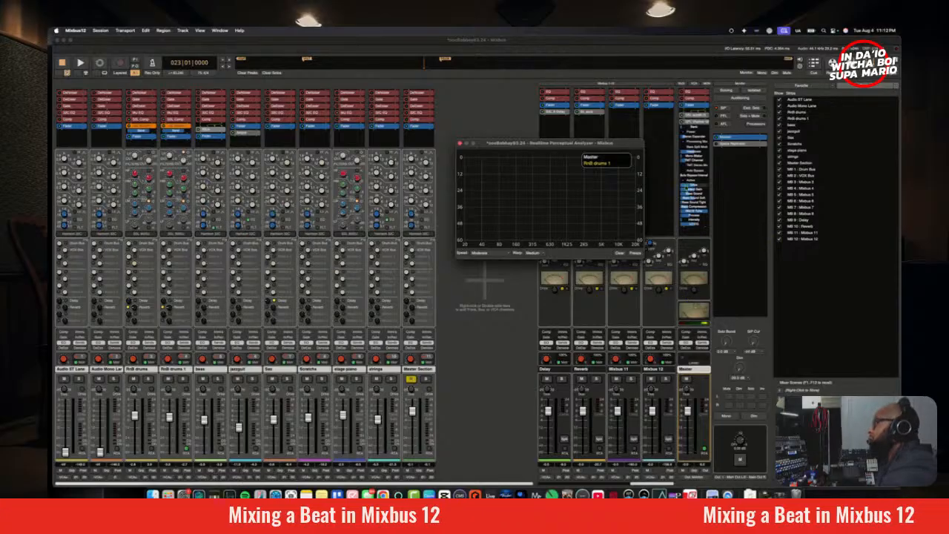
right_click(695, 127)
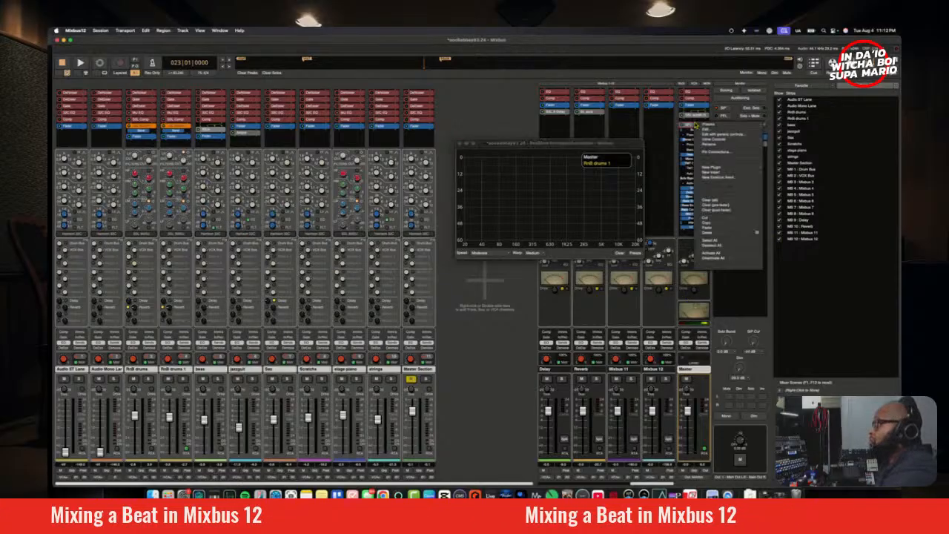
click(686, 125)
double_click(686, 125)
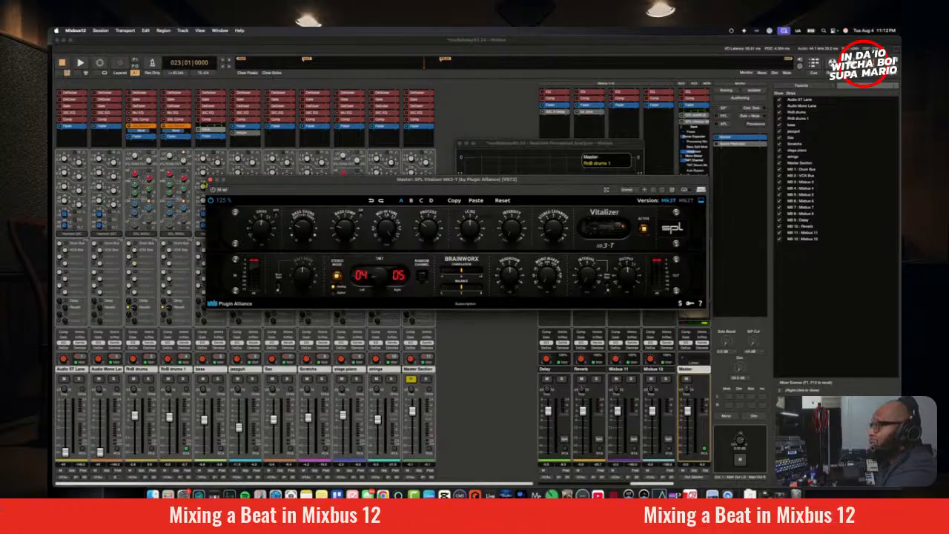
click(211, 180)
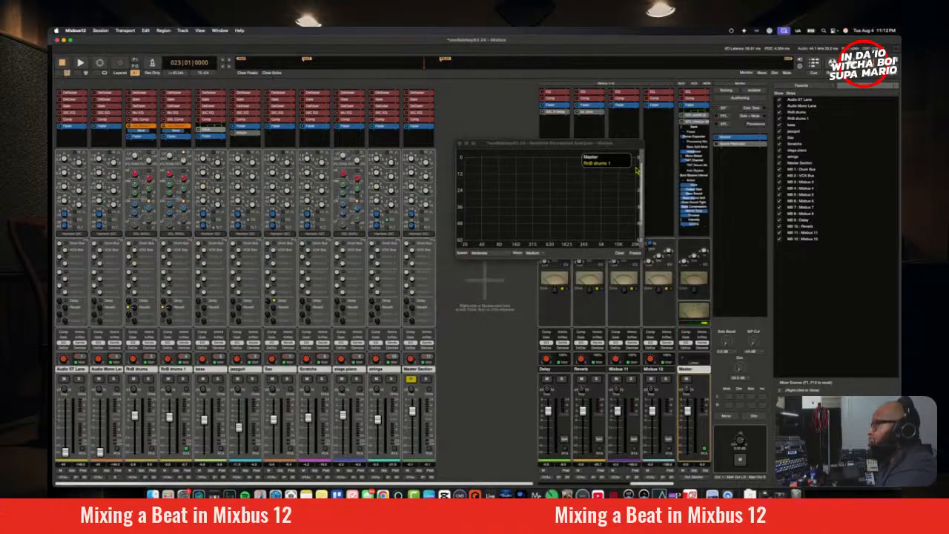
double_click(690, 126)
right_click(696, 128)
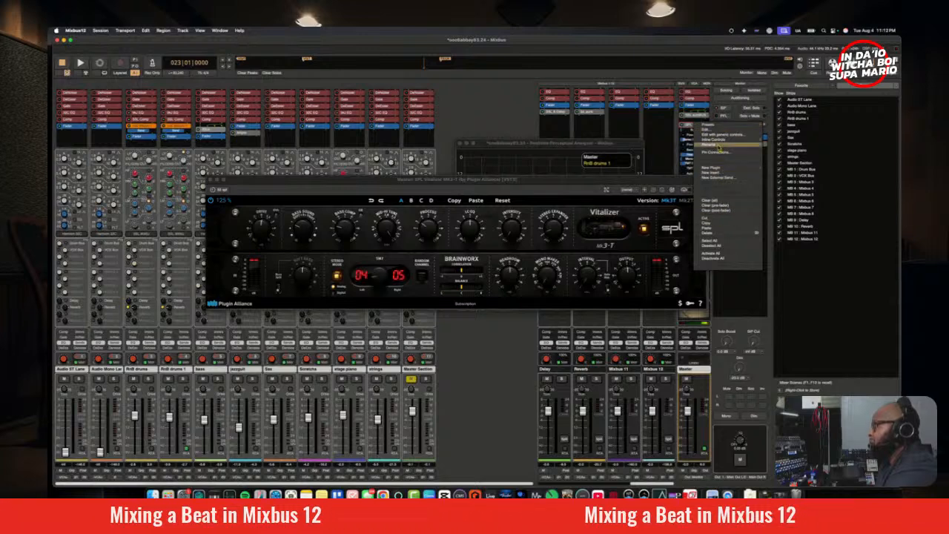
mouse_move(721, 141)
click(790, 146)
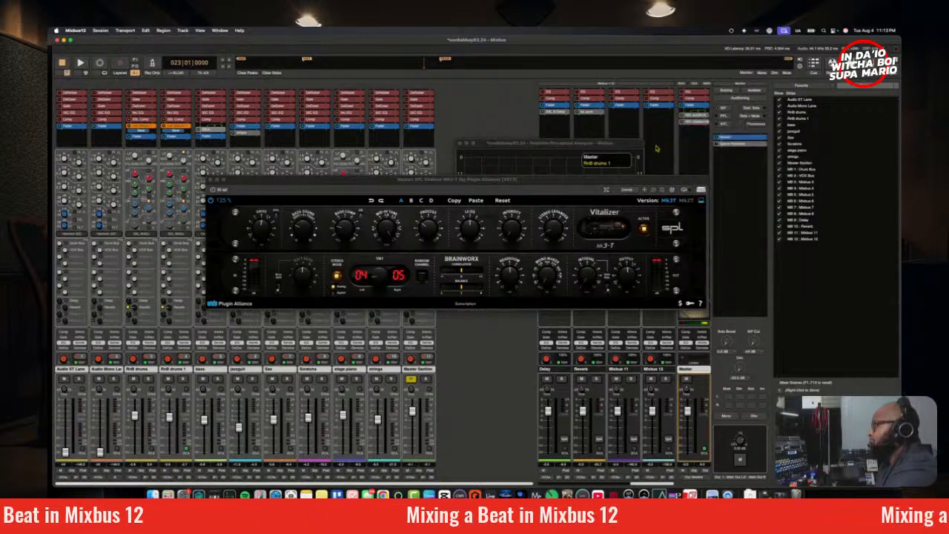
click(212, 181)
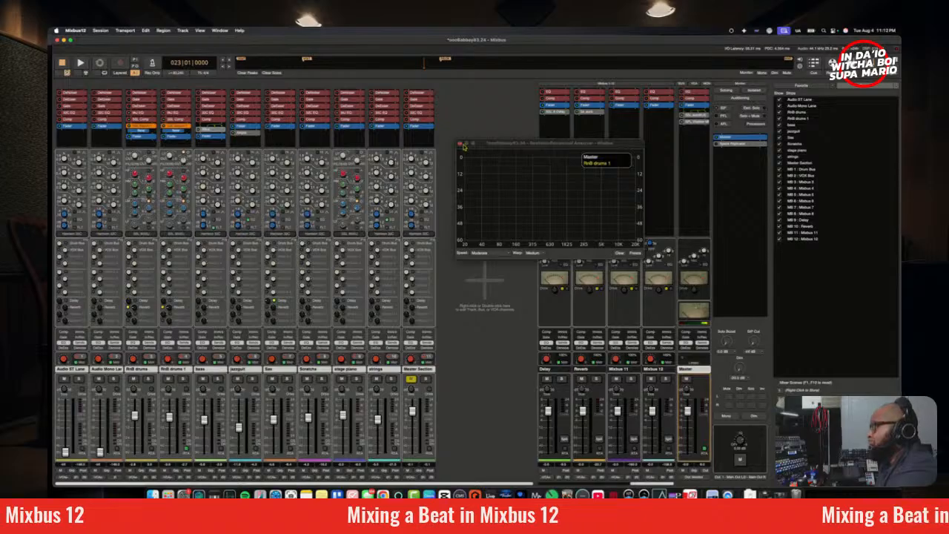
Step: Move the analyzer clear of the master strip, remove RnB drums 1 from it, and play the mix briefly from bar 23
drag(465, 147, 400, 129)
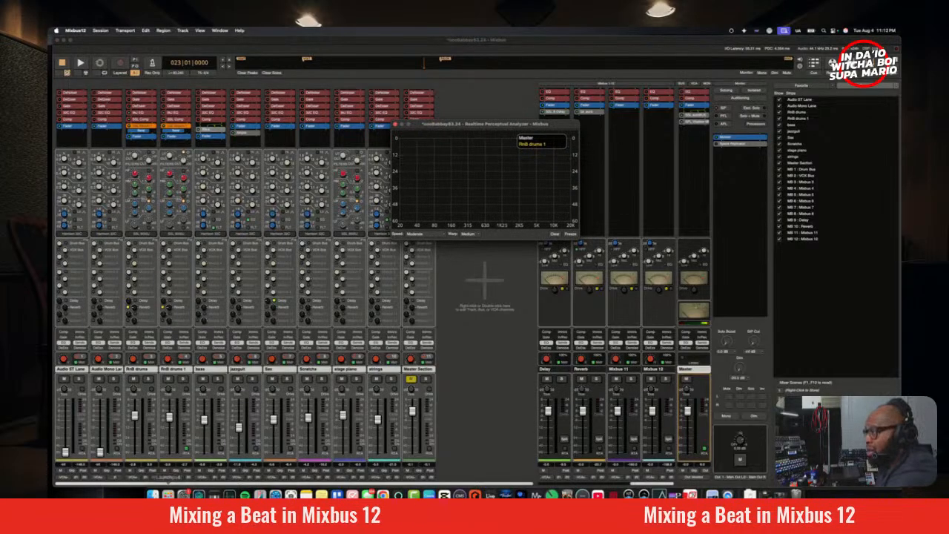
click(186, 451)
key(space)
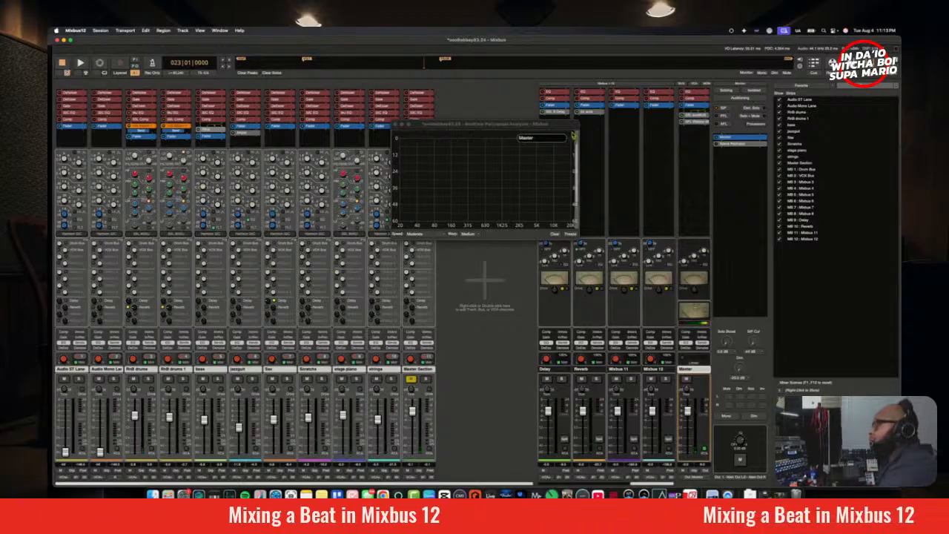
key(space)
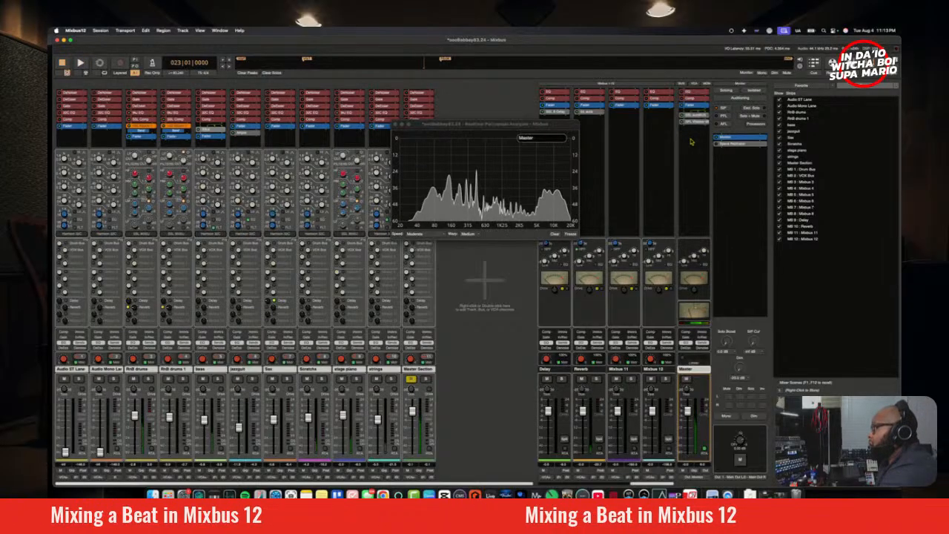
key(space)
Step: Open the plugin selector for the master strip's post-fader slot and look through the plugins matching "bus"
right_click(692, 138)
mouse_move(731, 186)
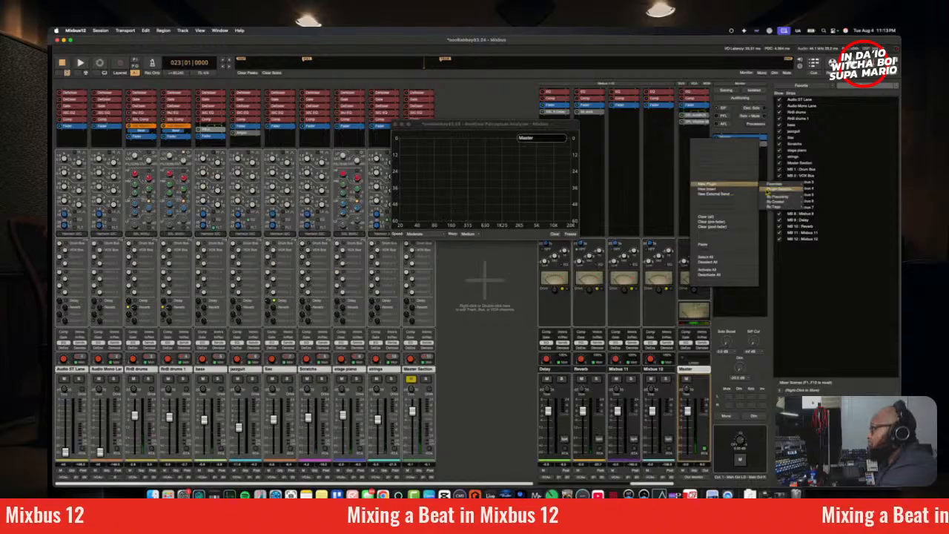
mouse_move(785, 198)
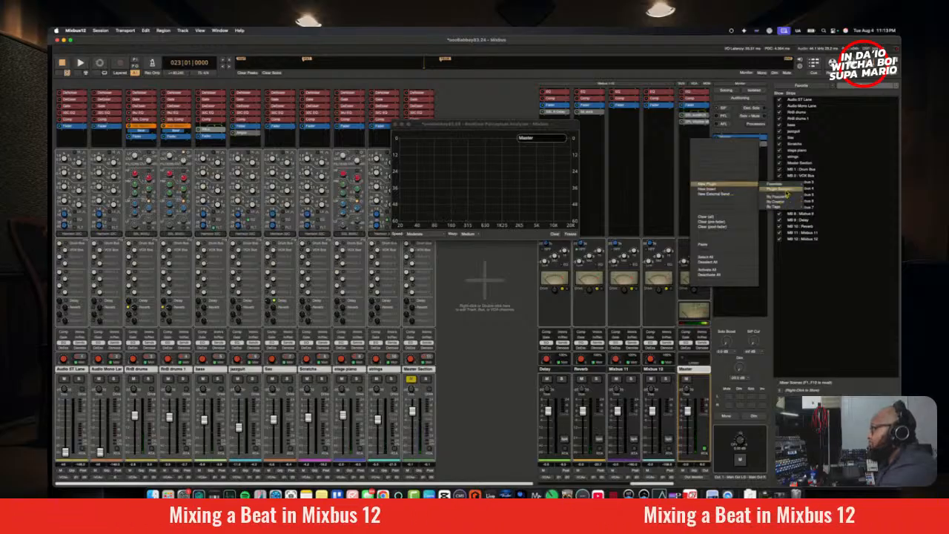
click(789, 191)
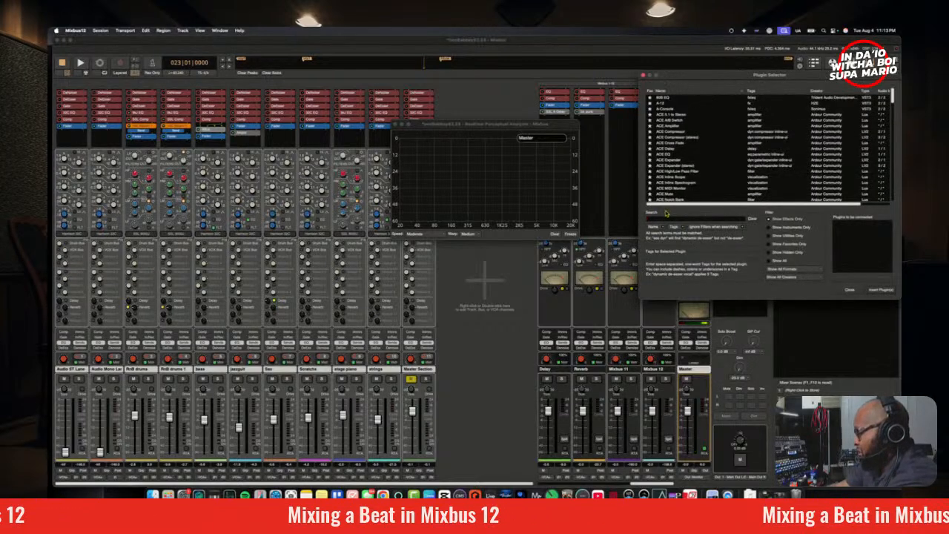
text(bus)
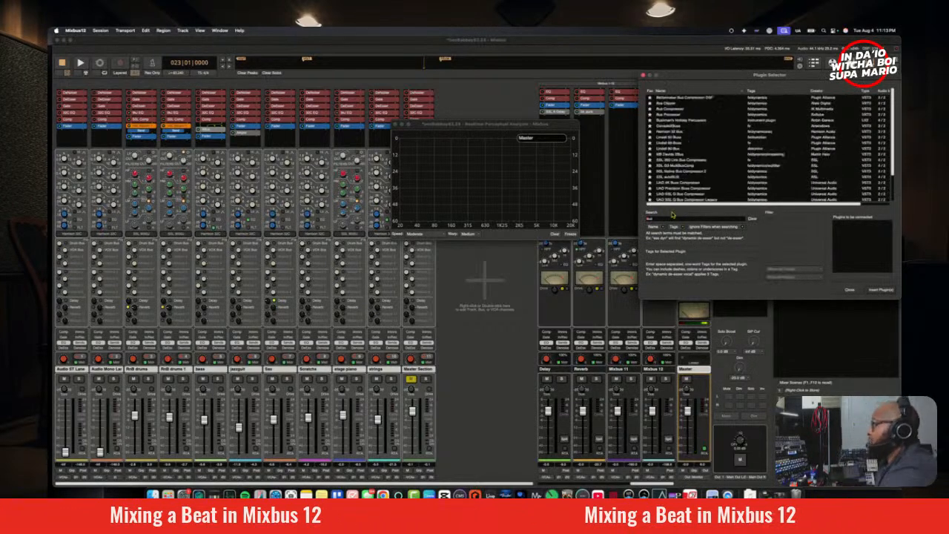
scroll(677, 158, down, 3)
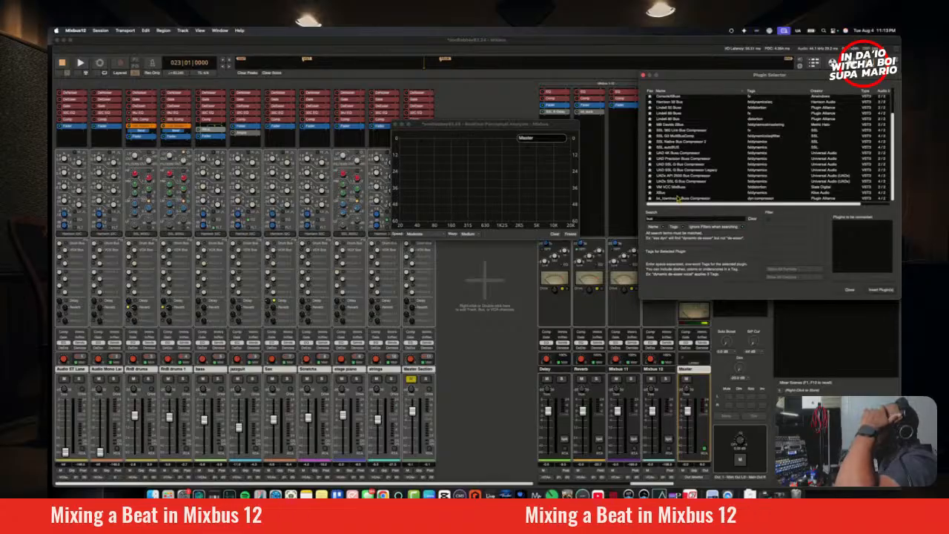
scroll(681, 159, up, 2)
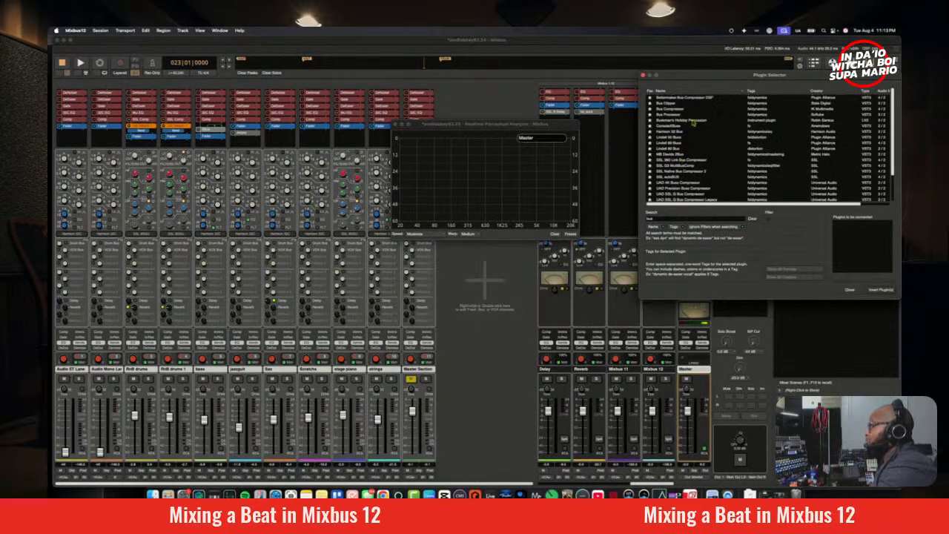
scroll(832, 172, down, 2)
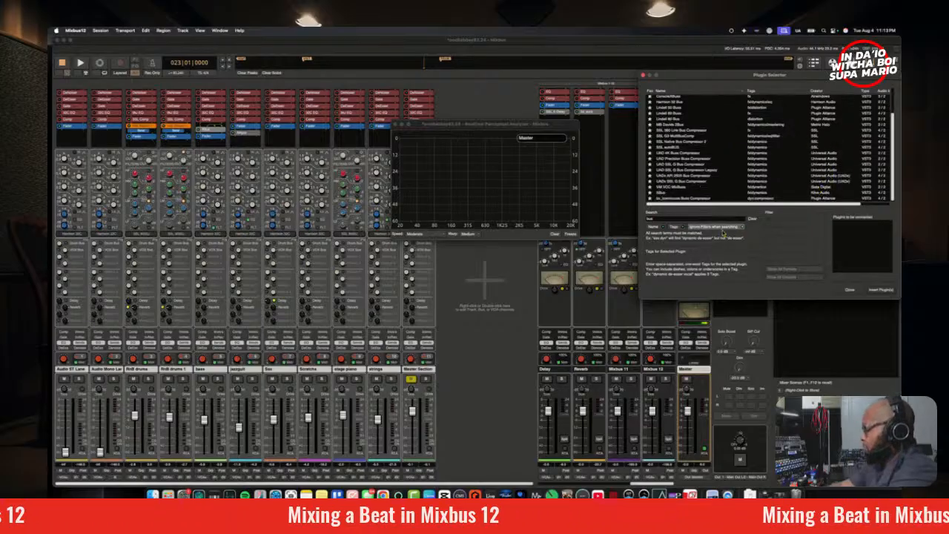
Step: Search the plugin selector for "clipper", insert Bus Clipper on the master strip, and open its window
key(BackSpace)
key(BackSpace)
key(BackSpace)
text(clipper)
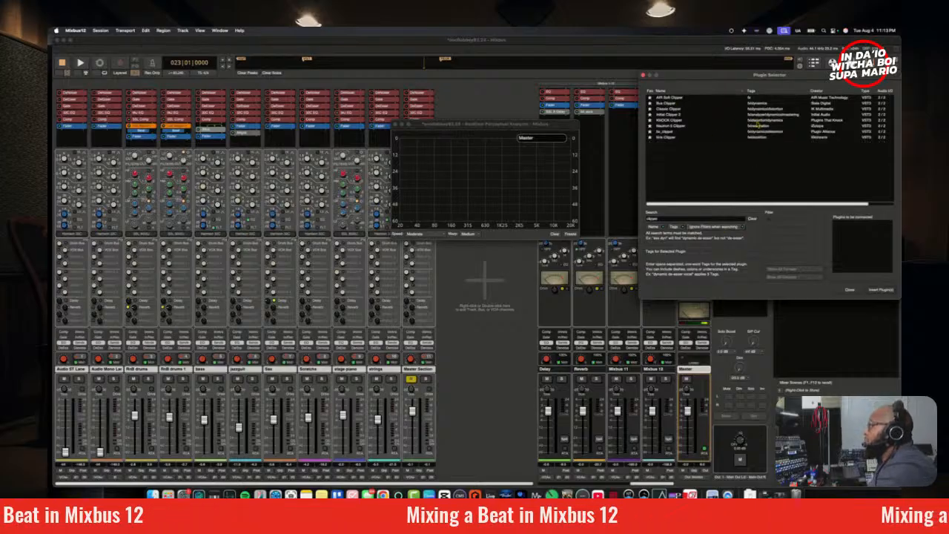
double_click(815, 103)
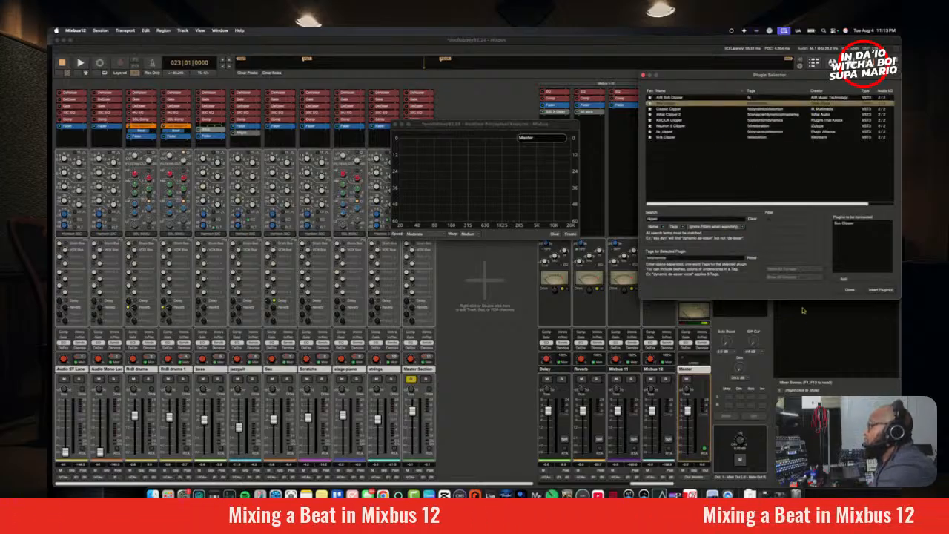
click(882, 290)
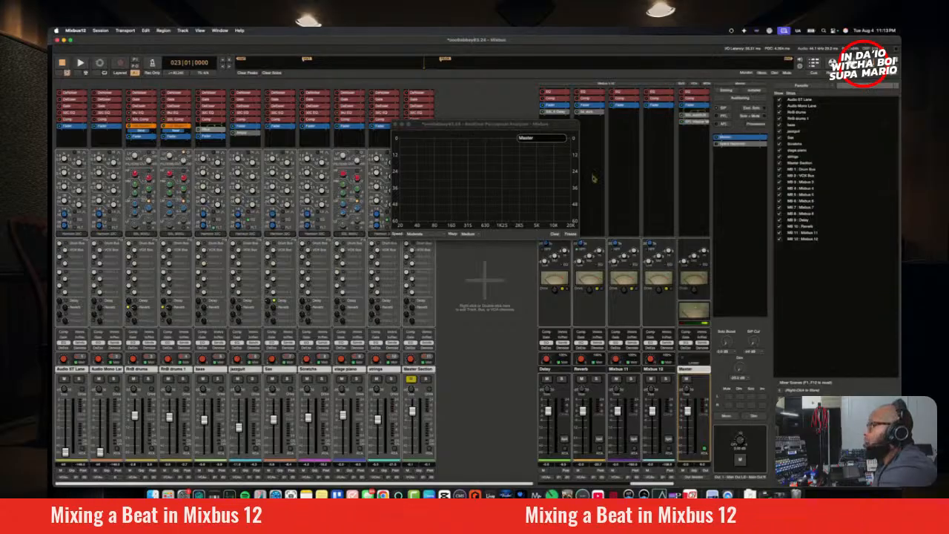
drag(486, 40, 423, 123)
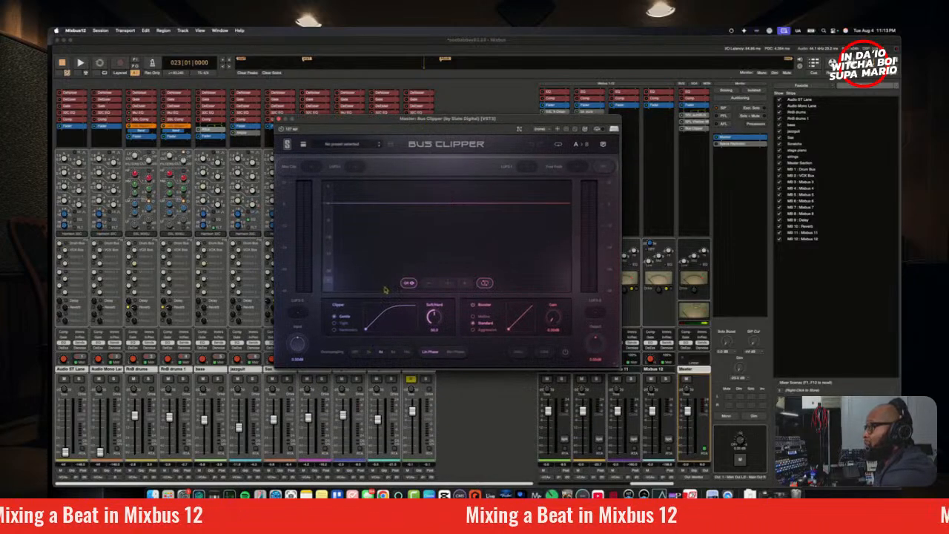
Step: Load Bus Clipper's Soft Clip +2 dB preset, raise its Soft/Hard amount slightly and set the Booster gain to 0.00 dB
click(320, 146)
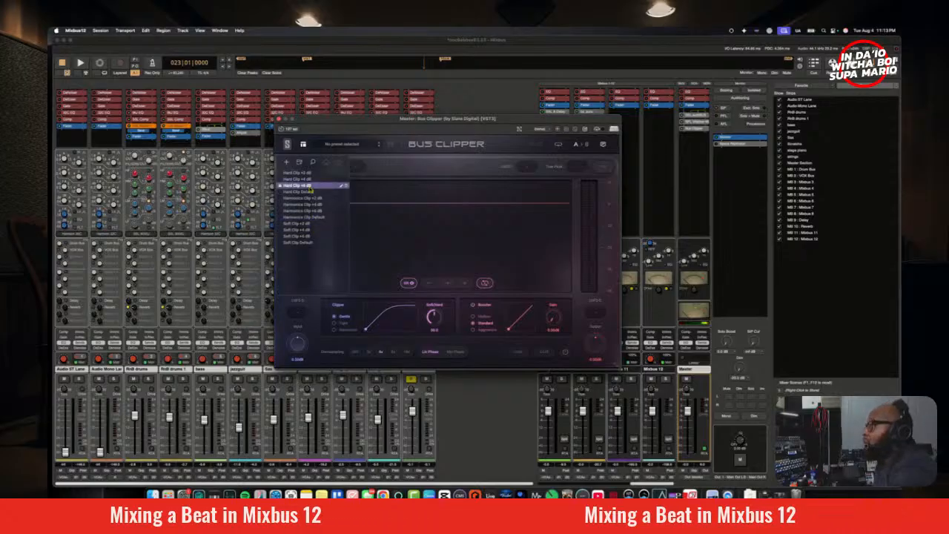
click(317, 225)
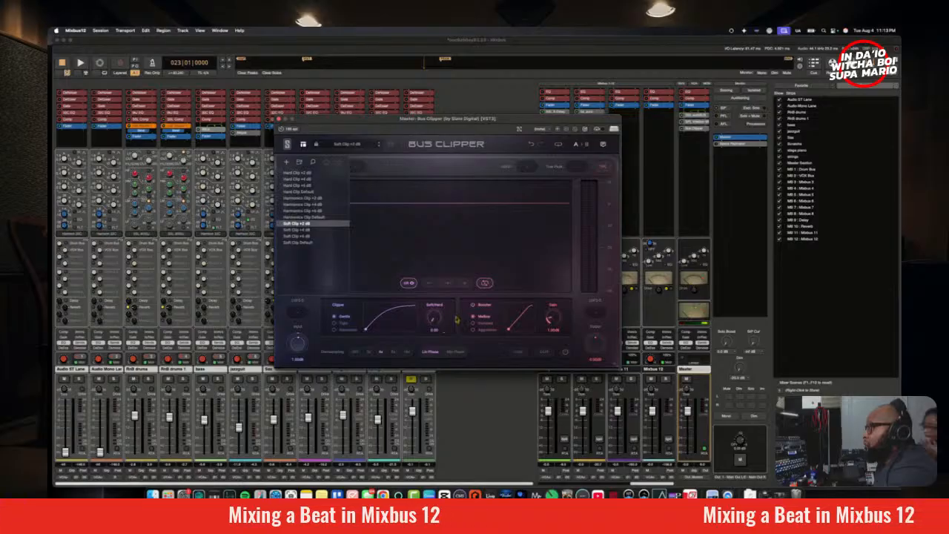
drag(435, 320, 482, 339)
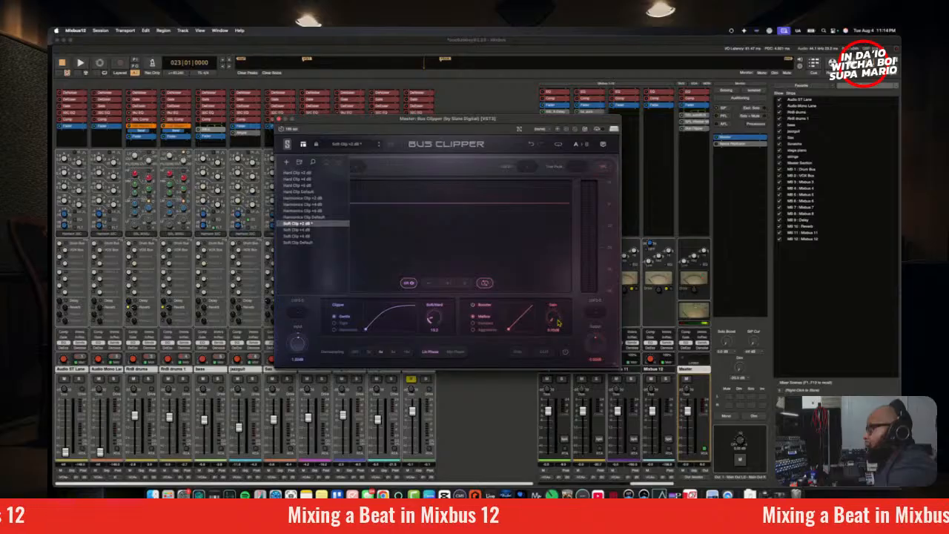
Step: Play the mix from bar 23 while setting Bus Clipper's Soft/Hard to about 46 and its Booster gain to about 1.27 dB
key(space)
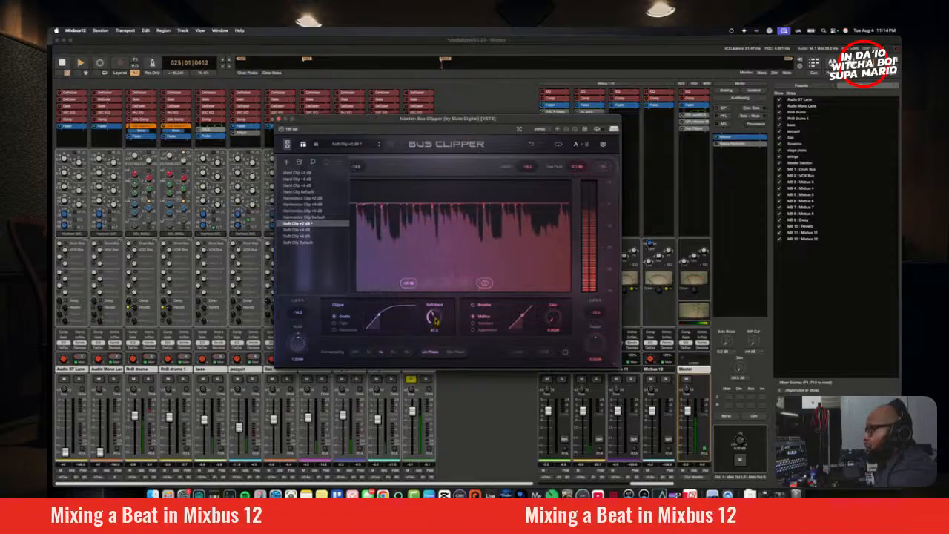
drag(437, 320, 436, 315)
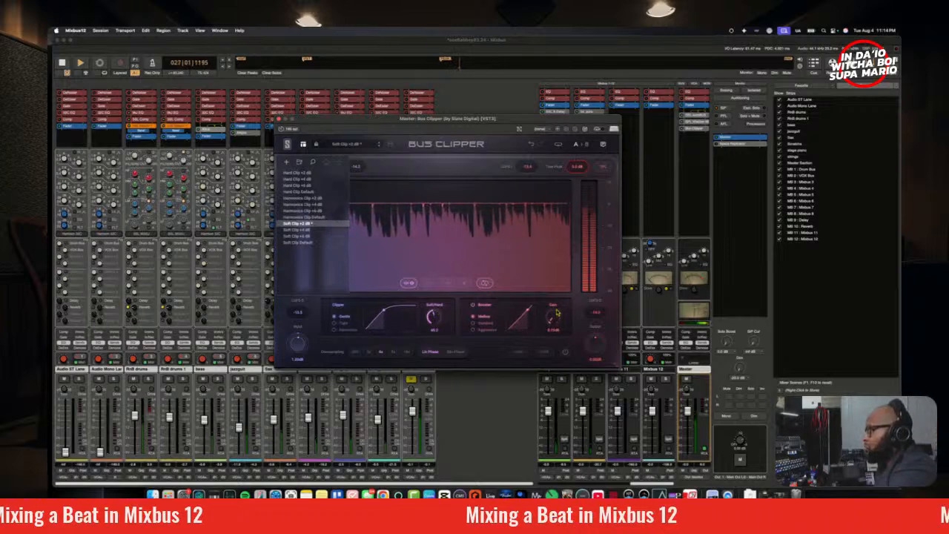
mouse_move(557, 312)
mouse_down()
mouse_move(554, 295)
mouse_move(562, 356)
mouse_move(554, 322)
mouse_up()
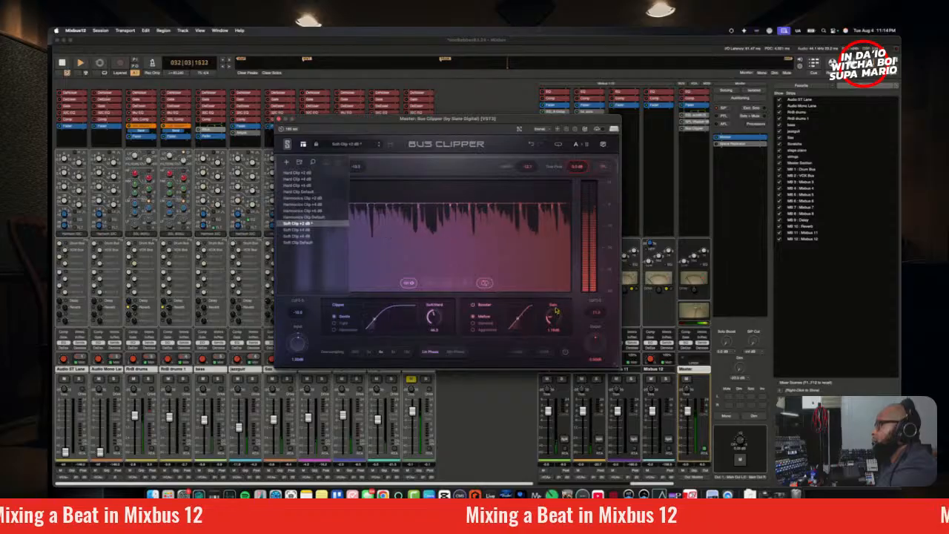
mouse_move(556, 311)
mouse_down()
mouse_move(557, 319)
mouse_move(554, 310)
mouse_up()
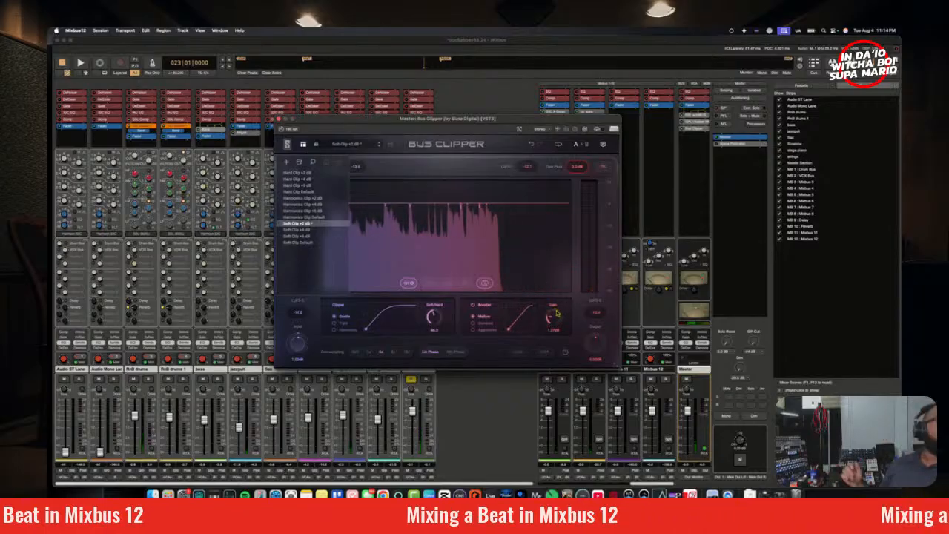
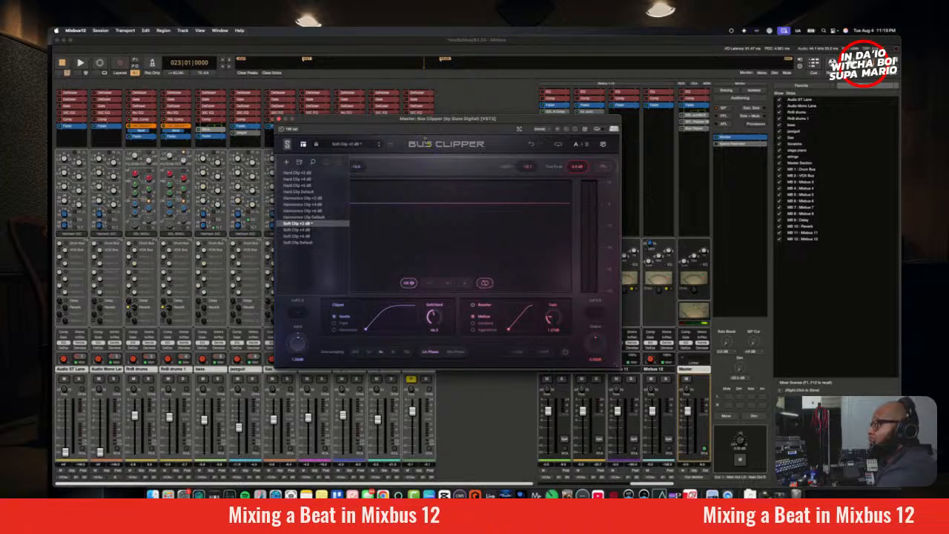
Step: Check Bus Clipper's version information, hide its preset browser, and close the plugin window
click(288, 144)
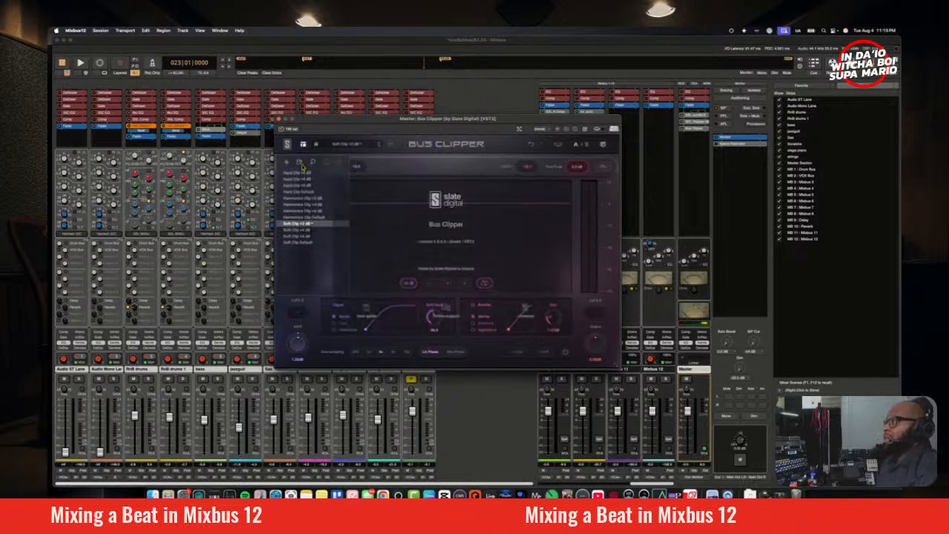
click(435, 189)
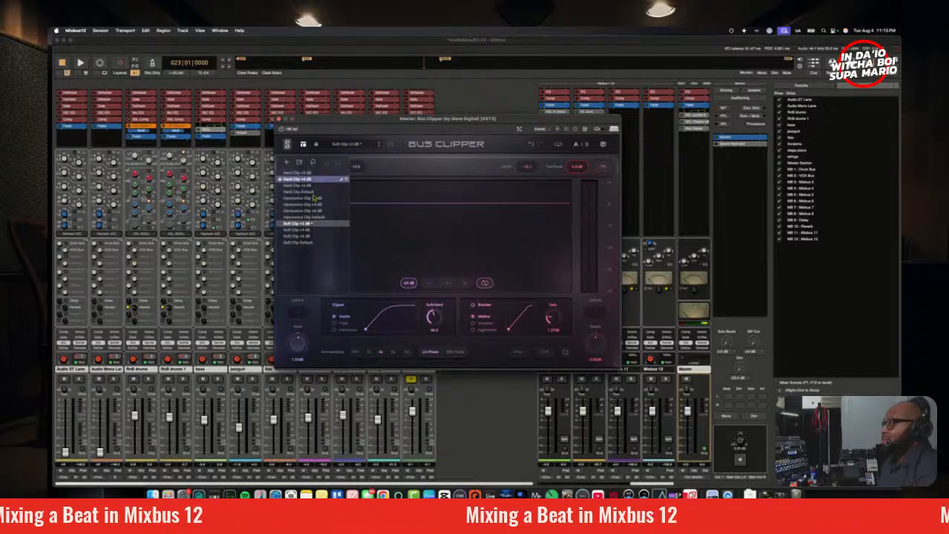
click(302, 145)
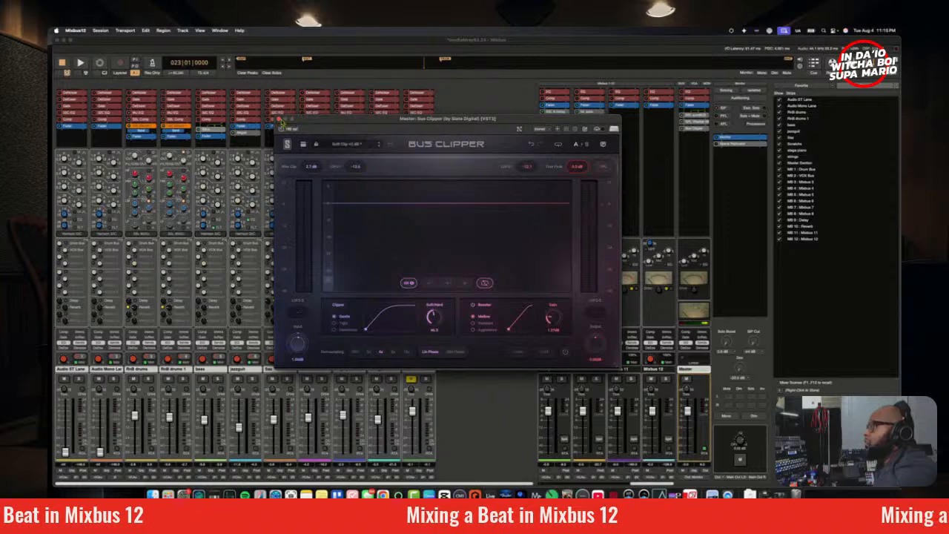
drag(336, 121, 396, 200)
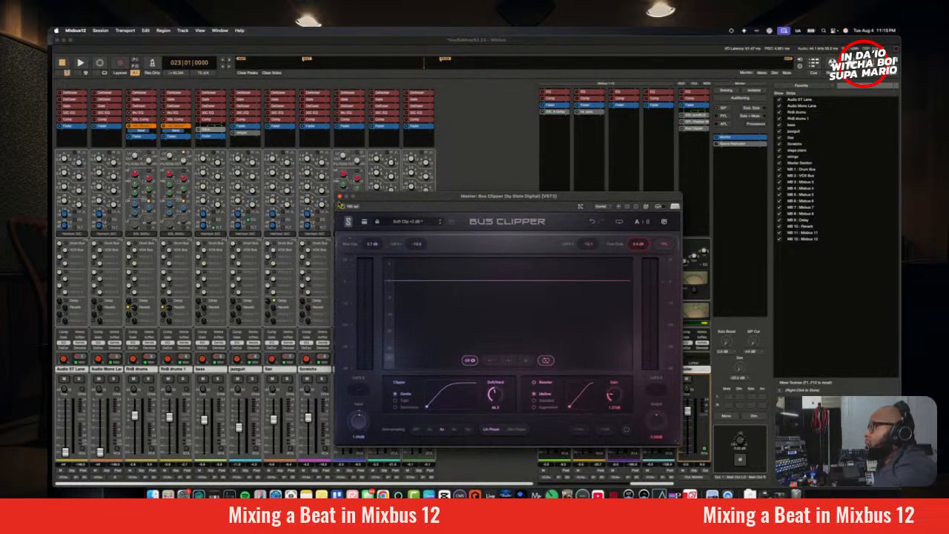
click(340, 198)
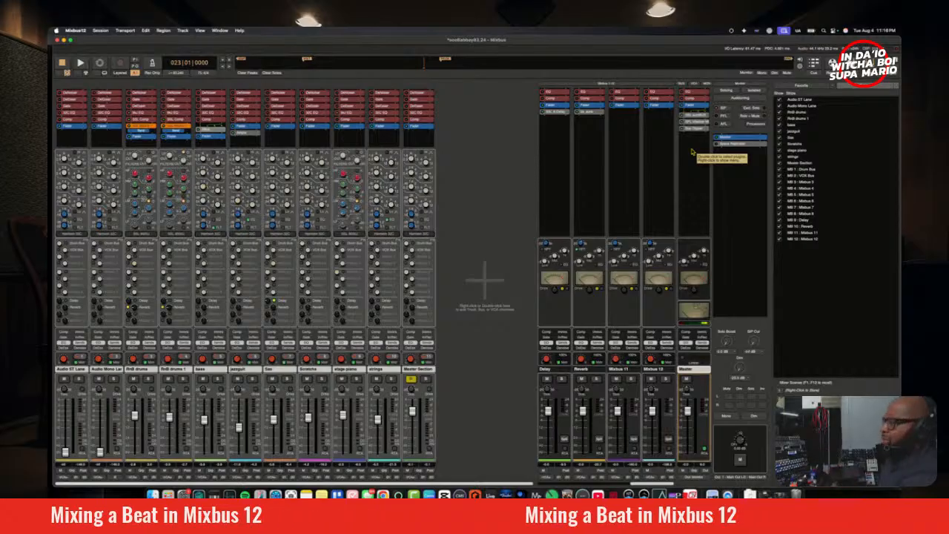
Step: Save and close the current session and open GettinOnMyNervez from the recent sessions
click(97, 31)
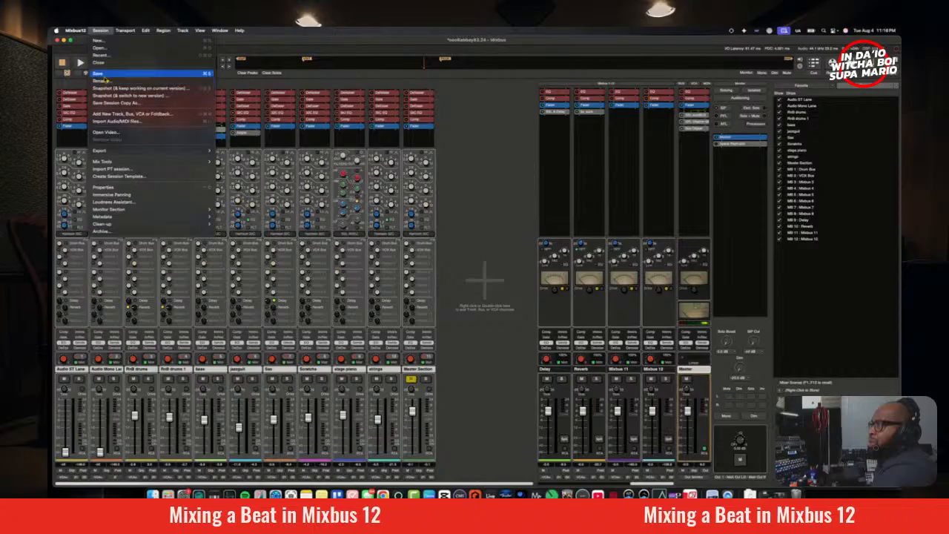
click(104, 74)
click(100, 31)
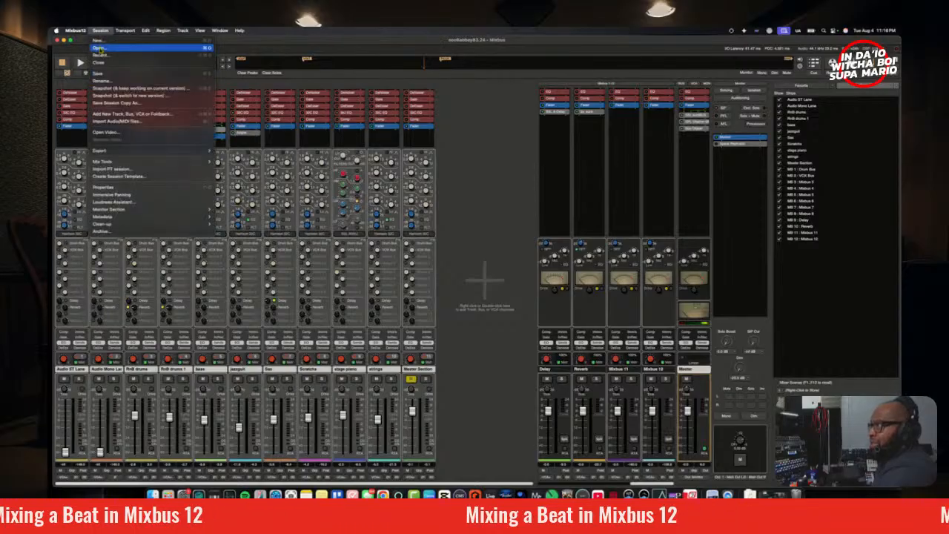
click(125, 97)
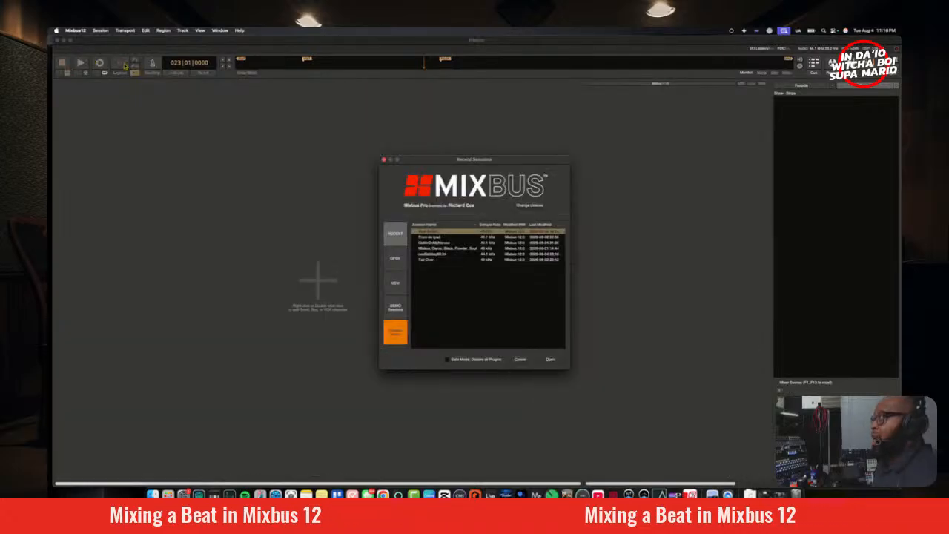
click(446, 243)
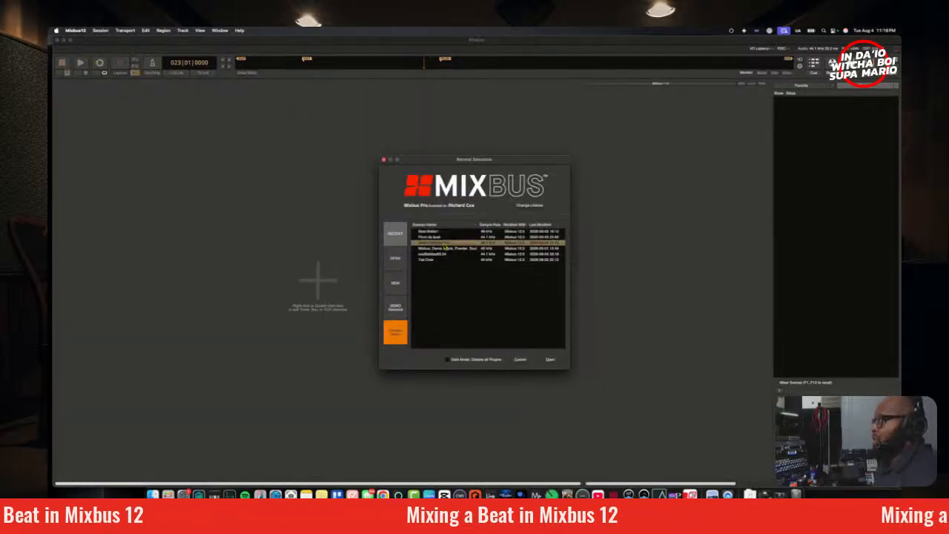
double_click(445, 245)
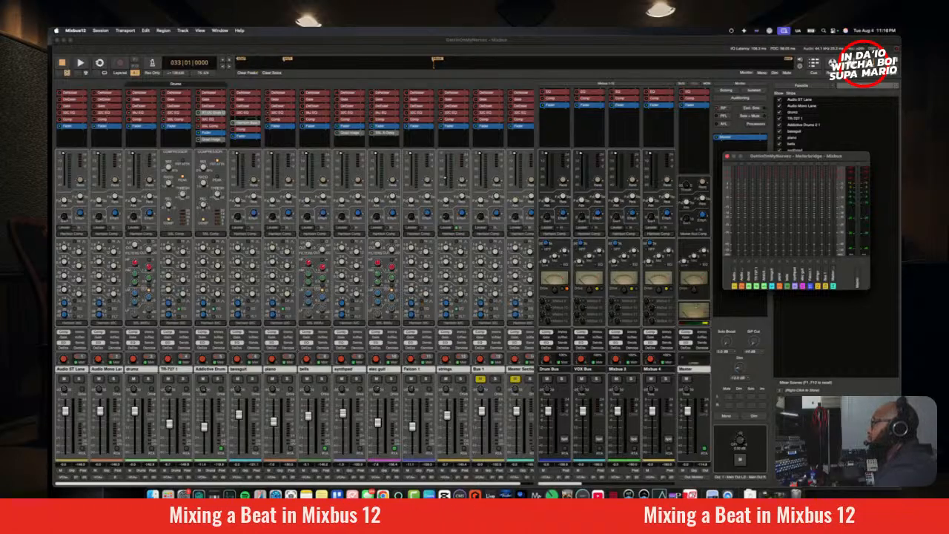
Step: Play the song from bar 7 in the editor view and return to the mixer during playback
click(851, 64)
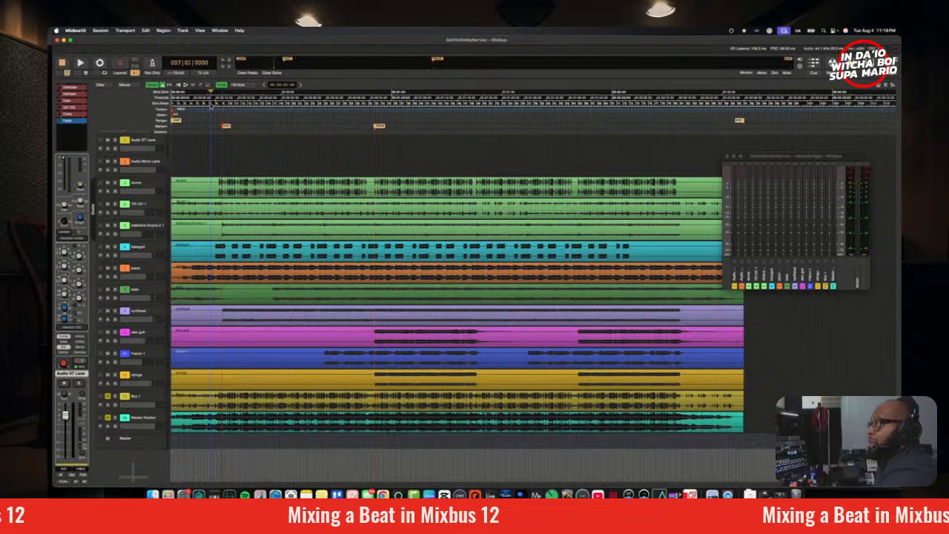
click(212, 105)
key(space)
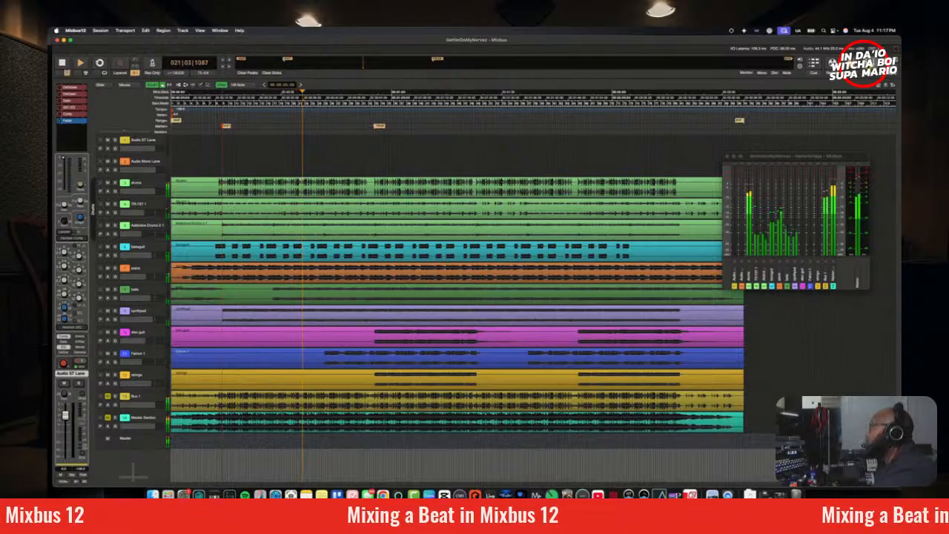
key(alt+m)
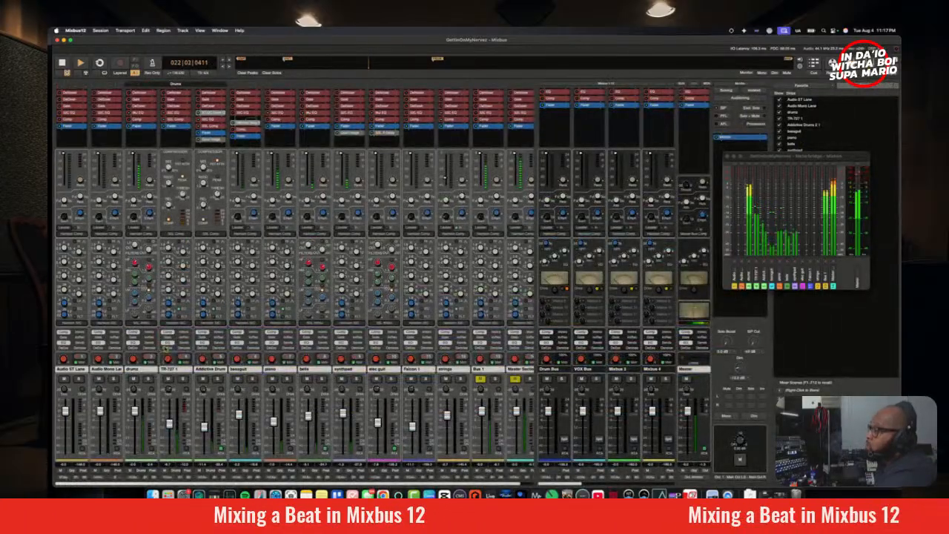
Step: Audition the mix with the Addictive Drums track muted, stop playback, and unmute the track
click(203, 379)
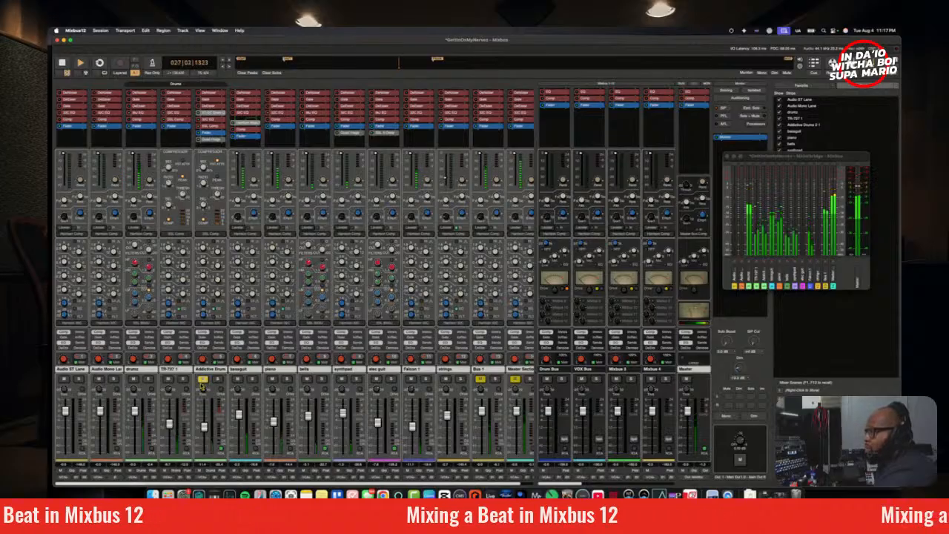
key(space)
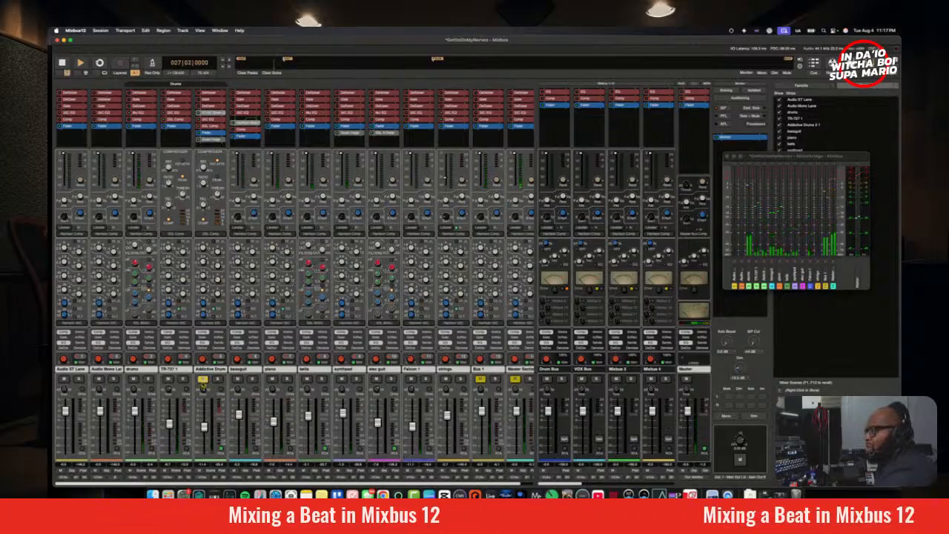
click(203, 381)
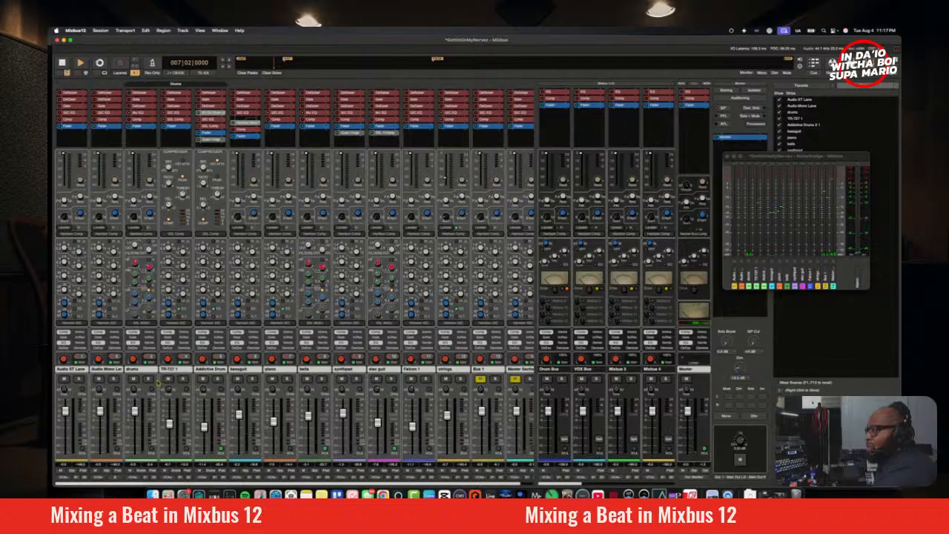
Step: Audition the Addictive Drums track soloed, adding the TR-727 1 and drums tracks to the solo during playback
click(148, 379)
click(182, 379)
click(217, 379)
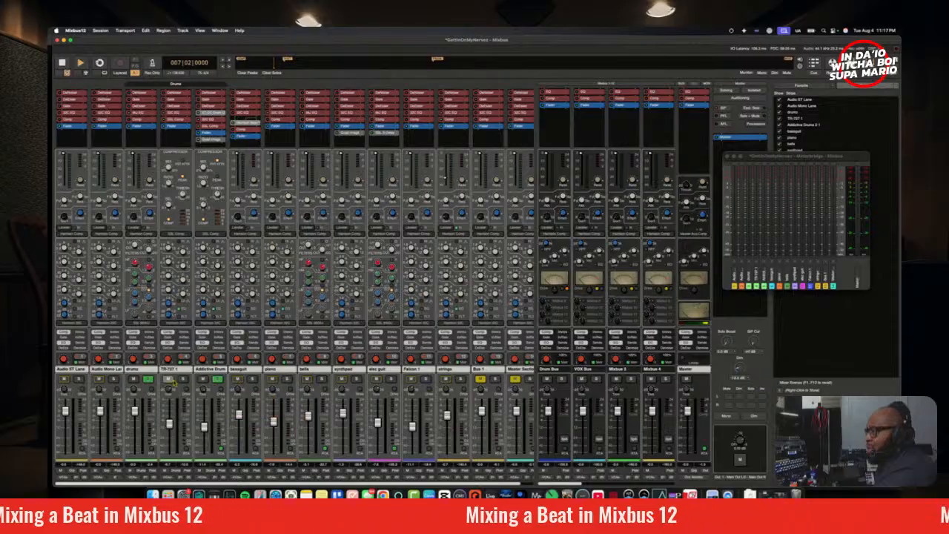
click(149, 380)
key(space)
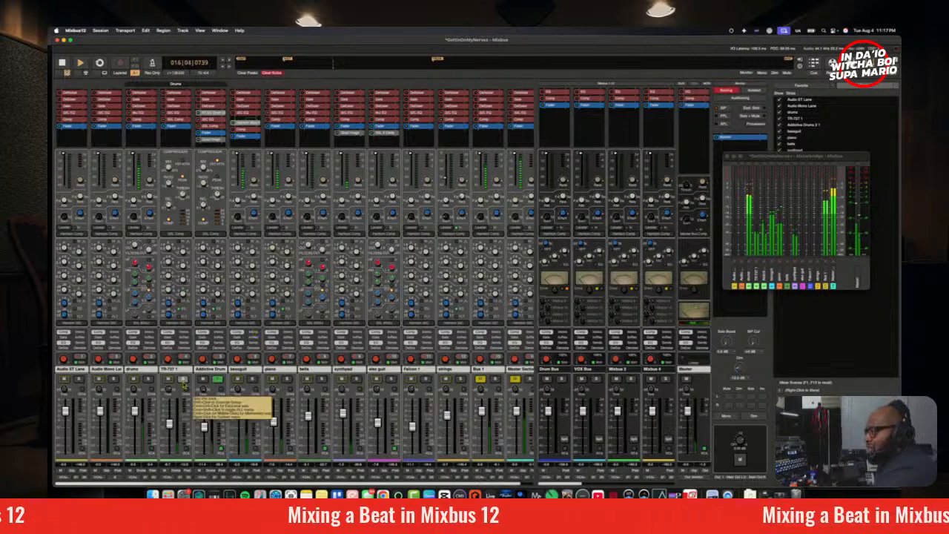
click(183, 381)
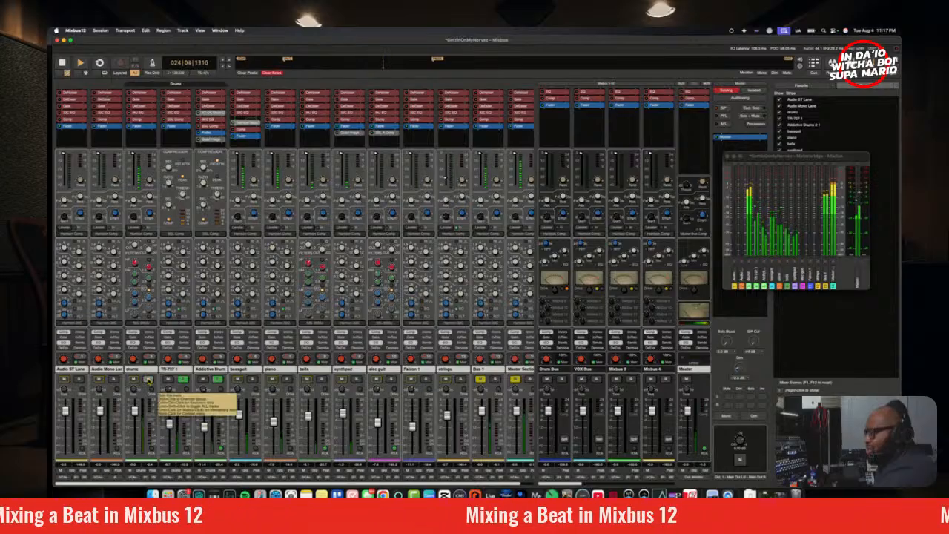
click(148, 380)
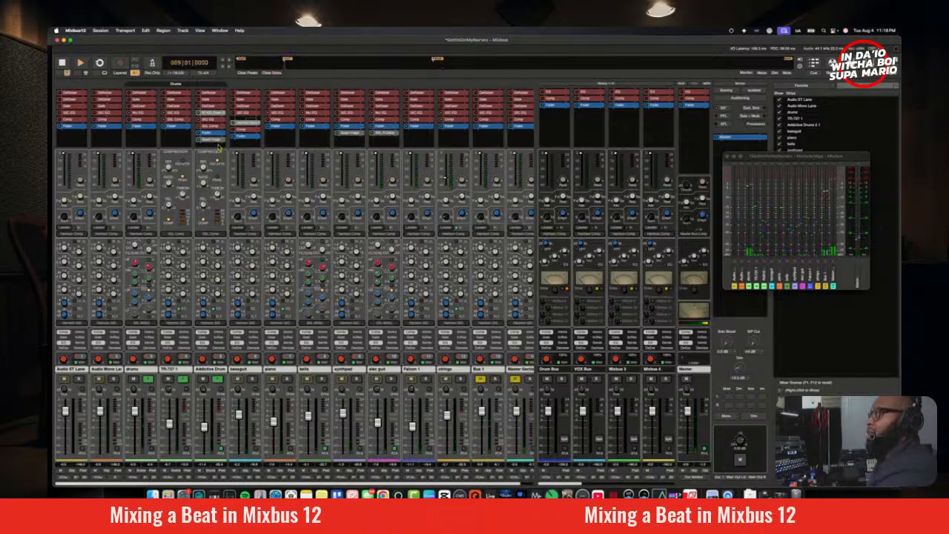
Step: Insert Plugin Alliance's TBTECH Kirchhoff-EQ (VST3) after the fader on the Addictive Drums strip
right_click(220, 147)
mouse_move(286, 191)
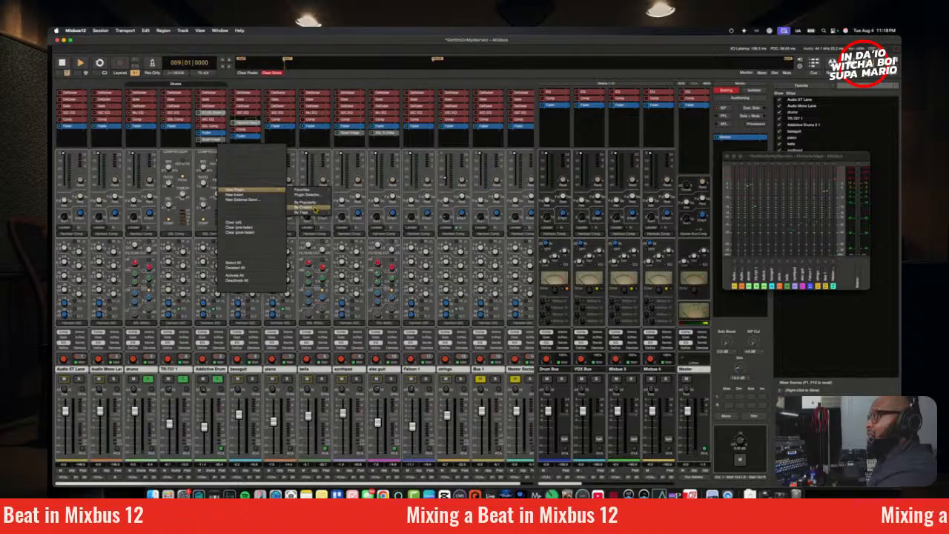
mouse_move(316, 205)
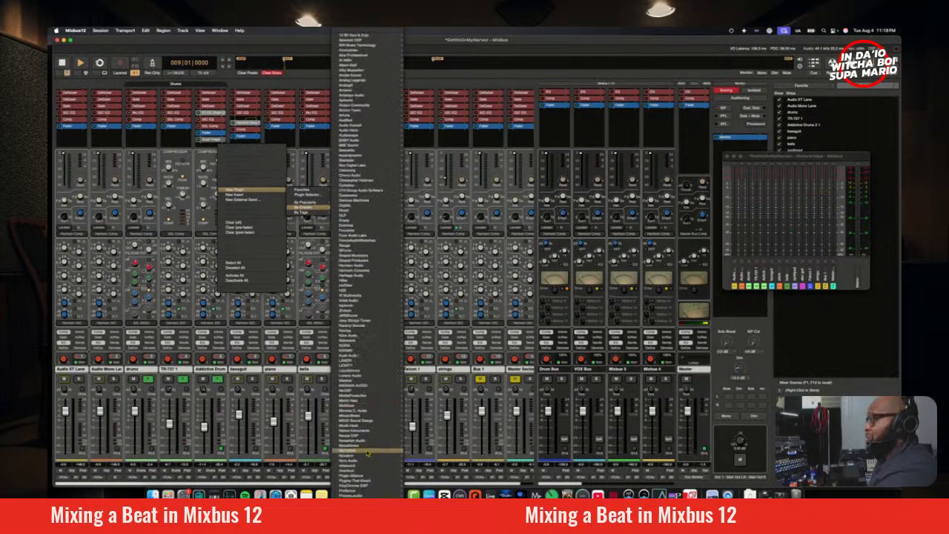
mouse_move(365, 479)
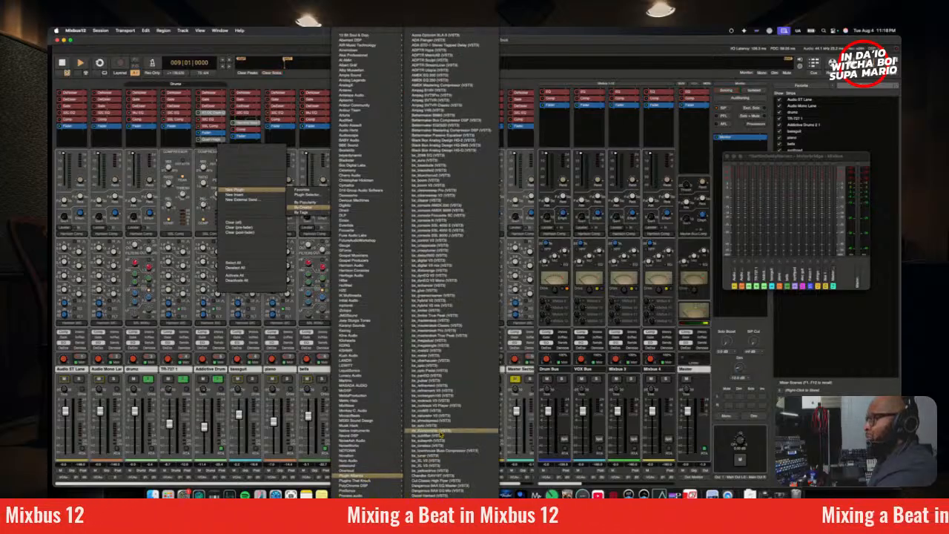
scroll(442, 434, down, 2)
scroll(443, 434, down, 10)
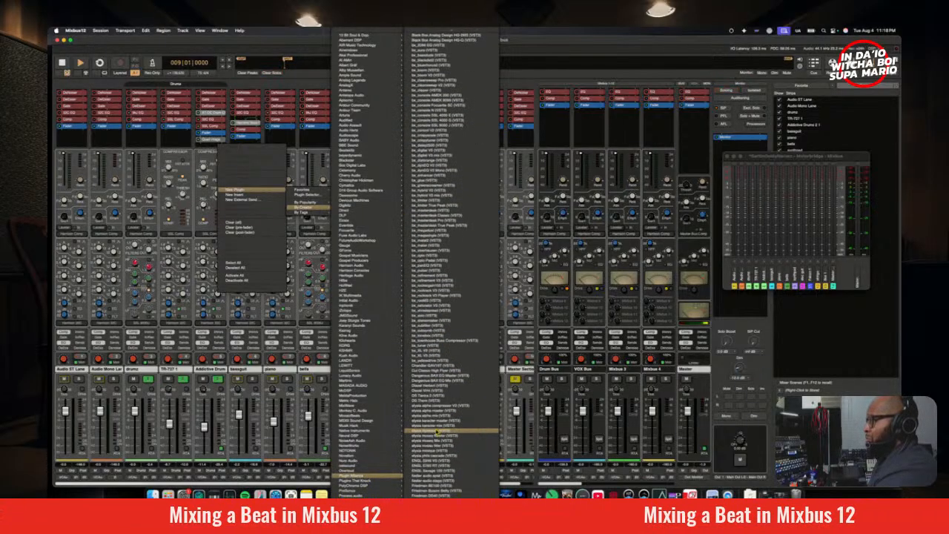
scroll(439, 429, down, 10)
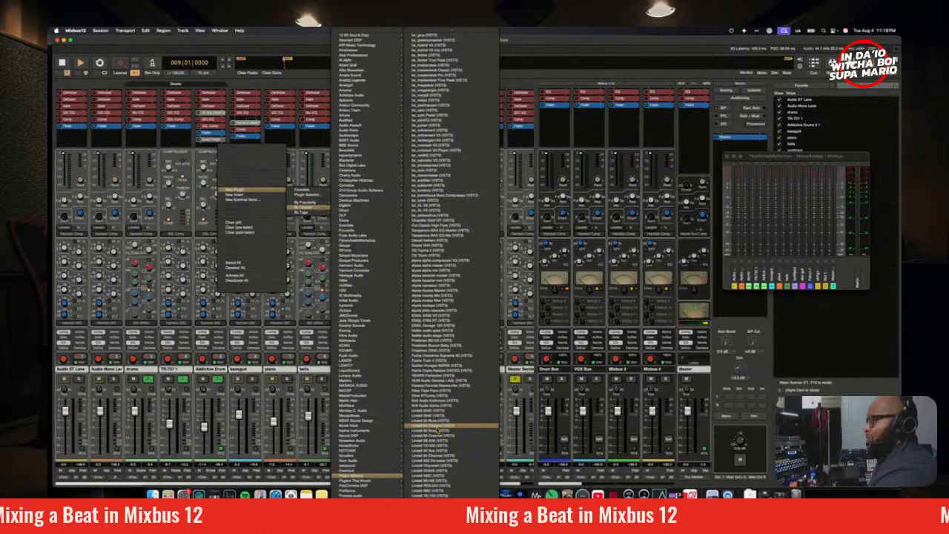
scroll(454, 428, down, 10)
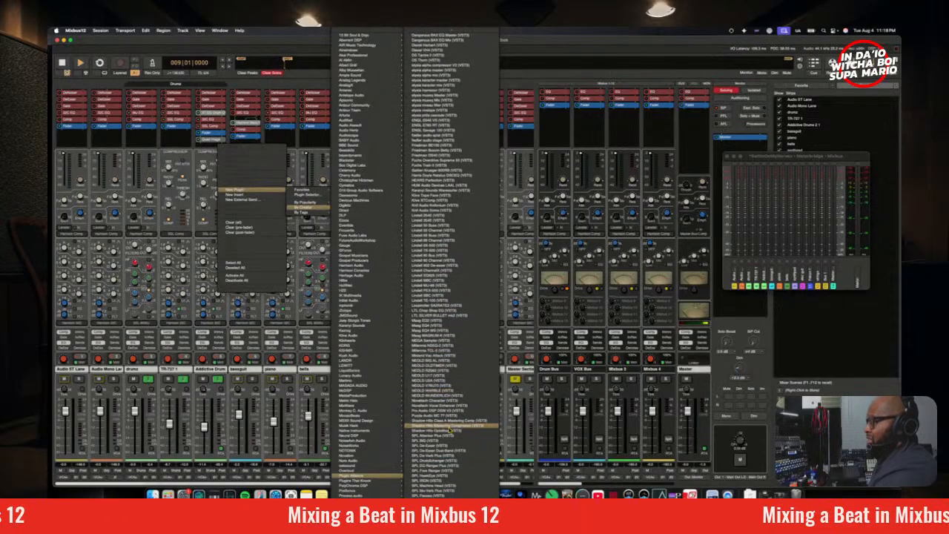
scroll(448, 430, down, 10)
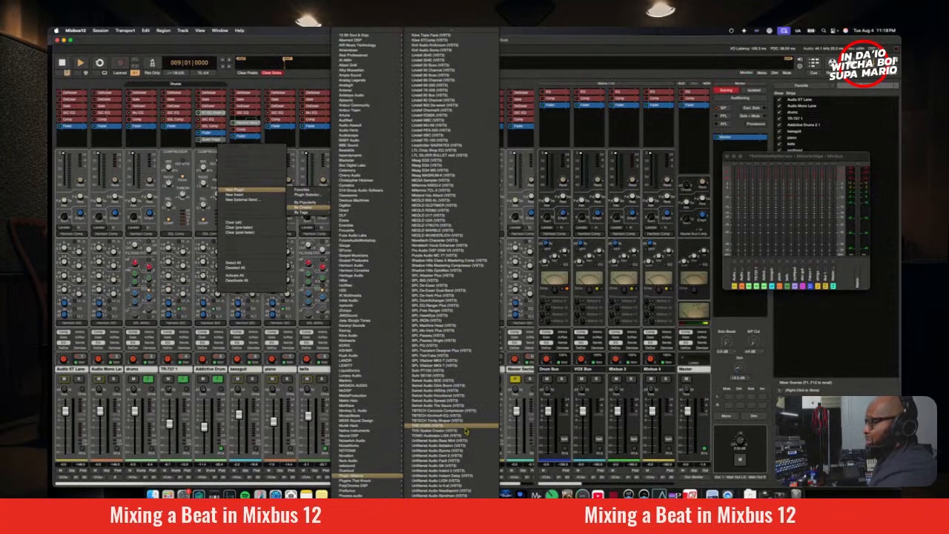
scroll(449, 428, up, 3)
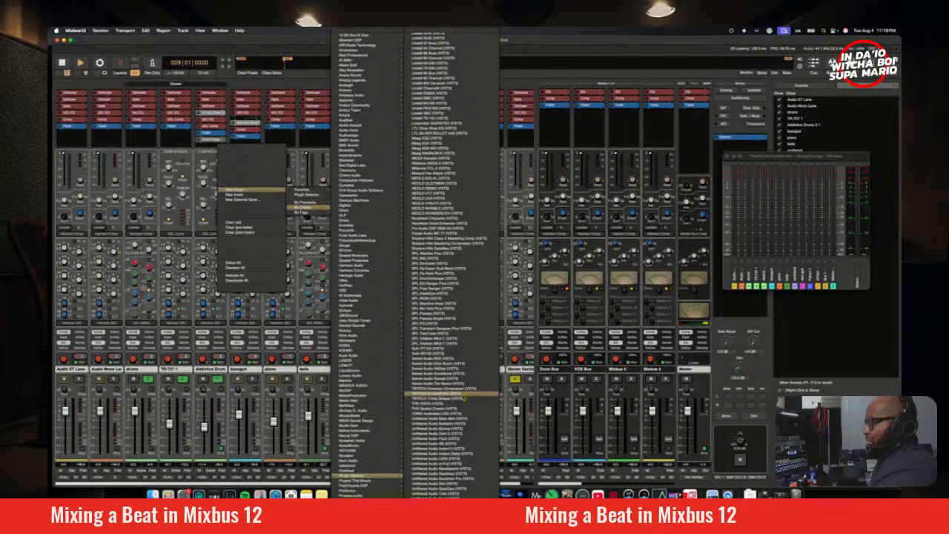
click(462, 398)
Step: Move Kirchhoff-EQ ahead of the fader, between SSL EQ and SSL Comp on the Addictive Drums strip, keeping its window clear of the strips
drag(453, 228, 504, 151)
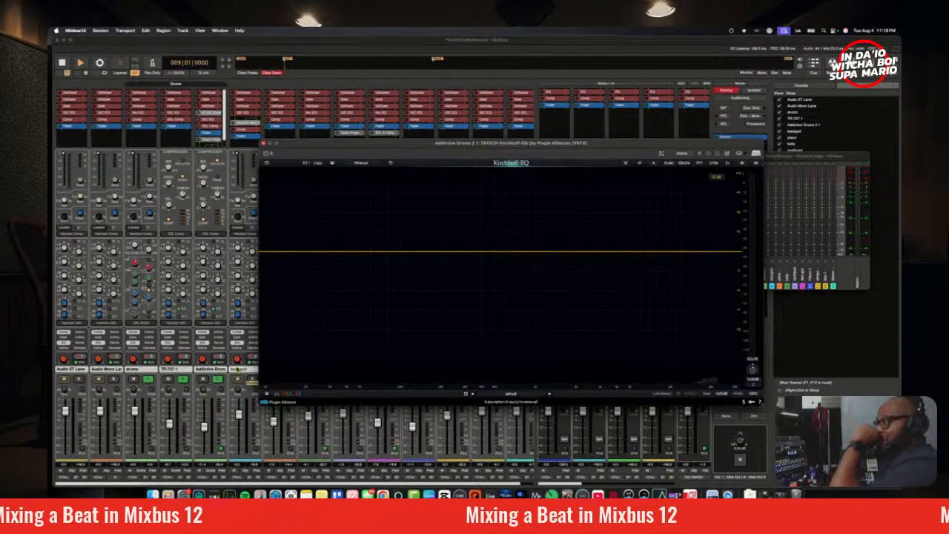
click(224, 140)
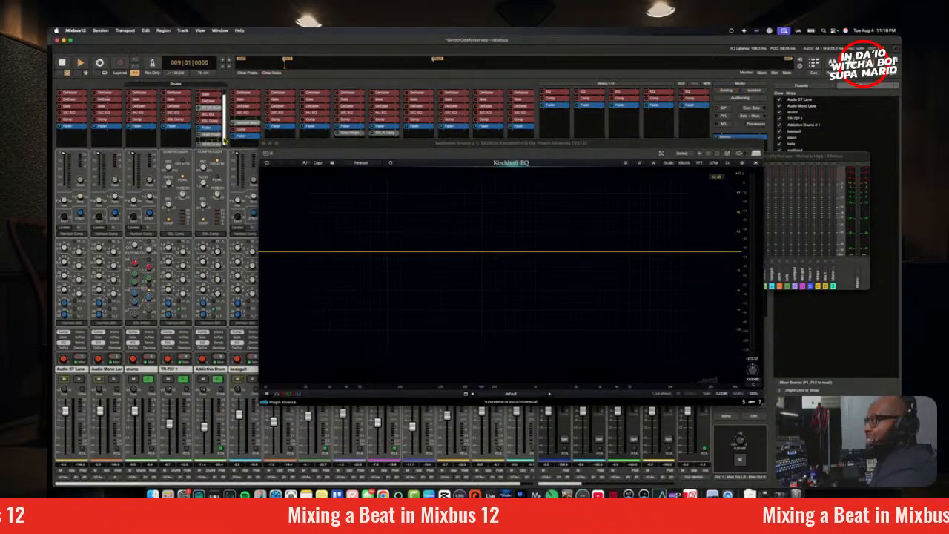
drag(225, 141, 215, 122)
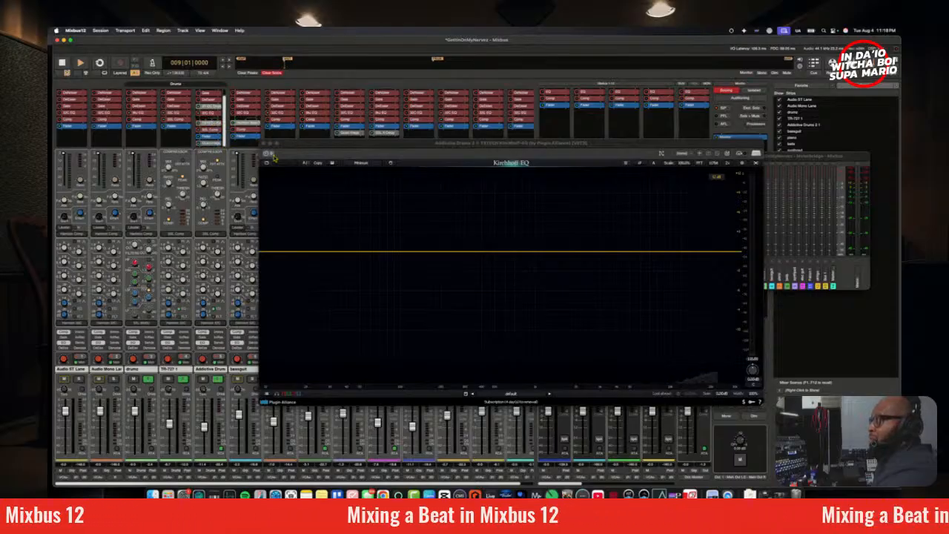
drag(357, 149, 321, 121)
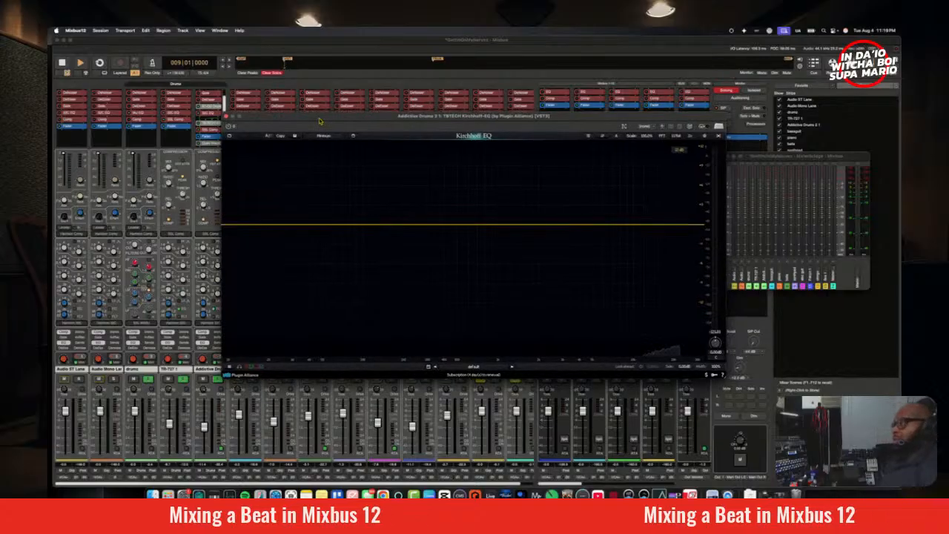
Step: Unsolo the TR-727 1 and drums tracks so only Addictive Drums stays soloed, and start playback
click(183, 380)
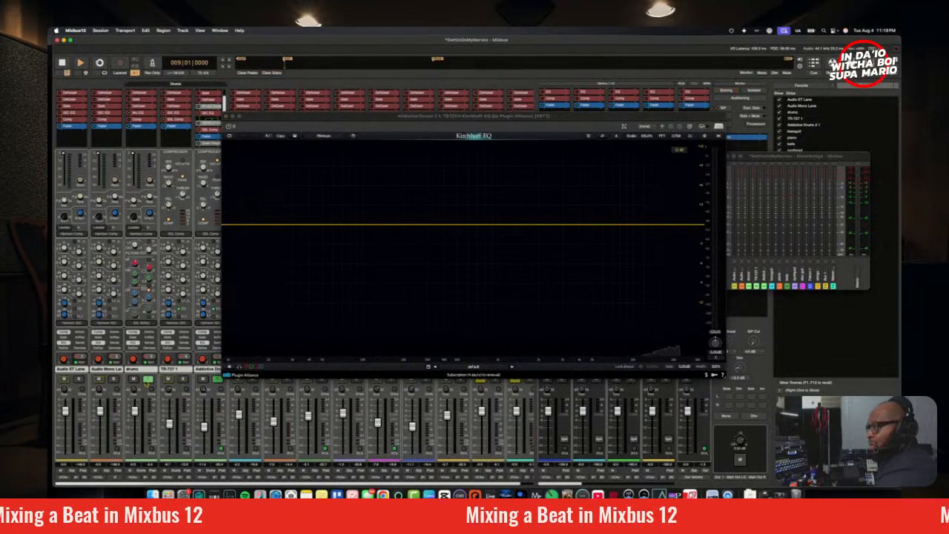
click(149, 381)
key(space)
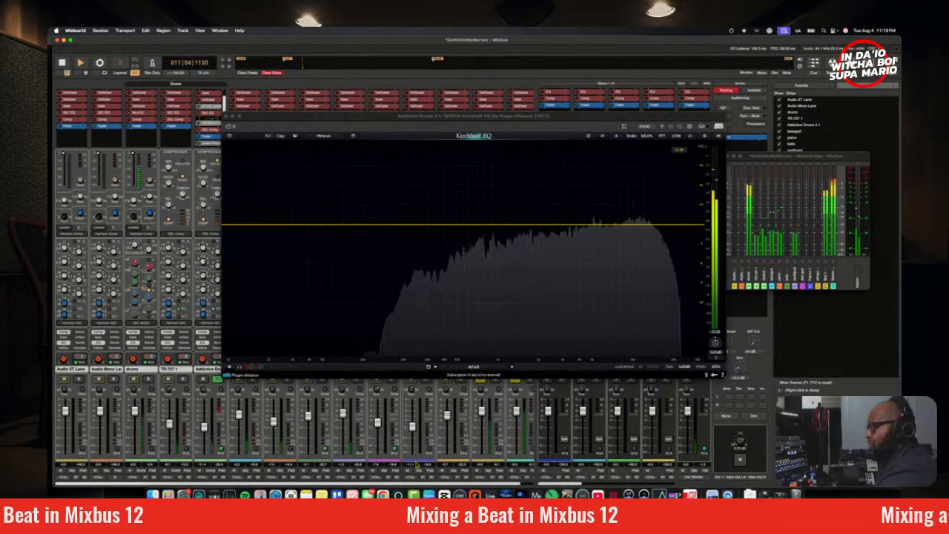
Step: Add a bell band, sweep it boosted to about 1.9 kHz with Q about 1.4, stop playback, and bring its gain back near 0 dB
double_click(415, 225)
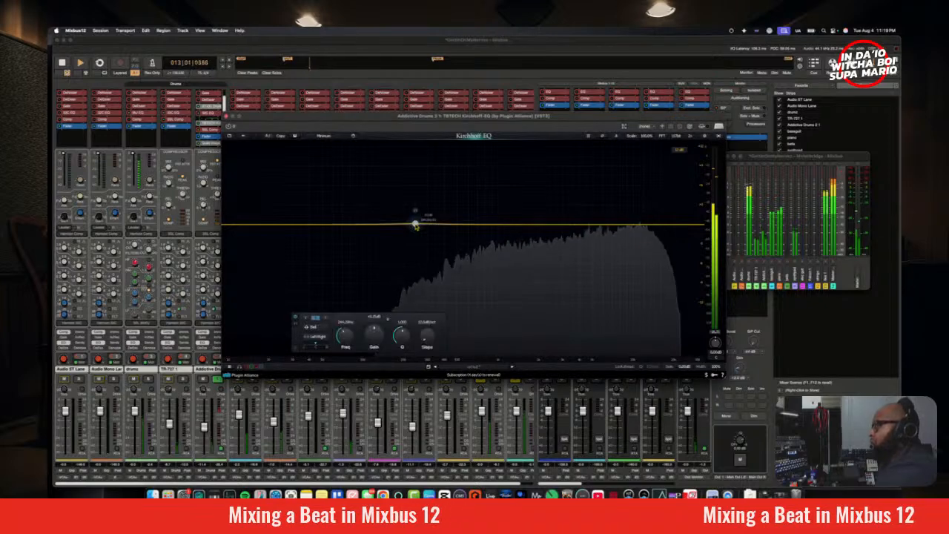
drag(375, 335, 348, 327)
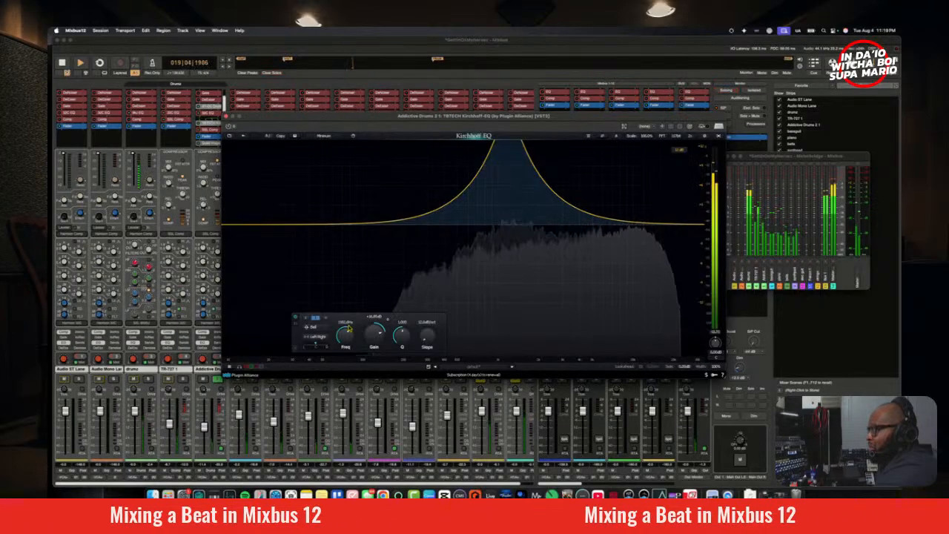
drag(349, 328, 405, 338)
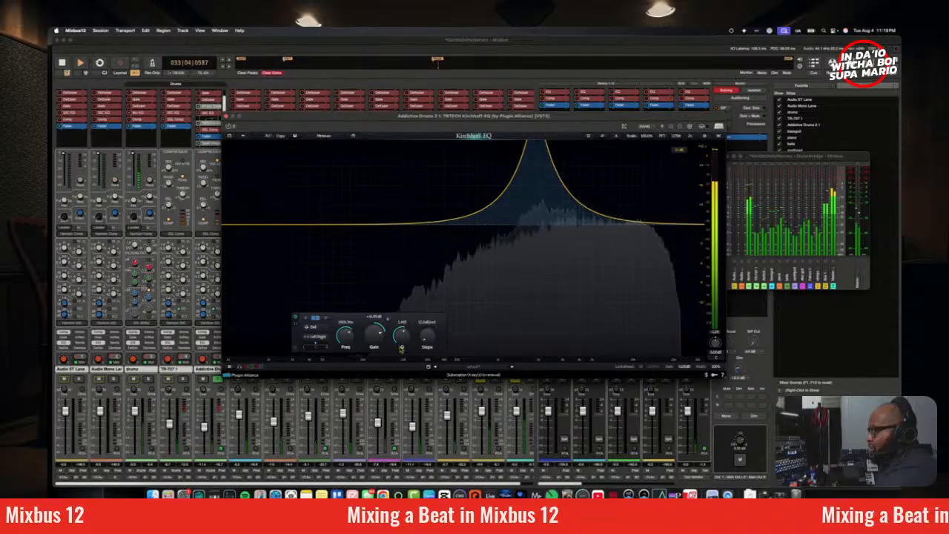
key(space)
drag(380, 335, 382, 356)
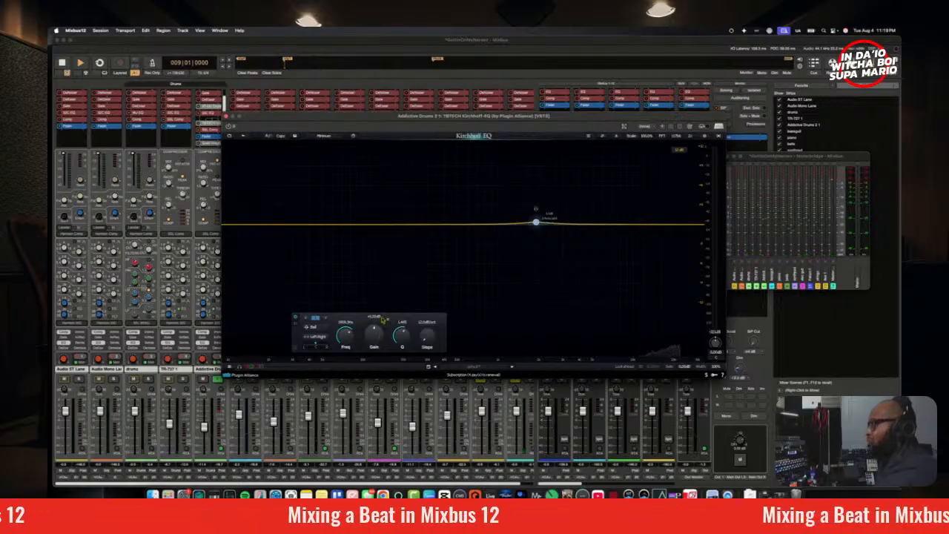
Step: Enable dynamic processing on the 1.9 kHz band, try Below and Above ranges including an Above cut of about 12 dB, and leave Above off
click(388, 320)
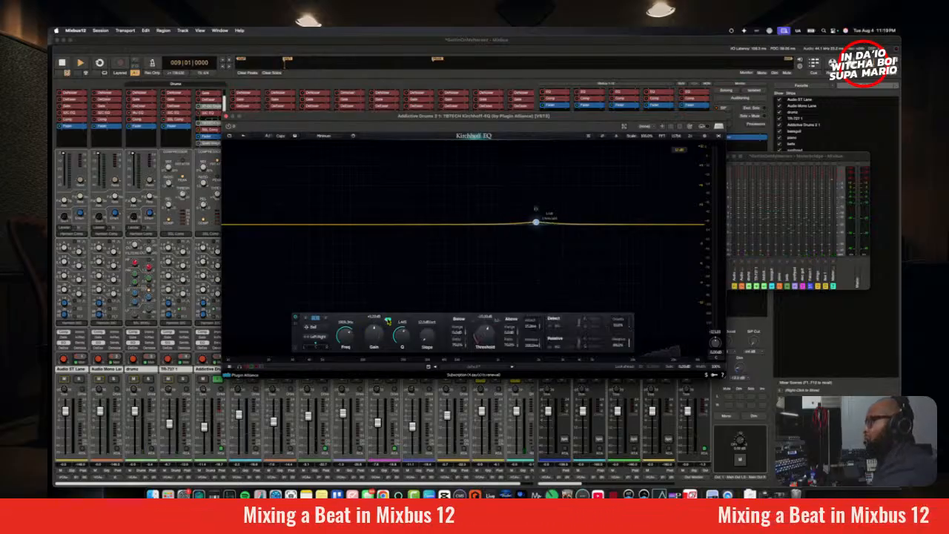
click(511, 319)
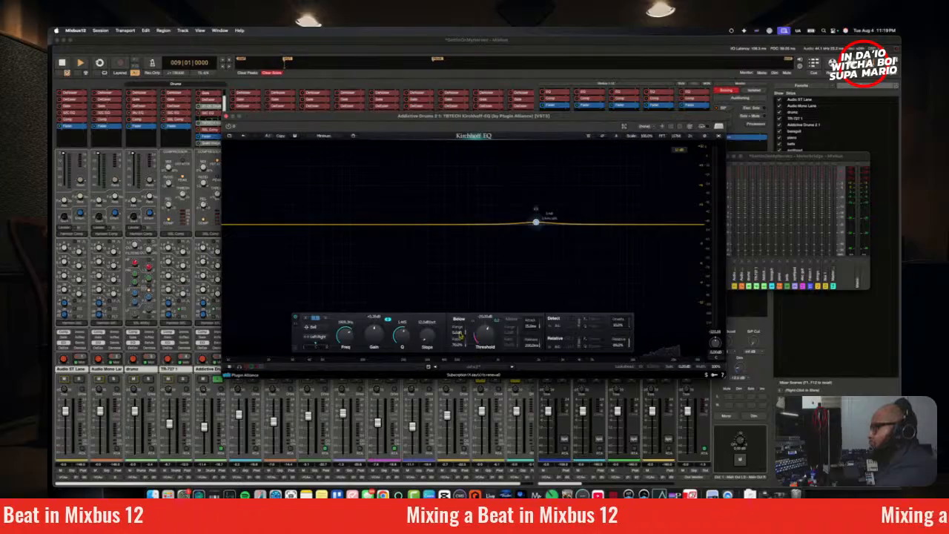
drag(460, 334, 462, 331)
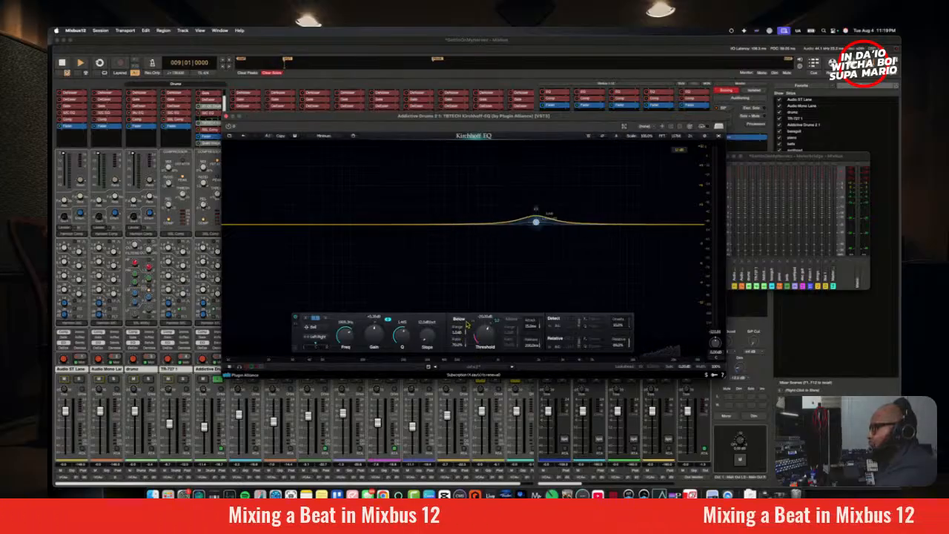
click(506, 323)
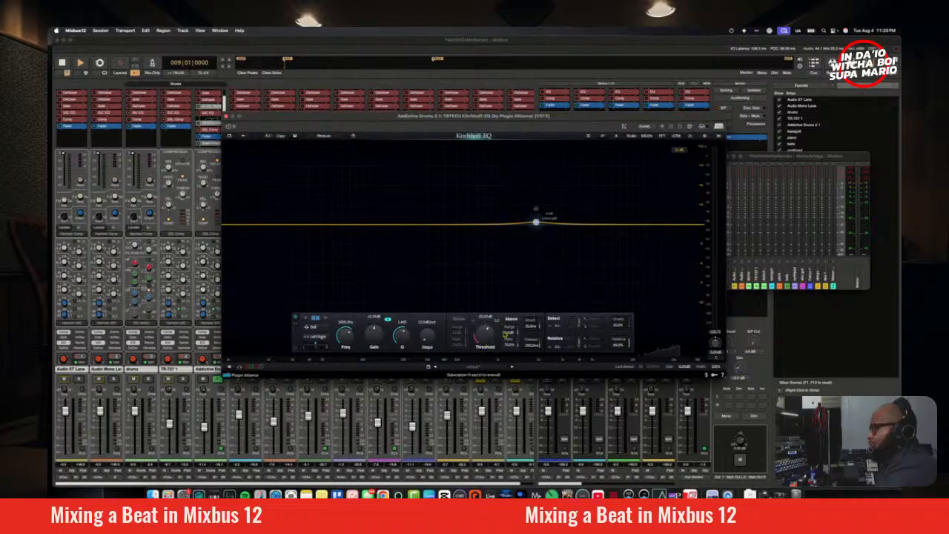
drag(509, 331, 515, 389)
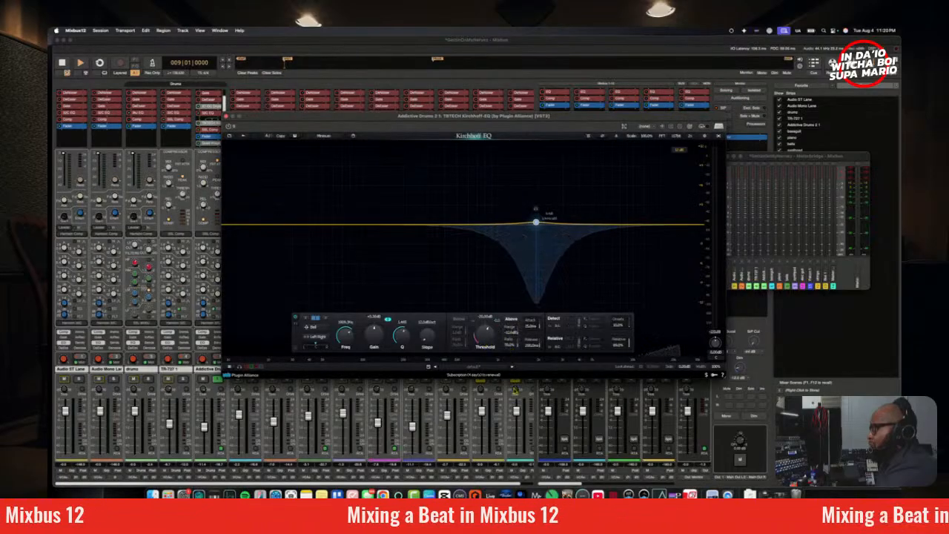
click(511, 320)
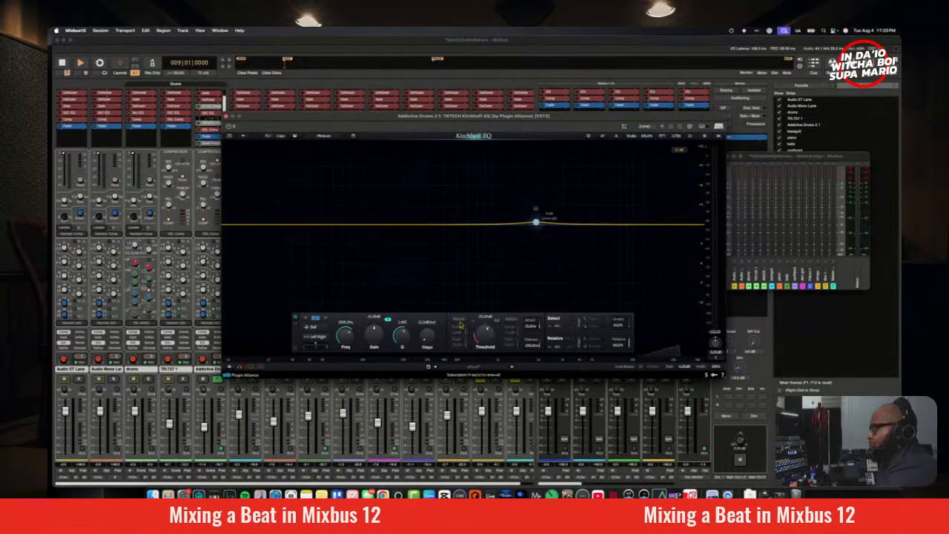
Step: Activate the band's Below dynamics and adjust its negative range and ratio for a deep dynamic cut during playback
click(459, 320)
drag(463, 343, 490, 377)
key(space)
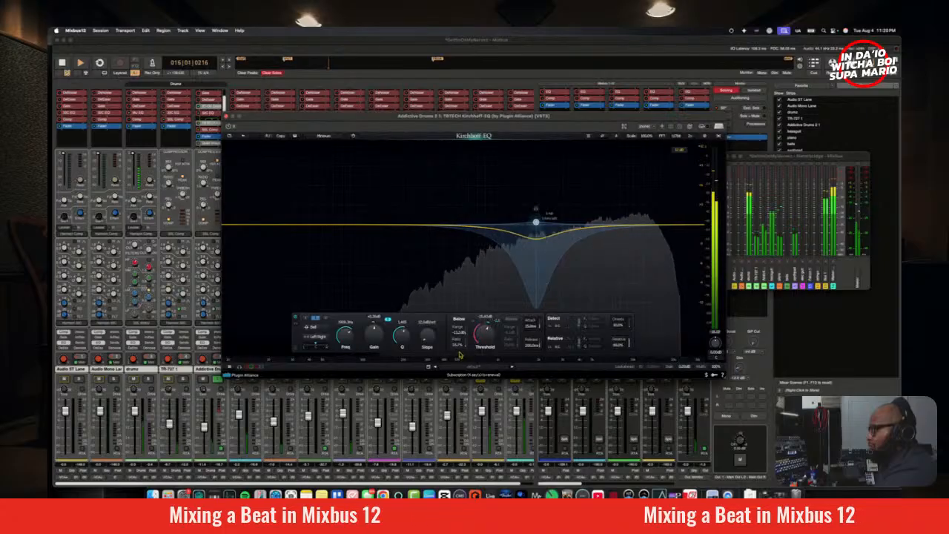
drag(461, 351, 461, 346)
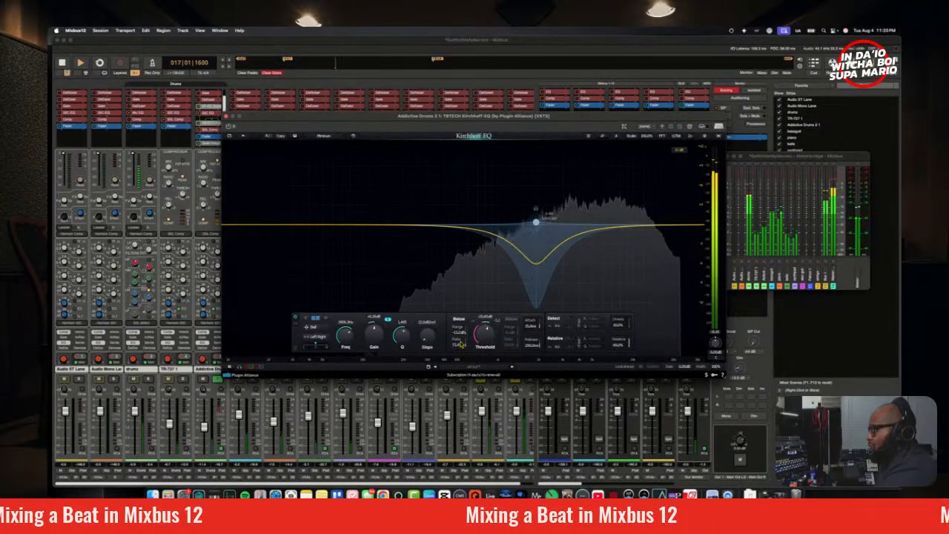
drag(462, 332, 459, 333)
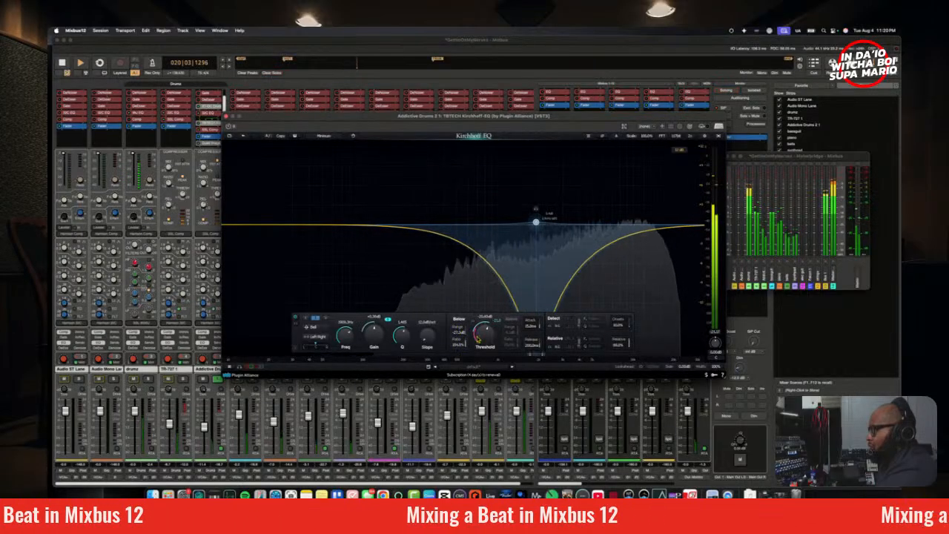
Step: Lower the dynamic band's threshold slightly, steepen its slope above 12 dB/oct, and stop playback
drag(482, 343, 481, 349)
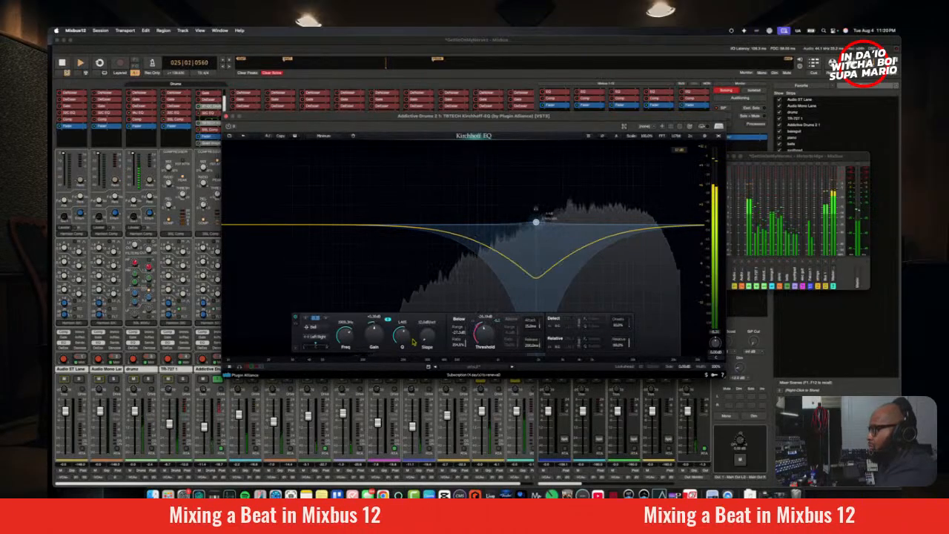
drag(427, 339, 426, 324)
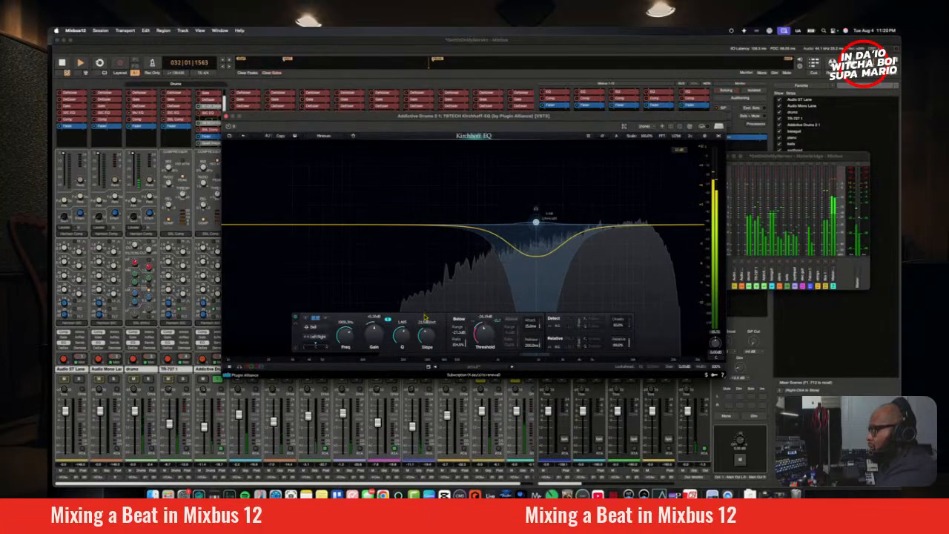
key(space)
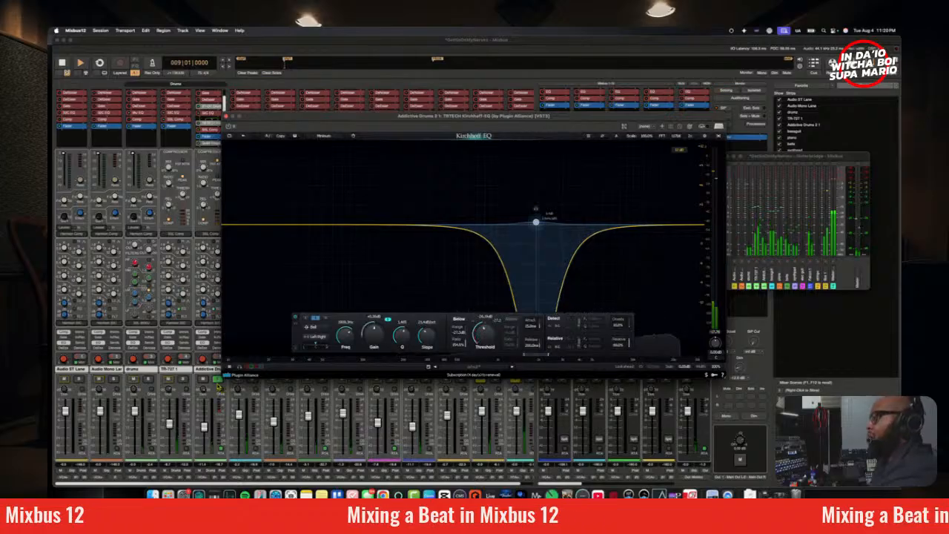
Step: Audition the dynamic cut in the full mix with Addictive Drums unsoloed, and stop playback
click(218, 386)
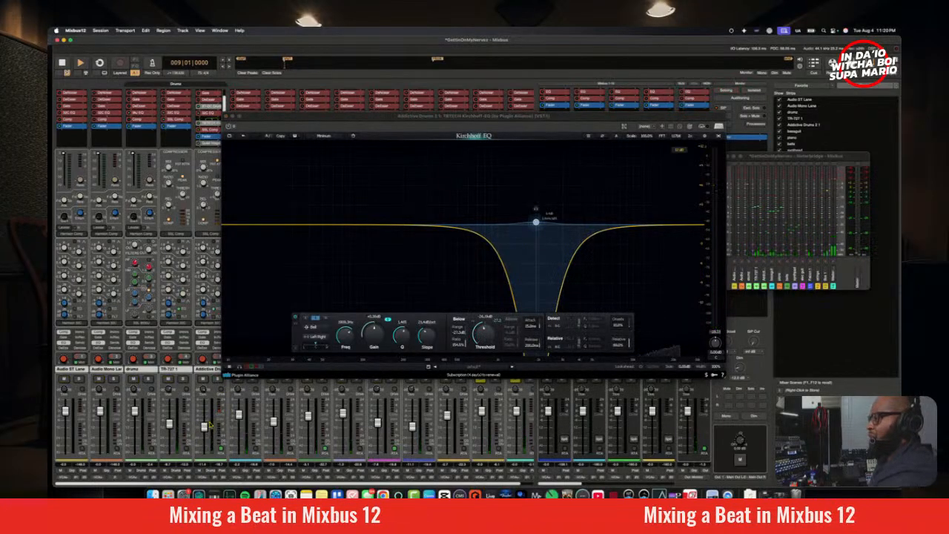
key(space)
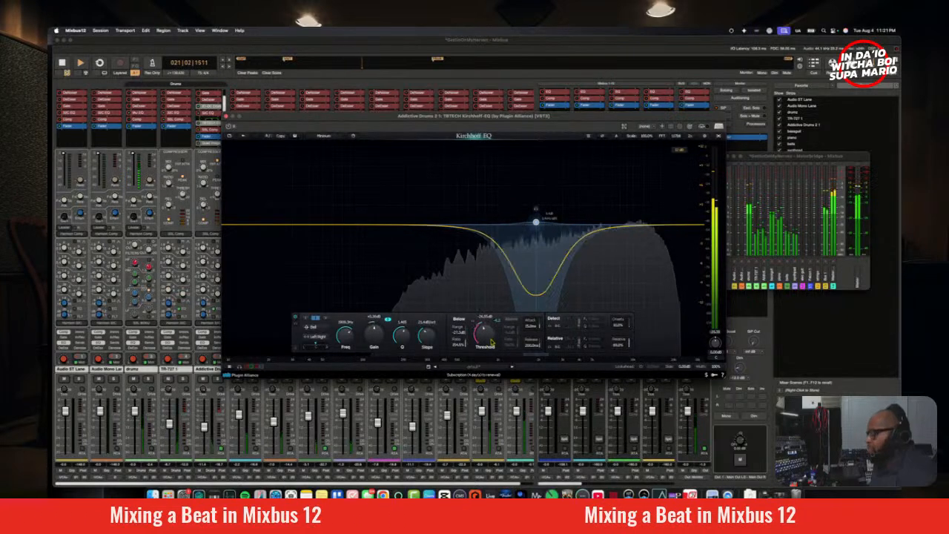
key(space)
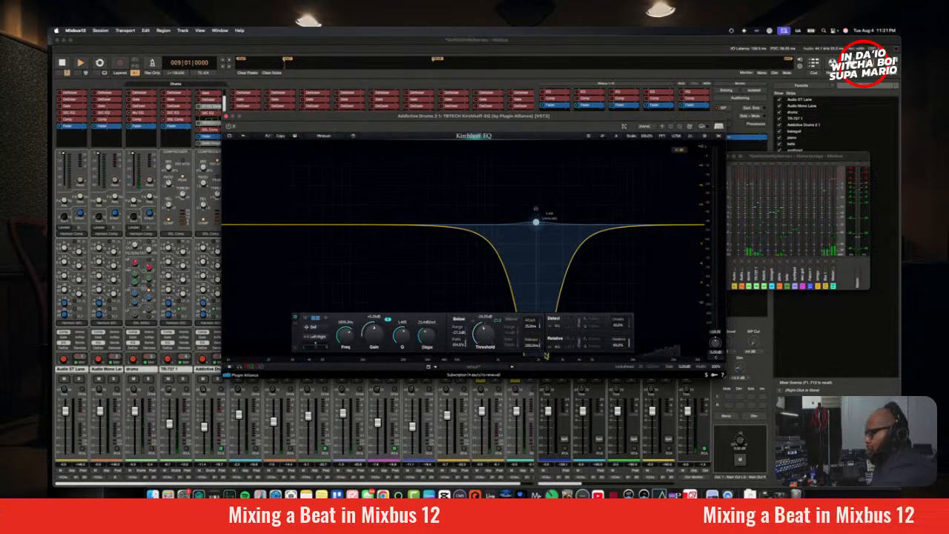
Step: Tune the dynamic band's release, attack and threshold during playback, soloing Addictive Drums partway through, and stop playback
key(space)
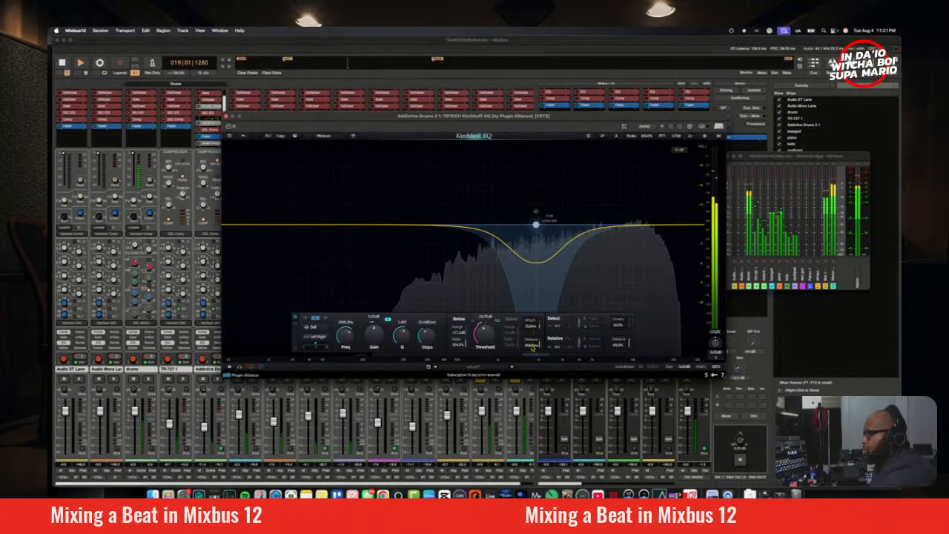
drag(532, 349, 531, 361)
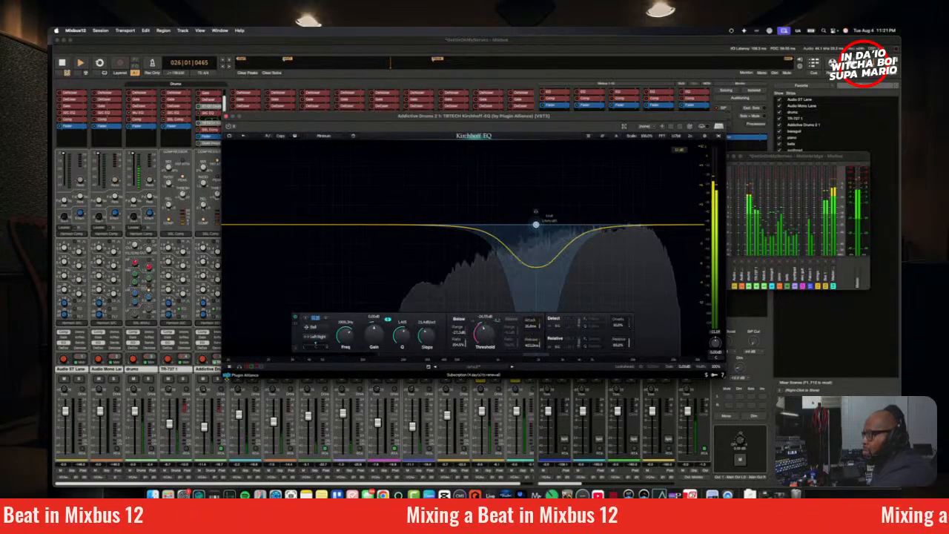
click(219, 378)
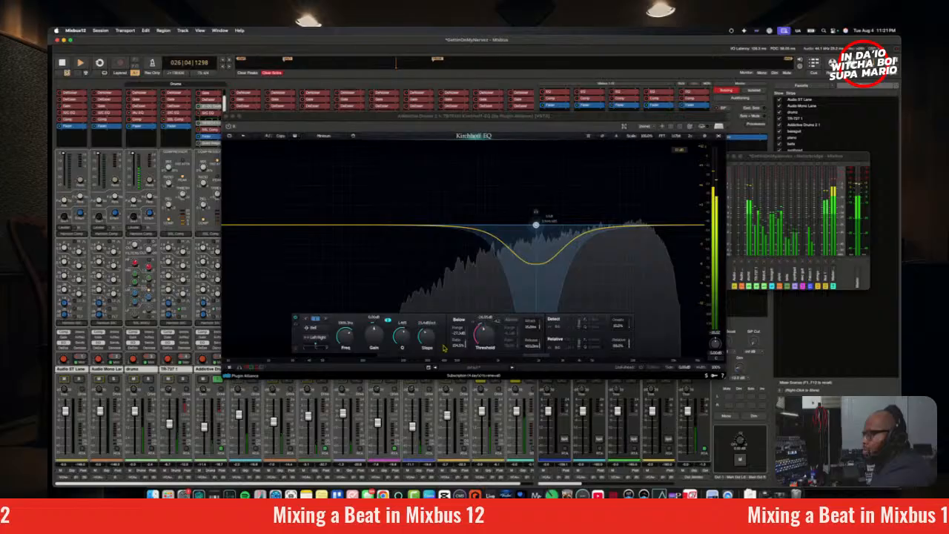
click(536, 326)
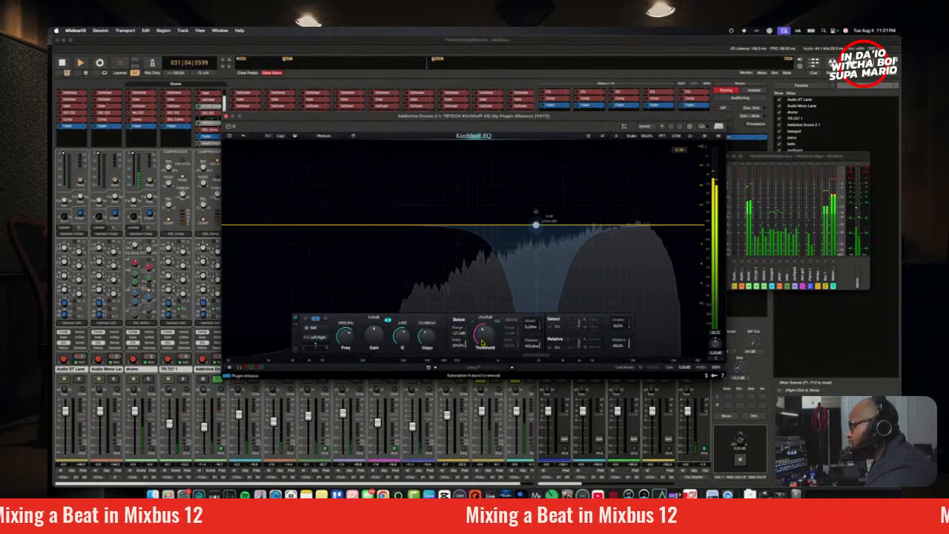
mouse_move(483, 339)
mouse_down()
mouse_move(486, 310)
mouse_move(489, 342)
mouse_up()
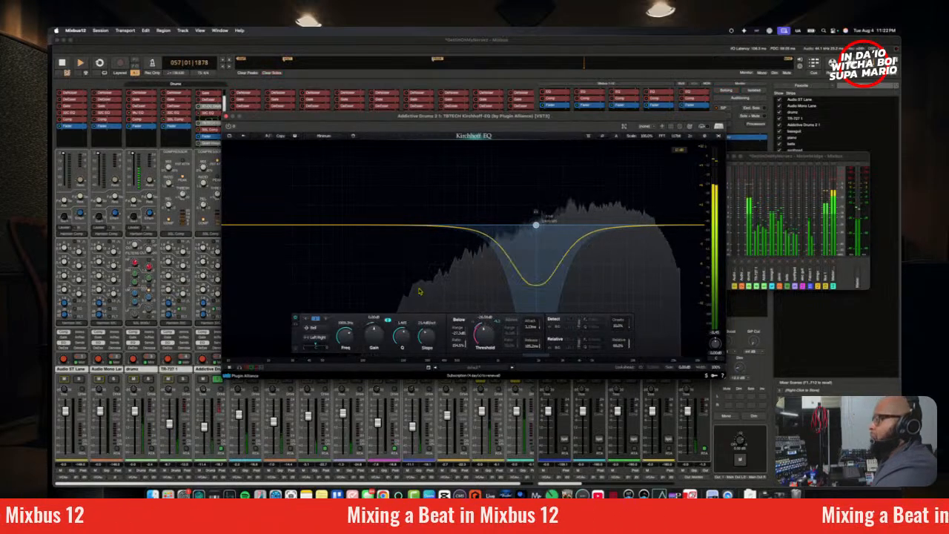
key(space)
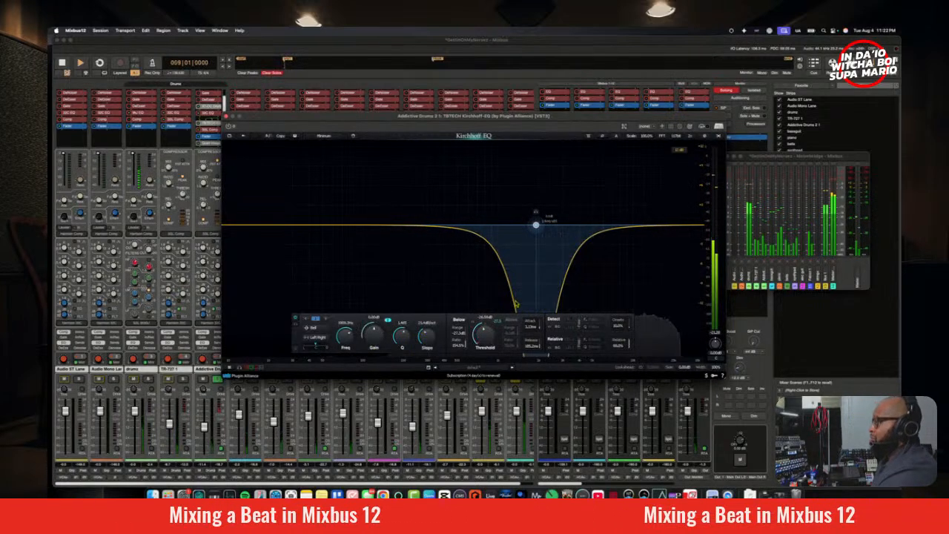
Step: Unsolo Addictive Drums and raise the dynamic band's threshold slightly while the full mix plays
click(222, 380)
key(space)
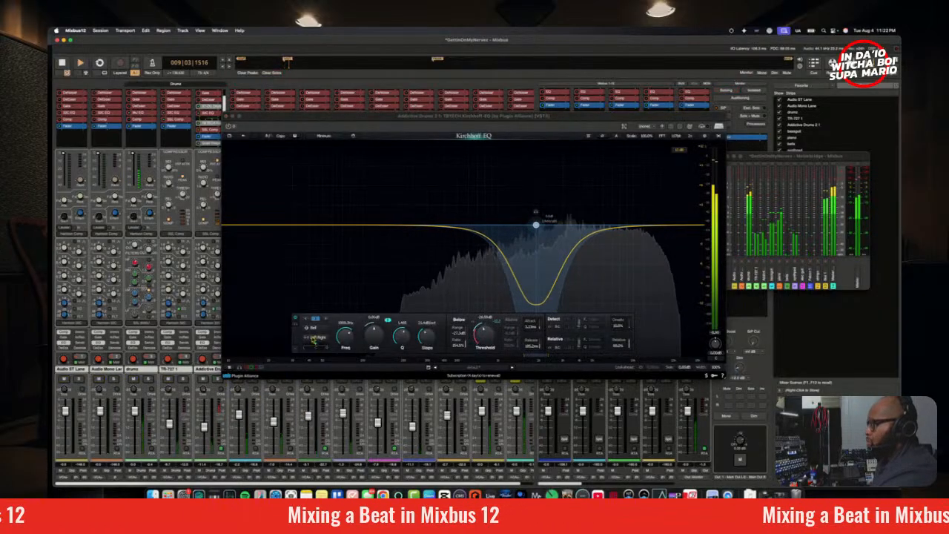
drag(484, 337, 485, 333)
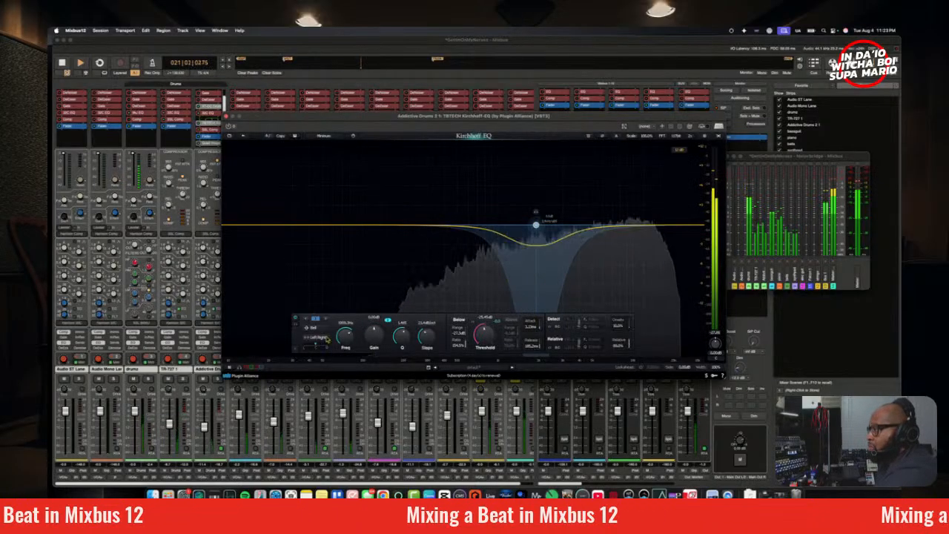
Step: Add a second EQ band at about 8 kHz, boost it about 1.7 dB, and change its shape to High Shelf
click(663, 227)
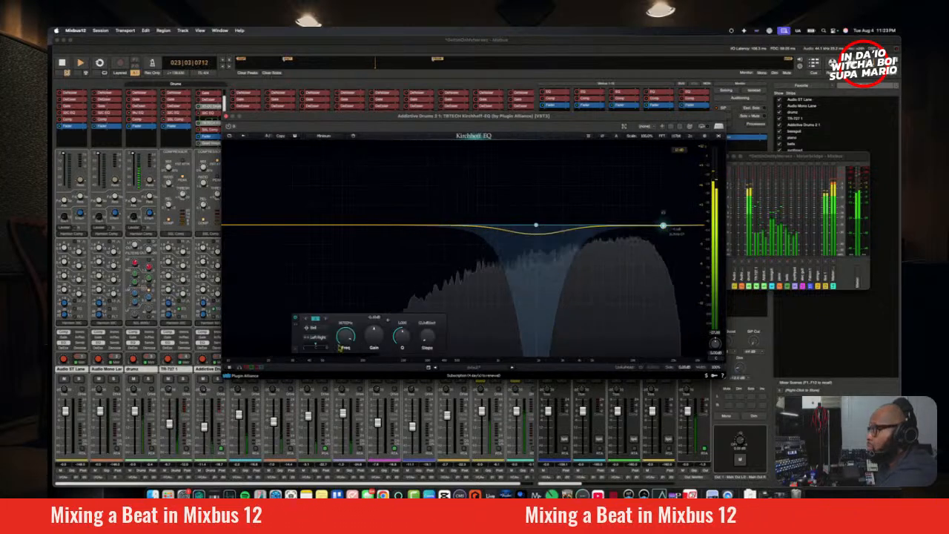
drag(349, 334, 351, 339)
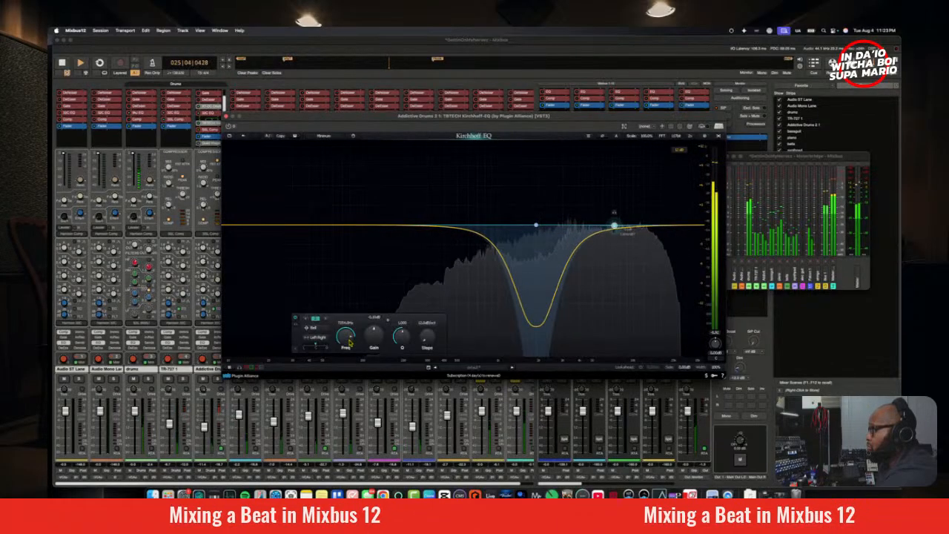
drag(351, 346, 353, 342)
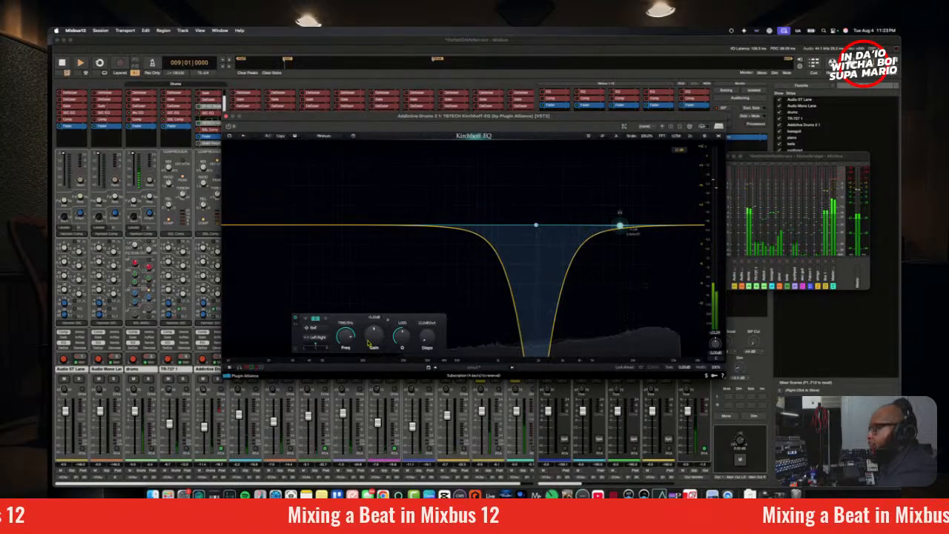
drag(371, 343, 374, 338)
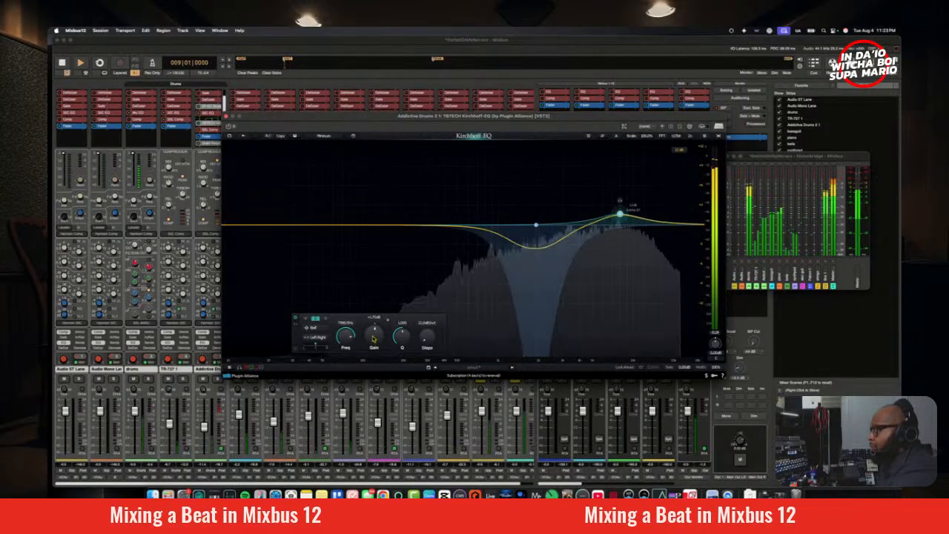
click(313, 327)
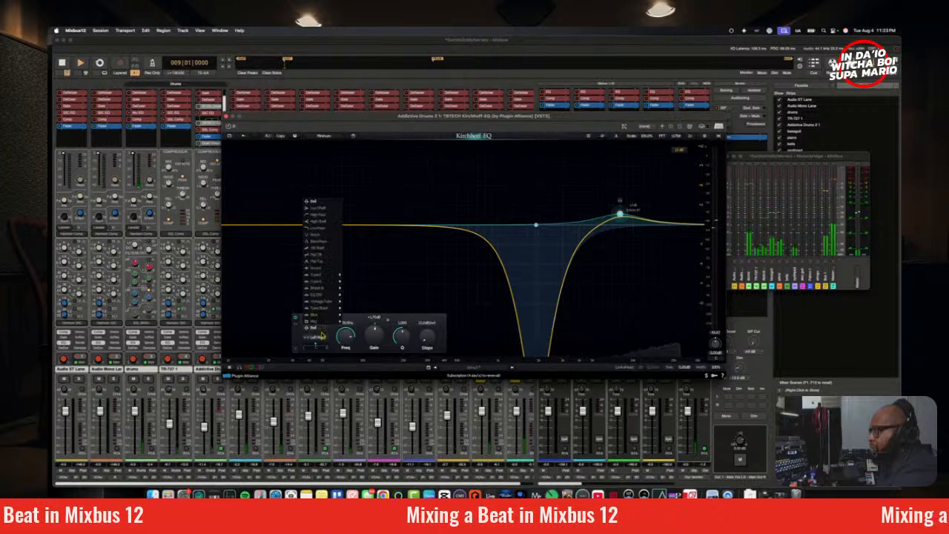
mouse_move(319, 286)
click(317, 221)
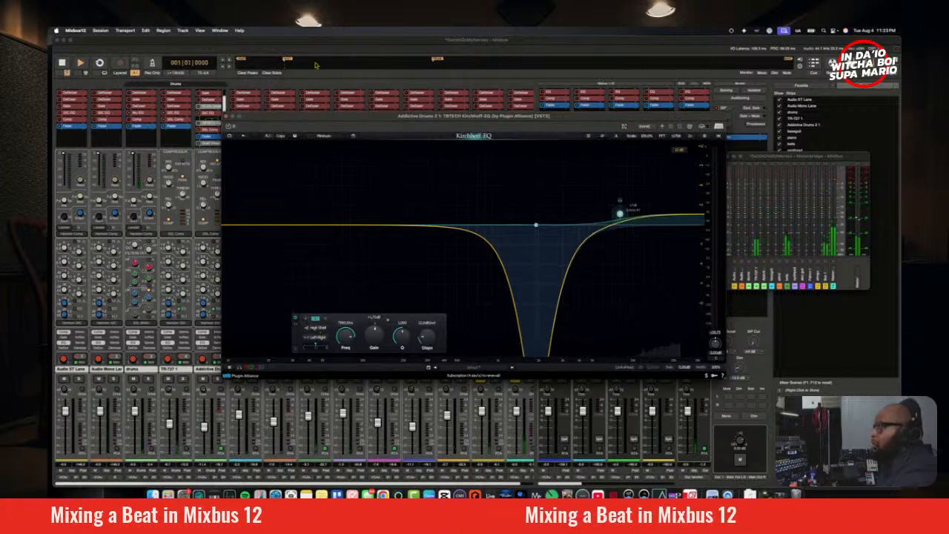
Step: Play the full mix from bar 33, boost the high shelf to about 4.6 dB, and adjust its Q and slope
click(438, 59)
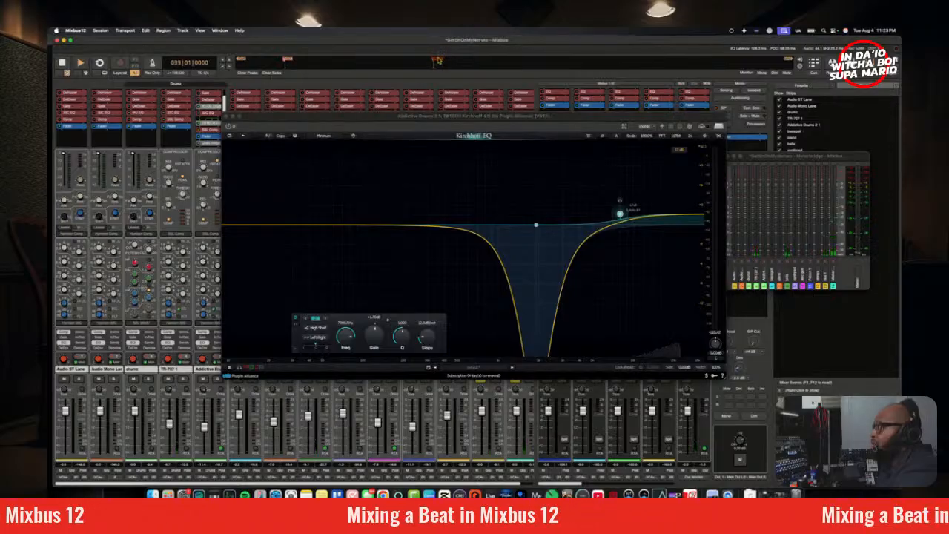
key(space)
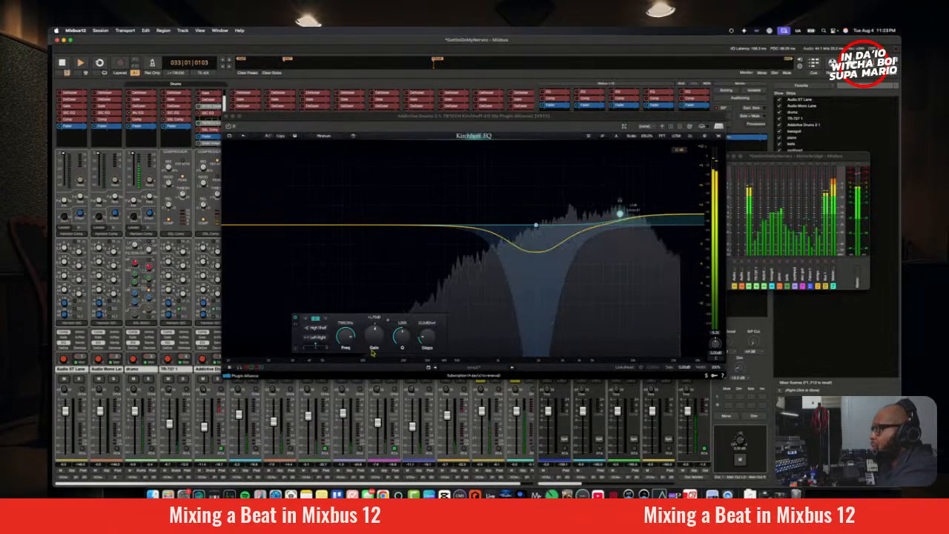
drag(376, 342, 378, 331)
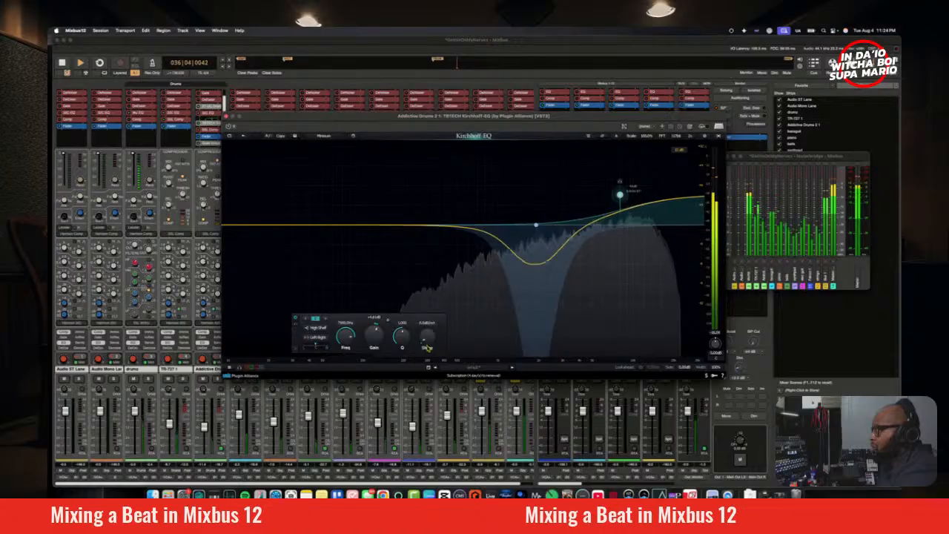
key(space)
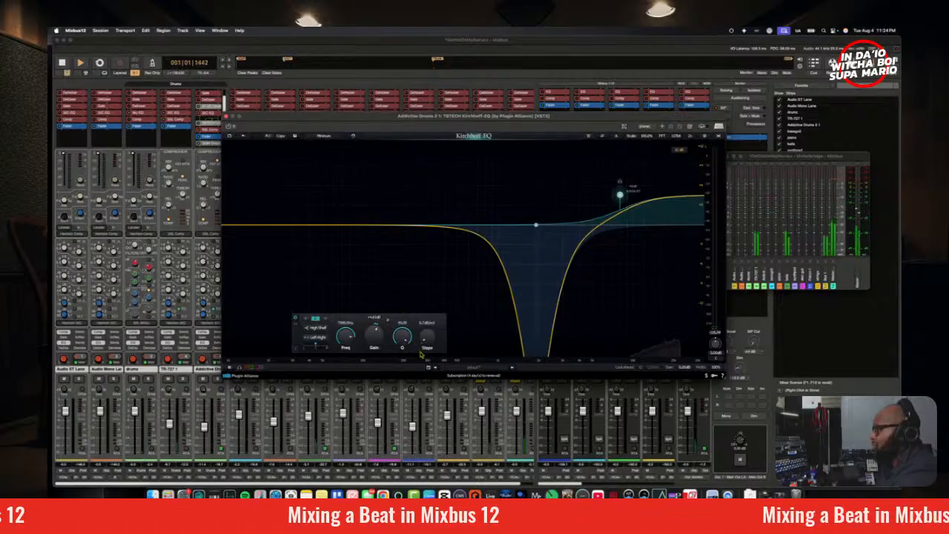
Step: Replay the section from bar 33 repeatedly while fine-tuning the high-shelf gain, settling on a boost of about 4.9 dB
click(439, 61)
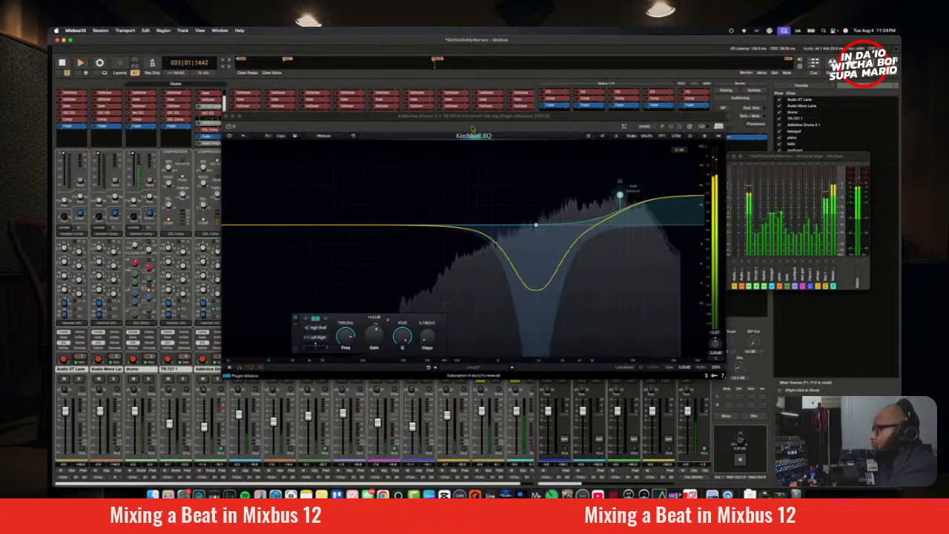
key(space)
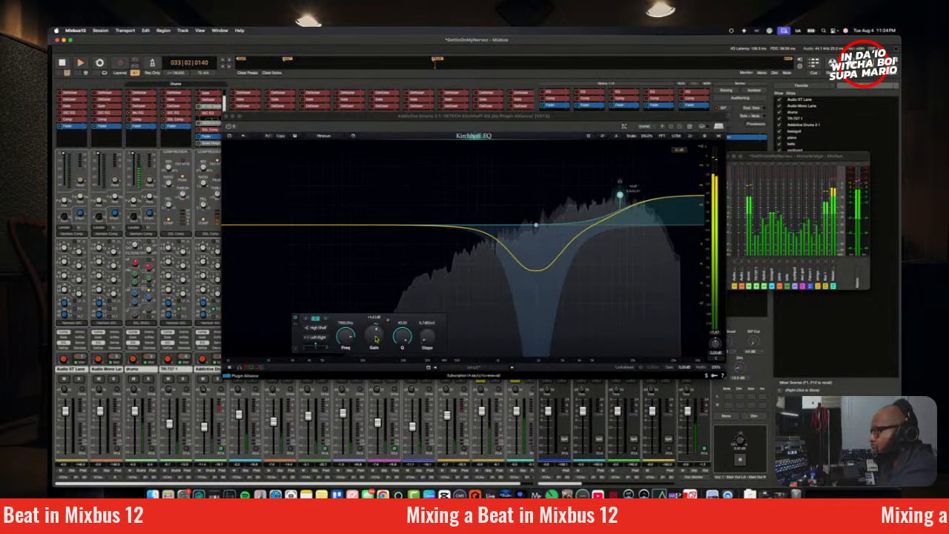
drag(376, 334, 376, 342)
key(space)
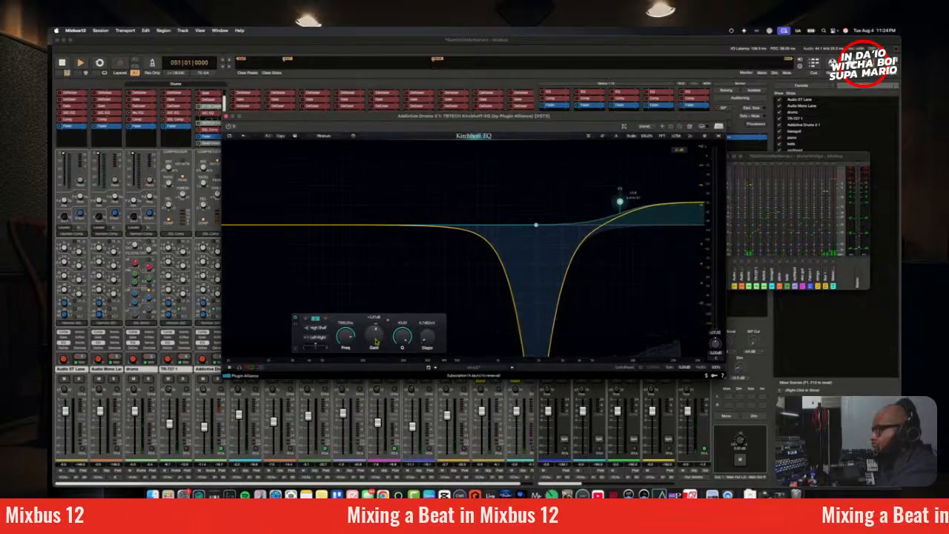
key(space)
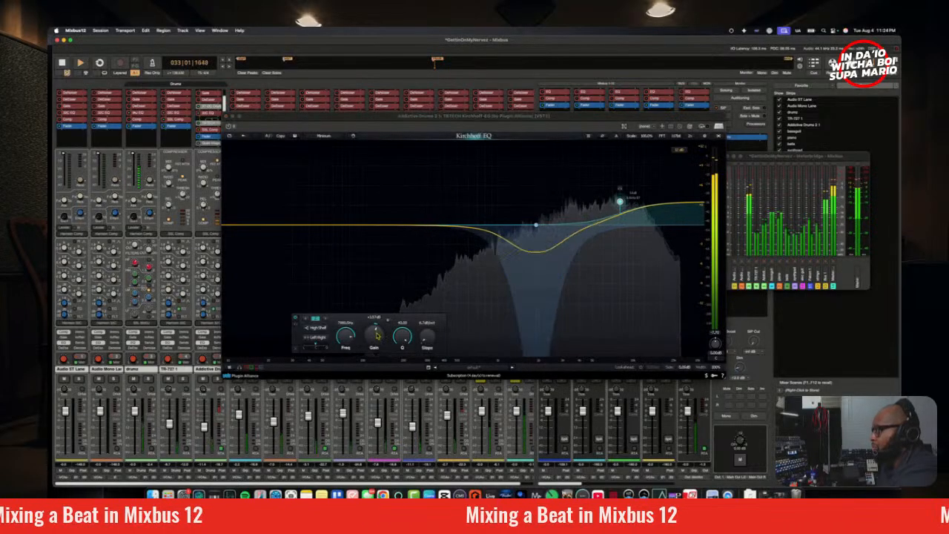
key(space)
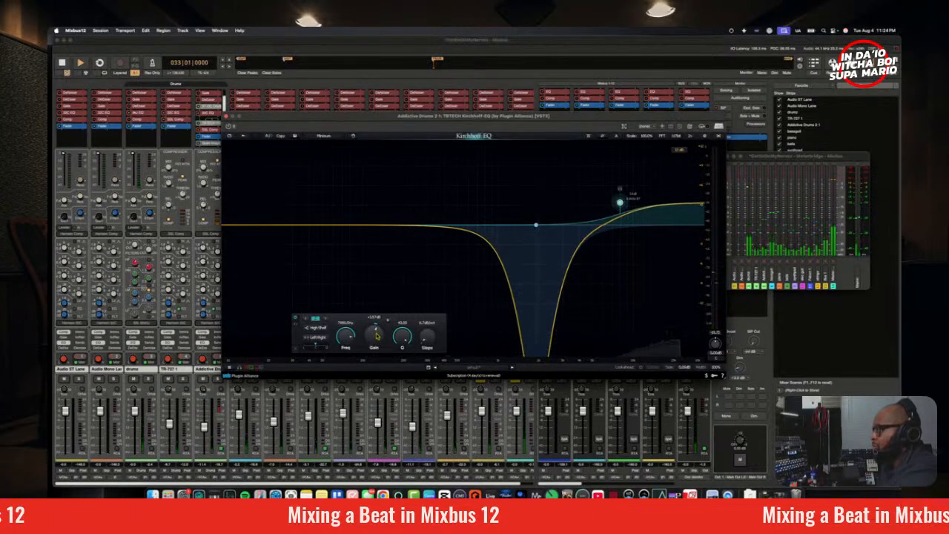
key(space)
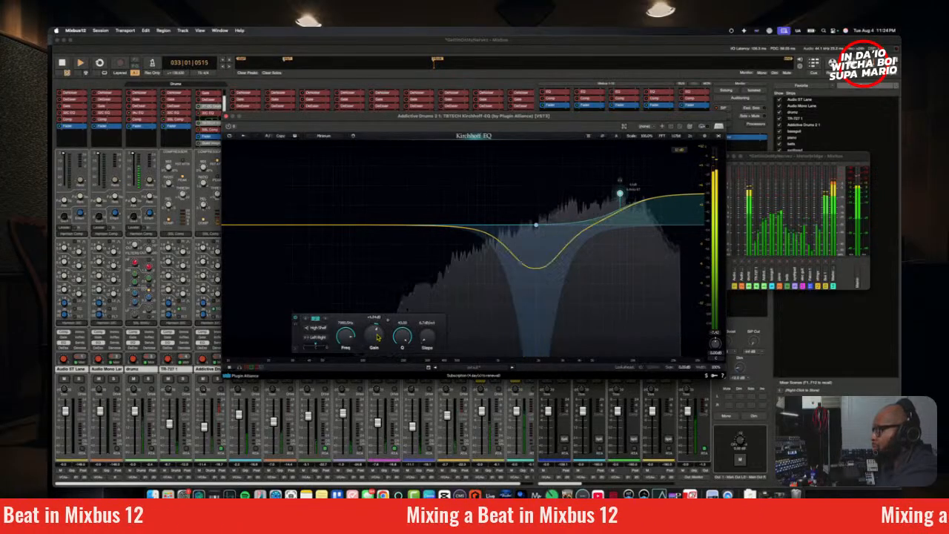
key(space)
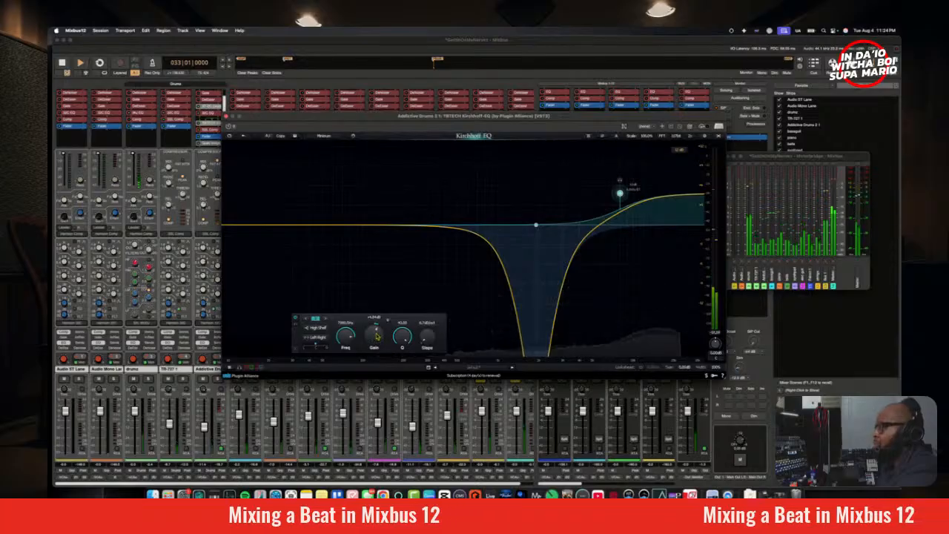
key(space)
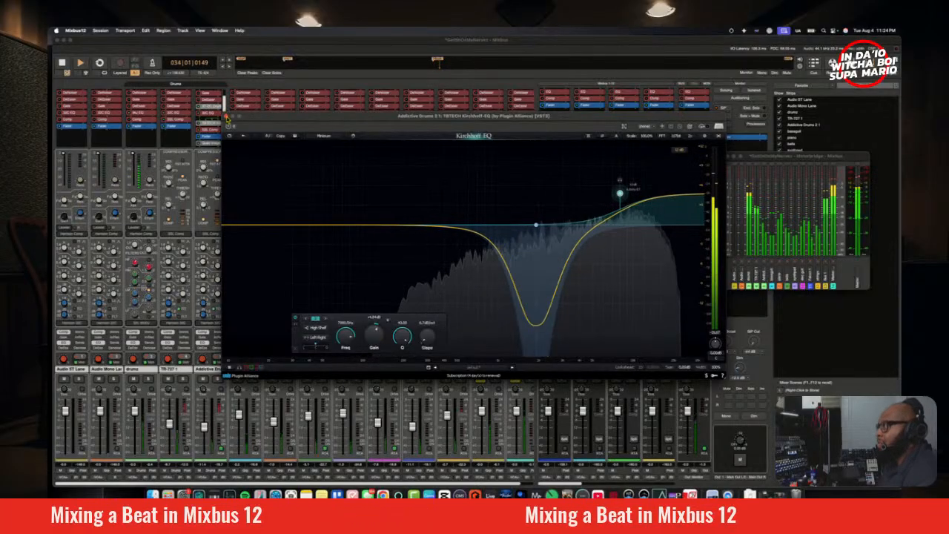
Step: Recheck the dynamic band's settings in Kirchhoff-EQ, close the plugin, and listen through the full mix before stopping playback
click(227, 117)
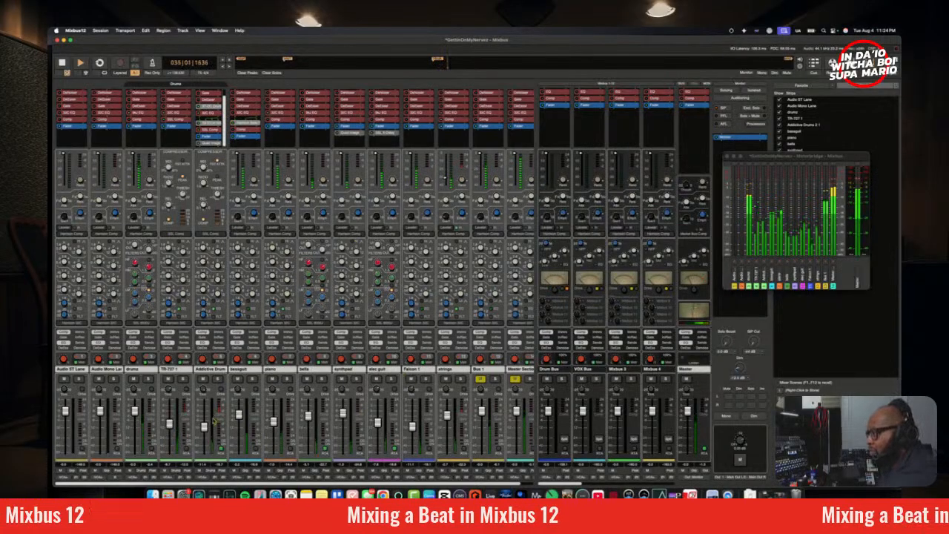
double_click(211, 129)
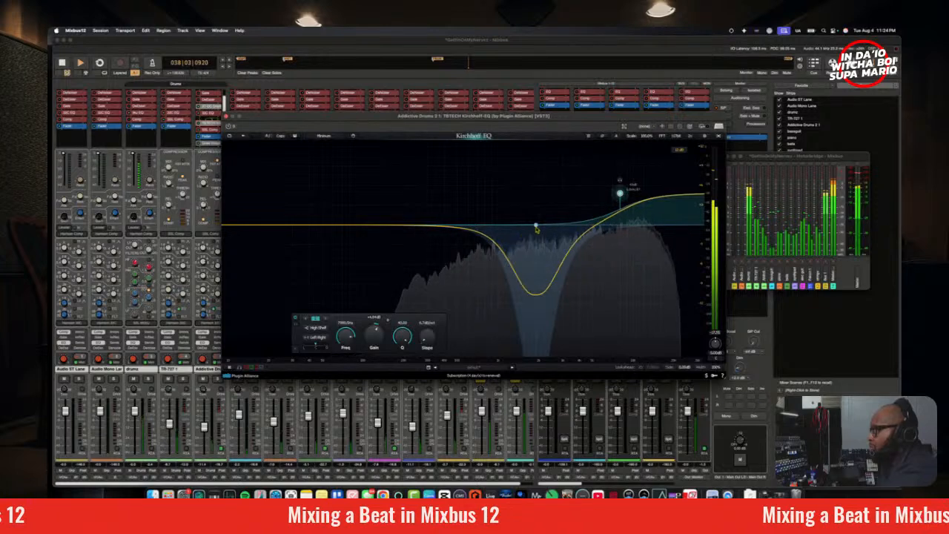
click(536, 225)
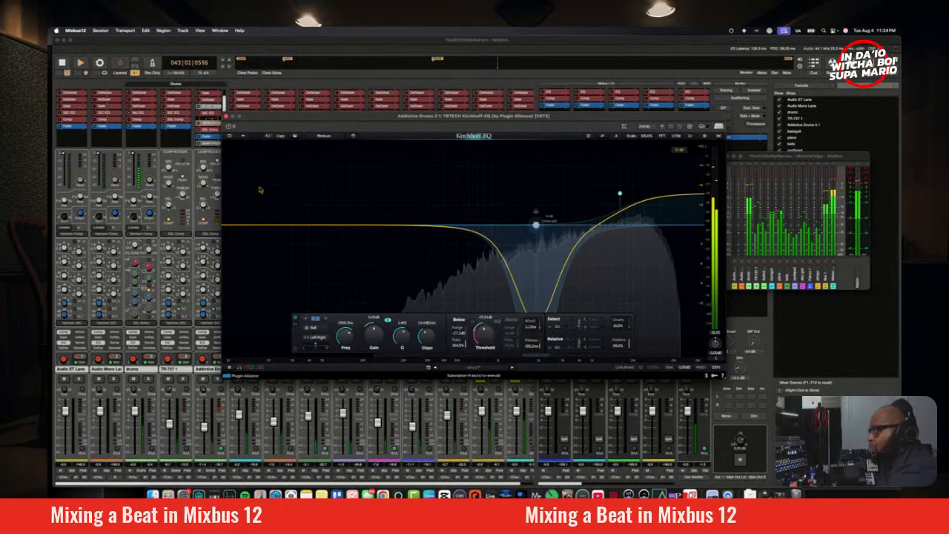
click(224, 116)
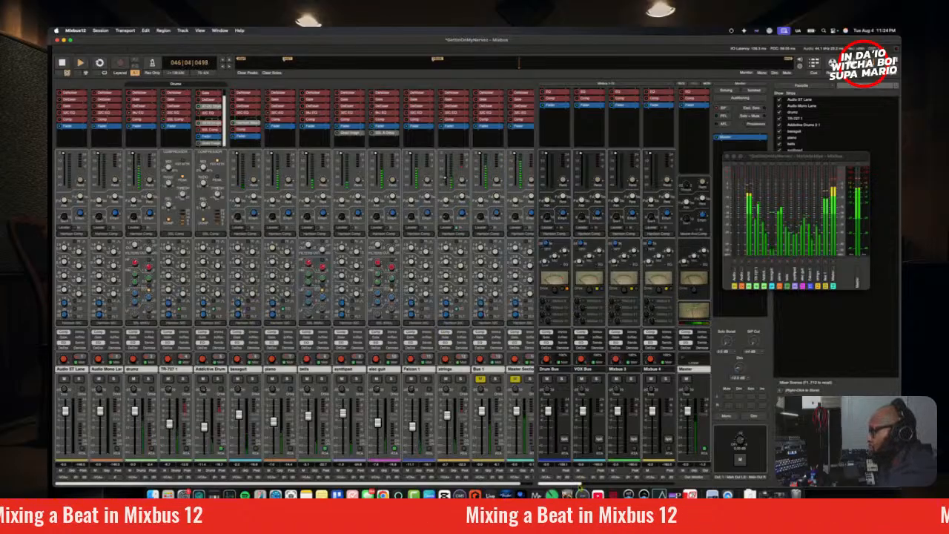
scroll(616, 386, down, 2)
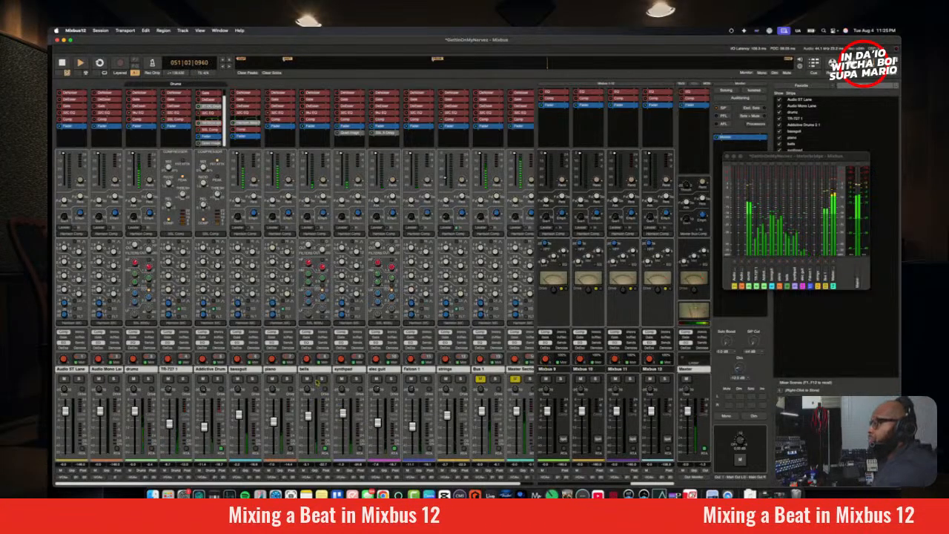
key(space)
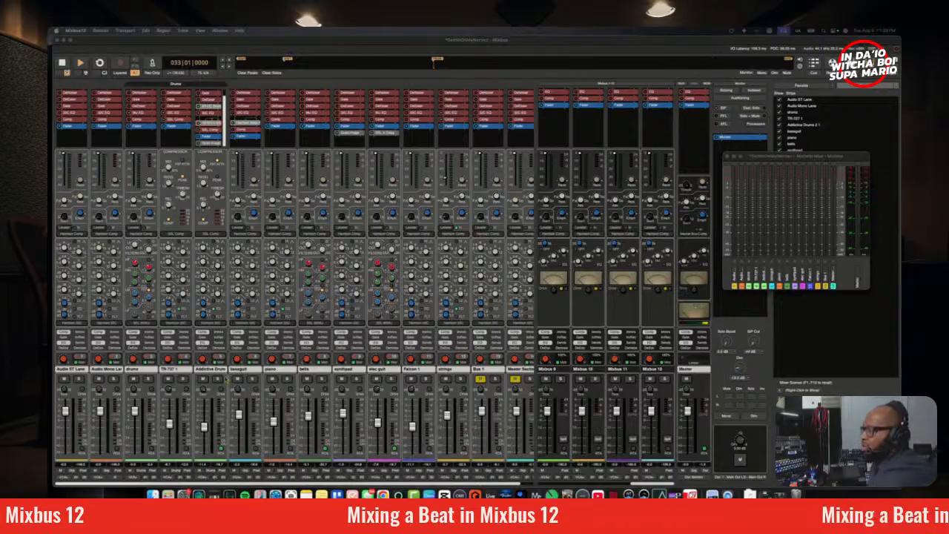
Step: Solo the drums track, nudge its channel EQ during playback from bar 33, and reset its peak indicator in the Meterbridge
click(147, 379)
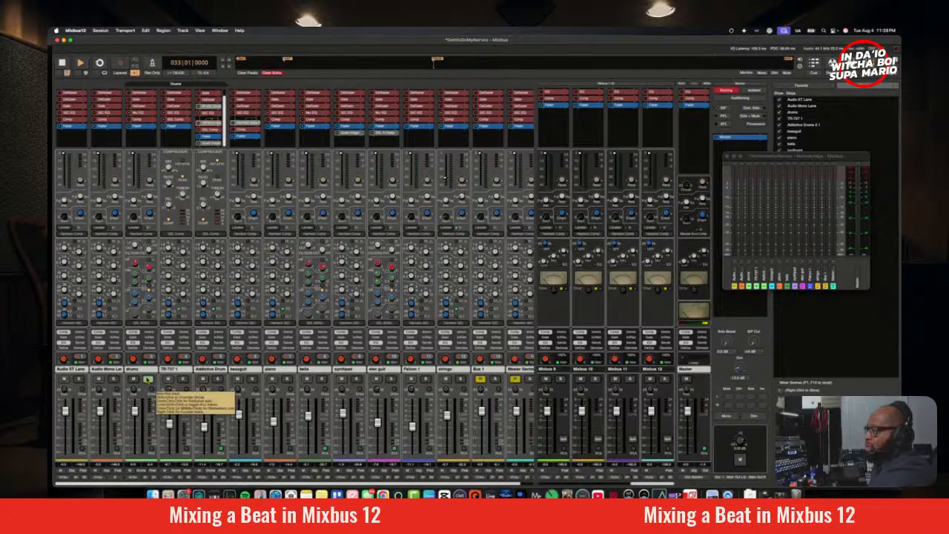
key(space)
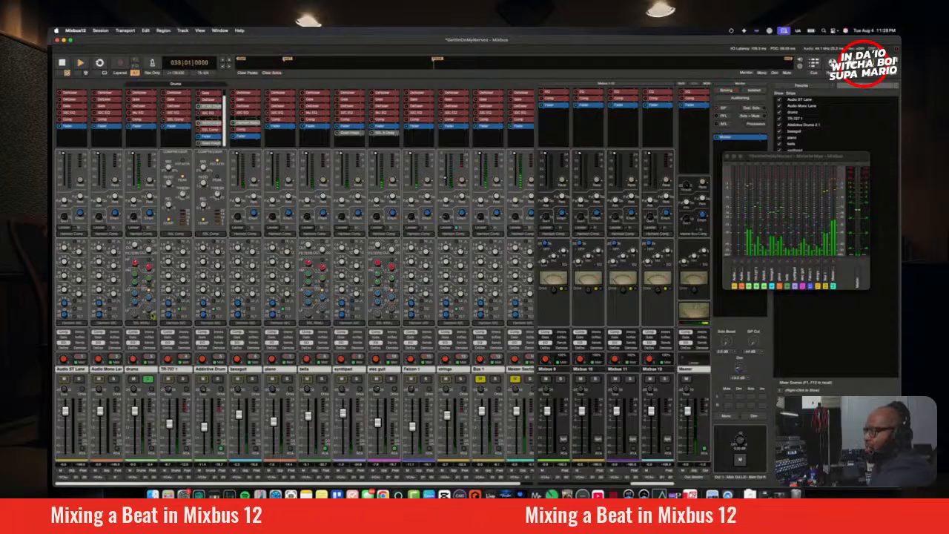
key(space)
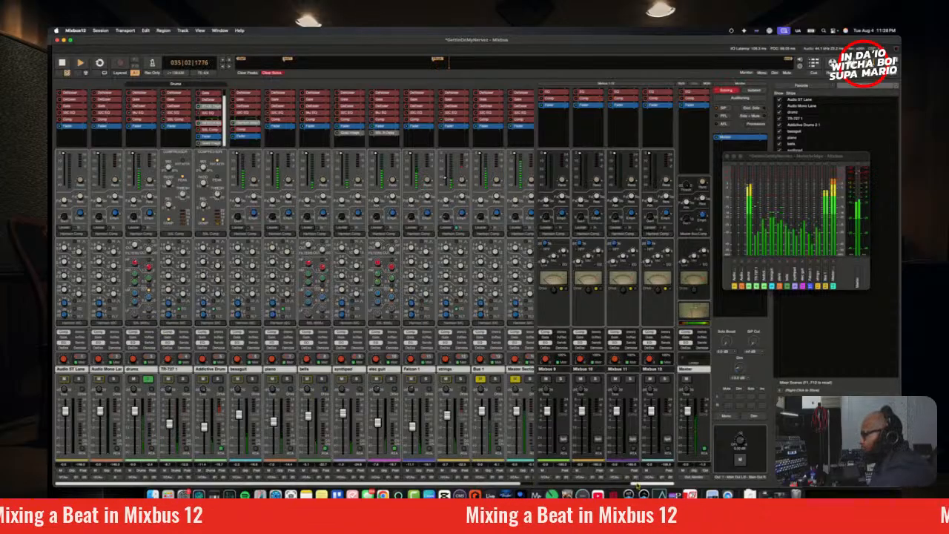
drag(638, 485, 540, 484)
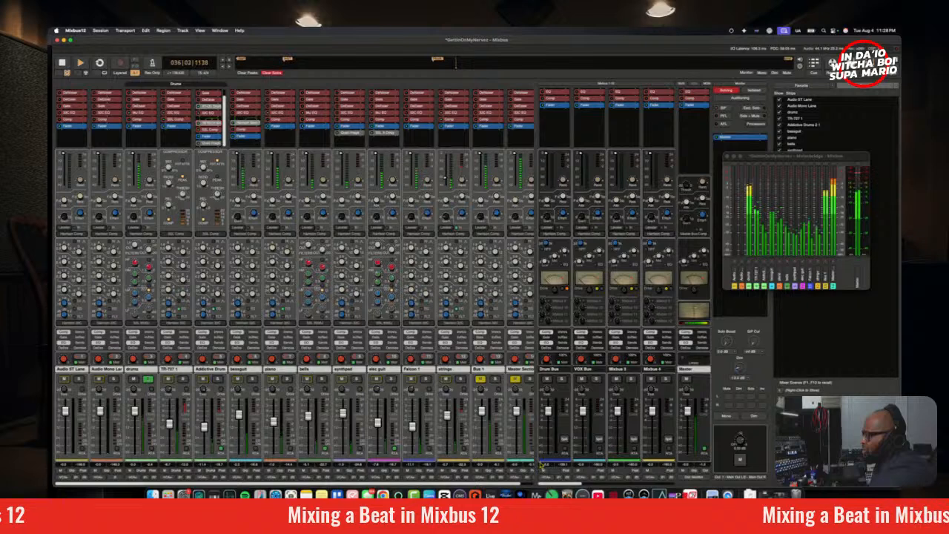
drag(557, 486, 553, 486)
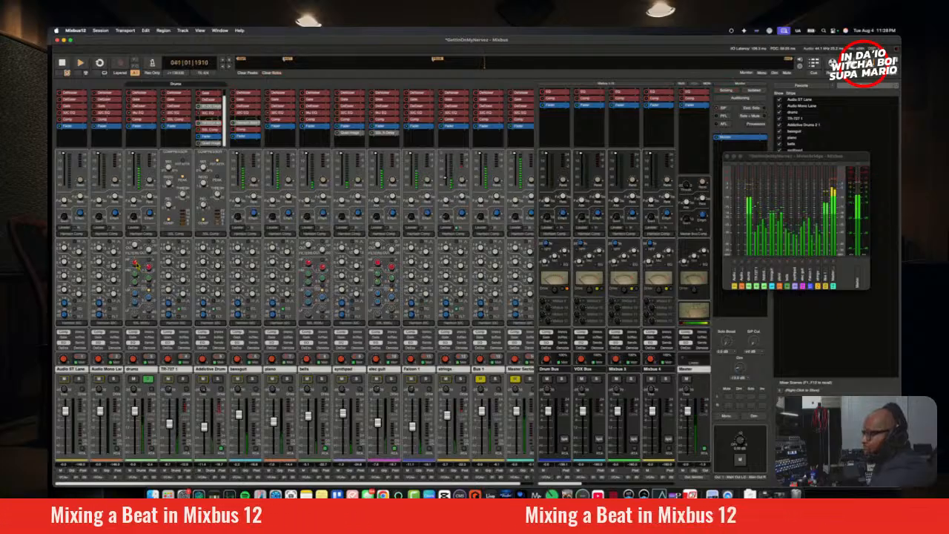
mouse_move(135, 264)
mouse_down()
mouse_move(135, 244)
mouse_move(139, 260)
mouse_up()
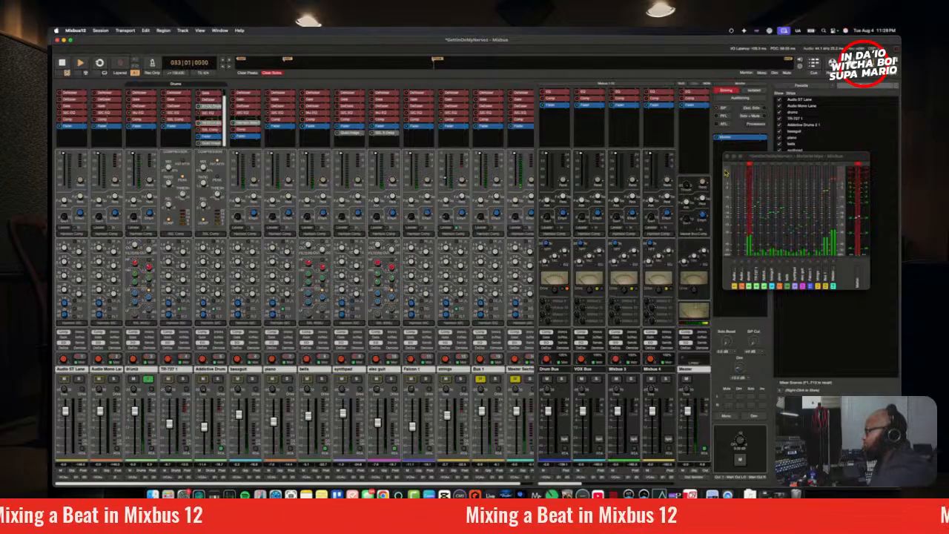
click(751, 168)
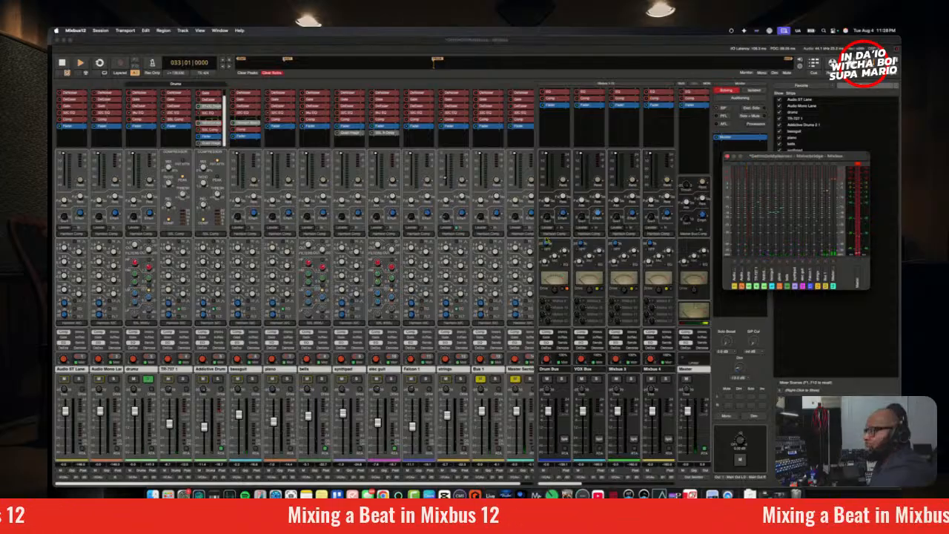
Step: Move the Meterbridge off the monitor section's processor list and insert the Space Replicator plugin there, searching for "space"
drag(753, 161, 752, 264)
right_click(747, 166)
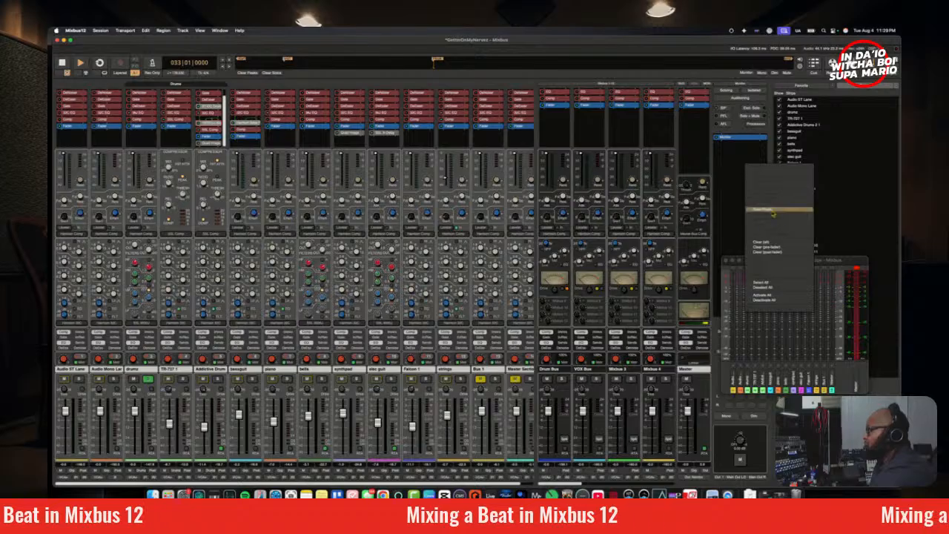
mouse_move(775, 212)
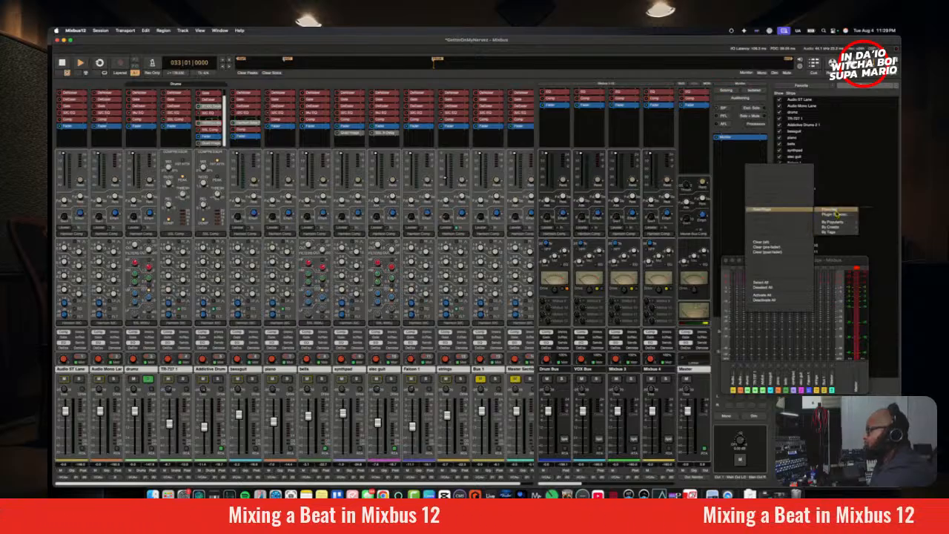
mouse_move(836, 221)
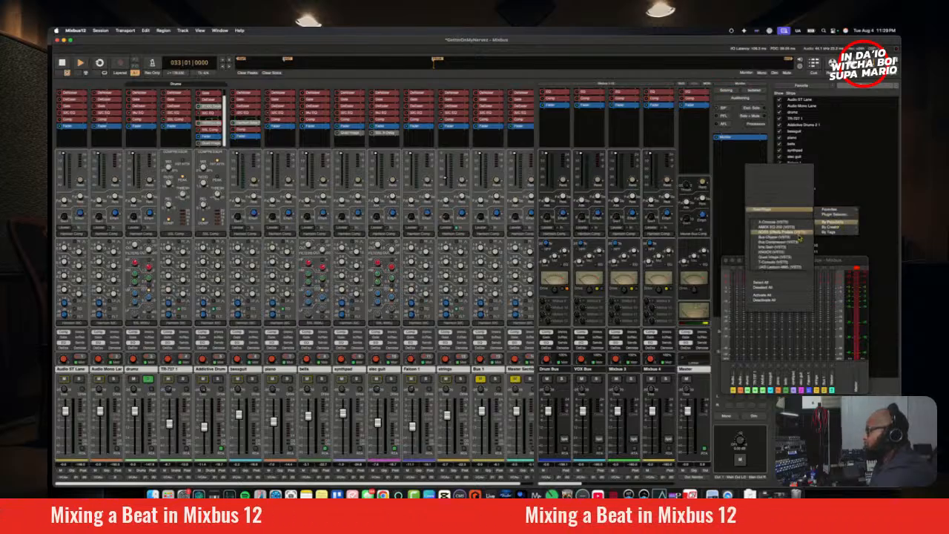
click(835, 215)
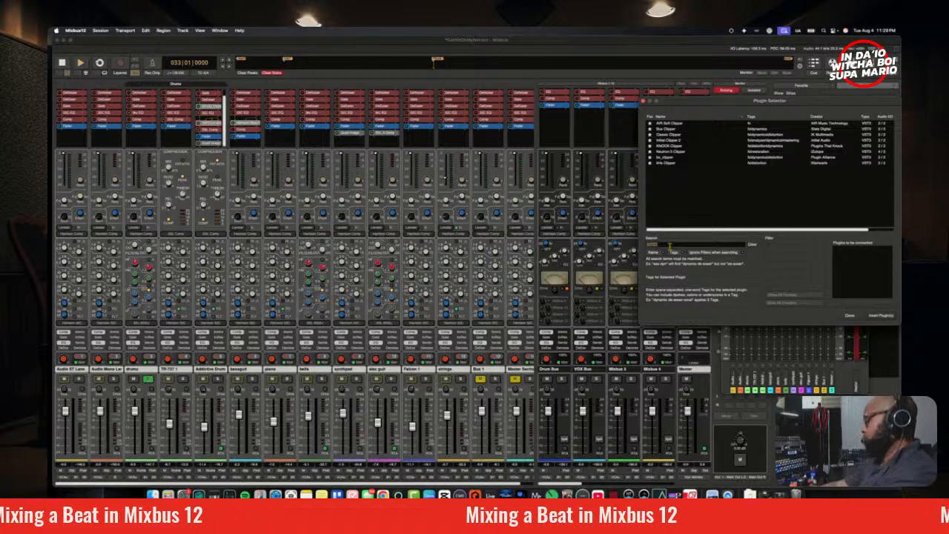
key(BackSpace)
text(space)
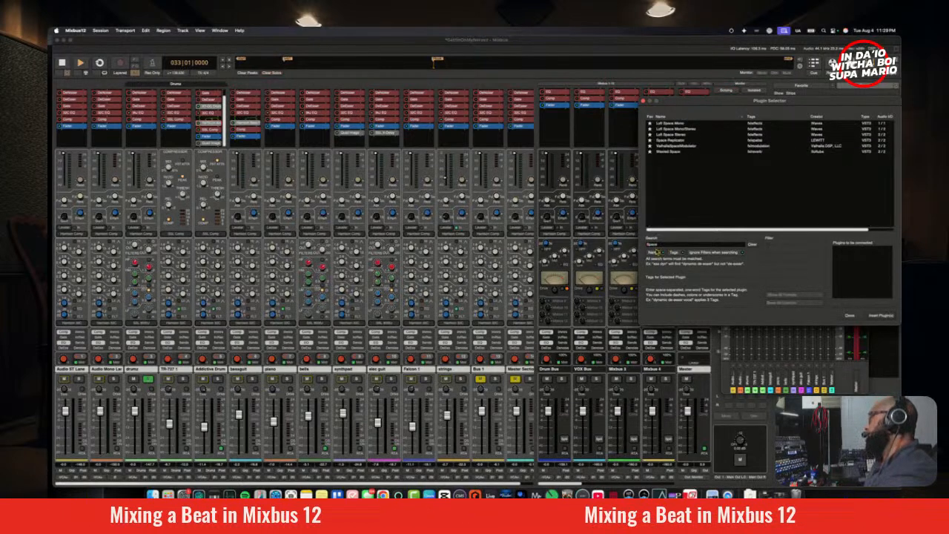
double_click(674, 139)
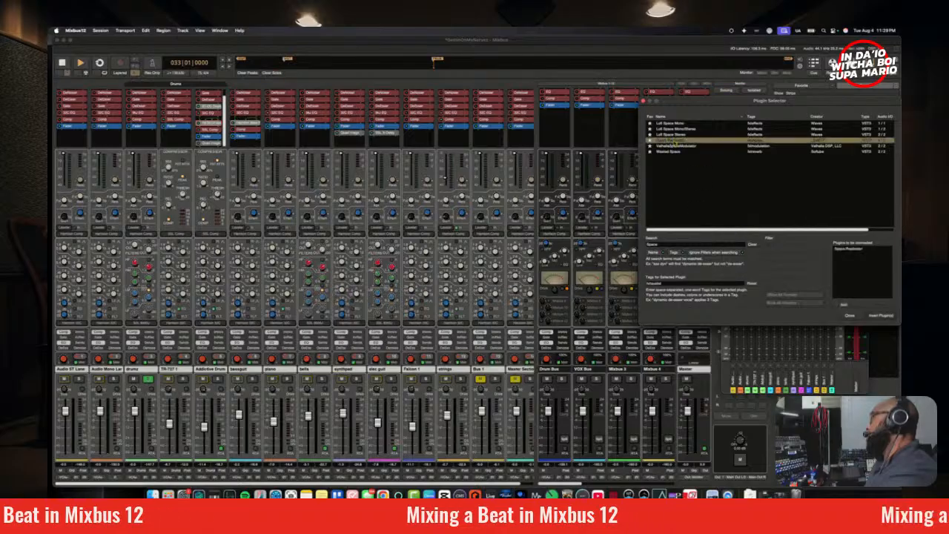
click(879, 316)
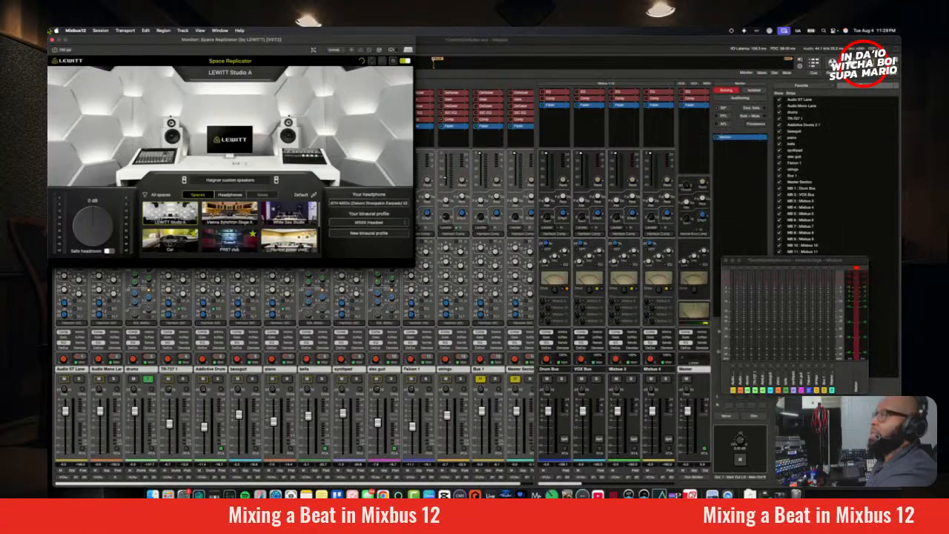
Step: Save the session and set Space Replicator's listening space to Car, with its window placed over the mixer
click(102, 31)
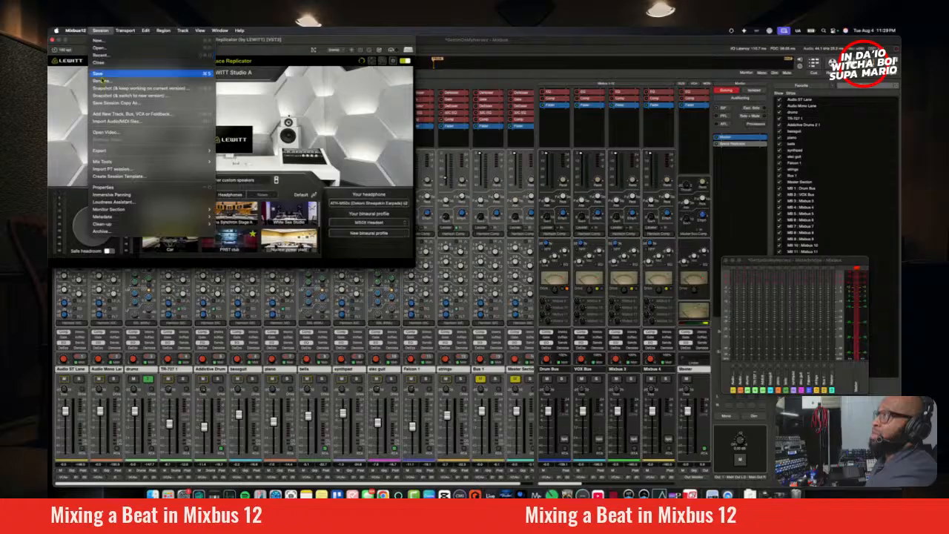
click(103, 75)
drag(122, 43, 398, 127)
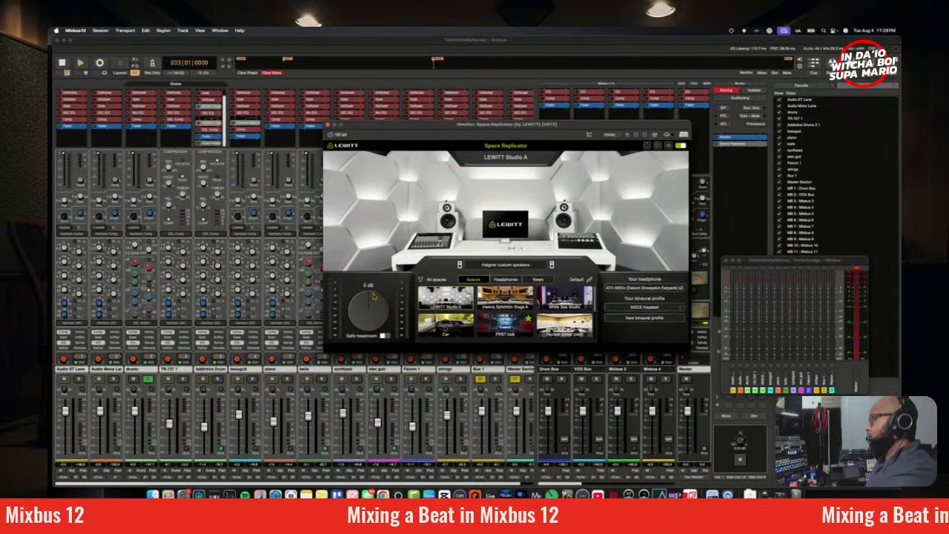
click(454, 325)
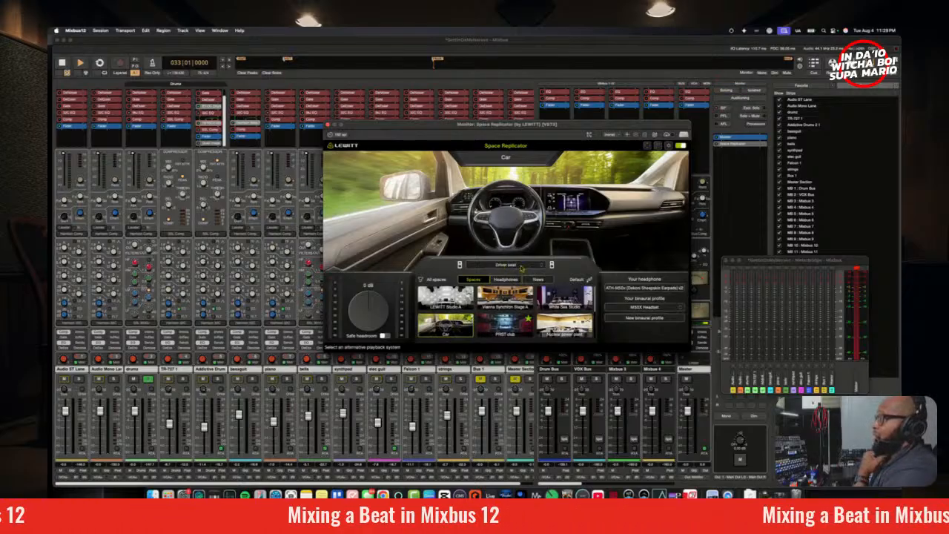
Step: Set the Car space's listening position to Passenger seat front and check the soloed drums through it, leaving Space Replicator open
click(506, 267)
click(514, 279)
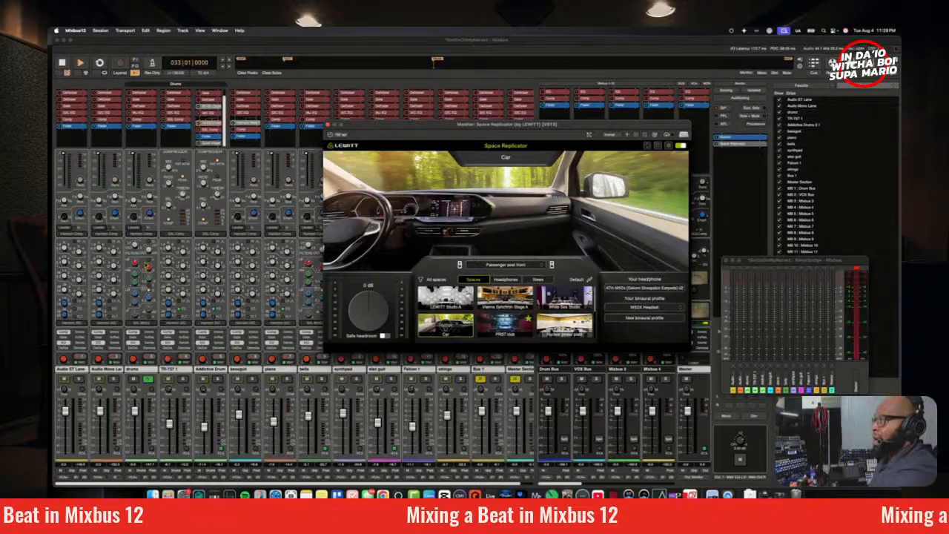
key(space)
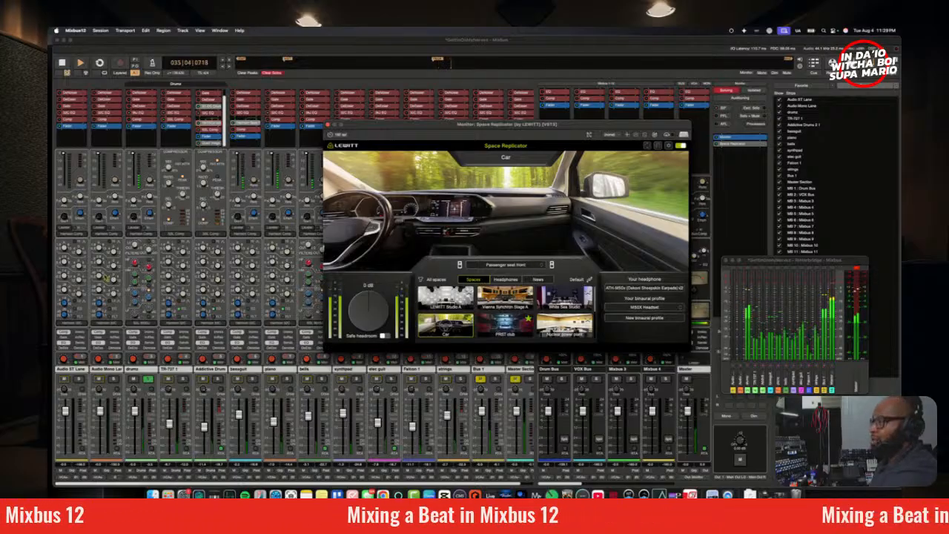
click(634, 319)
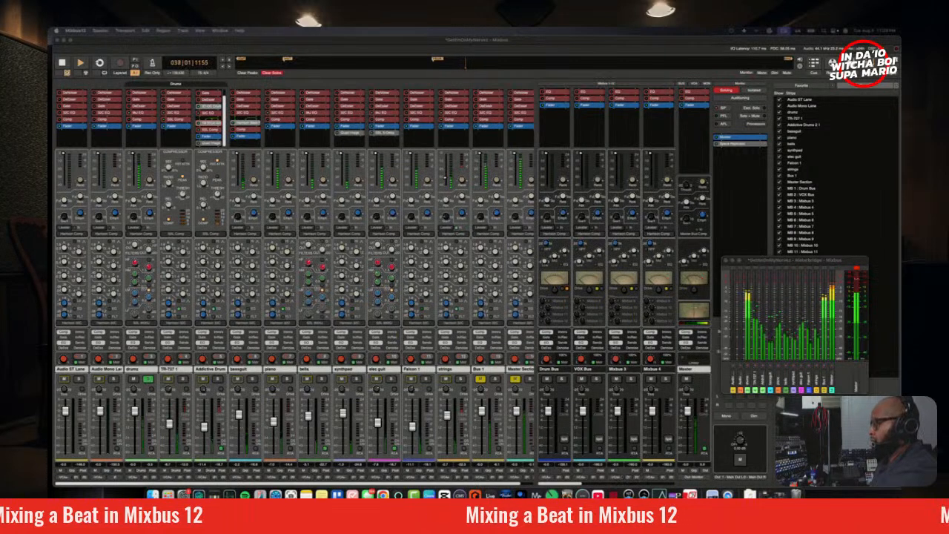
double_click(731, 144)
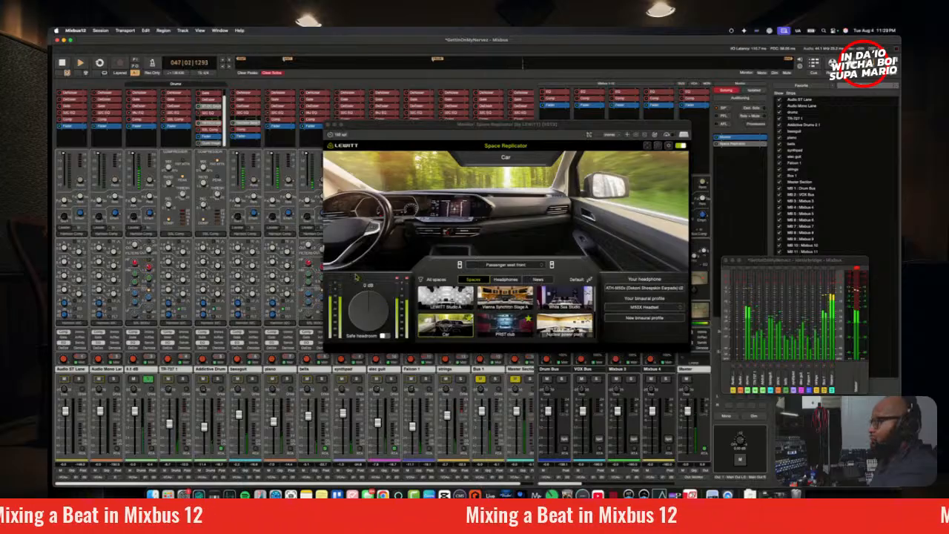
key(space)
Step: Try the PRST club space, then choose Watergate club with the Main floor (with crowd) listening position
click(514, 326)
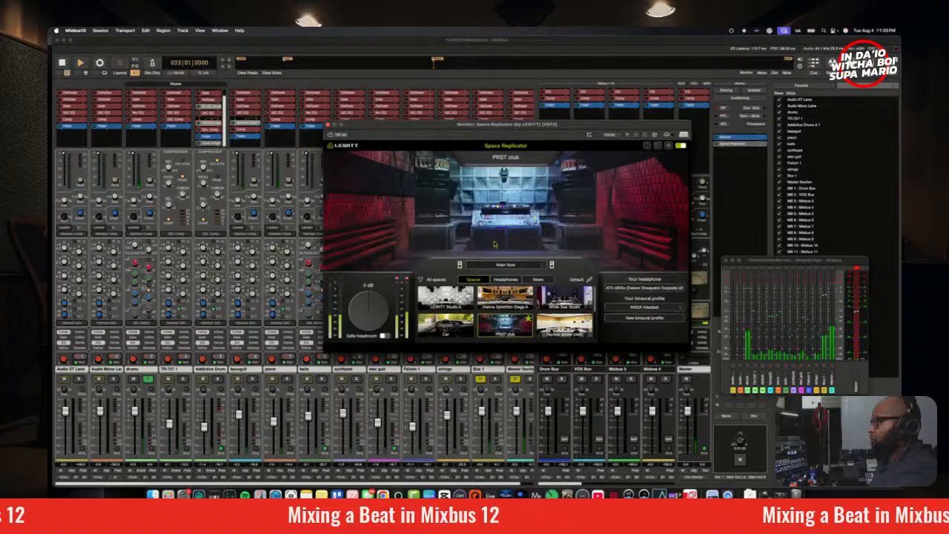
scroll(505, 311, down, 2)
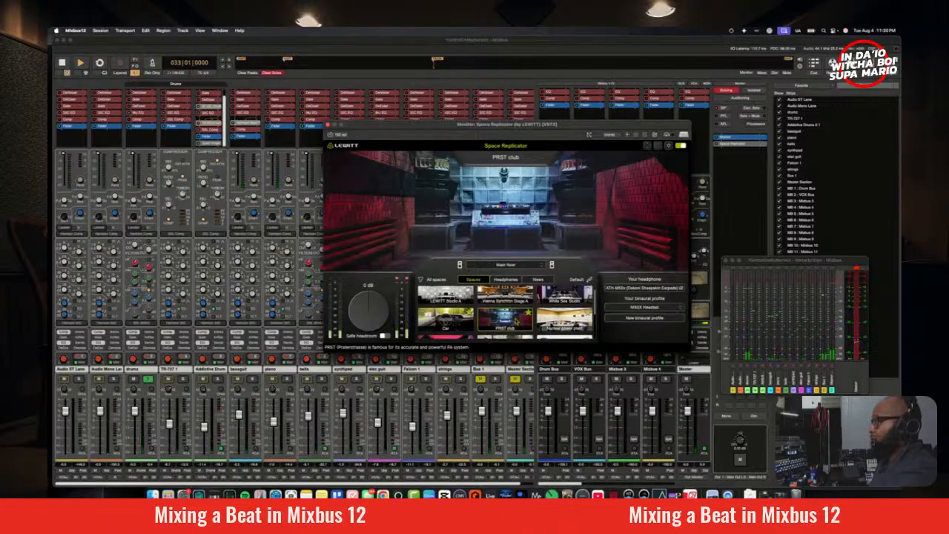
click(434, 336)
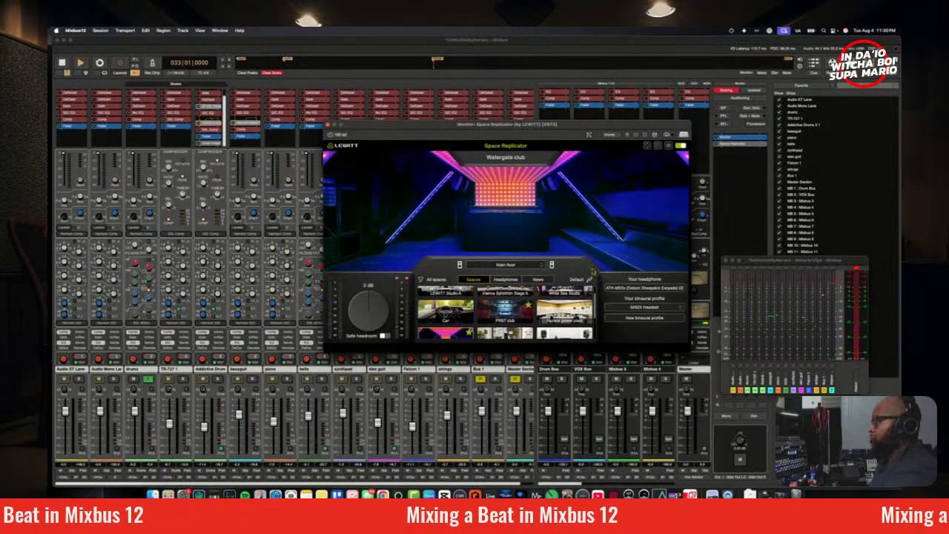
click(505, 265)
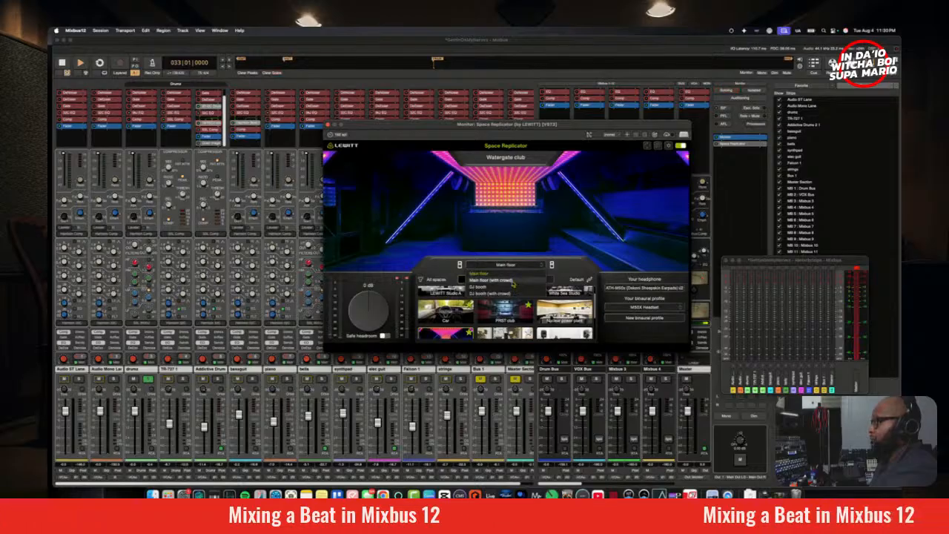
click(514, 281)
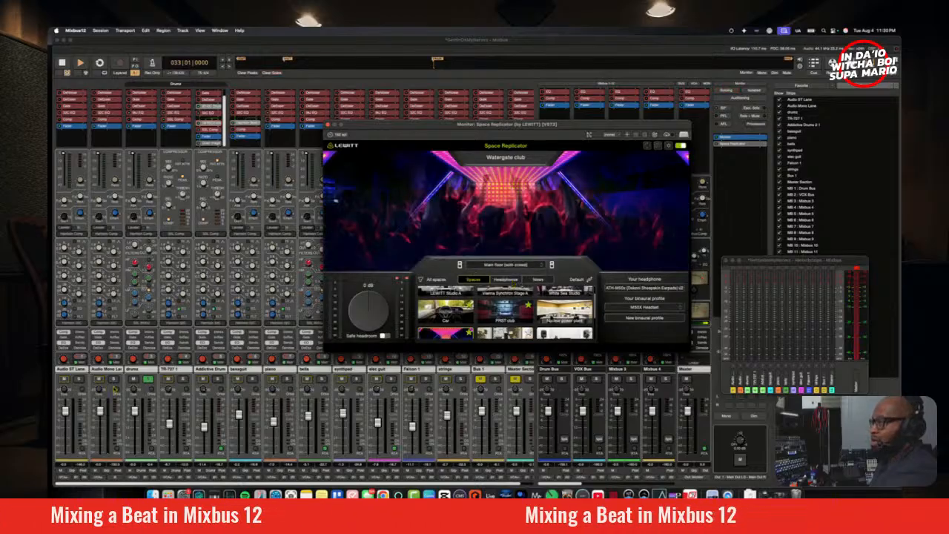
Step: Play the soloed drums through Watergate club and adjust the high-frequency gain on the drums channel EQ before stopping playback
key(space)
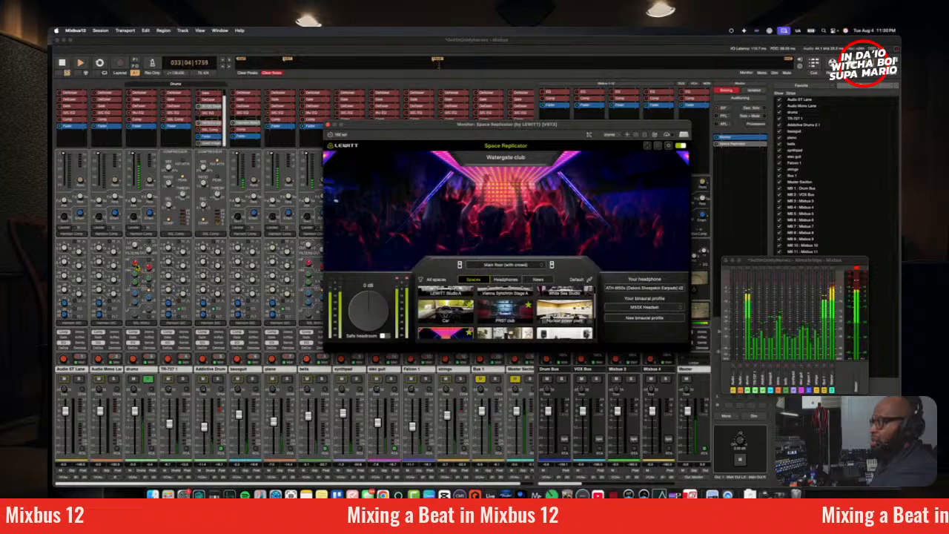
click(136, 264)
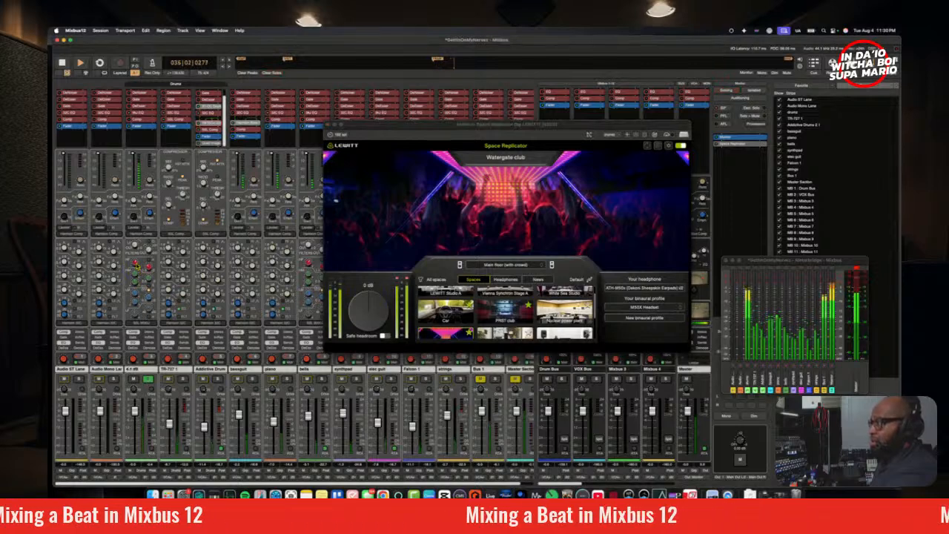
key(space)
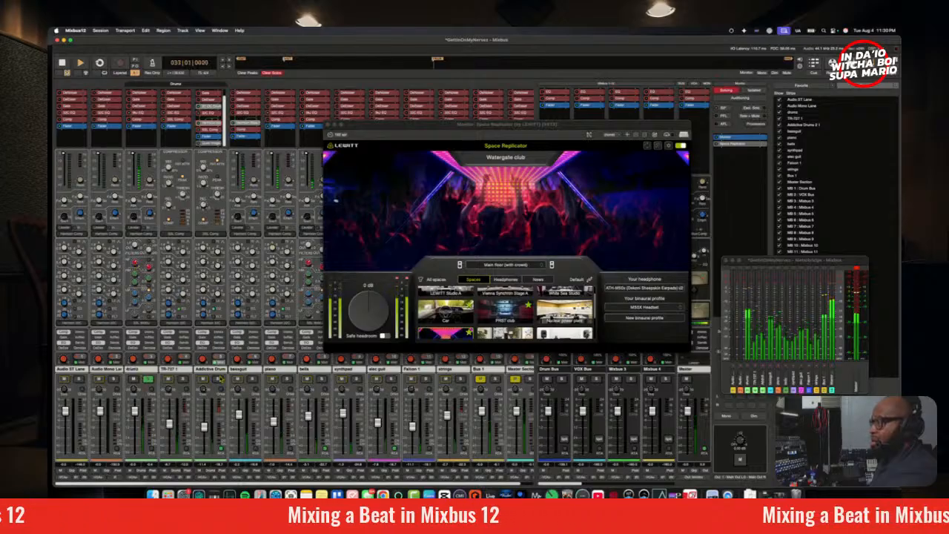
Step: Solo Addictive Drums alongside the drums, compare them in Watergate club and Car, and lower the Addictive Drums fader slightly
click(217, 380)
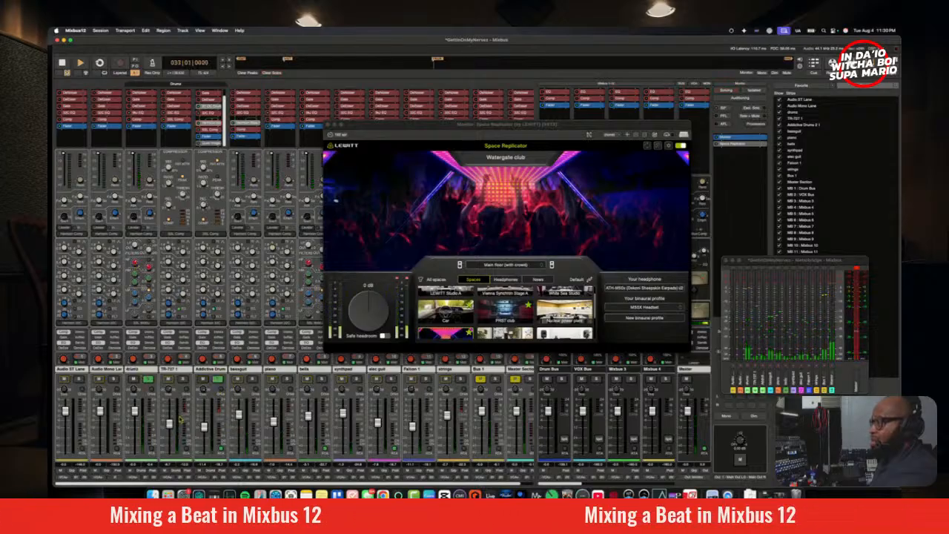
key(space)
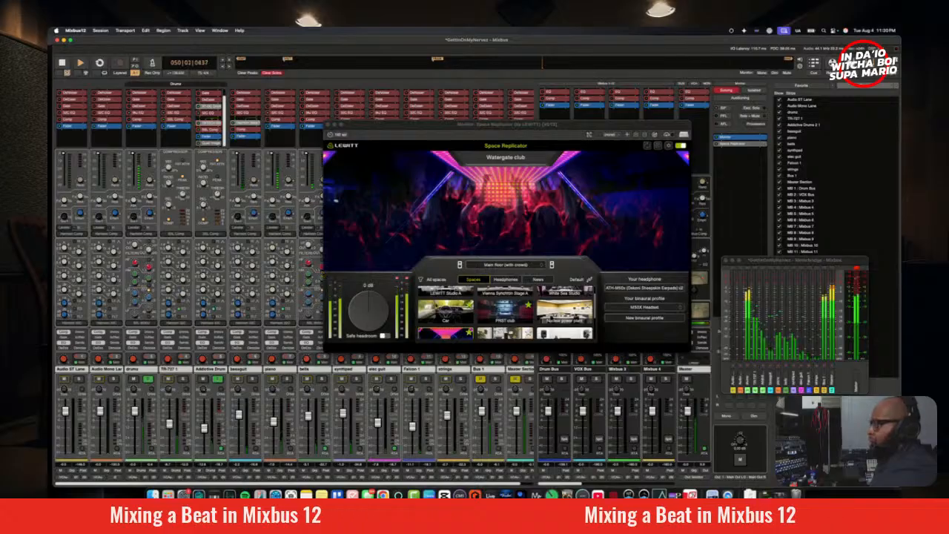
click(443, 310)
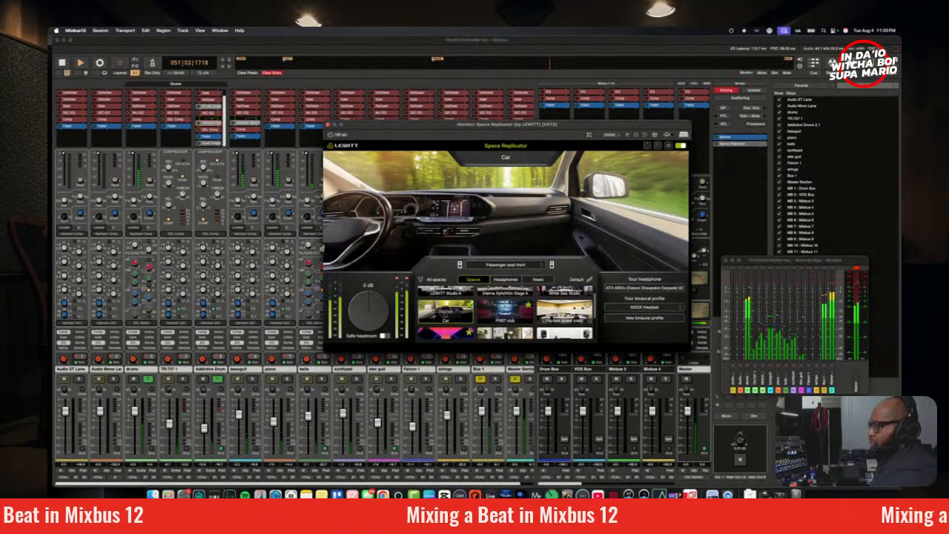
click(206, 437)
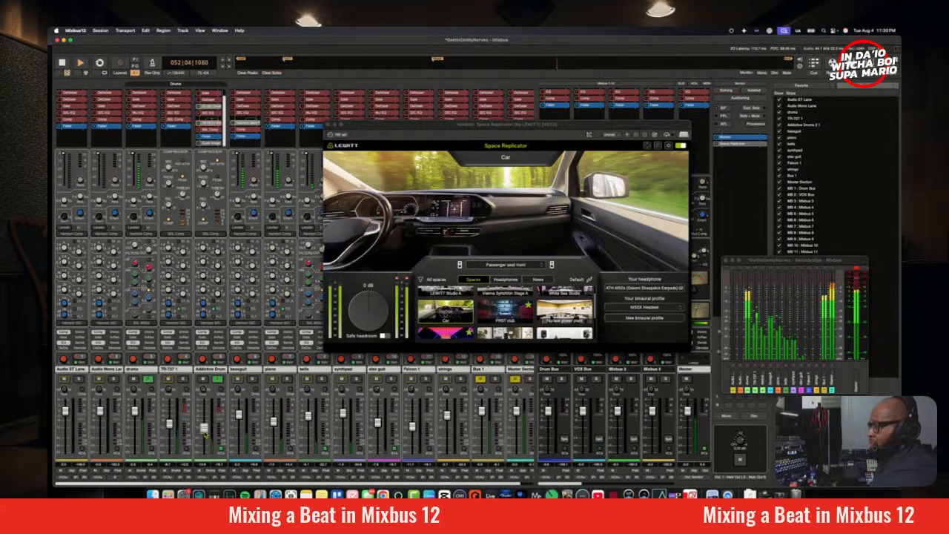
Step: Add the TR-727 track to the solo, listen through Car and Watergate club, and stop playback
click(183, 380)
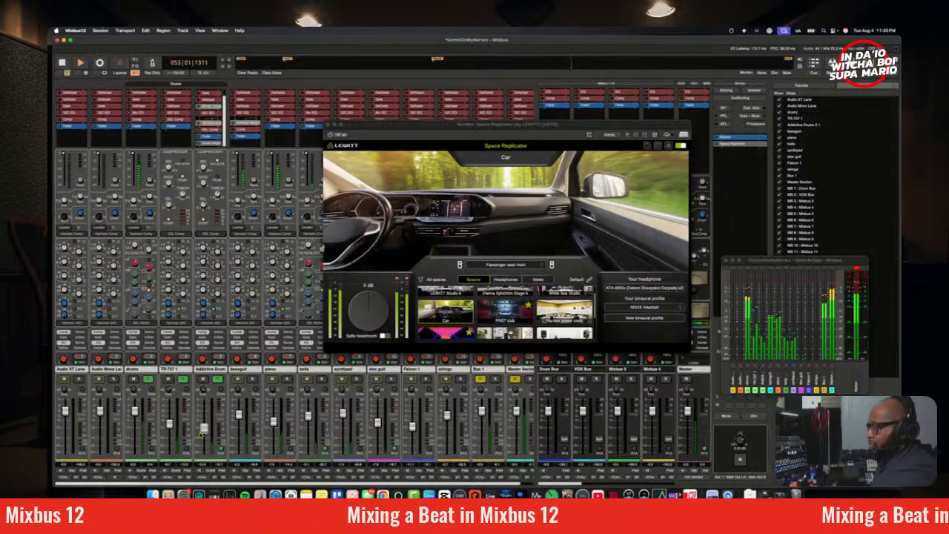
click(437, 334)
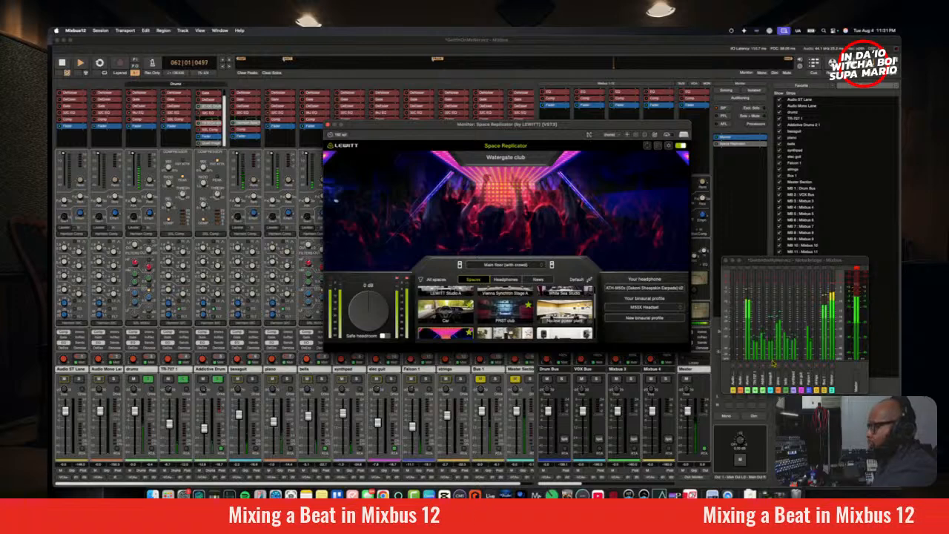
key(space)
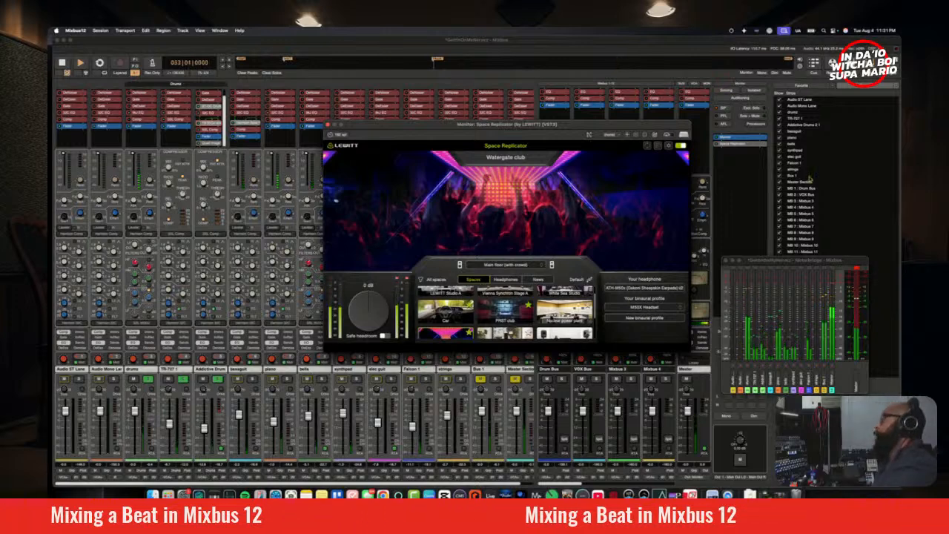
Step: Close the Space Replicator window, play the soloed drums while watching the Meterbridge over the mixer, and close the Meterbridge
double_click(719, 147)
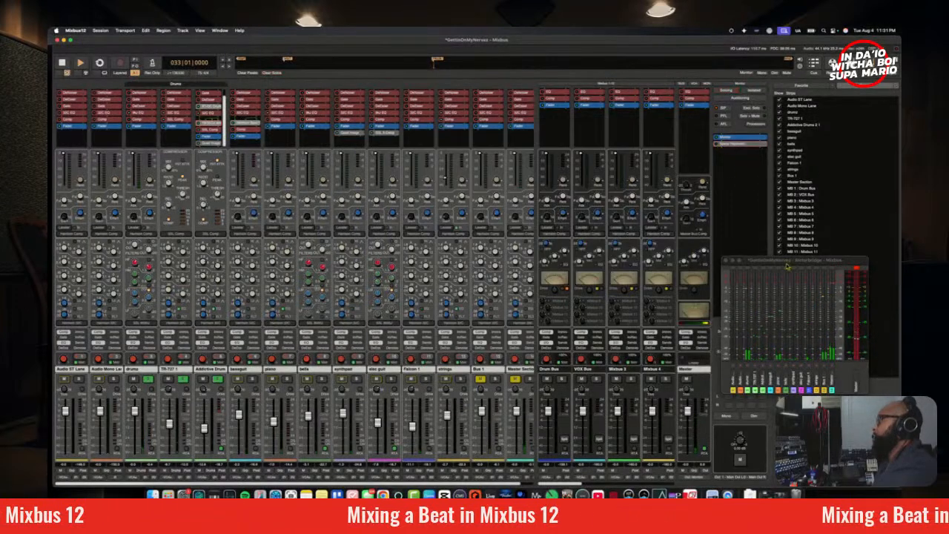
key(space)
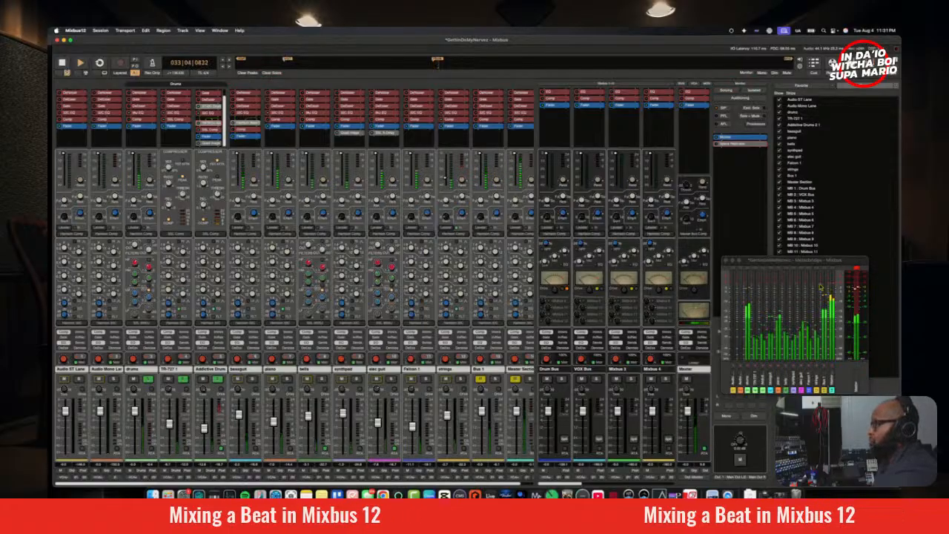
drag(776, 265, 721, 183)
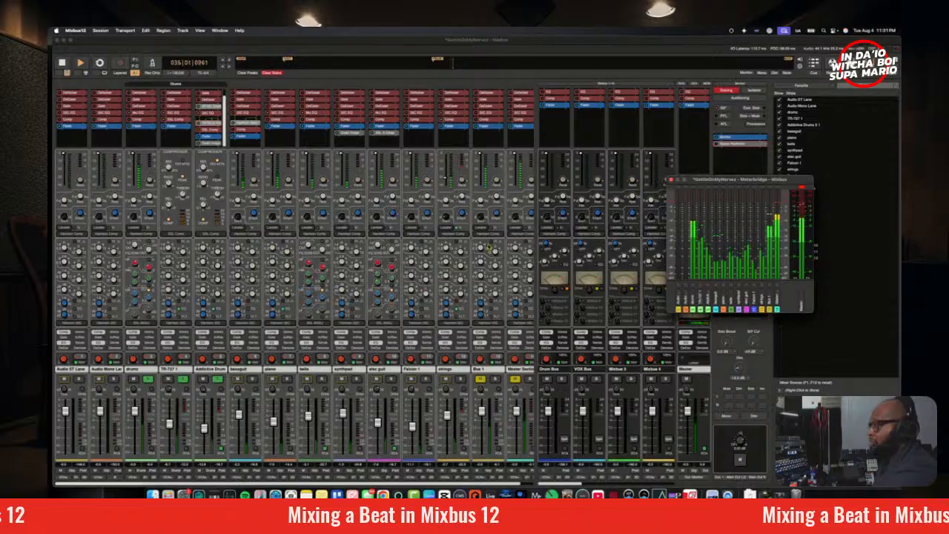
key(space)
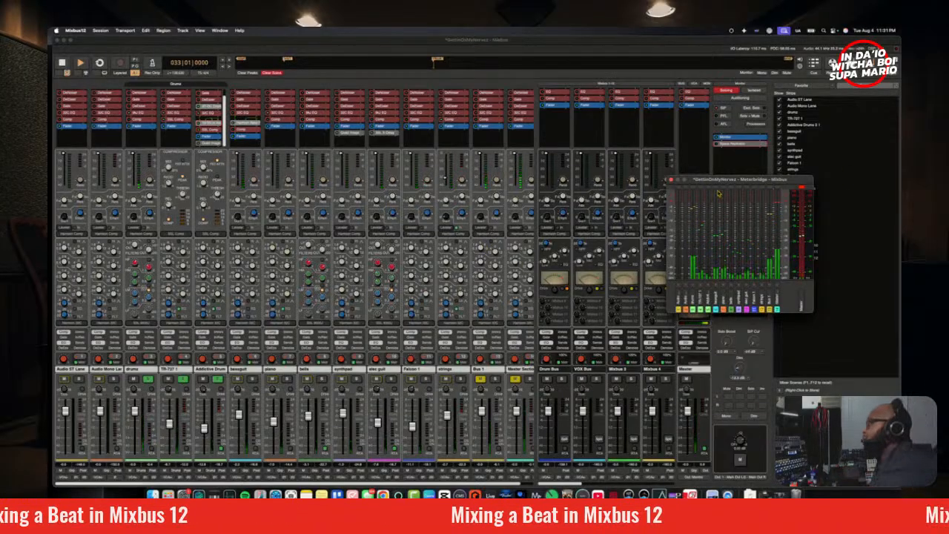
click(671, 180)
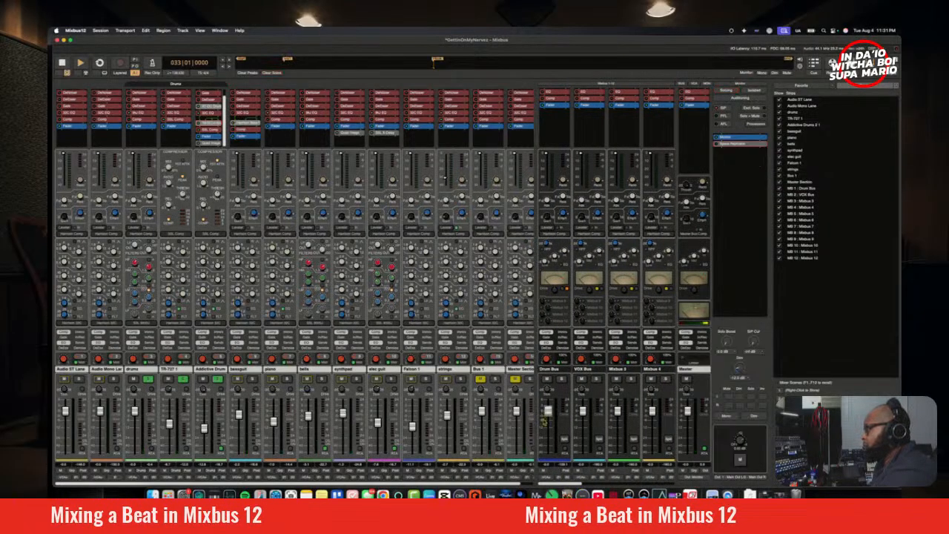
Step: Check the mix buses, show the channel sends, and send the selected drums, TR-727 and Addictive Drums tracks to the Drum Bus
key(space)
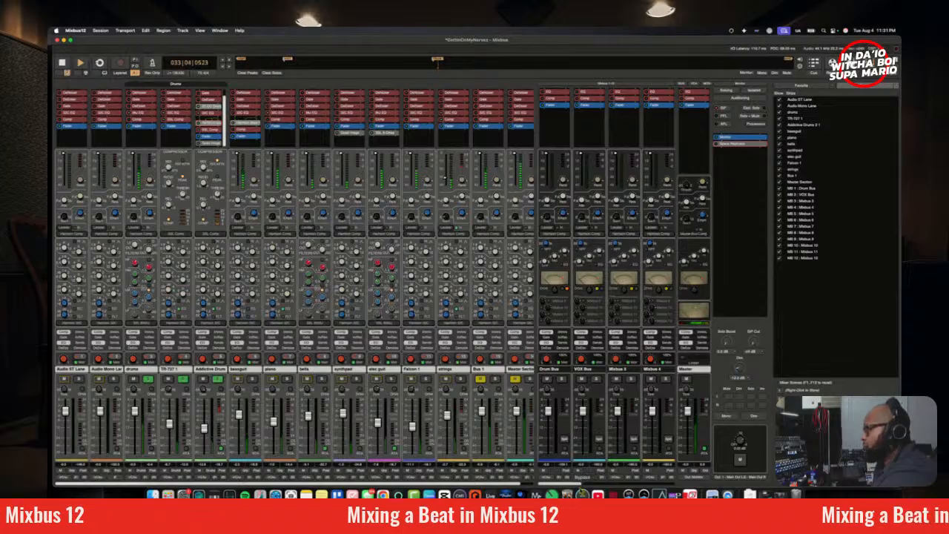
drag(577, 484, 691, 482)
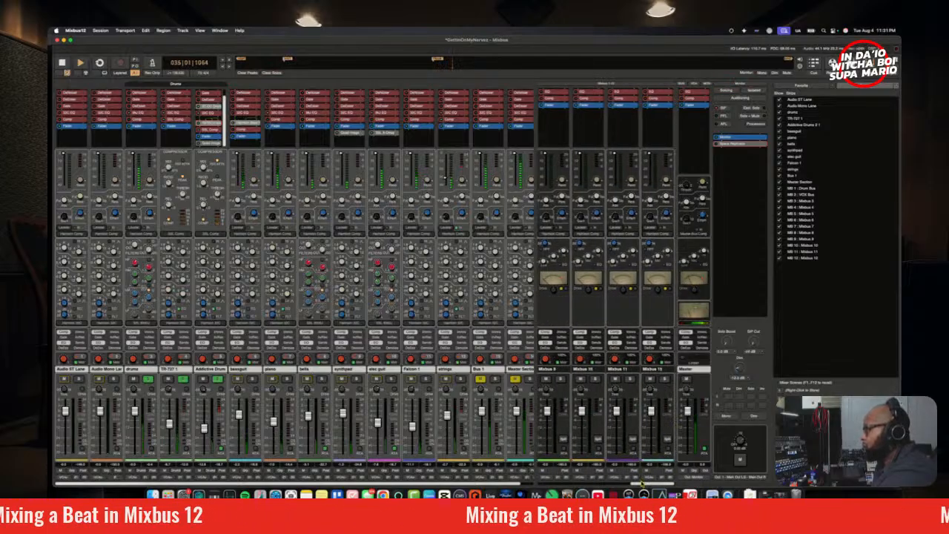
key(space)
drag(642, 483, 549, 484)
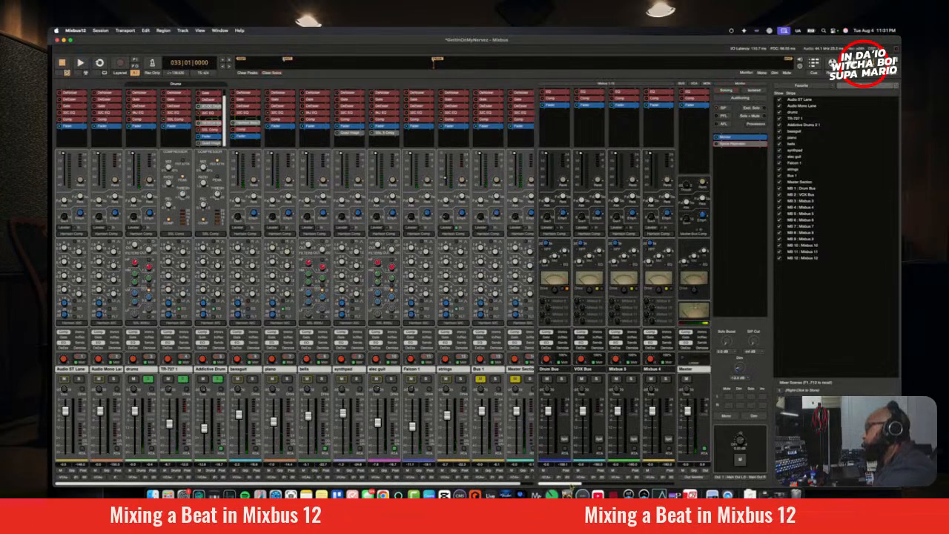
key(space)
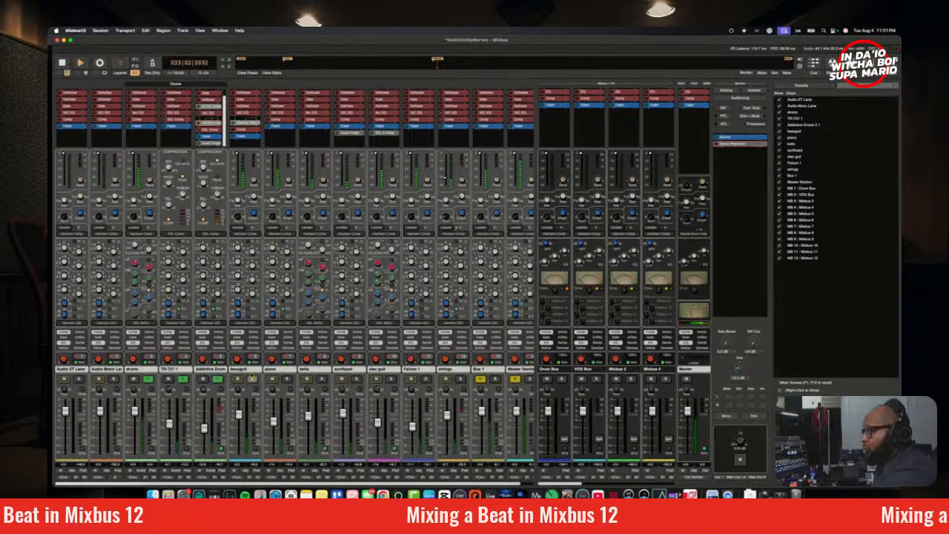
click(184, 344)
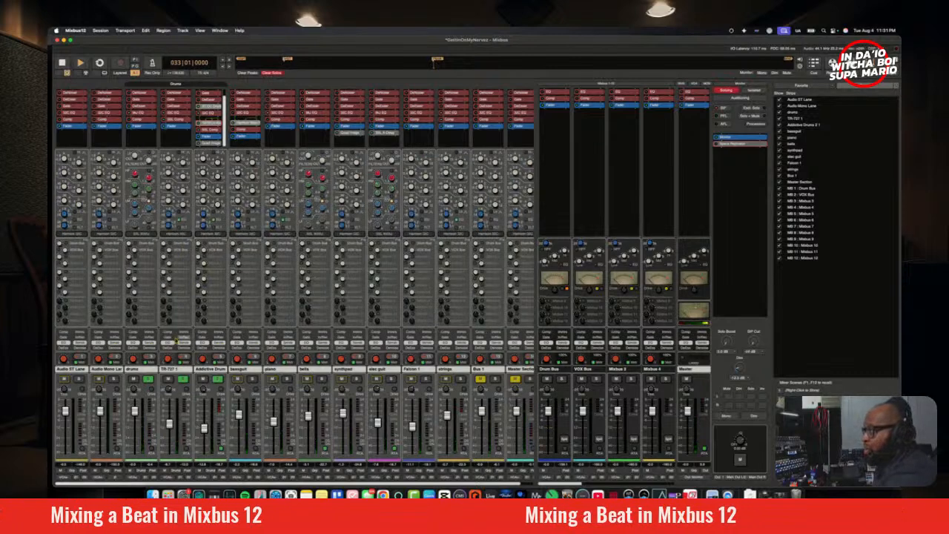
click(152, 371)
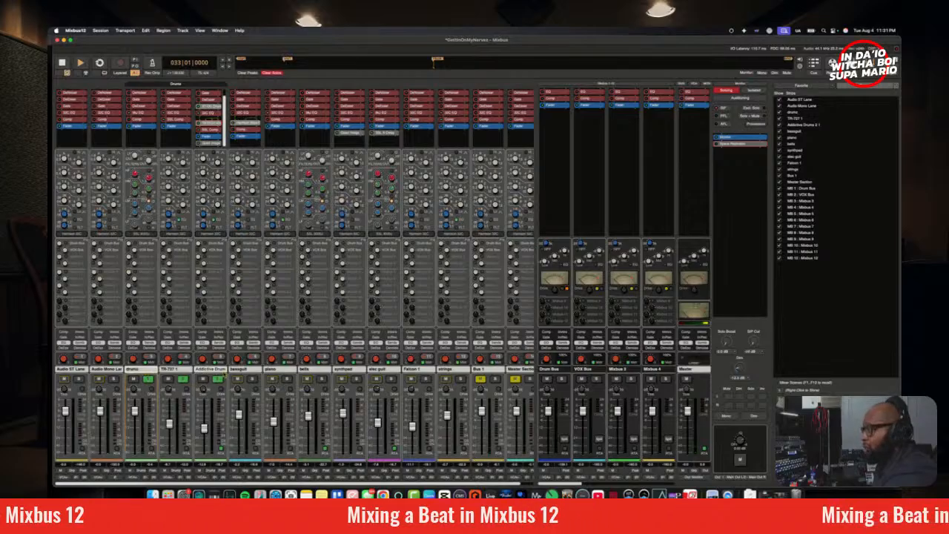
click(215, 371)
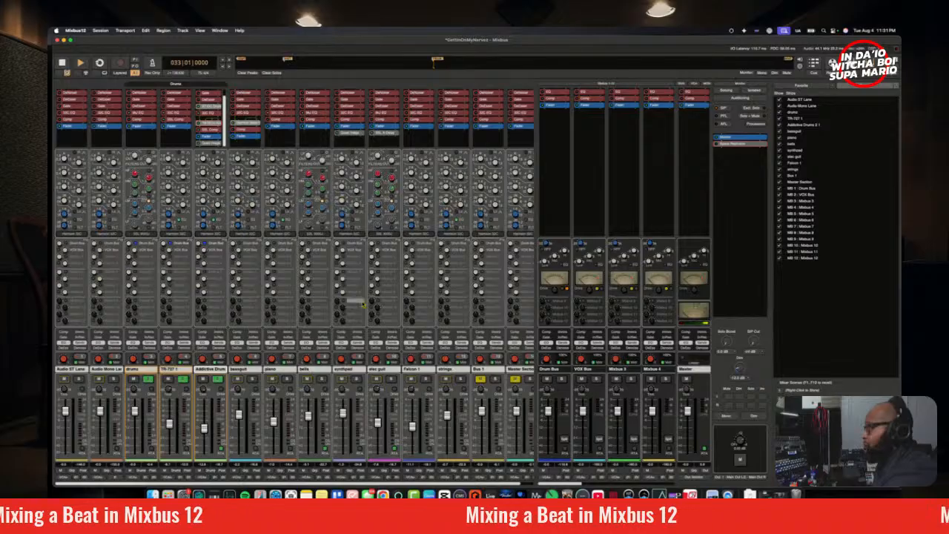
Step: Pull the Drum Bus fader down, blend it in at a low level during playback, and compare the drums with the bus muted and unmuted
drag(548, 409, 548, 449)
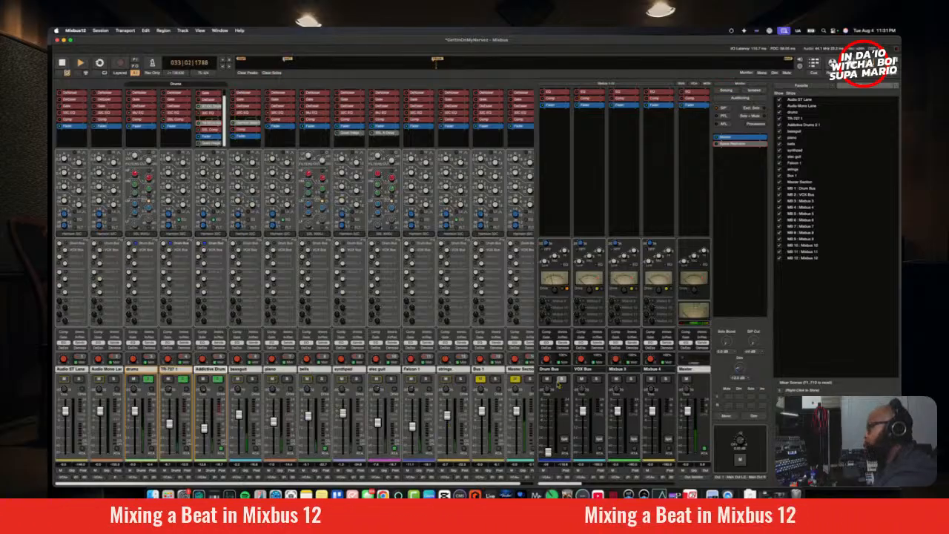
drag(549, 453, 550, 448)
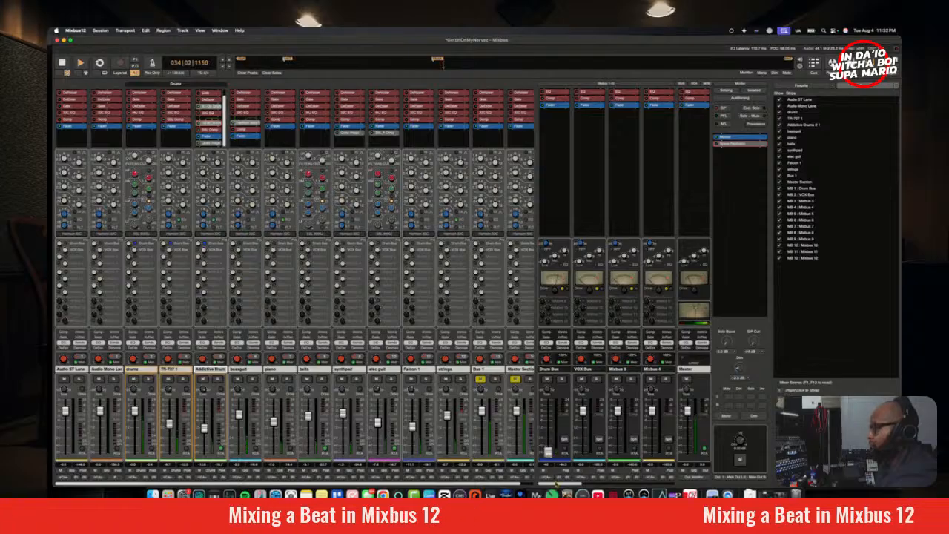
click(546, 379)
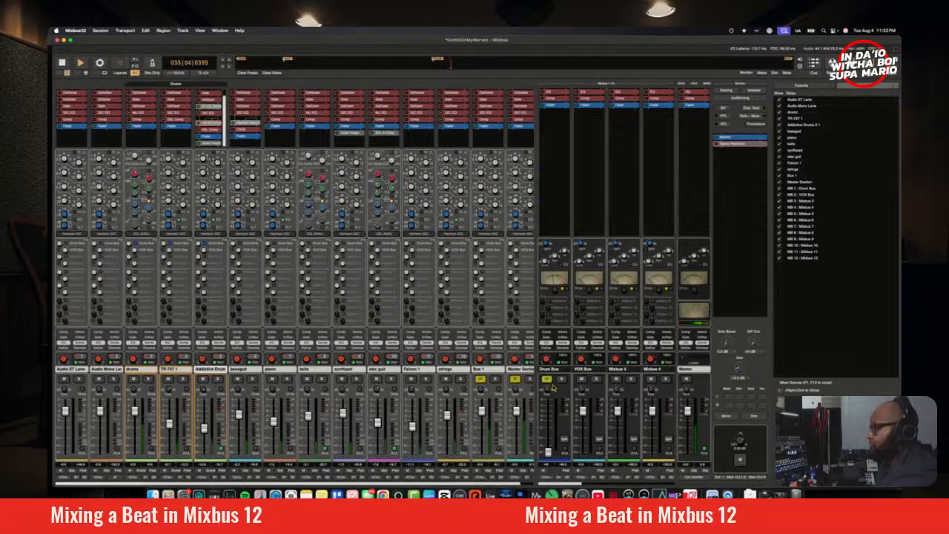
click(547, 379)
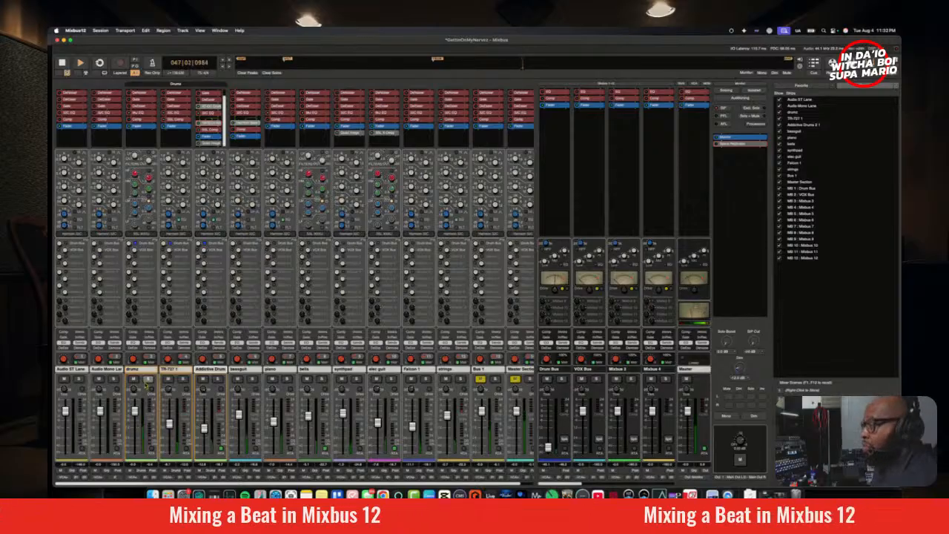
Step: Select only the drums track, lower its fader slightly during playback, and switch the monitoring to mono
click(136, 369)
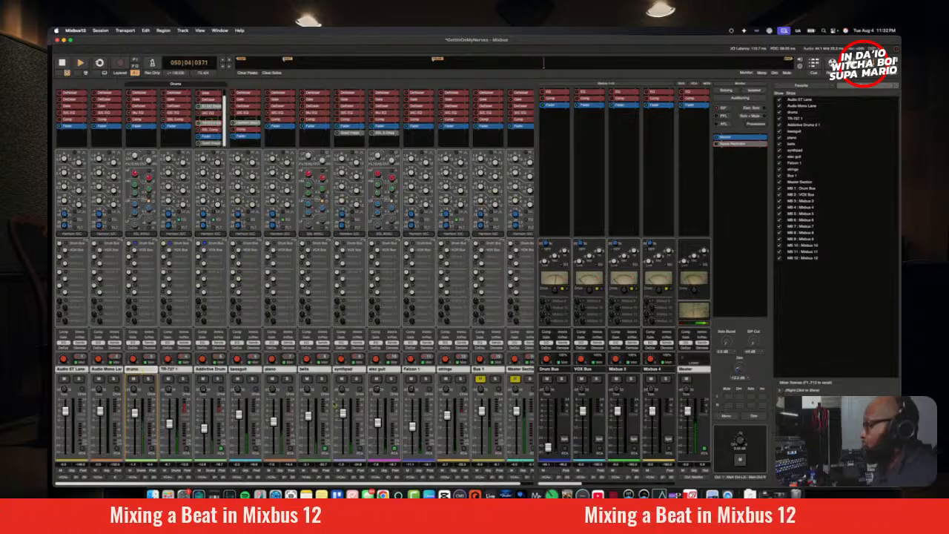
click(727, 419)
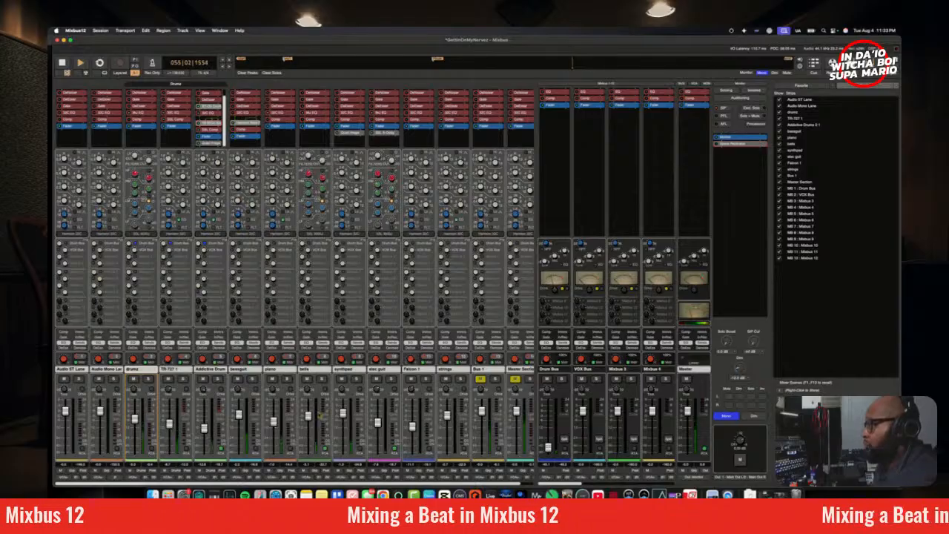
Step: Mute the piano, bells, synthpad, elec guit, Falcon 1 and strings tracks, and pull the Bus 1 fader down
click(272, 379)
click(307, 379)
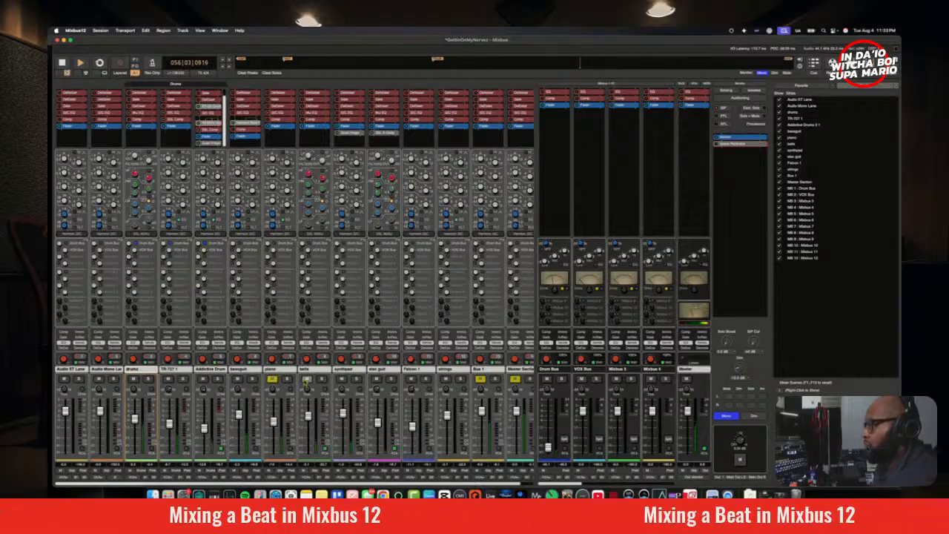
click(342, 379)
click(377, 379)
click(412, 379)
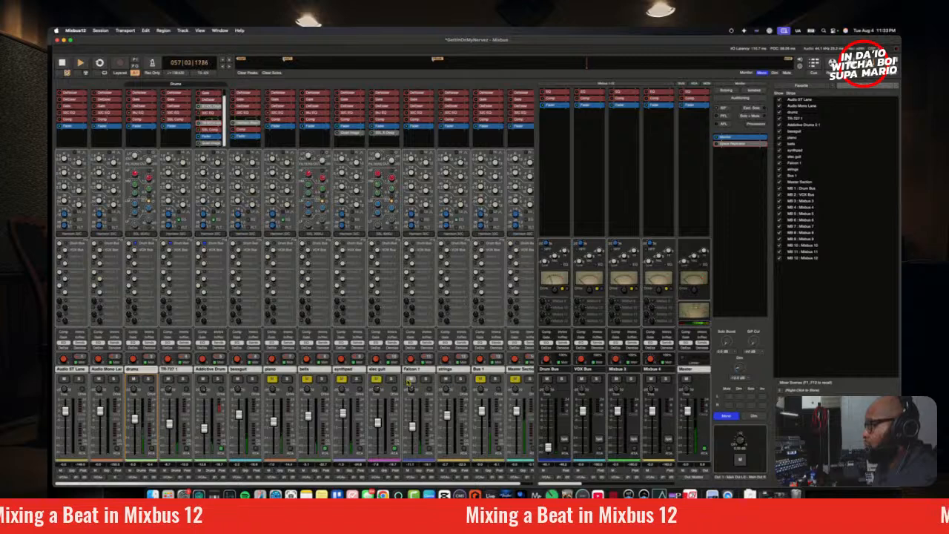
click(446, 380)
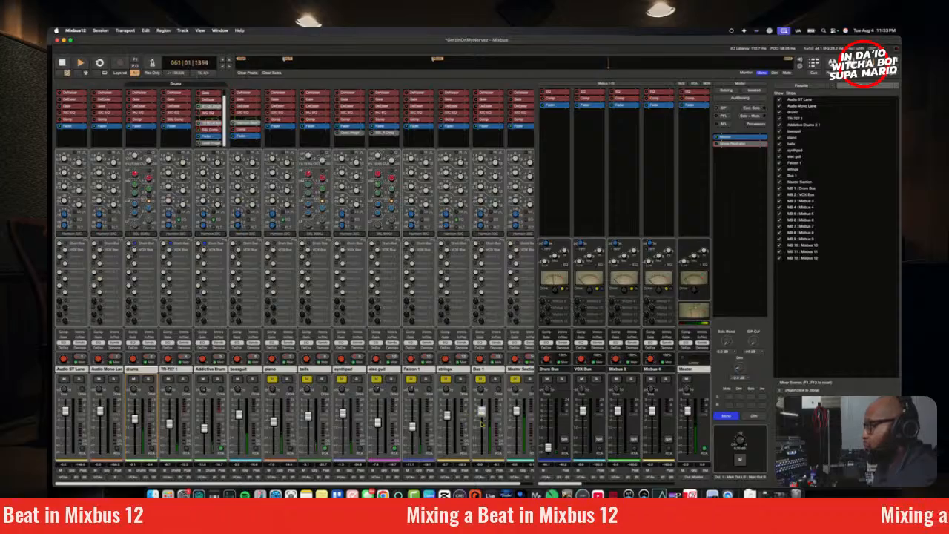
drag(480, 412, 481, 451)
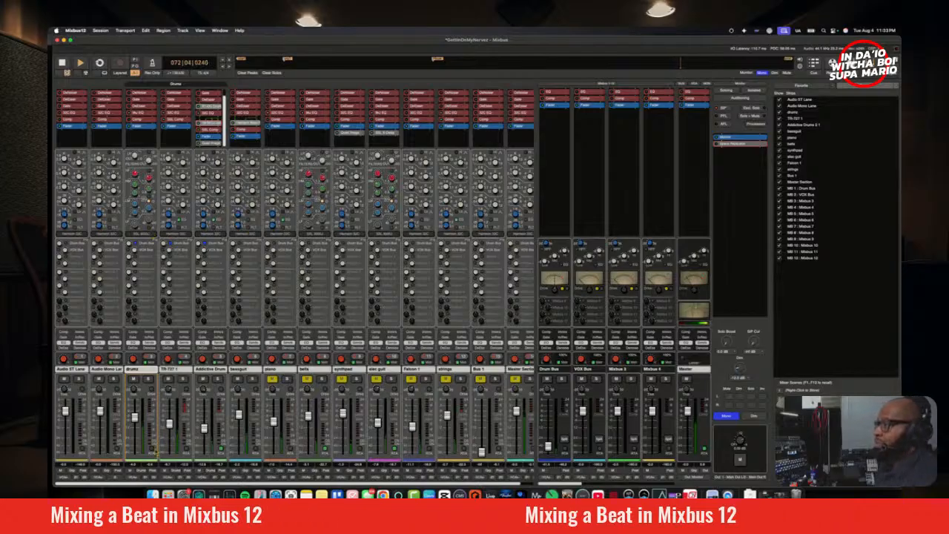
Step: Show the realtime analyzer for the drums track and adjust the low and low-mid bands of its channel EQ during playback
click(152, 449)
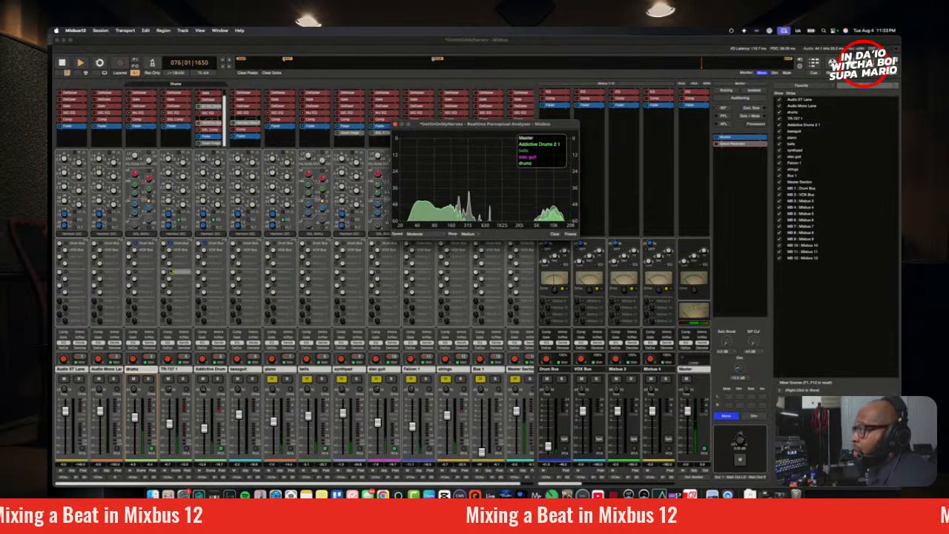
click(150, 223)
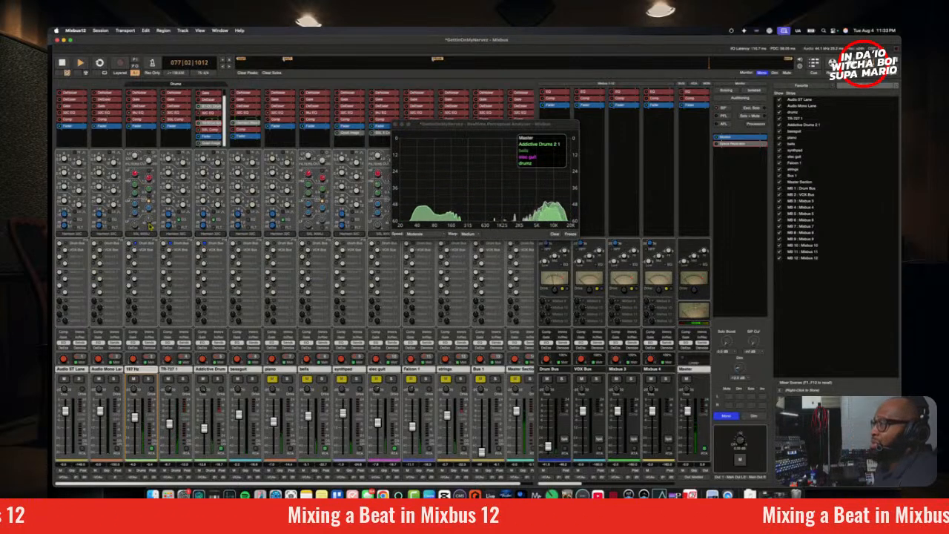
drag(151, 221, 151, 219)
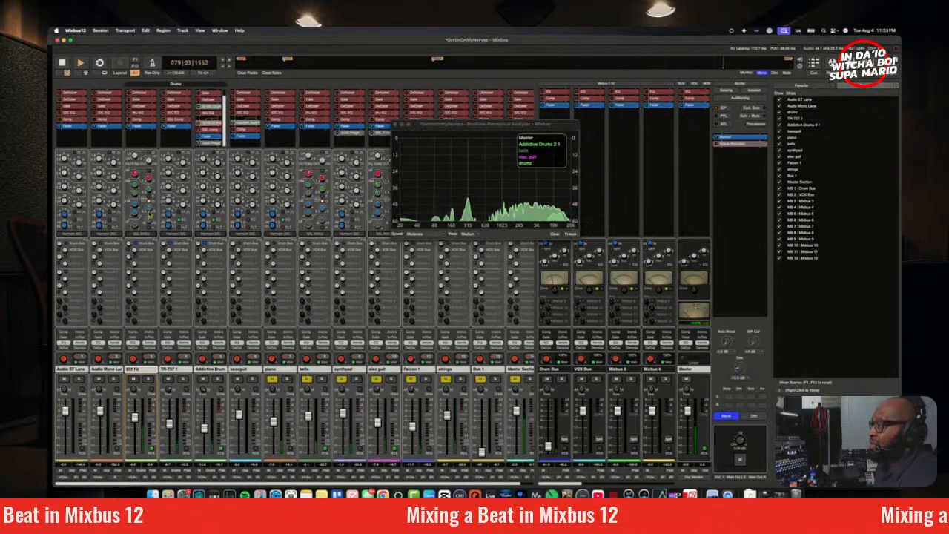
drag(149, 210, 150, 212)
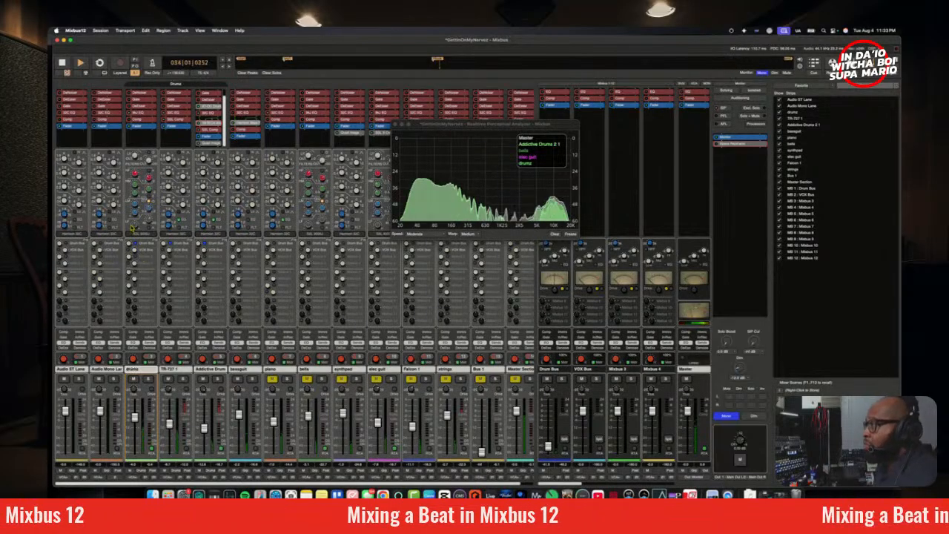
drag(134, 228, 146, 302)
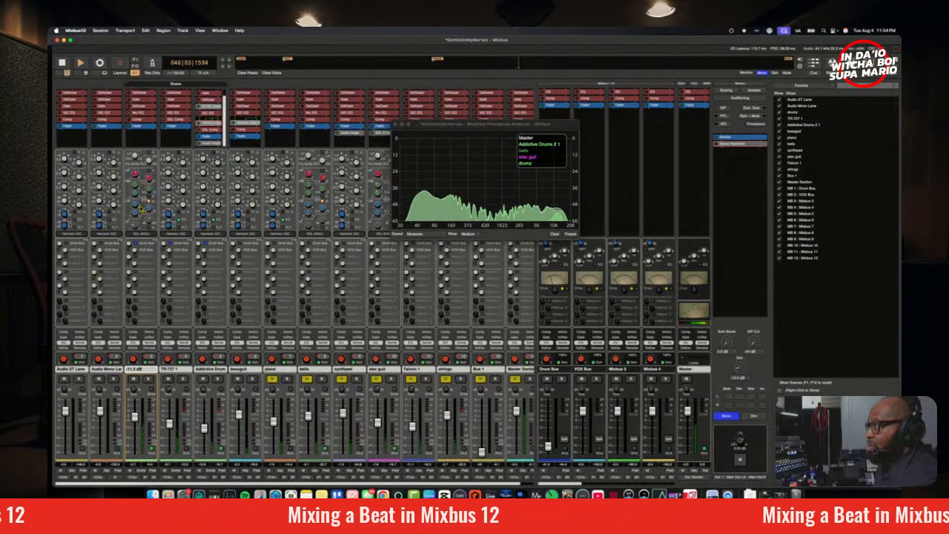
drag(140, 196, 139, 184)
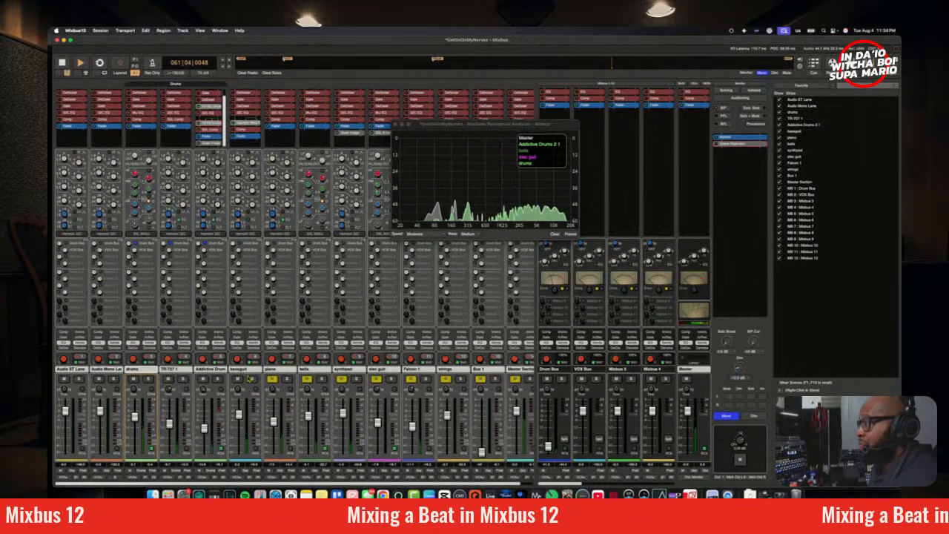
Step: Lower the bass guitar track's fader, unmute all the melodic tracks except elec guit, and return the monitoring to stereo
click(239, 369)
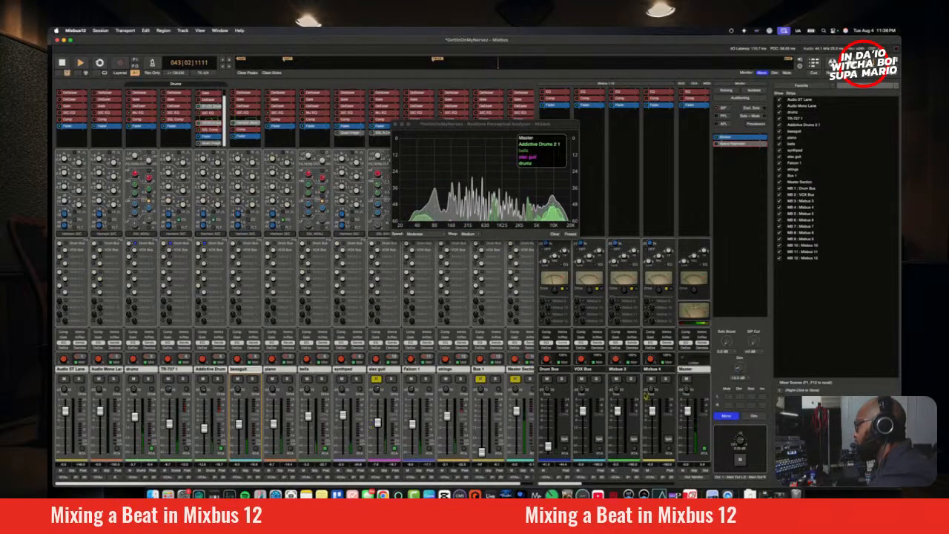
click(721, 417)
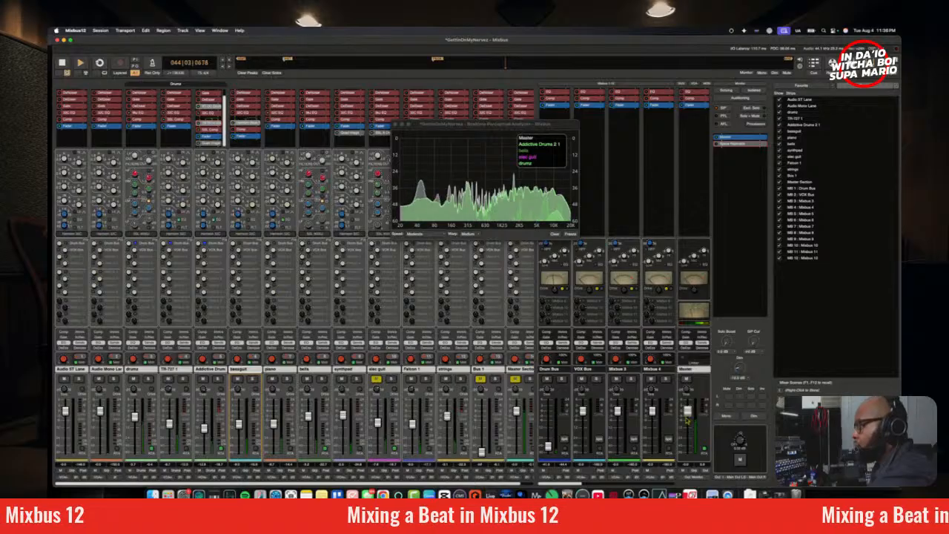
Step: Listen to the Falcon 1 track in solo, return to the full mix, and close the realtime analyzer
click(416, 394)
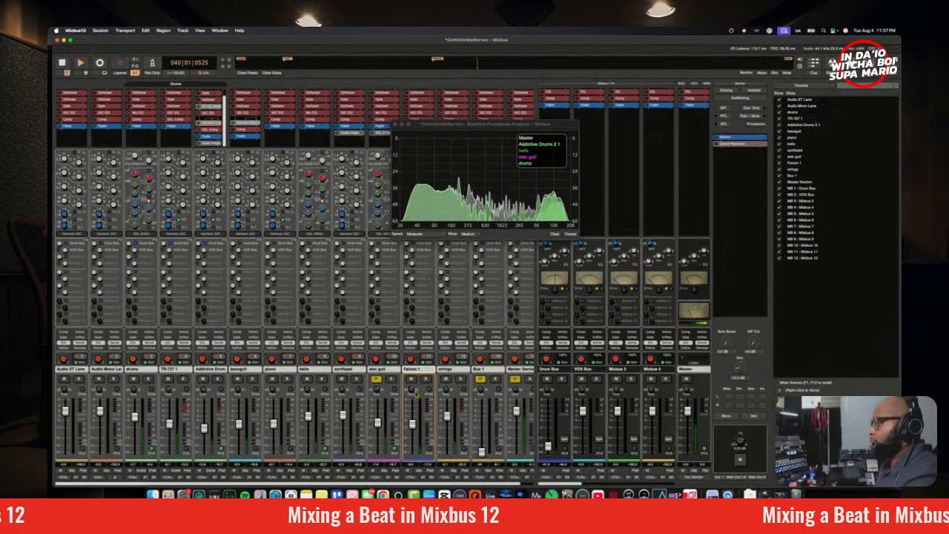
click(426, 379)
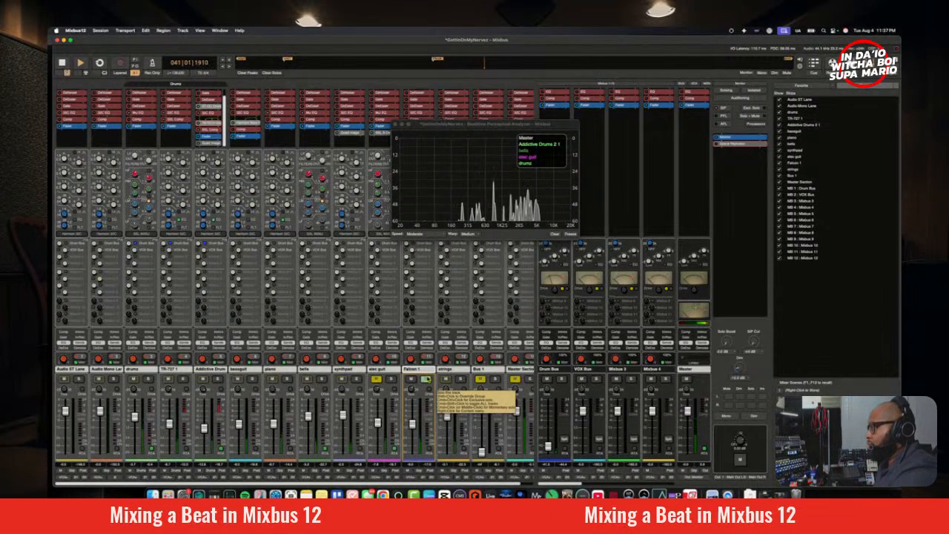
click(425, 379)
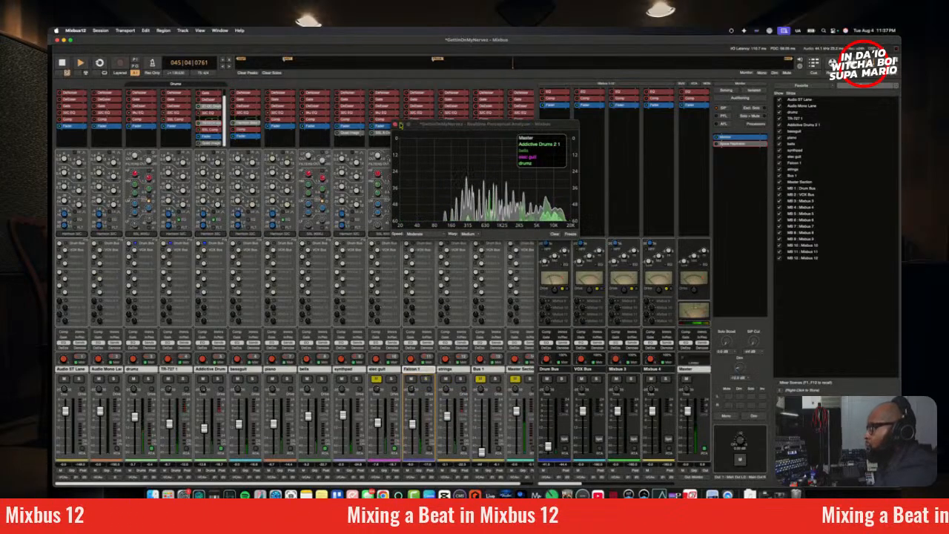
click(395, 125)
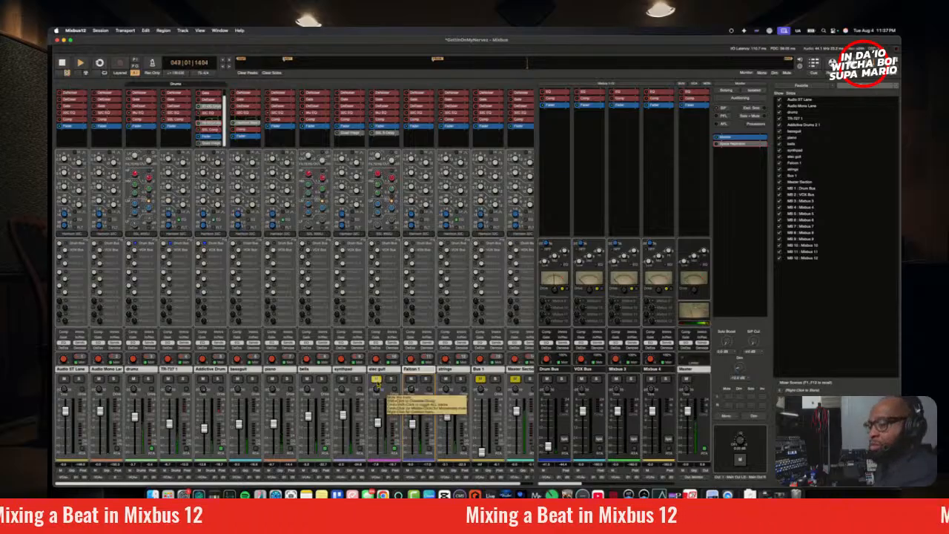
Step: Unmute the elec guit track, move its SSL plugin ahead of the fader, and restart playback to hear it
click(376, 380)
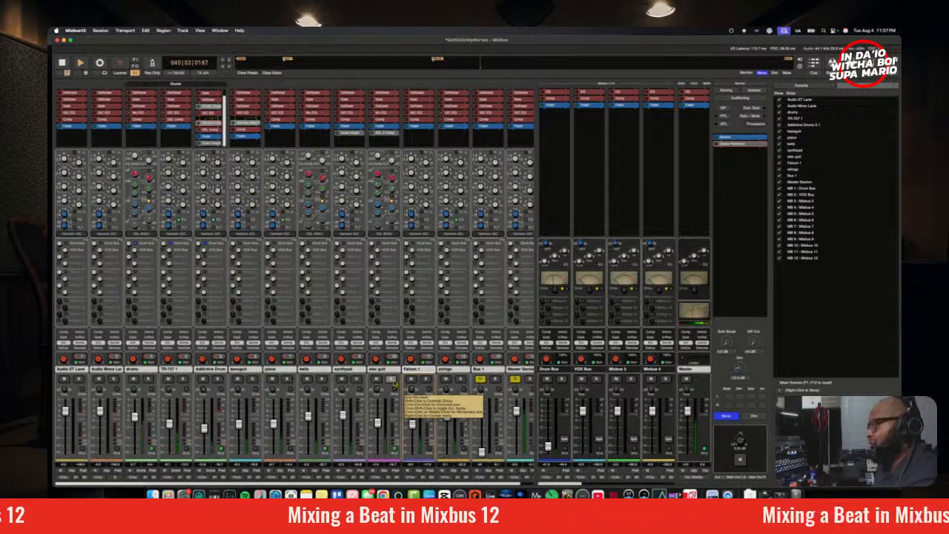
click(393, 380)
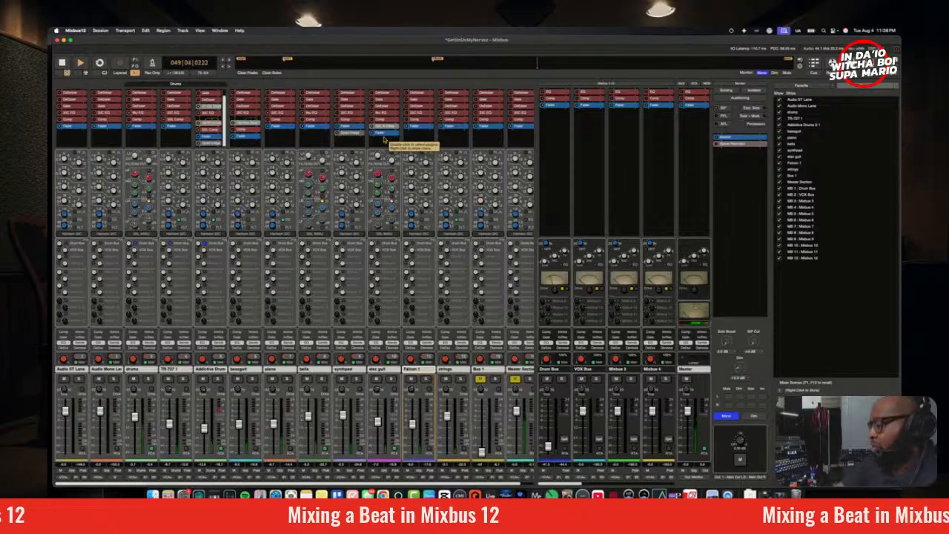
key(space)
key(space)
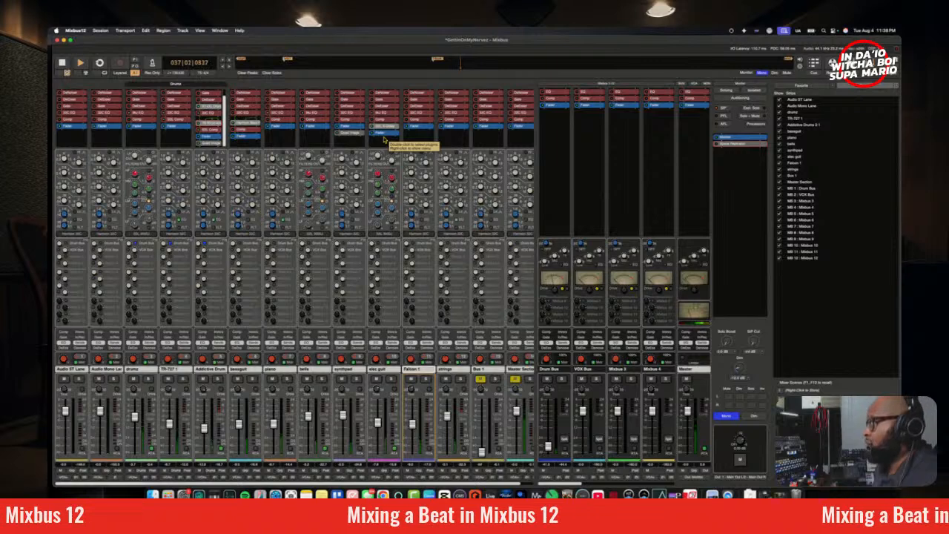
Step: Solo the elec guit track, show it in the realtime analyzer placed clear of its channel strip, and monitor in stereo
click(391, 379)
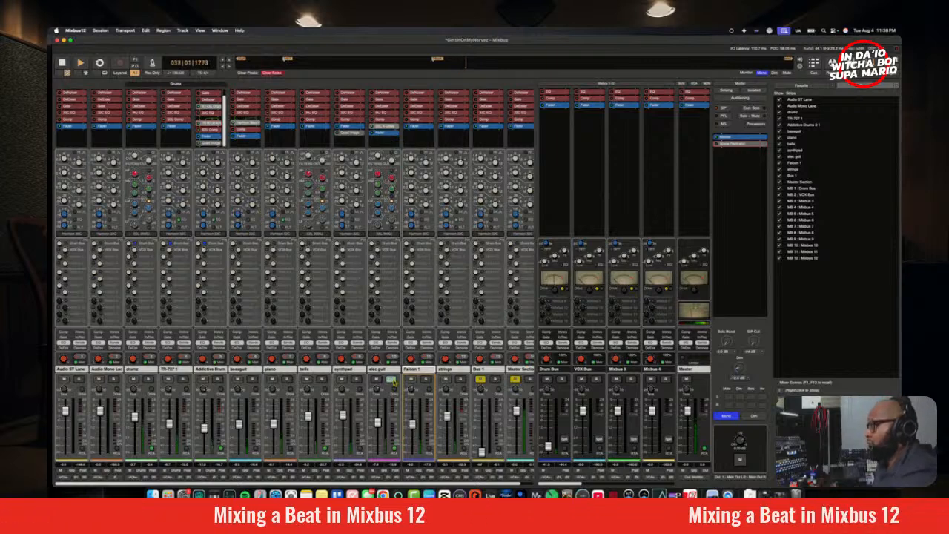
click(395, 449)
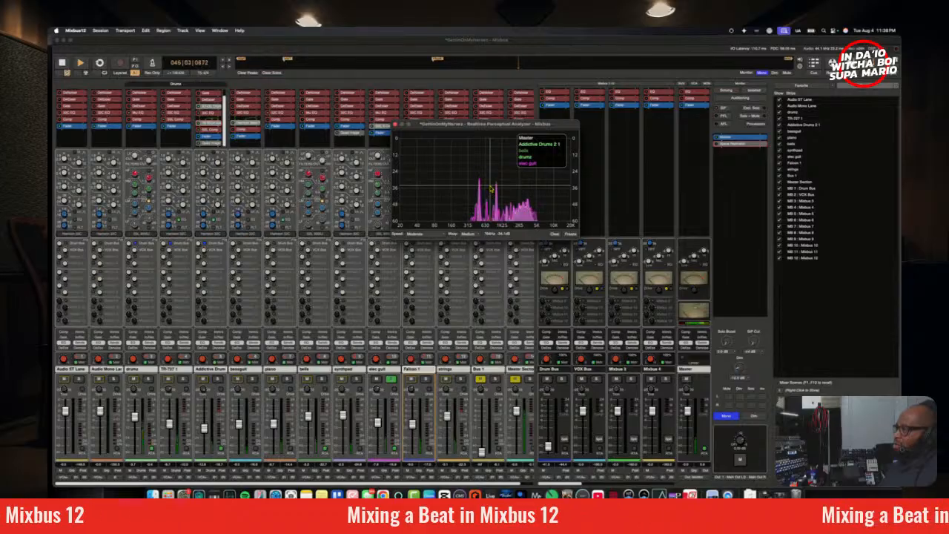
drag(474, 124, 543, 118)
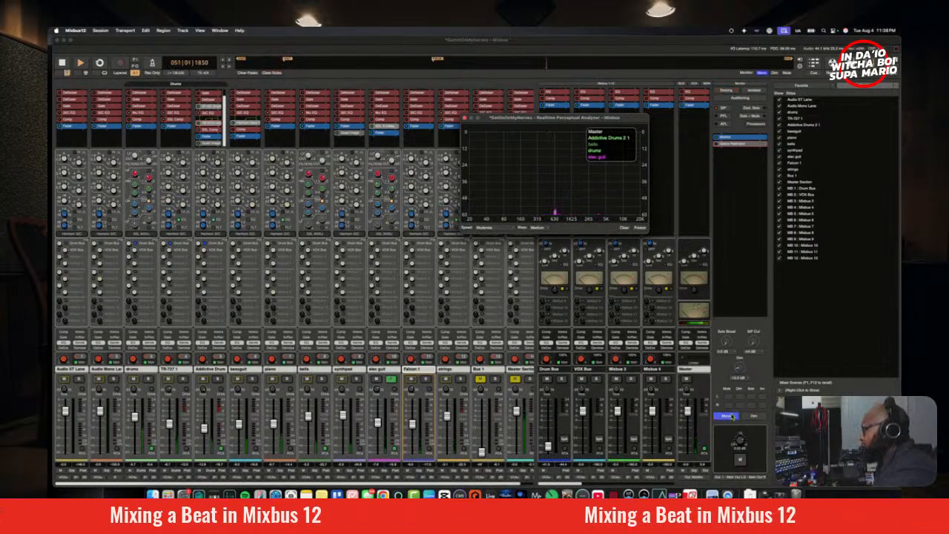
click(531, 315)
key(q)
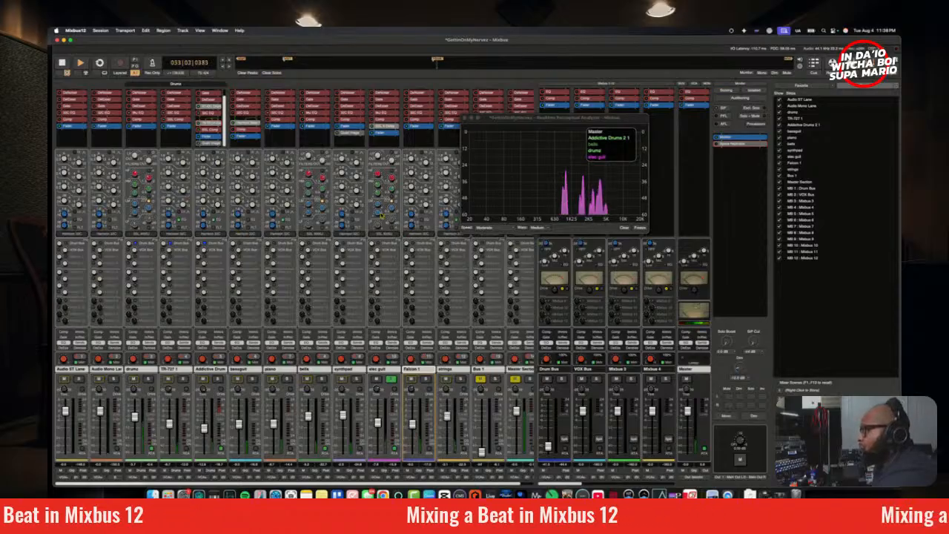
Step: Adjust the low-mid band of the elec guit track's channel EQ while it plays in solo, and stop playback
mouse_move(395, 212)
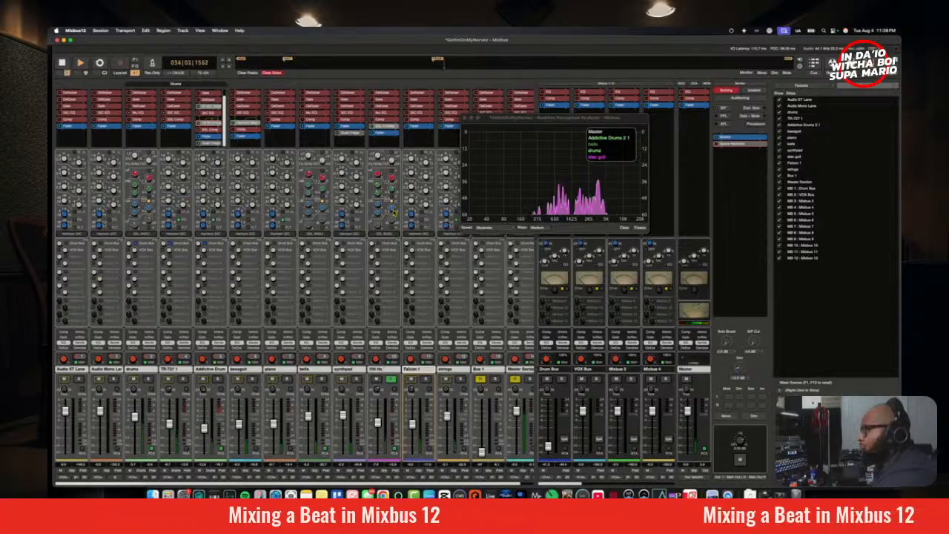
mouse_move(395, 209)
mouse_down()
mouse_move(395, 227)
mouse_move(381, 213)
mouse_move(387, 219)
mouse_up()
mouse_move(394, 212)
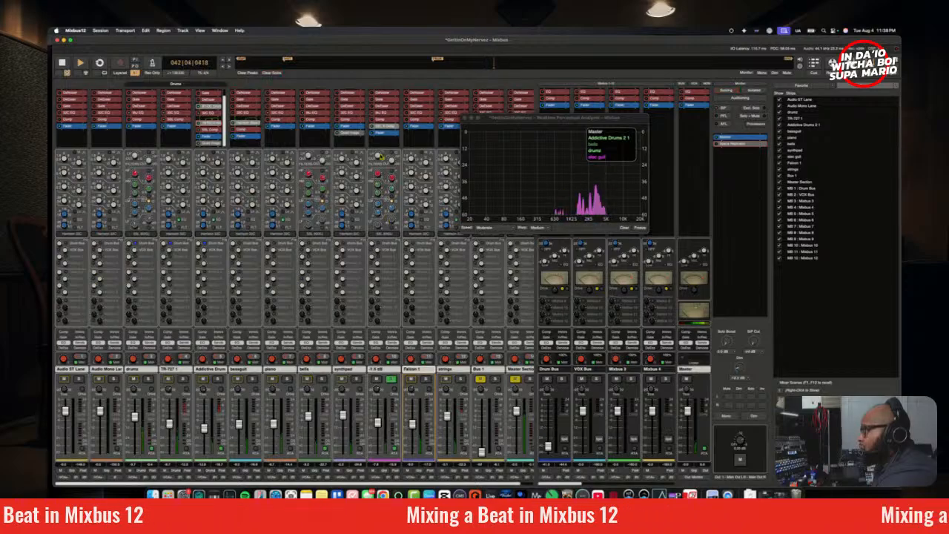
key(space)
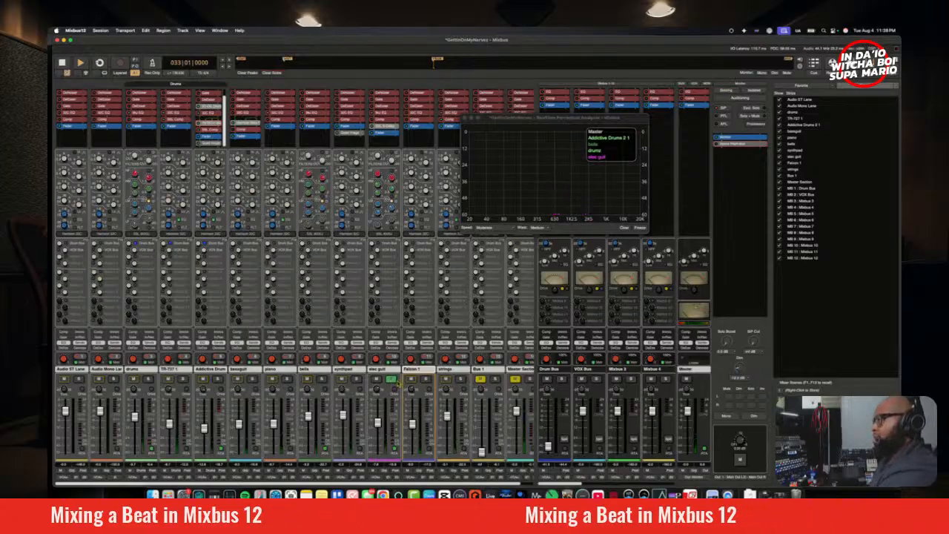
Step: Play the full mix without the elec guit solo and compare it in mono and stereo
key(space)
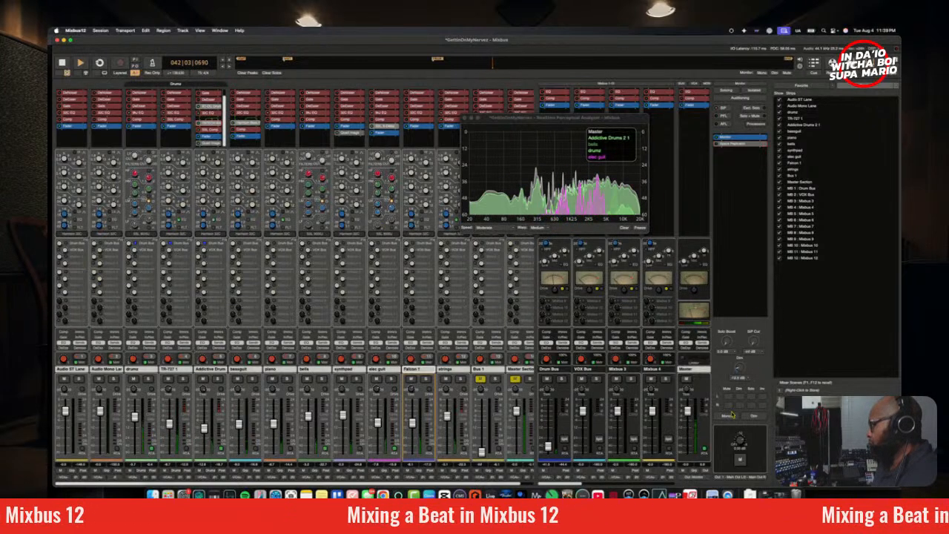
click(730, 416)
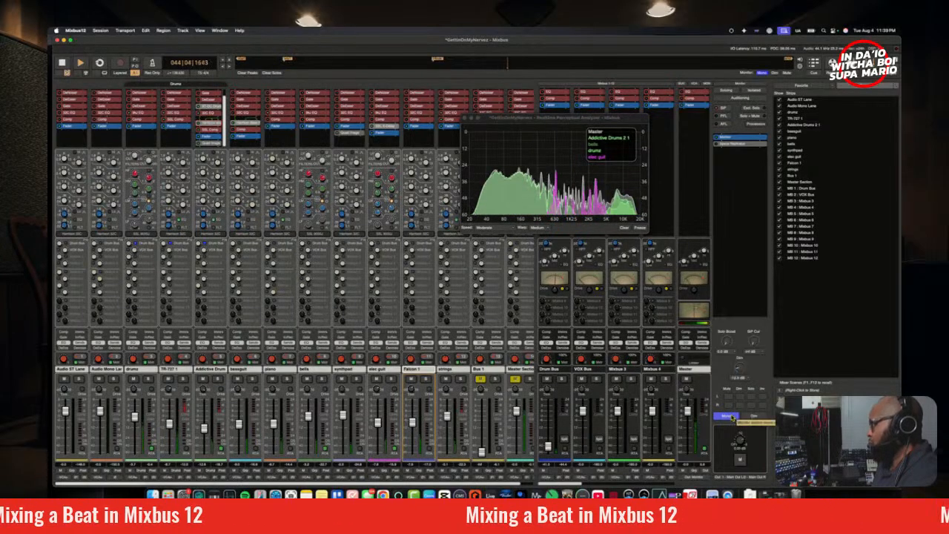
click(728, 416)
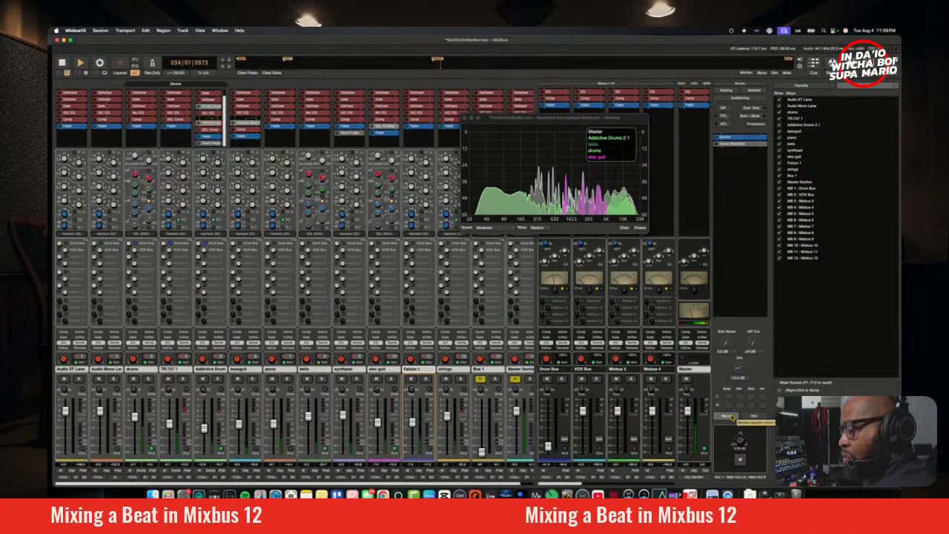
click(727, 417)
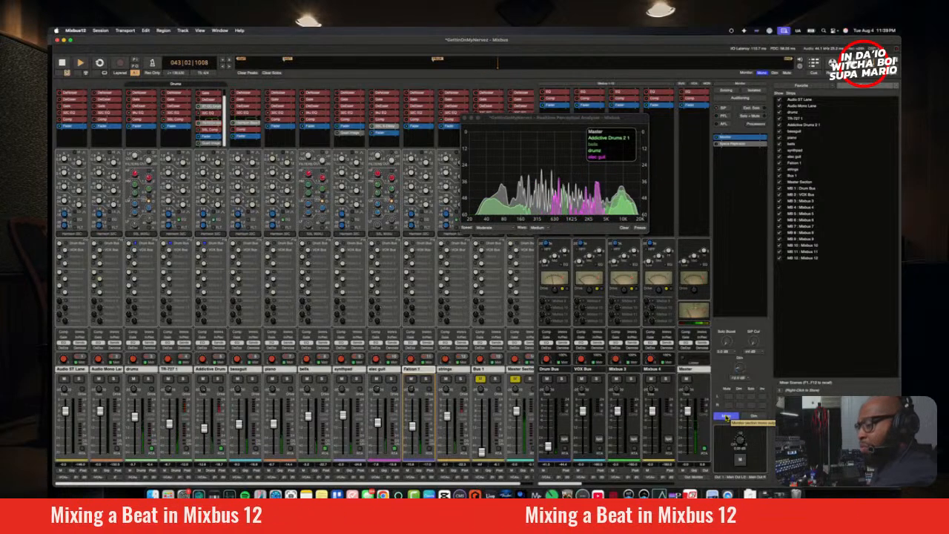
Step: Select the elec guit track, check the drums in solo against the analyzer, and return to the full mix
key(Left)
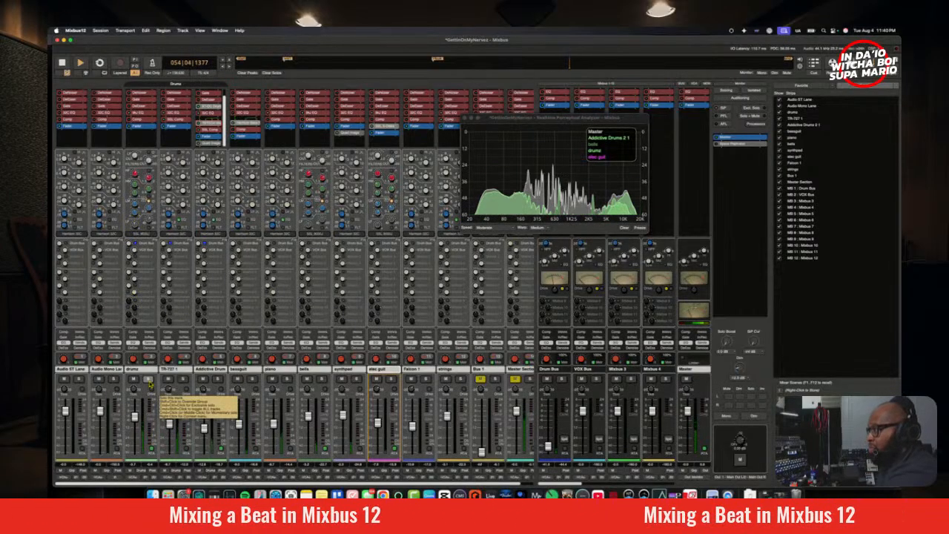
click(149, 380)
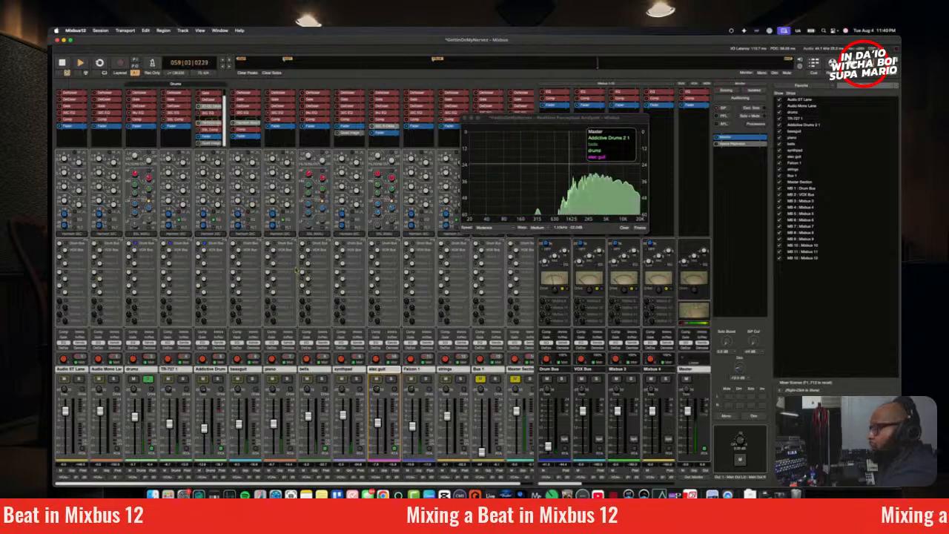
click(149, 380)
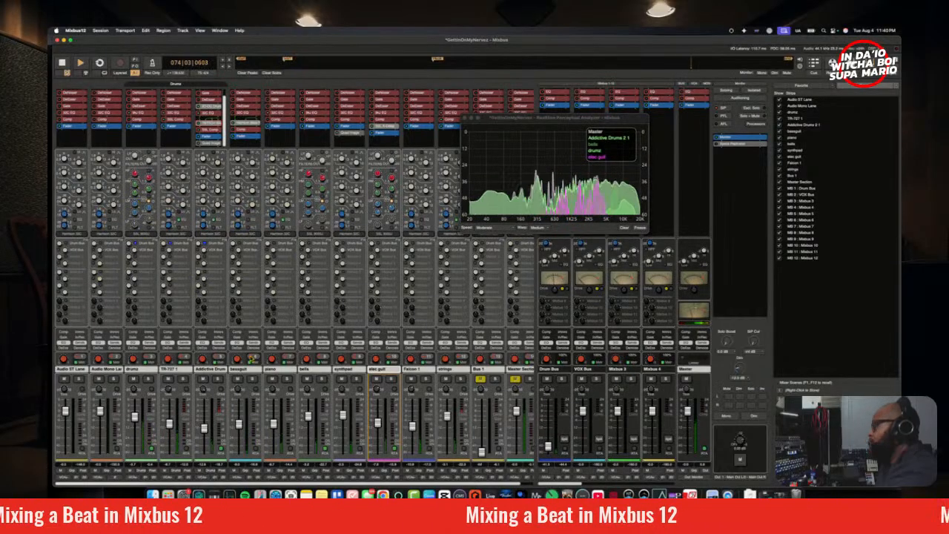
Step: Compare the drums track in solo with the full mix on the analyzer, ending with the drums soloed and playback stopped
click(147, 380)
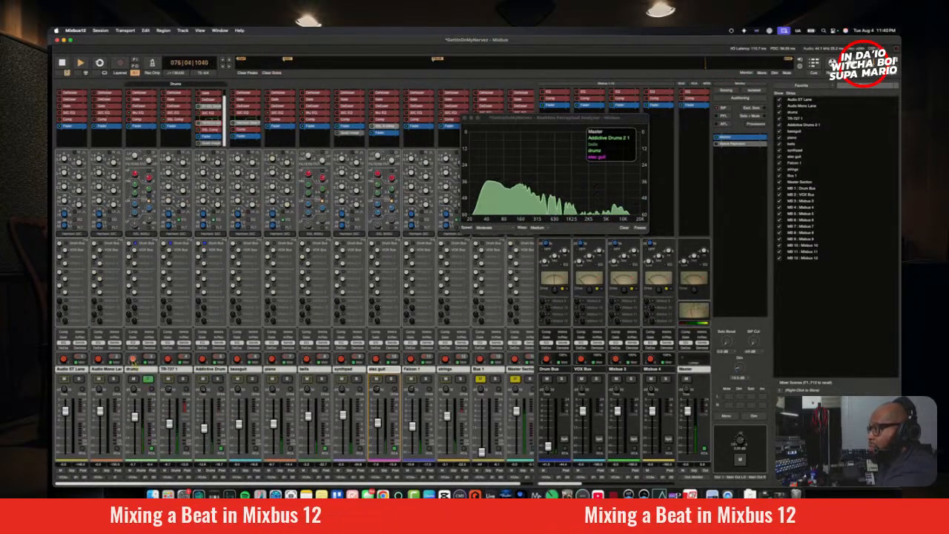
key(space)
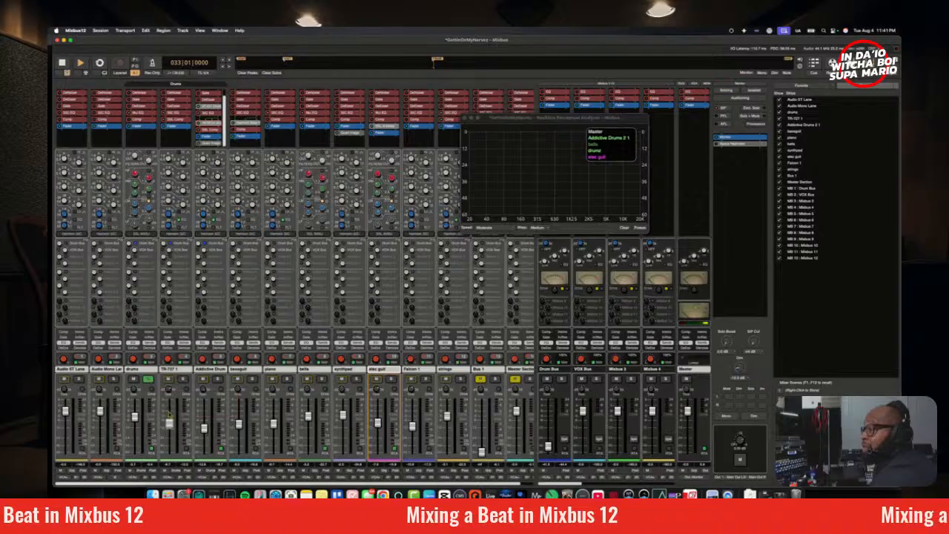
key(space)
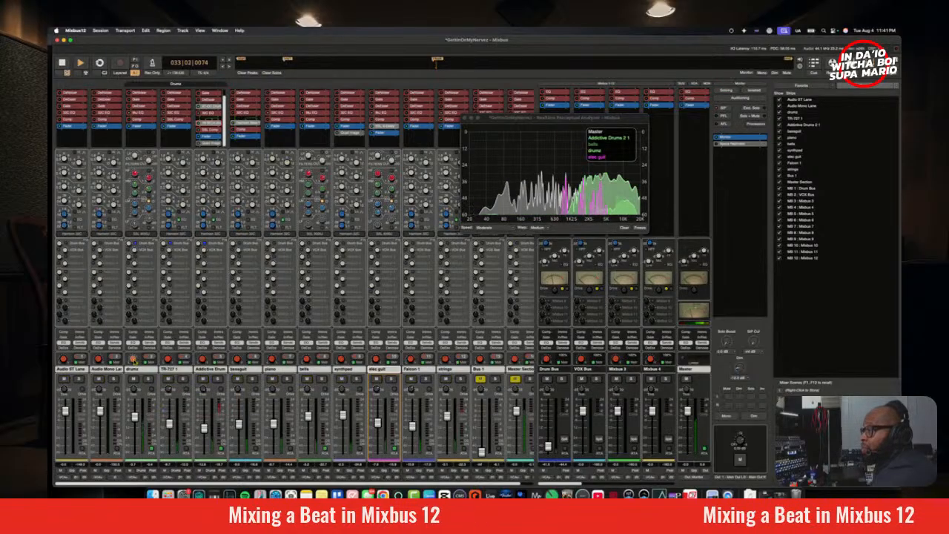
click(148, 379)
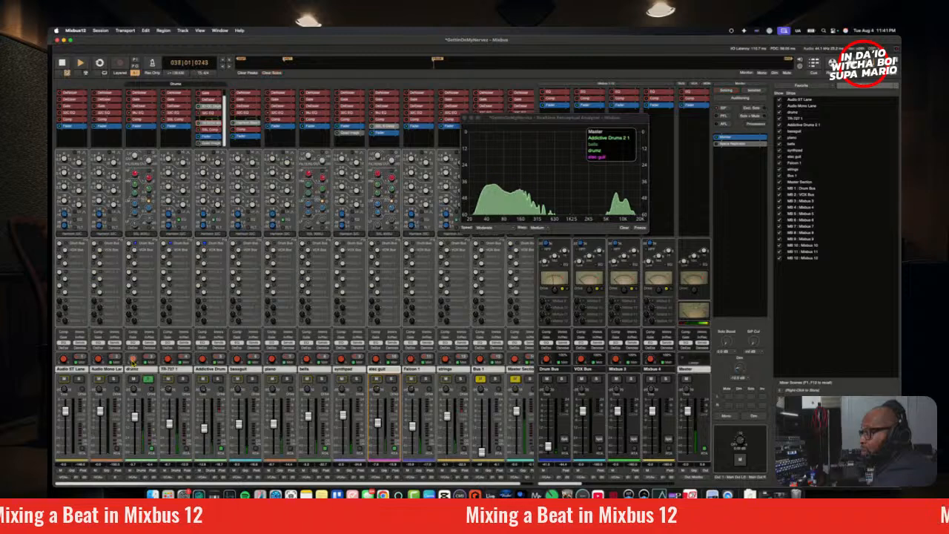
key(space)
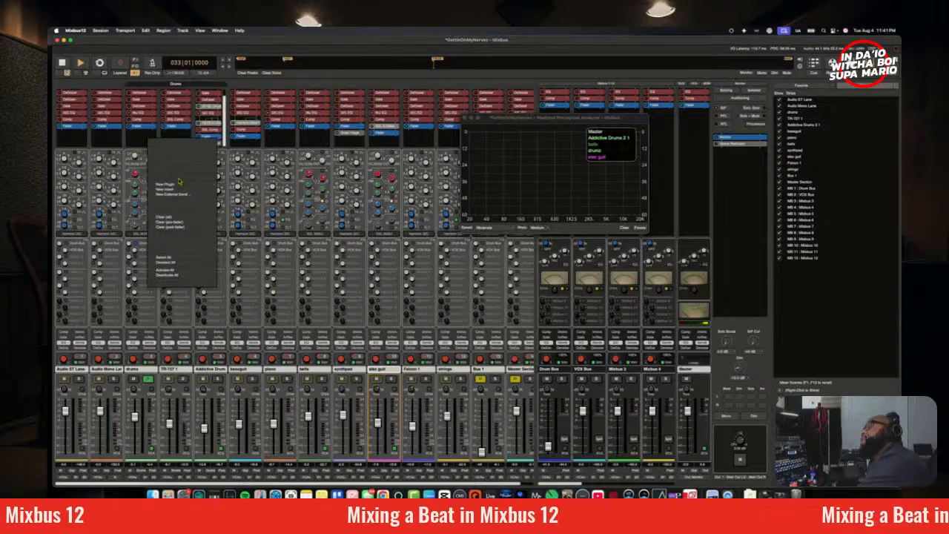
Step: Insert Nuro Audio's Blockchain Ultra plugin on the drums track and position its window over the mixer
mouse_move(188, 189)
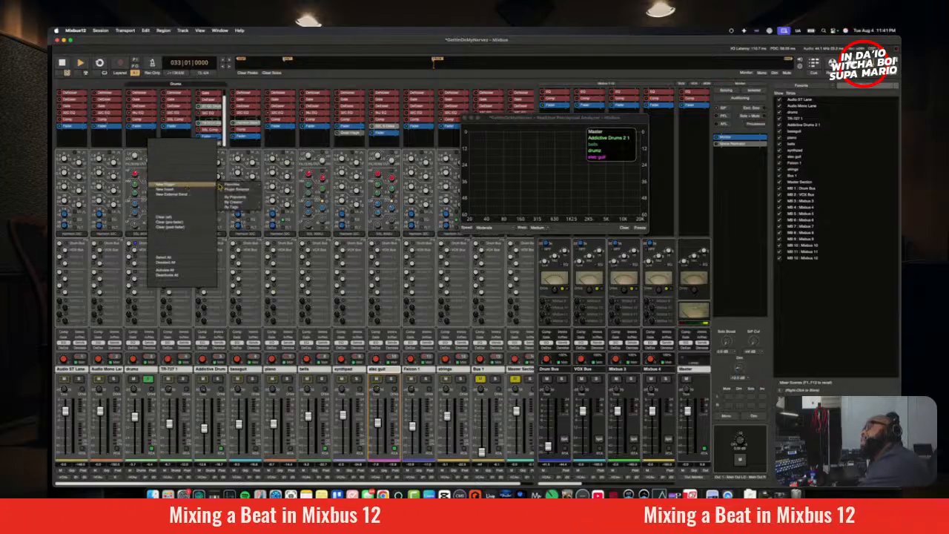
mouse_move(235, 201)
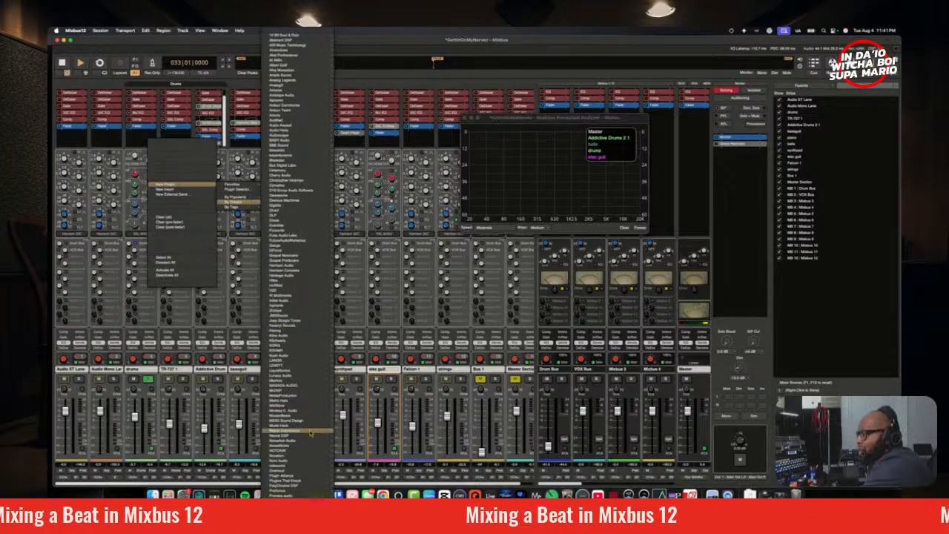
mouse_move(310, 432)
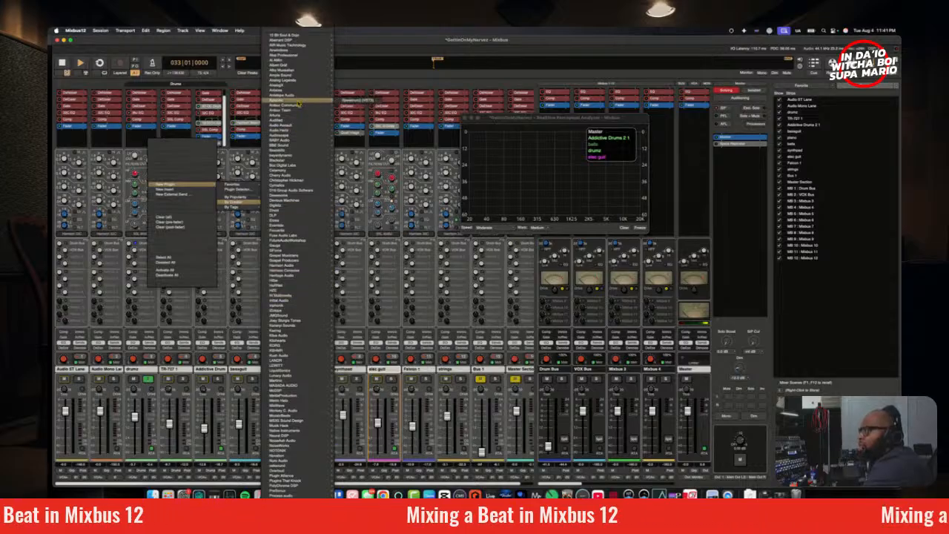
mouse_move(299, 96)
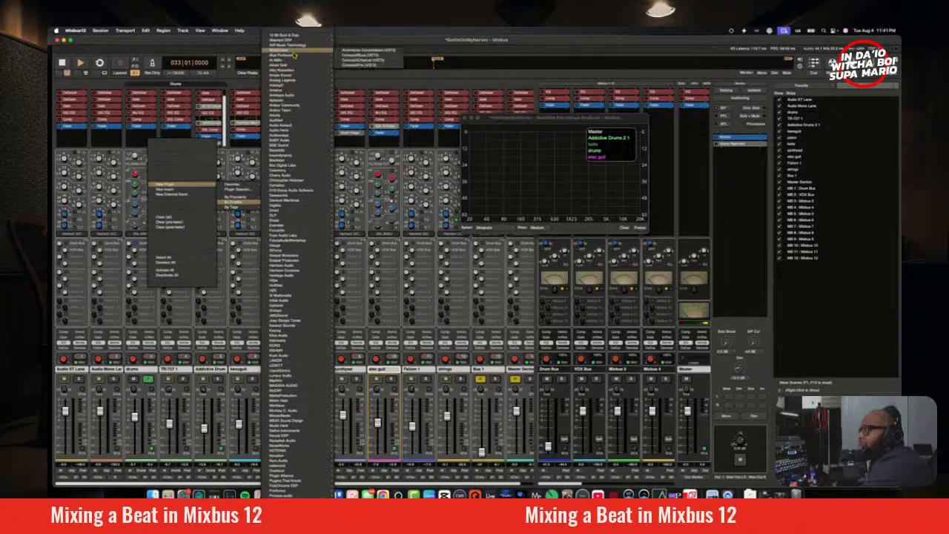
mouse_move(298, 50)
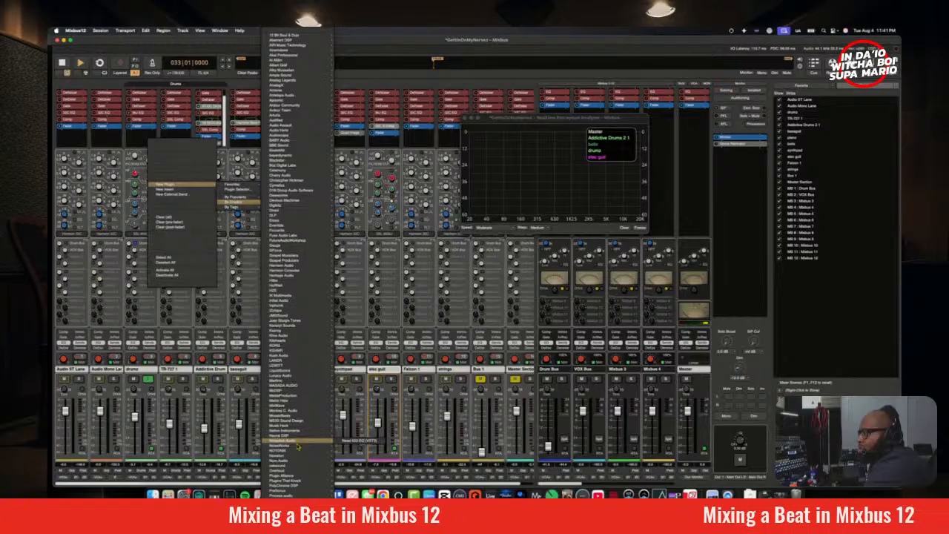
mouse_move(300, 462)
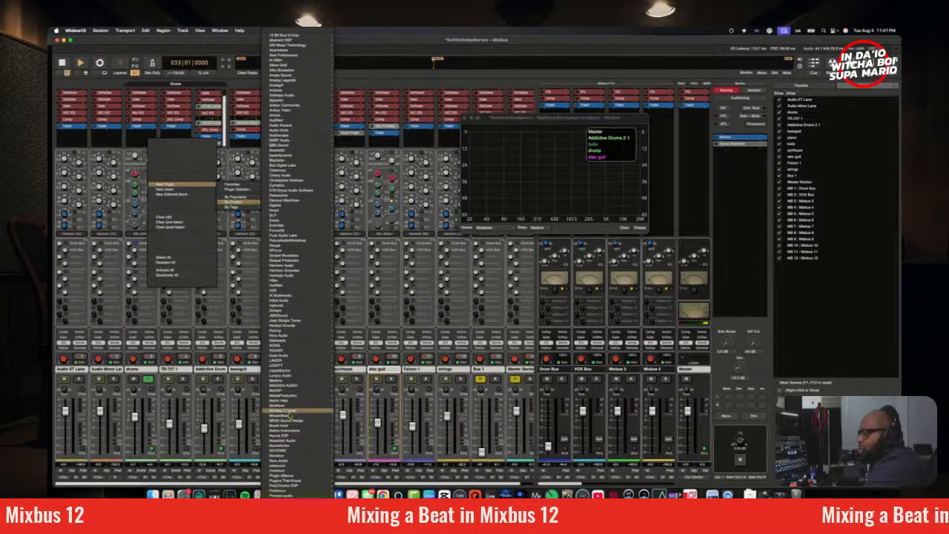
mouse_move(297, 191)
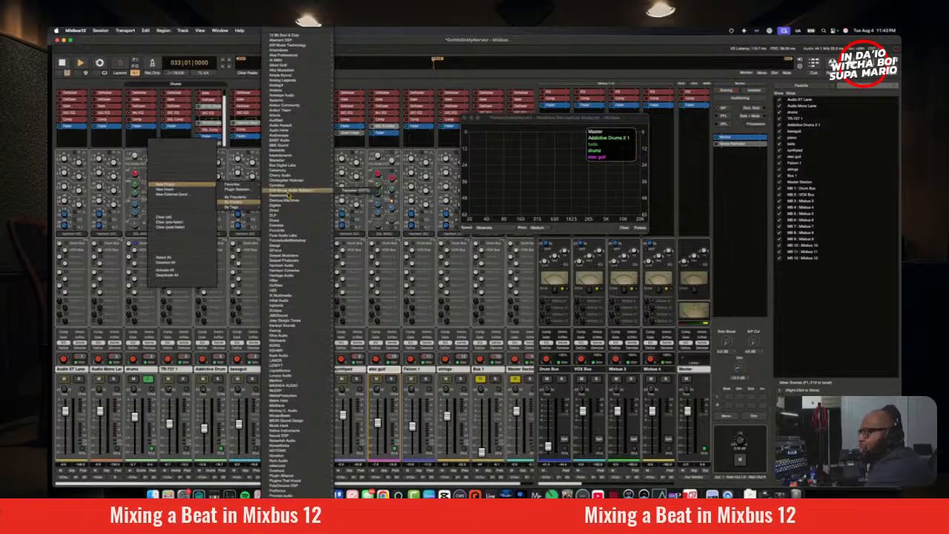
mouse_move(296, 172)
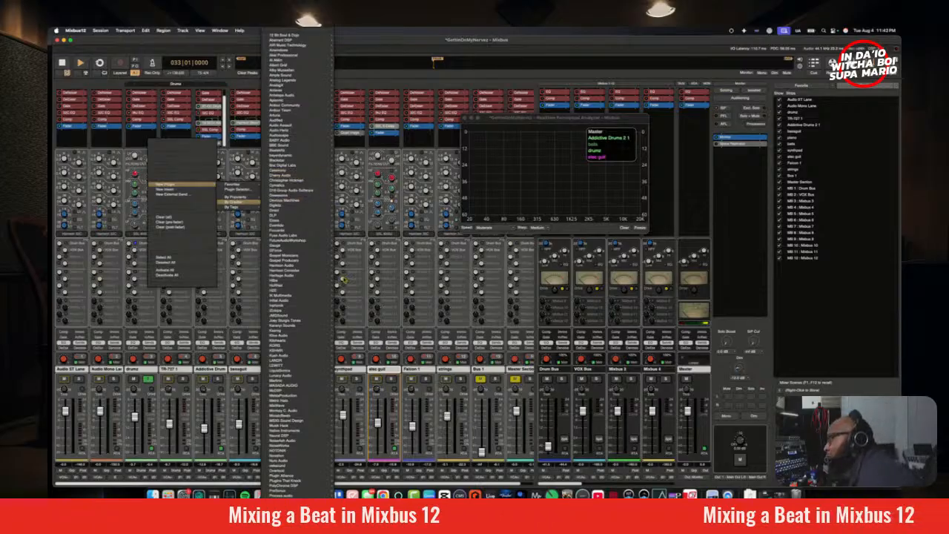
mouse_move(282, 302)
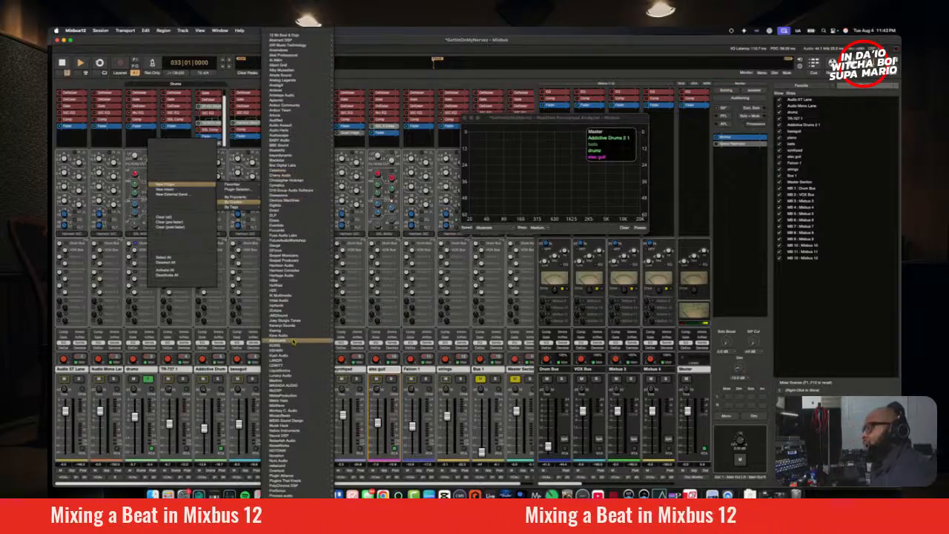
mouse_move(293, 339)
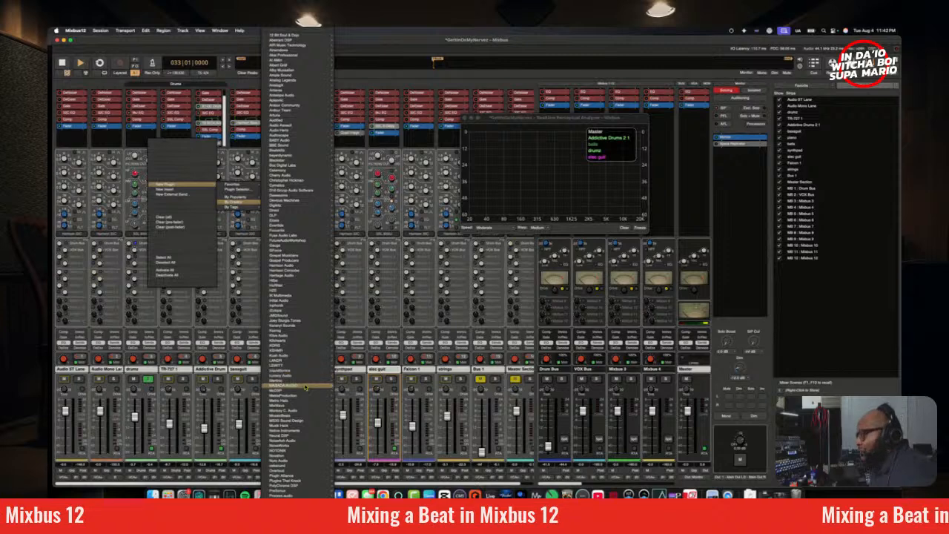
mouse_move(304, 402)
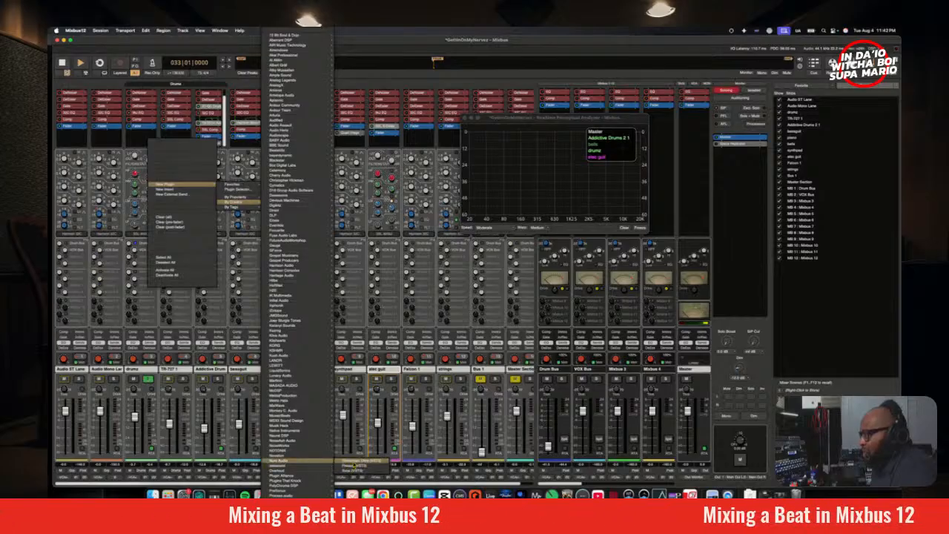
click(348, 461)
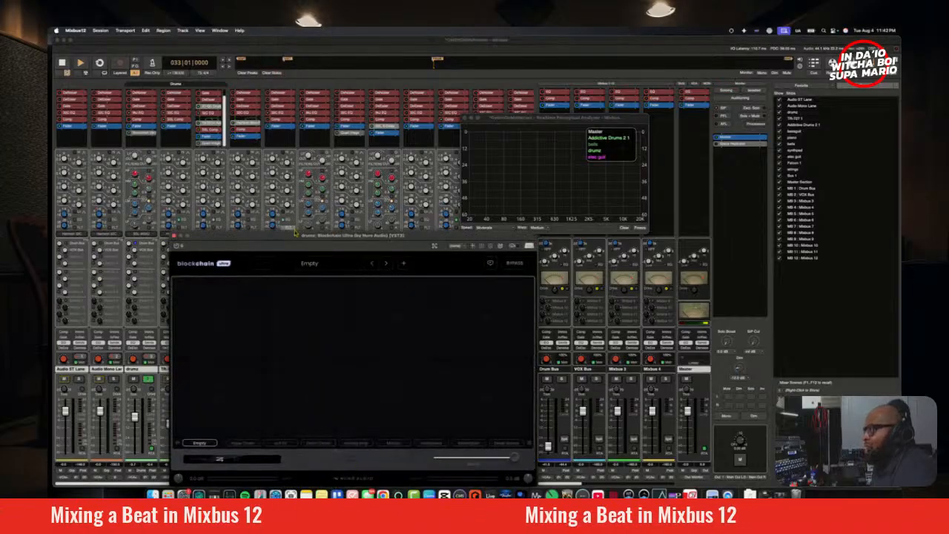
drag(294, 245, 408, 162)
Step: Add a Pan module from the Utility category to the first slot of the empty Blockchain Ultra chain
click(330, 244)
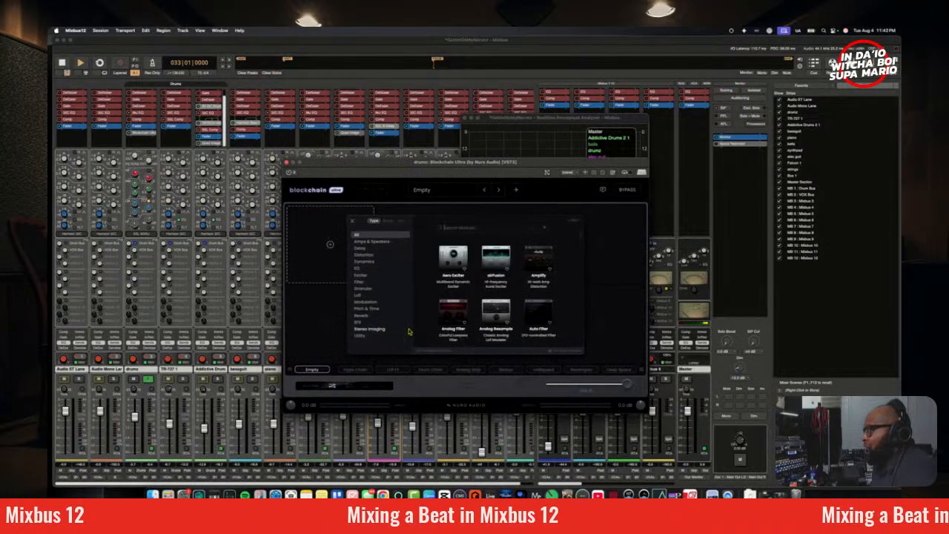
click(375, 329)
click(364, 336)
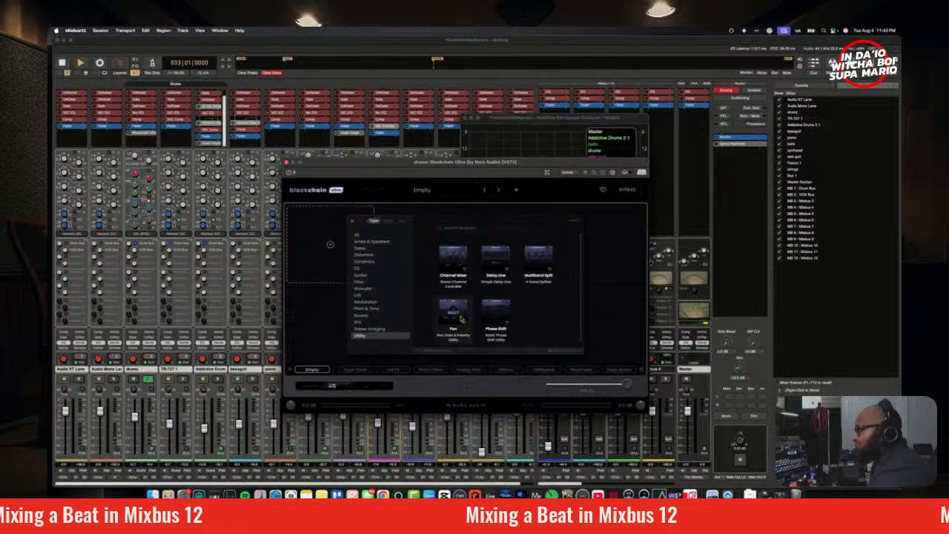
click(459, 317)
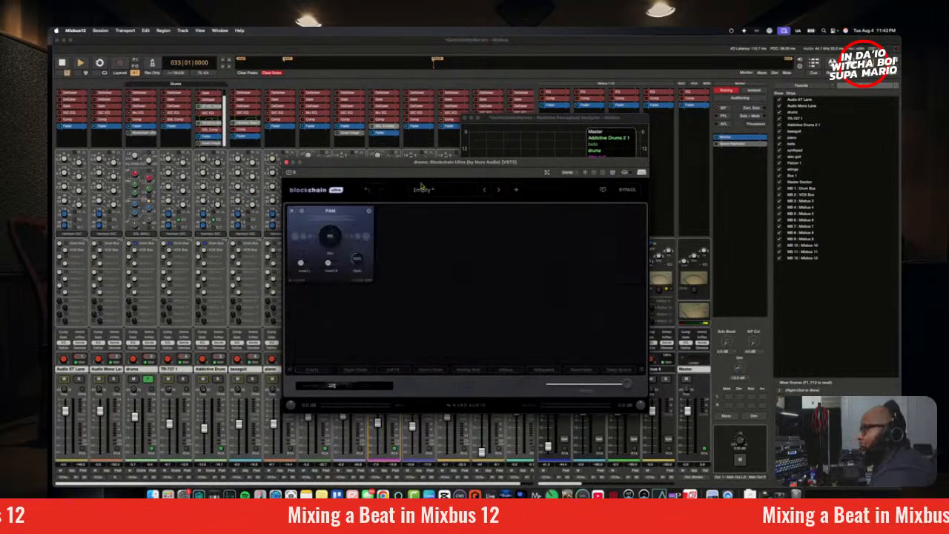
drag(421, 163, 426, 129)
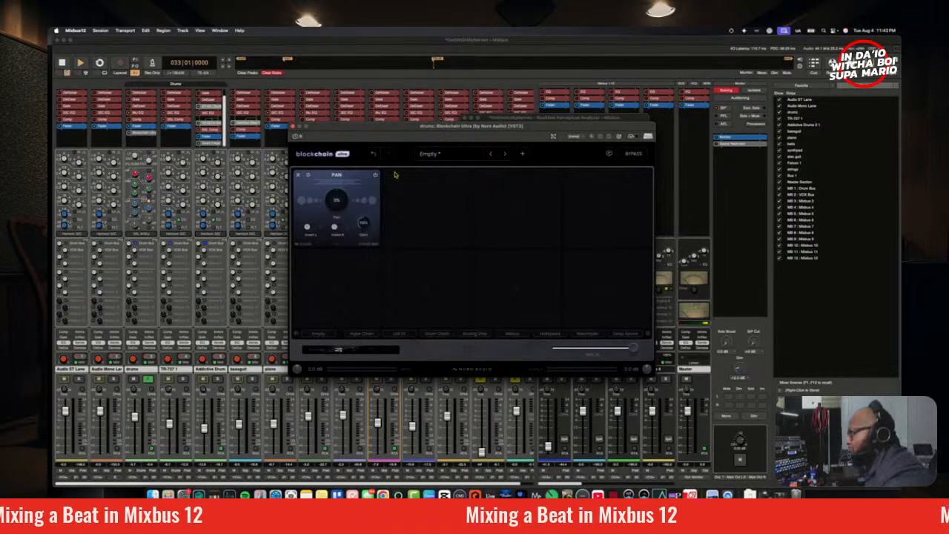
Step: Add a Channel Mixer utility module beside Pan in Blockchain Ultra and audition the drums through it
click(439, 213)
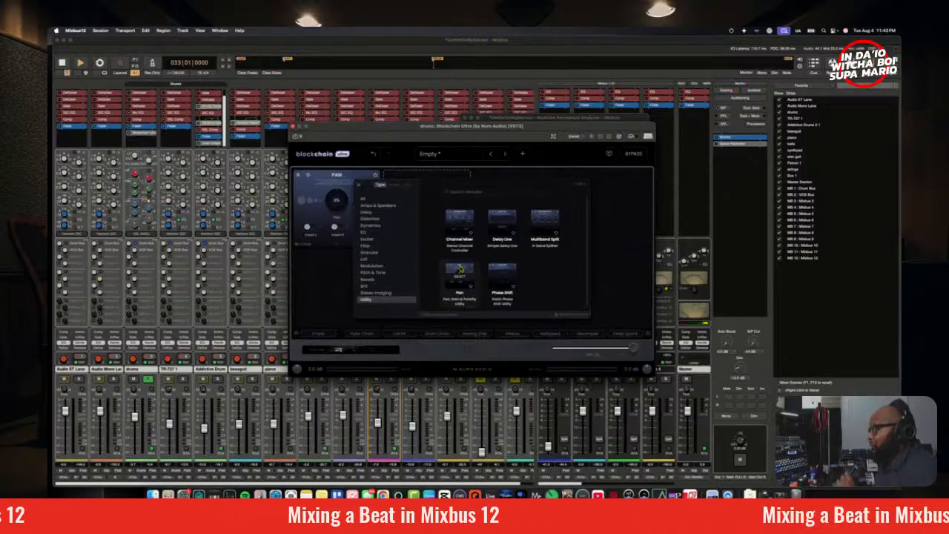
click(459, 239)
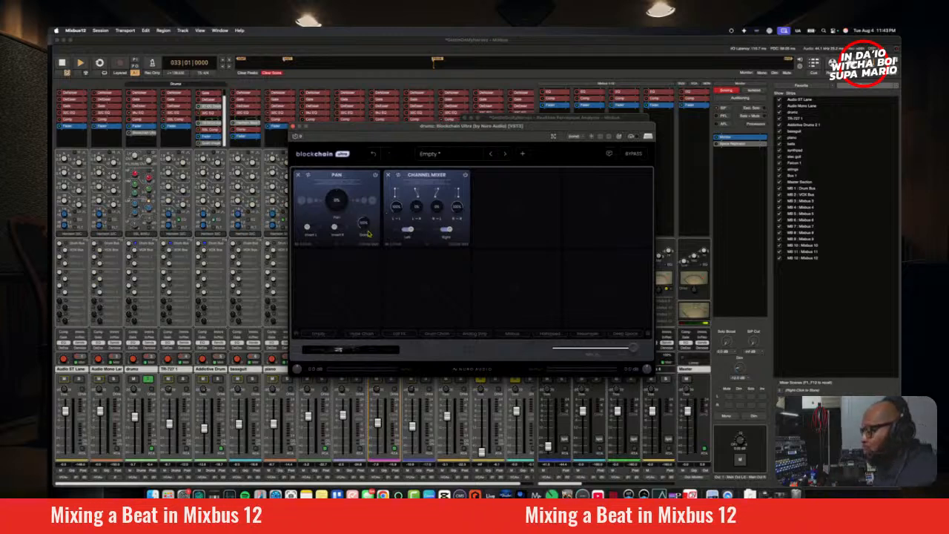
click(133, 361)
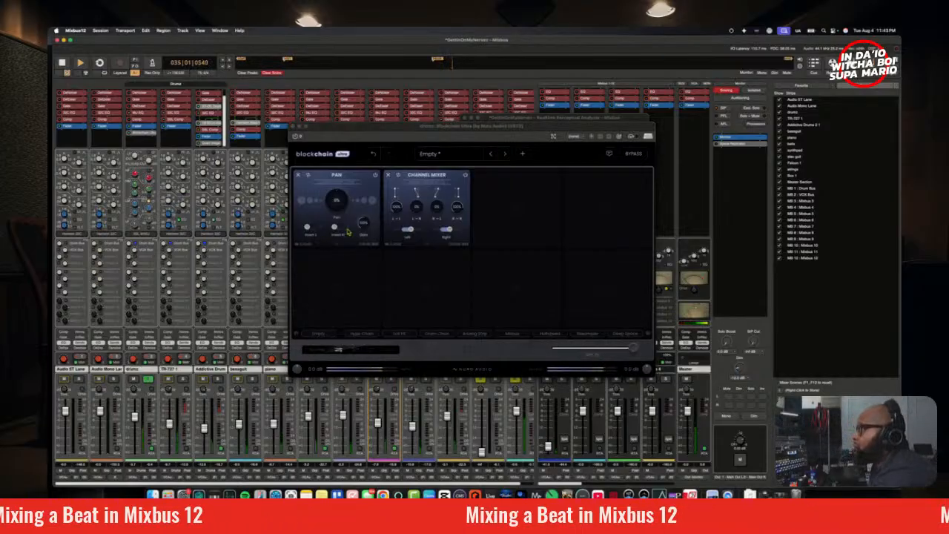
click(419, 220)
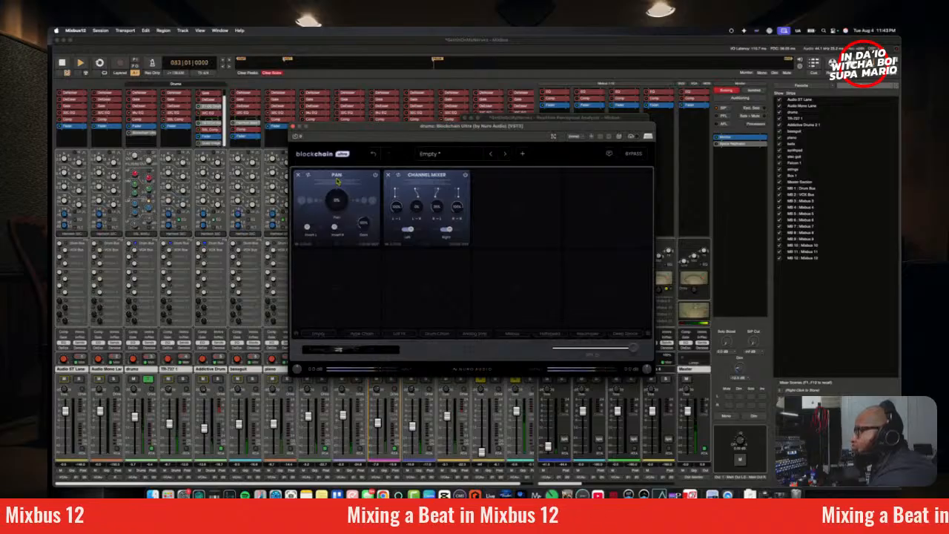
Step: Remove the Pan module, move the Channel Mixer into the first slot, and audition the soloed drums
click(298, 175)
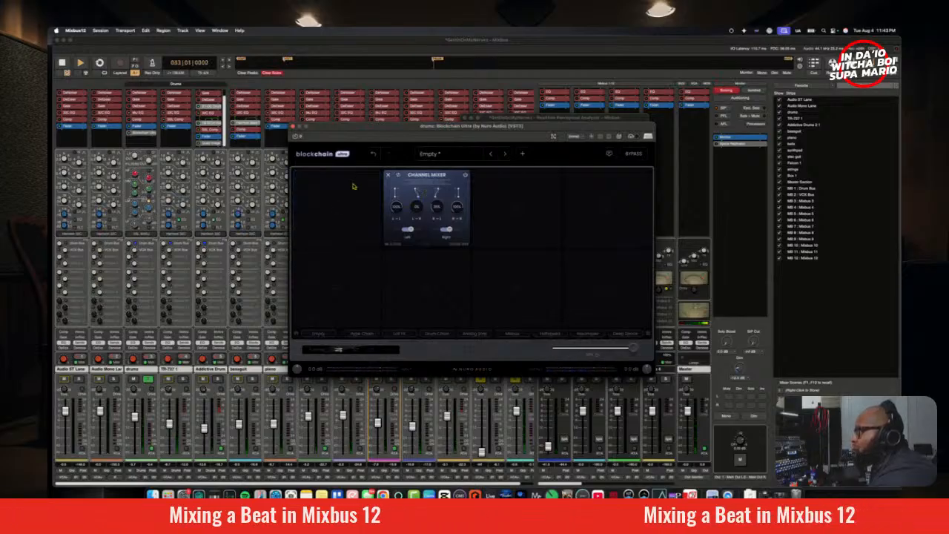
drag(414, 177, 319, 187)
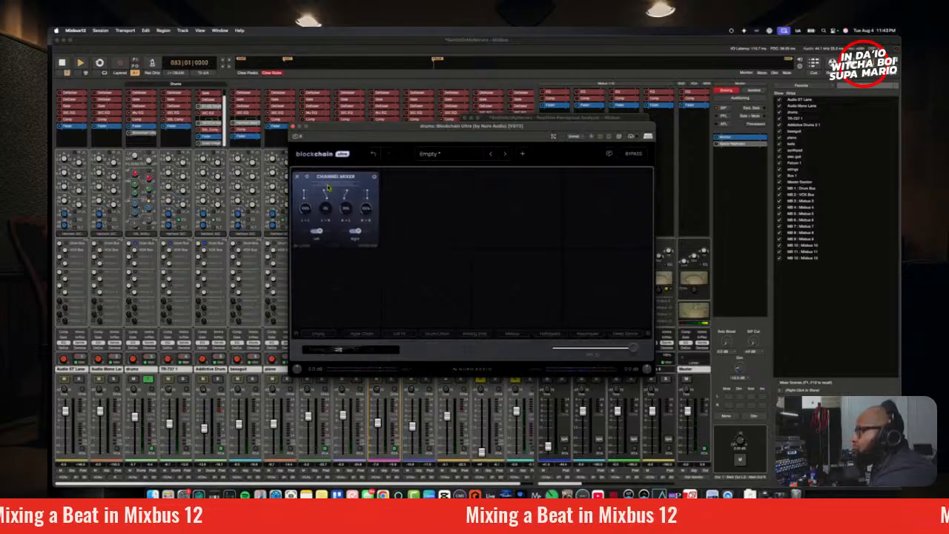
key(space)
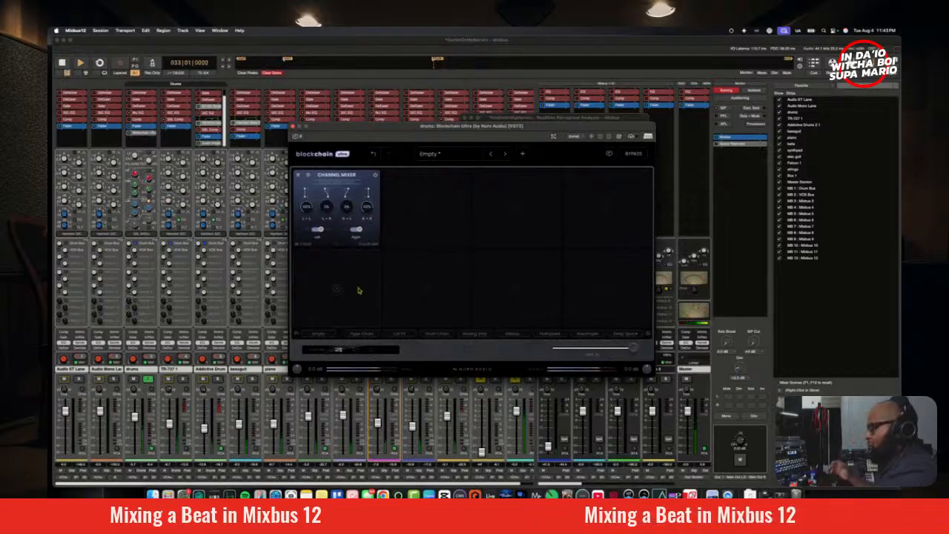
key(space)
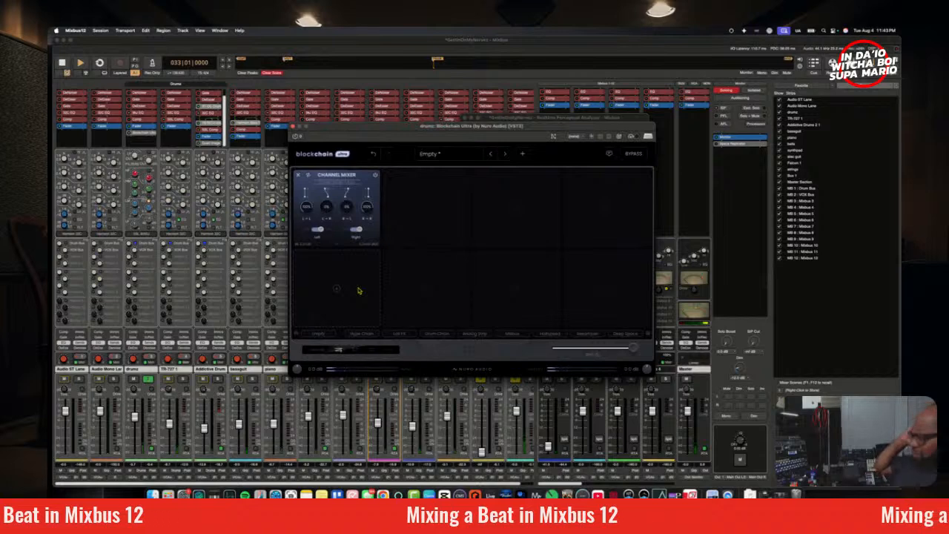
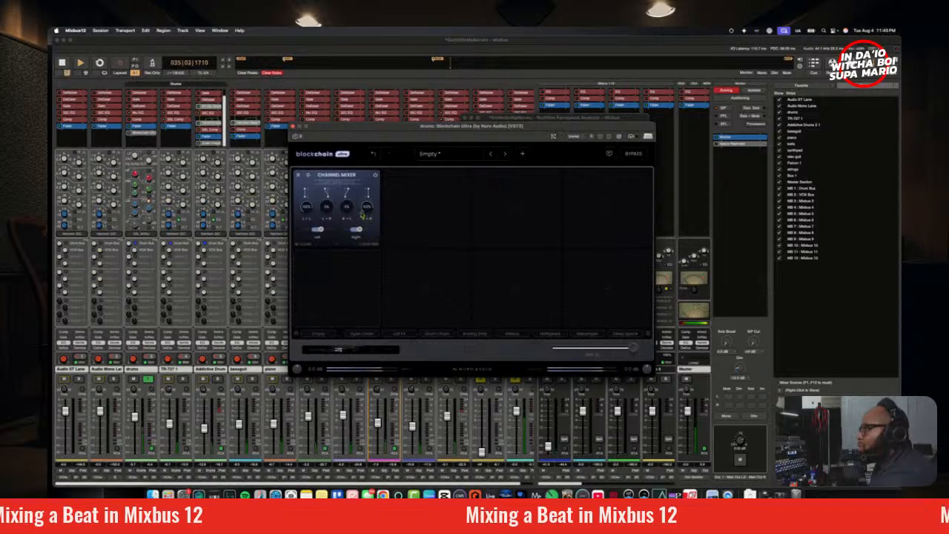
Step: Adjust the cross-channel amounts in the drums' Channel Mixer module and audition the soloed drums
drag(351, 211, 355, 141)
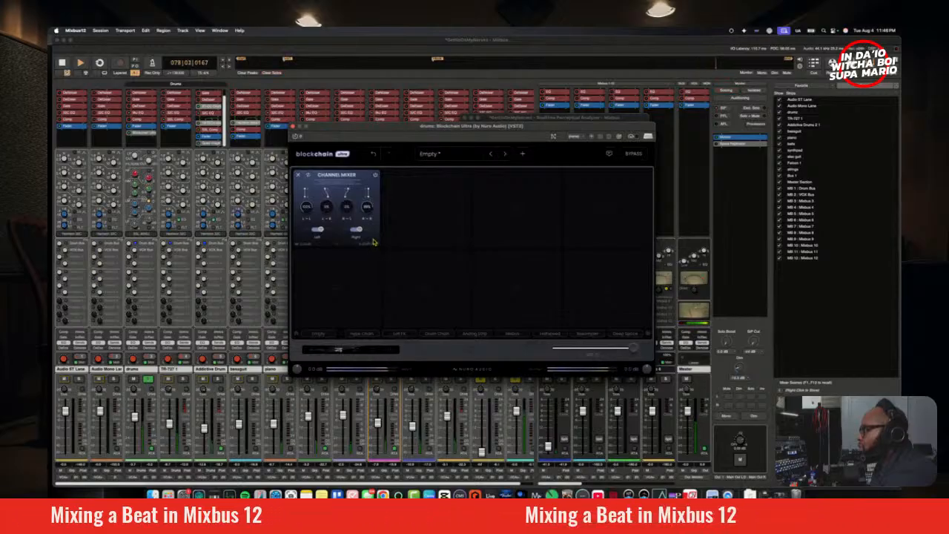
drag(330, 204, 318, 142)
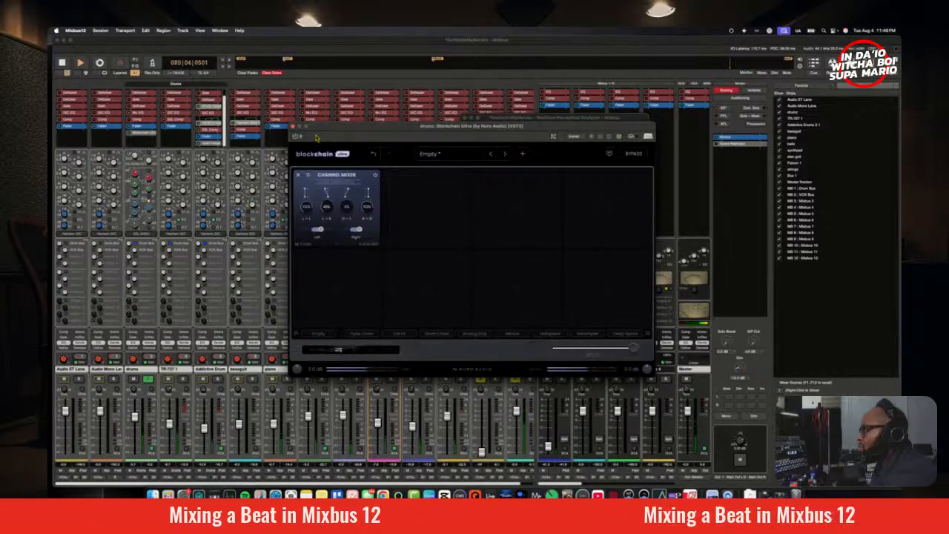
key(space)
key(space)
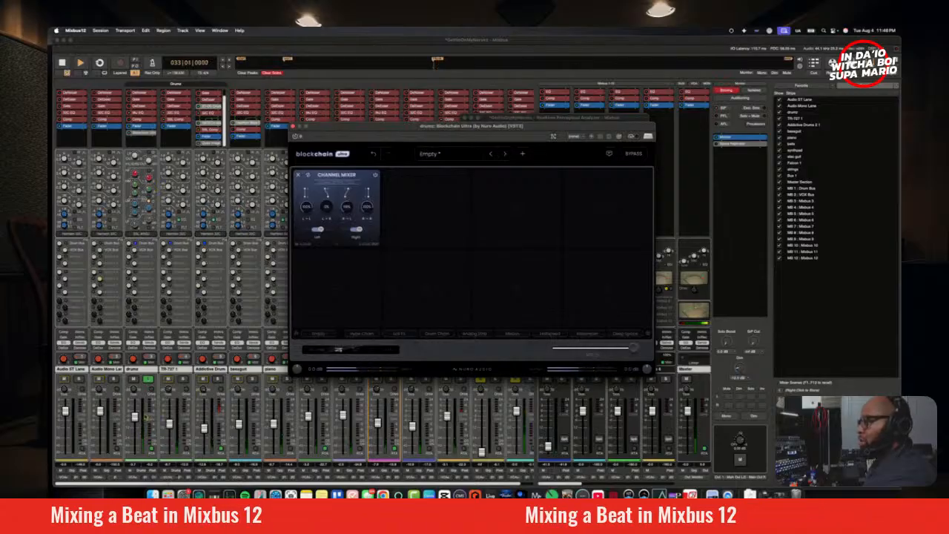
Step: Unsolo the drums track, audition the Channel Mixer in the full mix, and close the Blockchain Ultra window
click(149, 380)
key(space)
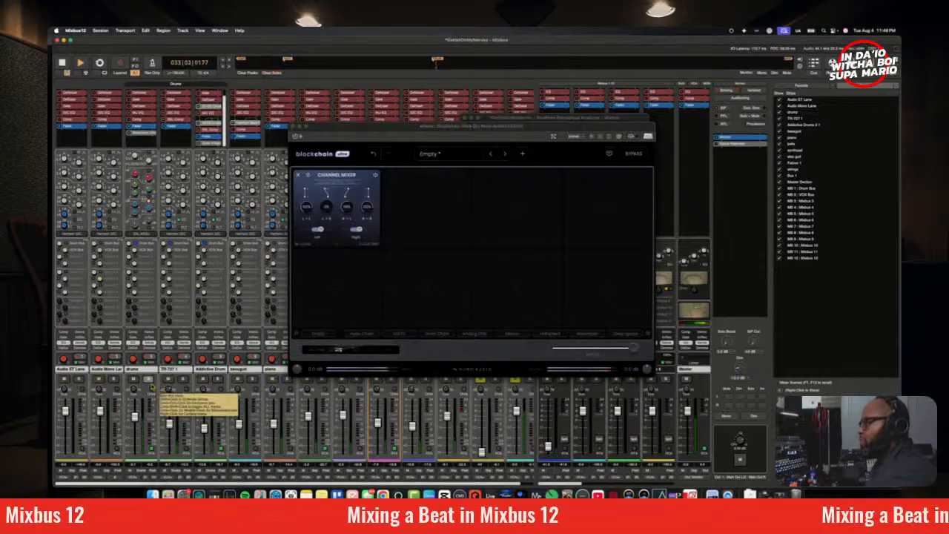
click(343, 211)
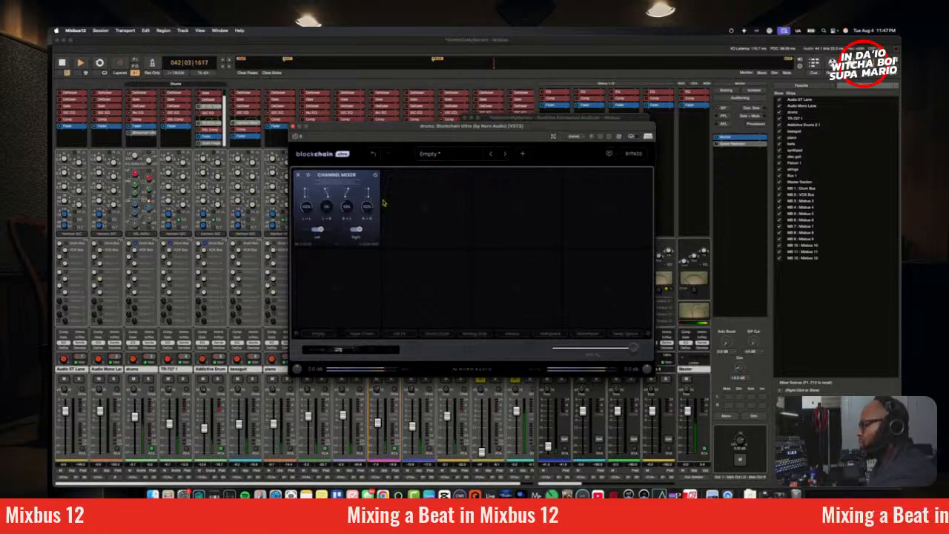
click(294, 127)
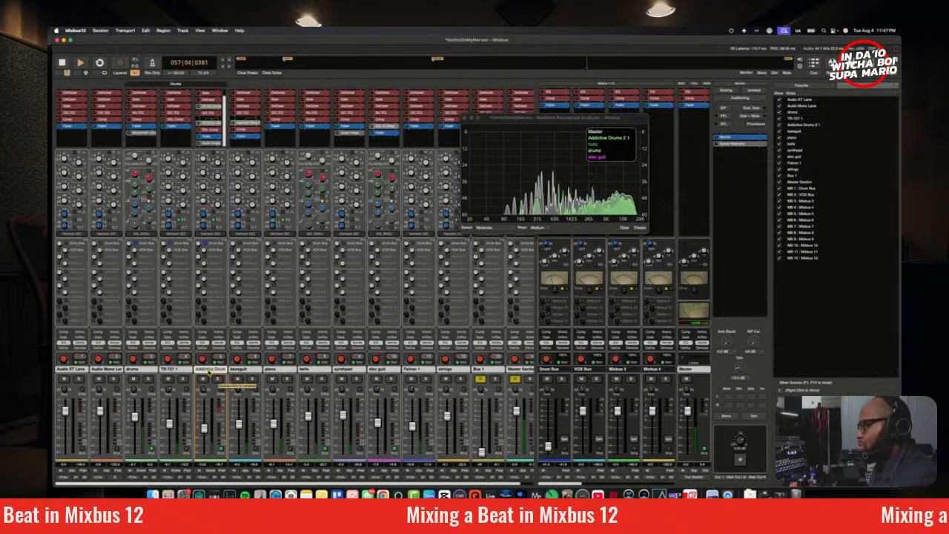
Step: In the Addictive Drums track's Kirchhoff-EQ, lower the mid bell gain to about -1.75 dB and raise the high shelf to about 5.2 dB
double_click(209, 129)
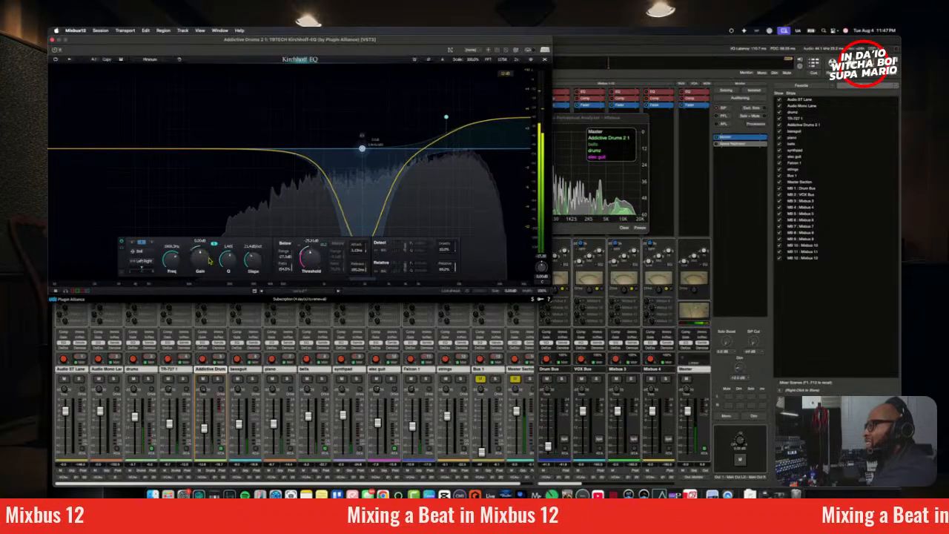
drag(199, 261, 198, 265)
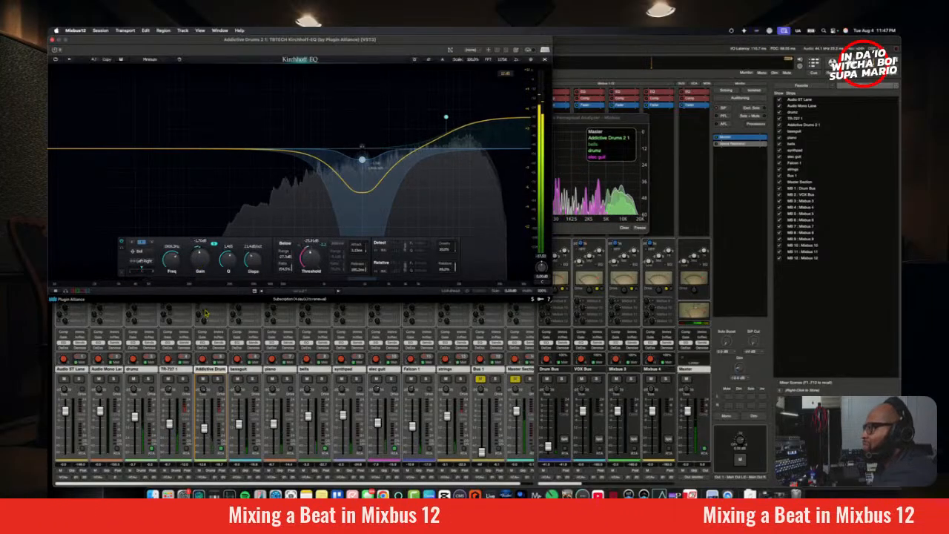
click(446, 117)
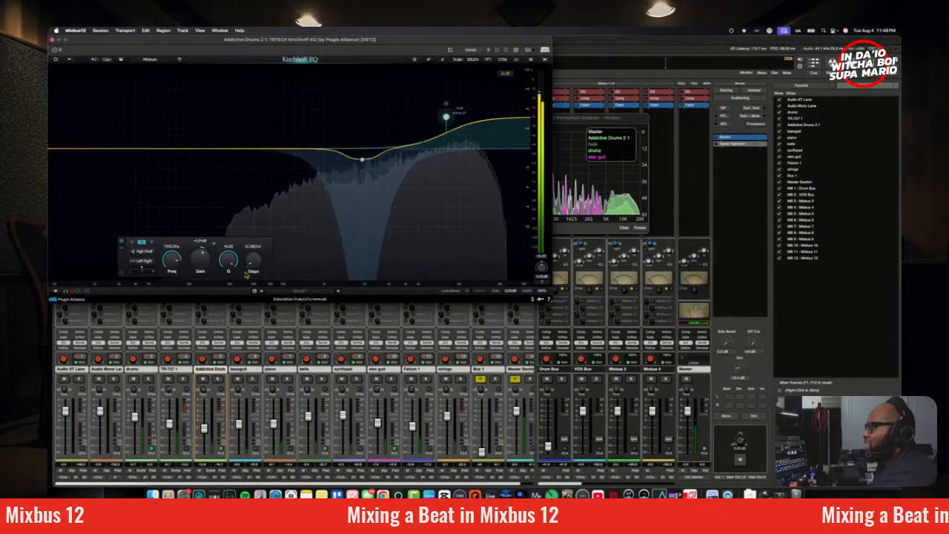
scroll(198, 264, up, 3)
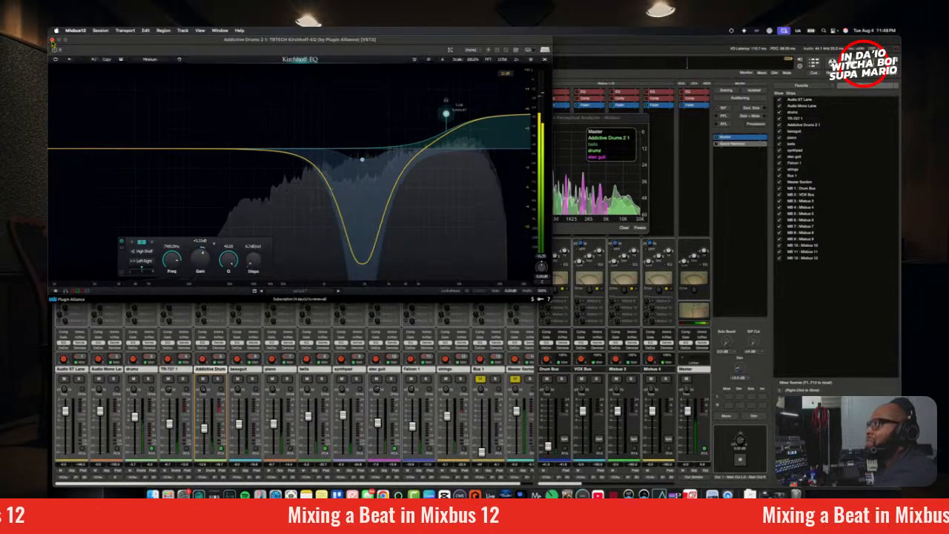
click(52, 39)
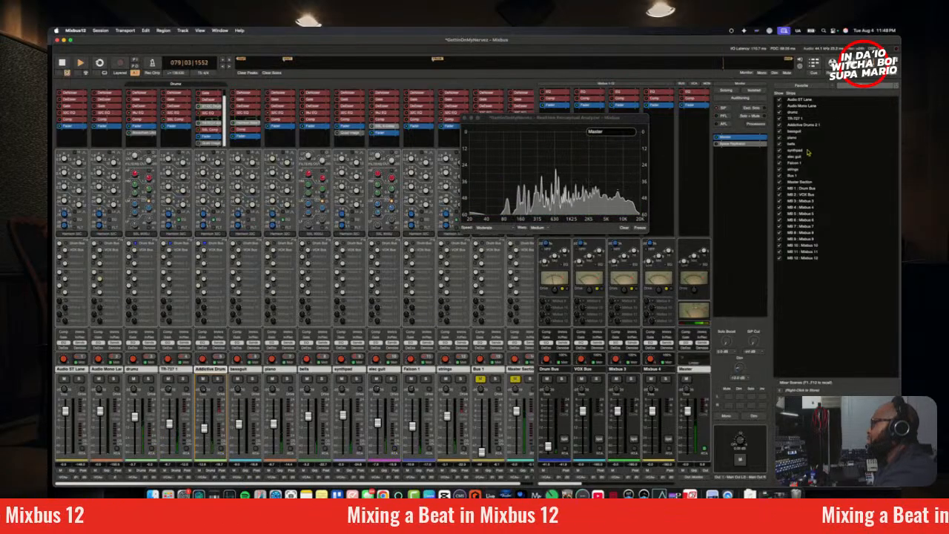
Step: Enable and open Space Replicator on the monitor section, and lower the elec guit fader slightly while auditioning the mix in Watergate club
key(q)
click(717, 145)
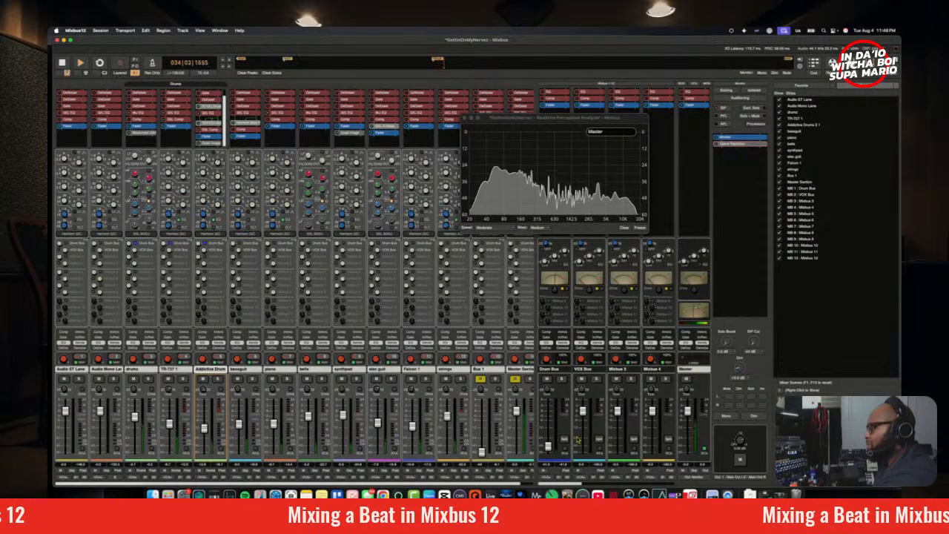
double_click(734, 143)
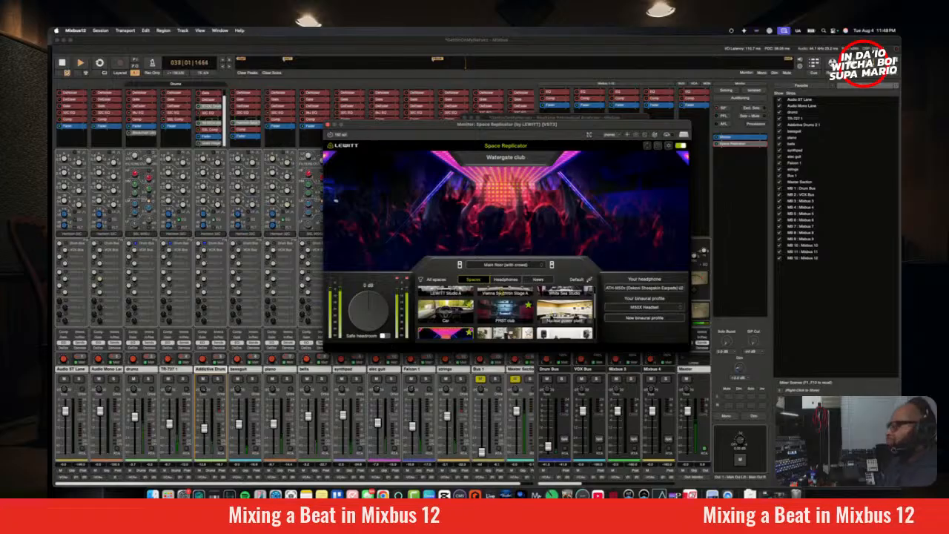
scroll(504, 312, up, 2)
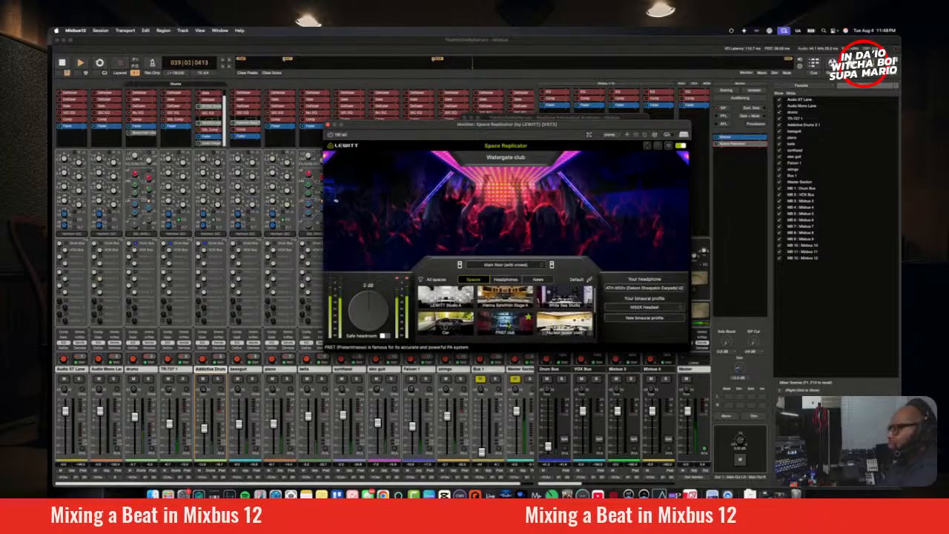
scroll(528, 310, down, 2)
scroll(528, 310, down, 3)
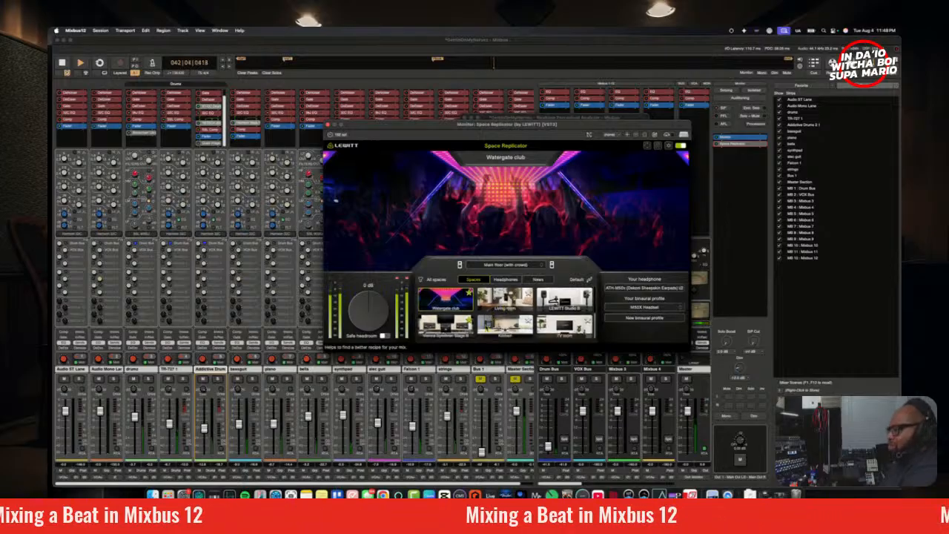
click(391, 429)
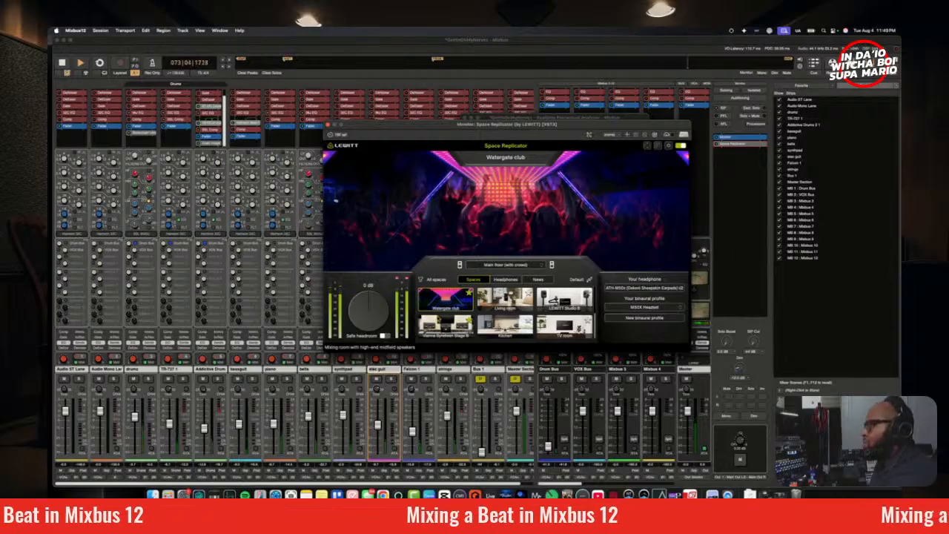
key(space)
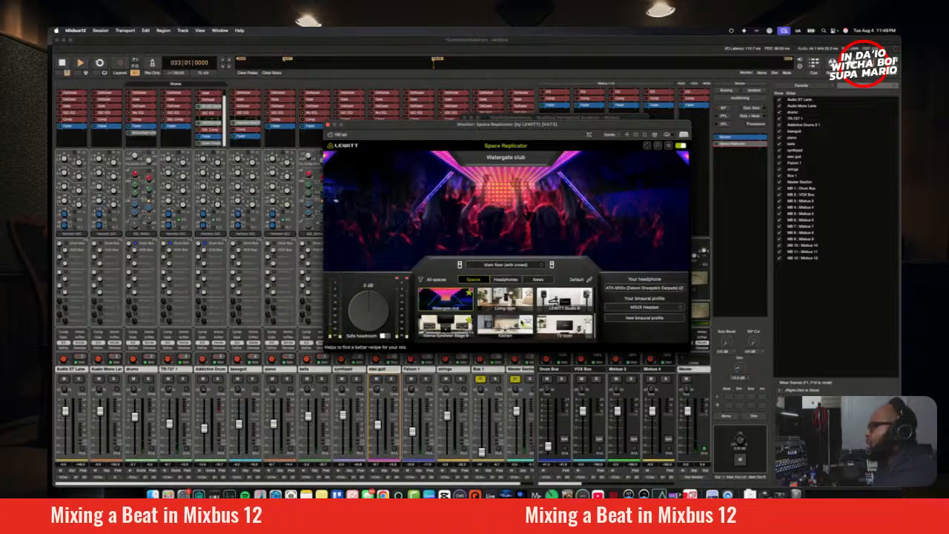
Step: Switch Space Replicator to the Car space with the front passenger seat position and audition the mix
scroll(446, 296, up, 2)
click(445, 295)
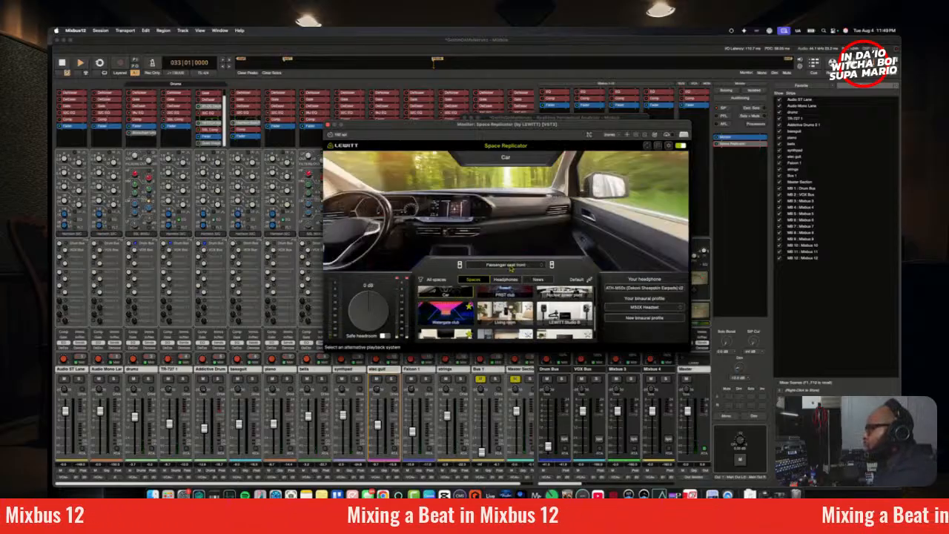
key(space)
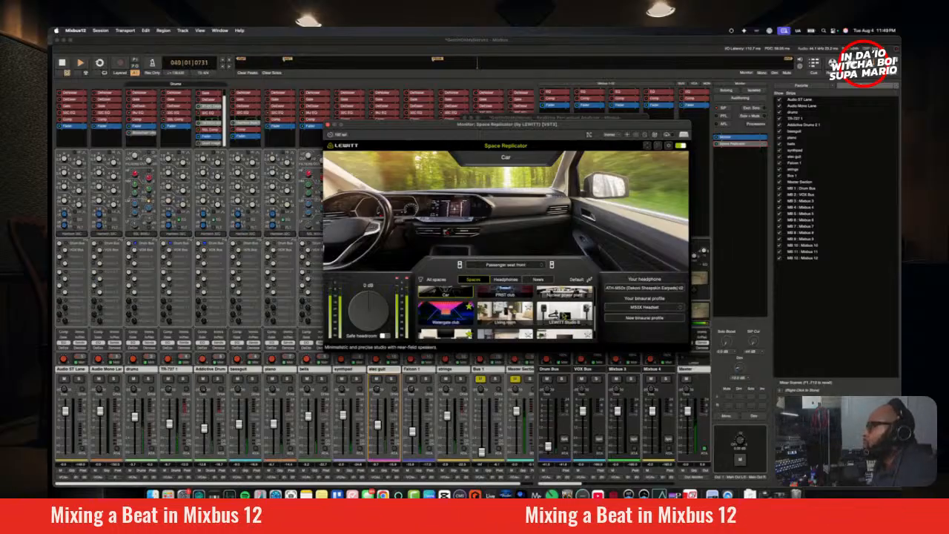
key(space)
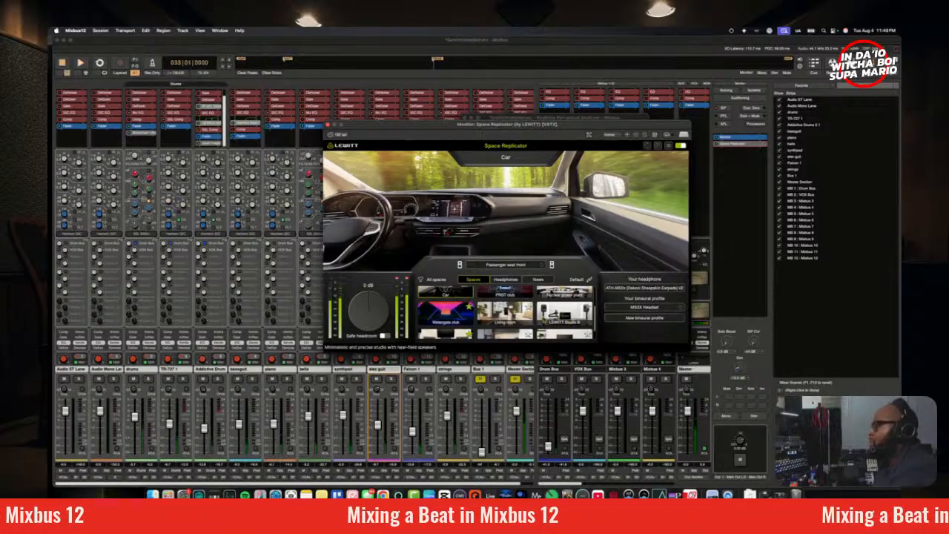
Step: Audition the mix in Space Replicator's LEWITT Studio B and Vienna Synchron Stage B spaces
click(570, 321)
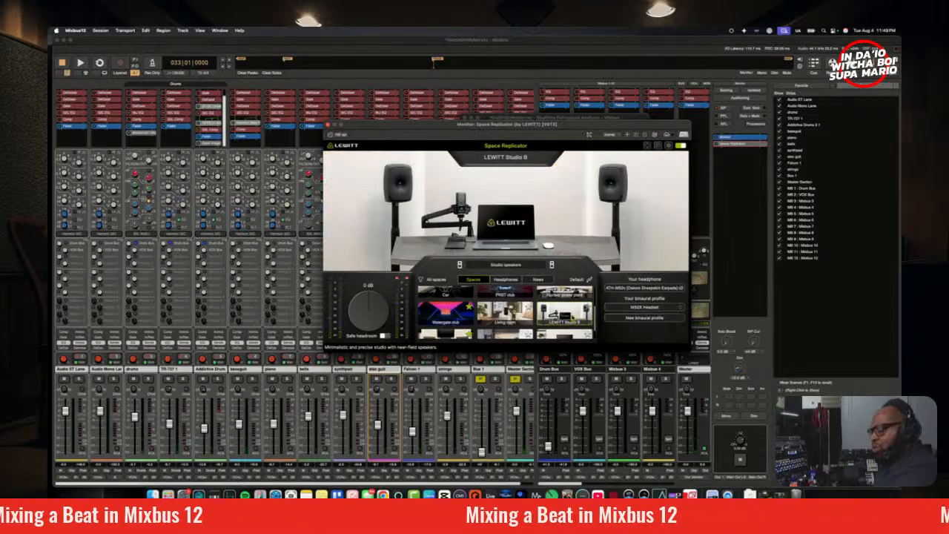
key(space)
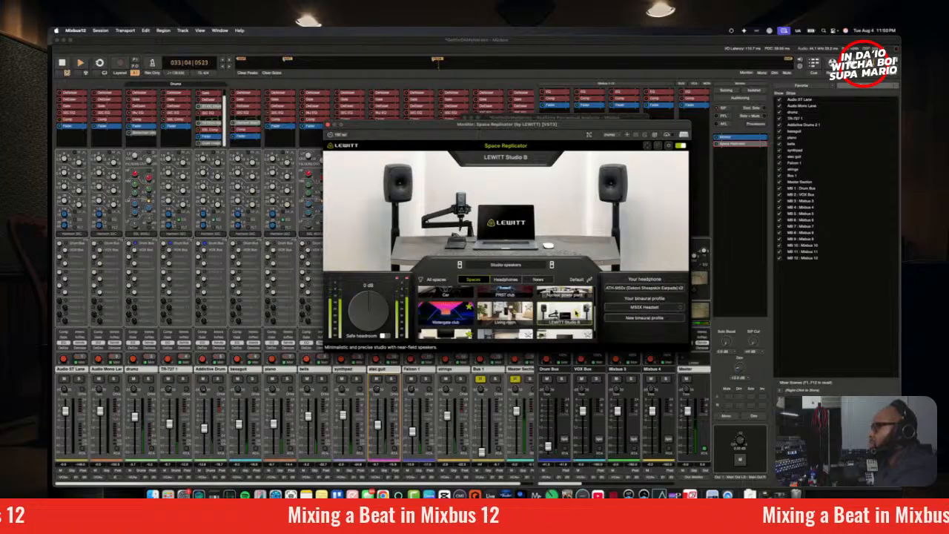
scroll(567, 315, down, 2)
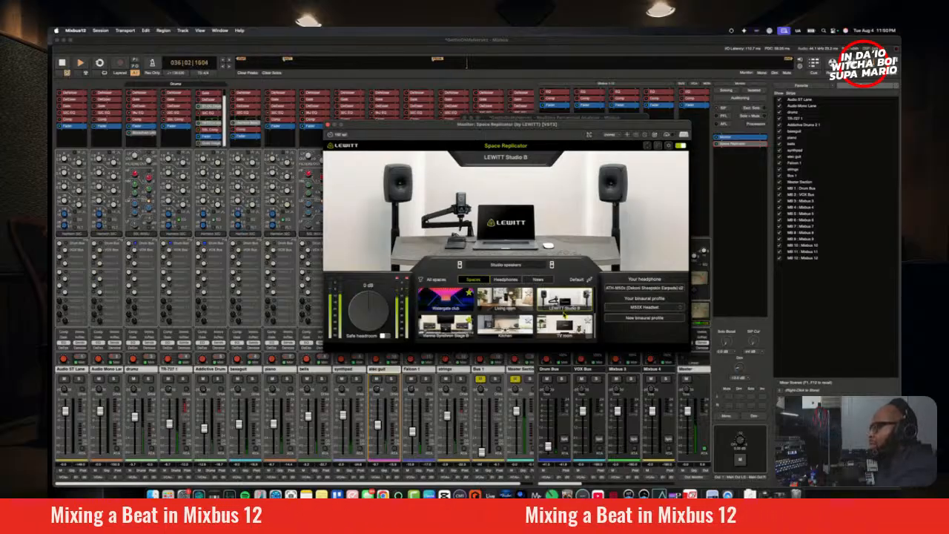
key(space)
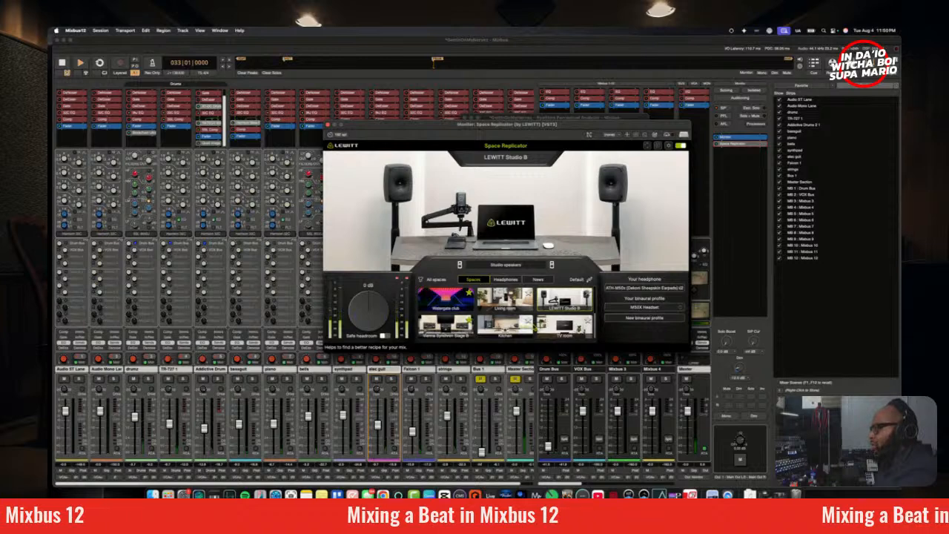
click(466, 331)
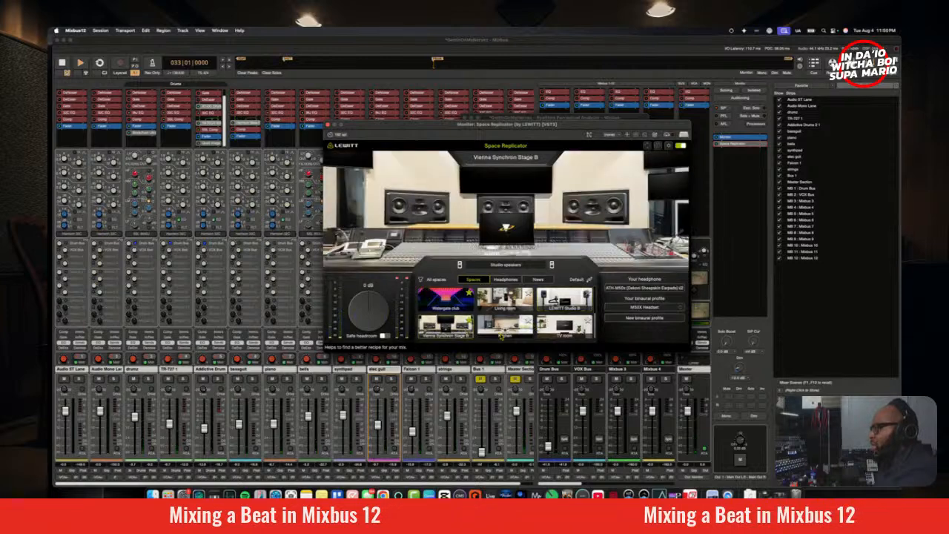
key(space)
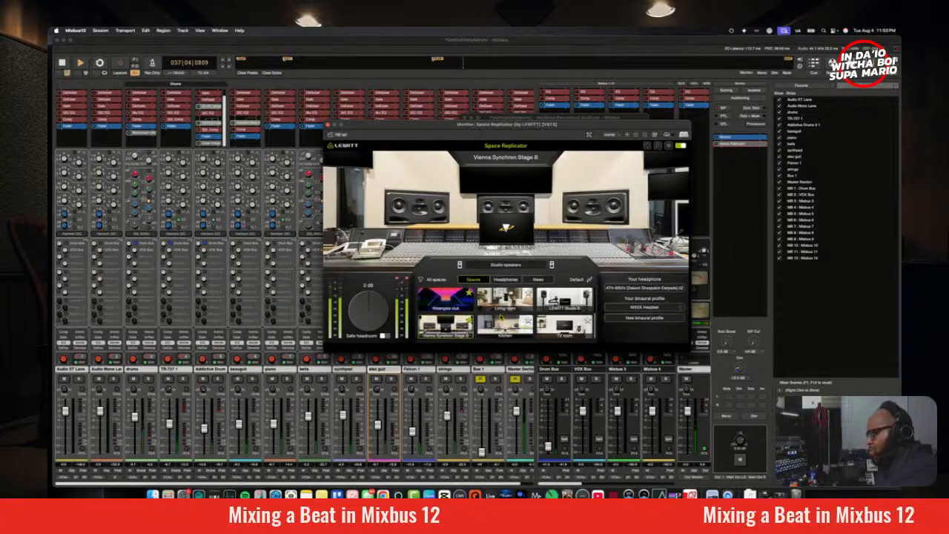
Step: Switch Space Replicator to White Sea Studio and audition the mix, checking the bassguit level
scroll(501, 311, down, 3)
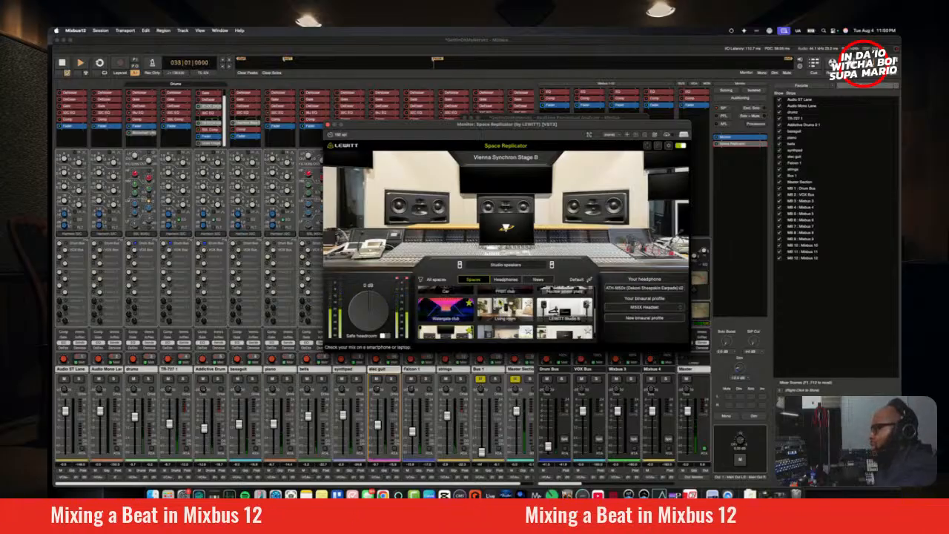
click(556, 308)
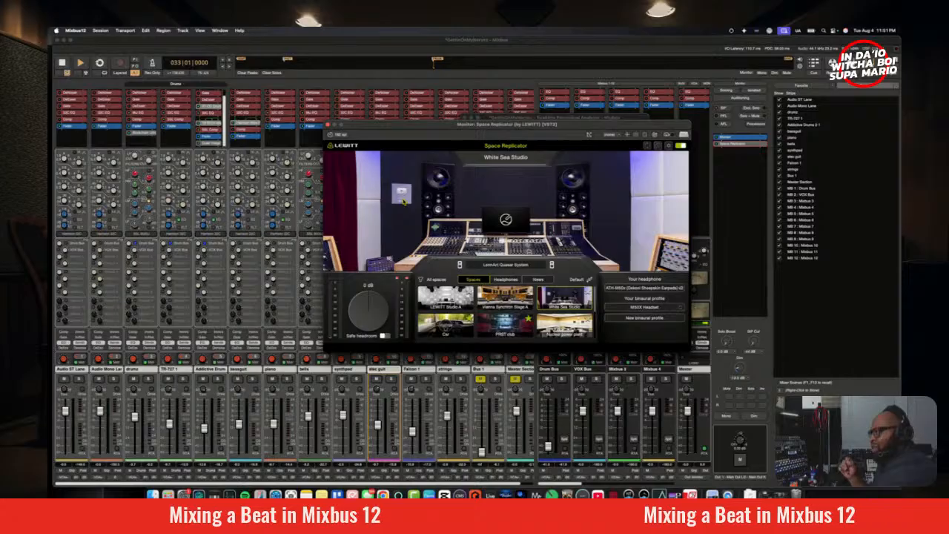
key(space)
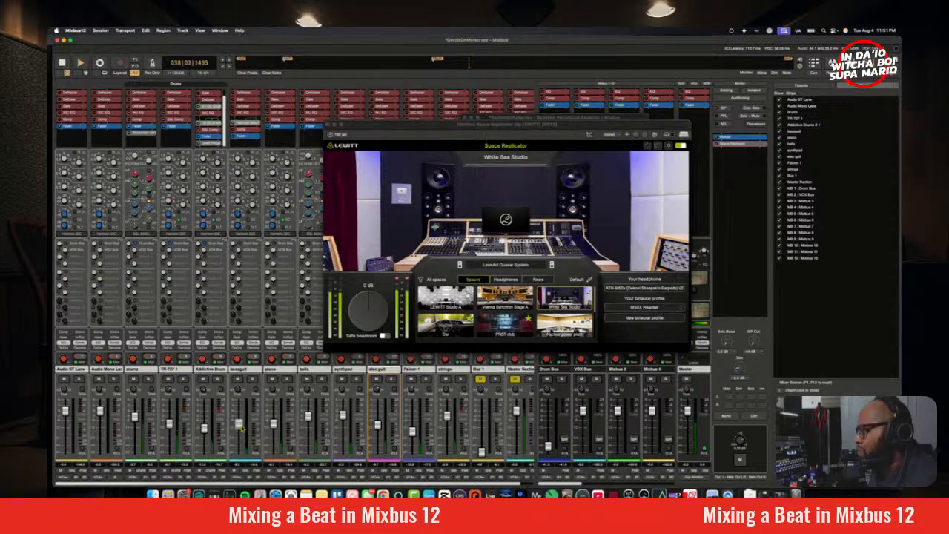
click(240, 425)
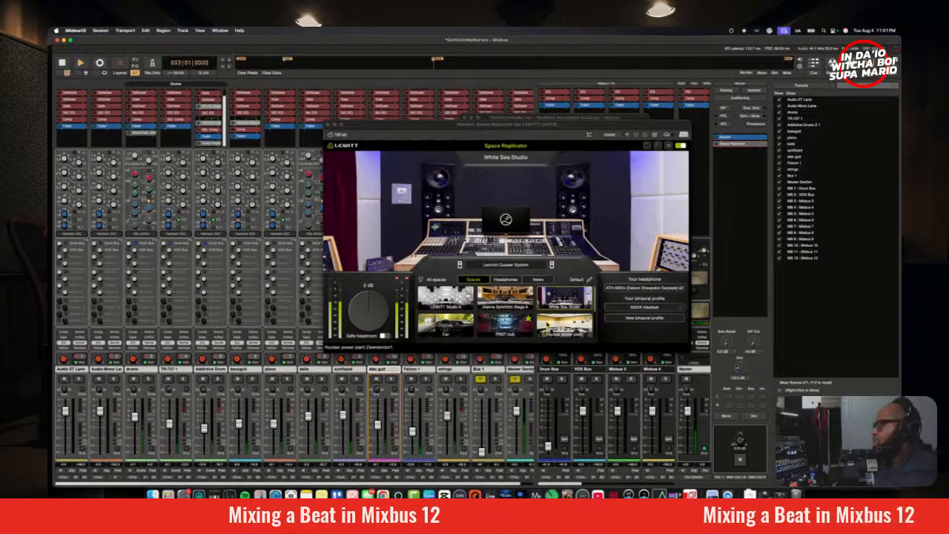
Step: Switch Space Replicator to the Kitchen space with Bluetooth speaker 2 and audition the mix
scroll(564, 327, down, 2)
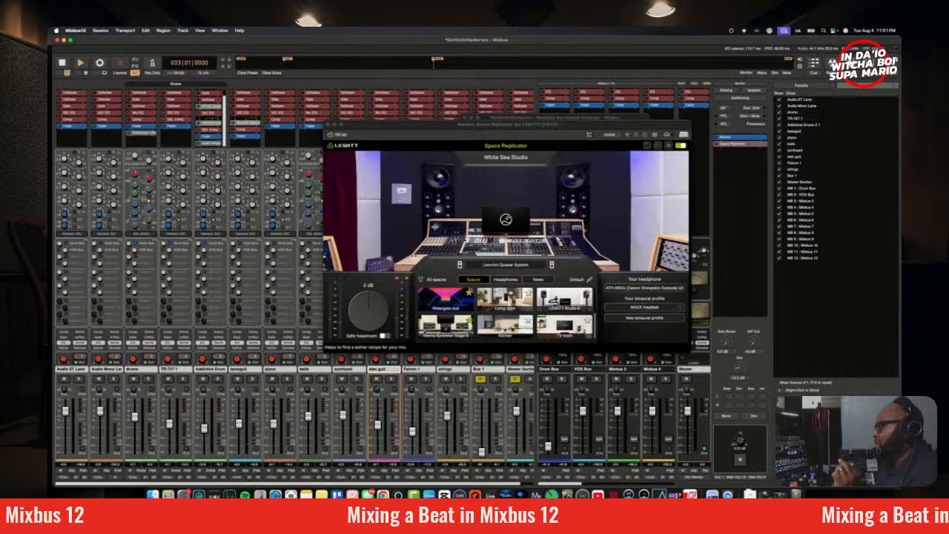
click(505, 324)
click(512, 266)
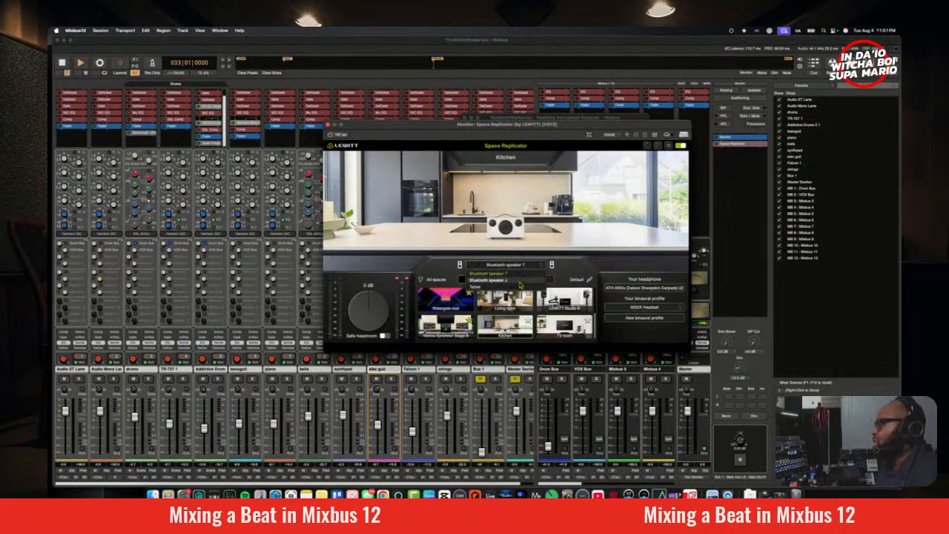
click(520, 285)
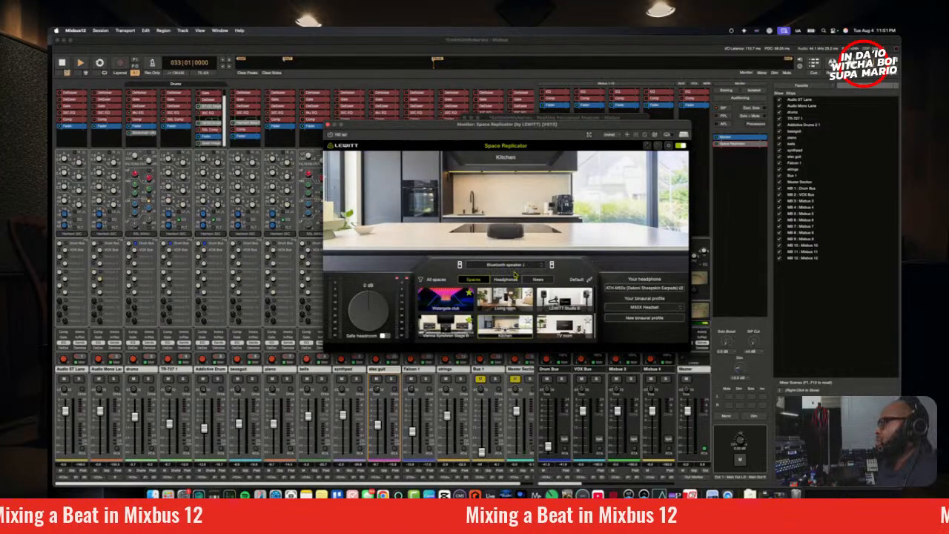
key(space)
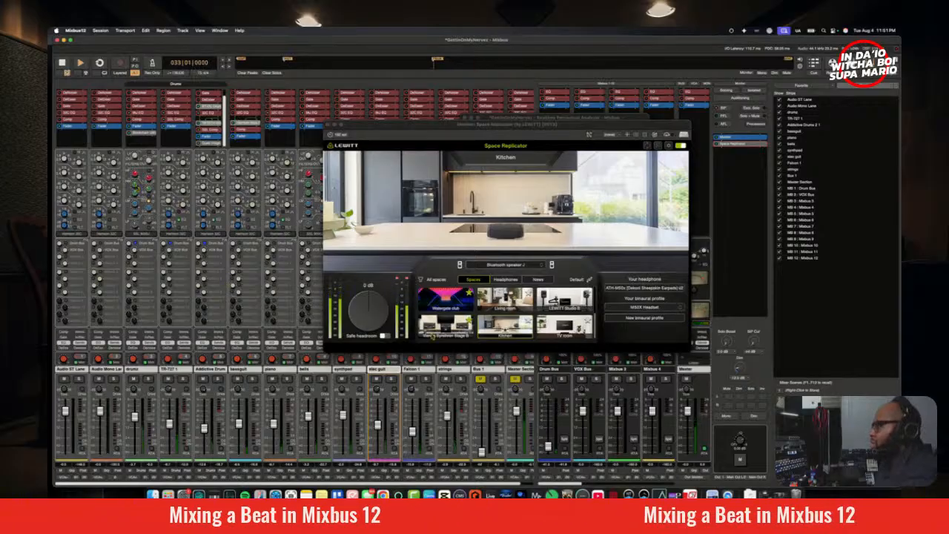
Step: Switch Space Replicator to the Living room space with Smartphone S24 playback and audition the mix
click(502, 297)
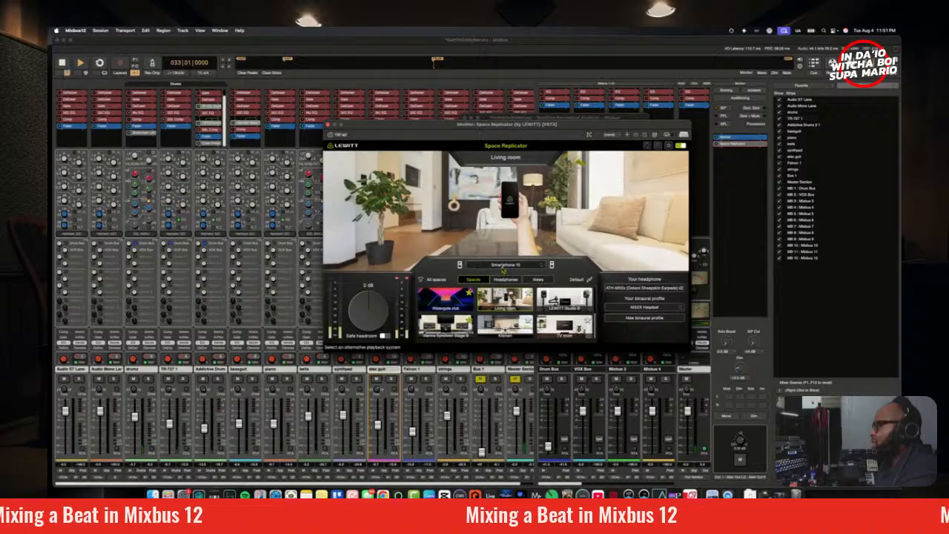
click(504, 266)
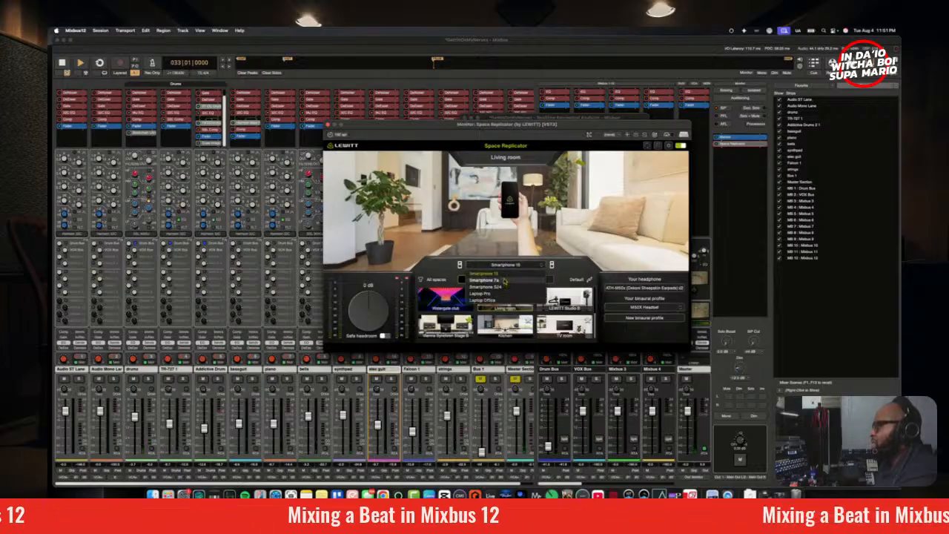
click(503, 287)
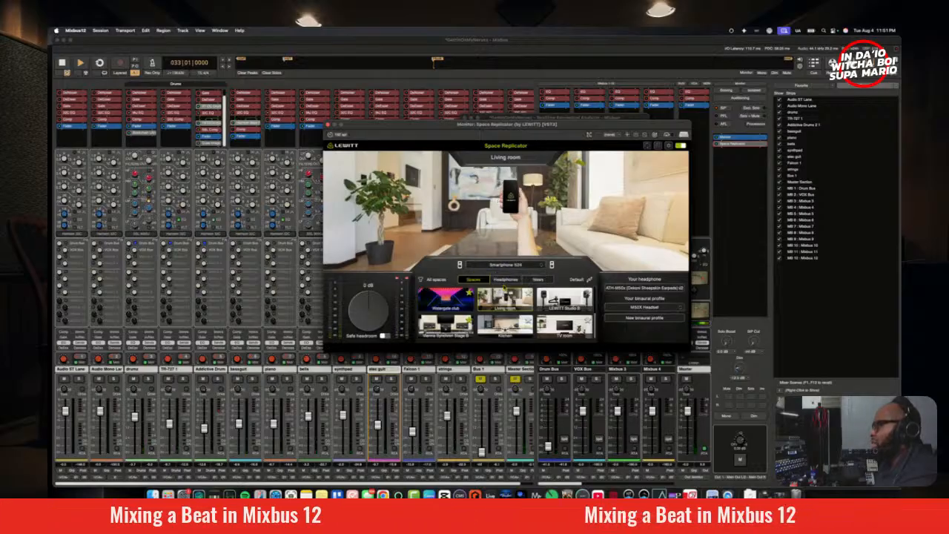
click(502, 265)
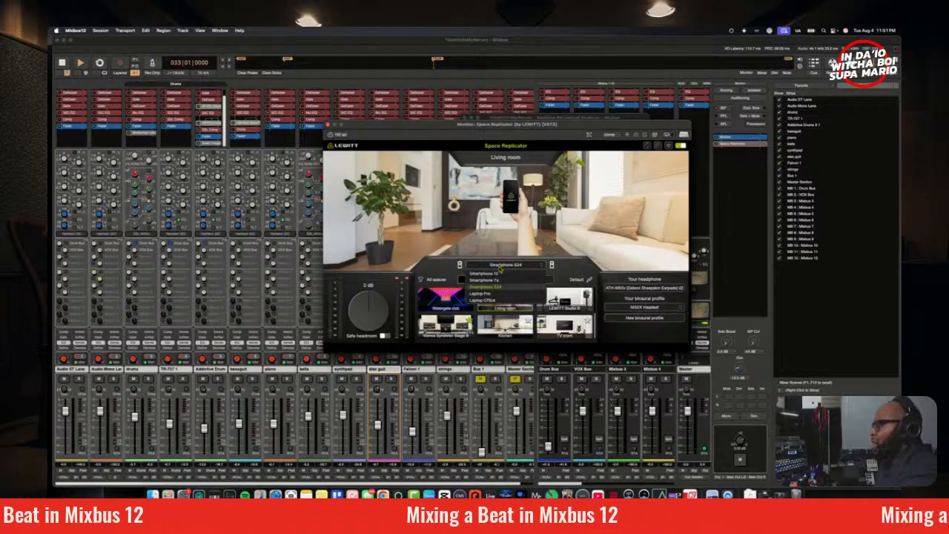
click(503, 287)
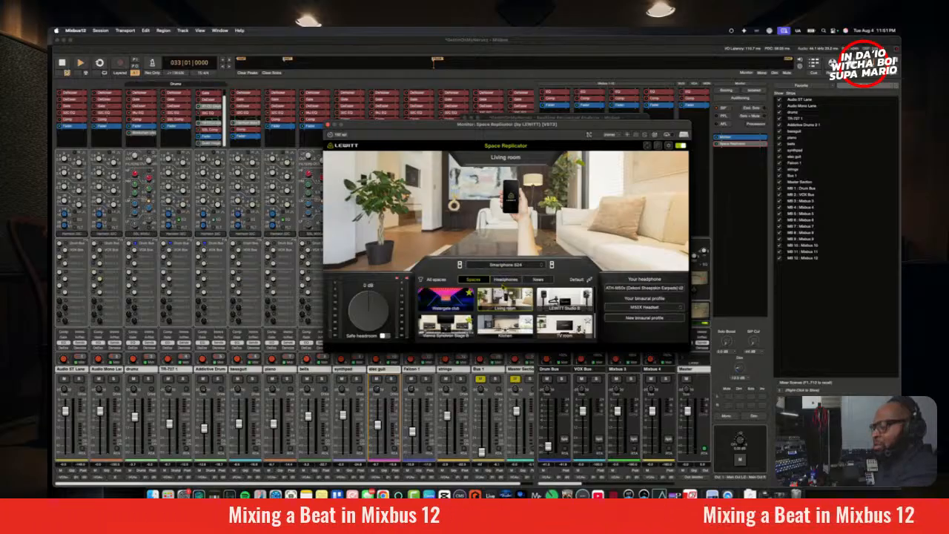
key(space)
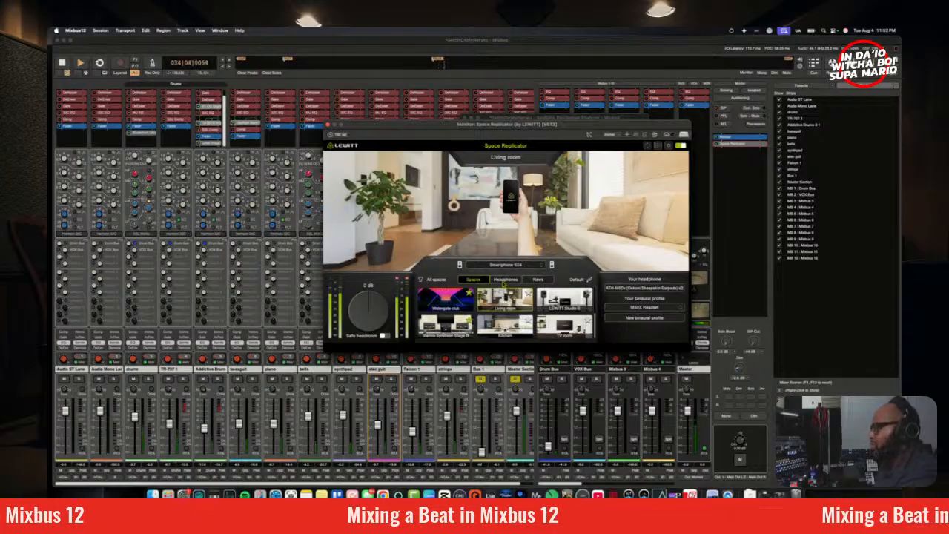
key(space)
Step: Change the Living room playback system to Smartphone 15 and audition the mix
click(505, 264)
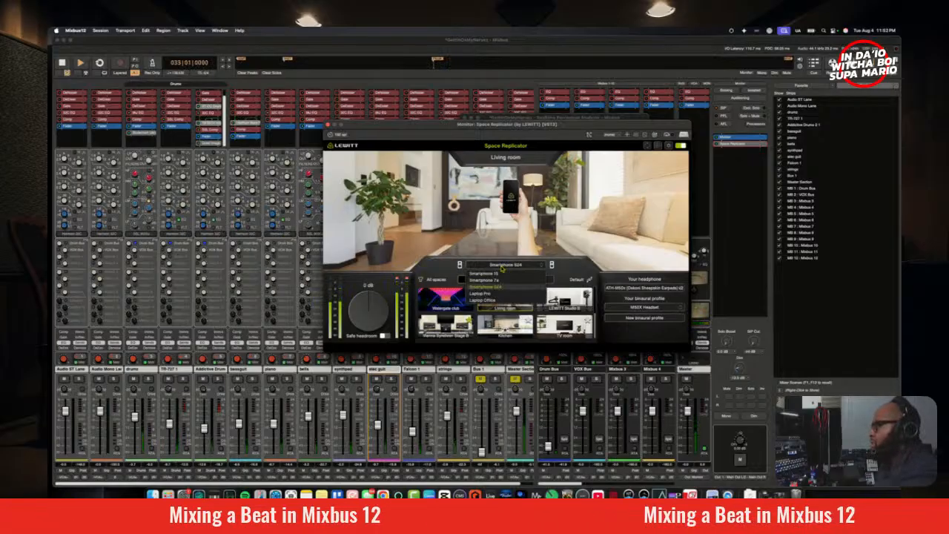
click(504, 277)
key(space)
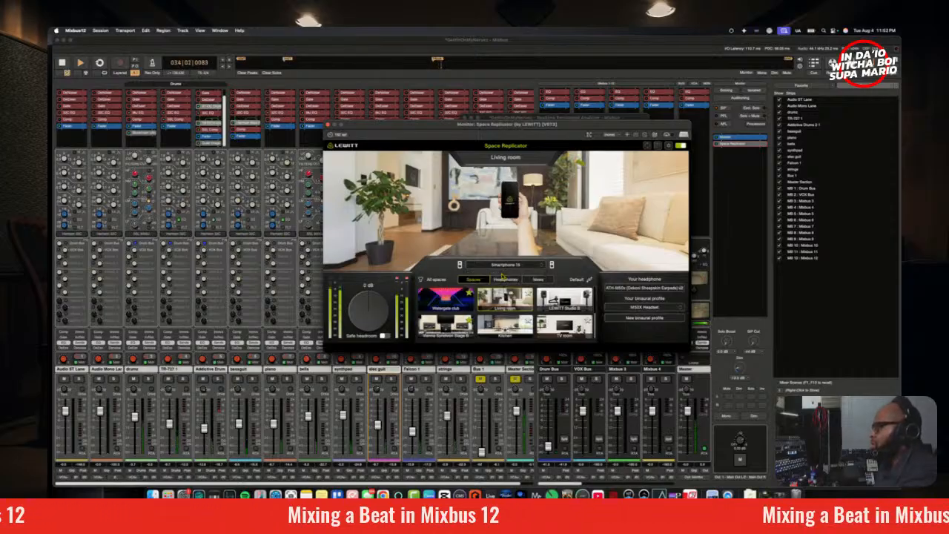
key(space)
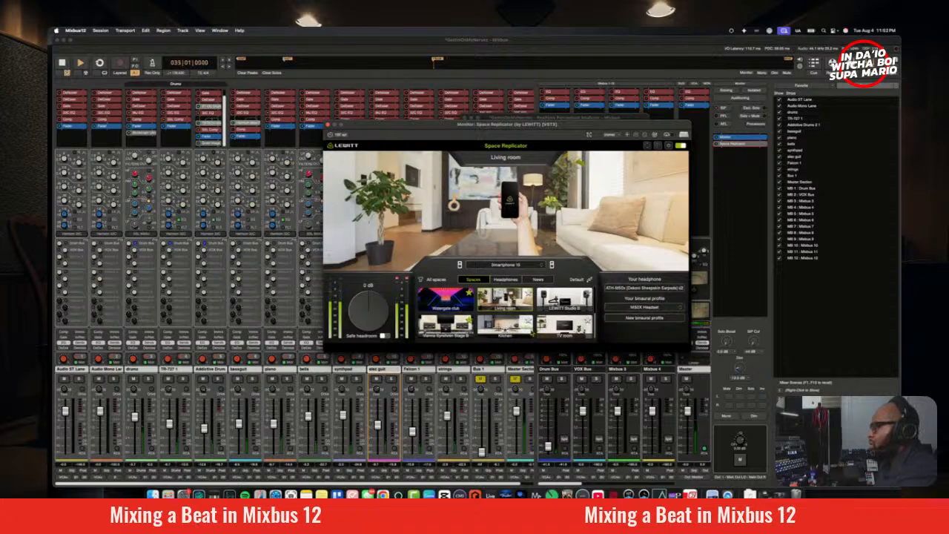
Step: Switch Space Replicator to the Nuclear power plant control room and audition the mix
click(565, 325)
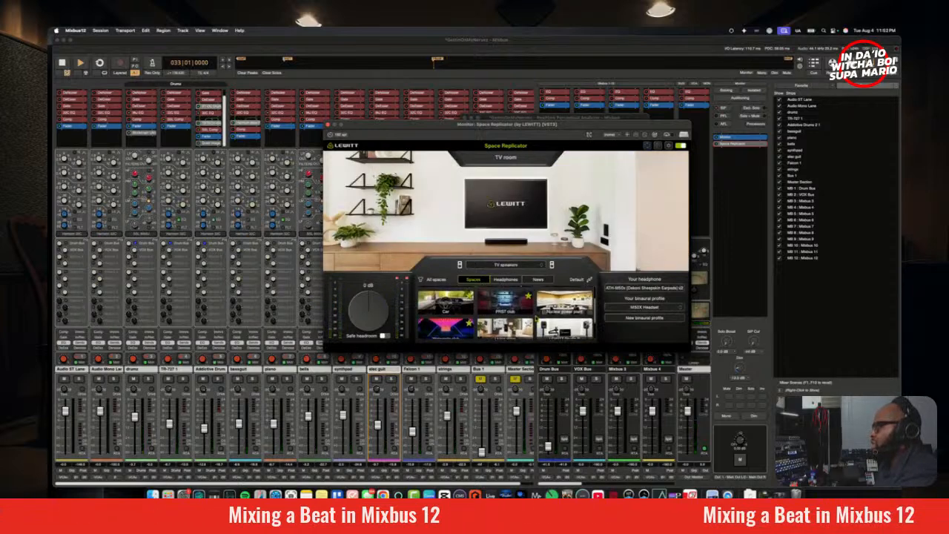
click(561, 312)
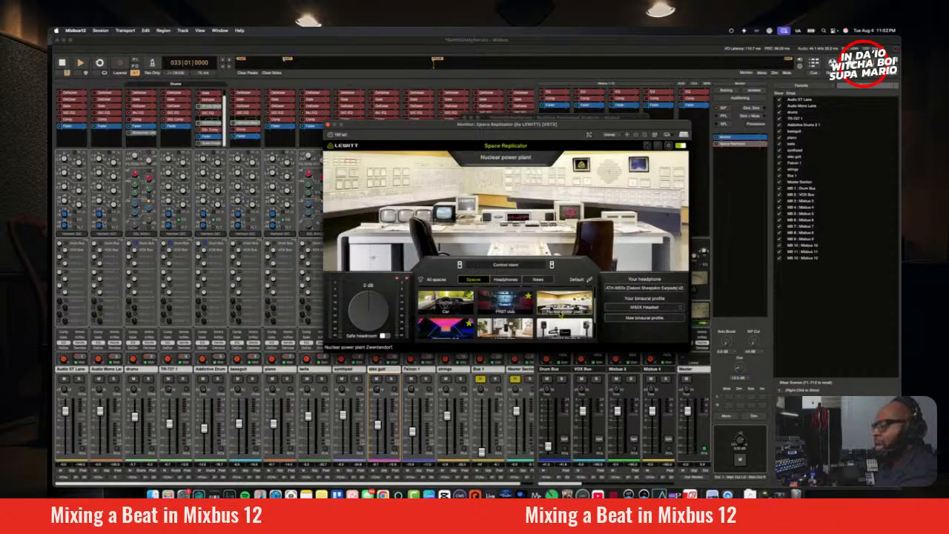
key(space)
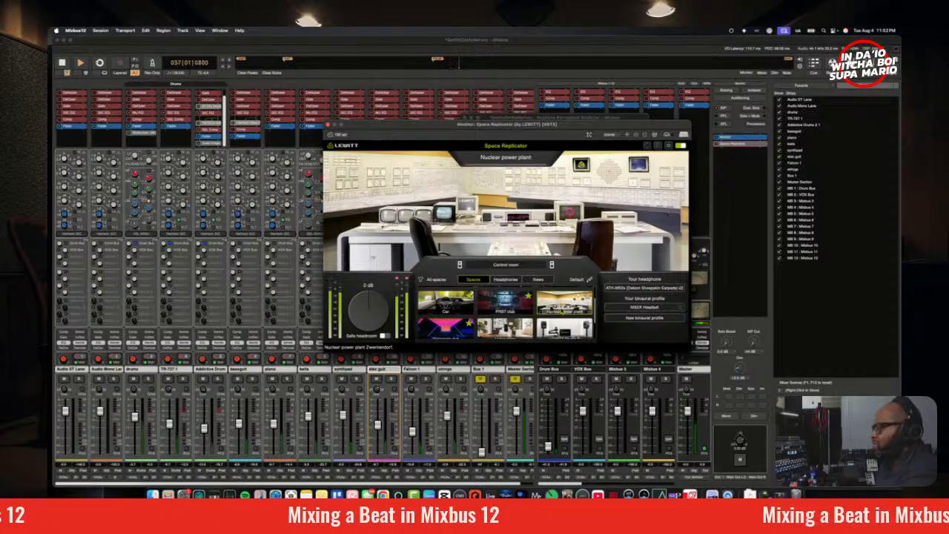
Step: Switch Space Replicator to the PRST club with the DJ booth (with crowd) position and audition the mix
scroll(561, 313, up, 2)
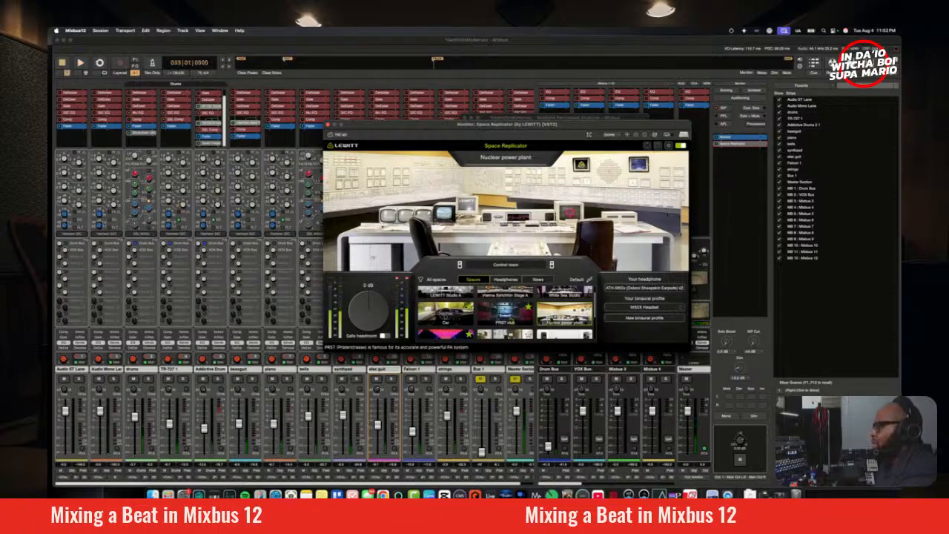
click(511, 319)
click(497, 266)
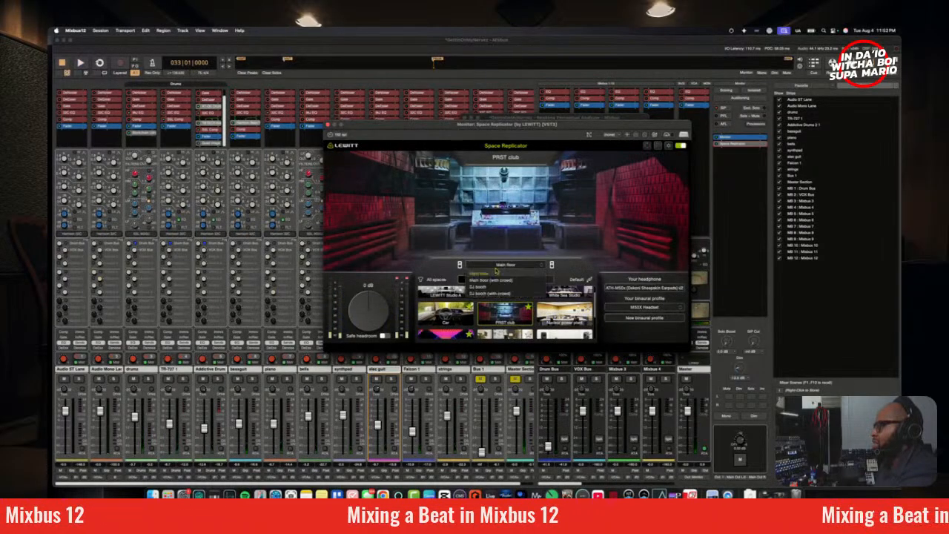
click(501, 294)
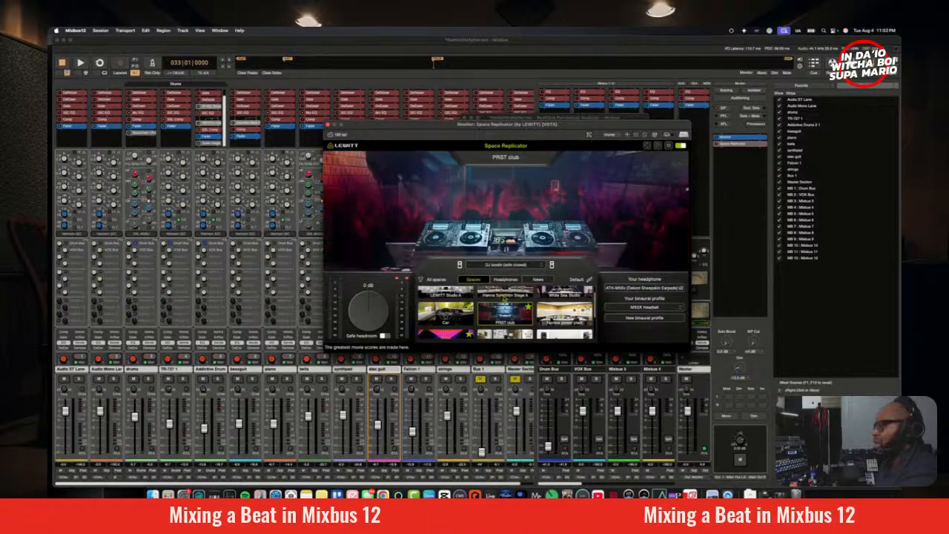
key(space)
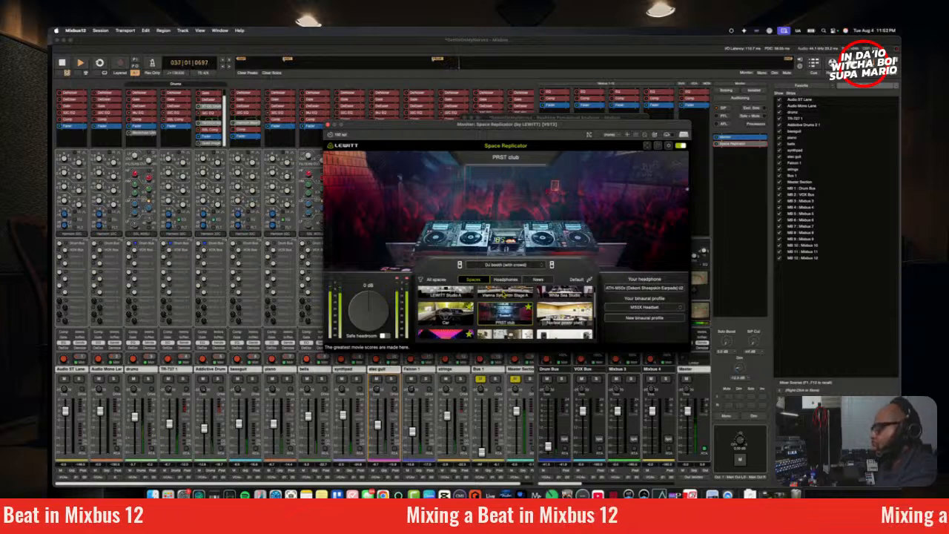
key(space)
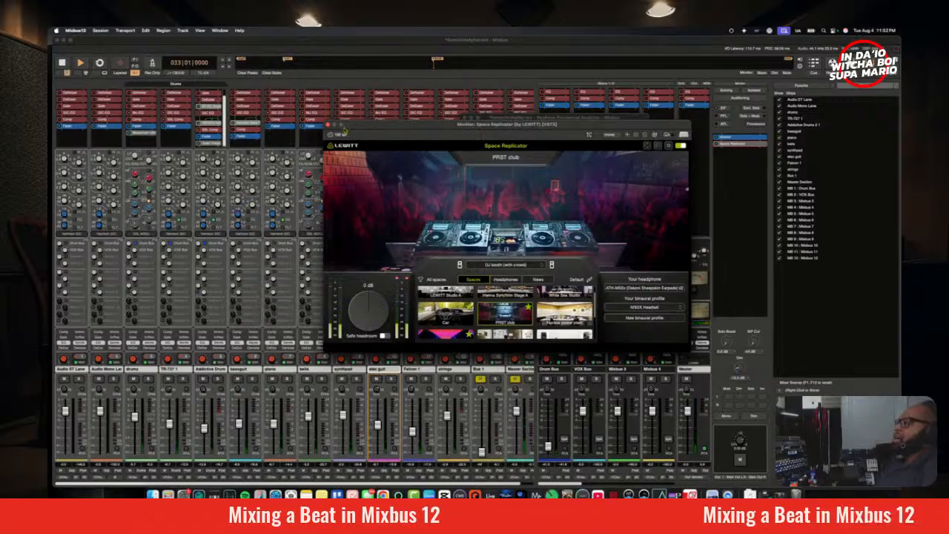
Step: Close the Space Replicator and spectrum analyzer windows and audition the mix from bar 33
click(327, 125)
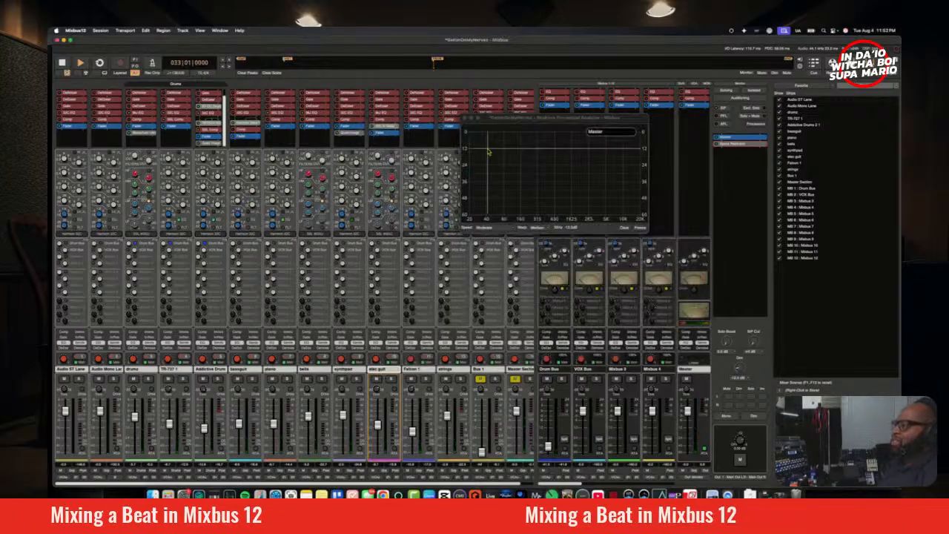
click(465, 118)
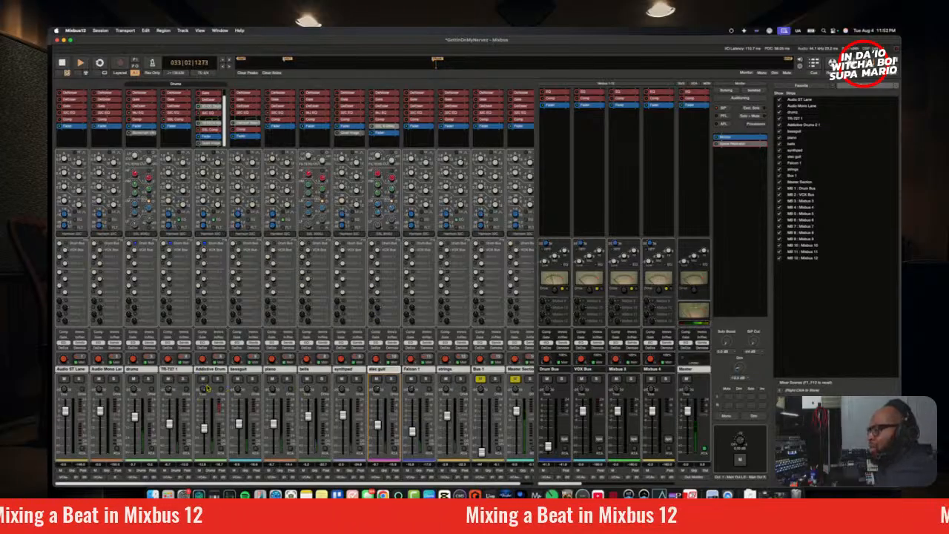
key(space)
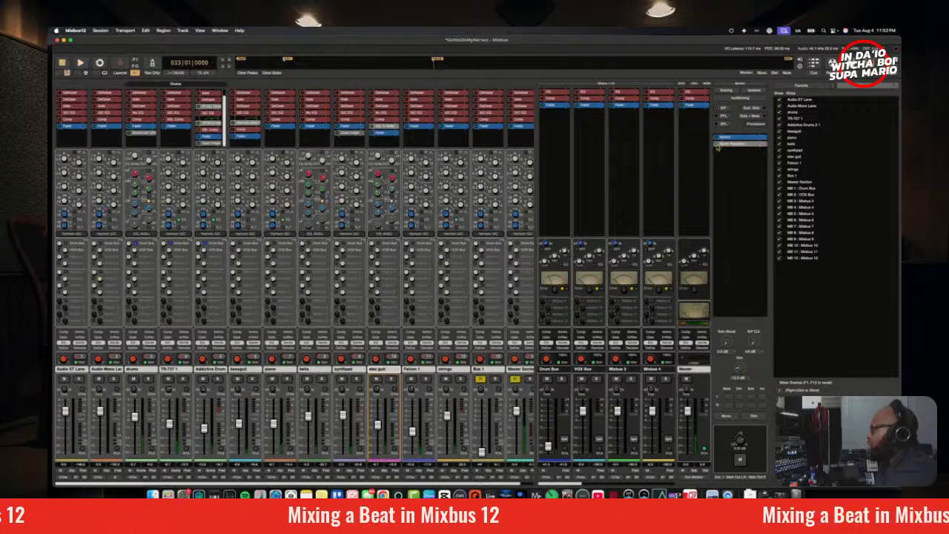
key(space)
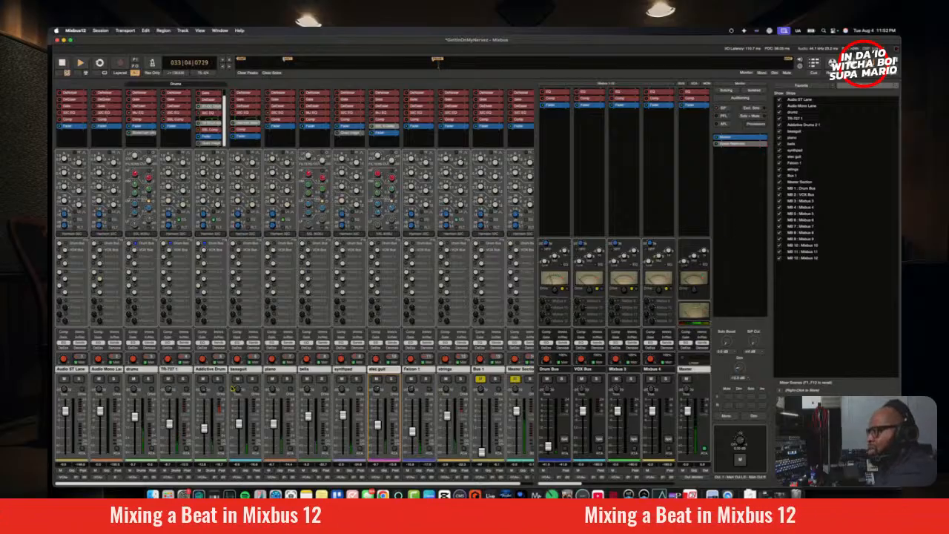
key(space)
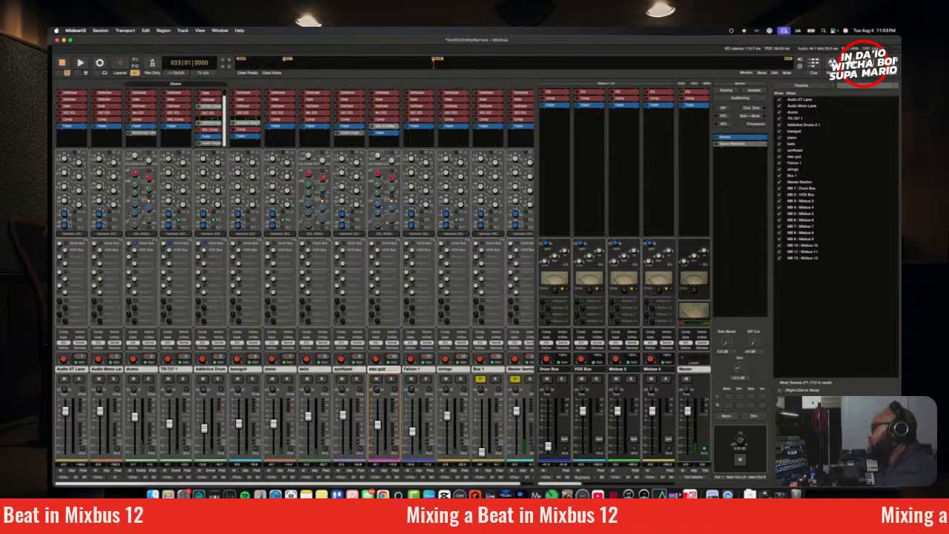
Step: Rename the Mixbus 9 bus as Reverb
drag(579, 484, 675, 480)
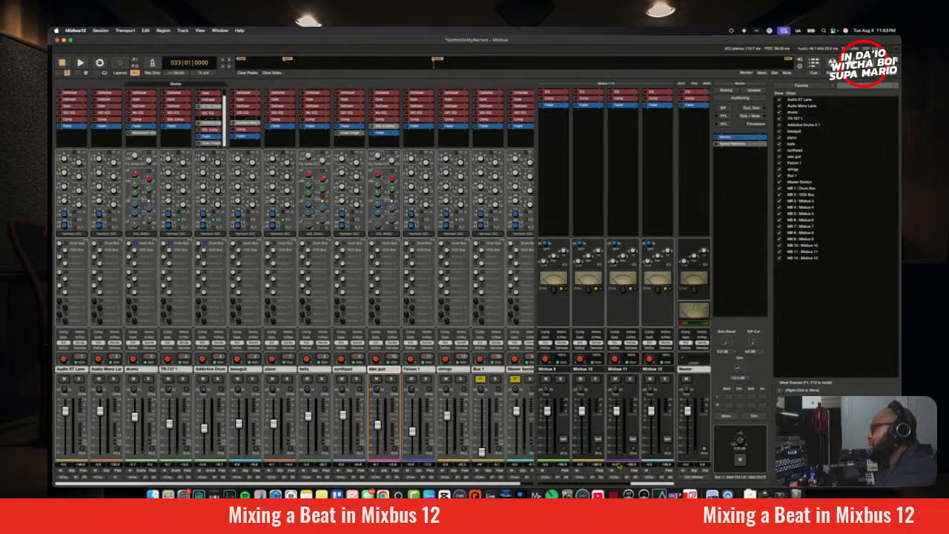
click(559, 375)
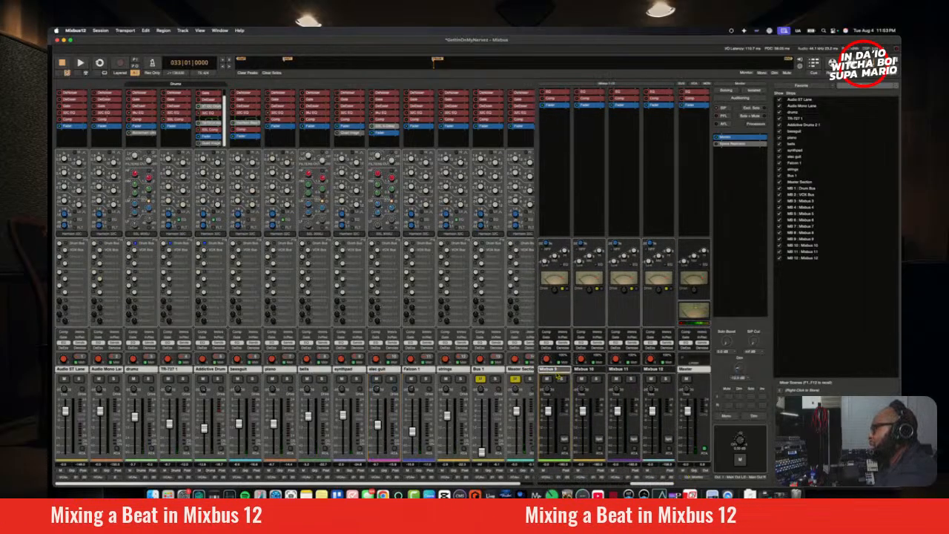
double_click(556, 371)
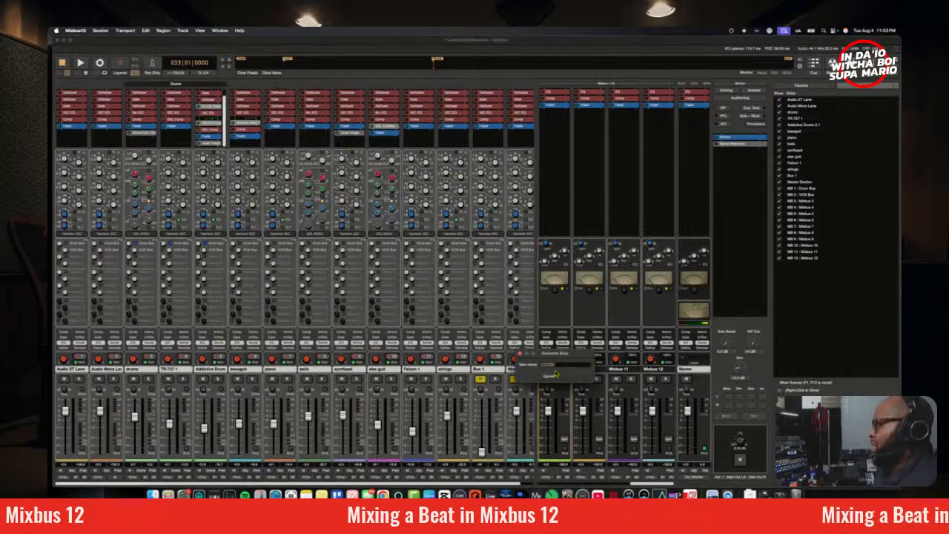
text(Reverb)
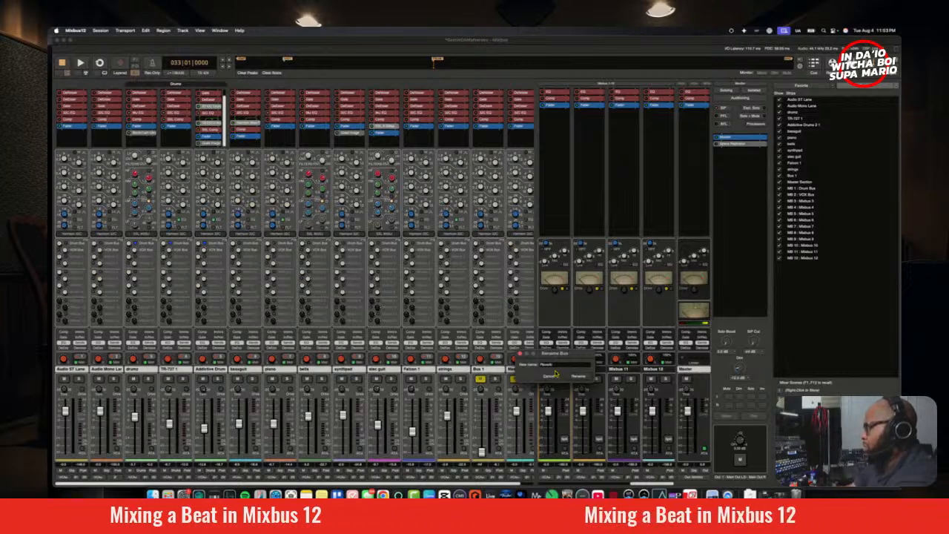
click(578, 377)
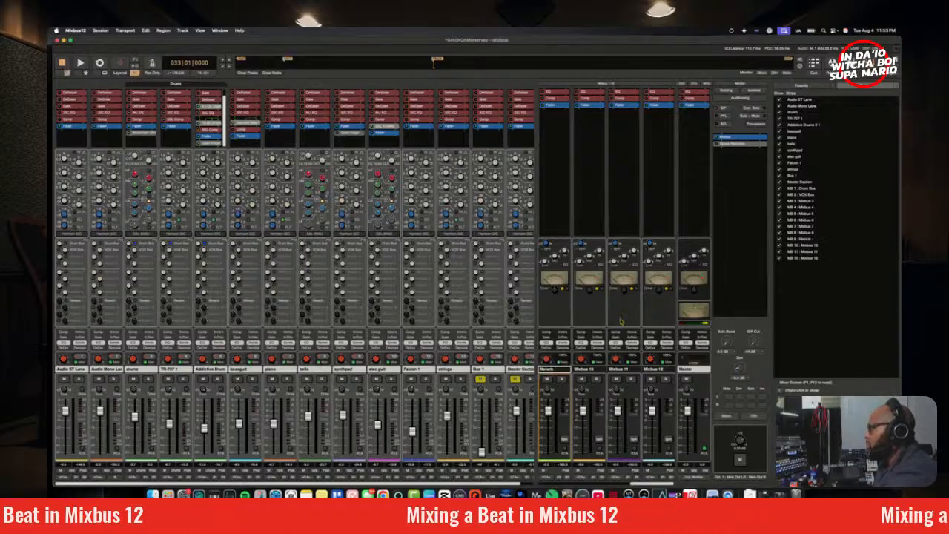
right_click(581, 186)
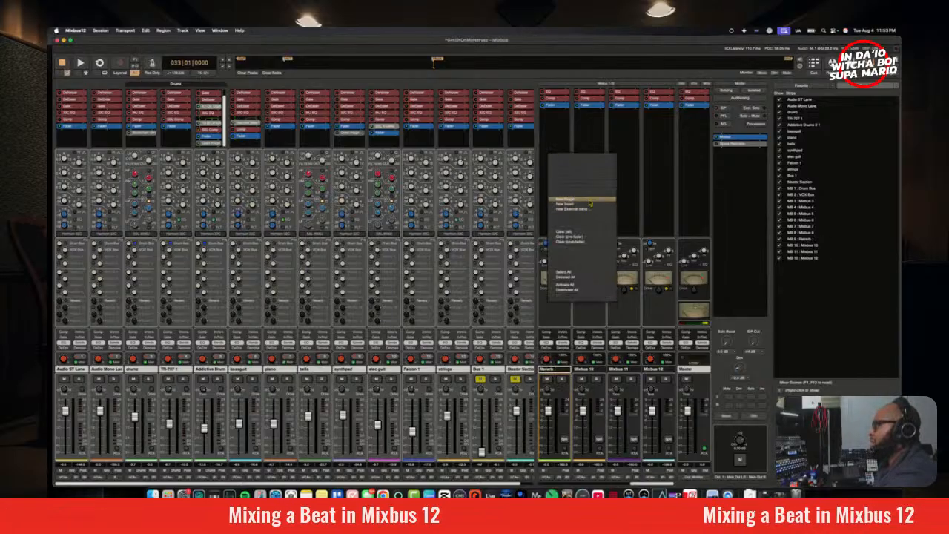
mouse_move(594, 203)
mouse_move(639, 219)
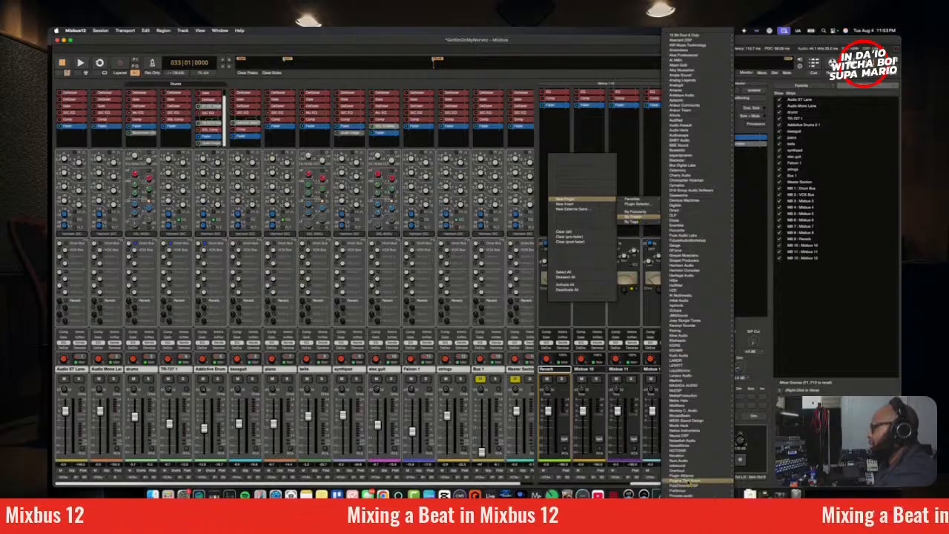
mouse_move(694, 476)
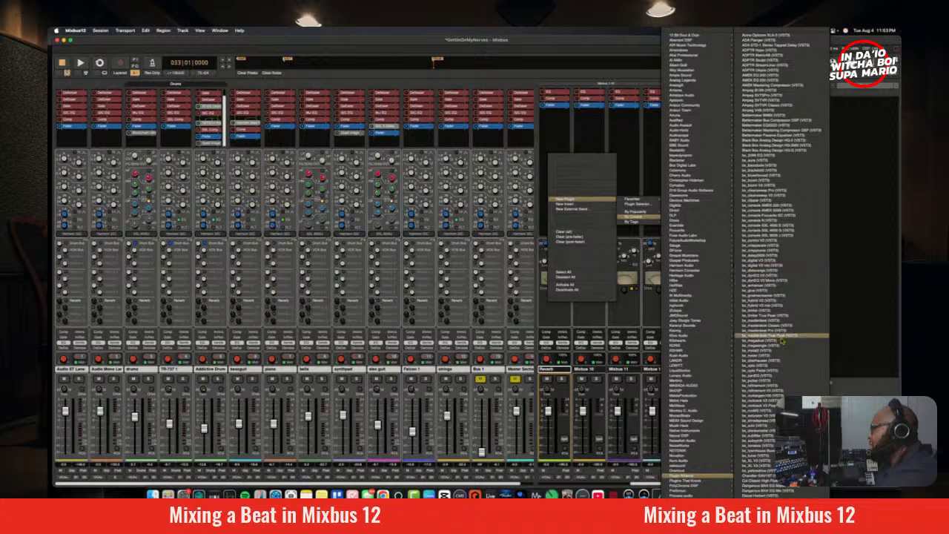
scroll(771, 297, down, 5)
scroll(780, 336, up, 3)
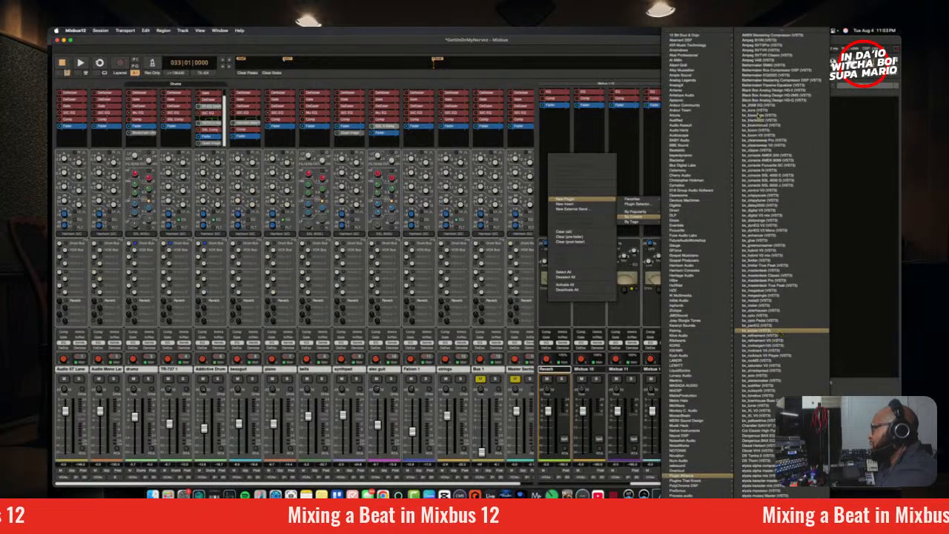
click(781, 332)
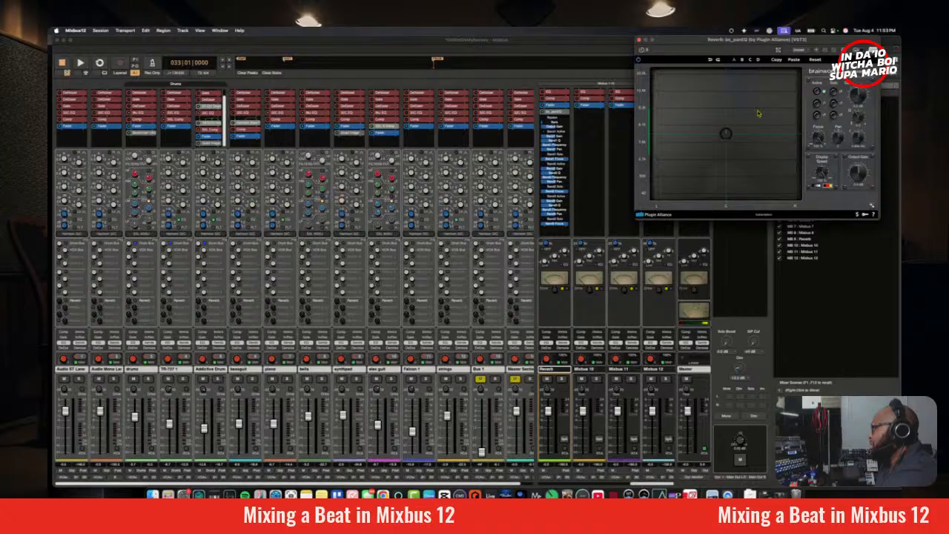
click(640, 40)
right_click(564, 114)
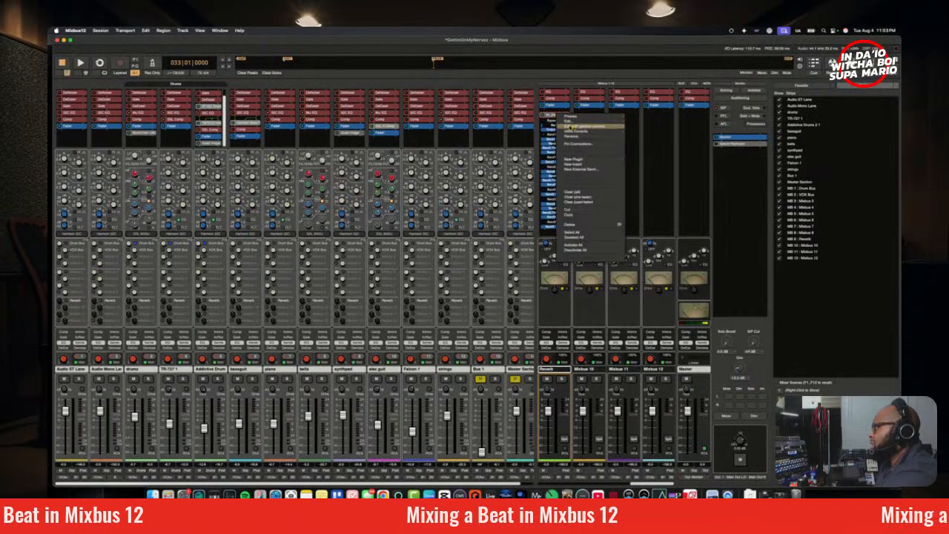
click(583, 207)
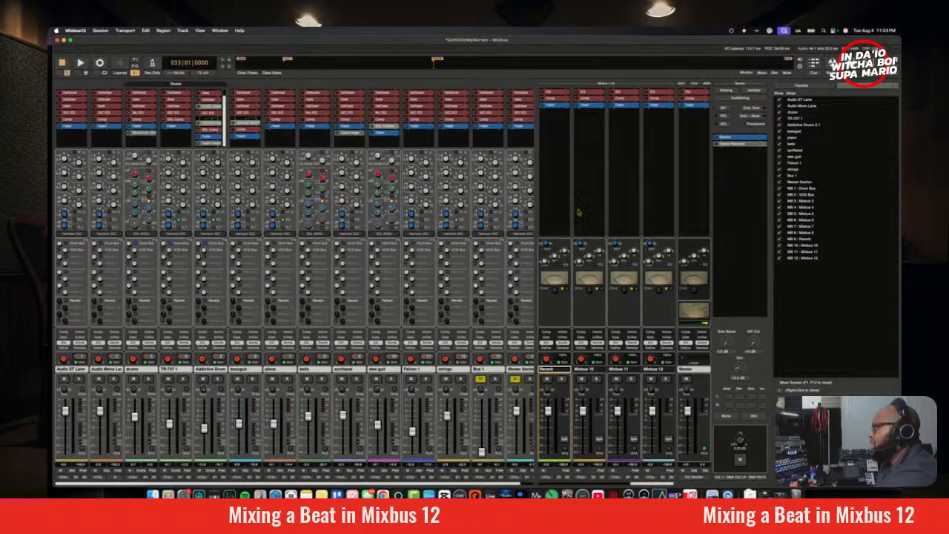
Step: Insert the Plugin Alliance bx_aura reverb on the Reverb bus and move its window over the mixer's middle
right_click(553, 143)
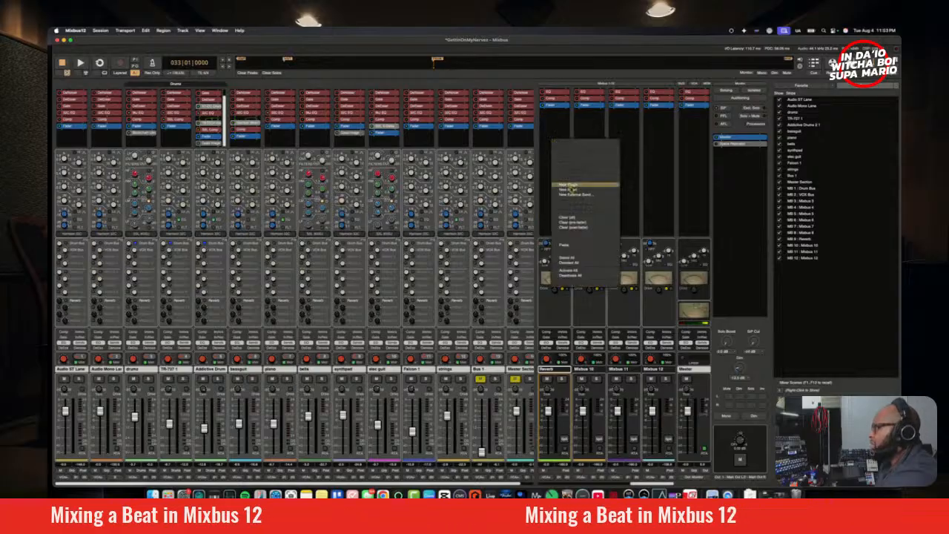
mouse_move(575, 187)
mouse_move(650, 203)
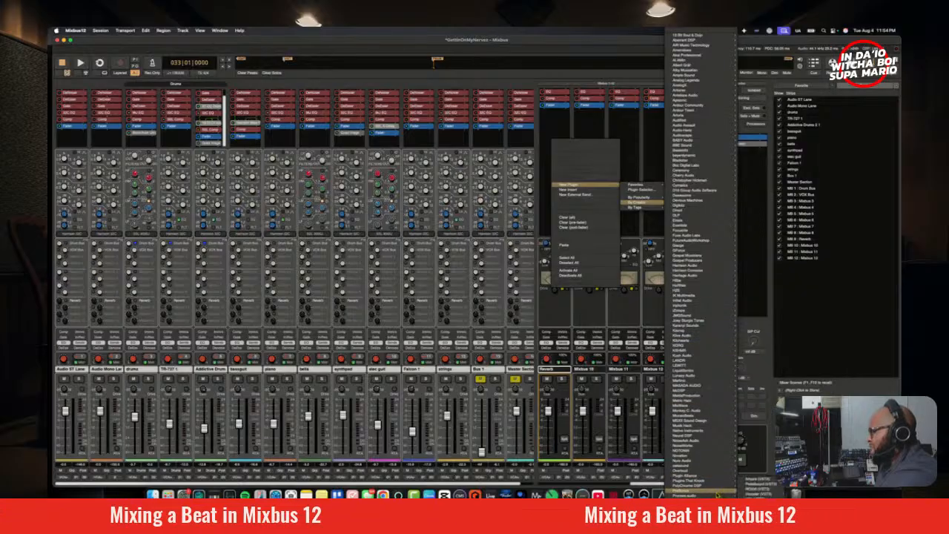
scroll(716, 482, down, 3)
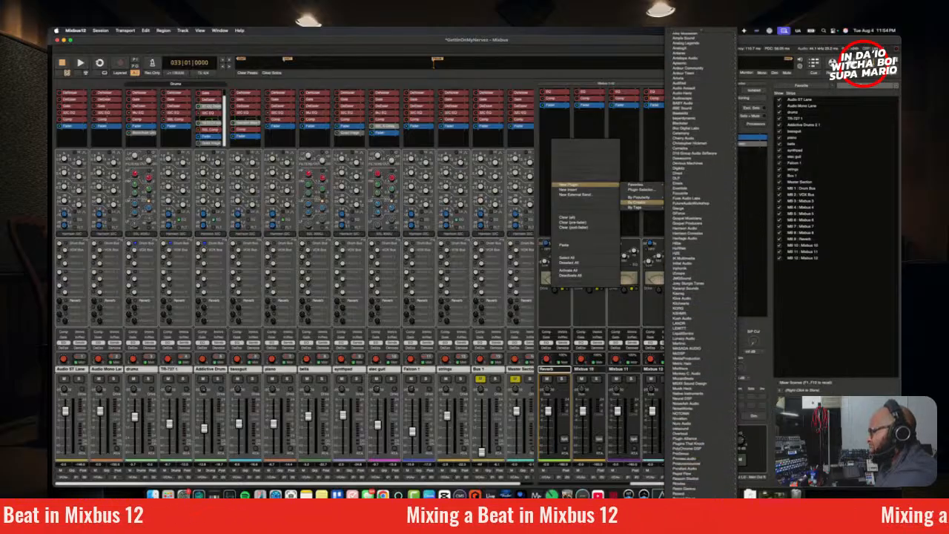
scroll(697, 334, down, 5)
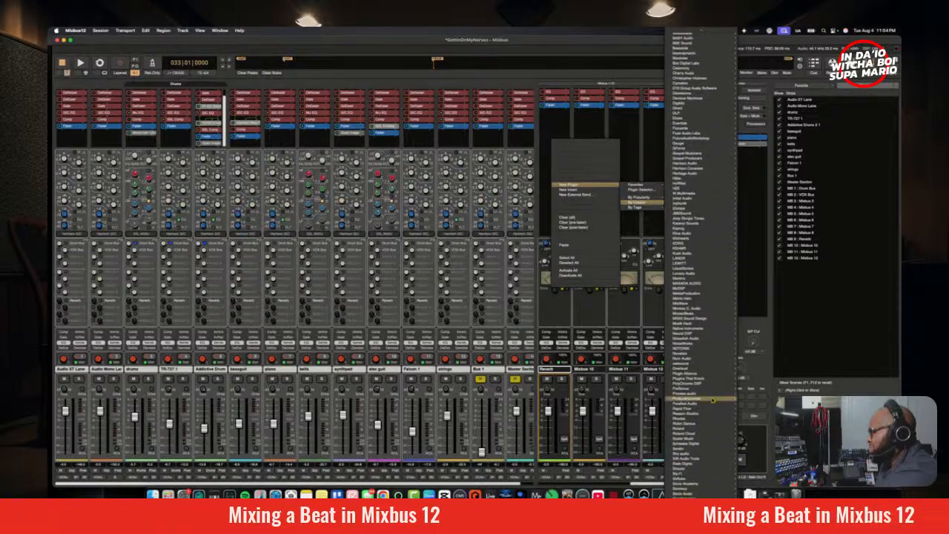
mouse_move(697, 246)
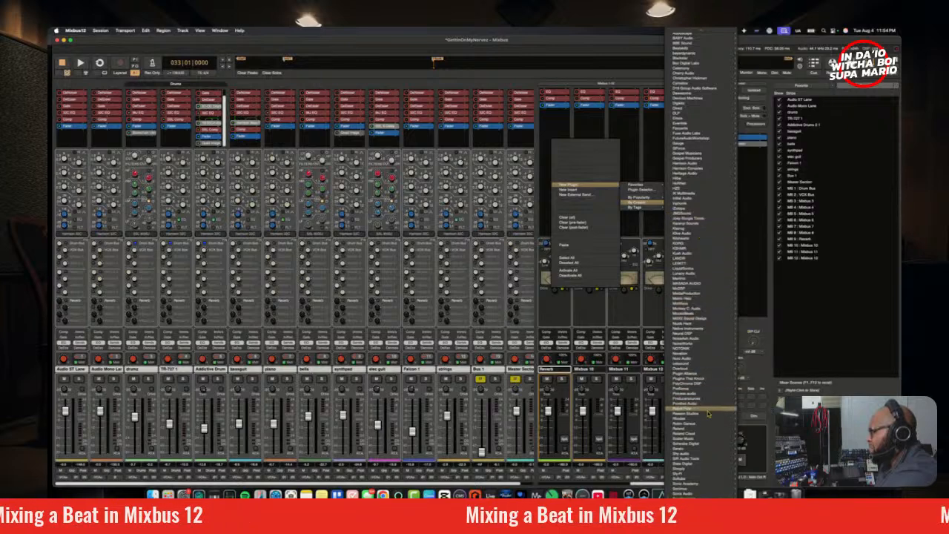
mouse_move(722, 377)
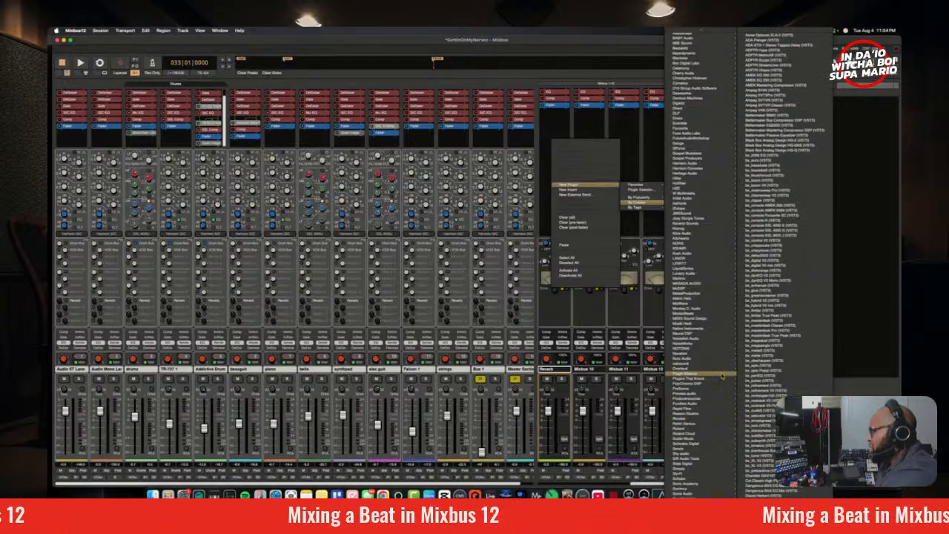
scroll(771, 377, down, 5)
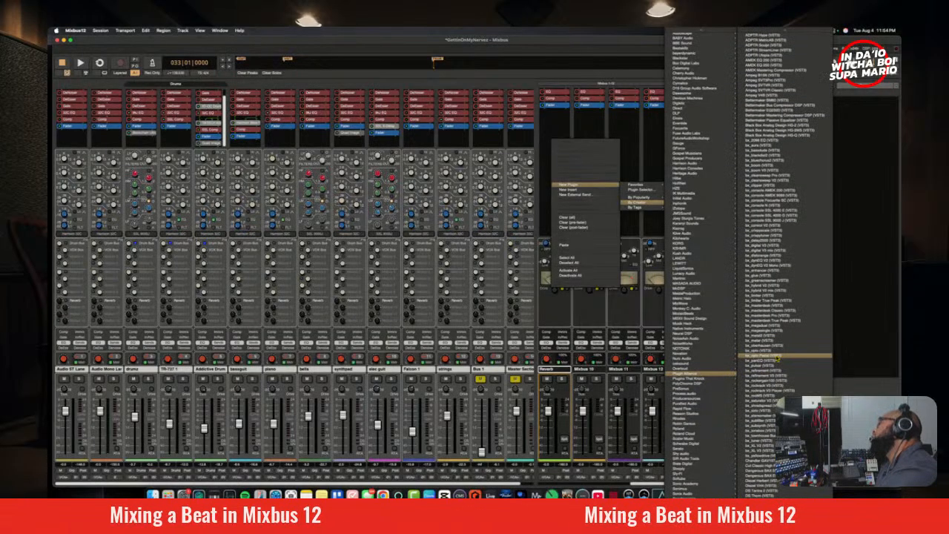
scroll(777, 356, up, 2)
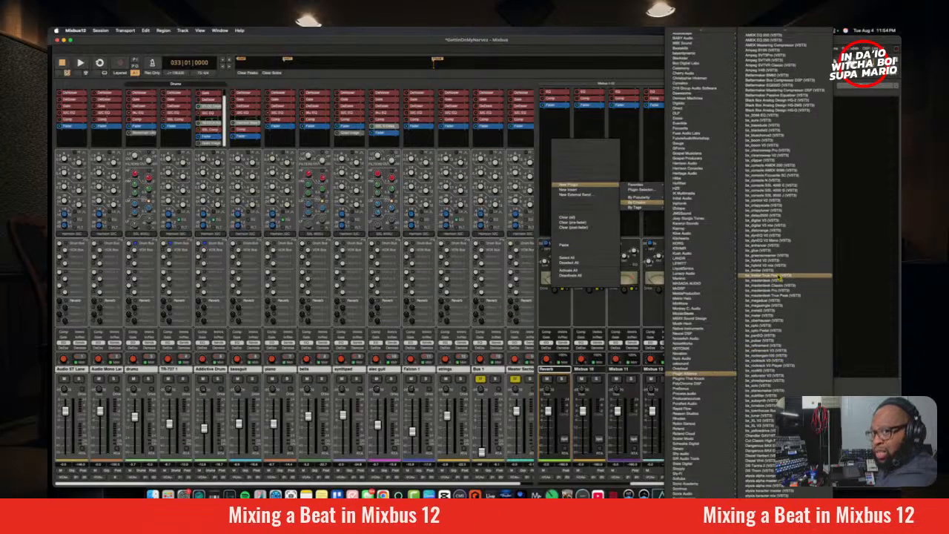
scroll(780, 277, up, 3)
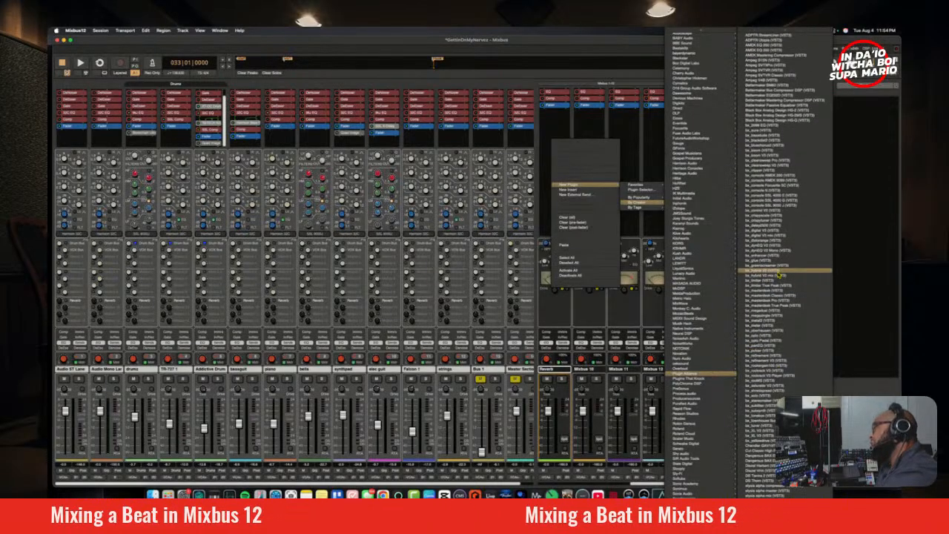
click(782, 150)
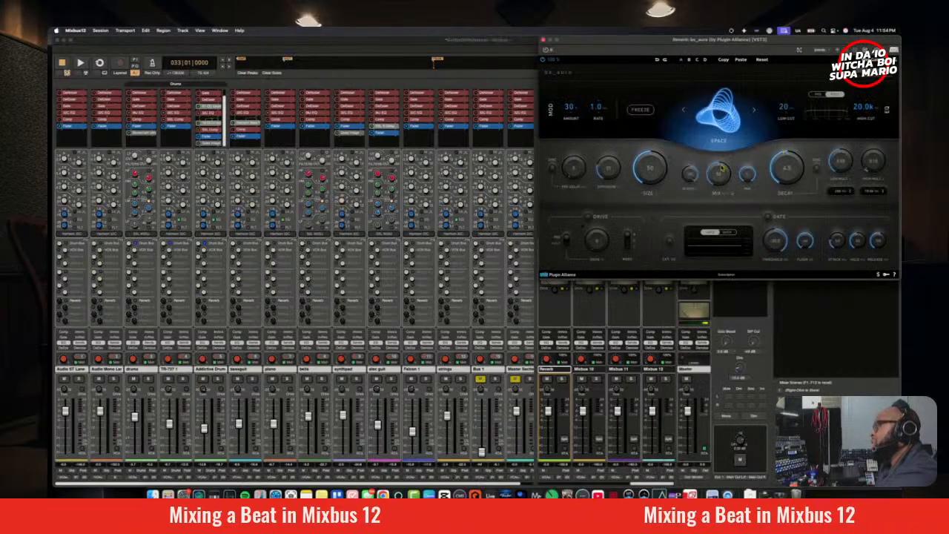
drag(714, 39, 503, 181)
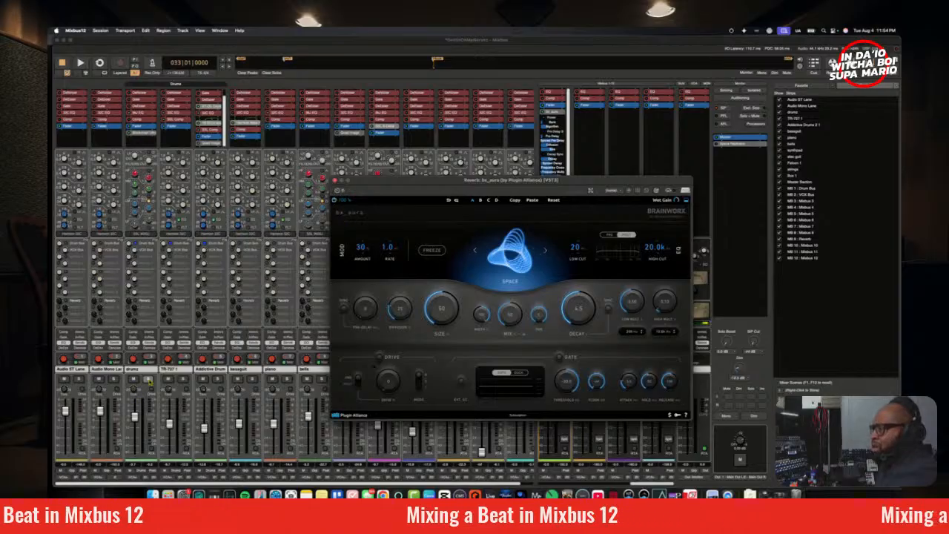
Step: Play the mix and examine the drums' spectrum against the master in the Realtime Perceptual Analyzer, closing the analyzer when done
key(space)
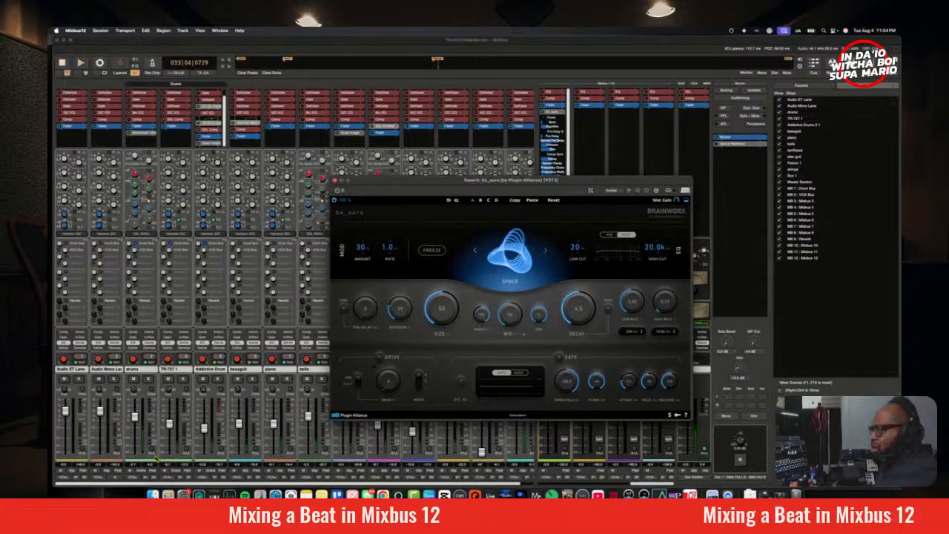
click(154, 455)
click(152, 450)
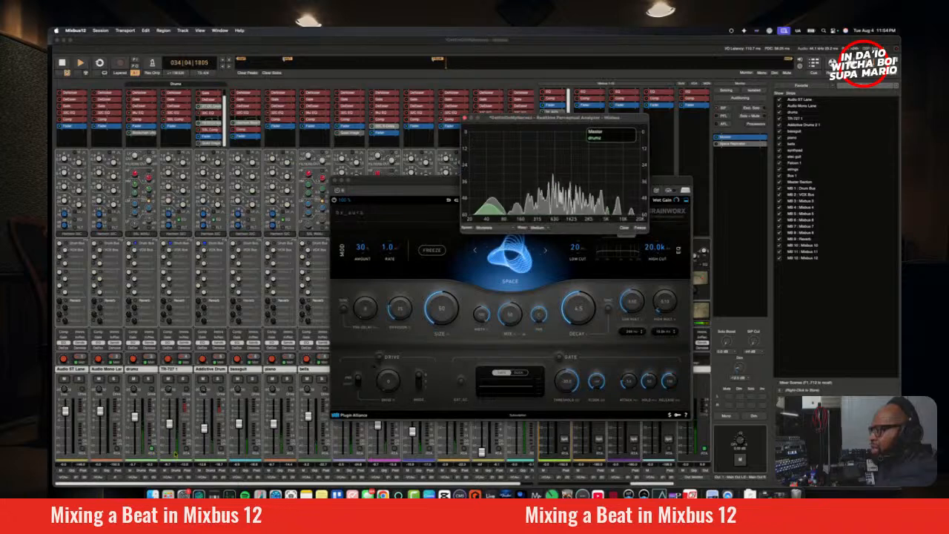
click(187, 450)
click(221, 450)
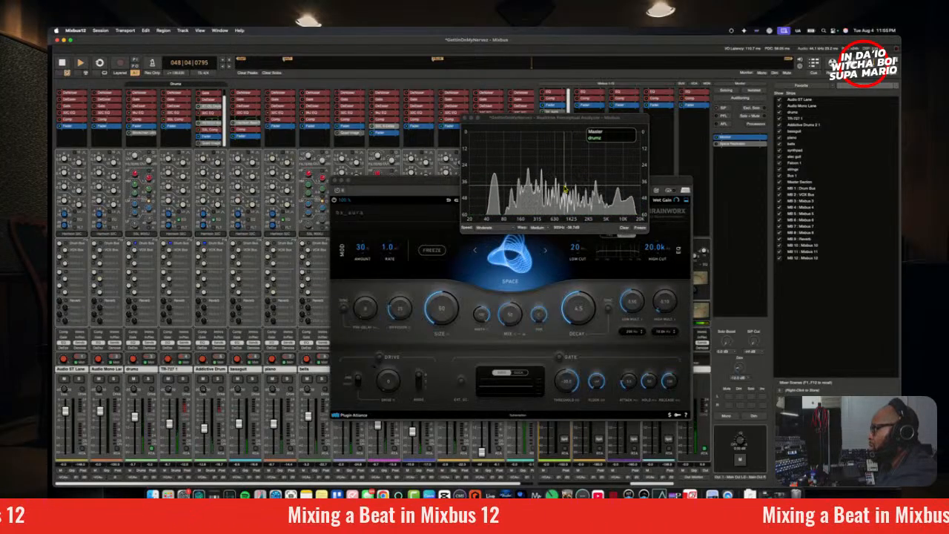
click(464, 122)
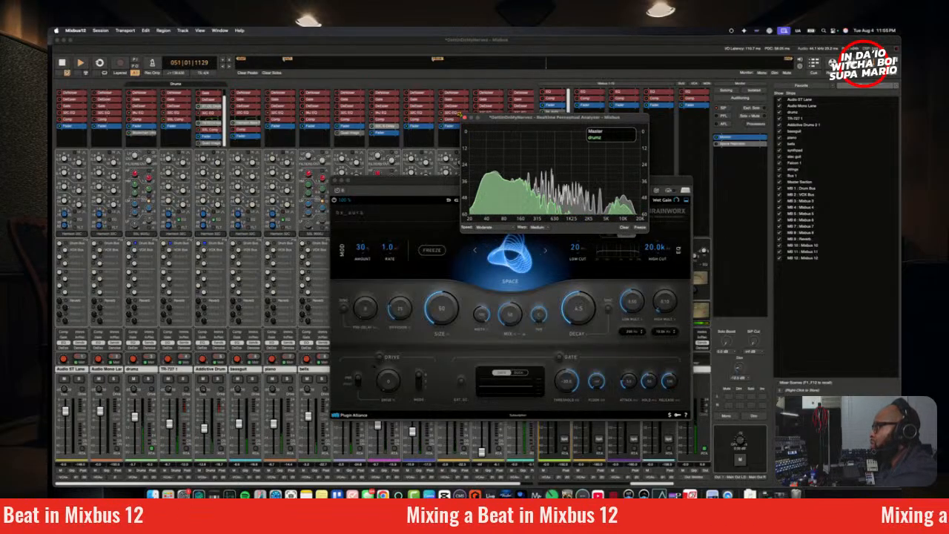
click(465, 117)
Step: Set bx_aura's low cut to 914 Hz and enable the Reverb sends on the Drums group tracks
drag(575, 251, 585, 195)
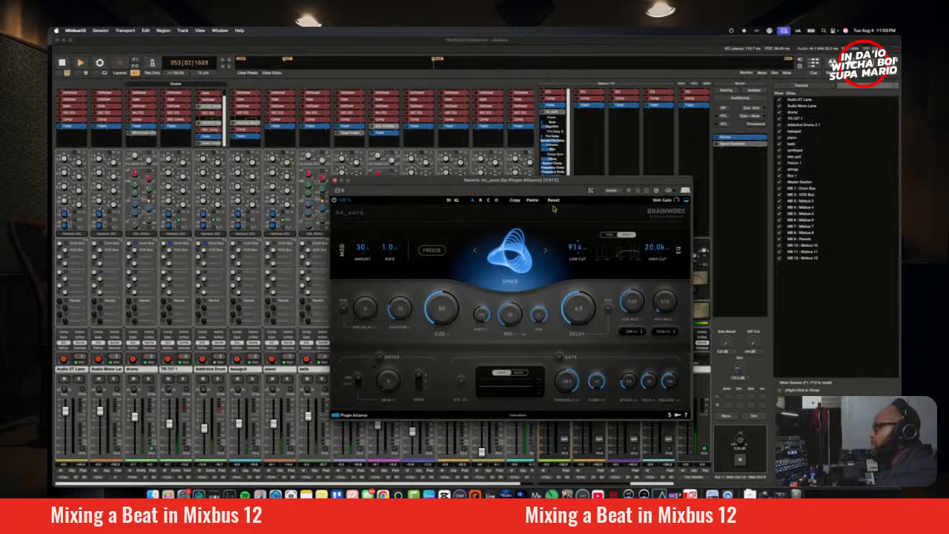
drag(547, 180, 519, 141)
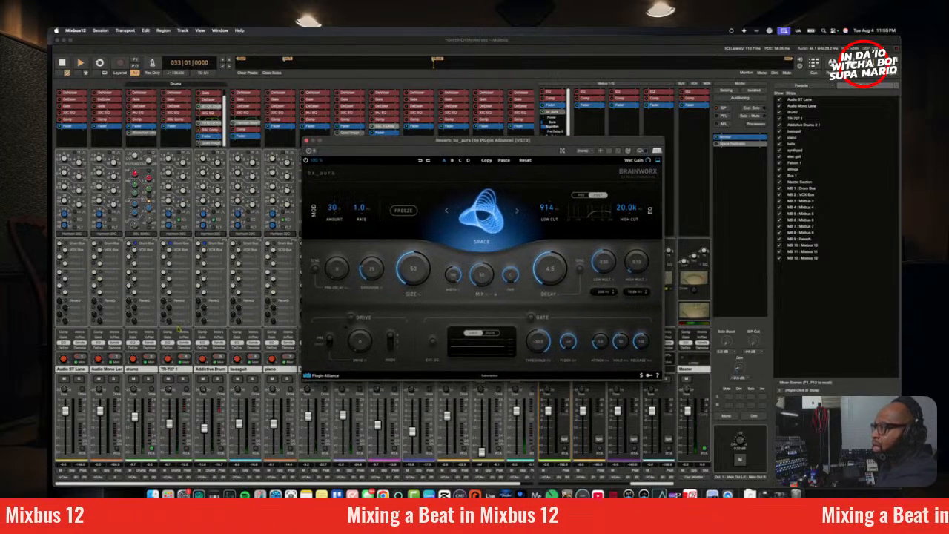
click(139, 370)
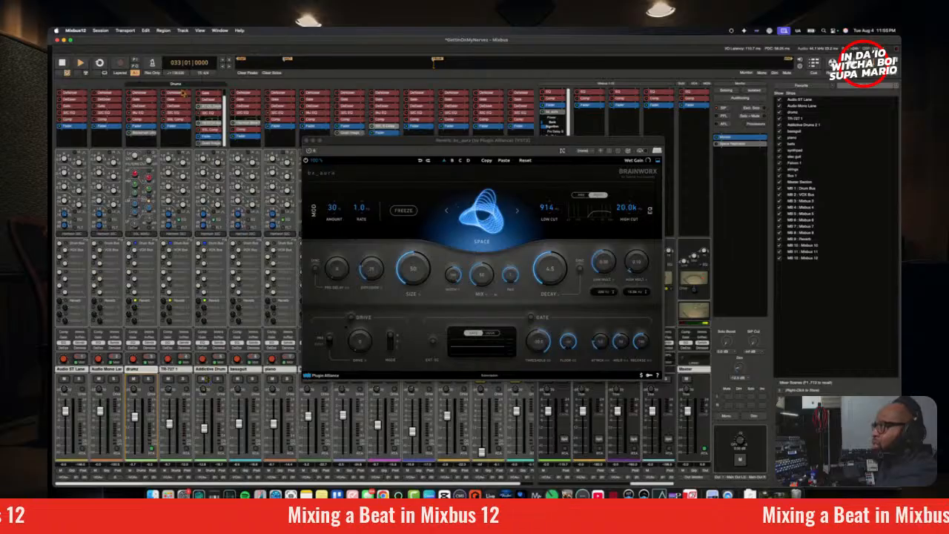
click(185, 85)
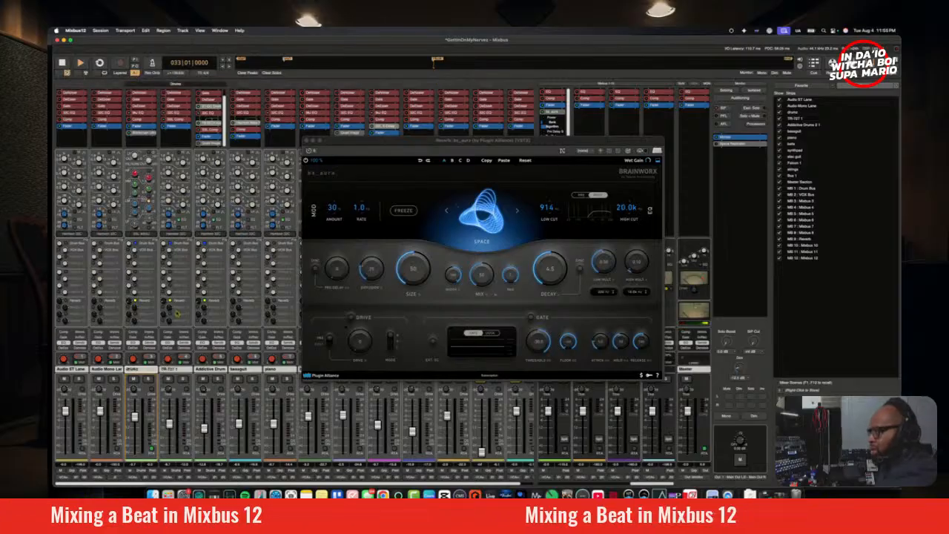
Step: Solo the drums track, set bx_aura's mix to 100%, and adjust the drums' Reverb send while auditioning
click(150, 380)
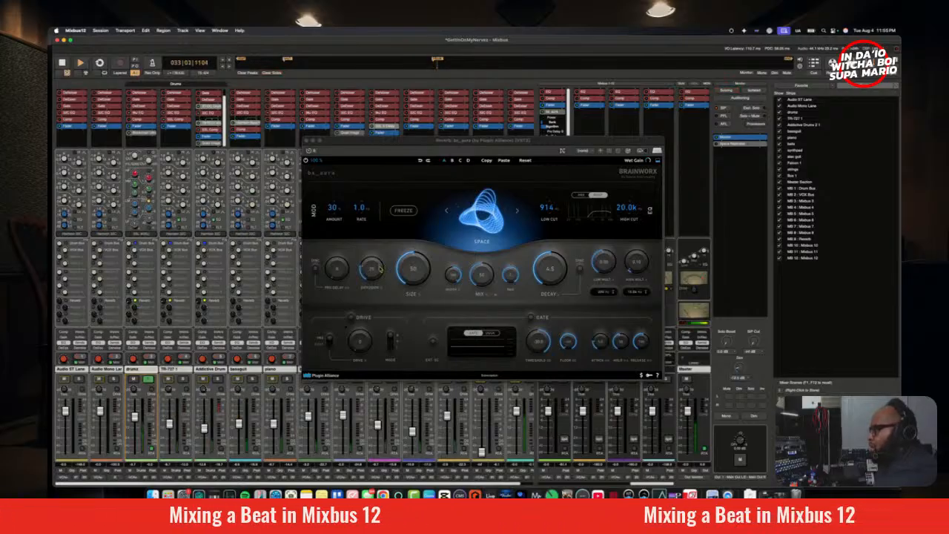
drag(482, 275, 479, 166)
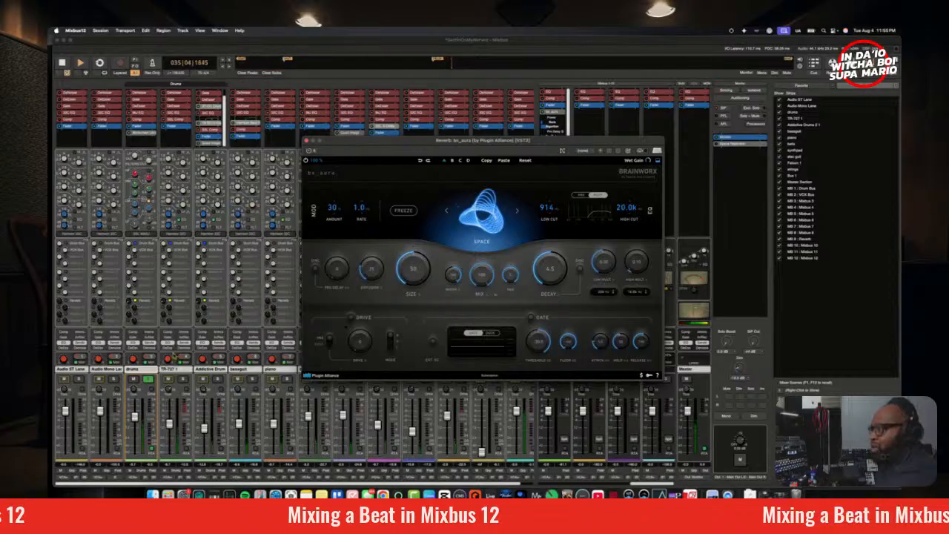
drag(132, 303, 137, 278)
drag(428, 141, 393, 104)
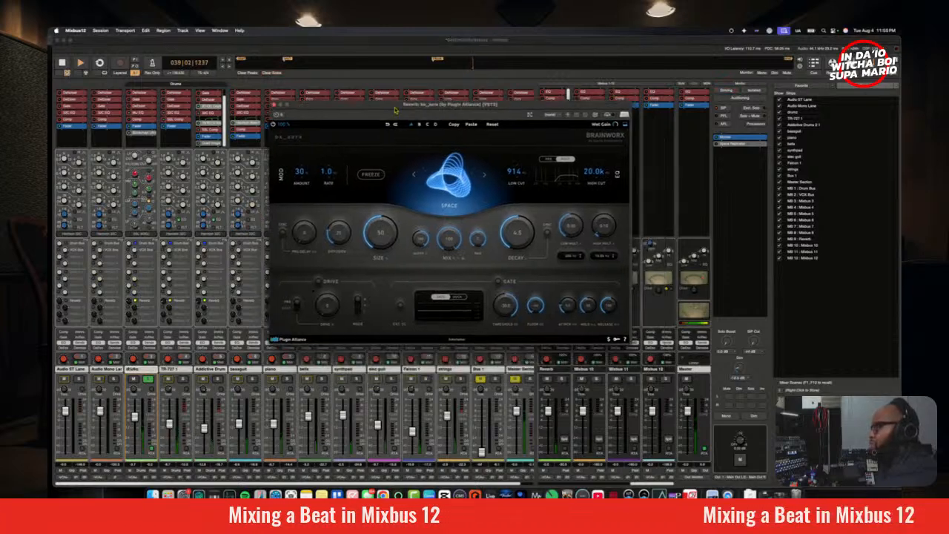
key(space)
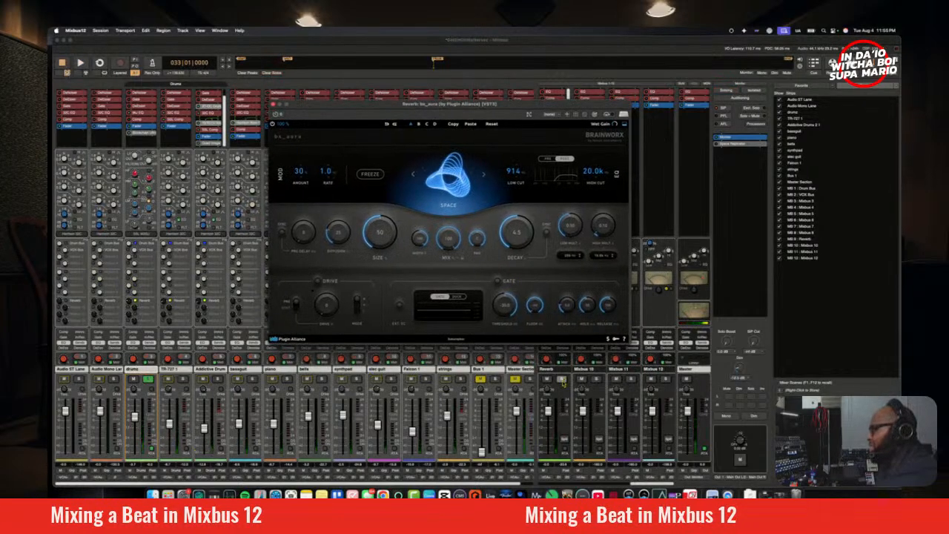
Step: Solo the Reverb bus alongside the drums, and try Solo Safe (Locked) on the Reverb bus
right_click(150, 380)
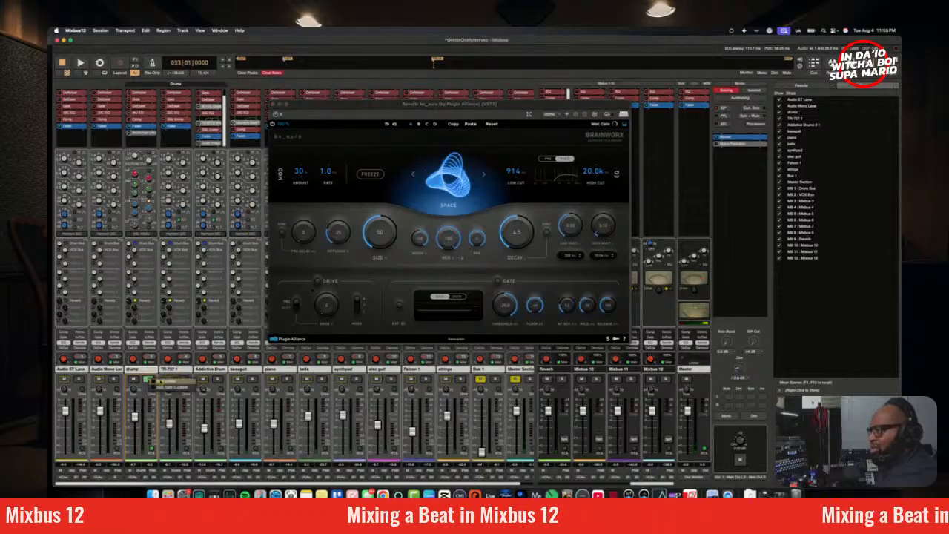
click(561, 380)
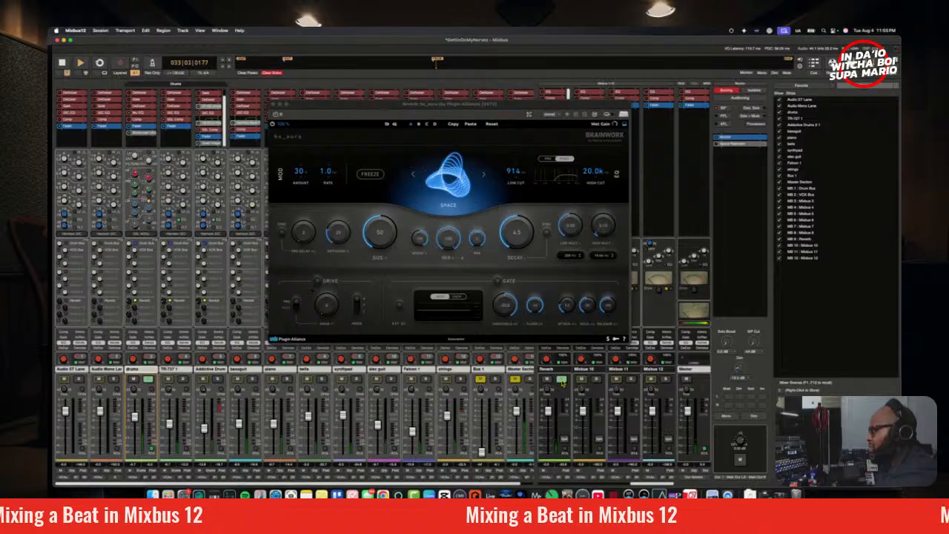
right_click(562, 379)
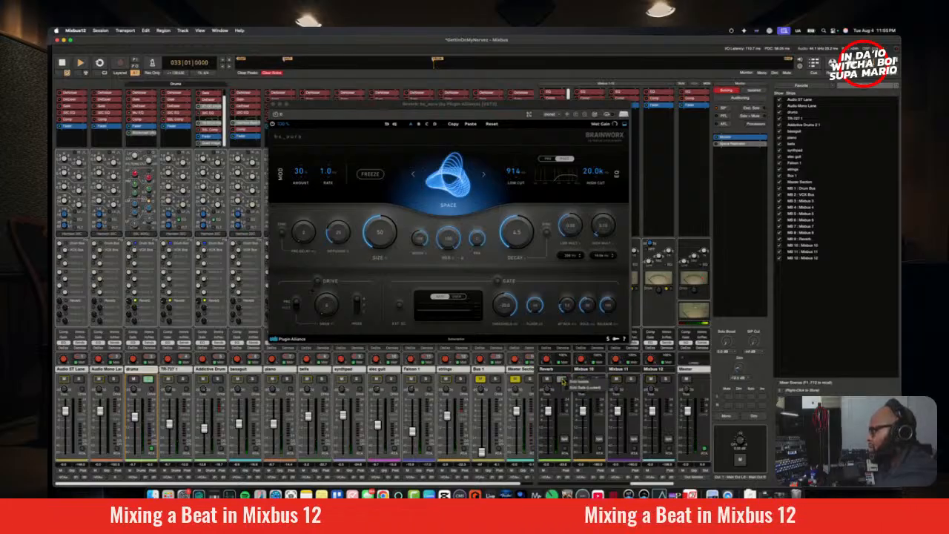
click(581, 388)
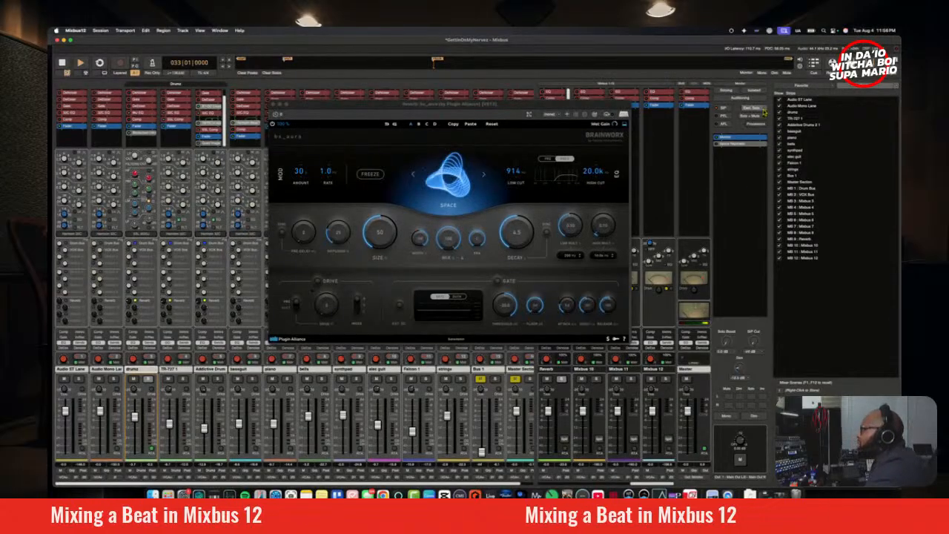
Step: Audition the drums in solo with the Reverb bus set to Solo Safe, and unsolo them when done
click(147, 380)
key(space)
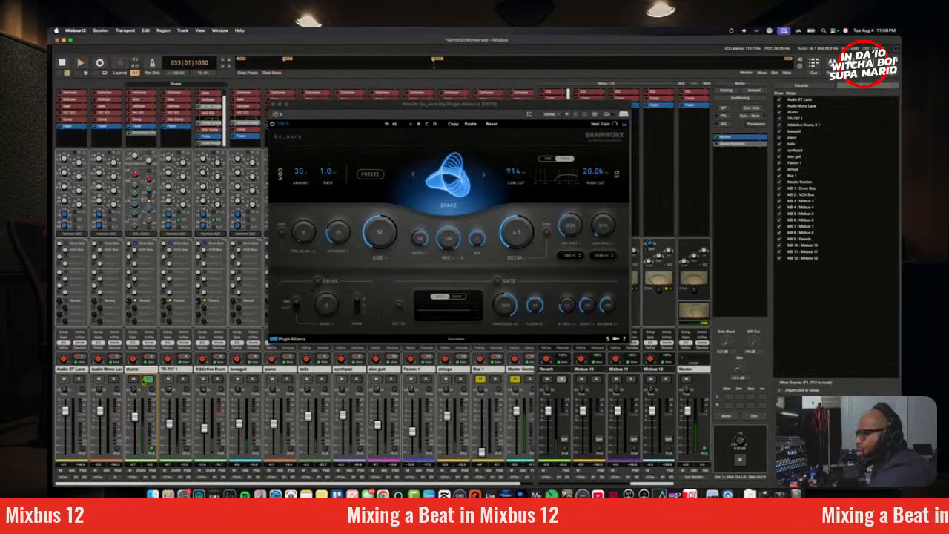
click(147, 380)
key(space)
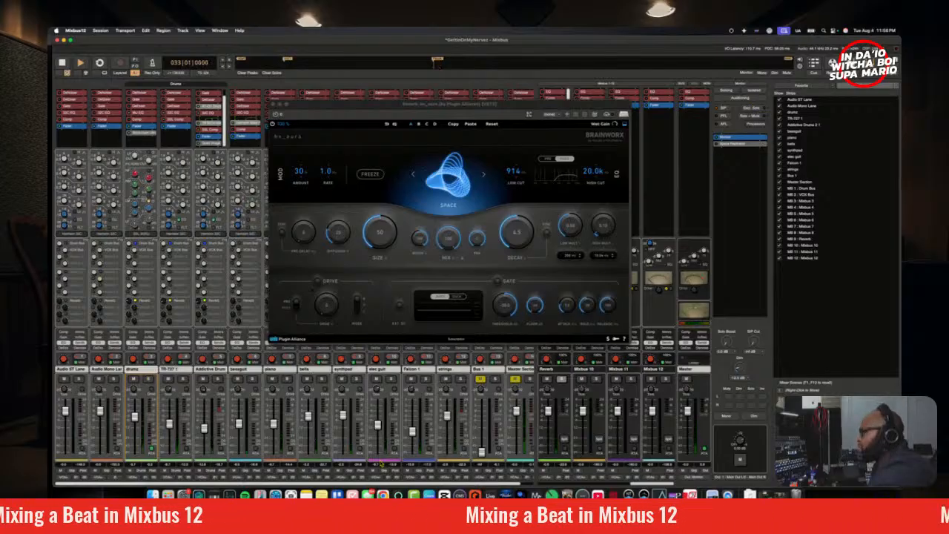
Step: Turn off Solo Safe (Locked) on the Reverb bus
right_click(562, 380)
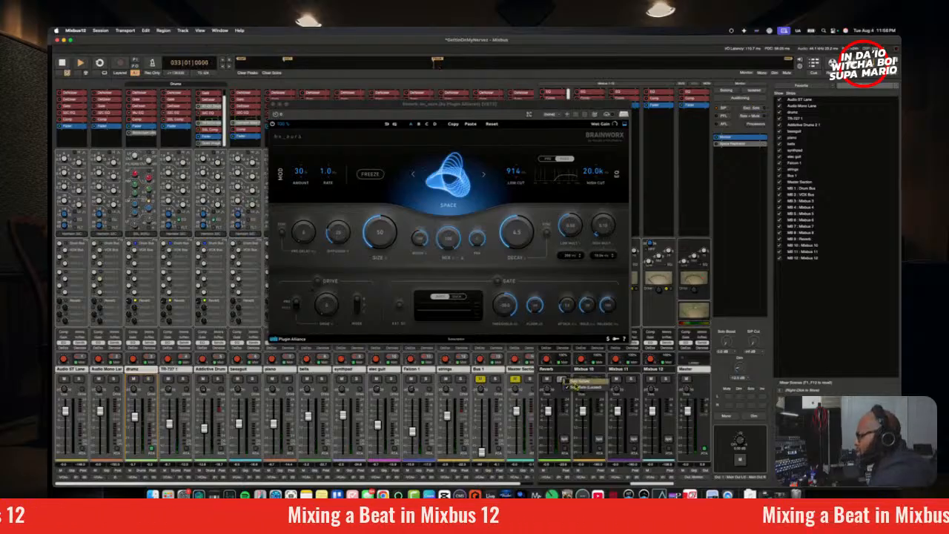
click(575, 386)
right_click(563, 380)
click(575, 386)
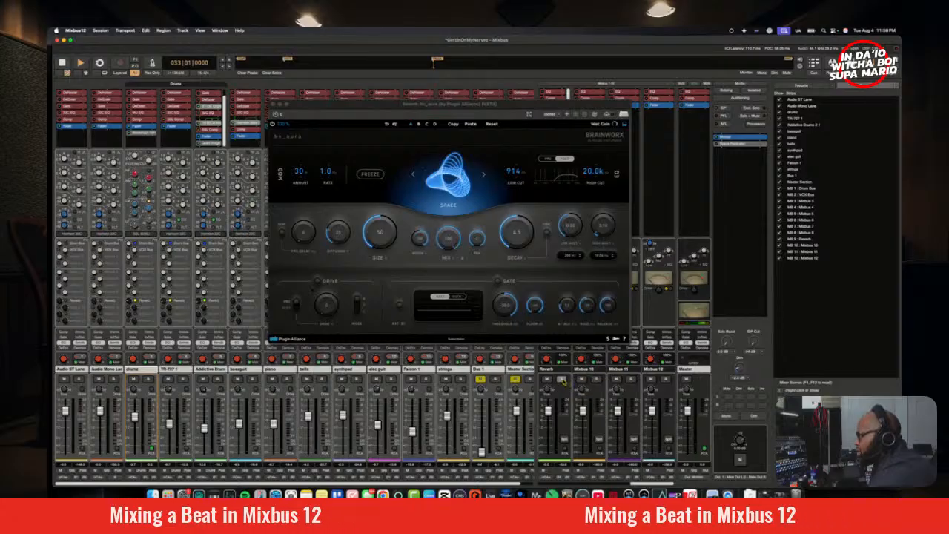
Step: Play from bar 33 with the Reverb bus and the drums track both soloed
key(space)
click(562, 379)
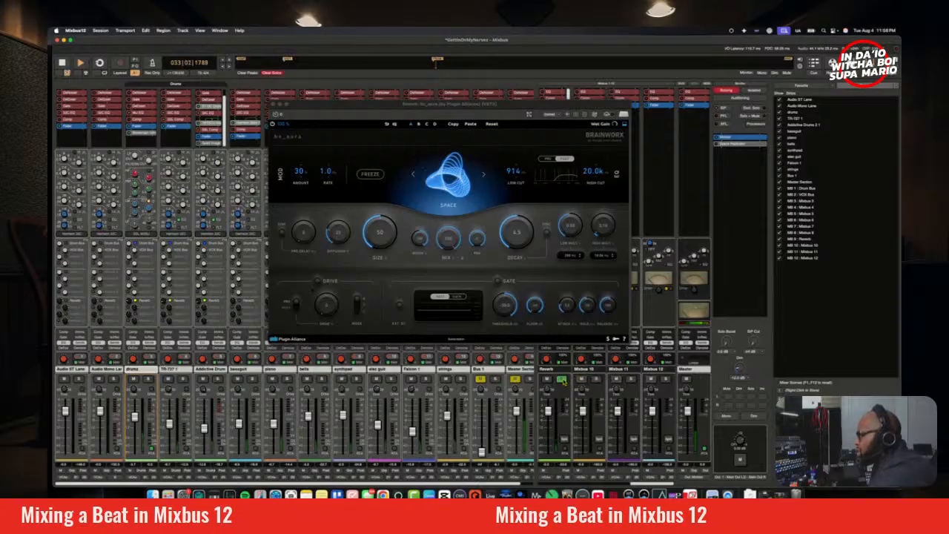
click(148, 379)
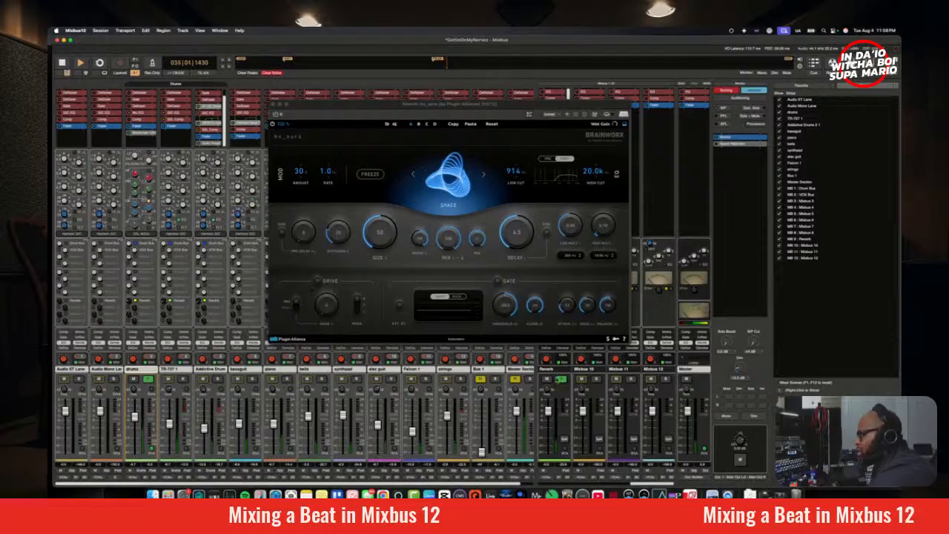
Step: Try the Solo Isolate and Solo Safe (Locked) options on the Reverb bus during playback
right_click(563, 381)
click(572, 387)
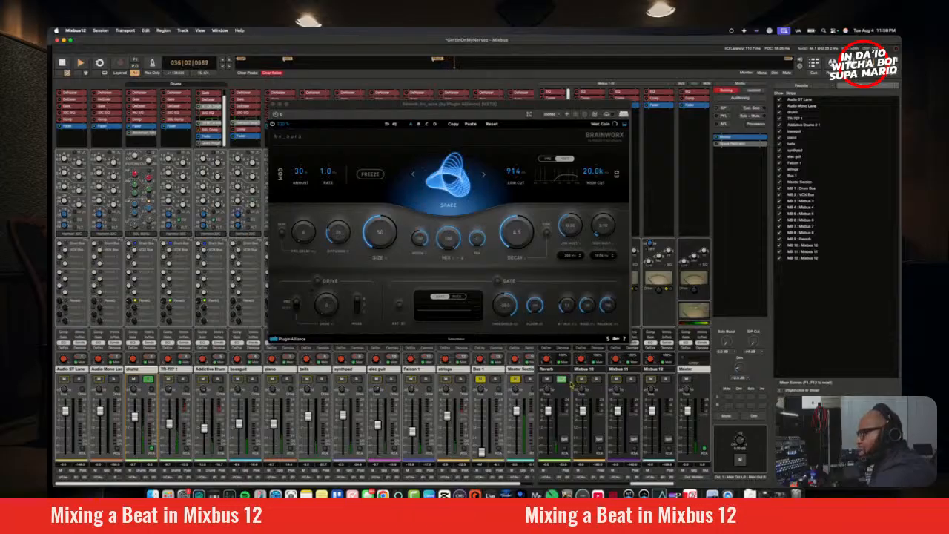
right_click(564, 384)
click(572, 387)
right_click(564, 380)
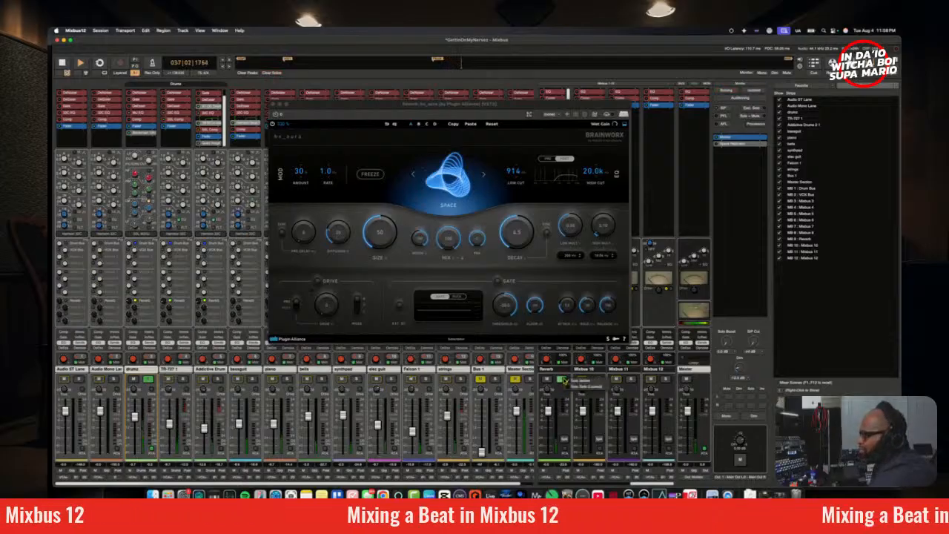
click(577, 387)
right_click(563, 381)
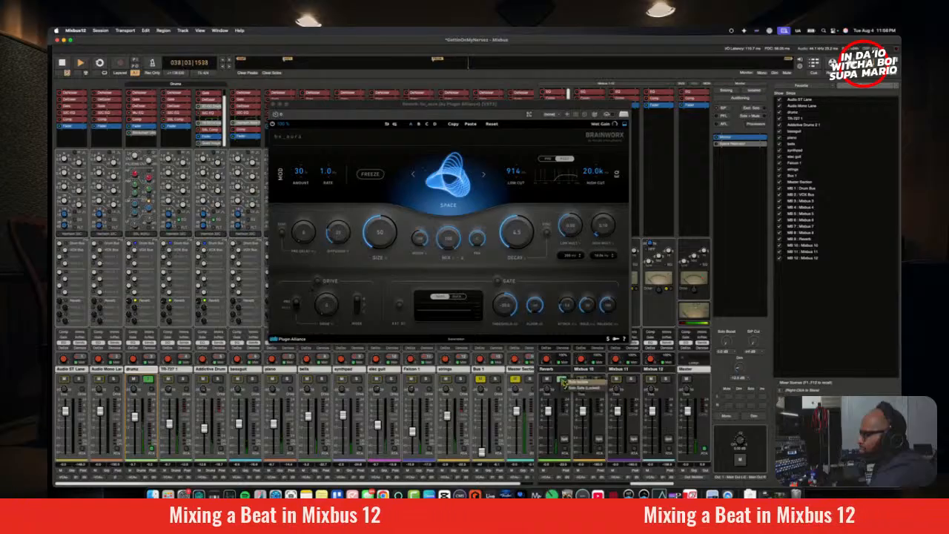
click(566, 383)
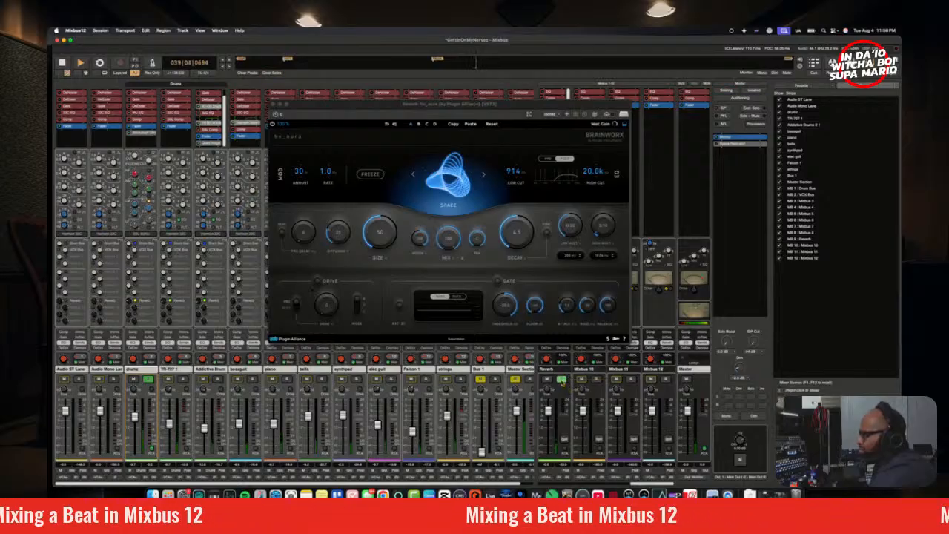
right_click(564, 382)
click(569, 389)
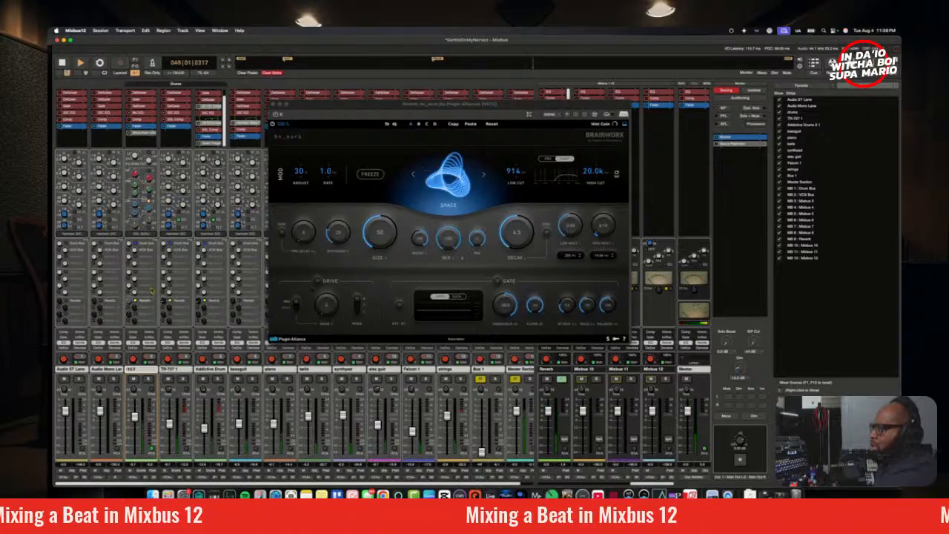
Step: Stop playback, solo the drums track, and play again from bar 33
key(space)
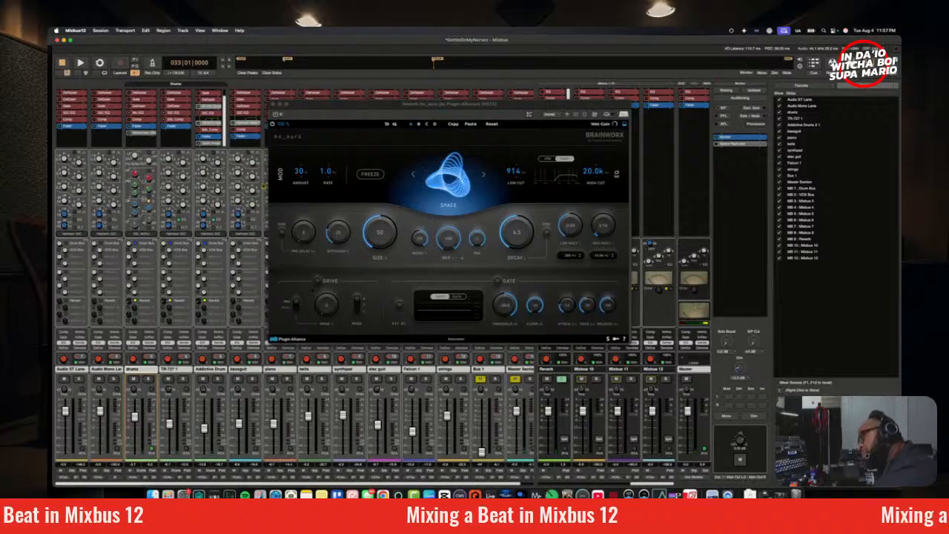
click(274, 125)
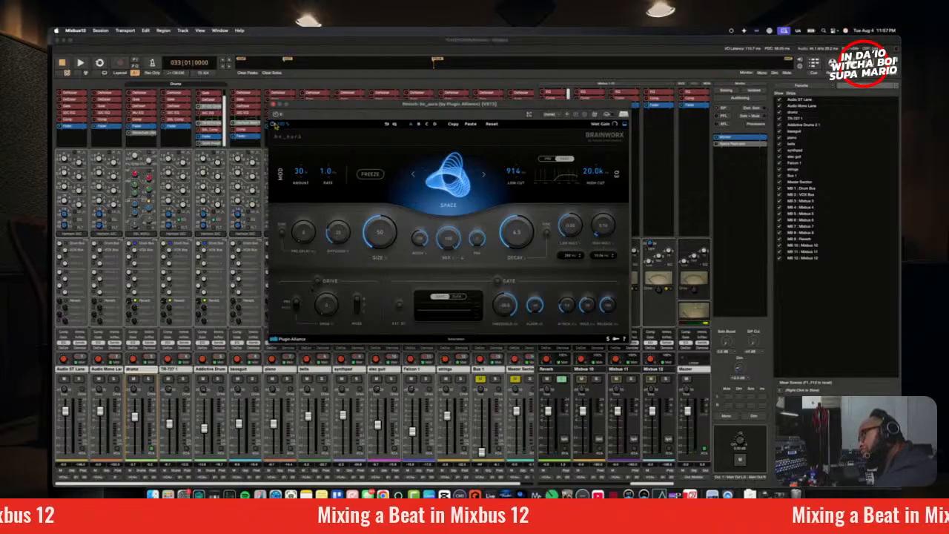
click(148, 380)
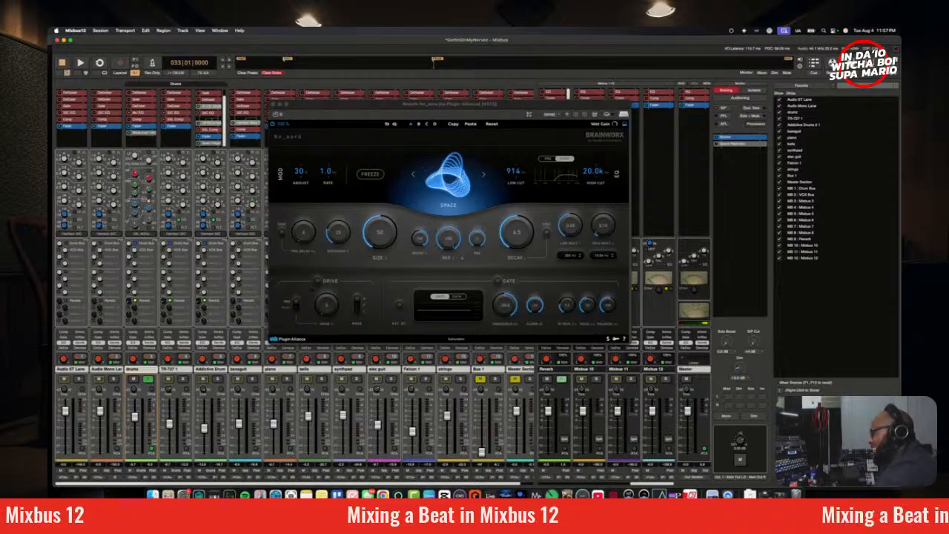
key(space)
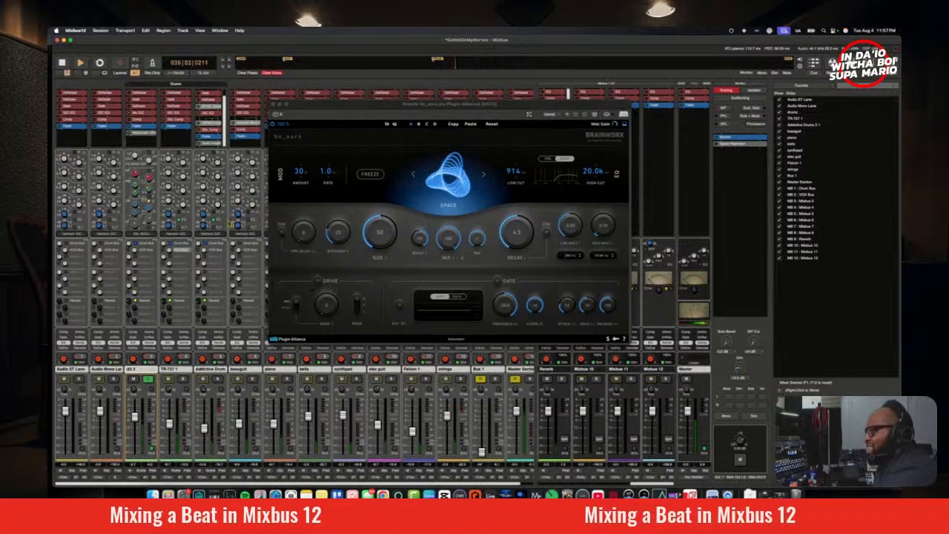
Step: Audition the Soft, Echoes, Reverse and Room reverb types in bx_aura during playback, and settle on Room
click(485, 175)
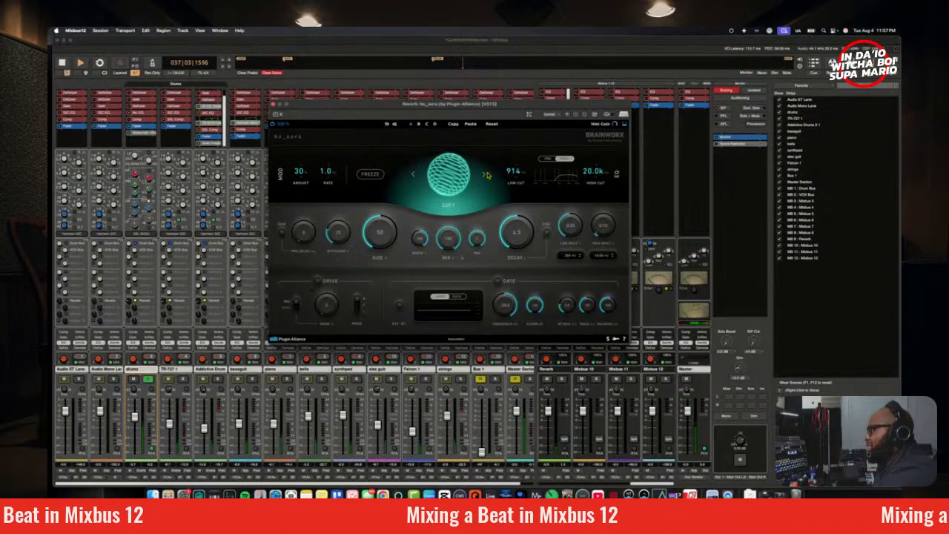
click(487, 175)
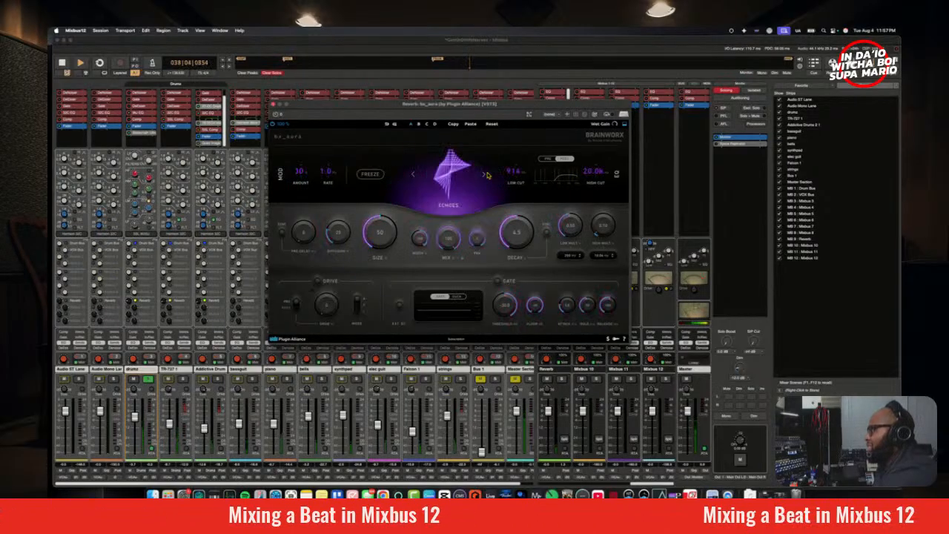
click(486, 176)
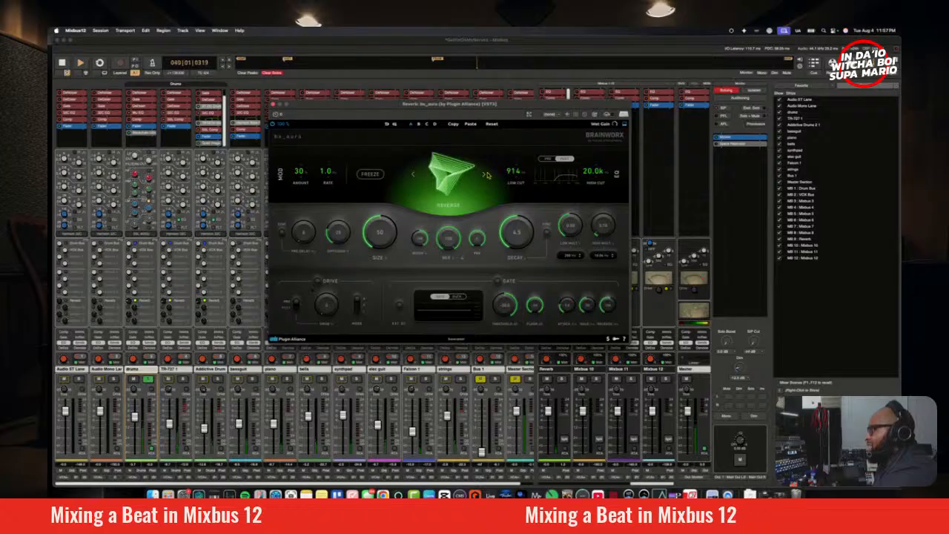
click(487, 175)
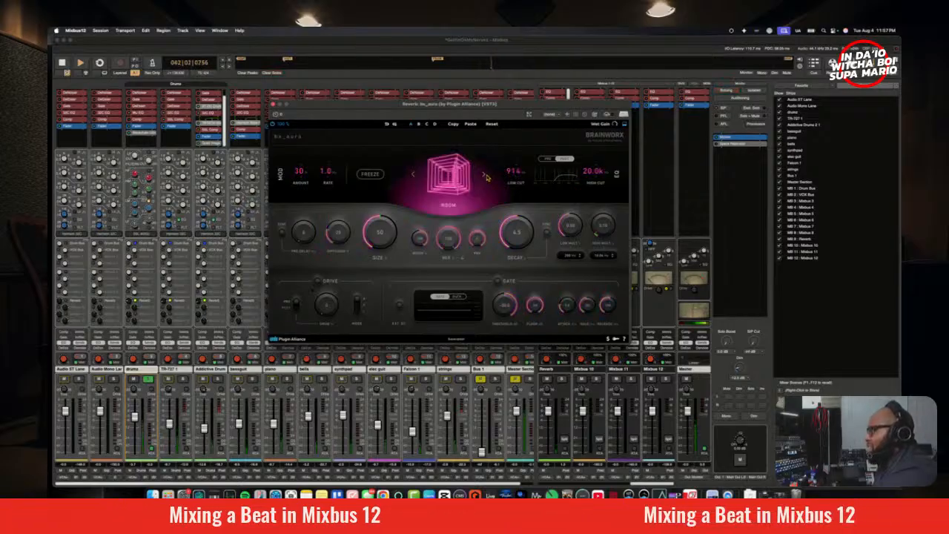
click(487, 175)
click(414, 175)
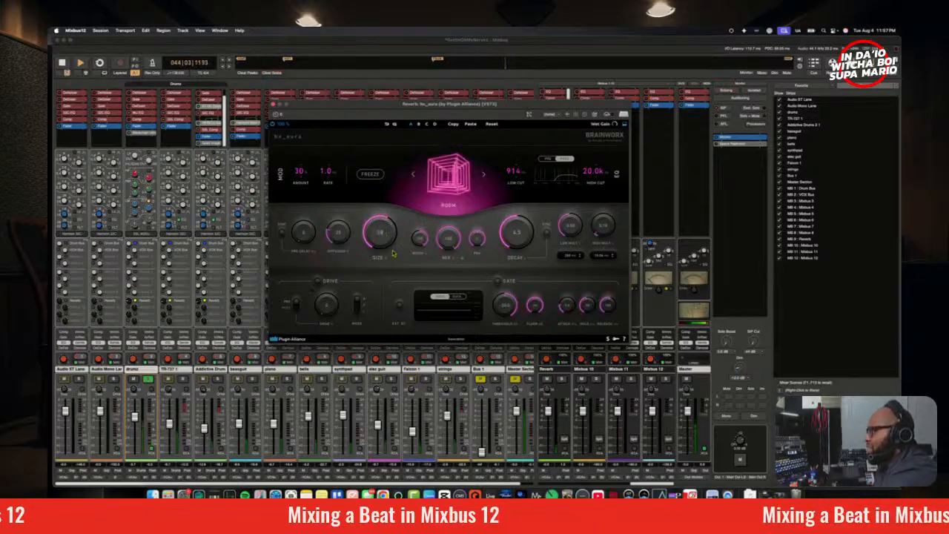
Step: Set the Room reverb's Size to 46 while replaying the soloed drums from bar 33
scroll(384, 250, up, 4)
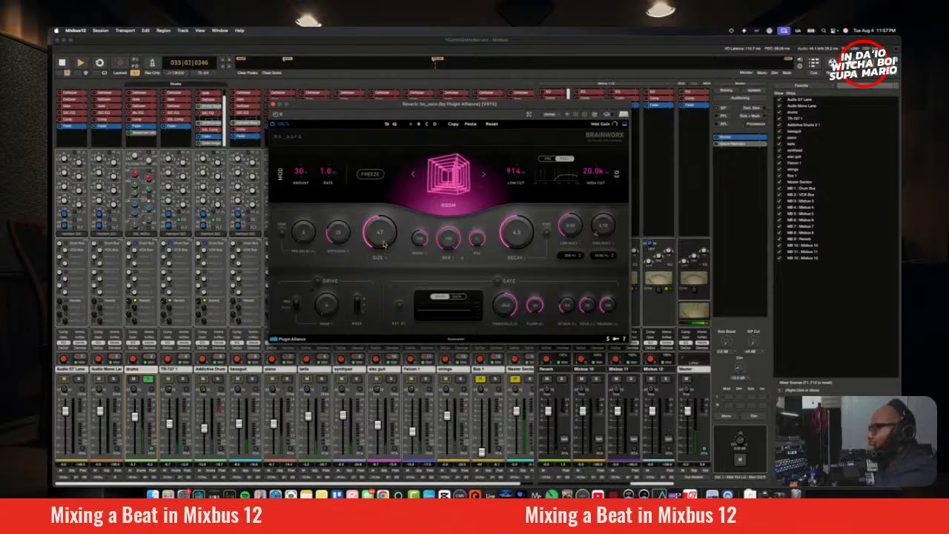
key(space)
key(space)
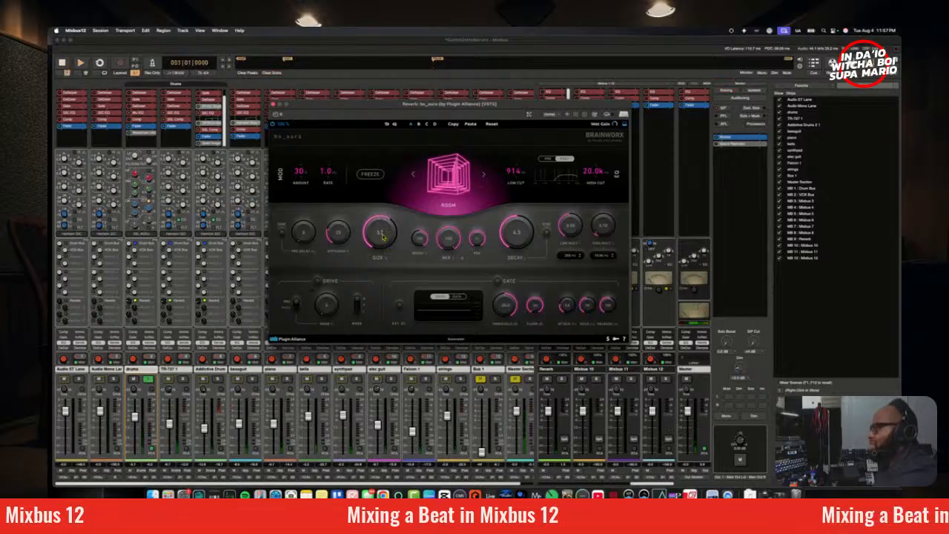
click(436, 59)
drag(389, 236, 387, 240)
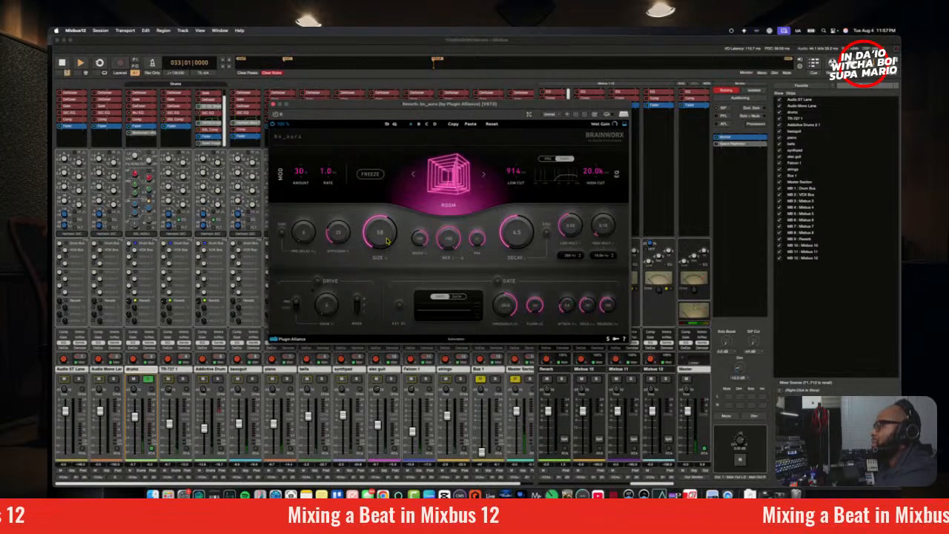
key(space)
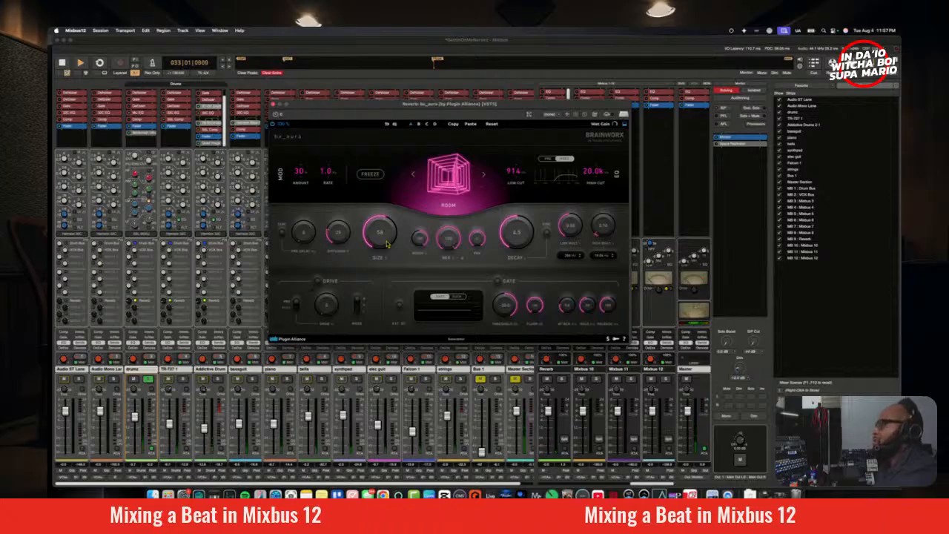
key(space)
key(space)
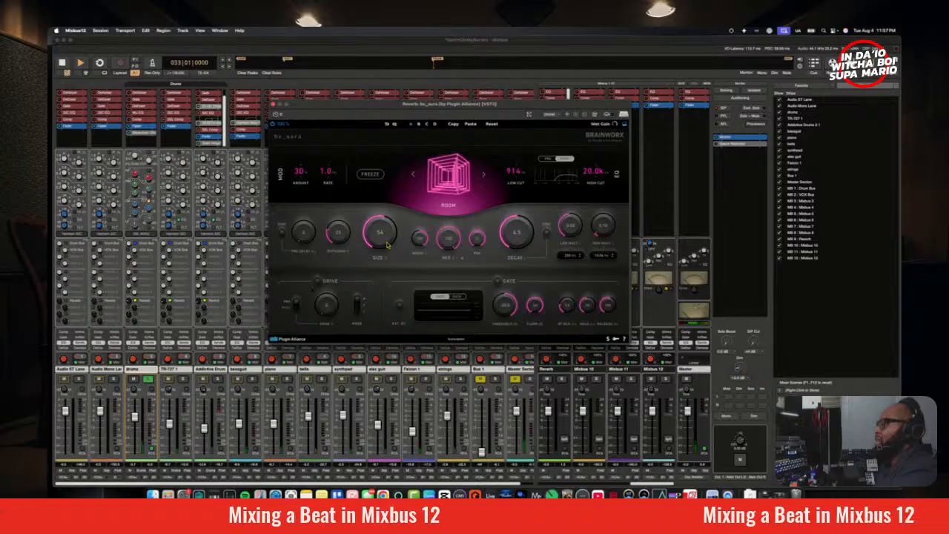
key(space)
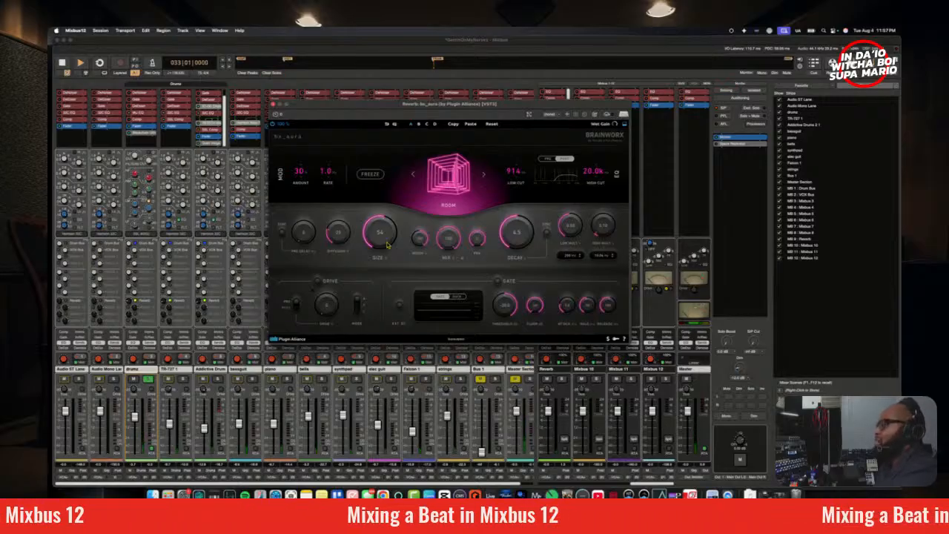
scroll(387, 245, up, 1)
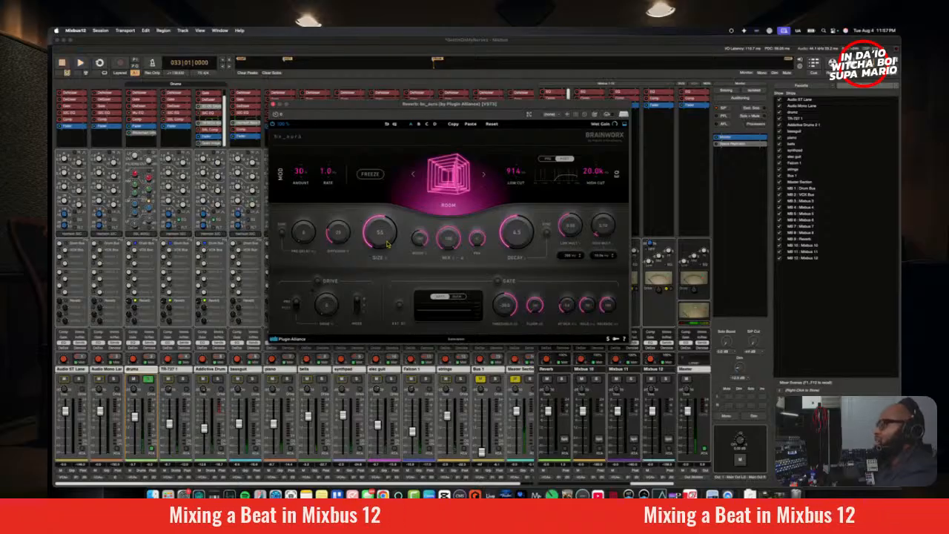
drag(387, 244, 389, 247)
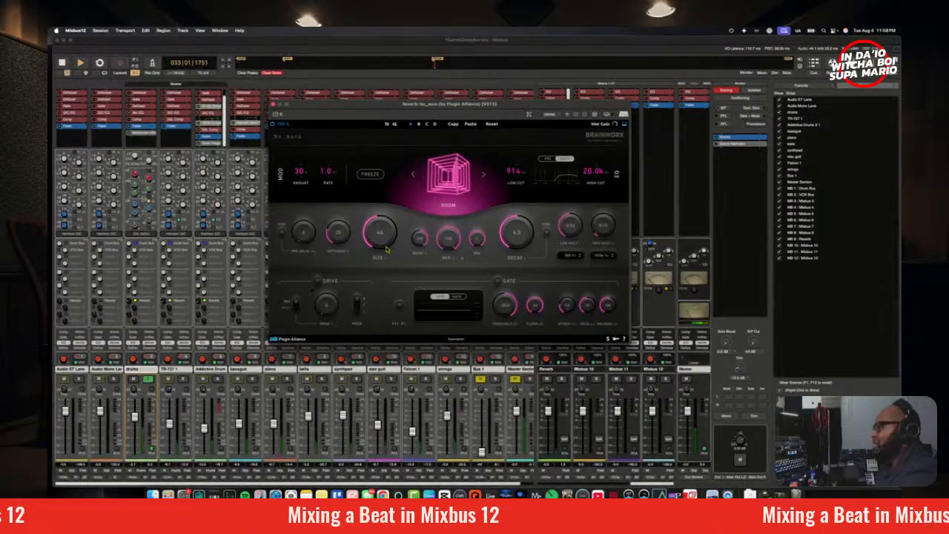
Step: Set bx_aura's Decay to 3.4, Diffusion to 17 and modulation Amount to 15, tempo-sync the pre-delay, and play the drums
drag(526, 239, 523, 244)
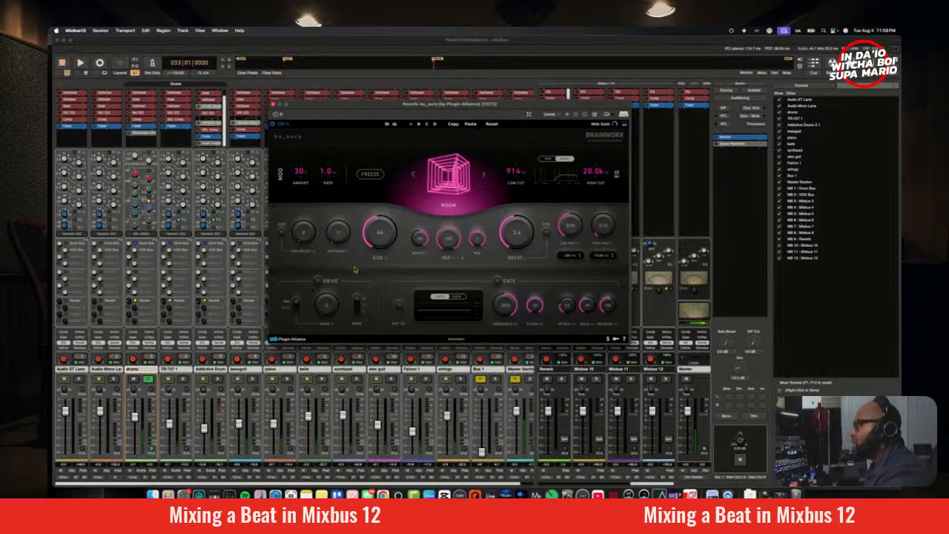
drag(354, 269, 346, 249)
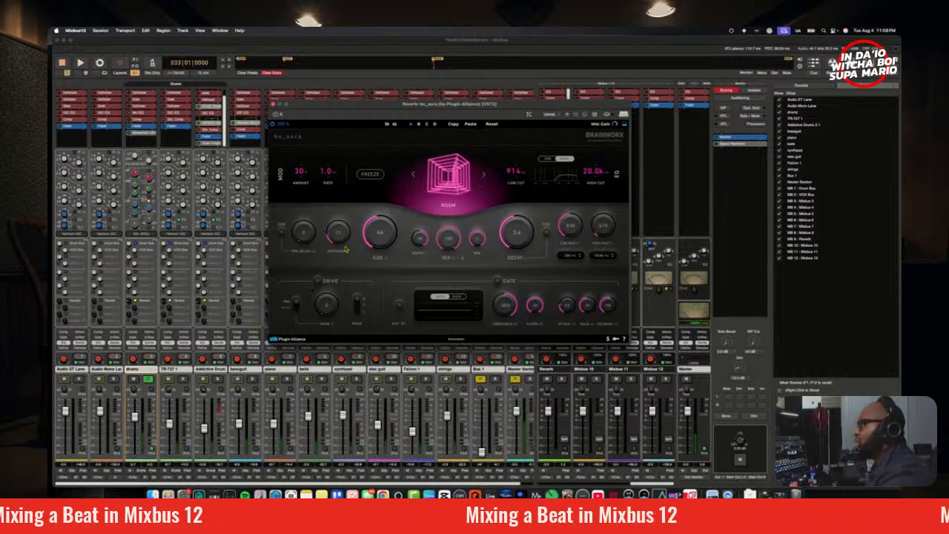
drag(301, 167, 307, 184)
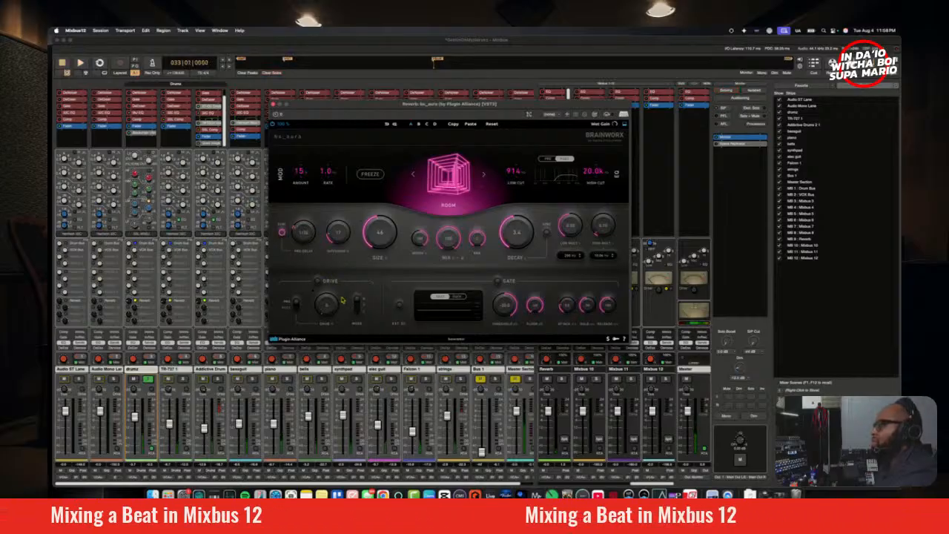
key(space)
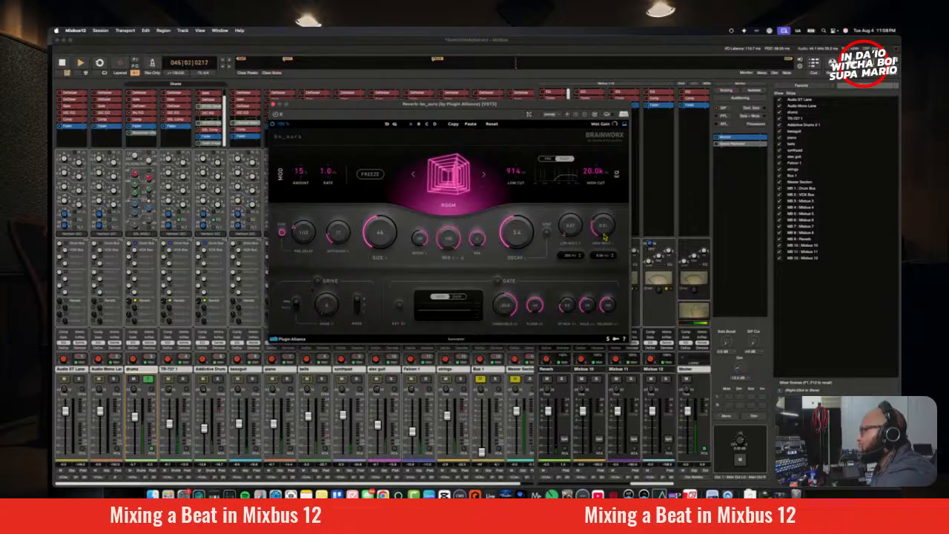
Step: Raise bx_aura's high-frequency decay multiplier and adjust the drums track's Reverb send by ear, stopping playback when done
drag(605, 236, 604, 206)
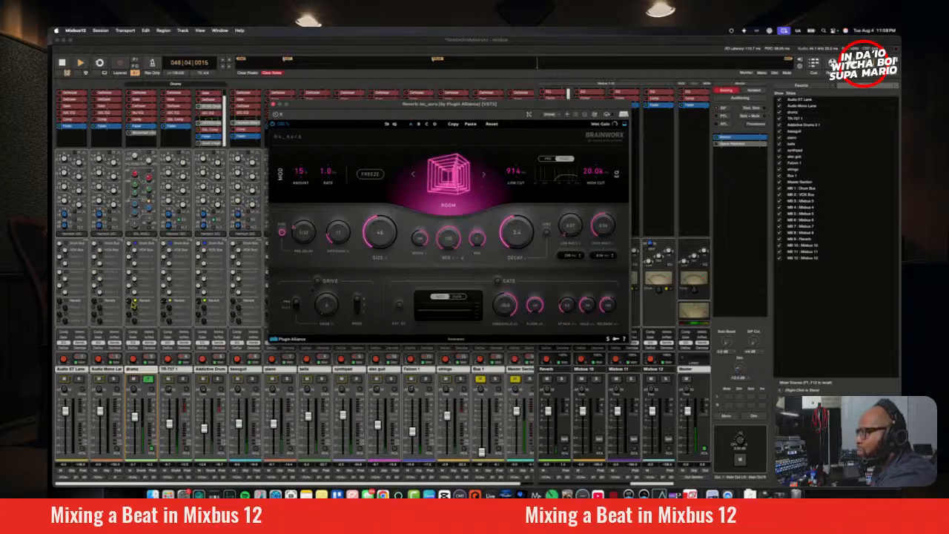
drag(132, 305, 132, 304)
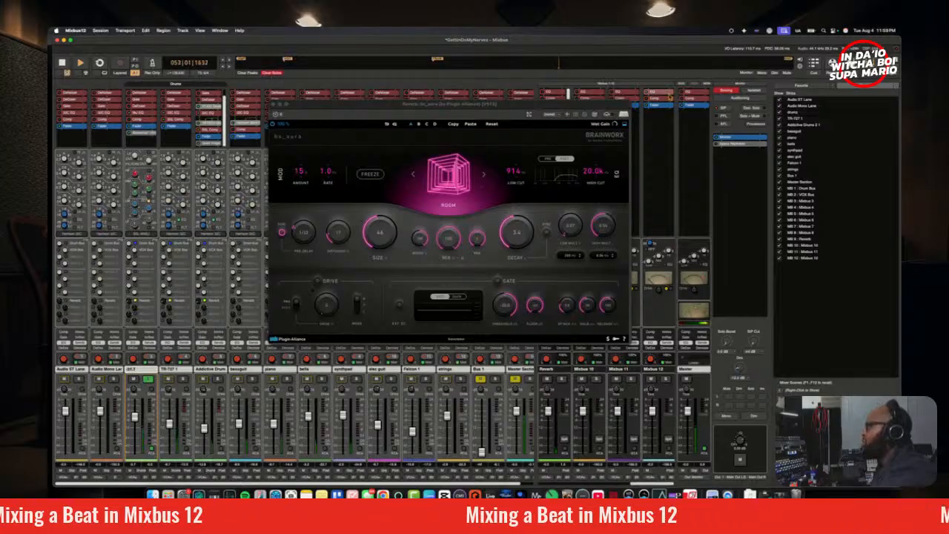
key(space)
Step: Move the bx_aura window clear of the Reverb bus strip, and solo the Reverb bus instead of the drums
drag(603, 108, 499, 121)
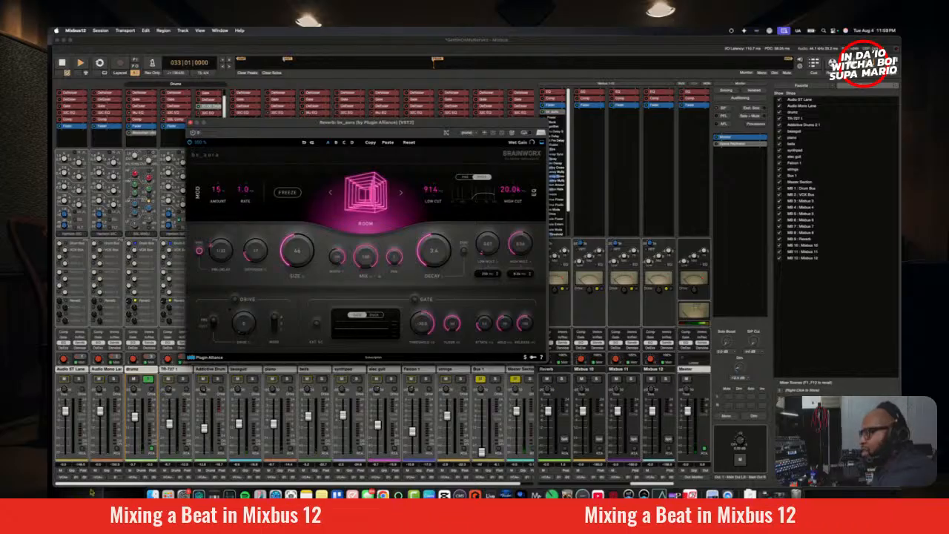
click(148, 380)
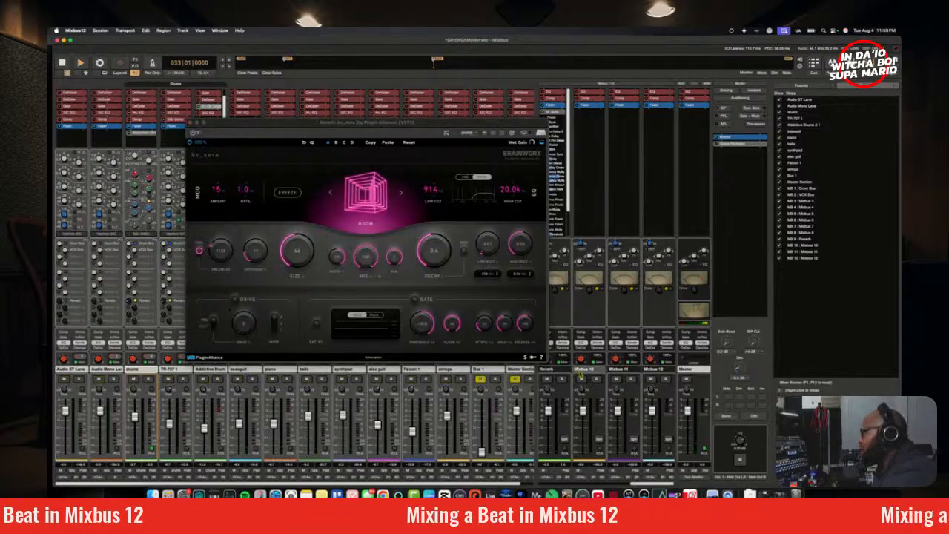
click(562, 381)
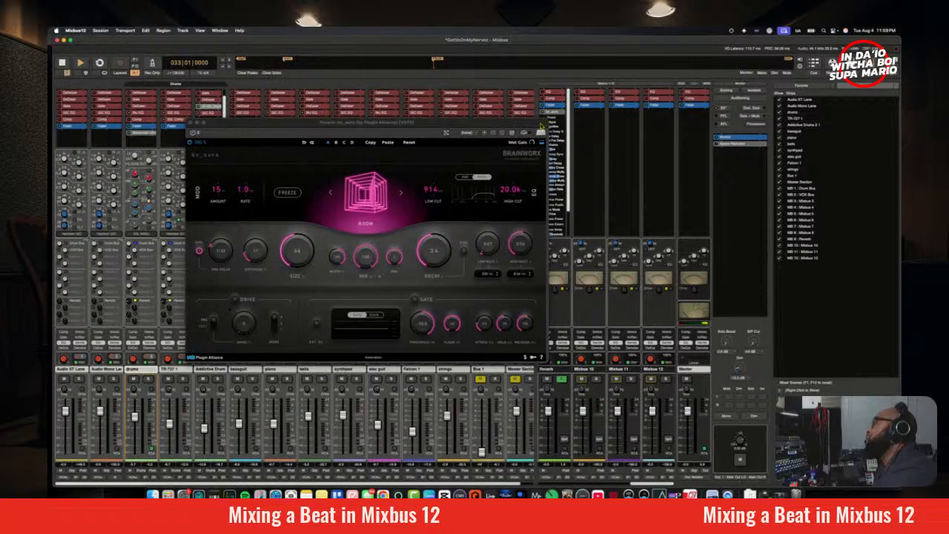
Step: Uncover the Reverb bus's plugin list and hide the inline controls of its bx_aura plugin
drag(533, 128, 497, 112)
right_click(567, 112)
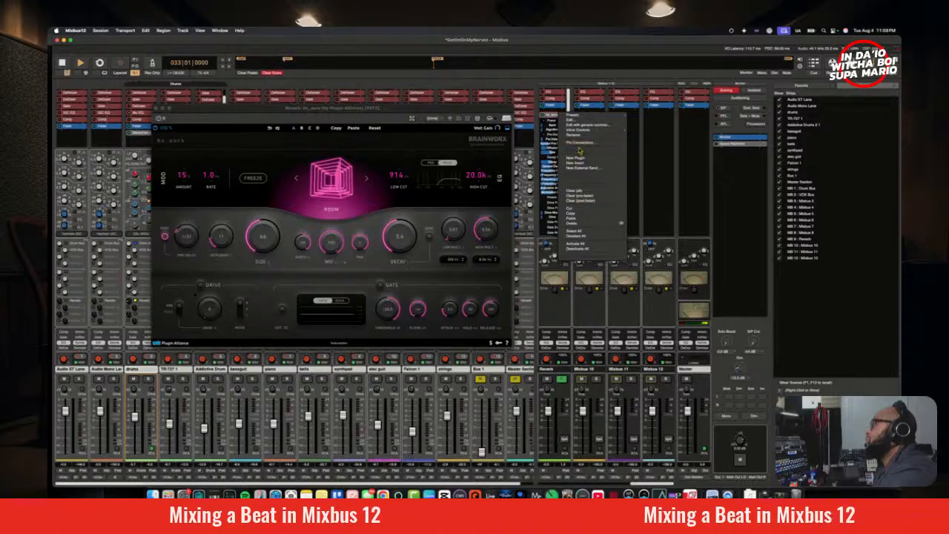
mouse_move(586, 132)
click(642, 138)
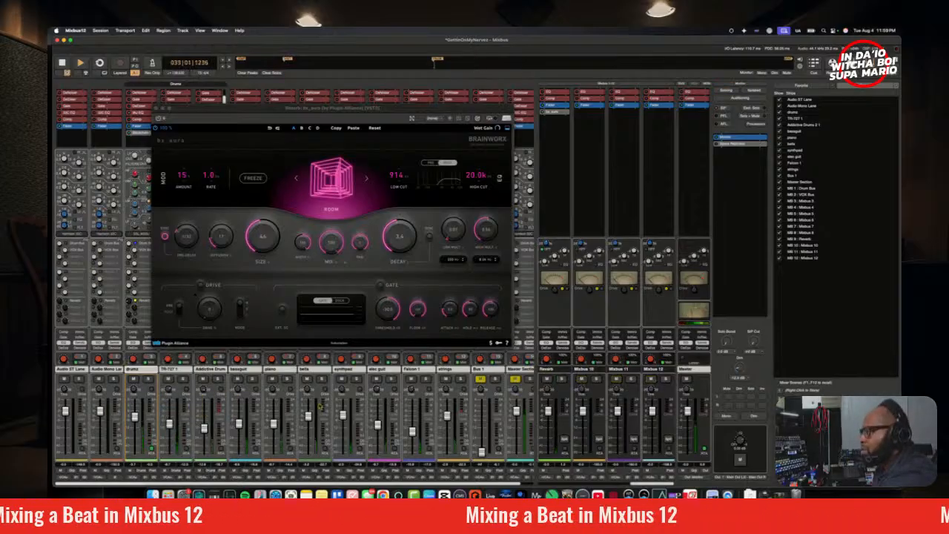
Step: Solo the drums track and turn on the Drive section in bx_aura during playback
click(148, 379)
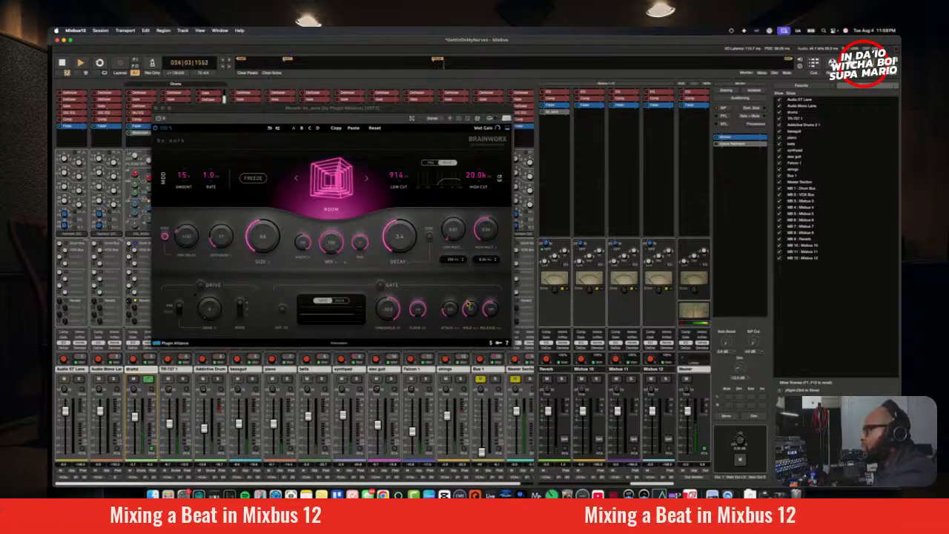
click(200, 285)
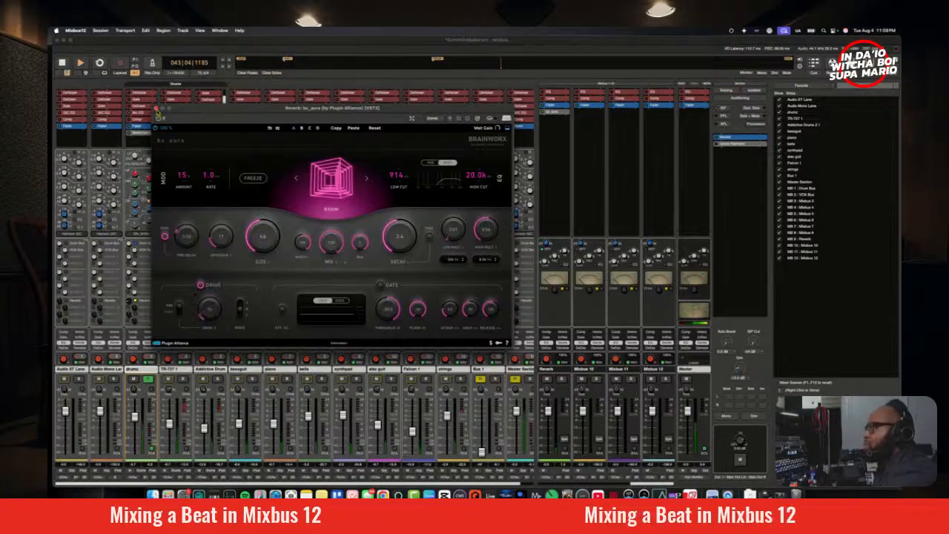
Step: Close bx_aura, audition the drums, TR-727 1 and Addictive Drums tracks soloed together, and release the solos
click(156, 109)
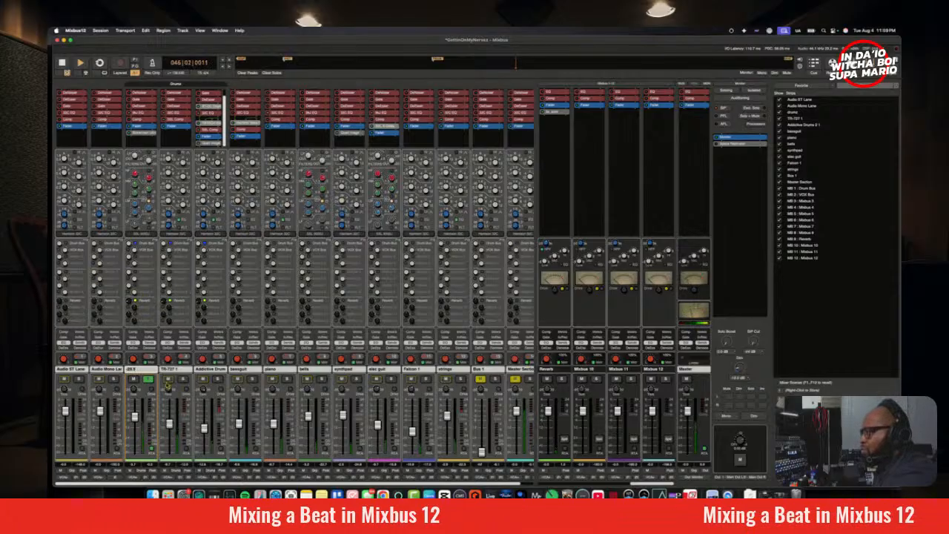
click(182, 379)
click(148, 379)
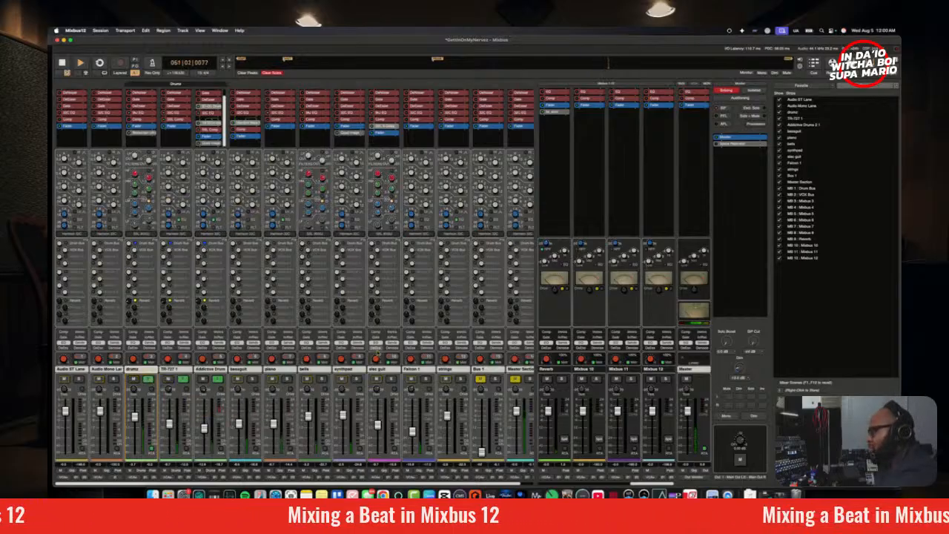
click(220, 380)
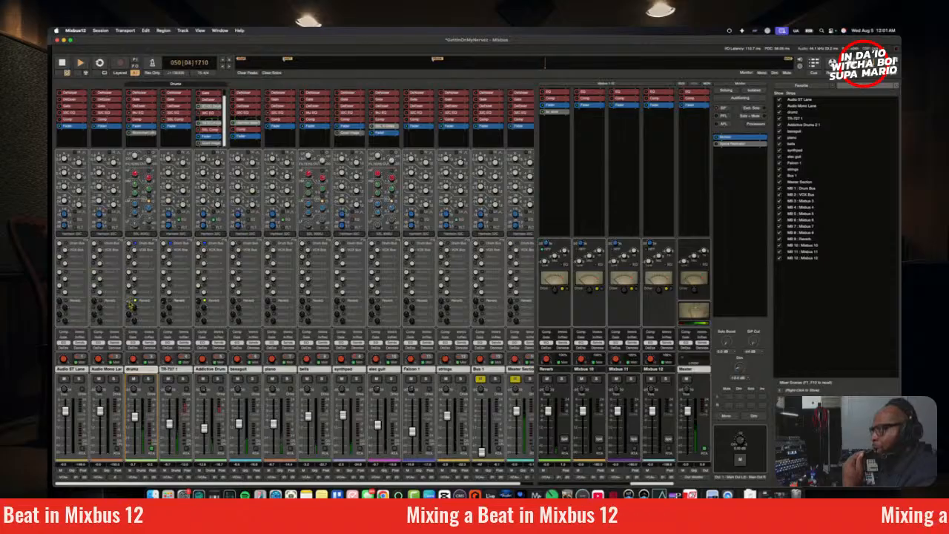
Step: Fine-tune the drums track's Reverb send by ear in the full mix, and restart playback from the beginning of the song
drag(131, 305, 131, 304)
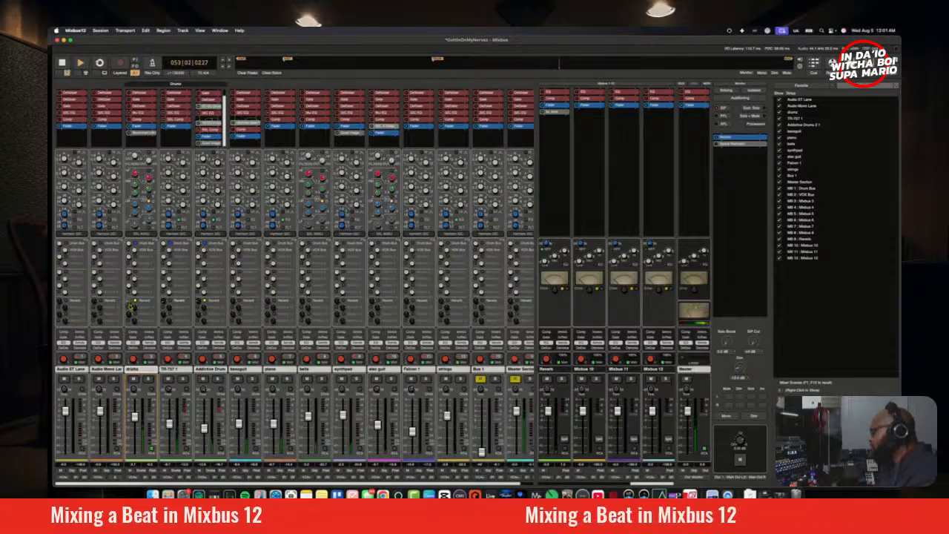
drag(129, 306, 130, 305)
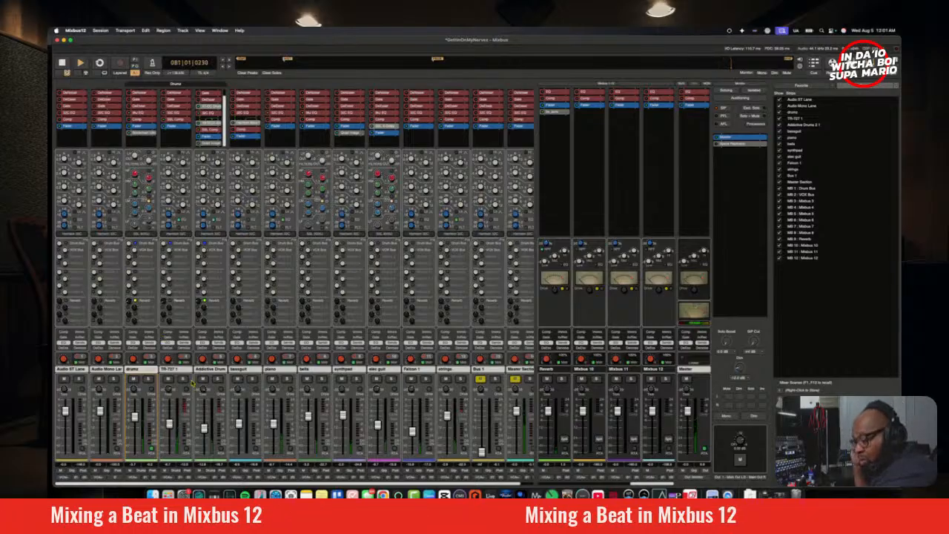
key(space)
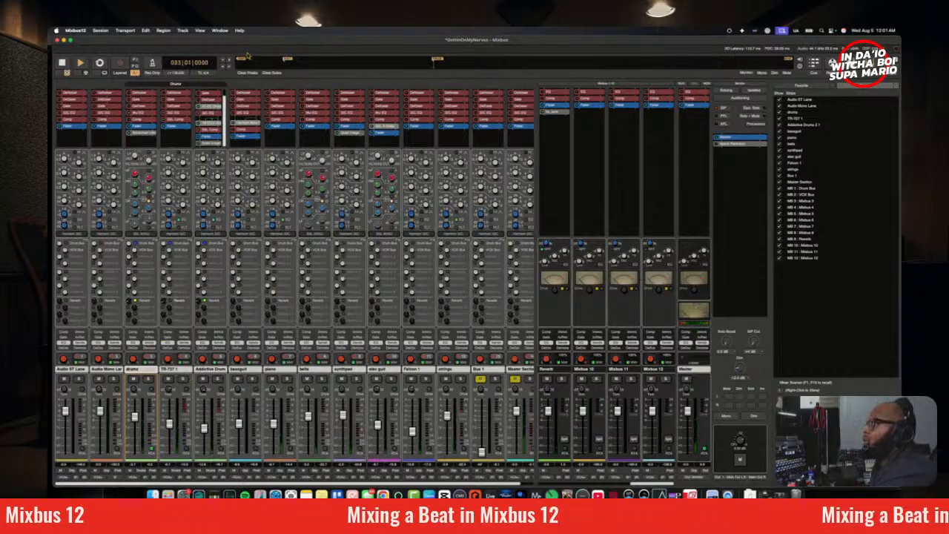
key(space)
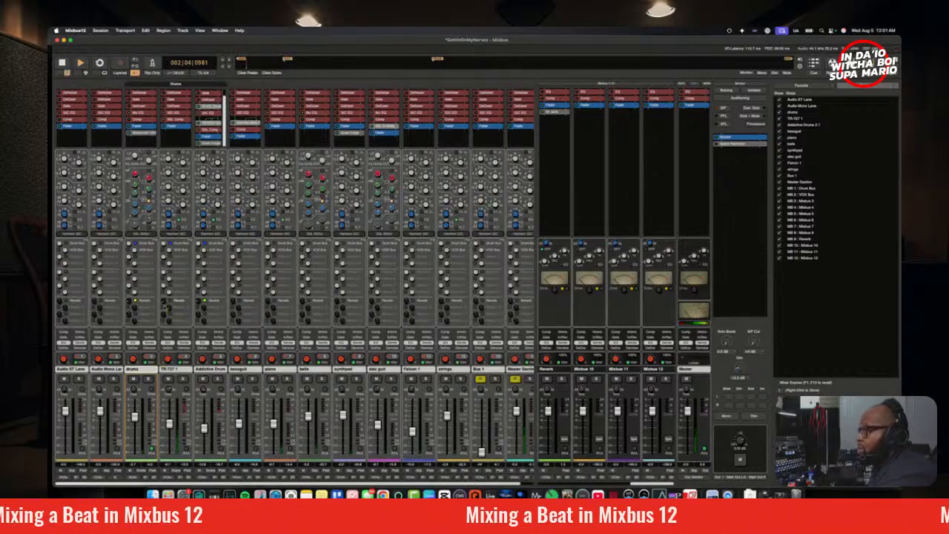
Step: Play from the bar 9 marker, solo the drums track briefly, and readjust its Reverb send in the full mix
click(287, 64)
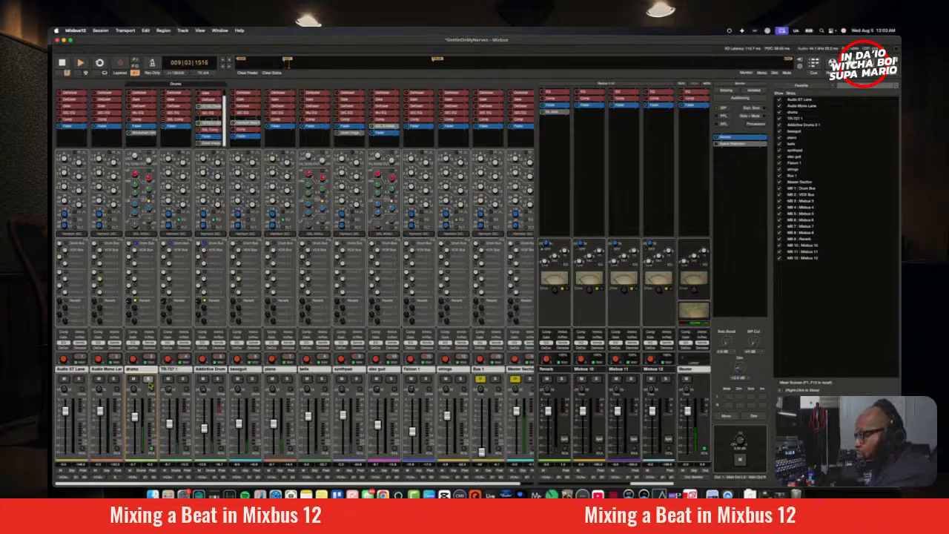
click(148, 379)
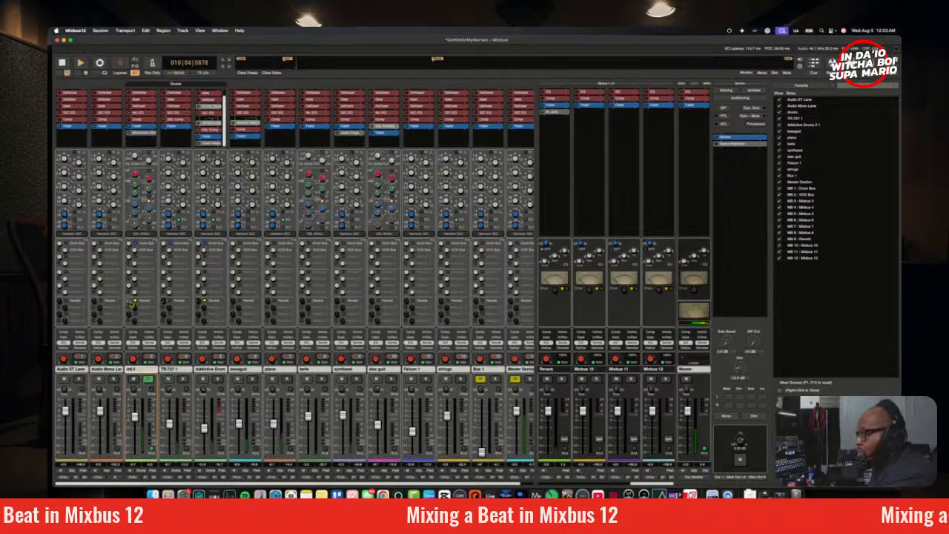
mouse_move(133, 302)
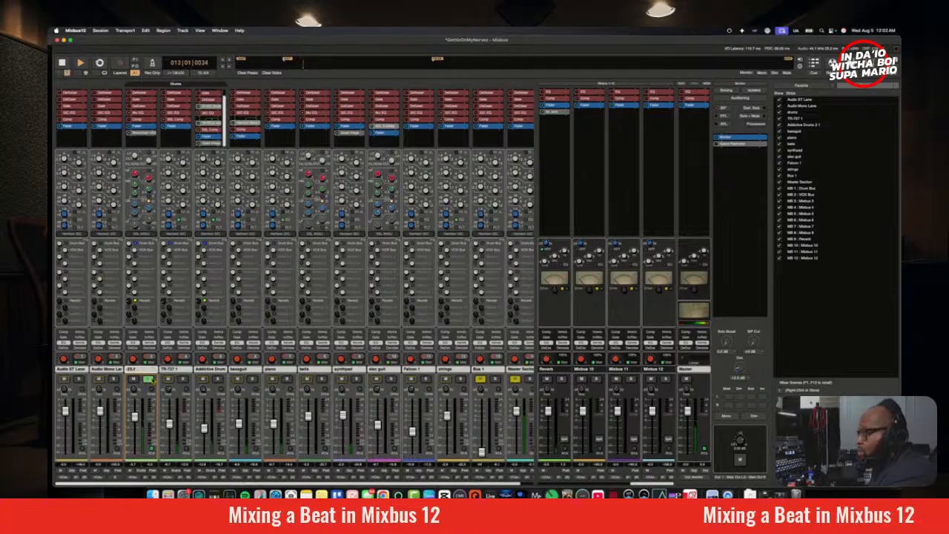
click(149, 379)
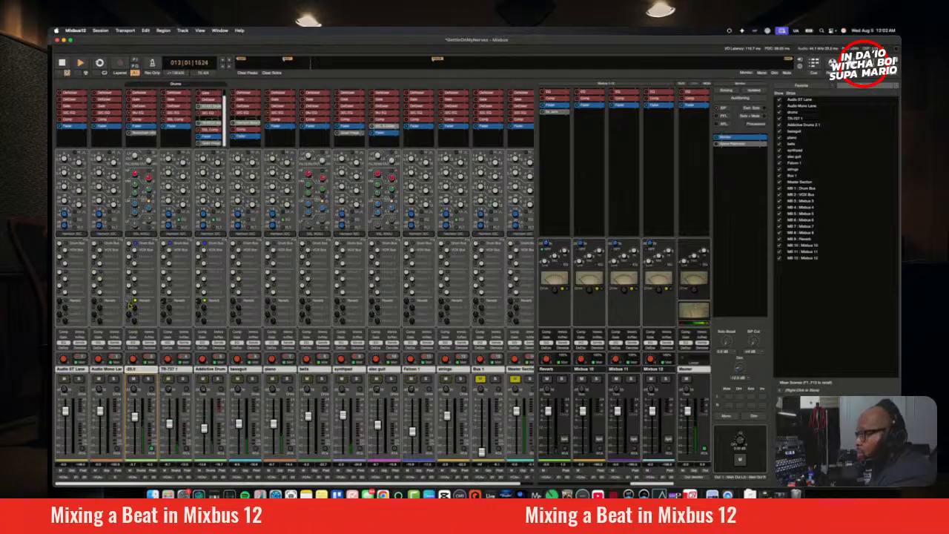
drag(130, 304, 132, 306)
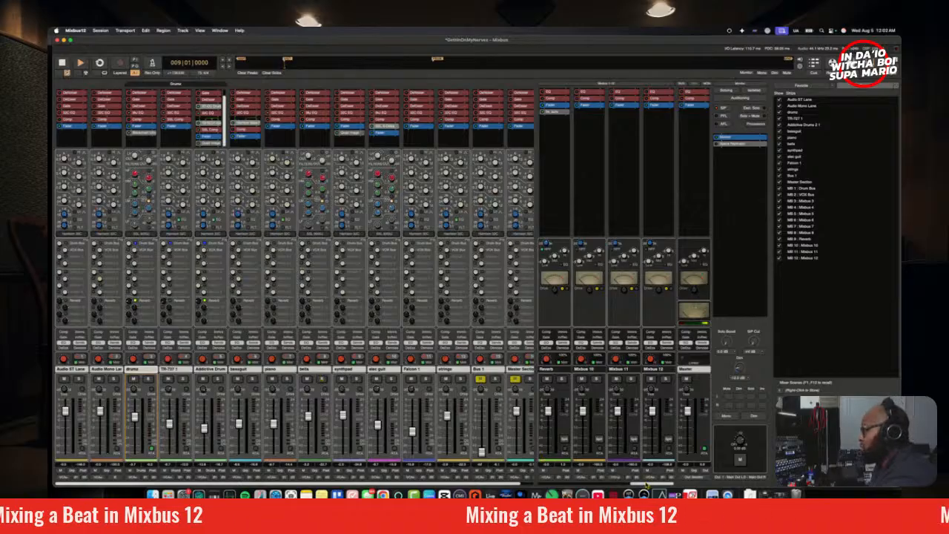
Step: Bring the first mix buses into view, select the elec guit and Falcon 1 tracks together, and assign them to the VOX Bus
drag(647, 486, 528, 490)
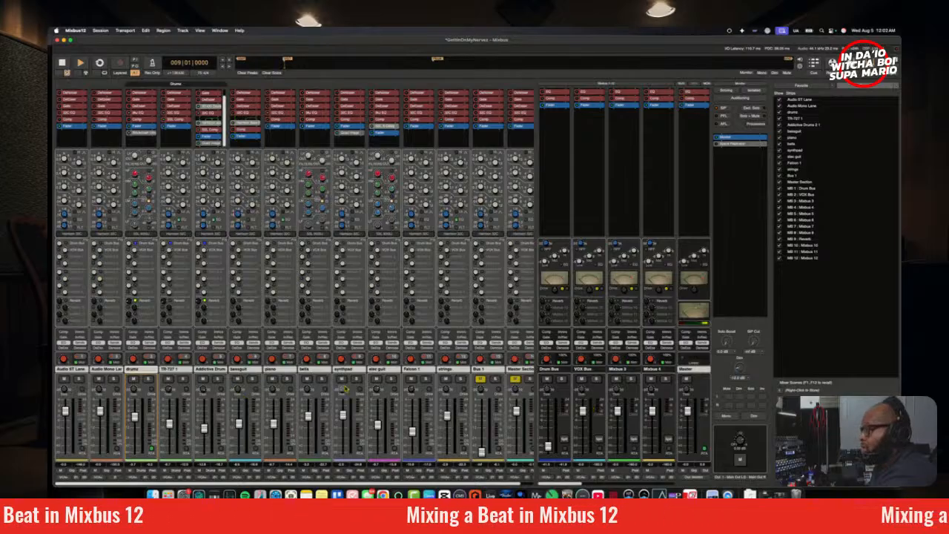
click(385, 376)
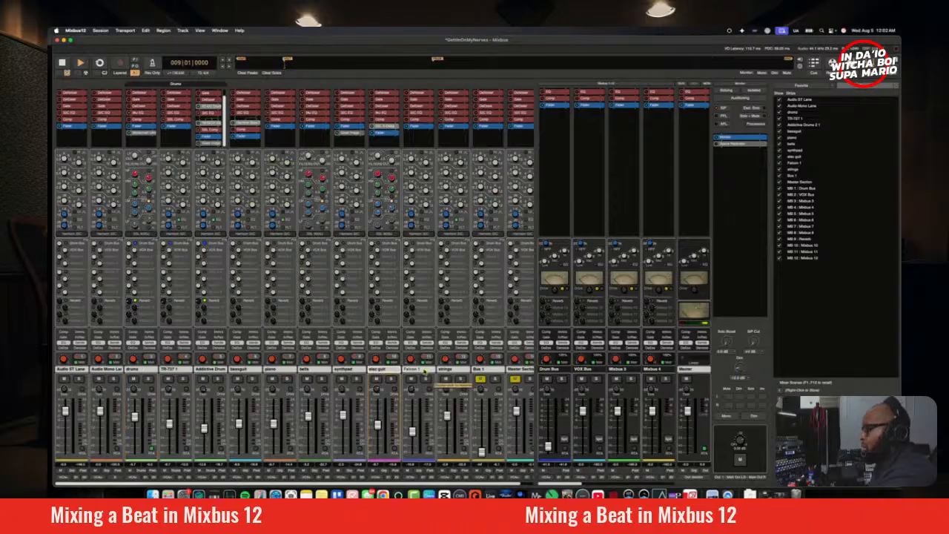
click(426, 372)
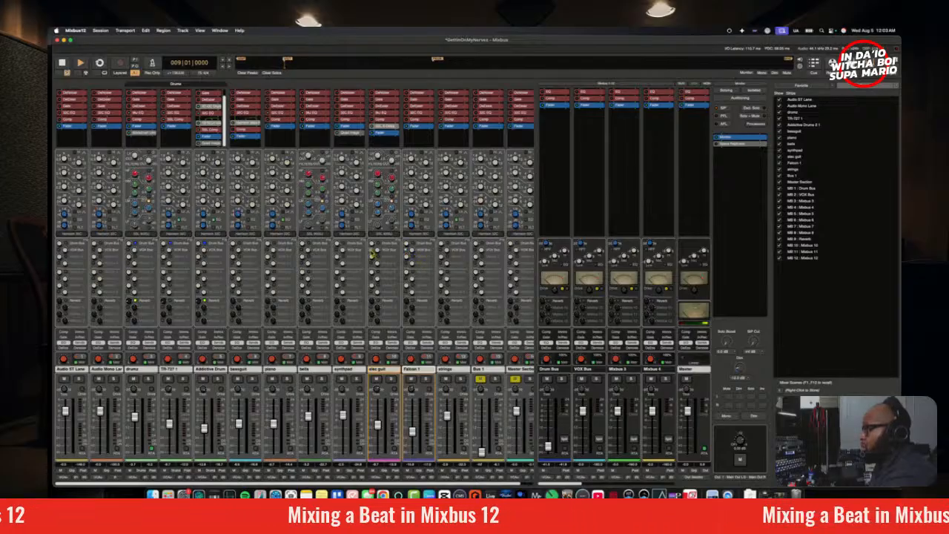
Step: Rename the VOX Bus as GTRS
double_click(582, 369)
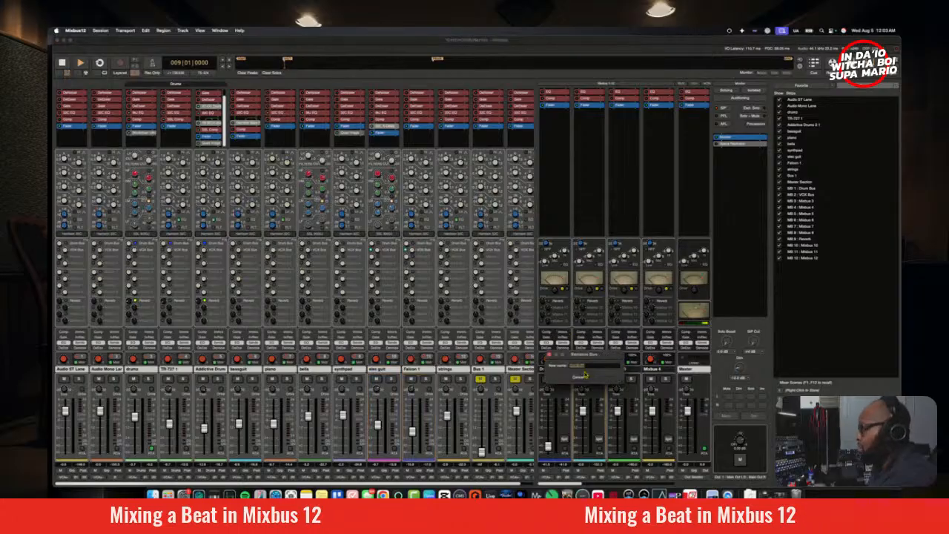
text(G)
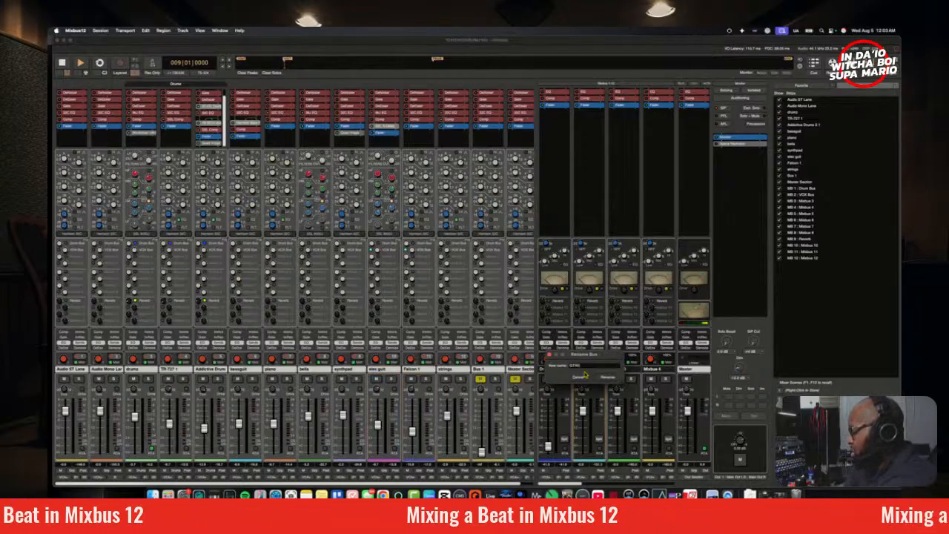
text(TRS)
key(Return)
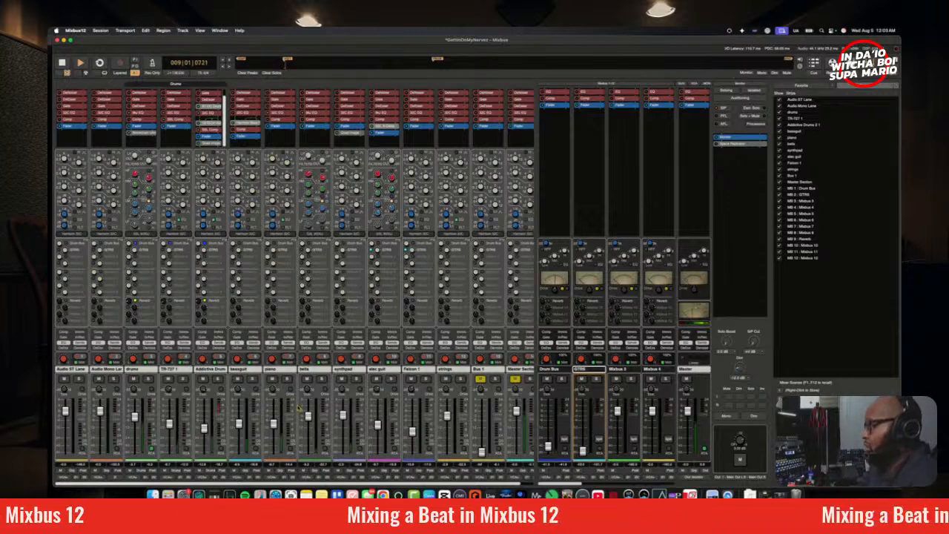
Step: Play from the bar 33 marker with mono monitoring on, raise the GTRS bus level by ear, and solo the bus
click(438, 61)
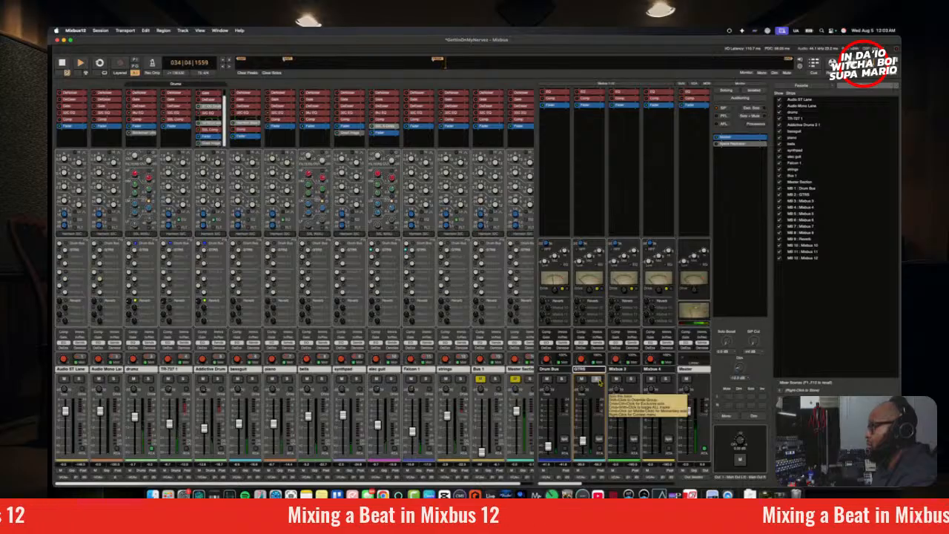
click(727, 416)
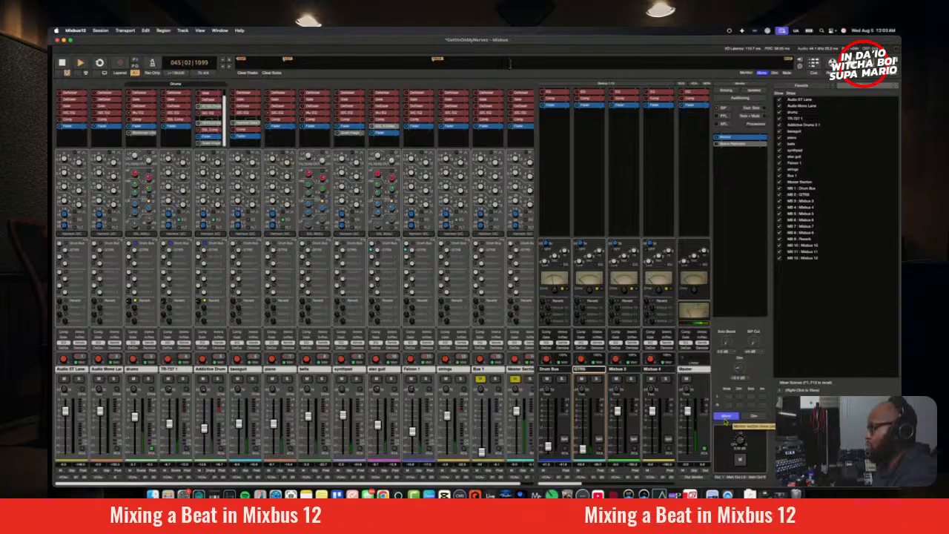
click(598, 380)
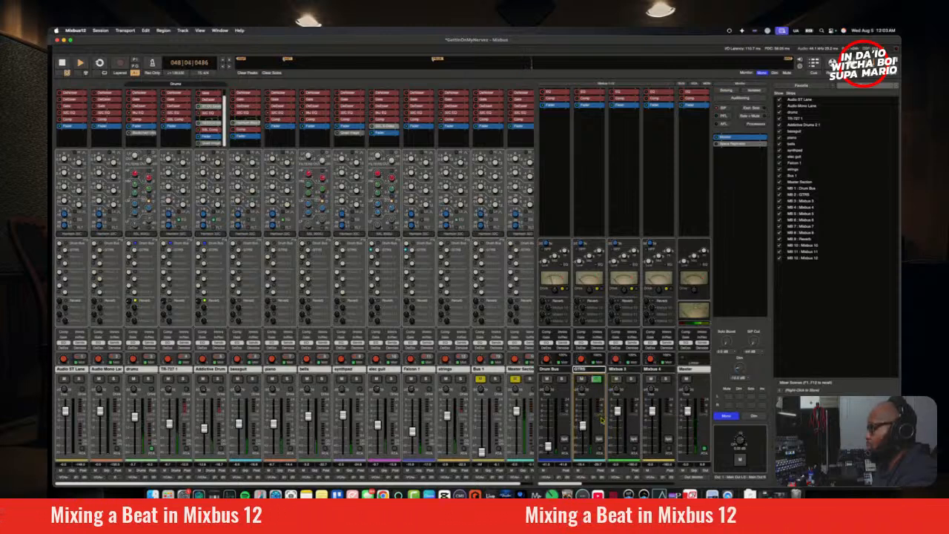
key(space)
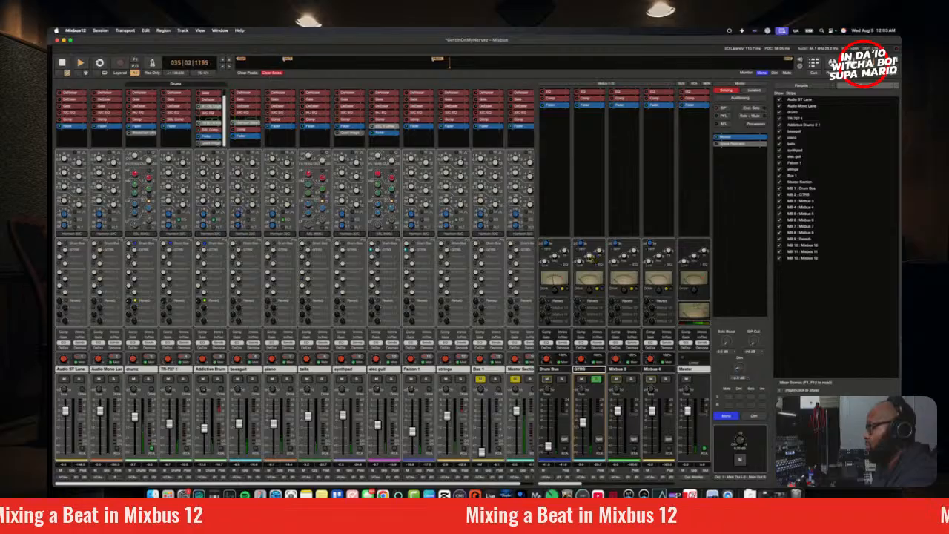
Step: Adjust the GTRS bus's Drive by ear, release its solo to rebalance its level, and turn mono monitoring off
mouse_move(593, 293)
mouse_down()
mouse_move(594, 235)
mouse_move(608, 285)
mouse_up()
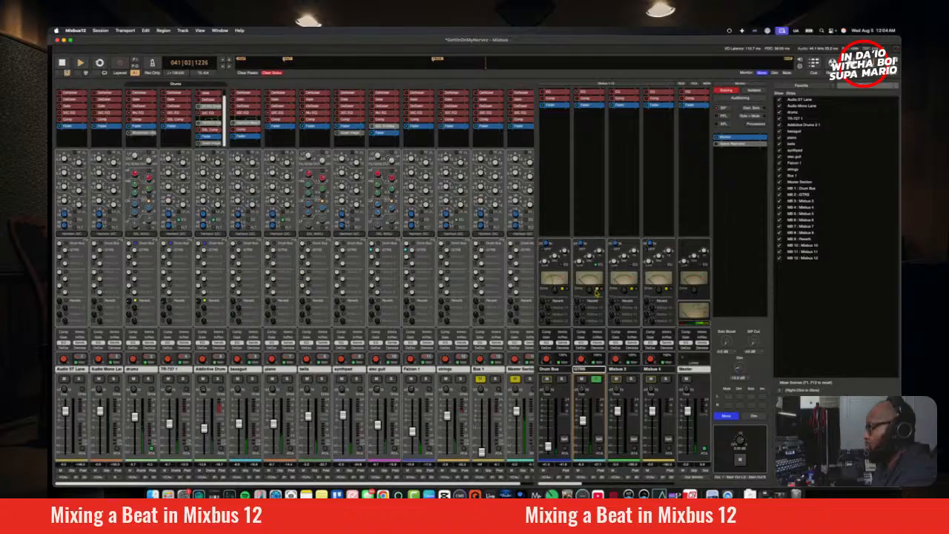
drag(591, 292, 569, 324)
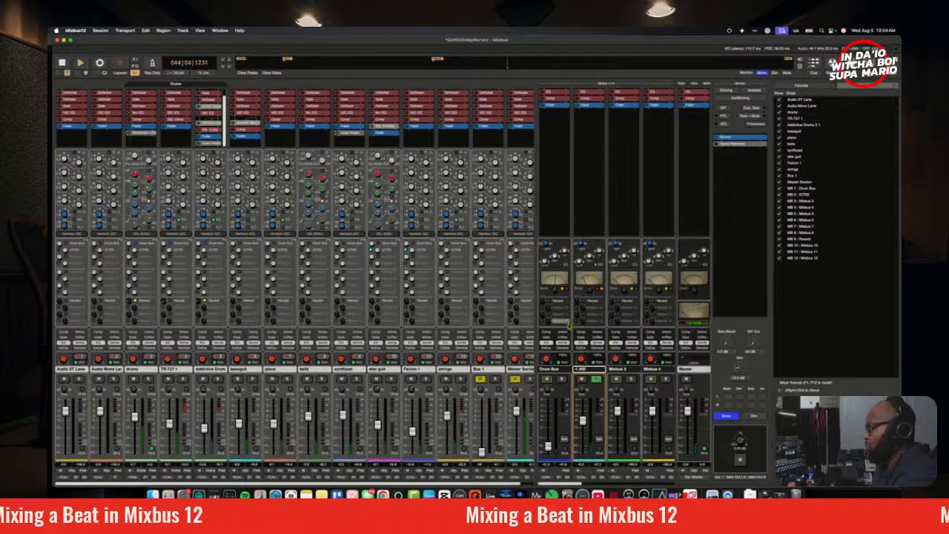
click(596, 380)
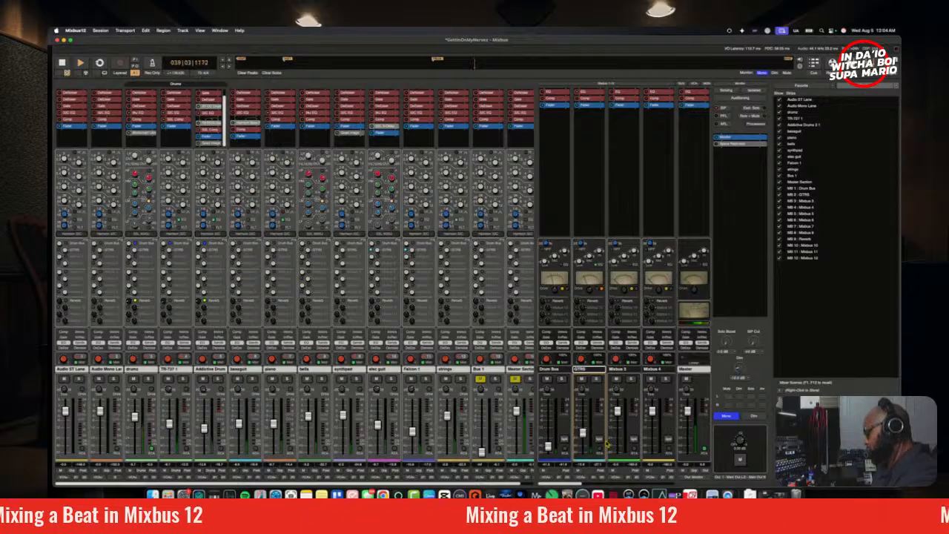
click(727, 417)
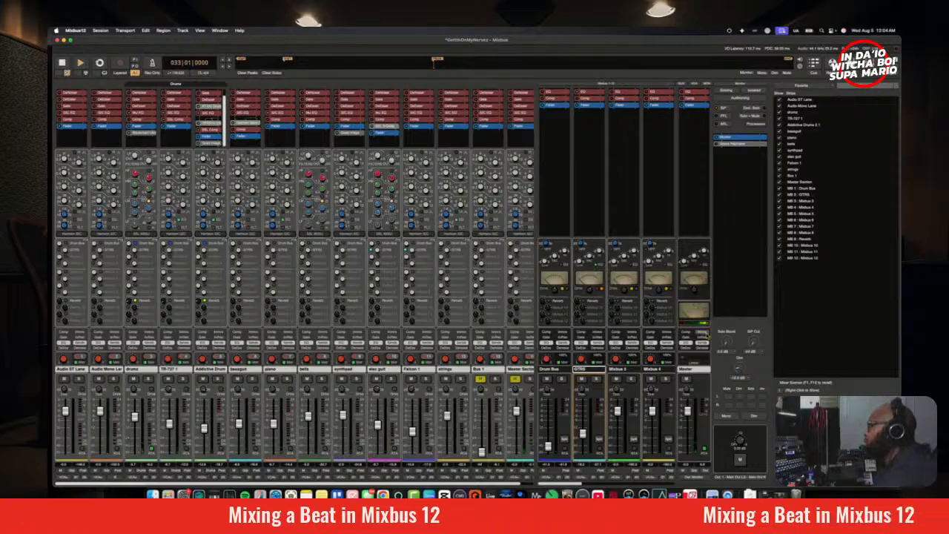
Step: Switch to the editor, listen to the arrangement from bar 53, and return to the mixer
click(850, 63)
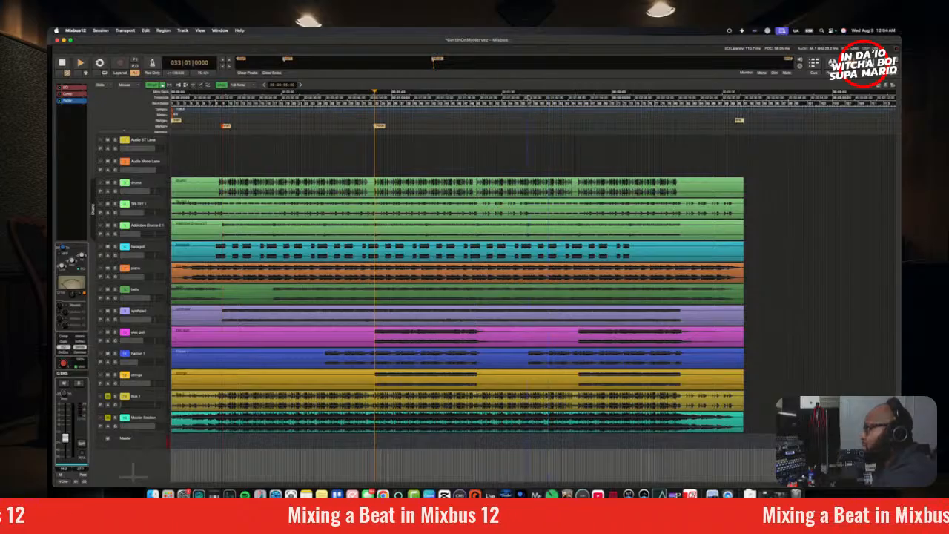
click(528, 97)
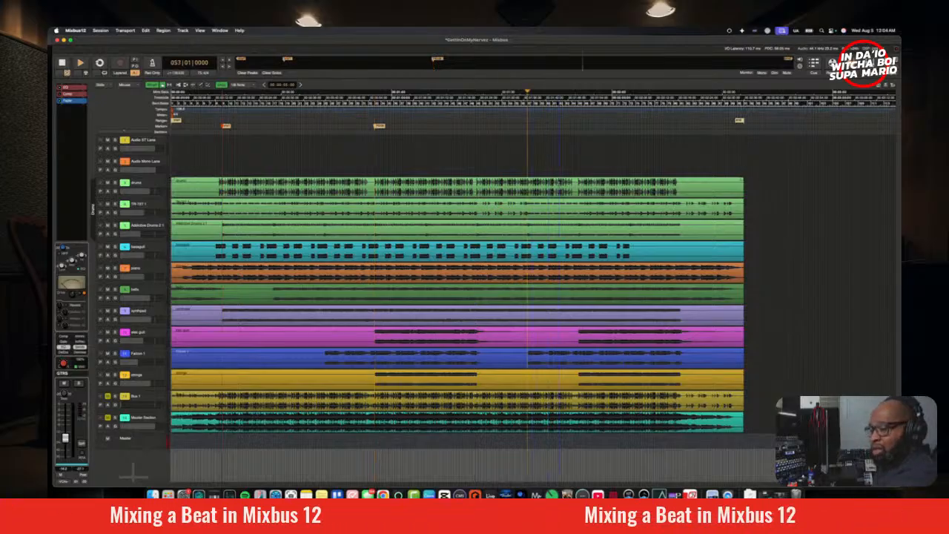
key(space)
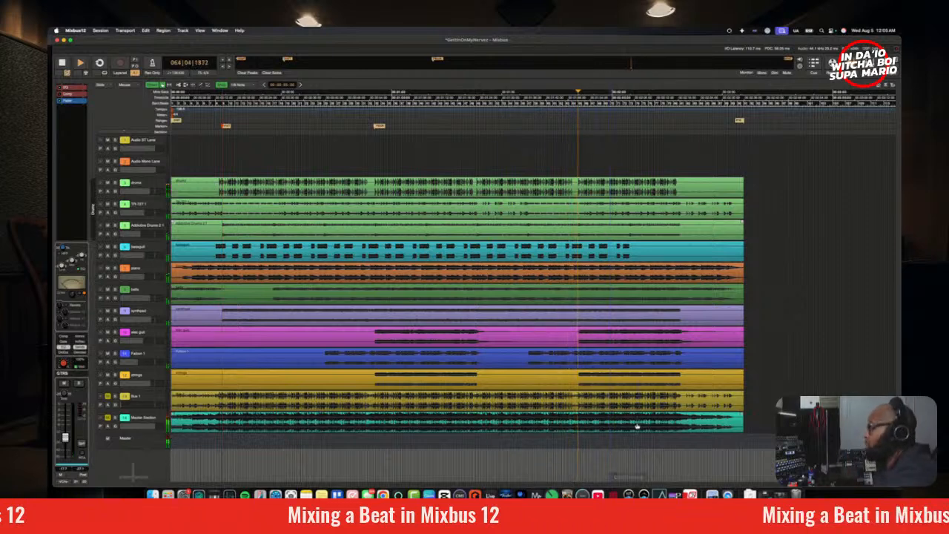
key(alt+m)
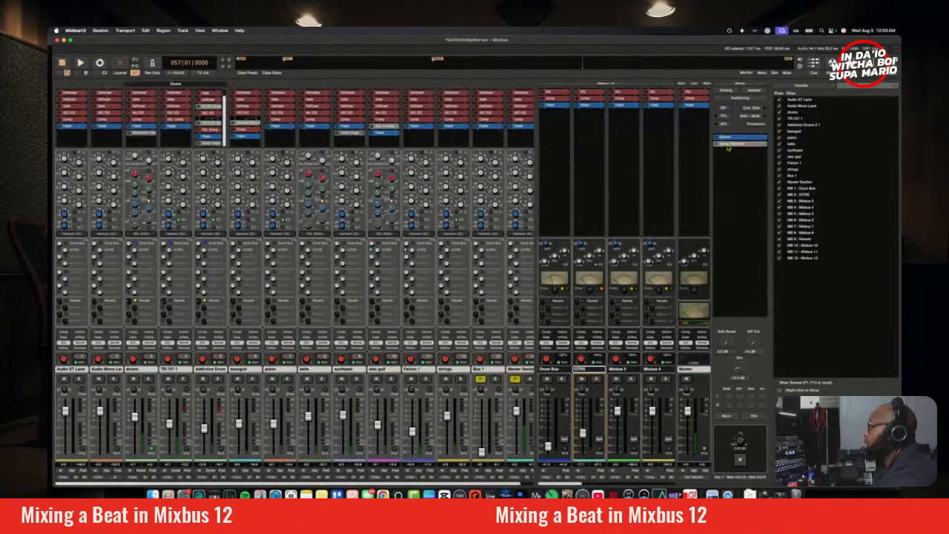
Step: Open Space Replicator in the monitor section, enable it, and choose the Watergate club space
double_click(590, 104)
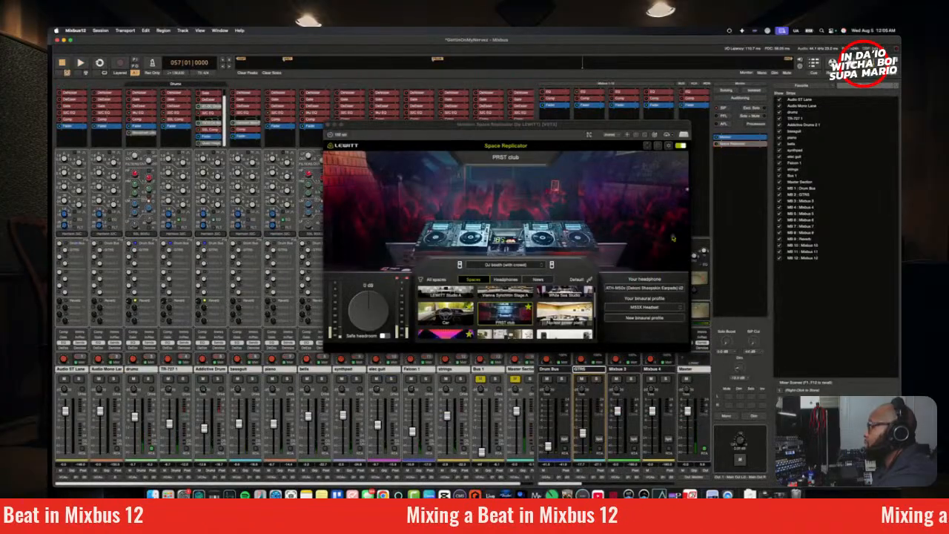
click(716, 144)
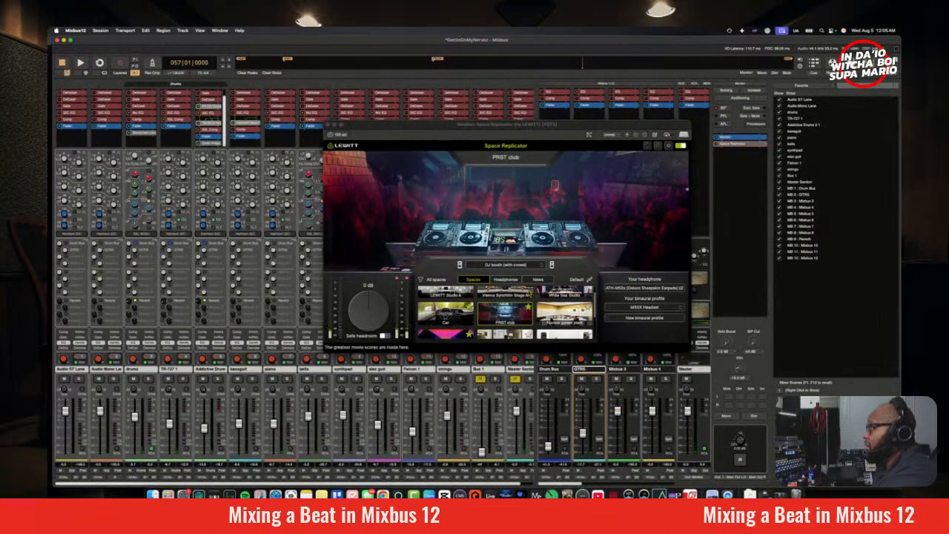
scroll(511, 315, down, 1)
scroll(510, 315, up, 2)
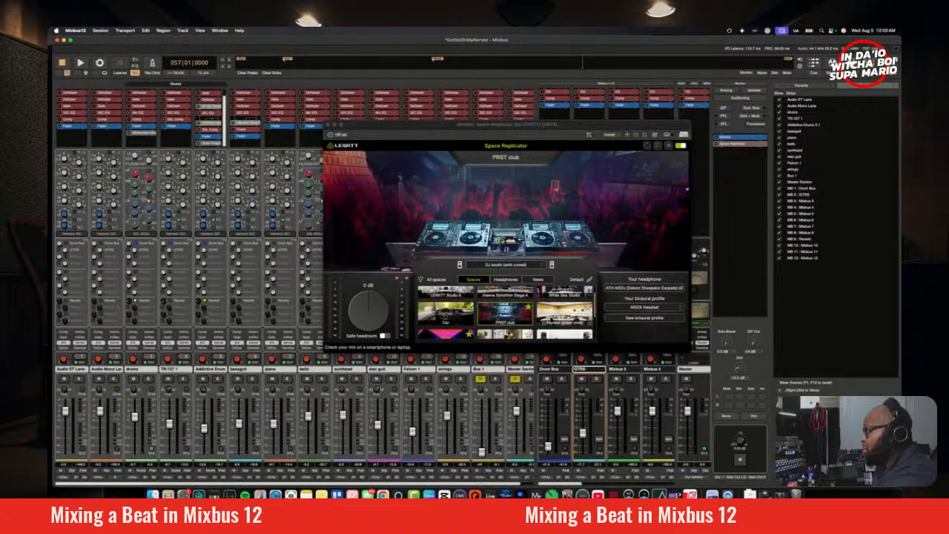
scroll(511, 326, down, 2)
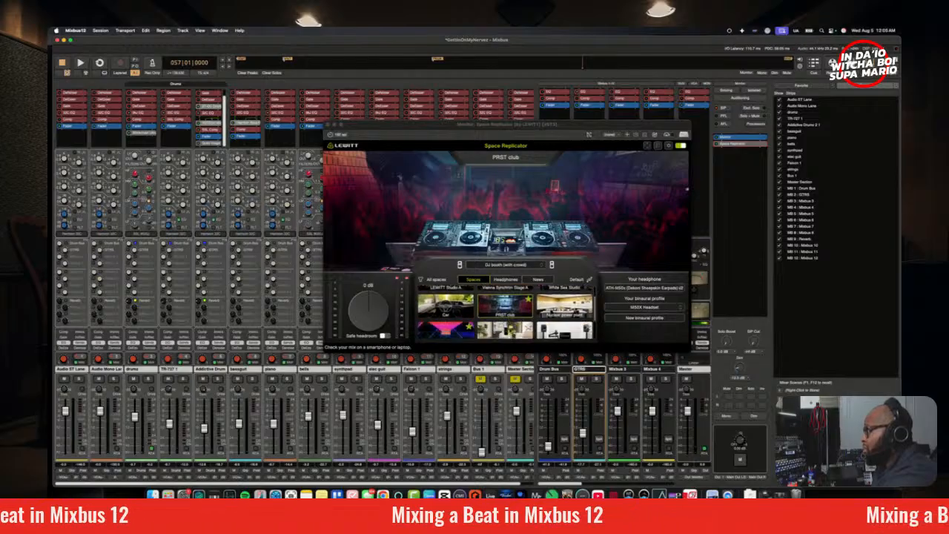
click(450, 326)
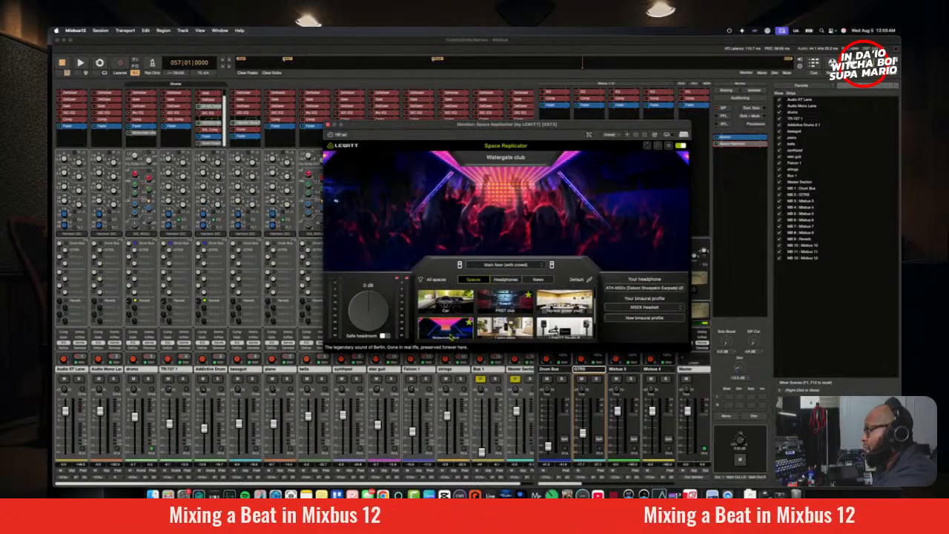
Step: Play the mix through Space Replicator's Watergate club space and close the plugin window
key(space)
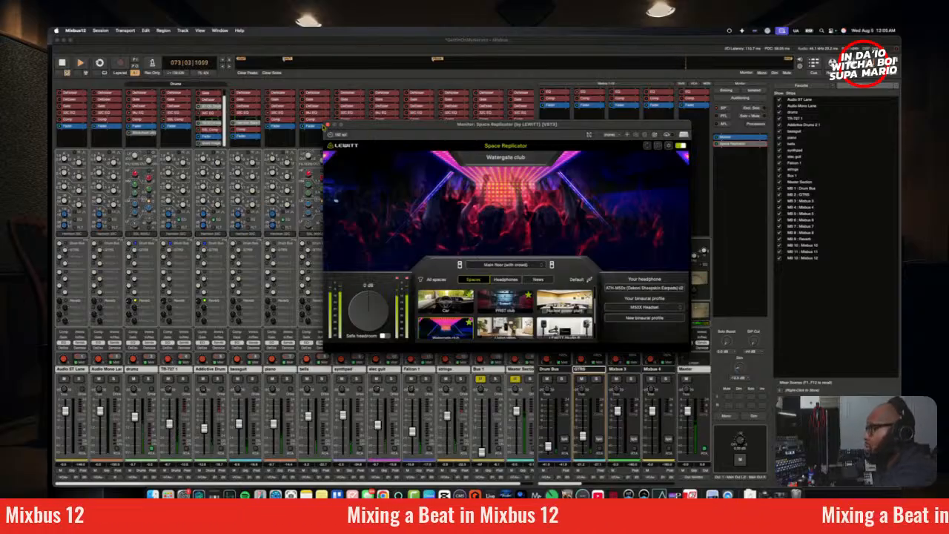
click(327, 125)
Step: Compare the elec guit track soloed and in the full mix during playback, leaving its solo off
click(378, 375)
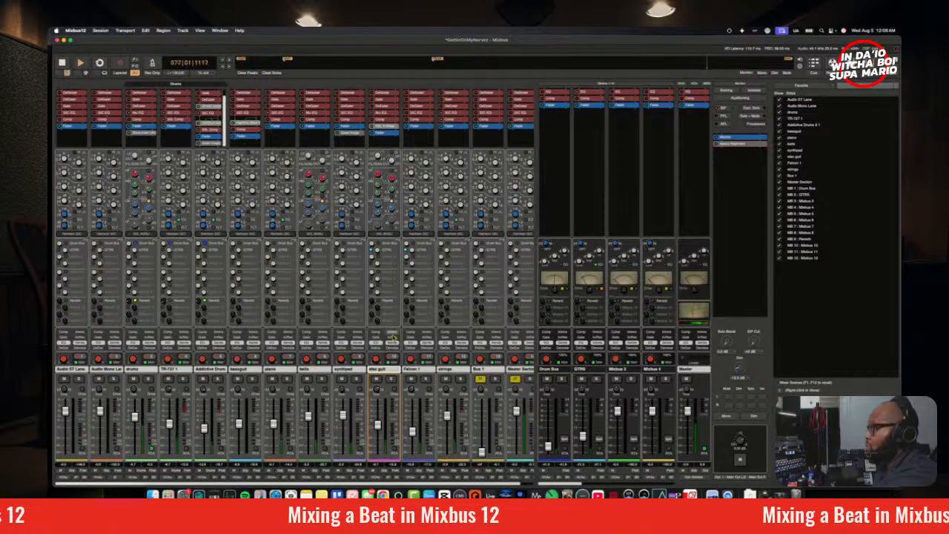
click(393, 381)
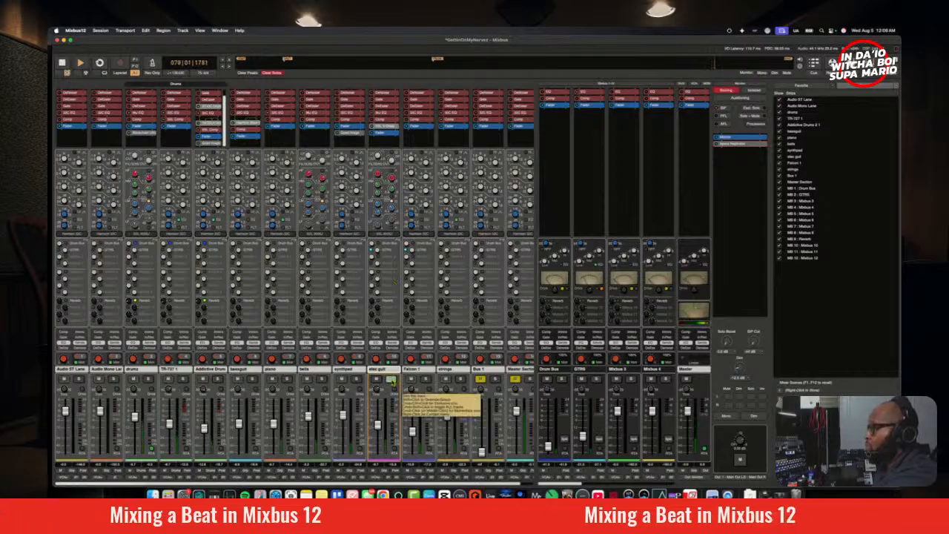
click(394, 381)
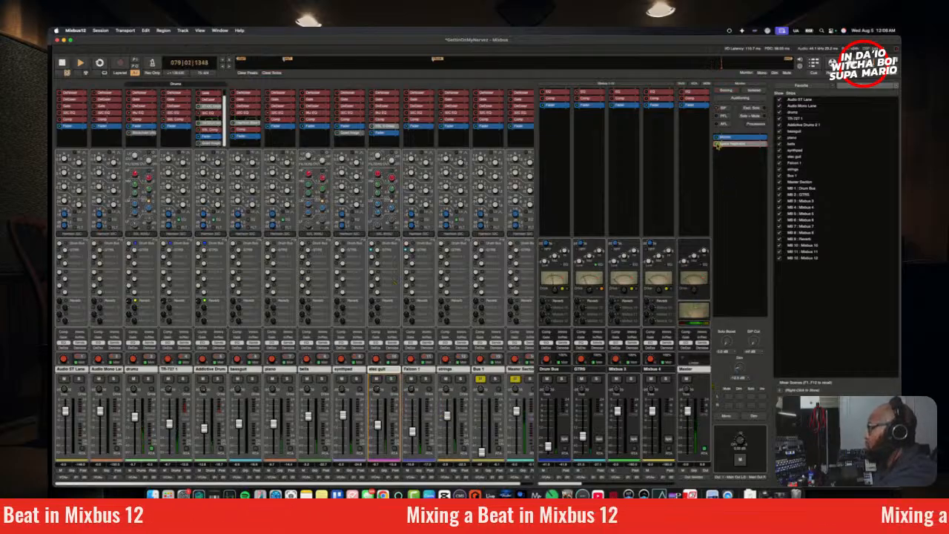
click(392, 380)
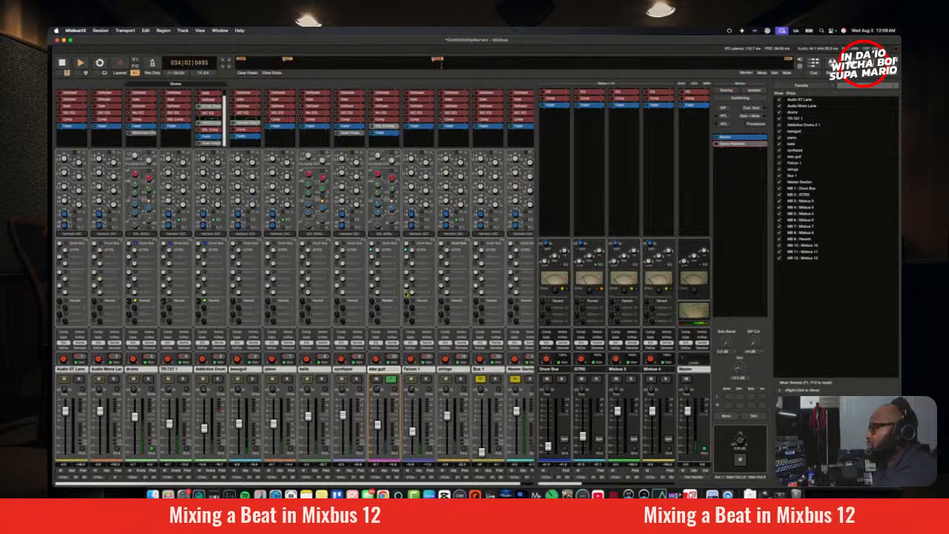
click(392, 382)
key(space)
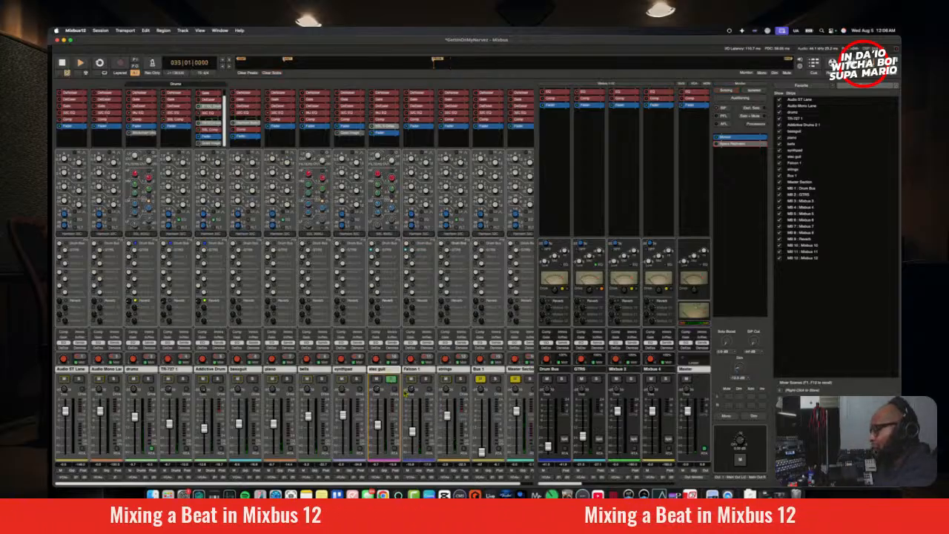
key(space)
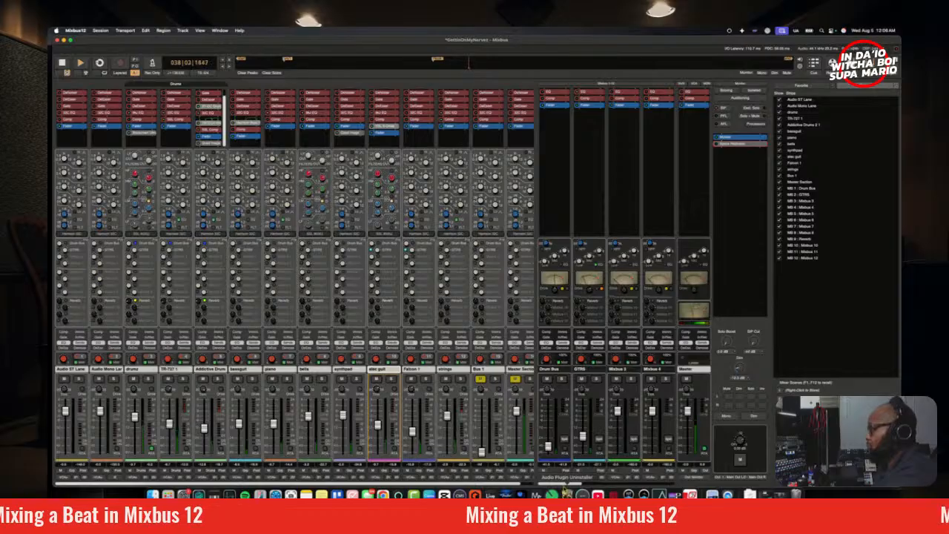
key(space)
drag(565, 484, 626, 473)
right_click(698, 131)
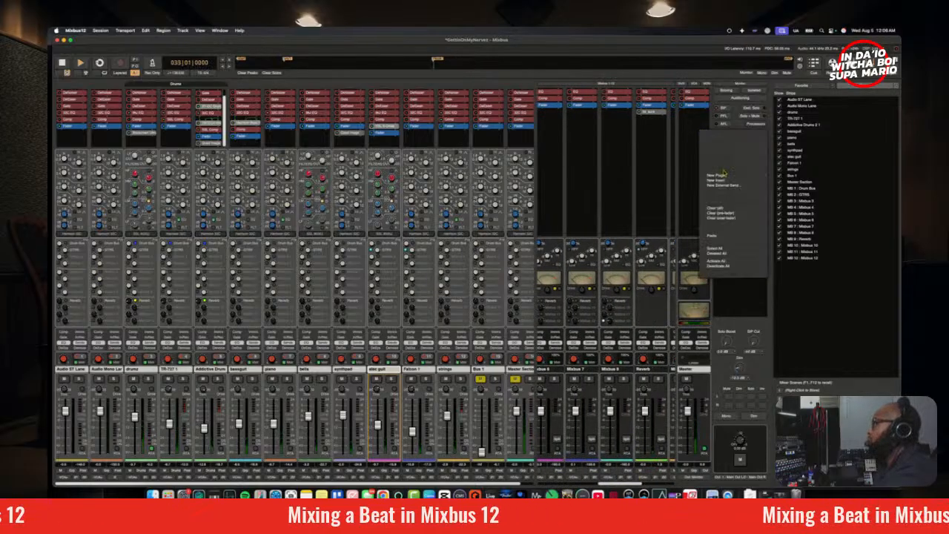
mouse_move(731, 176)
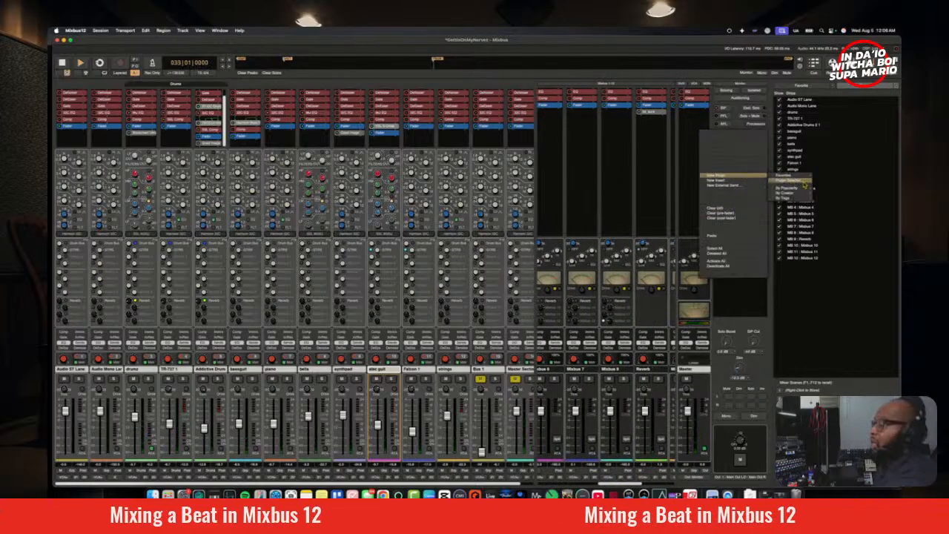
mouse_move(802, 191)
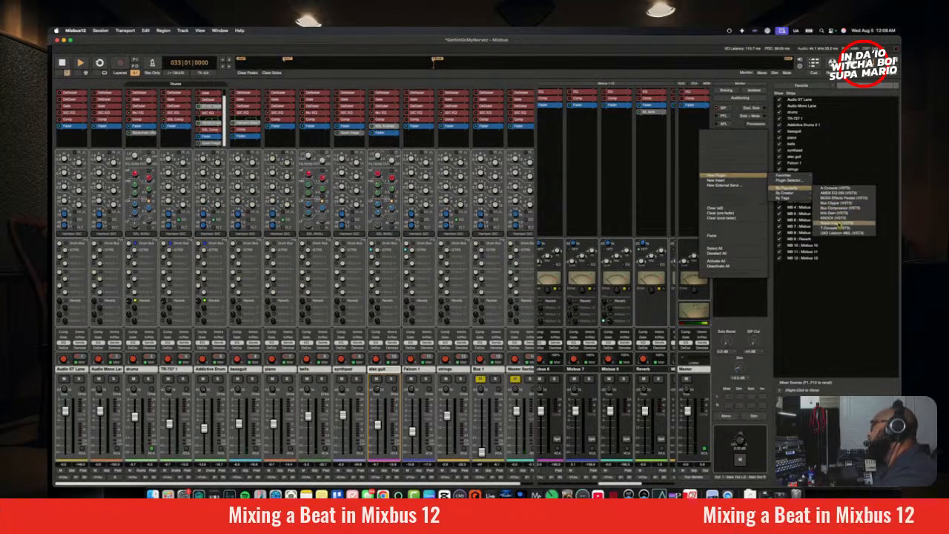
click(801, 183)
Step: Leave the plugin selector without inserting anything and save the session
click(98, 33)
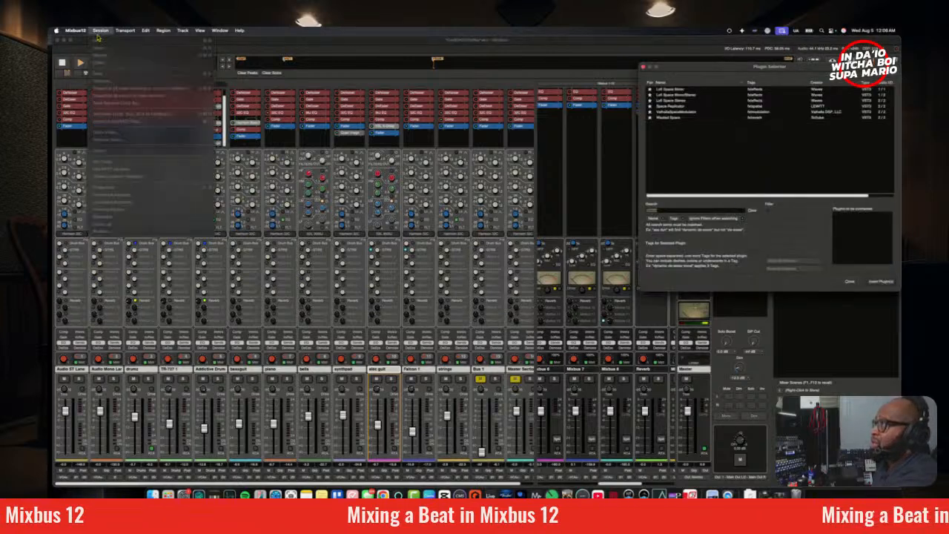
click(853, 284)
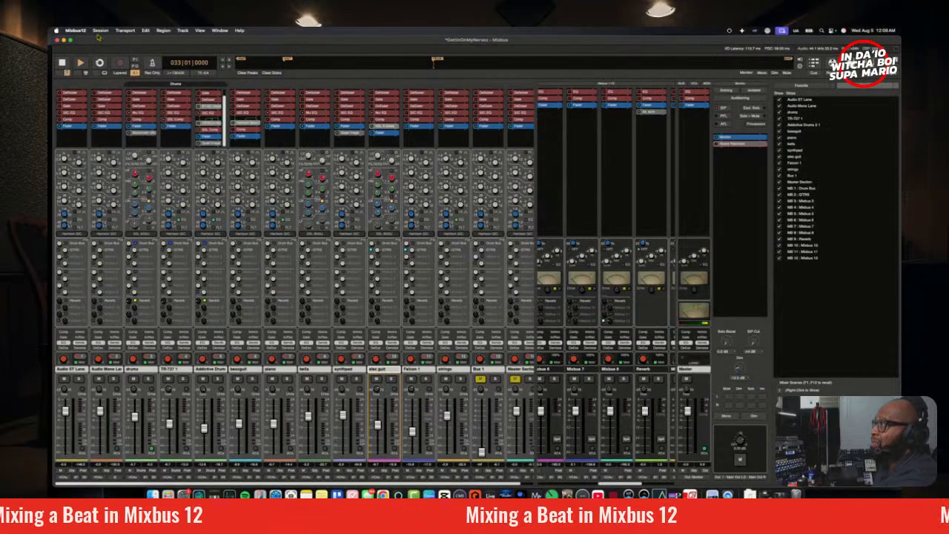
click(99, 34)
click(104, 77)
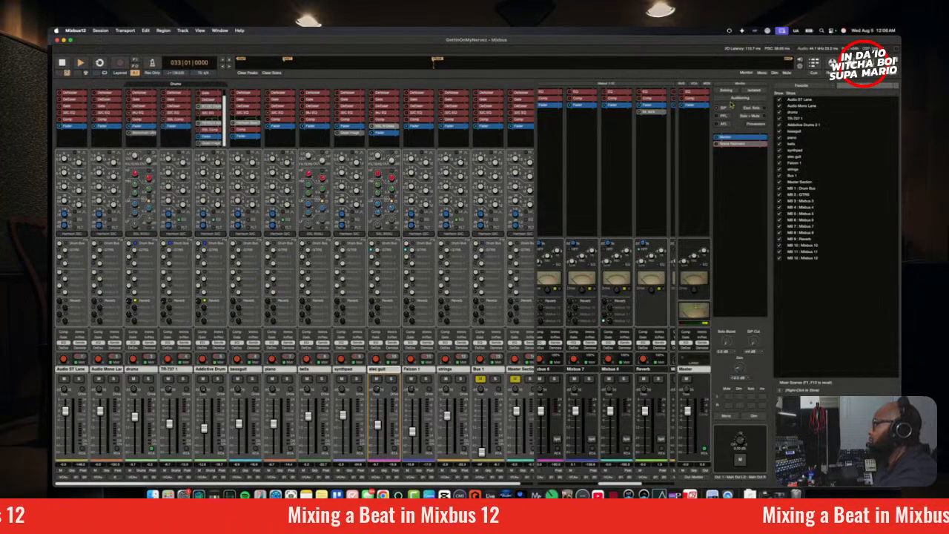
Step: Search the plugin selector for "Bus" and insert Softube's Bus Processor on the Master strip after the fader
right_click(744, 166)
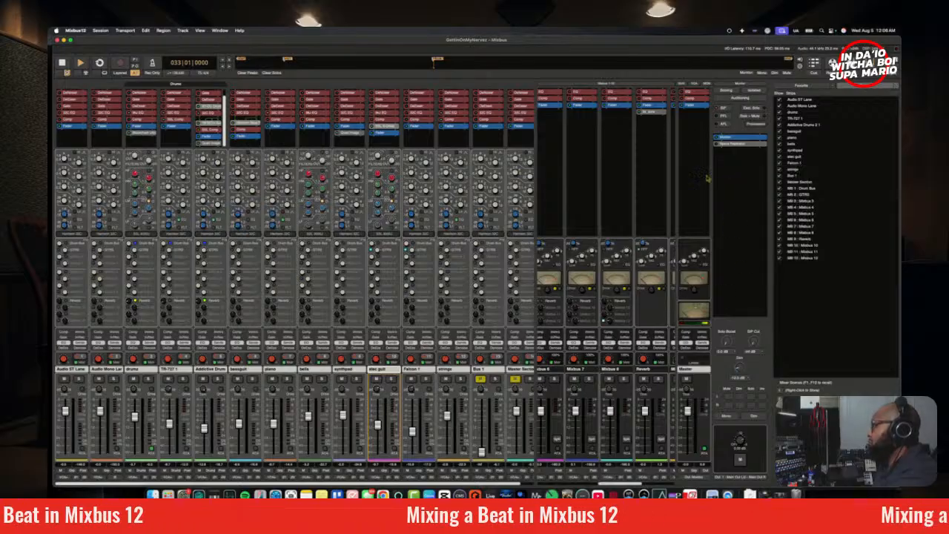
right_click(697, 161)
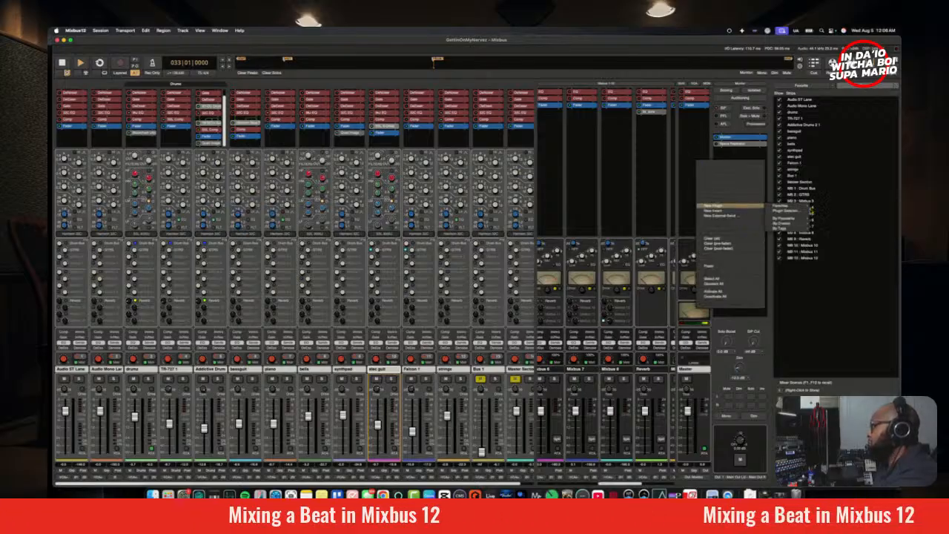
click(786, 211)
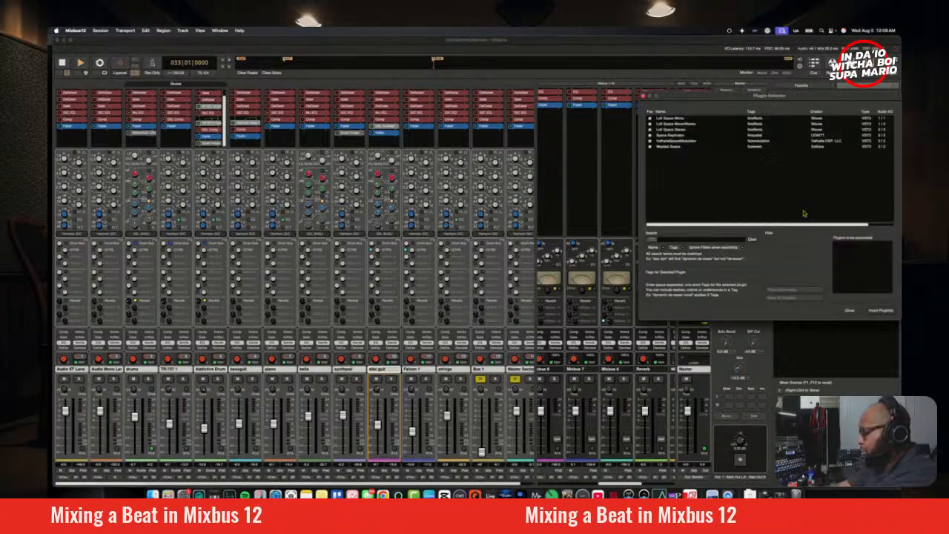
text(Soft)
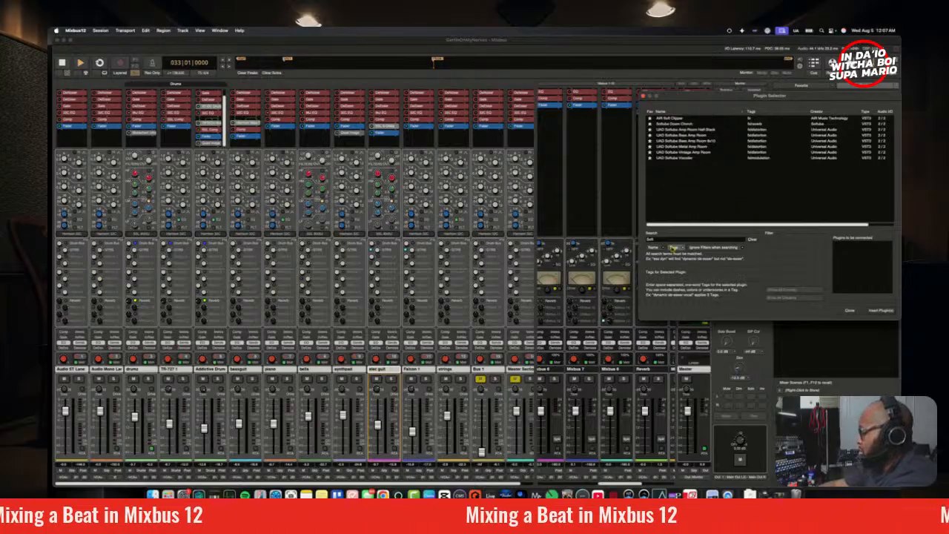
key(BackSpace)
key(BackSpace)
key(BackSpace)
key(BackSpace)
text(Bu)
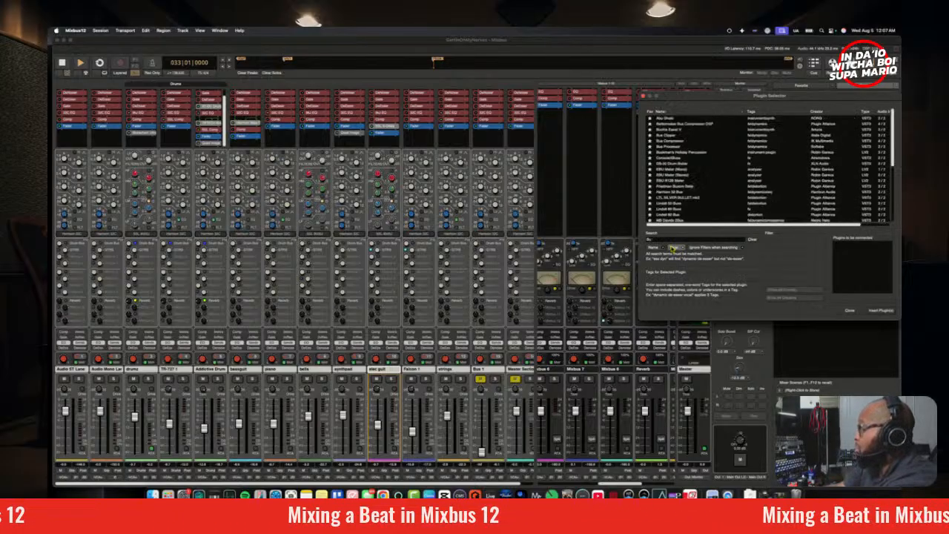
text(s)
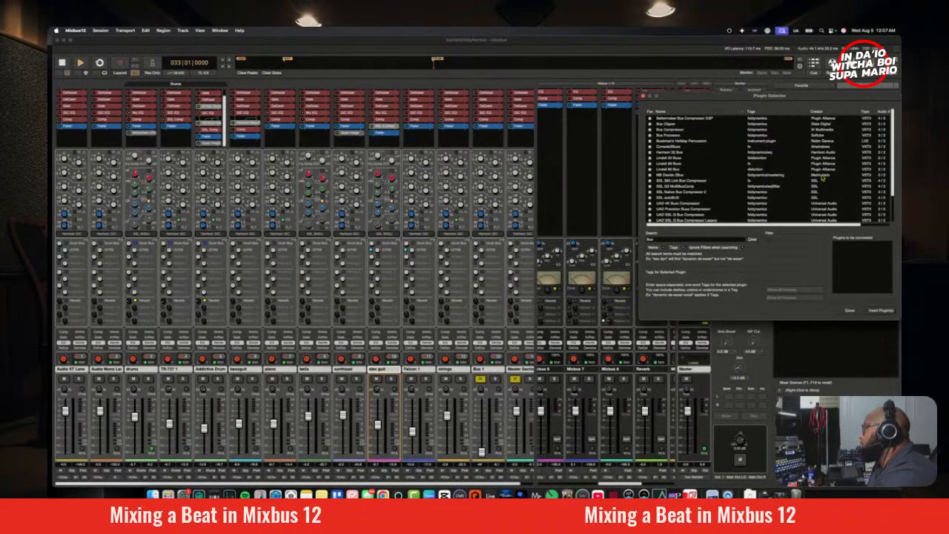
double_click(687, 136)
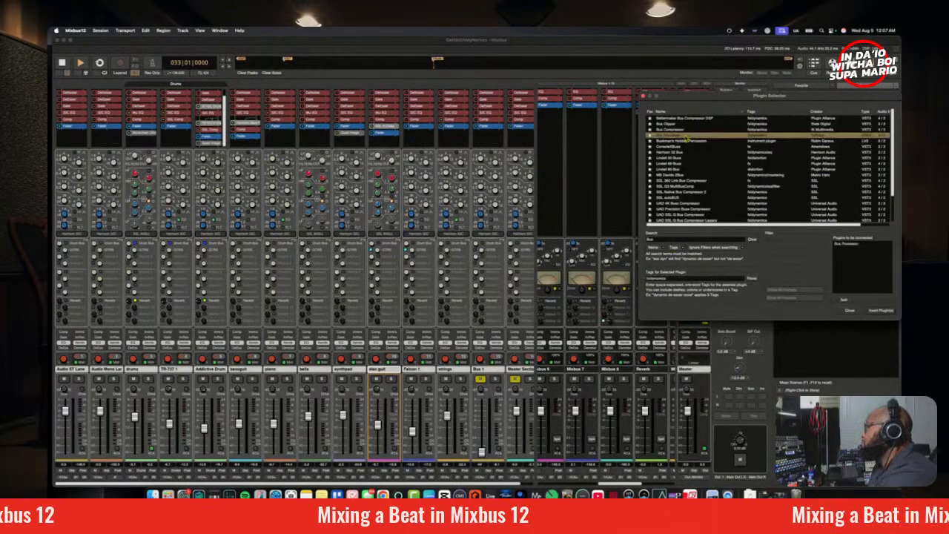
click(880, 310)
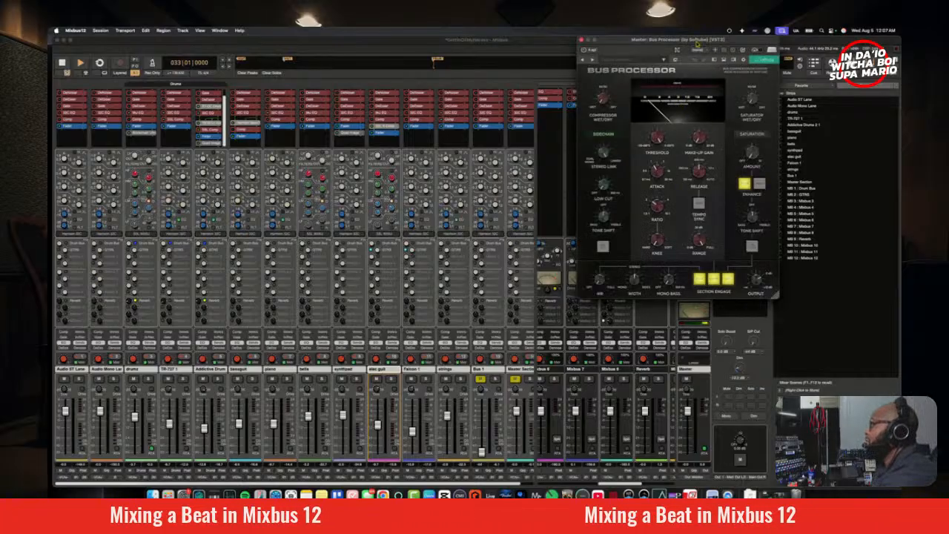
Step: Set Bus Processor's compressor threshold to about -15 dB and adjust its ratio, knee and release by ear
drag(697, 43, 450, 146)
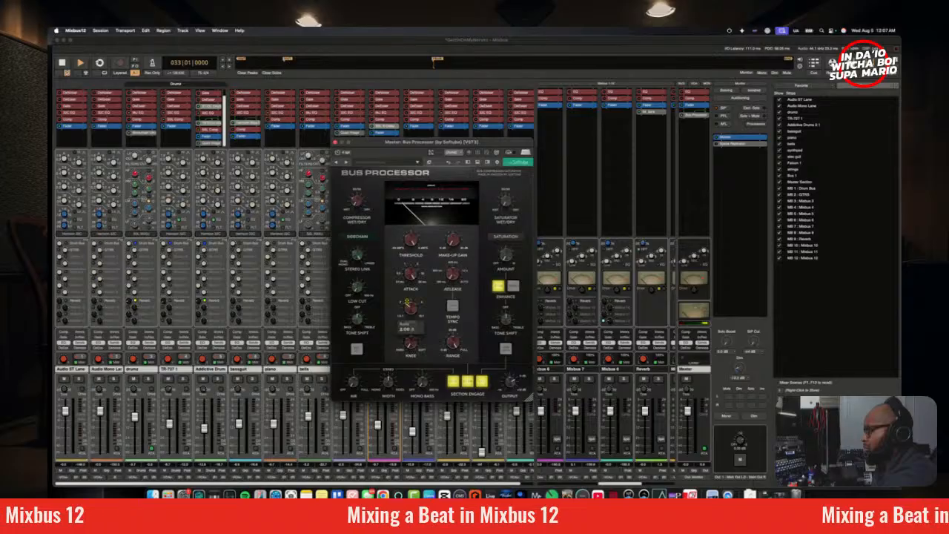
drag(411, 306, 412, 308)
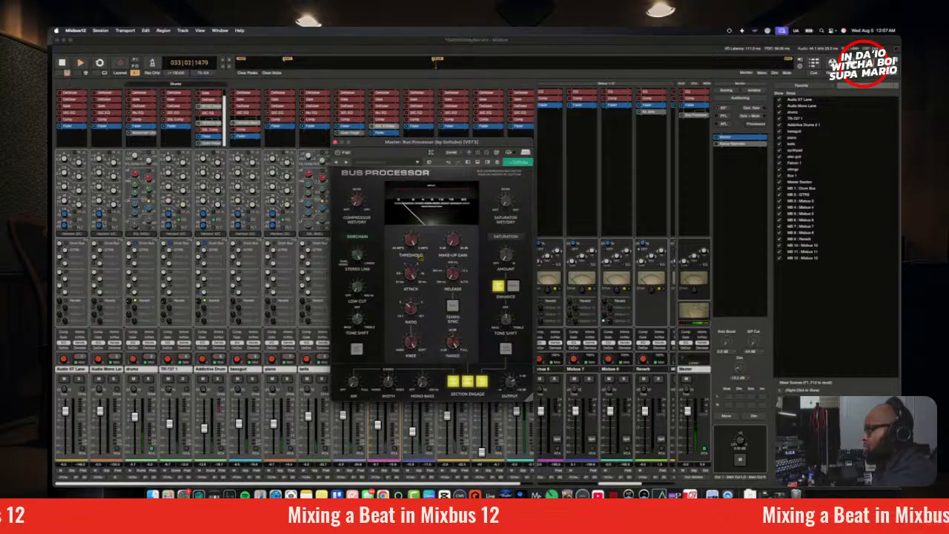
drag(420, 257, 414, 243)
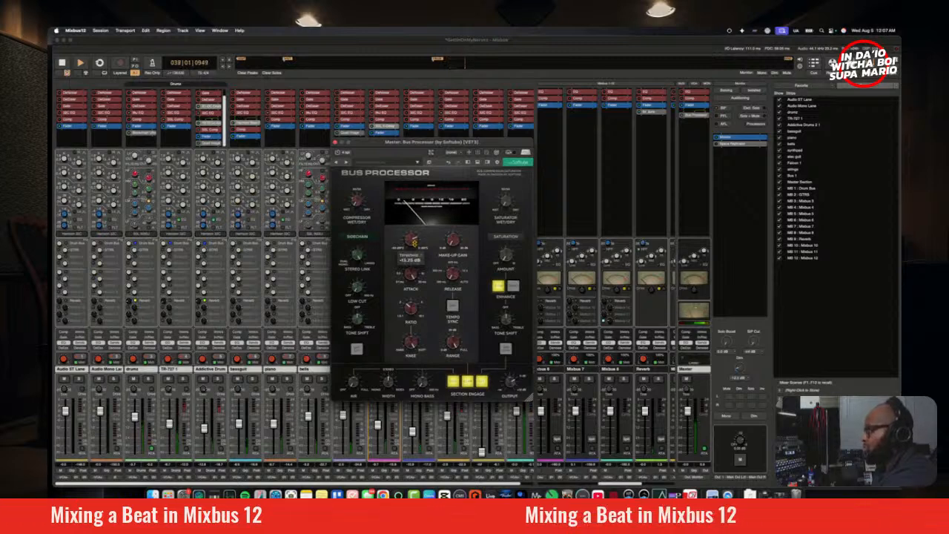
mouse_move(412, 342)
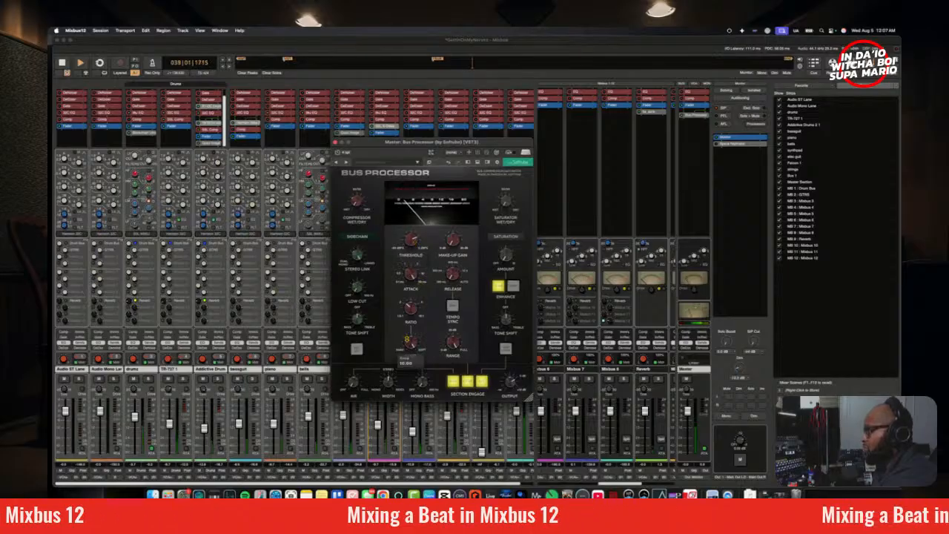
mouse_move(412, 343)
mouse_down()
mouse_move(431, 420)
mouse_move(402, 325)
mouse_move(429, 423)
mouse_move(413, 359)
mouse_up()
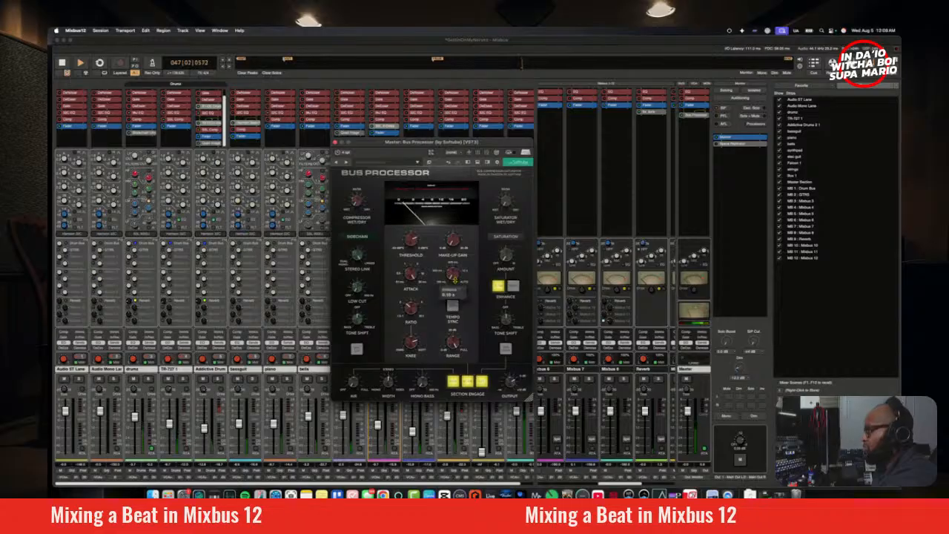
drag(454, 277, 454, 268)
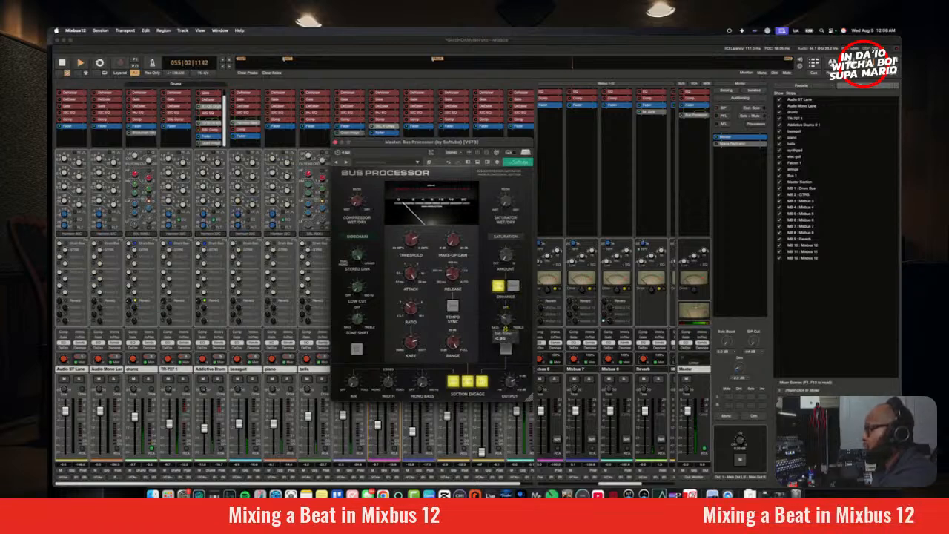
Step: Adjust the amount and tone shift of Bus Processor's saturation section by ear during playback
drag(505, 327, 507, 318)
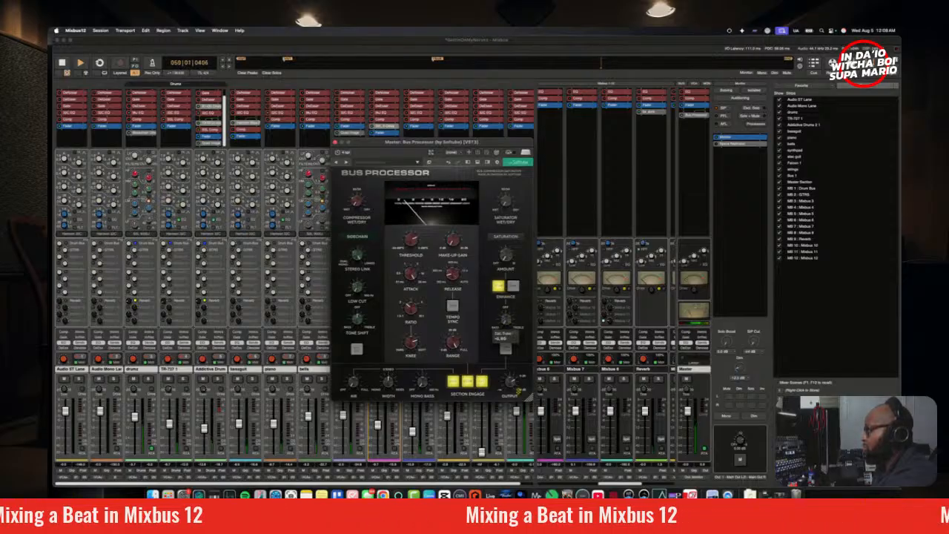
drag(519, 390, 516, 349)
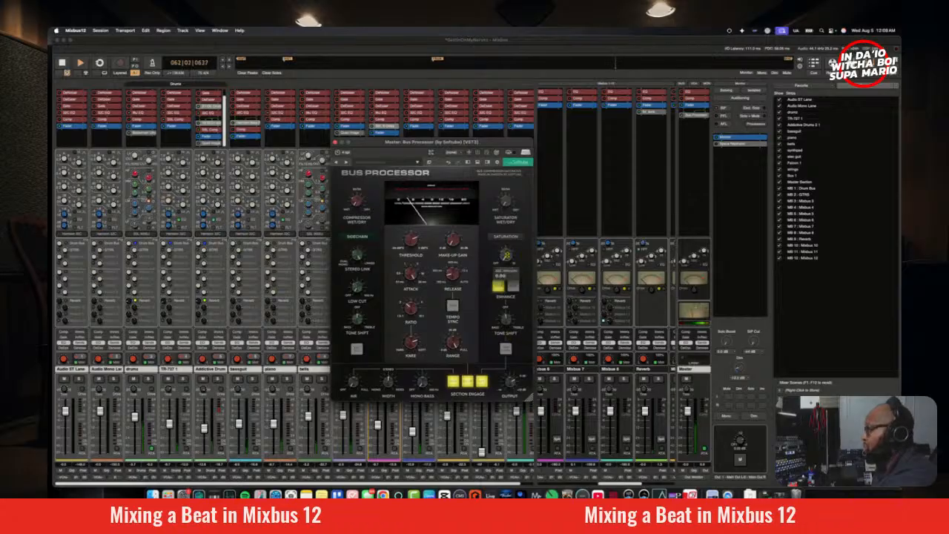
mouse_move(508, 244)
mouse_down()
mouse_move(512, 263)
mouse_move(510, 250)
mouse_up()
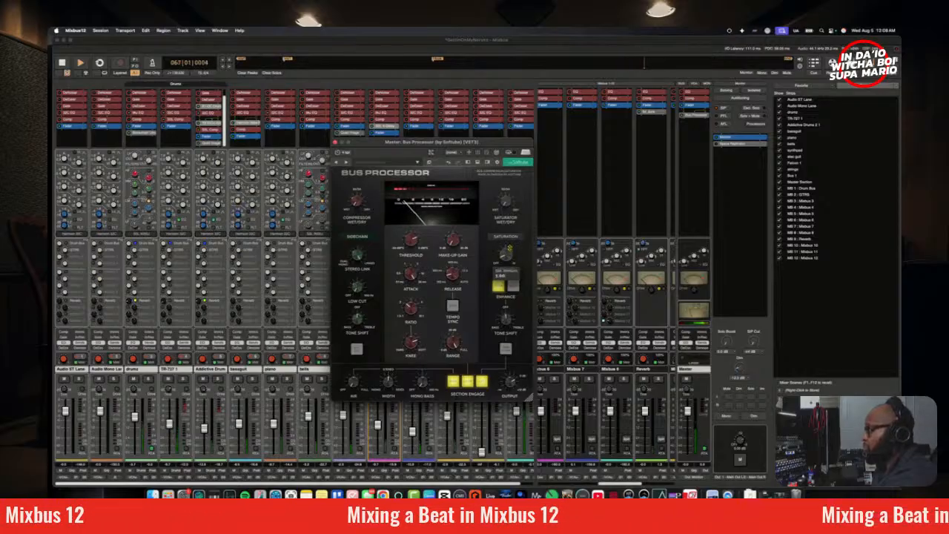
mouse_move(511, 319)
mouse_down()
mouse_move(511, 329)
mouse_move(512, 308)
mouse_up()
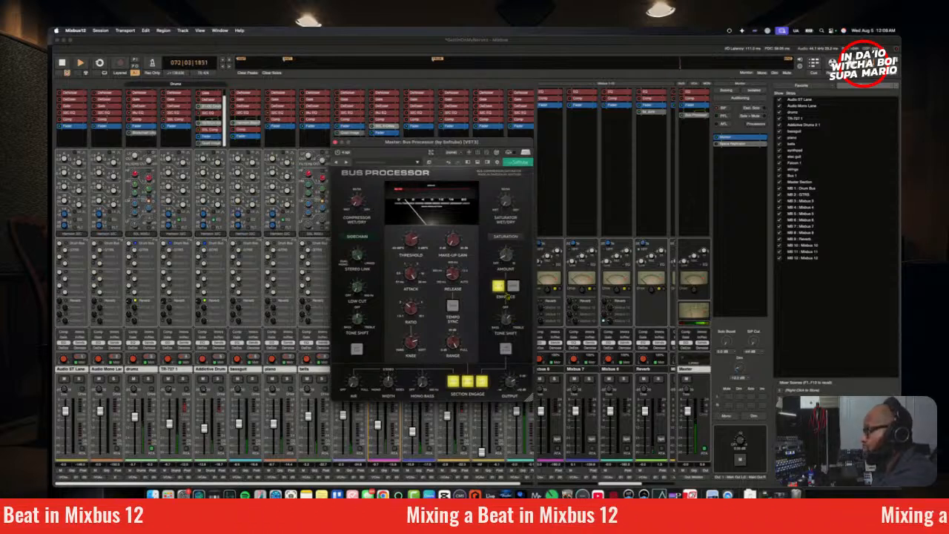
Step: Compare Bus Processor's tone and harmonics Enhance options during playback, leaving both switched on
click(513, 287)
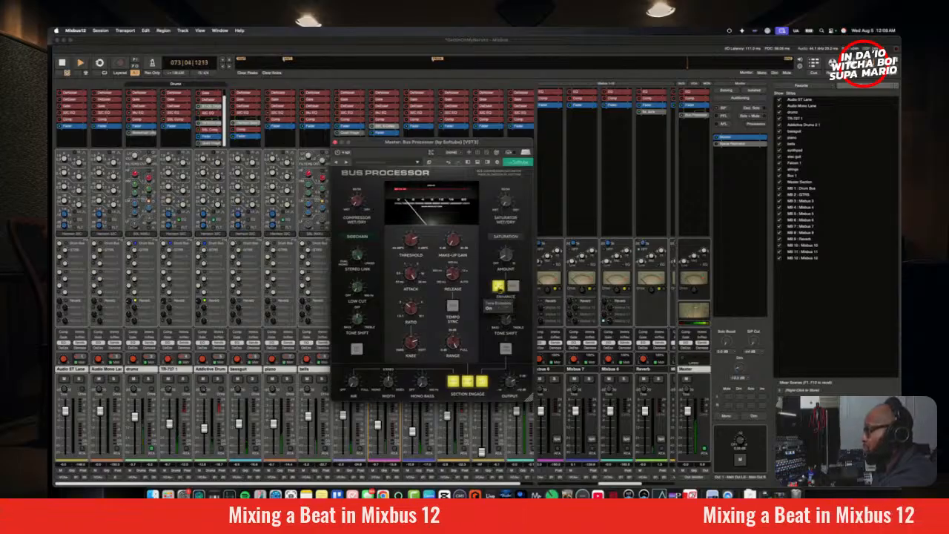
click(499, 287)
click(513, 287)
click(500, 287)
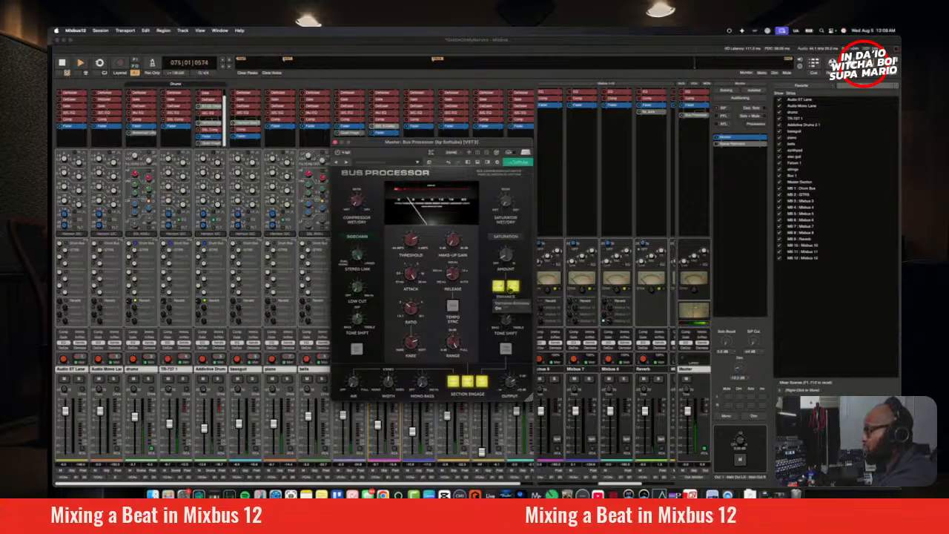
click(513, 289)
click(513, 288)
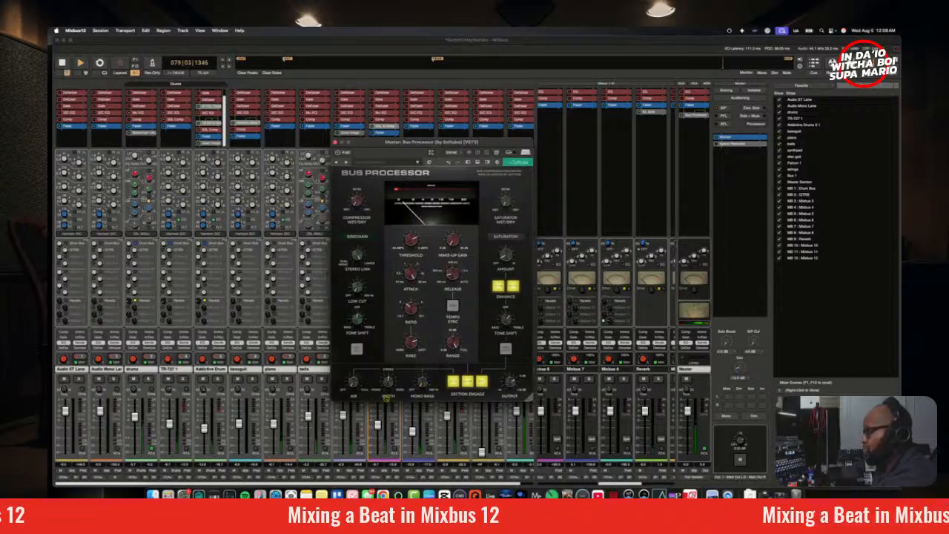
mouse_move(354, 384)
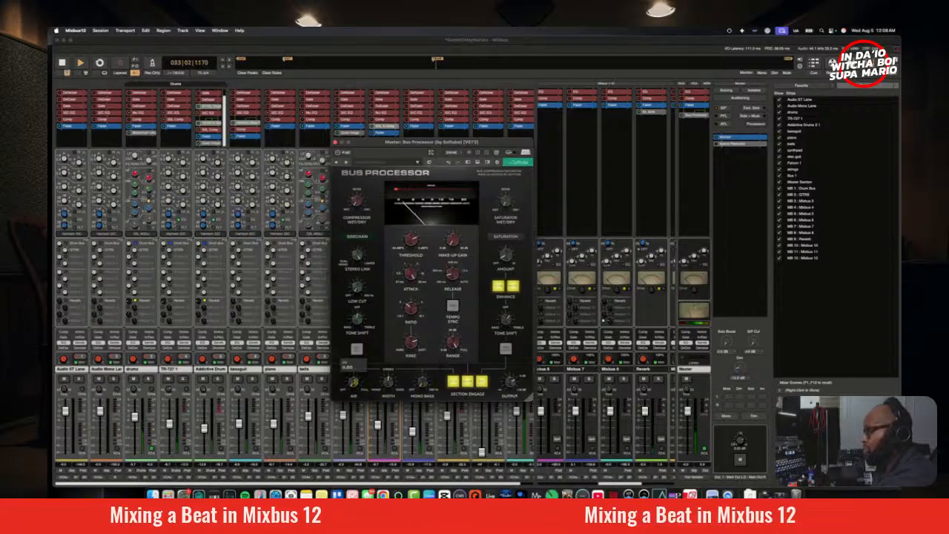
Step: Adjust Bus Processor's Air and Mono Bass during playback with the Master's realtime analyzer open, bringing Mono Bass to about 280 Hz
mouse_move(354, 383)
mouse_down()
mouse_move(357, 373)
mouse_move(354, 383)
mouse_up()
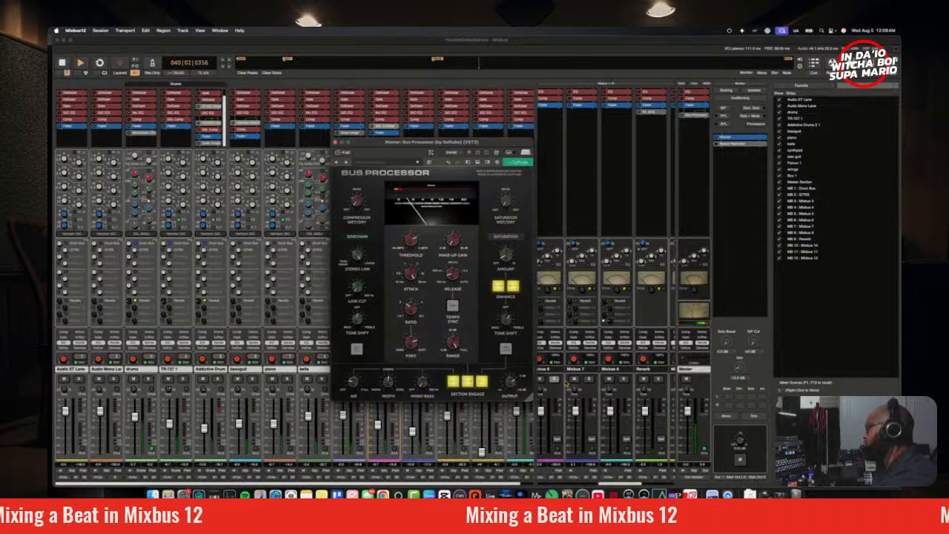
click(705, 452)
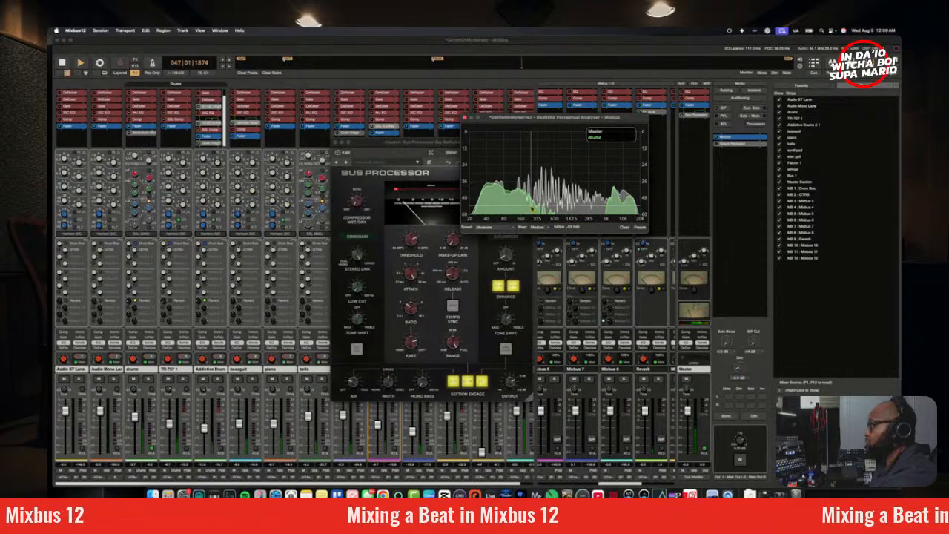
click(433, 391)
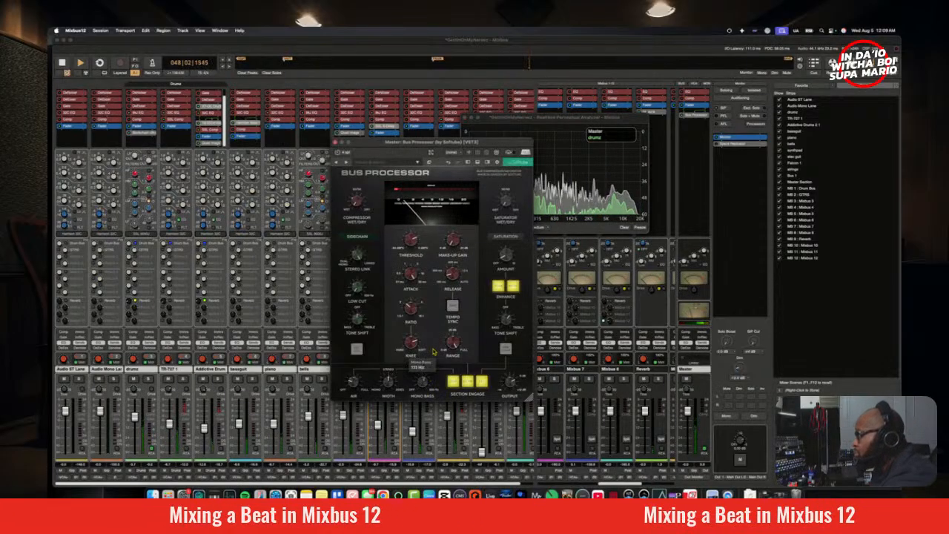
drag(434, 342, 433, 339)
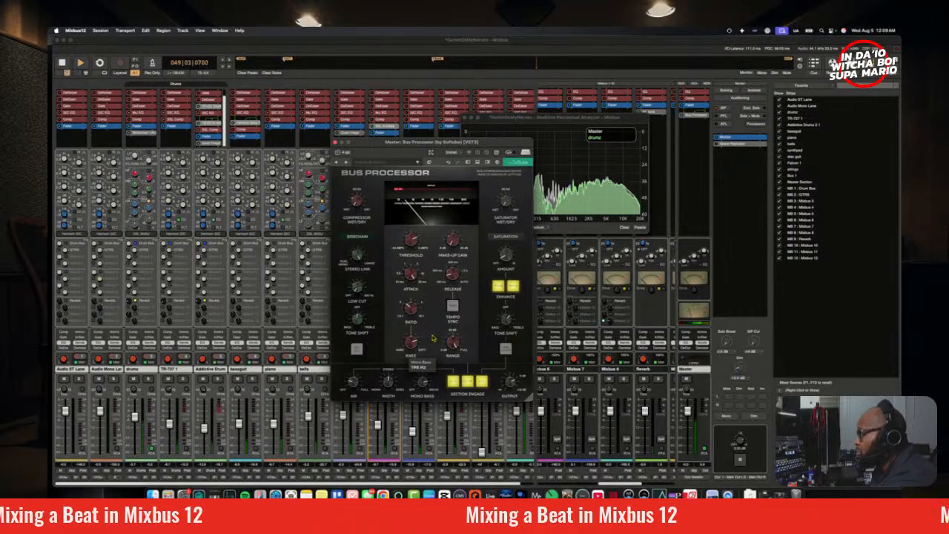
drag(433, 339, 432, 333)
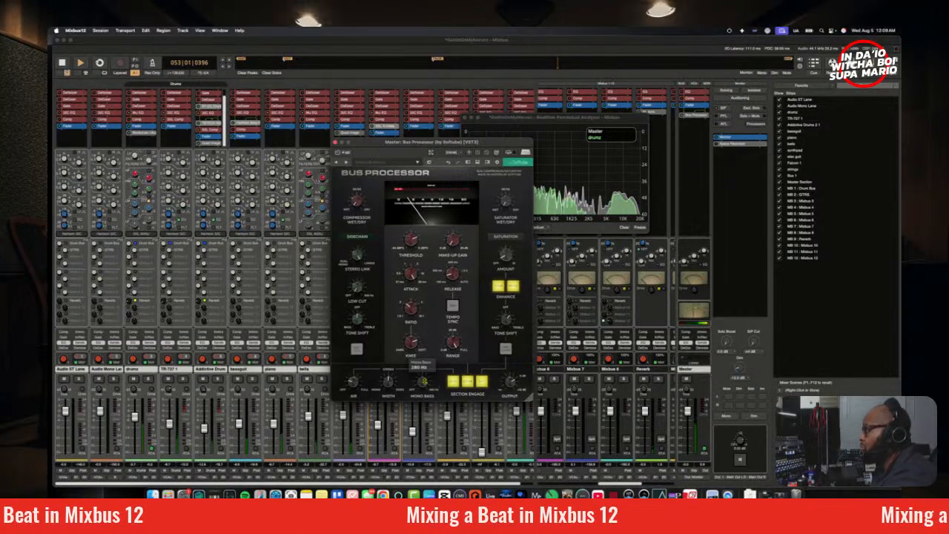
key(space)
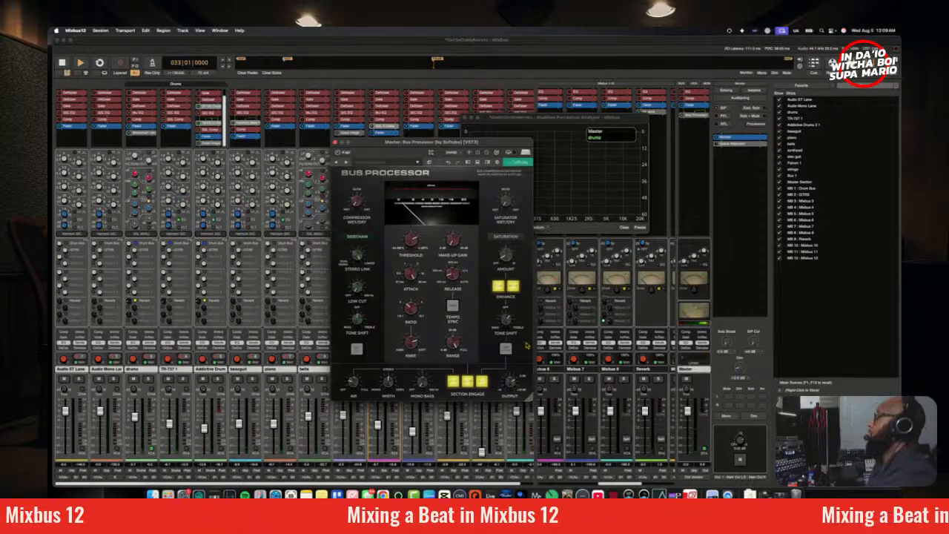
Step: Solo the drums track to fine-tune Bus Processor's Mono Bass by ear, unsolo it and close the plugin window
click(149, 380)
key(space)
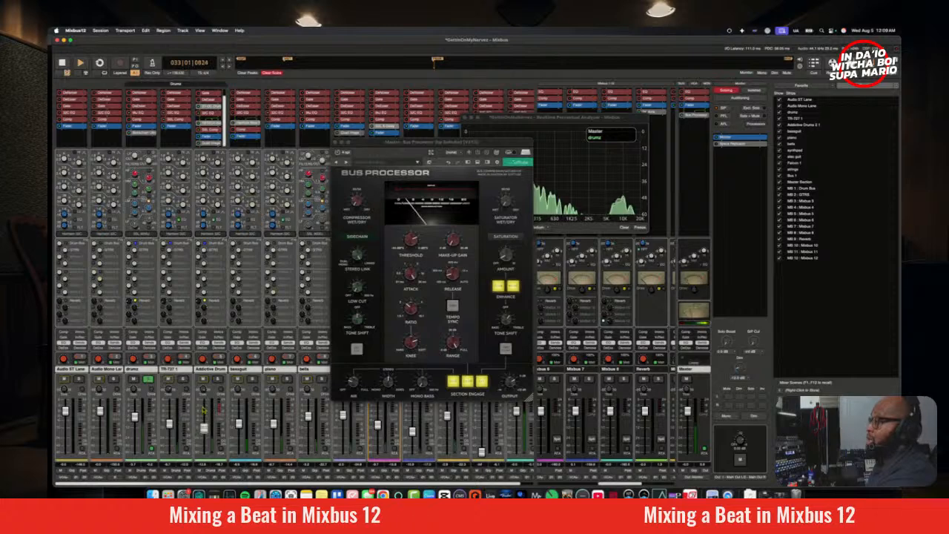
drag(454, 143, 390, 140)
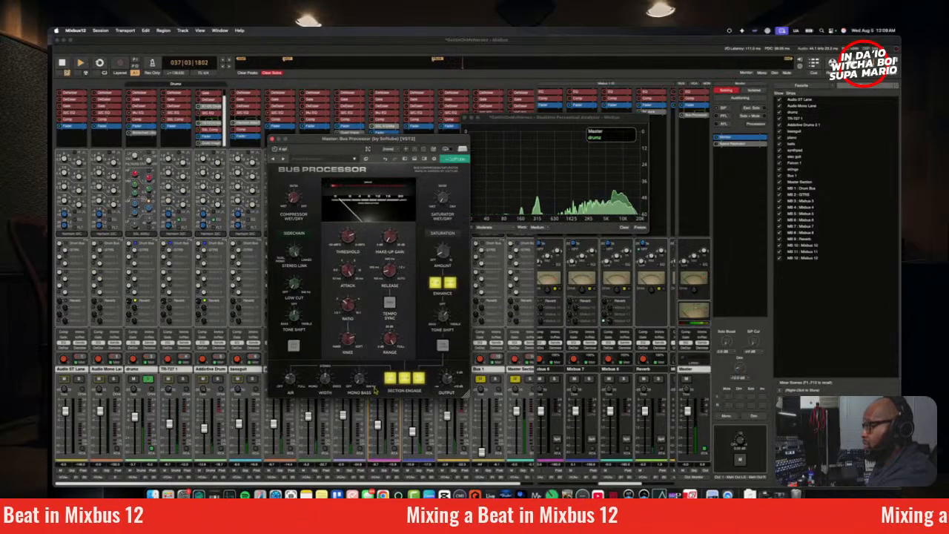
drag(362, 384, 362, 328)
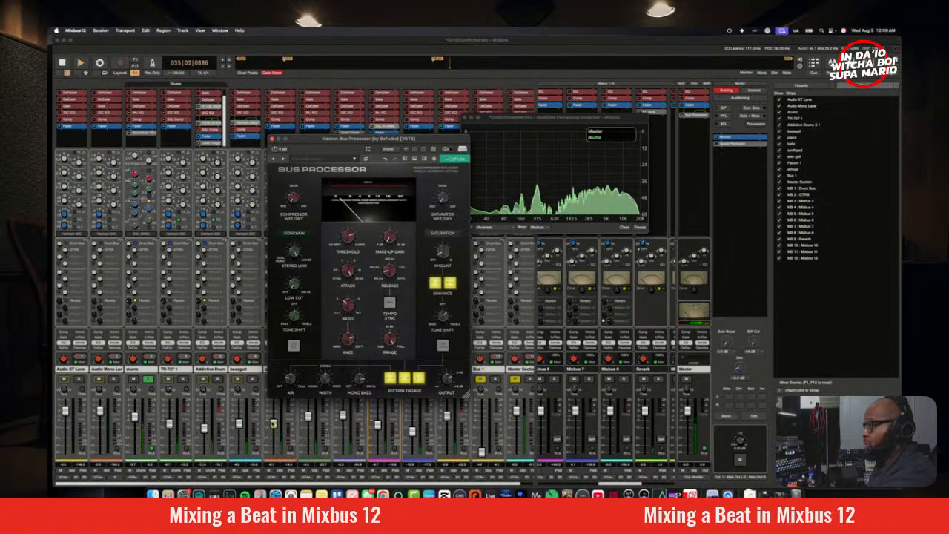
click(148, 380)
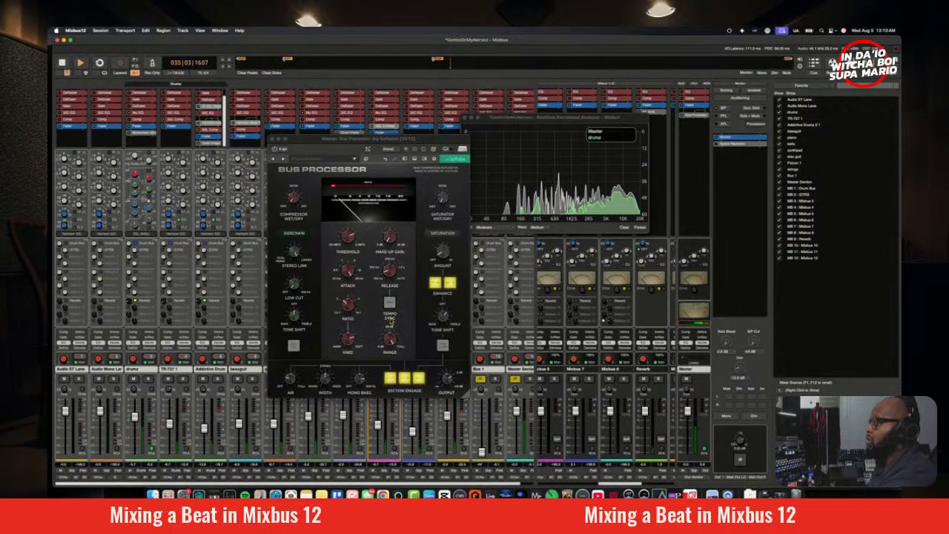
click(327, 379)
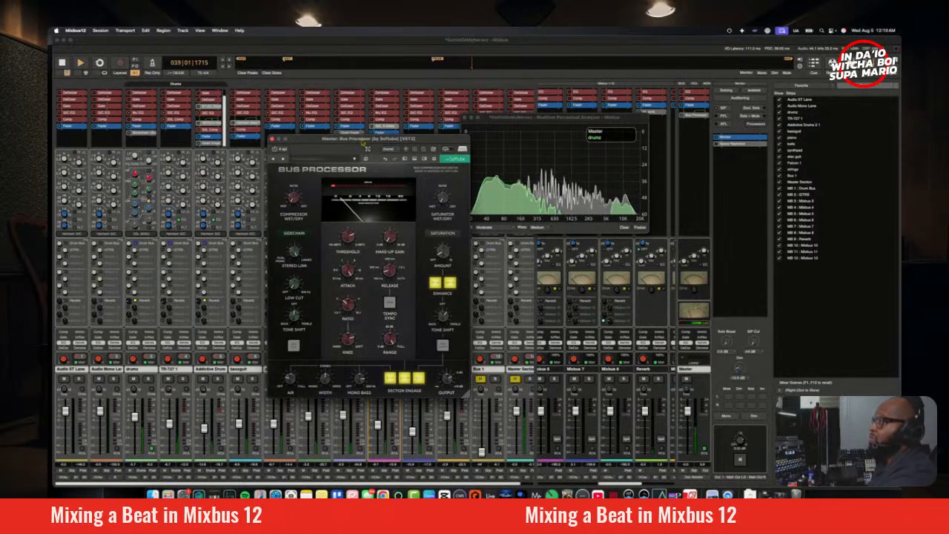
click(272, 140)
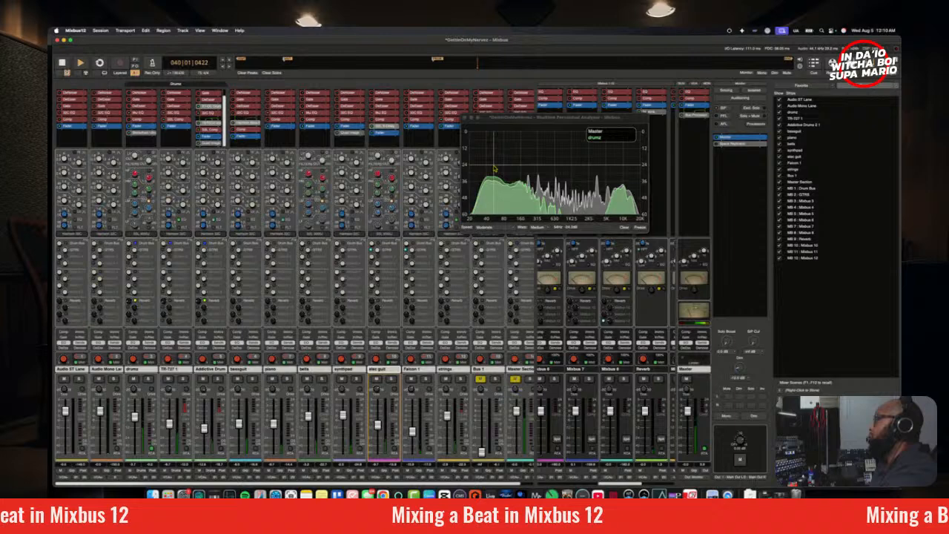
Step: Stop playback and insert Plugin Alliance's SPL Vitalizer MK3-T on the Master strip after Bus Processor
key(space)
right_click(684, 134)
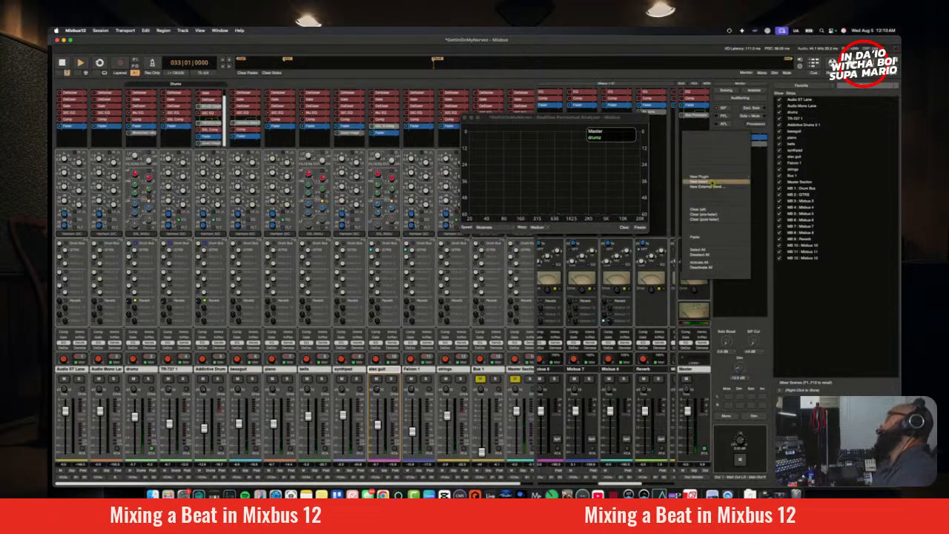
mouse_move(720, 179)
mouse_move(772, 191)
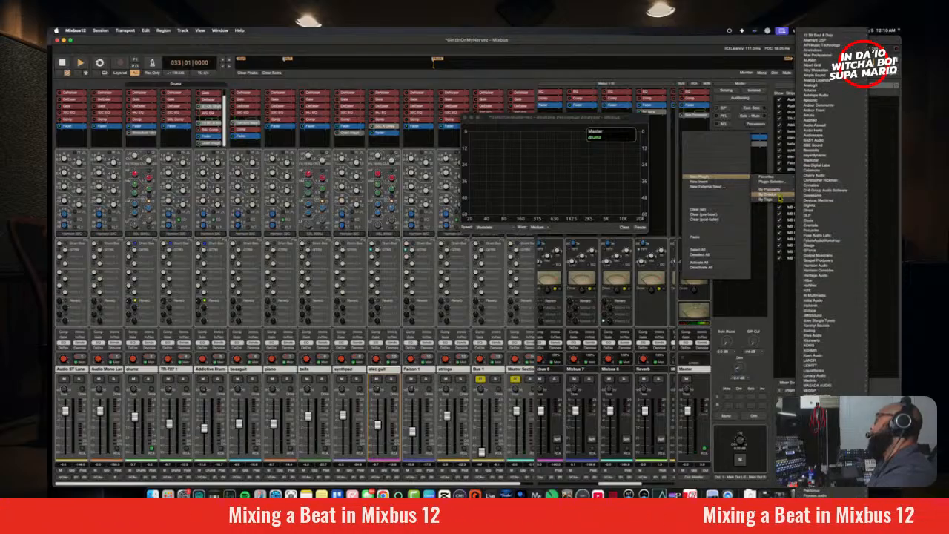
scroll(825, 387, down, 5)
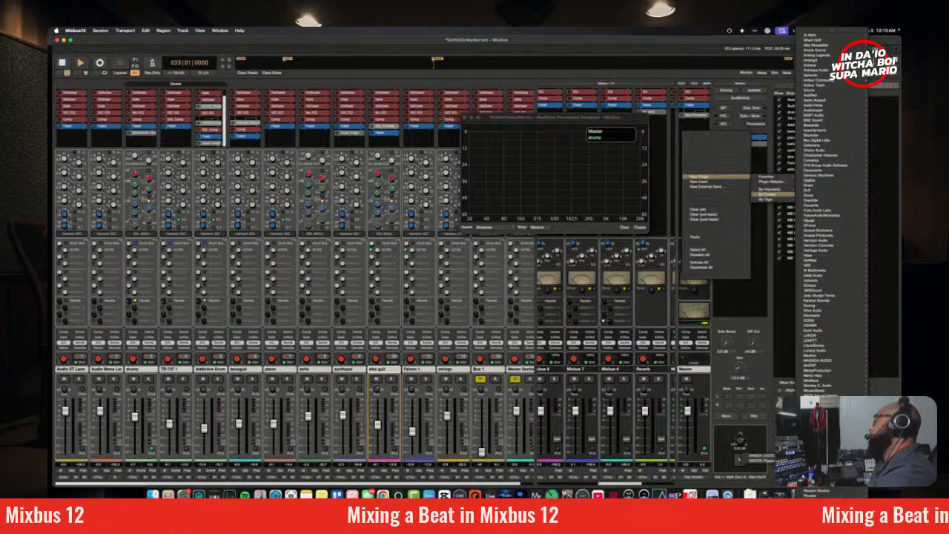
mouse_move(822, 450)
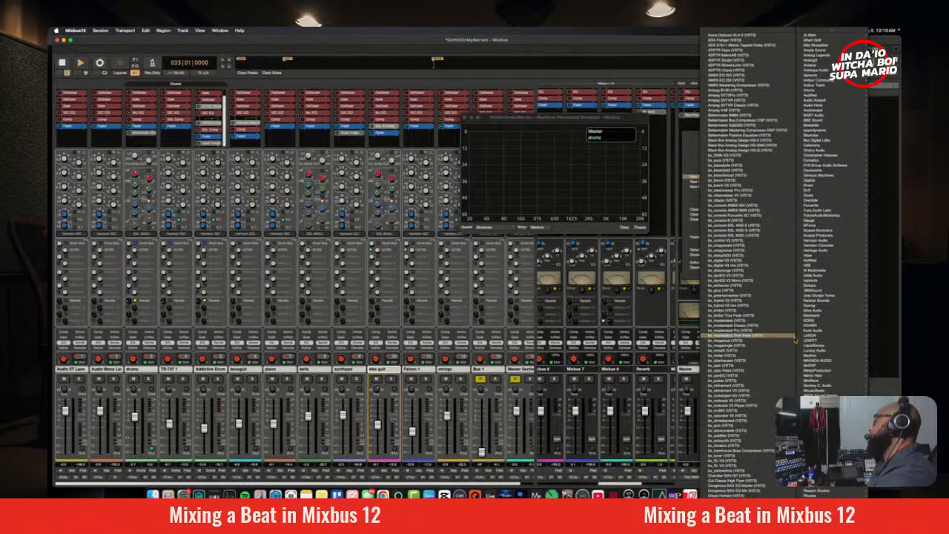
scroll(796, 339, down, 3)
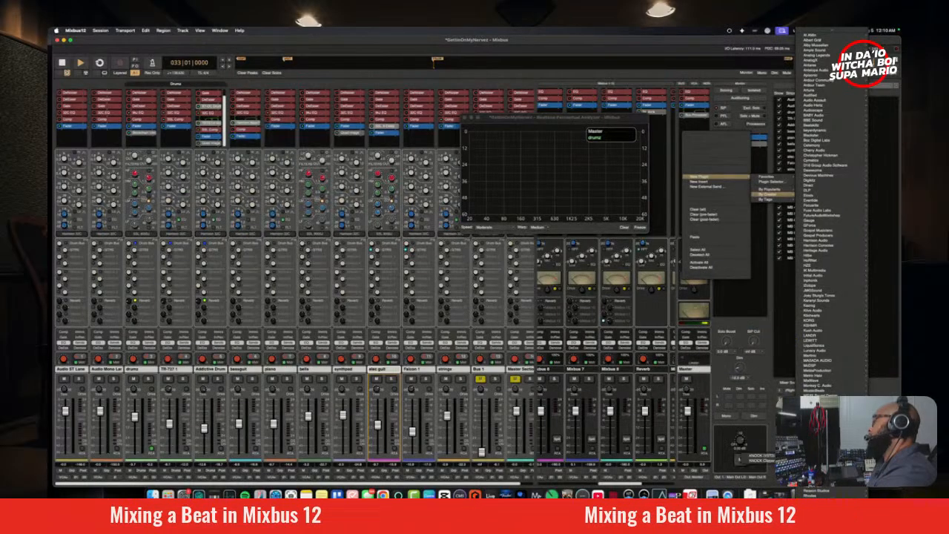
scroll(742, 495, down, 5)
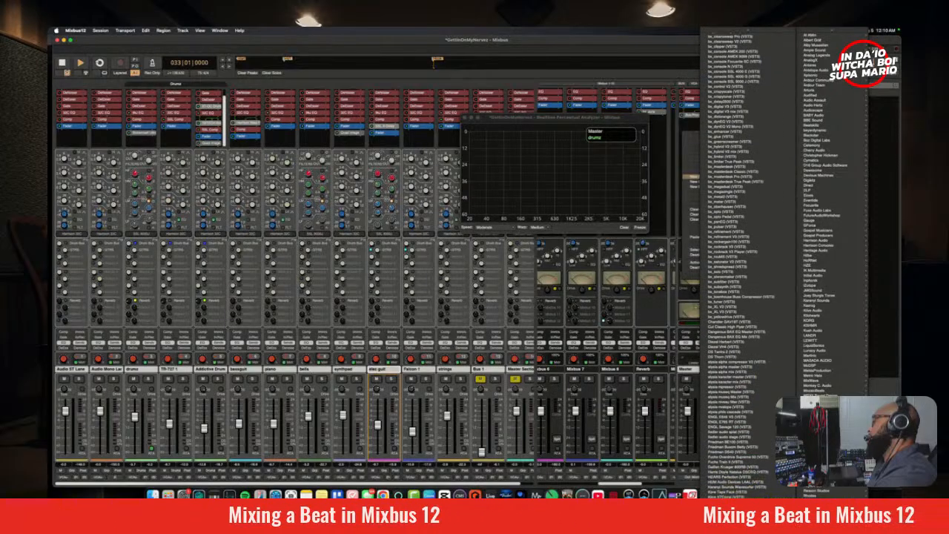
scroll(741, 267, down, 15)
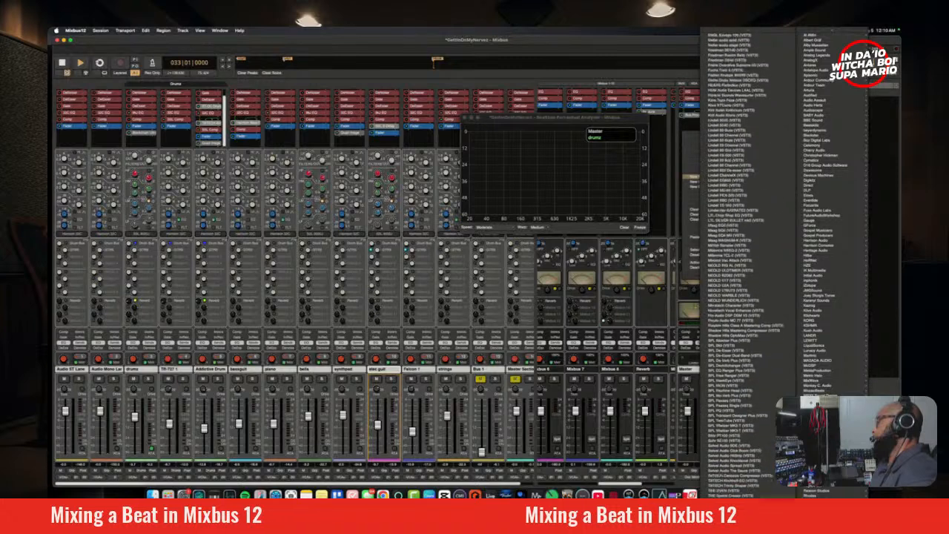
scroll(742, 411, down, 2)
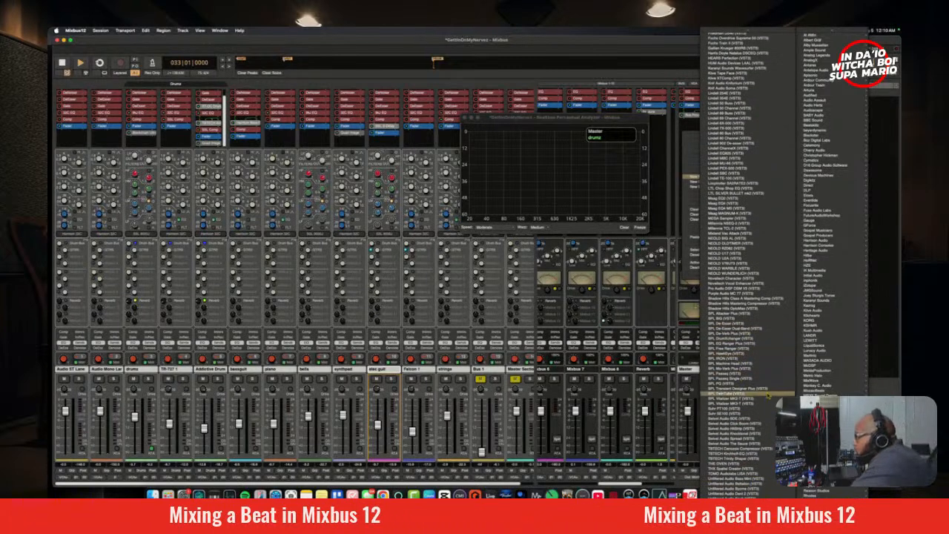
click(731, 403)
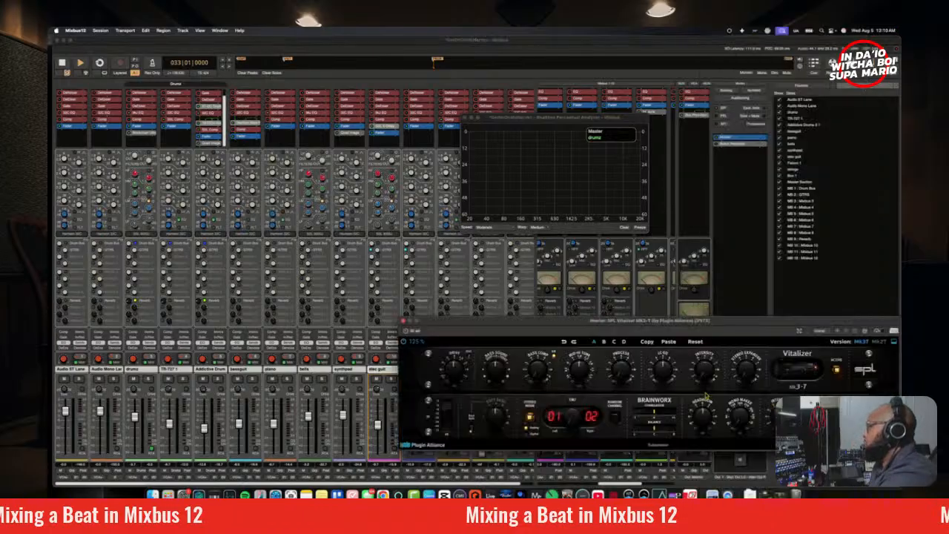
drag(586, 330, 375, 248)
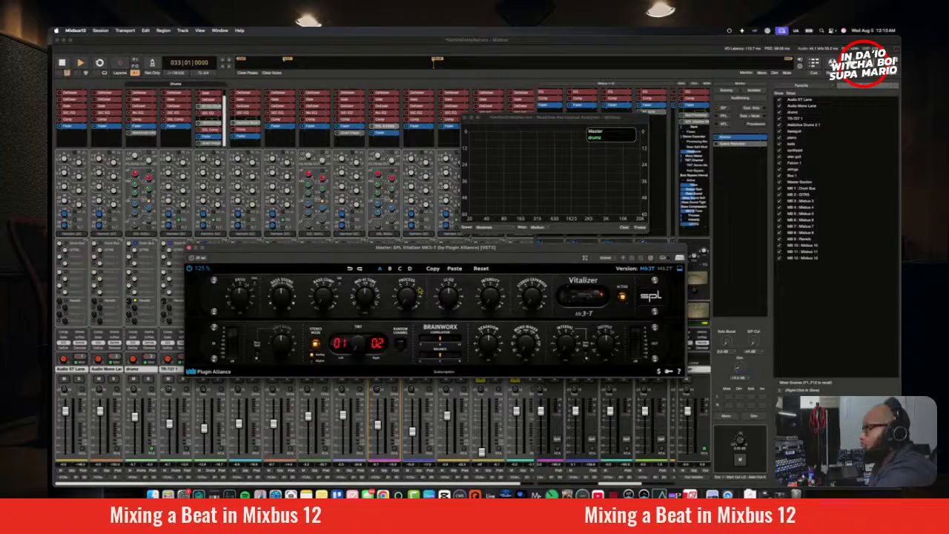
Step: Raise the Vitalizer's Process to about 3.50 during playback and randomize its TMT channels, settling on 19 and 20
key(space)
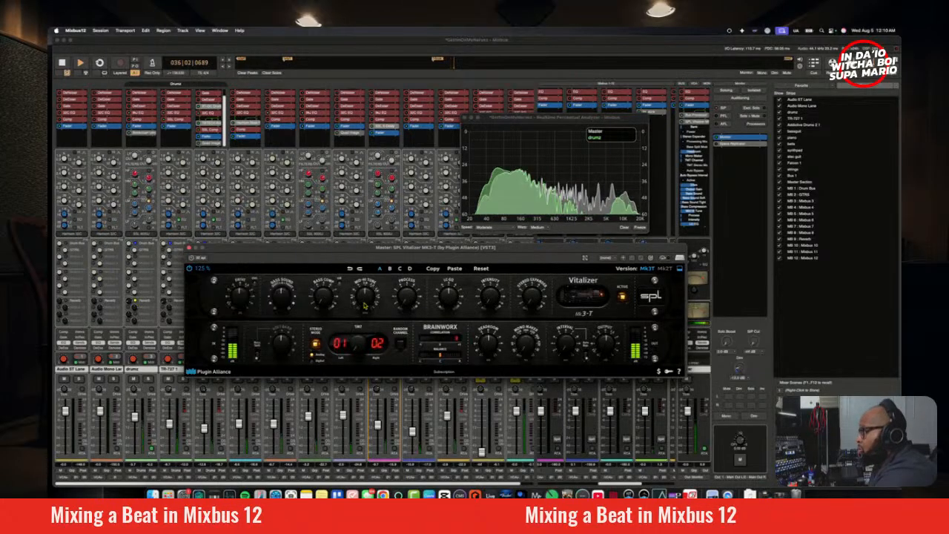
drag(366, 304, 410, 293)
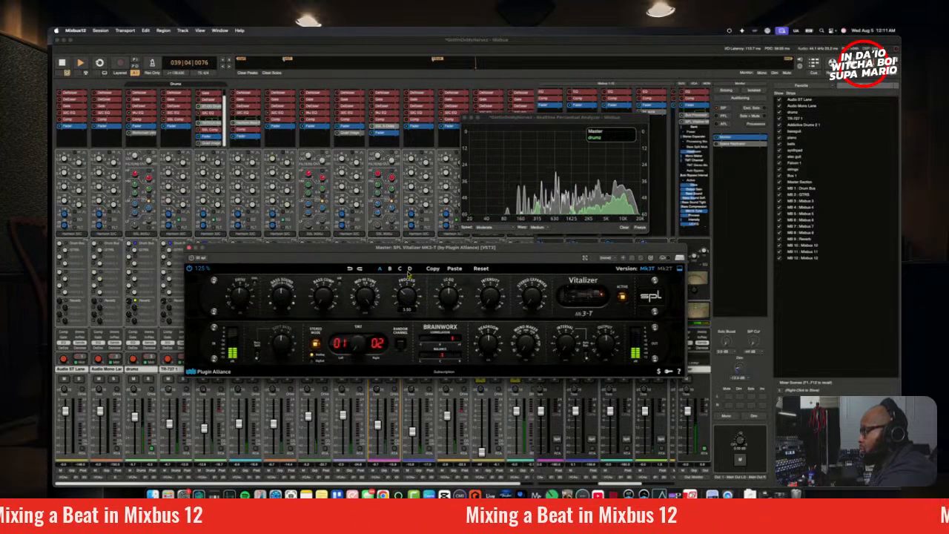
drag(366, 347, 358, 321)
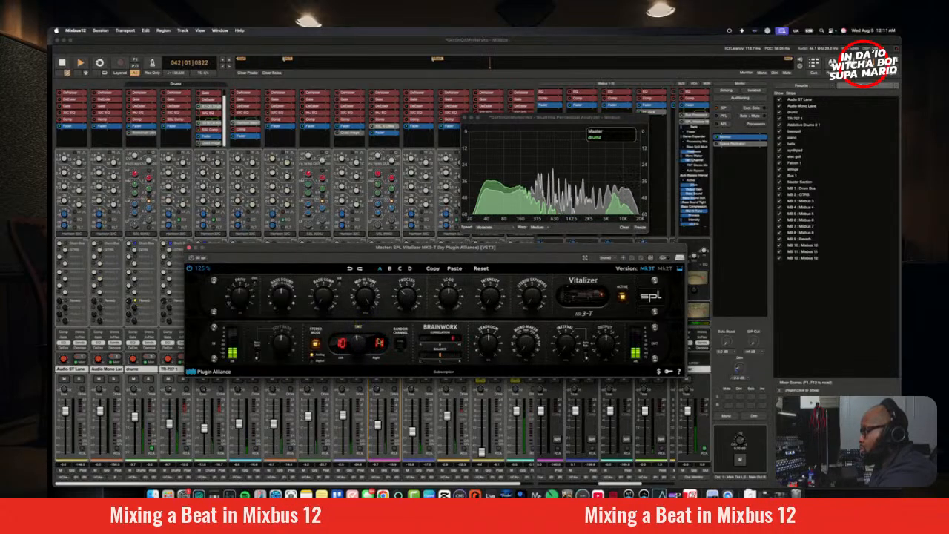
click(402, 349)
click(402, 348)
click(402, 348)
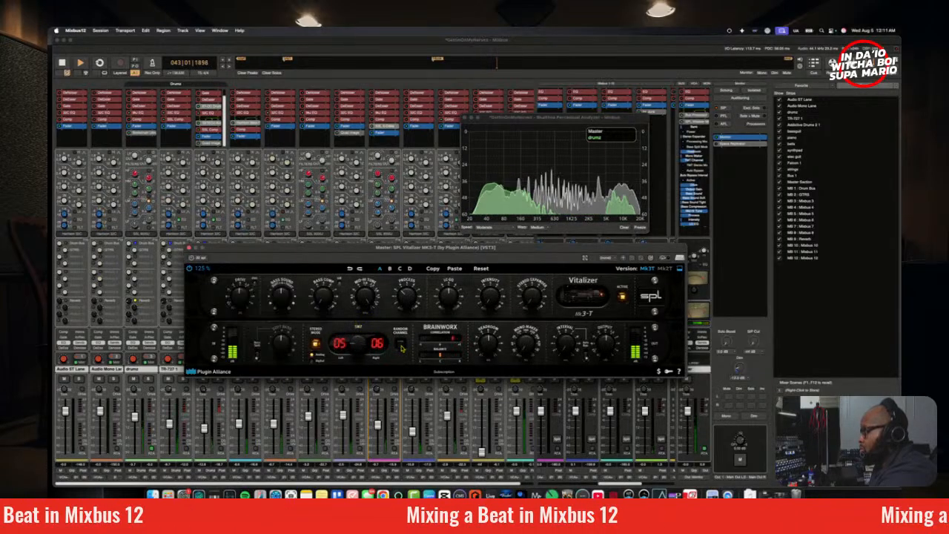
click(402, 347)
click(402, 347)
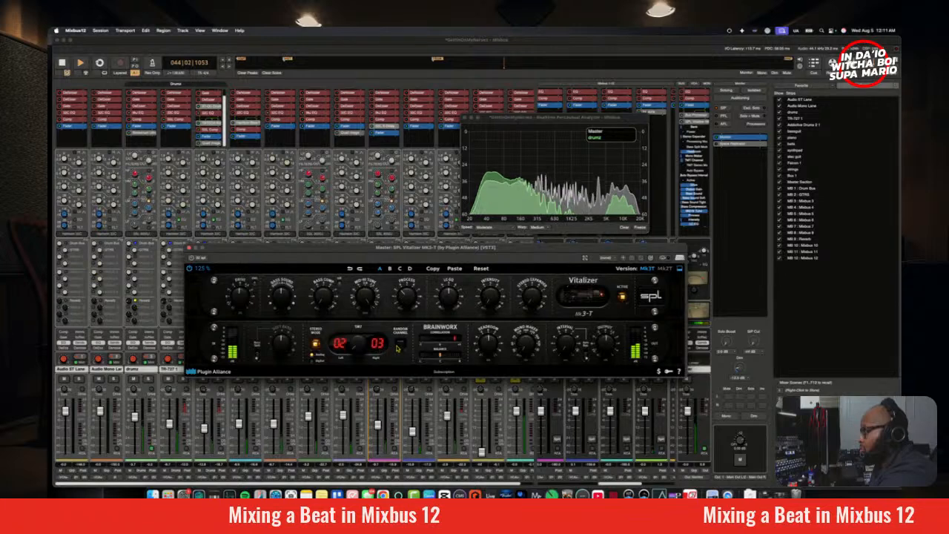
click(401, 349)
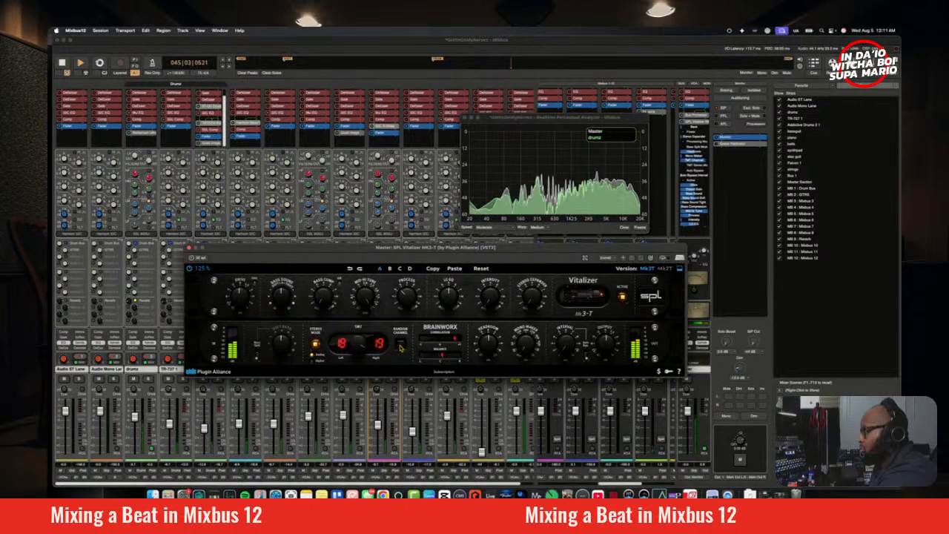
click(401, 348)
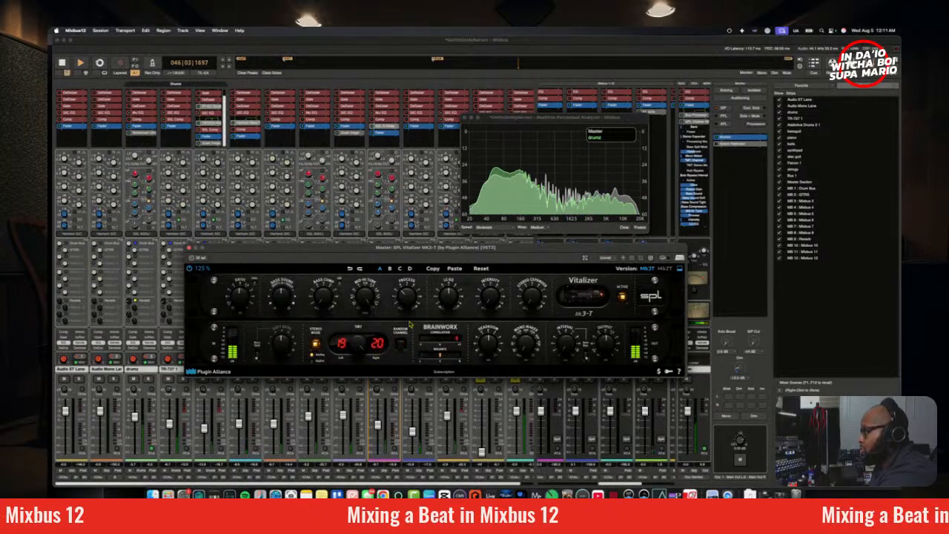
Step: Fine-tune the Vitalizer's Process around 3.50, adjust its Bass Comp by ear, and close the plugin window
mouse_move(417, 328)
mouse_down()
mouse_move(415, 314)
mouse_move(418, 321)
mouse_up()
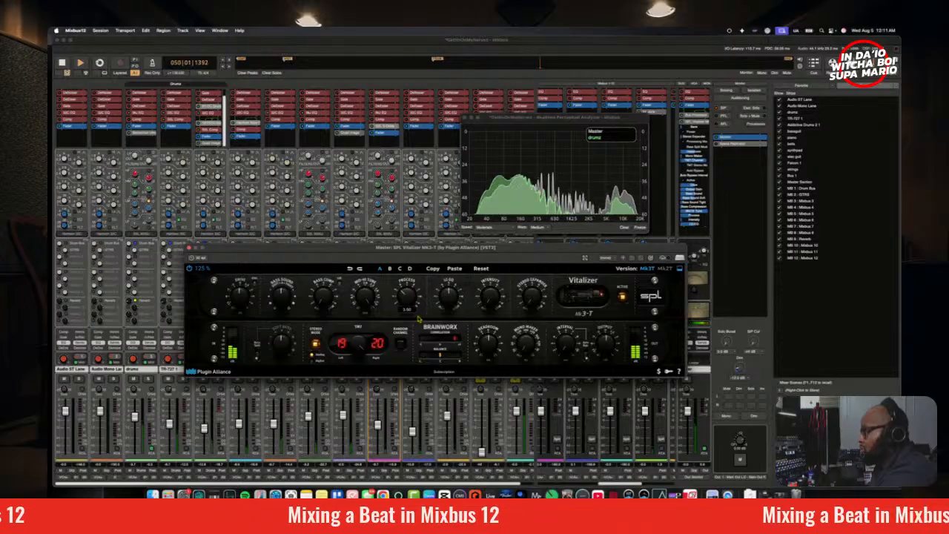
scroll(409, 295, up, 1)
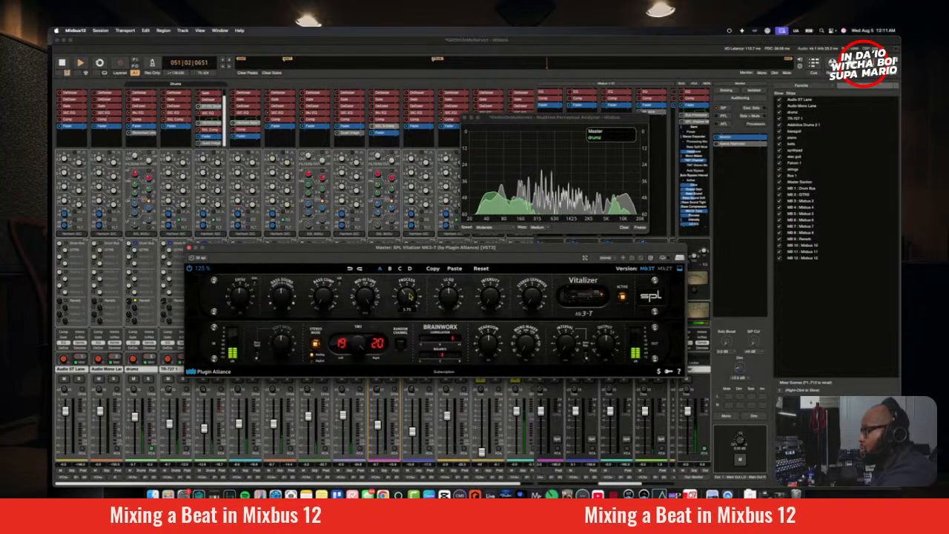
scroll(410, 295, down, 1)
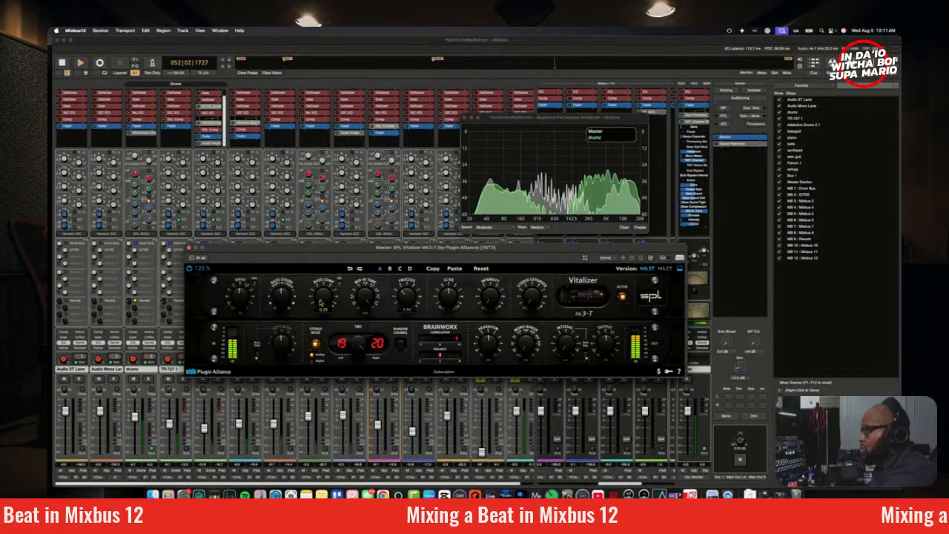
scroll(321, 301, up, 3)
scroll(322, 293, up, 3)
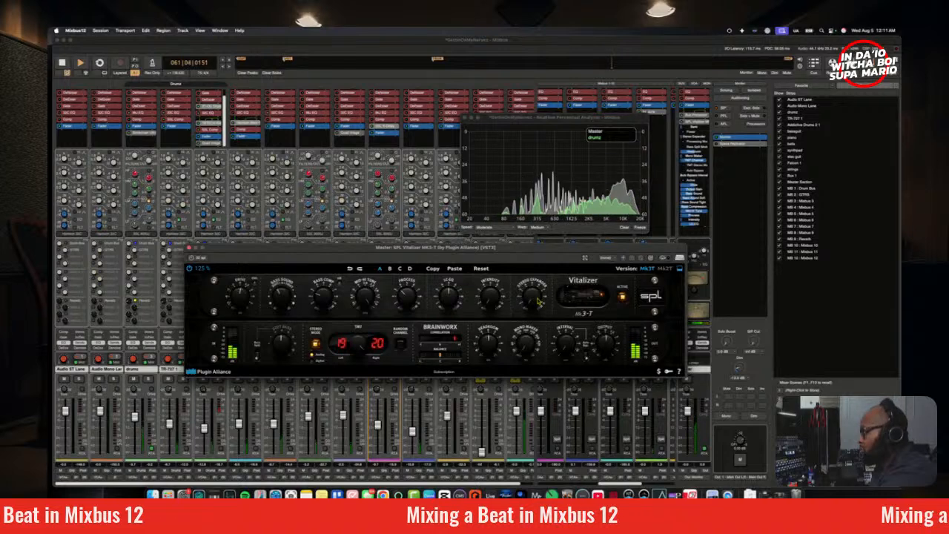
mouse_move(537, 300)
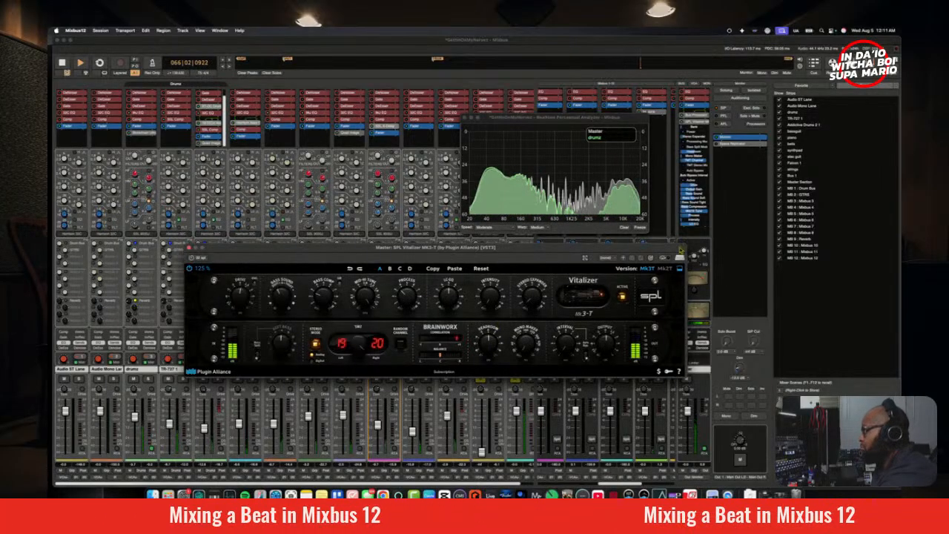
click(190, 248)
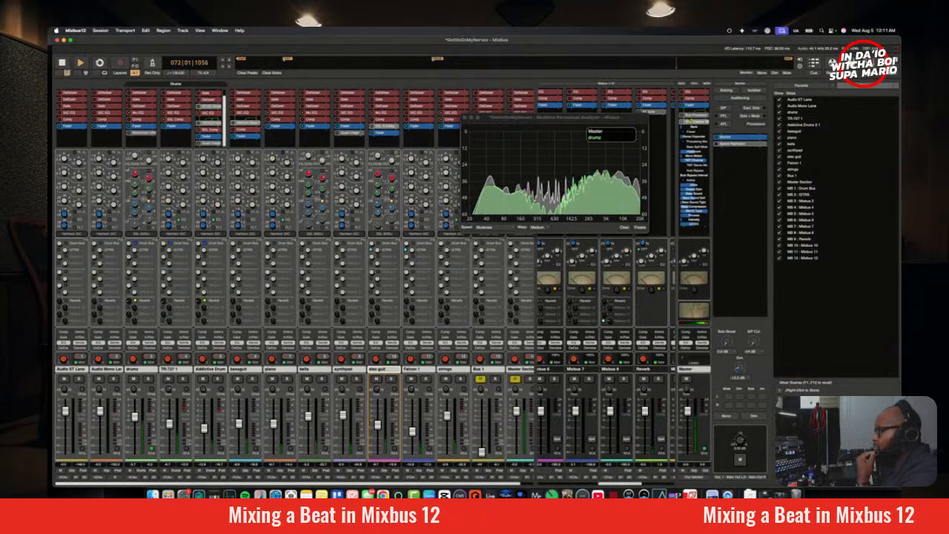
Step: Hide the Vitalizer's inline controls on the Master strip and close the Realtime Perceptual Analyzer window
right_click(700, 122)
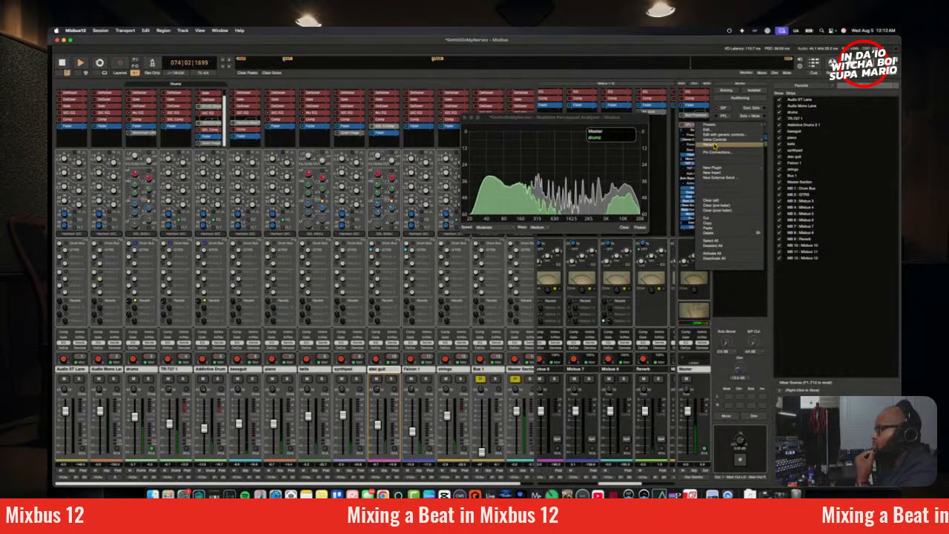
mouse_move(715, 139)
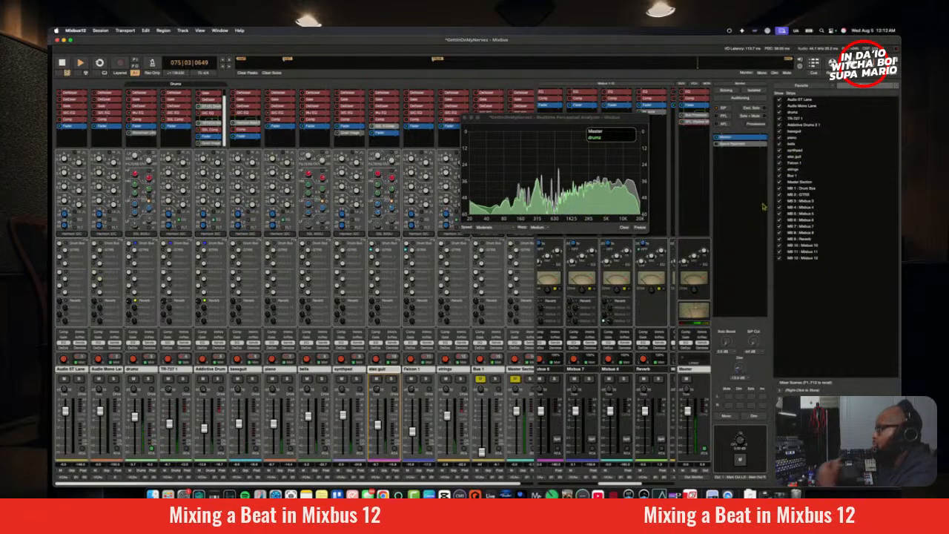
click(797, 149)
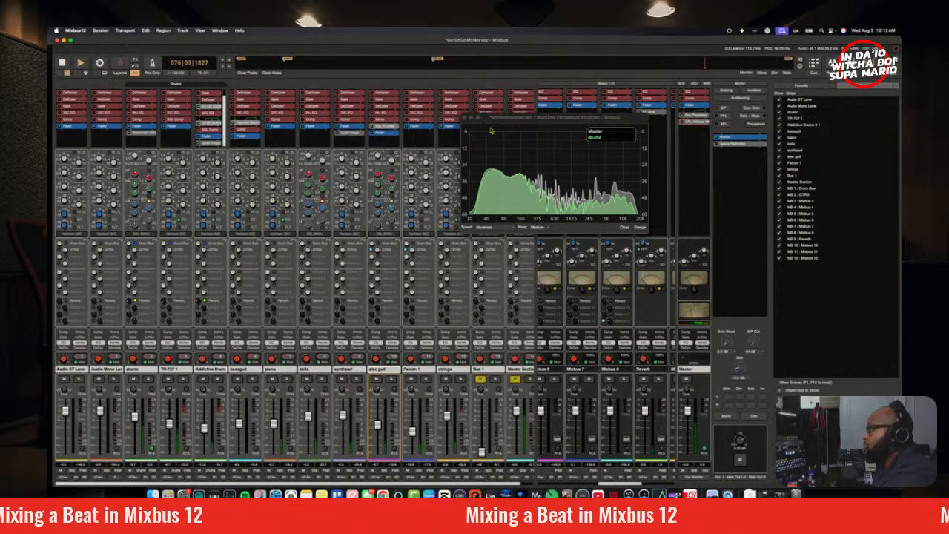
click(465, 117)
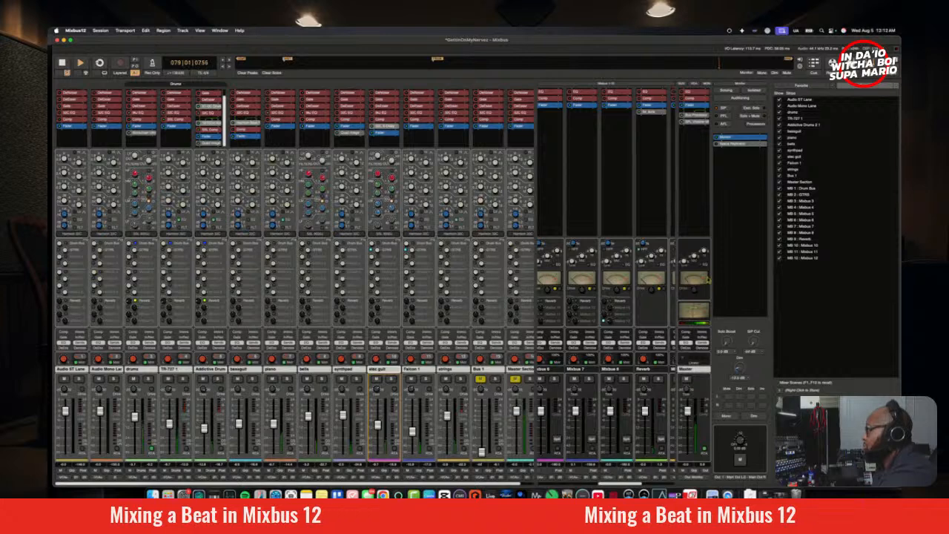
Step: Replay the song from bar 33, inspect the Vitalizer's settings on the Master strip, and close the plugin window
key(space)
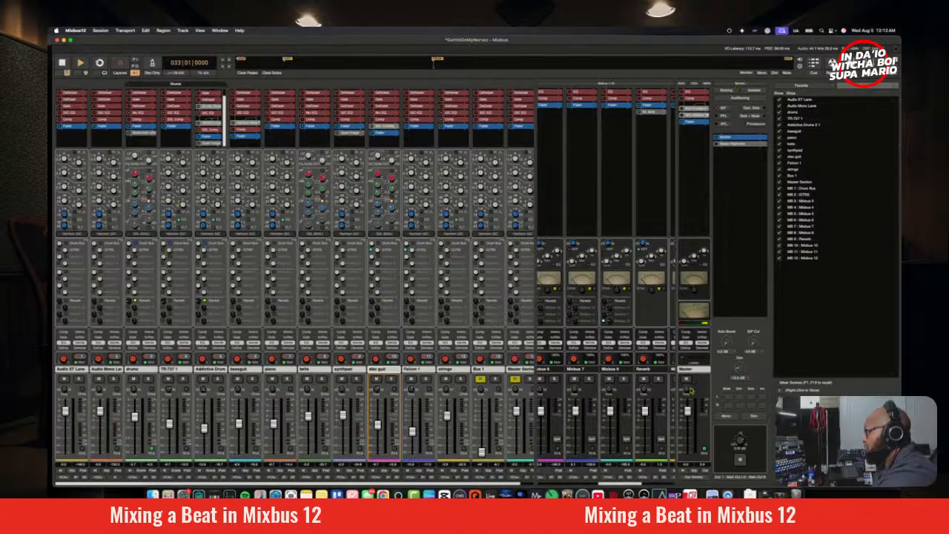
key(space)
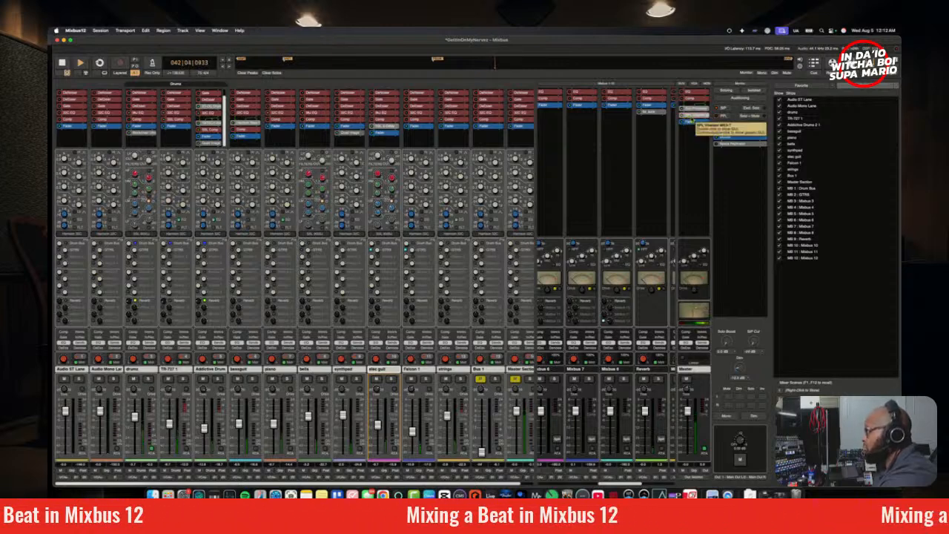
double_click(688, 117)
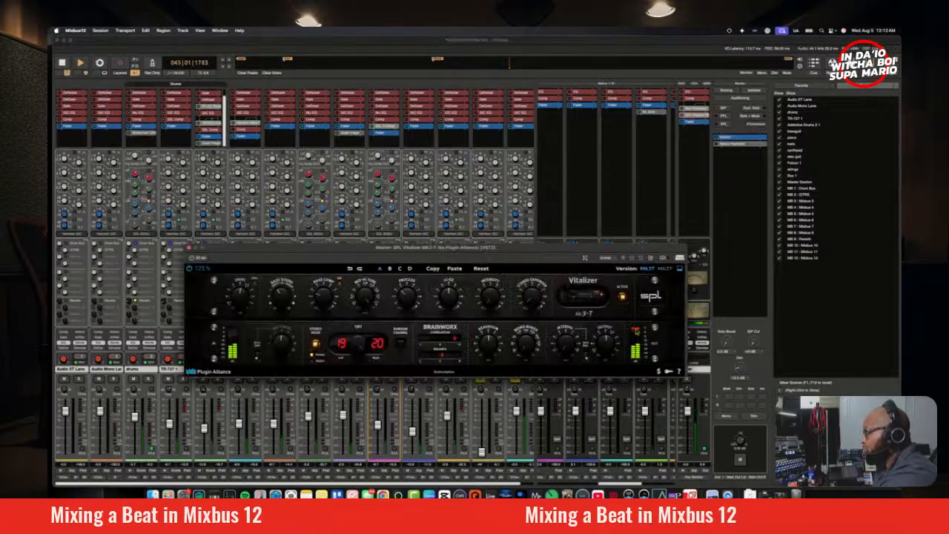
click(190, 249)
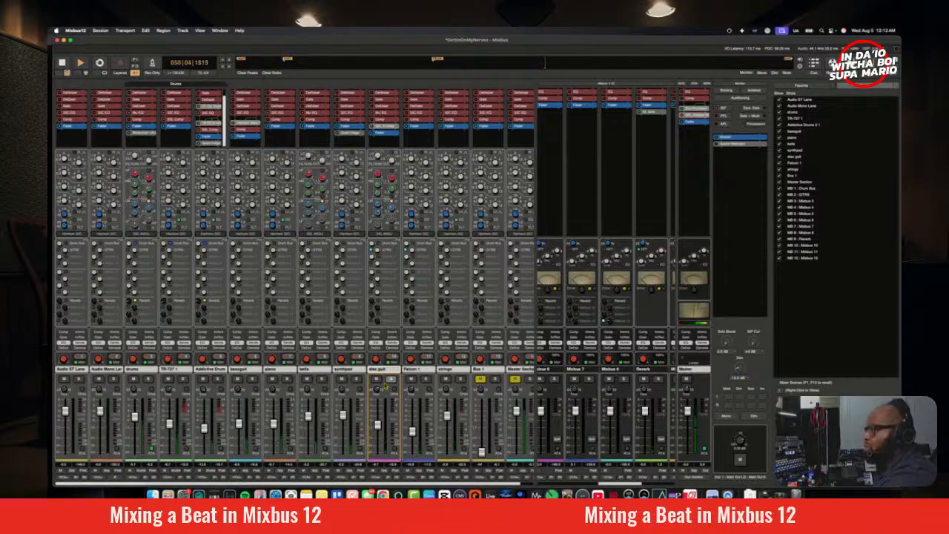
Step: Solo Addictive Drums 2 to examine its spectrum in the Realtime Perceptual Analyzer, unsolo it and close the analyzer
click(217, 380)
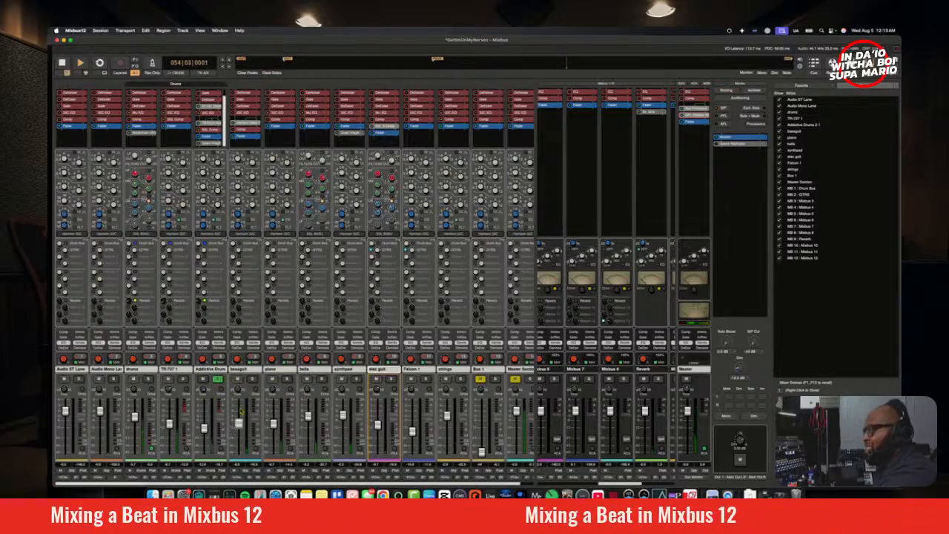
key(super+grave)
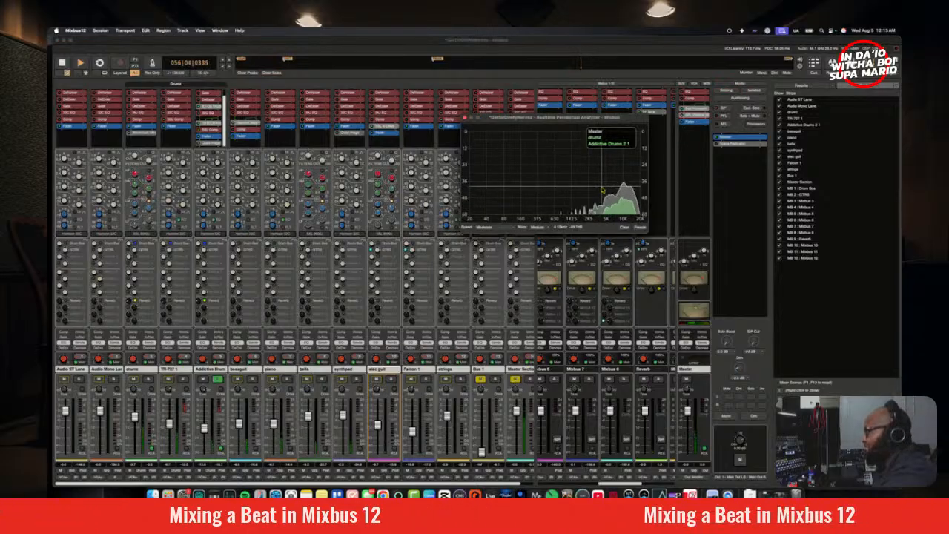
click(218, 380)
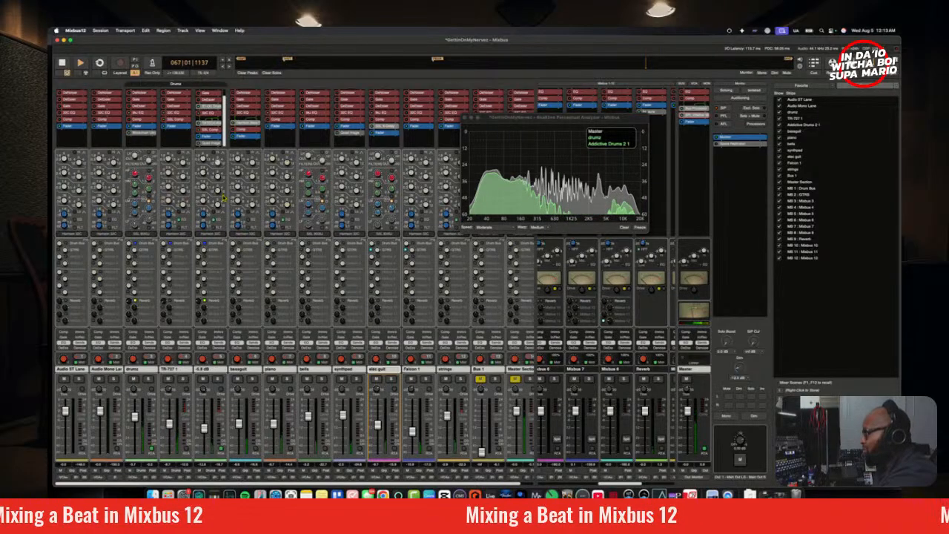
click(465, 118)
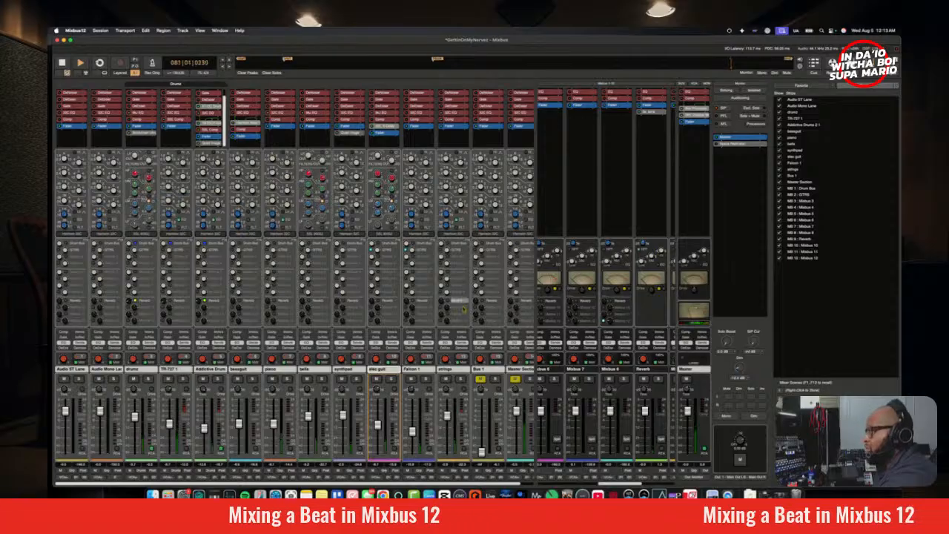
Step: Solo the elec guit track during playback from bar 33 and display its spectrum in the Realtime Perceptual Analyzer
click(390, 380)
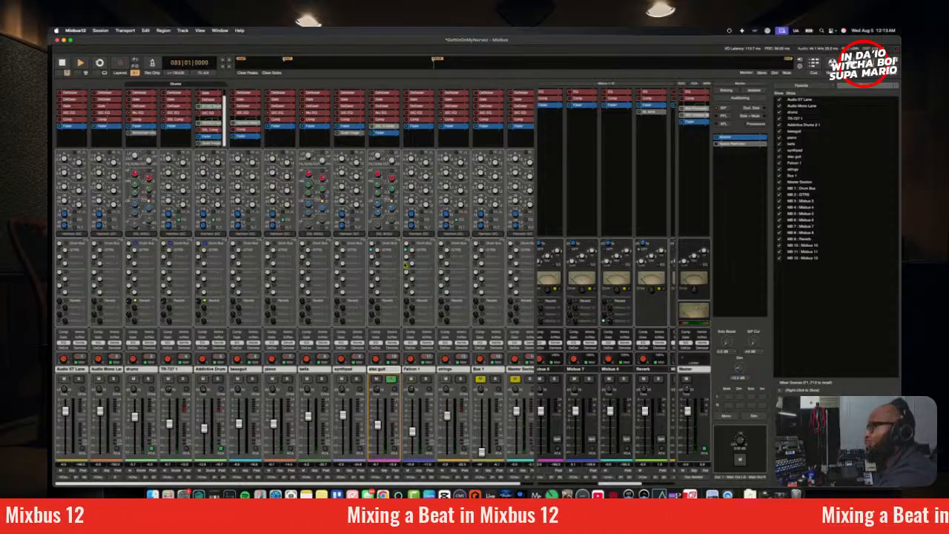
click(391, 379)
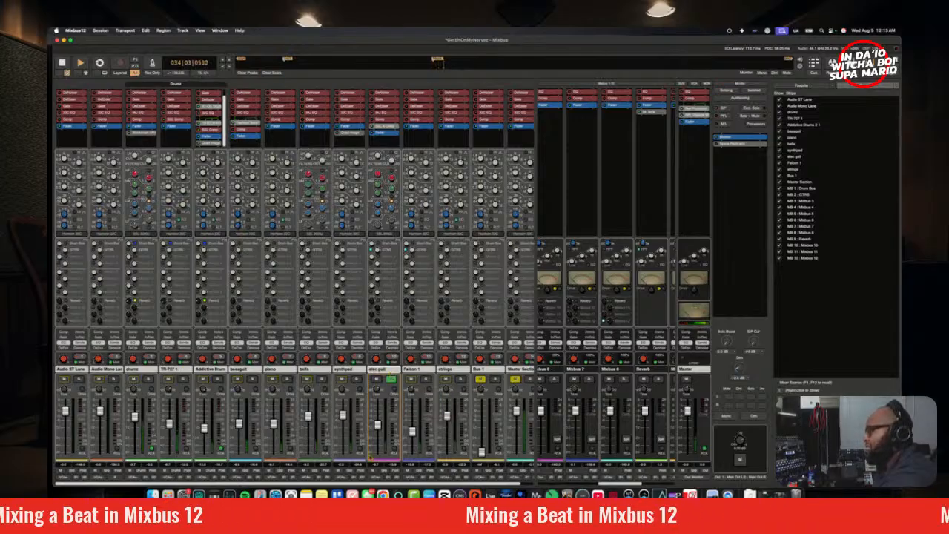
click(396, 450)
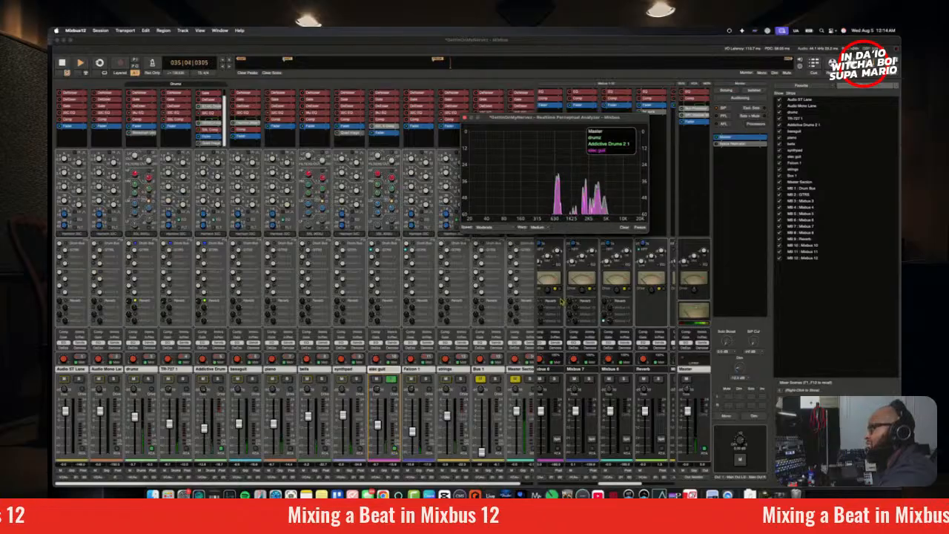
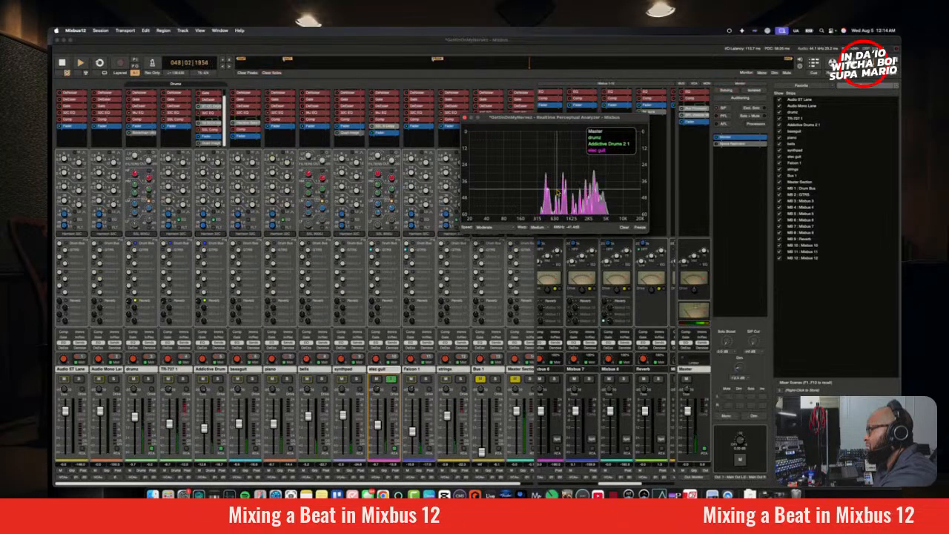
Step: Audition the section with the elec guit soloed, and unsolo it to hear it within the full mix
key(space)
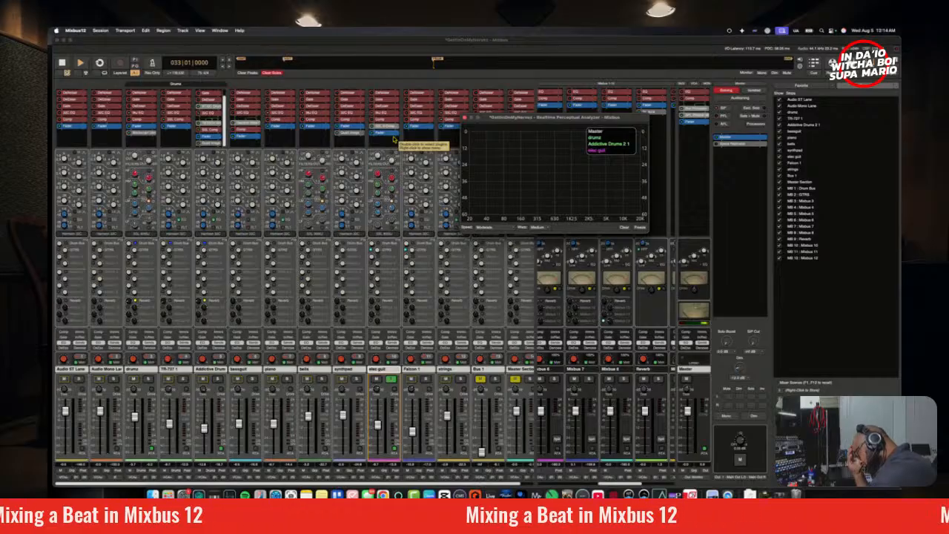
key(space)
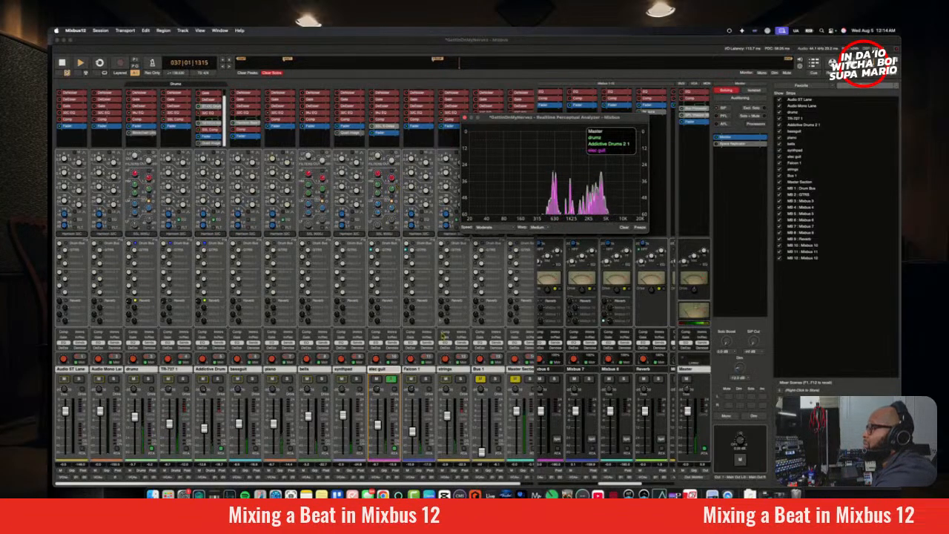
click(391, 379)
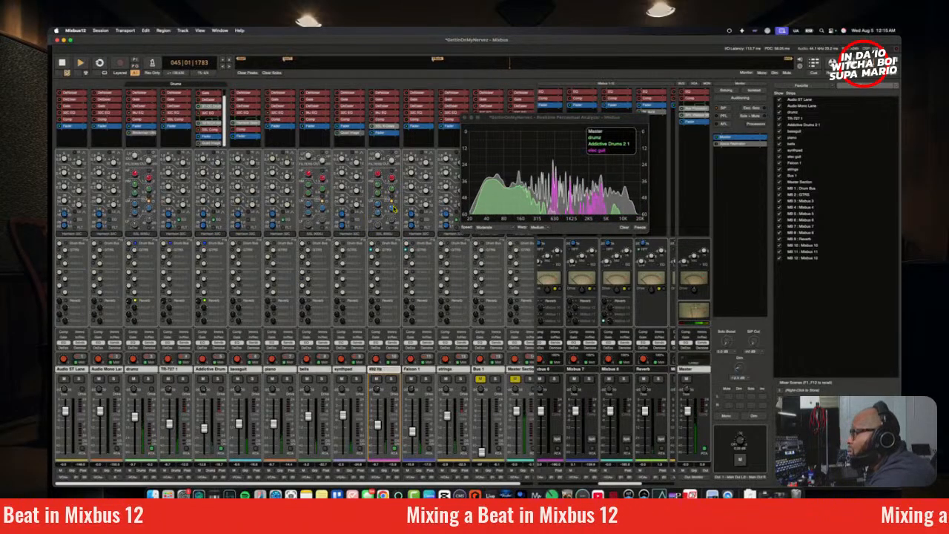
key(space)
Step: Save the session
right_click(387, 133)
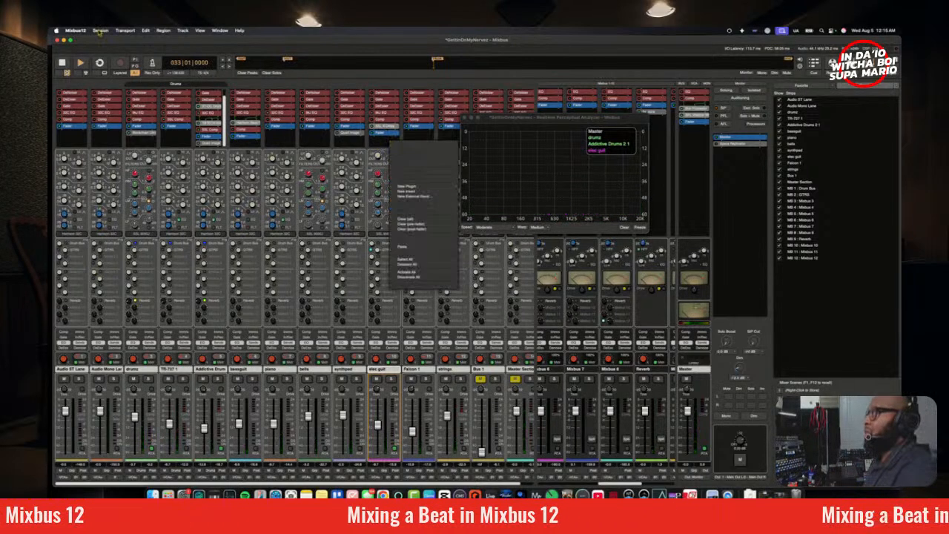
click(99, 33)
click(119, 69)
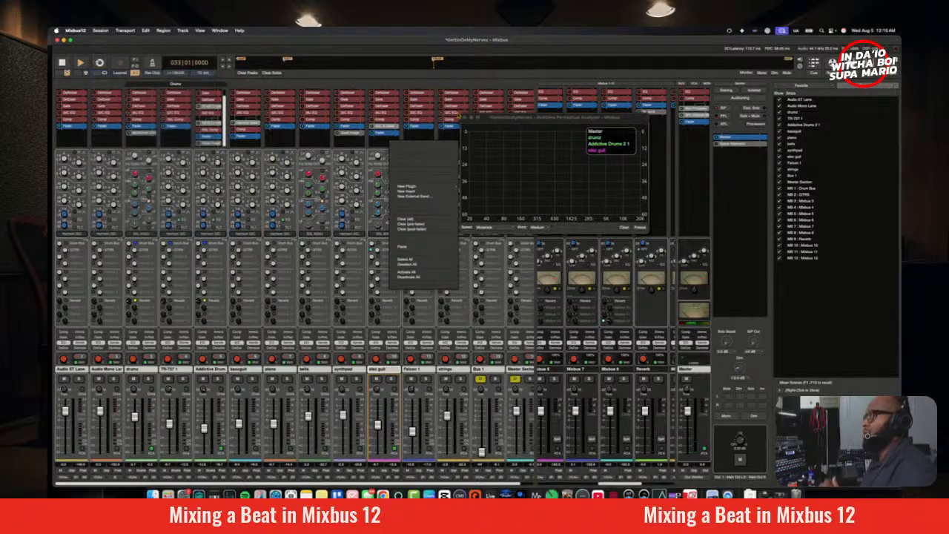
click(374, 143)
Step: Insert the Harrison Consoles XT-CQ Console EQ (Stereo) after the fader on the elec guit track
right_click(383, 139)
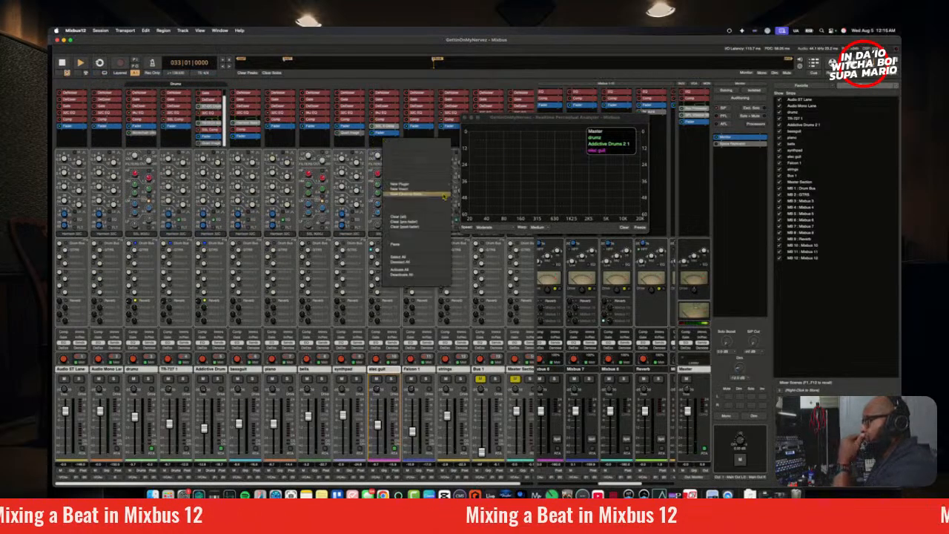
mouse_move(440, 185)
mouse_move(482, 198)
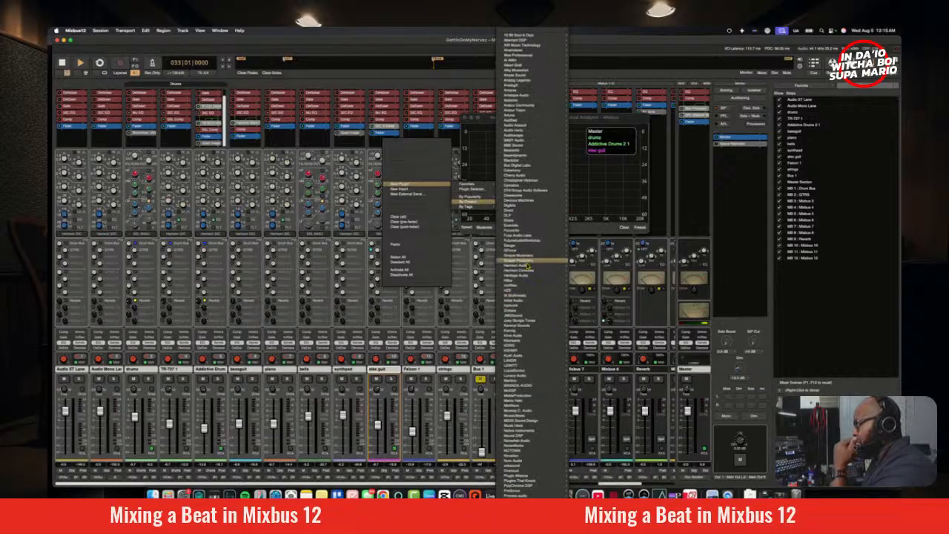
mouse_move(529, 267)
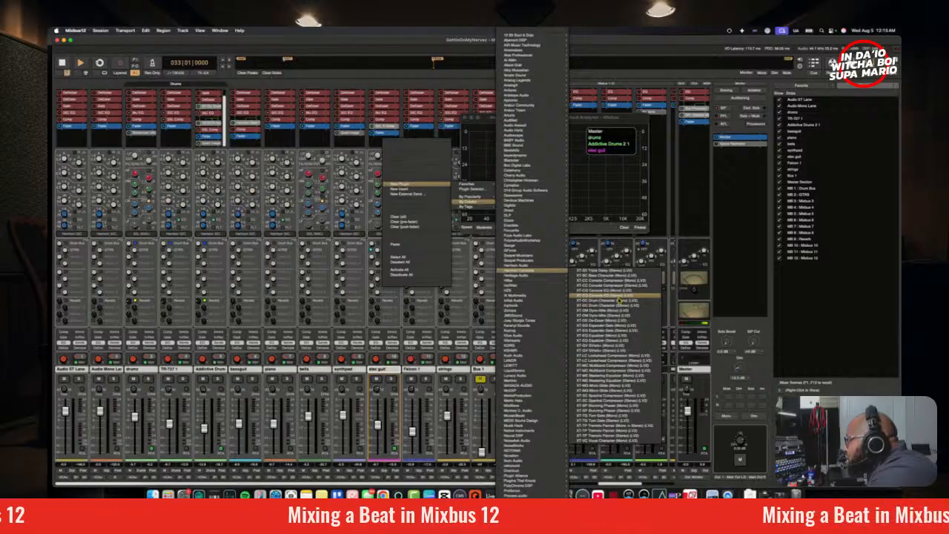
click(599, 296)
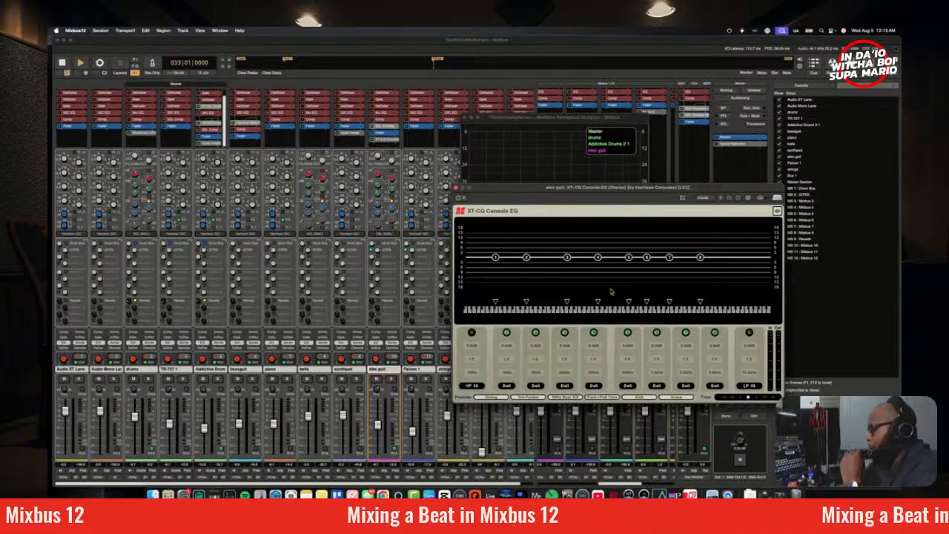
Step: Solo the elec guit during playback and cut EQ band 5 around E5 by about 5 dB
key(space)
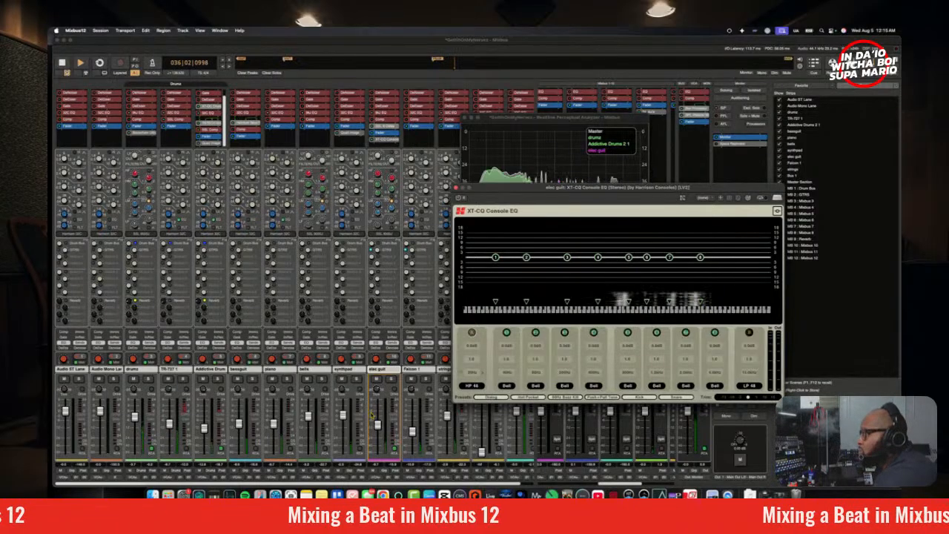
click(391, 380)
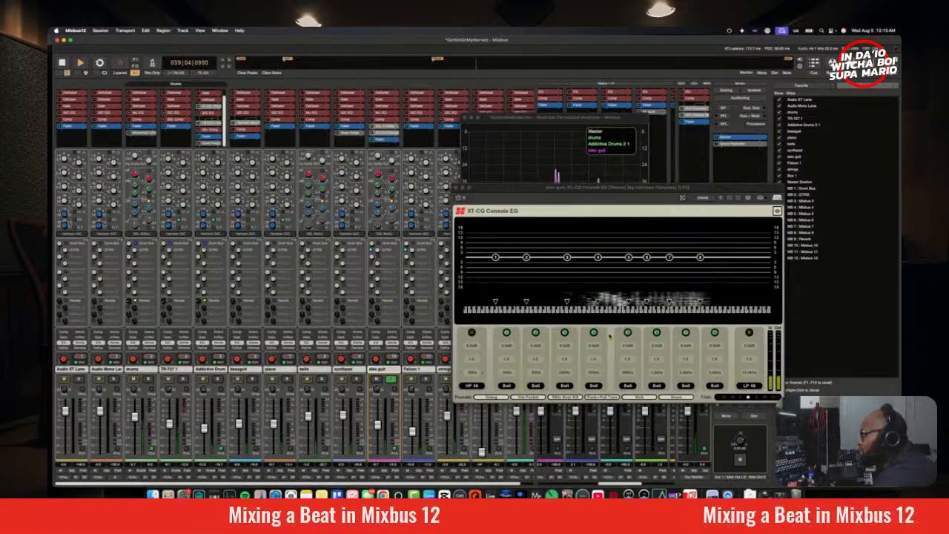
click(629, 259)
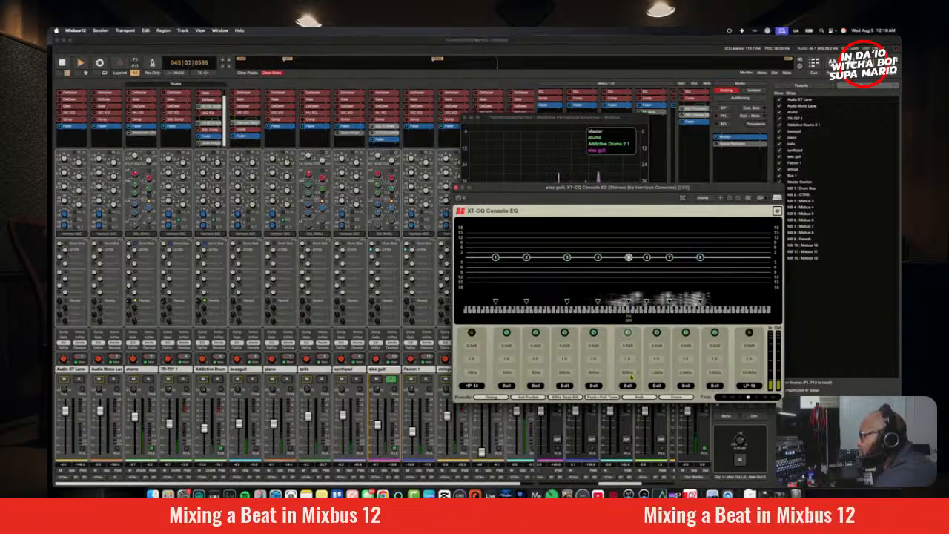
drag(629, 257, 607, 248)
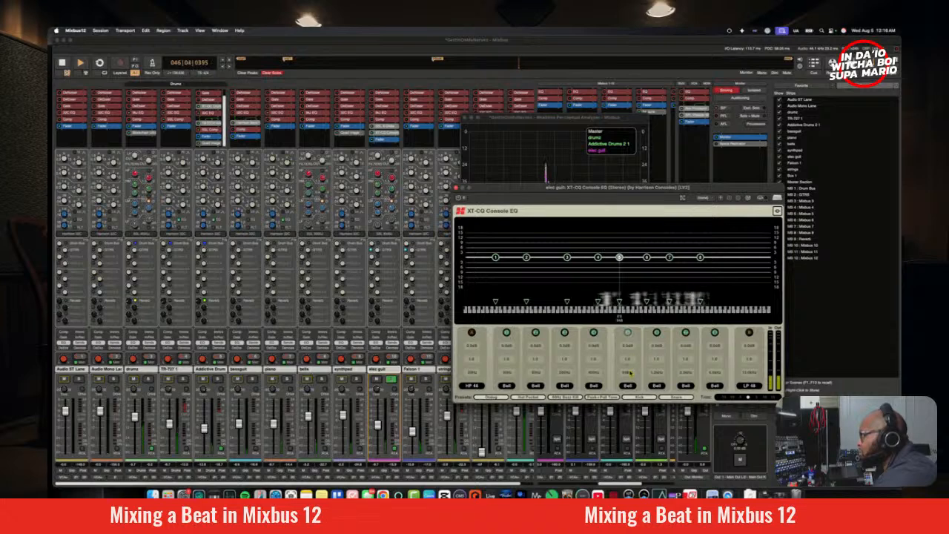
drag(627, 359, 639, 411)
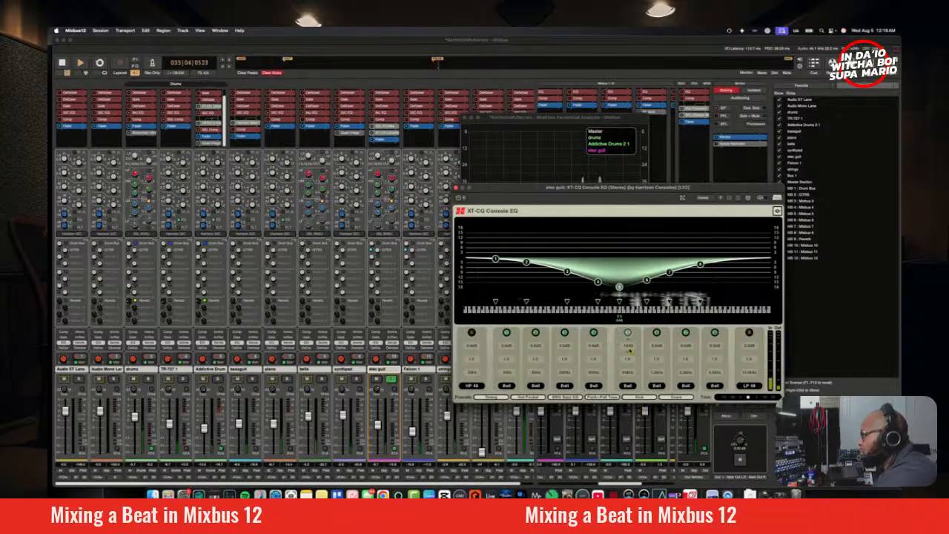
drag(630, 349, 625, 284)
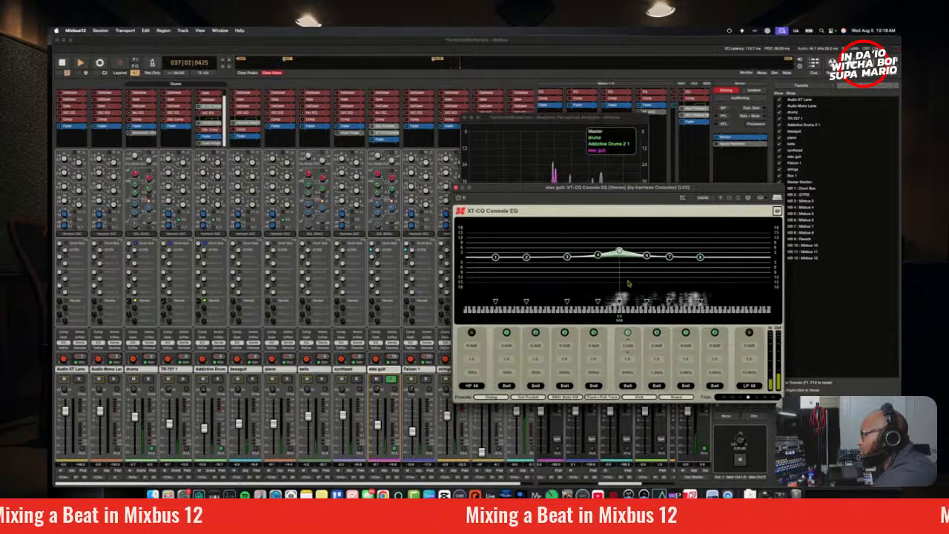
drag(628, 283, 628, 293)
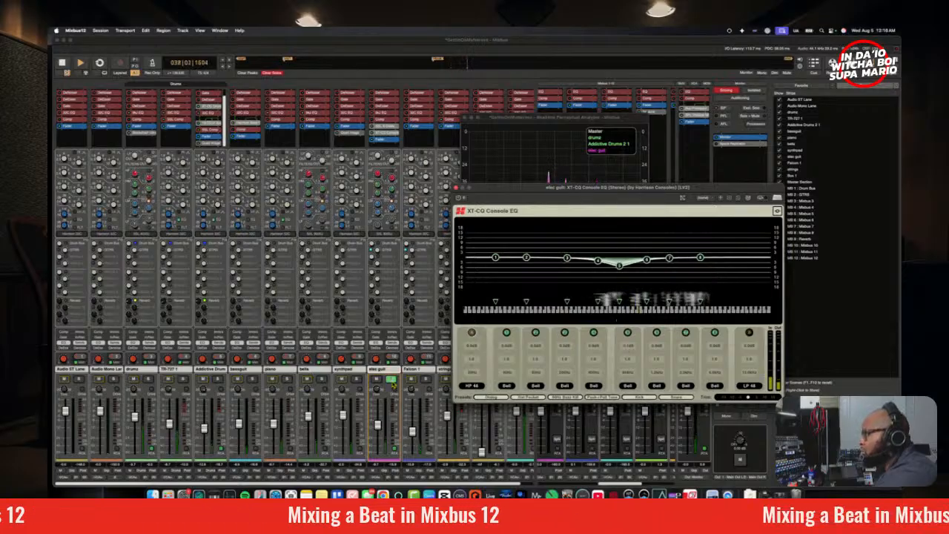
Step: Unsolo the elec guit and ease the band 5 cut to about 3 dB within the full mix
click(392, 379)
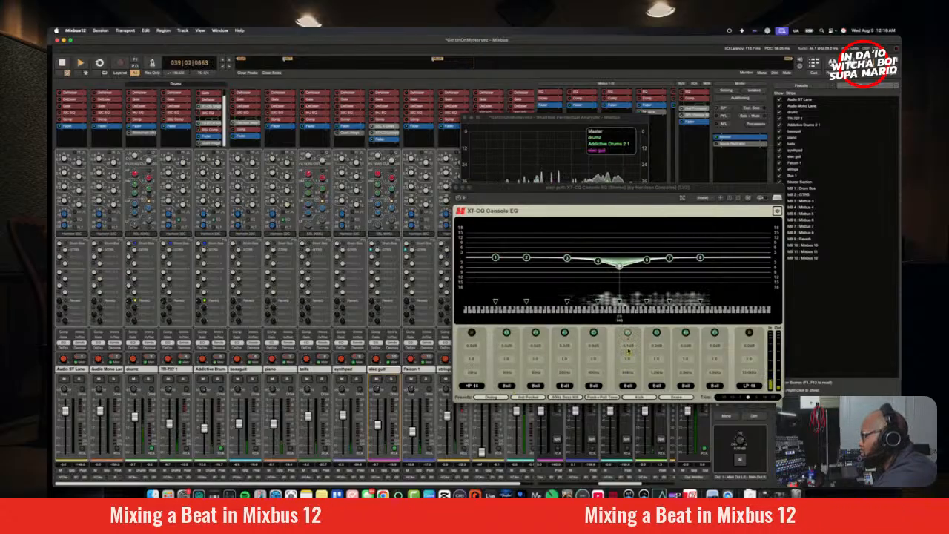
click(628, 353)
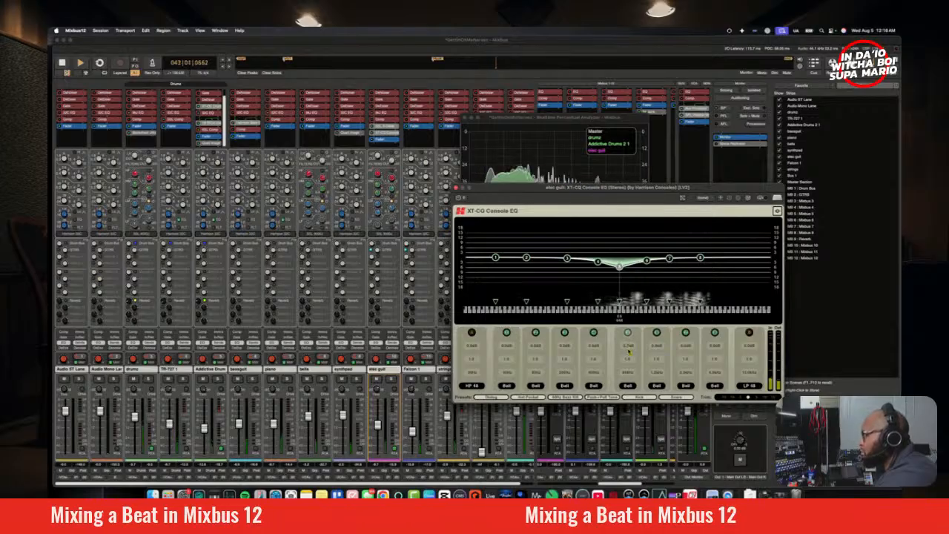
mouse_move(628, 348)
mouse_down()
mouse_move(629, 326)
mouse_move(634, 341)
mouse_up()
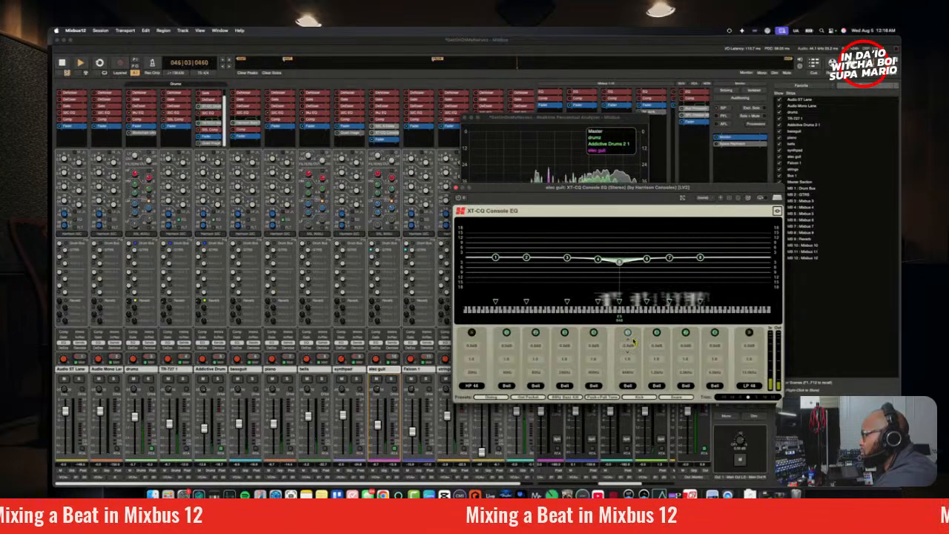
Step: Solo the elec guit and cut EQ band 8 around A7 by about 6 dB
click(391, 380)
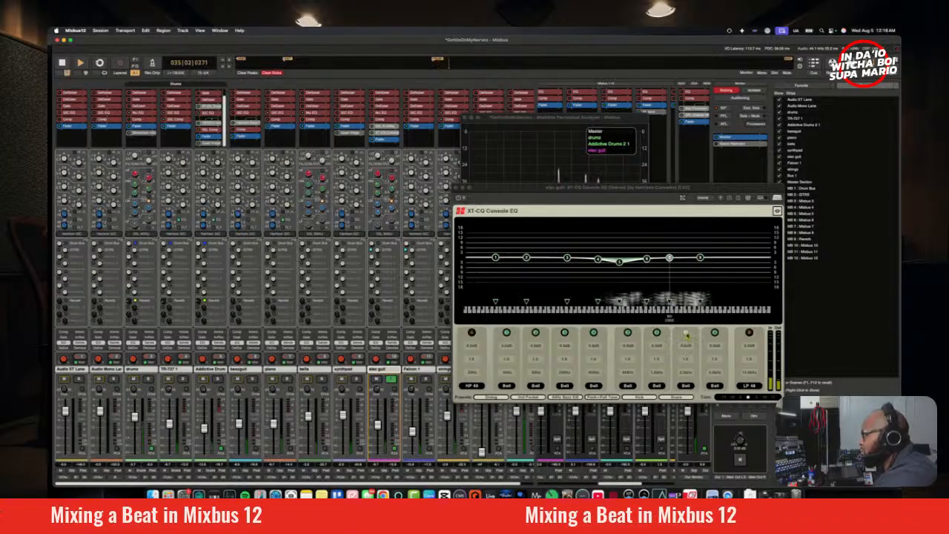
click(687, 376)
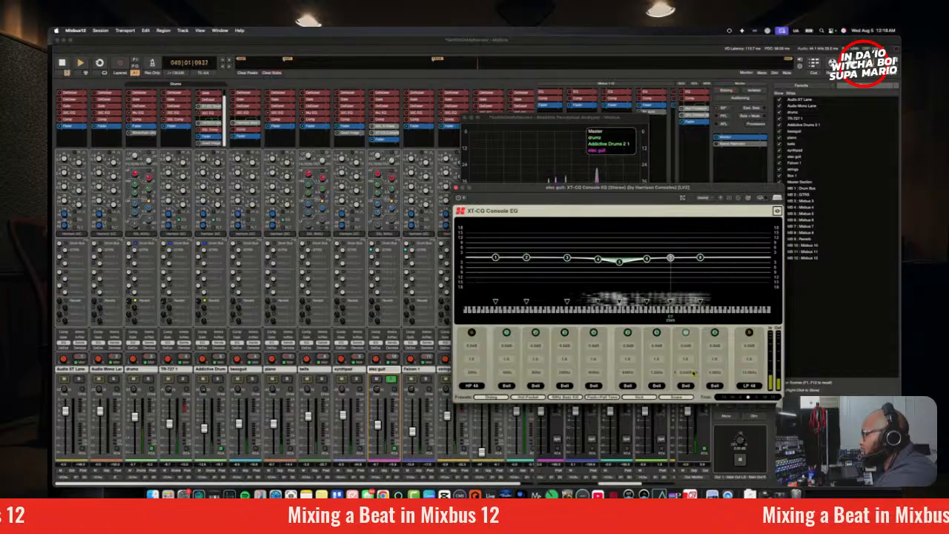
drag(687, 375, 707, 378)
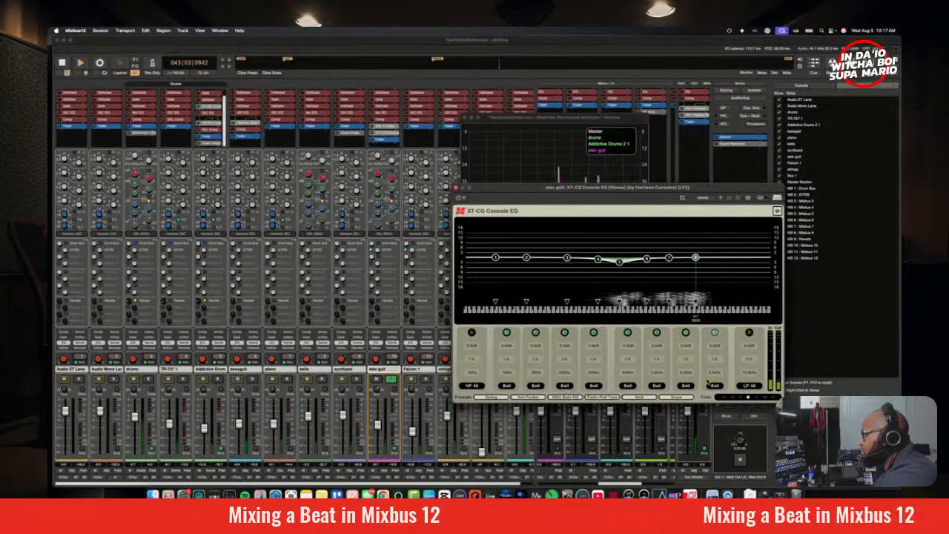
drag(719, 345, 727, 367)
key(space)
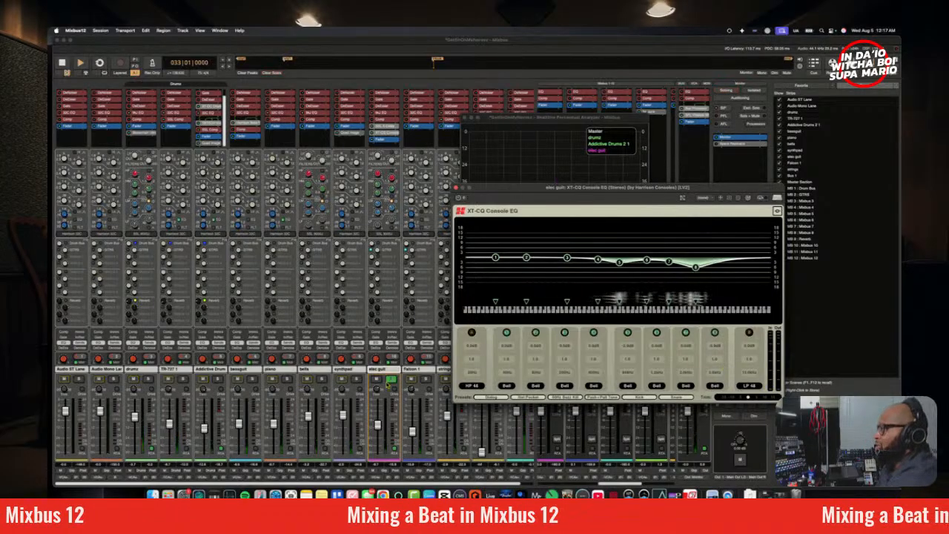
Step: Replay the full mix with the elec guit unsoloed and ease the band 8 cut to about 3 dB
key(space)
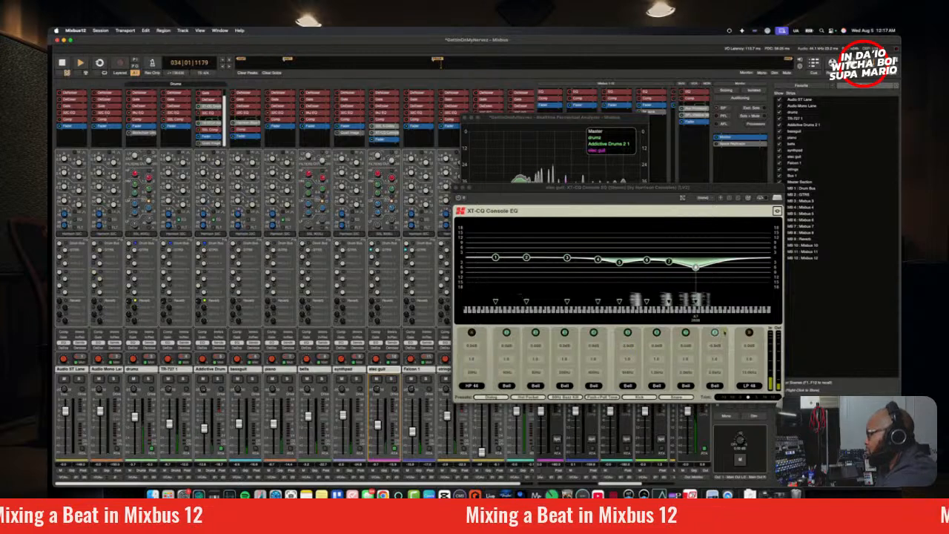
click(717, 349)
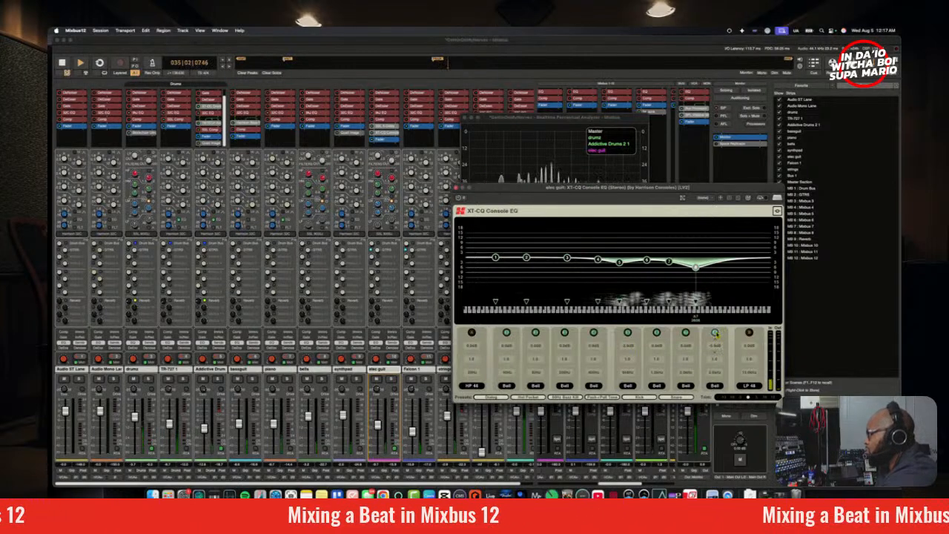
mouse_move(716, 350)
mouse_down()
mouse_move(716, 325)
mouse_move(716, 345)
mouse_up()
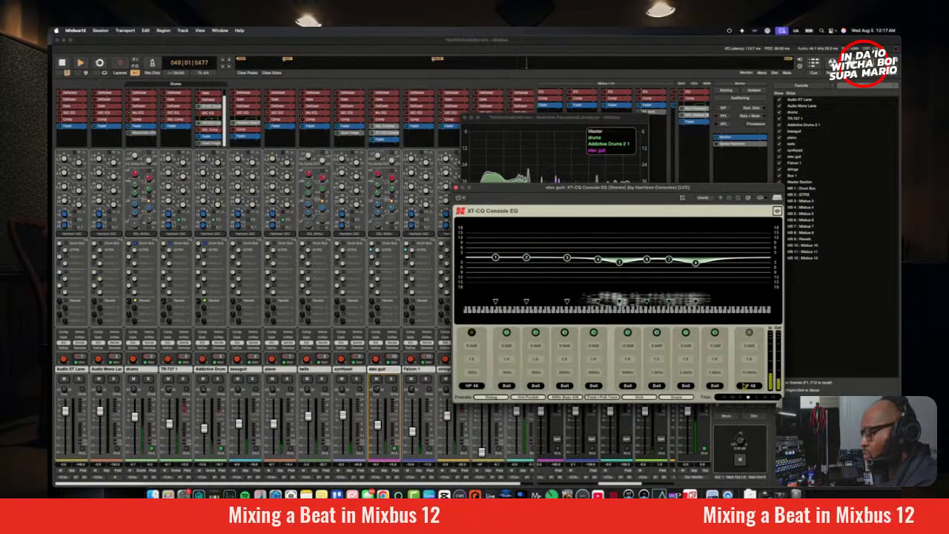
Step: Replay the section and check the full mix in mono
key(space)
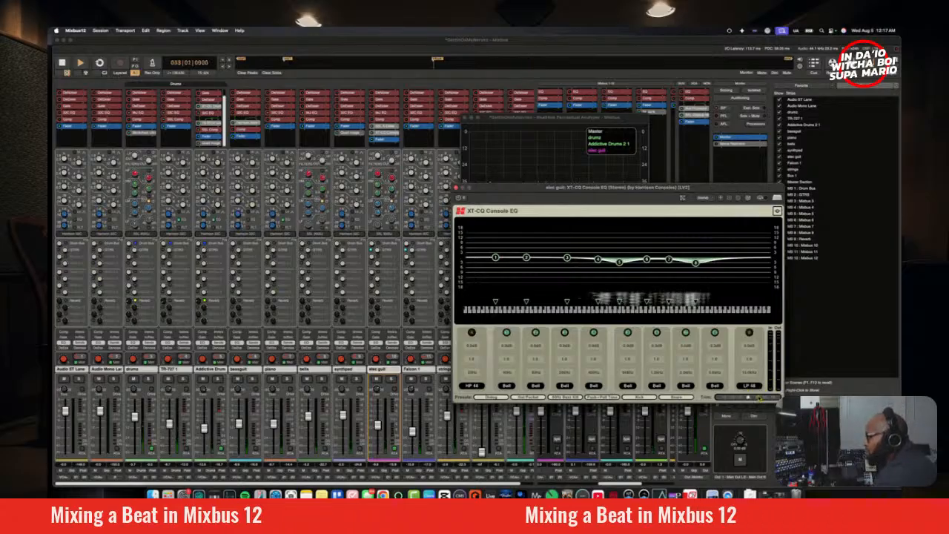
key(space)
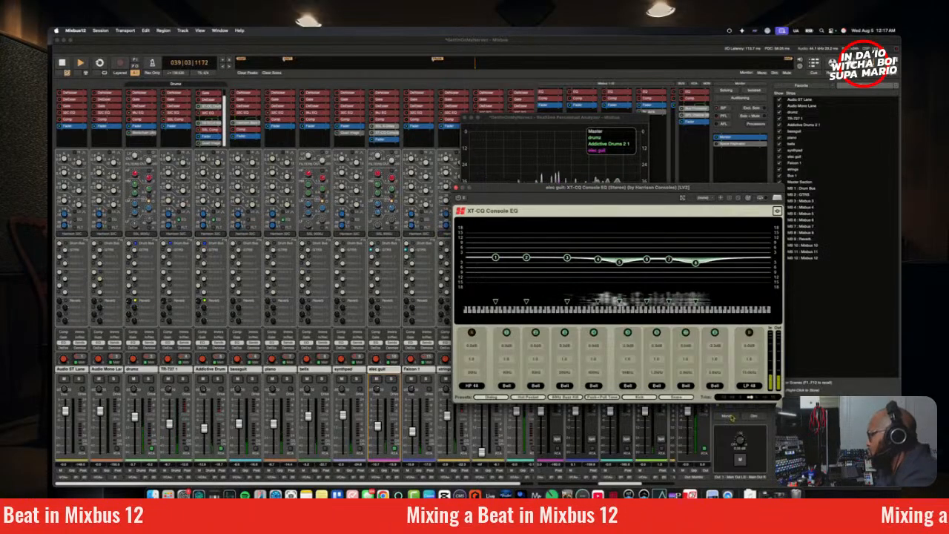
click(727, 417)
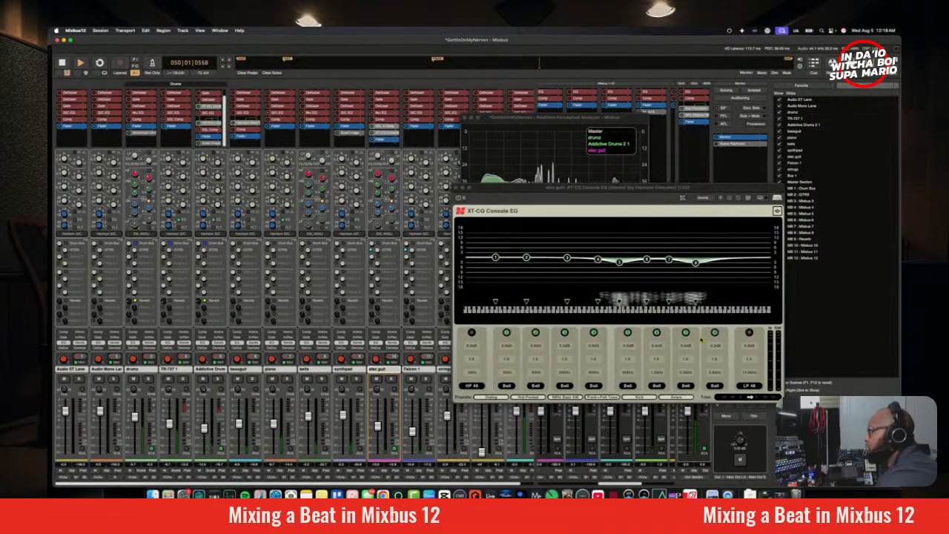
Step: Cut EQ band 6 around B5 by about 3 dB on the elec guit, and close the EQ and analyzer windows
click(717, 377)
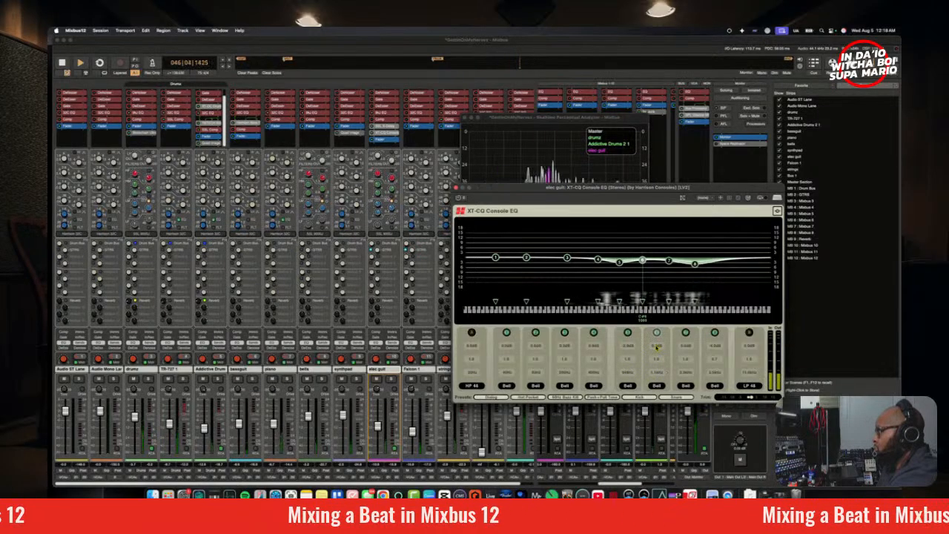
mouse_move(655, 346)
mouse_down()
mouse_move(657, 353)
mouse_move(658, 332)
mouse_up()
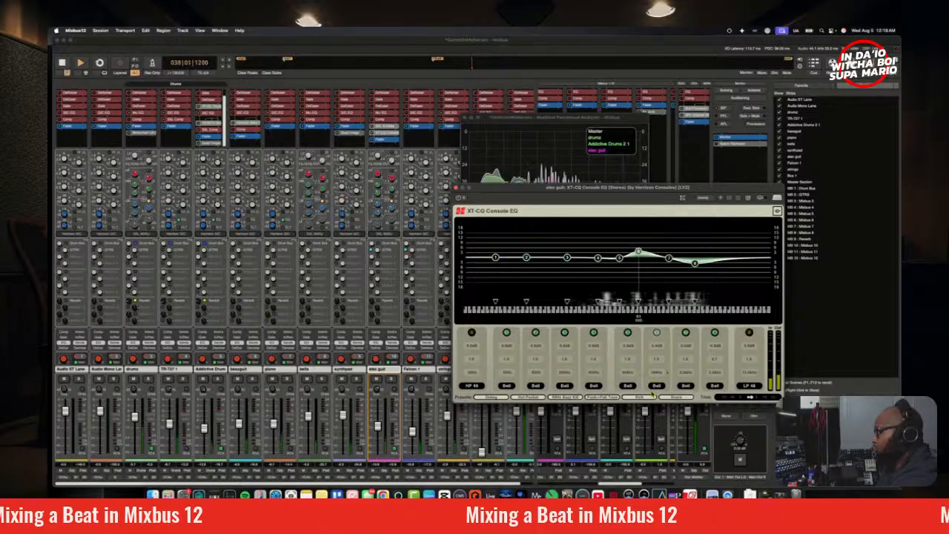
drag(657, 347, 659, 369)
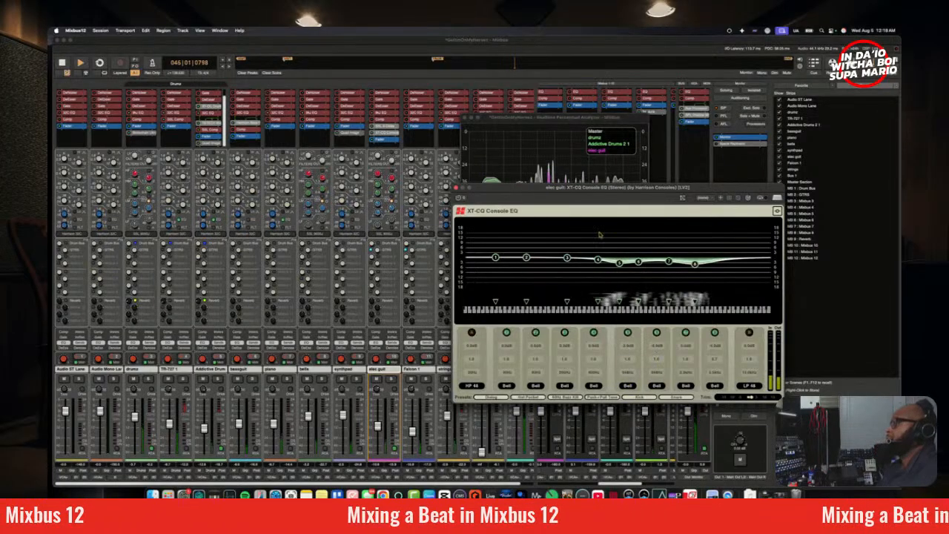
click(457, 188)
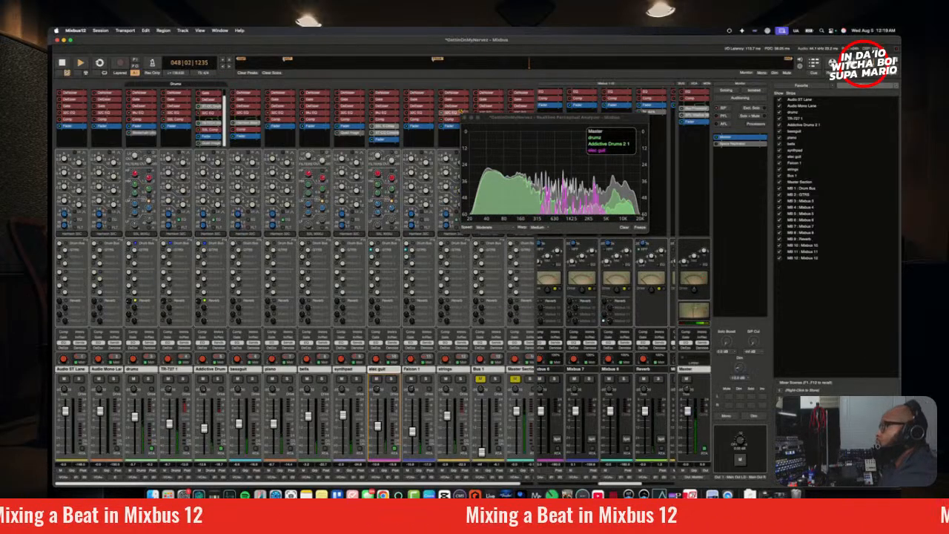
click(465, 117)
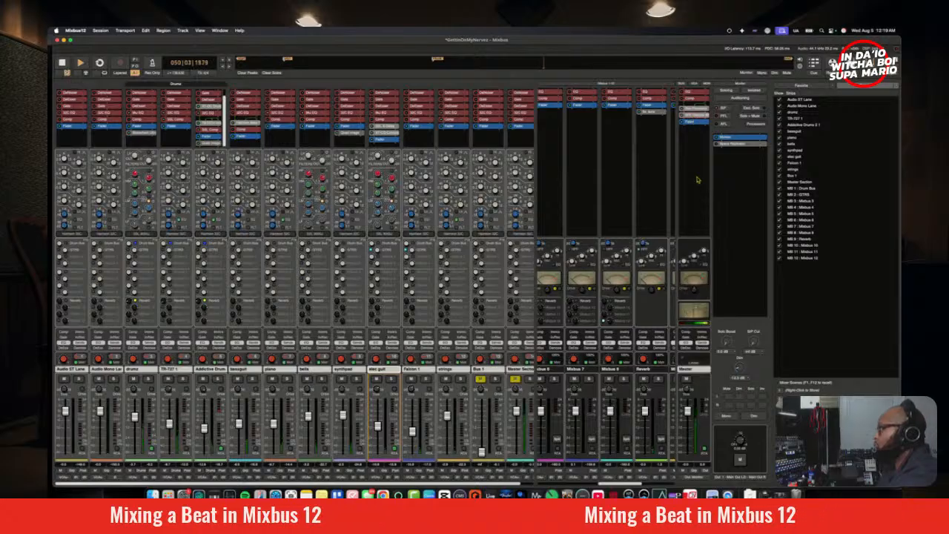
Step: Open the monitor section's Space Replicator plugin and lower its level to -3 dB
double_click(726, 146)
drag(686, 125, 486, 163)
drag(397, 352, 395, 361)
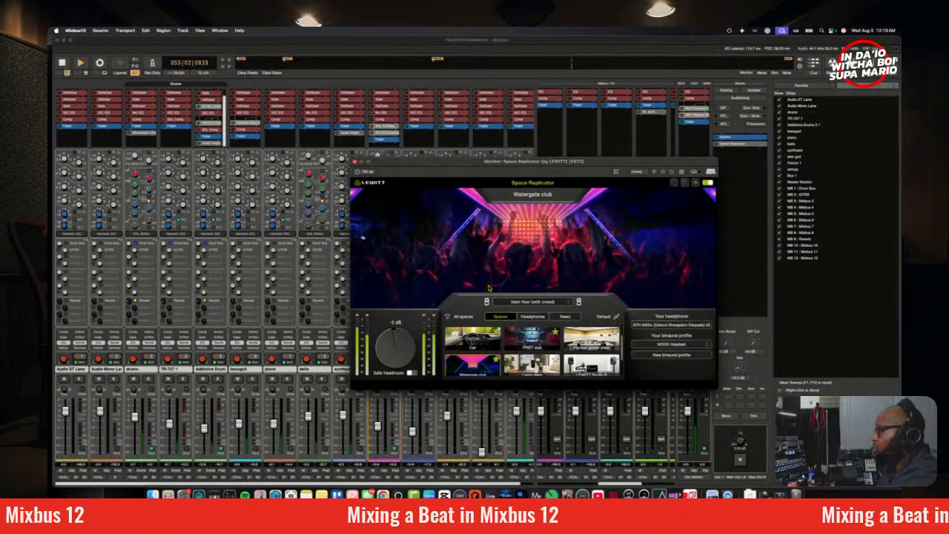
Step: Audition the mix in Space Replicator's Car space and Vienna Synchron Stage B, and close the plugin window
click(486, 344)
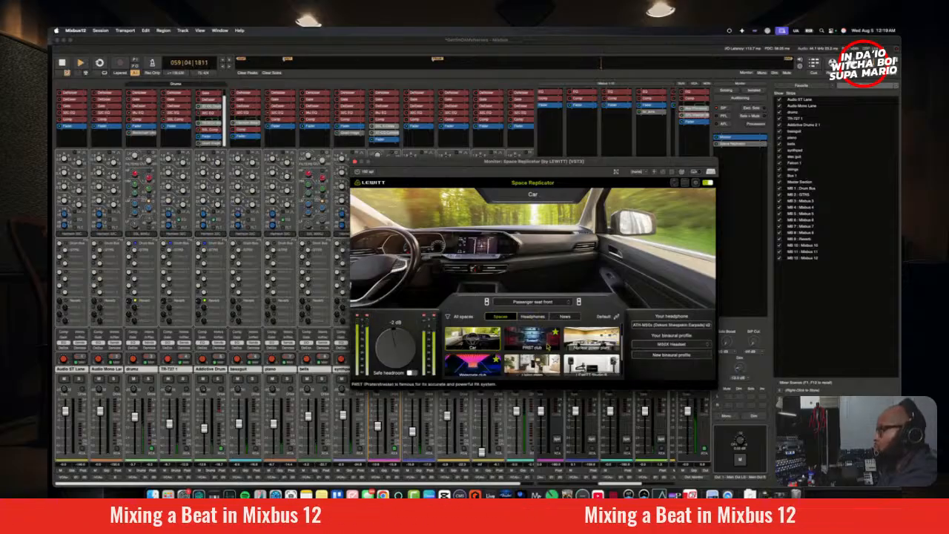
scroll(549, 347, up, 2)
scroll(540, 344, down, 3)
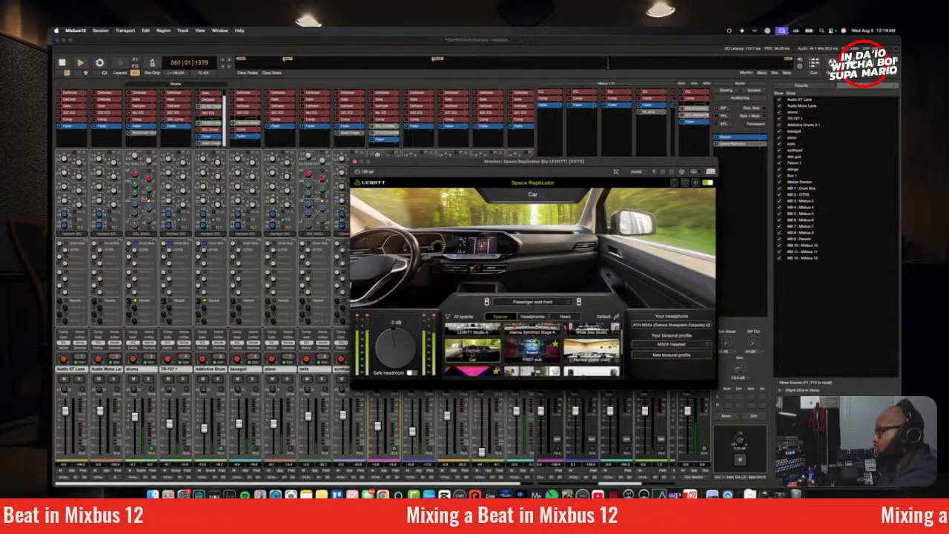
scroll(528, 364, down, 1)
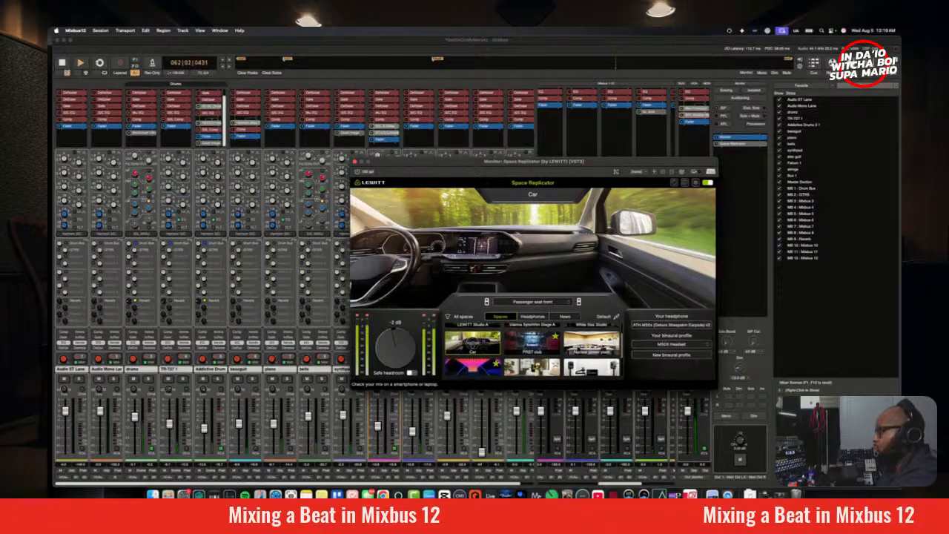
scroll(519, 362, down, 1)
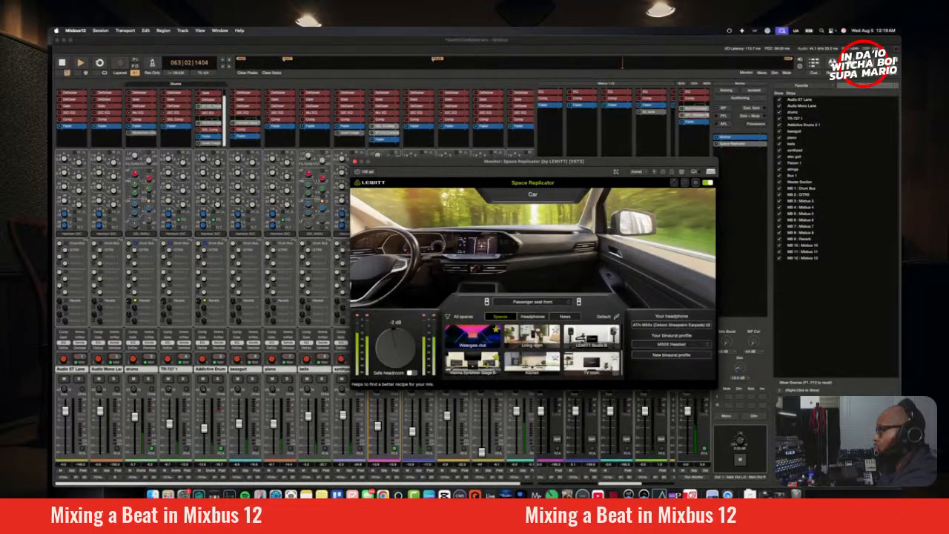
click(482, 363)
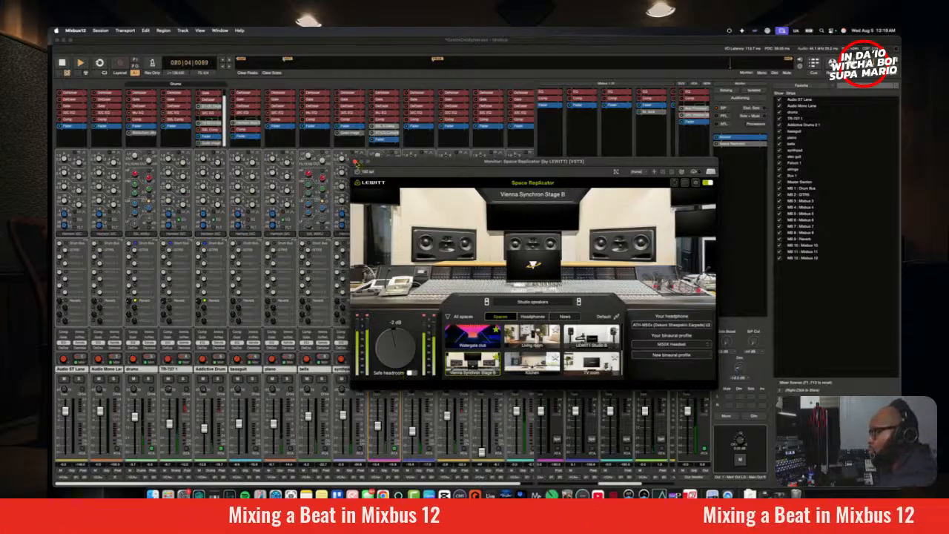
click(356, 162)
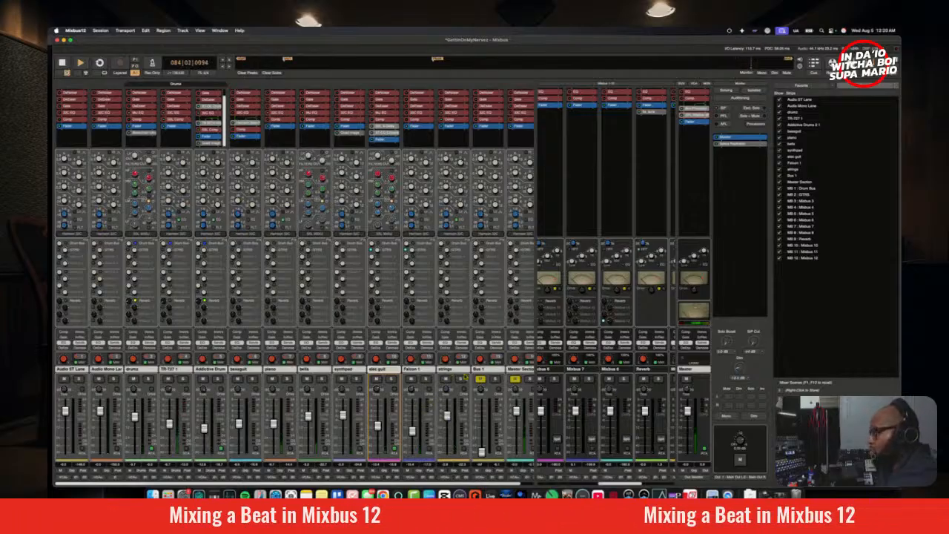
Step: Replay the section and enable the Reverb sends on Falcon 1 and synthpad, soloing Falcon 1 to hear its reverb
key(space)
key(space)
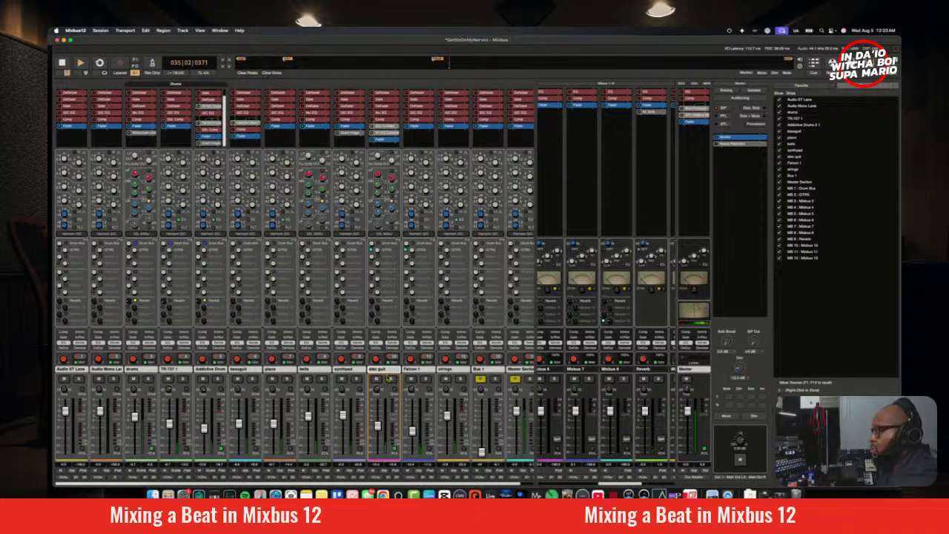
click(425, 379)
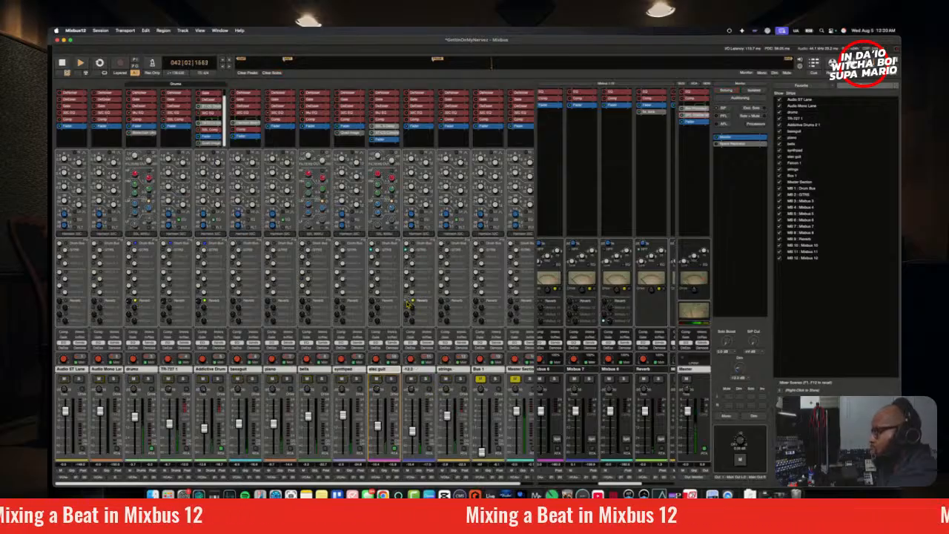
click(427, 381)
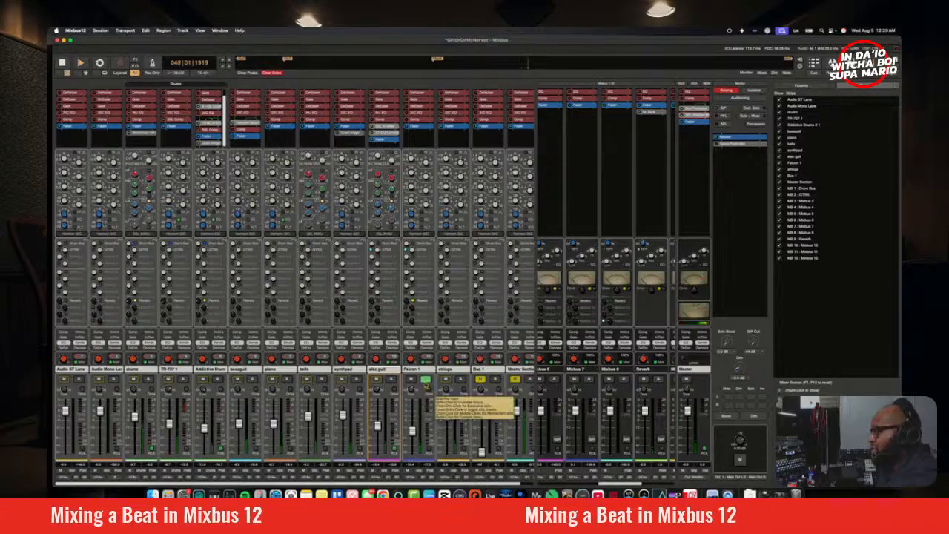
click(425, 381)
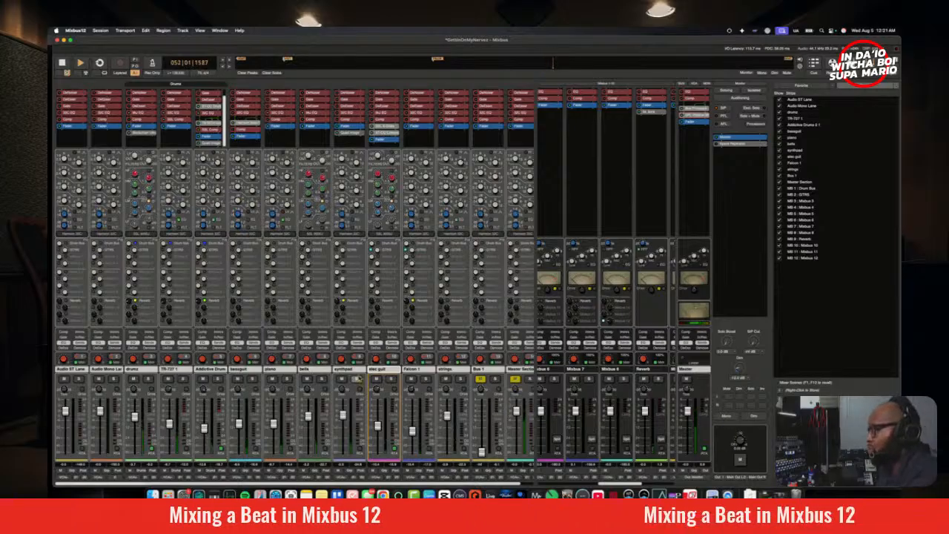
Step: Check the mix in mono and lower the synthpad fader slightly
click(356, 378)
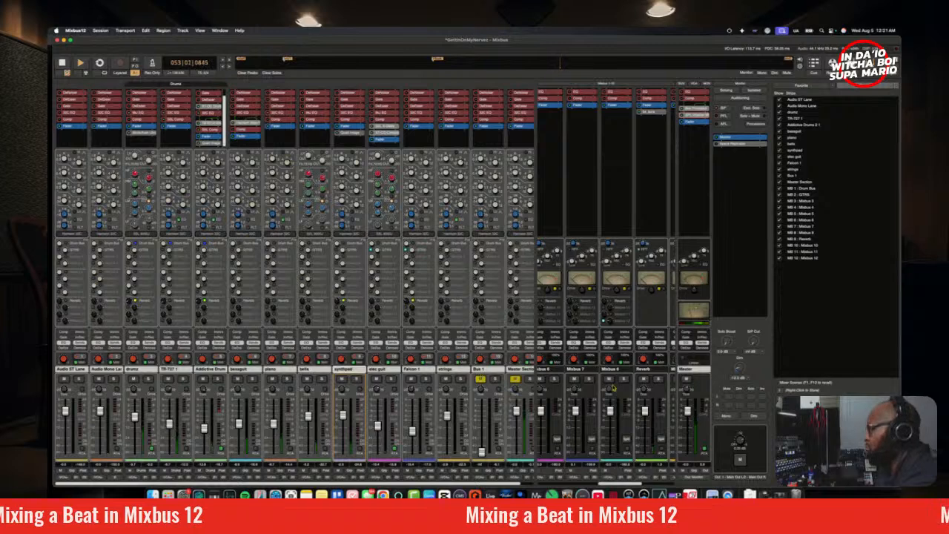
click(727, 416)
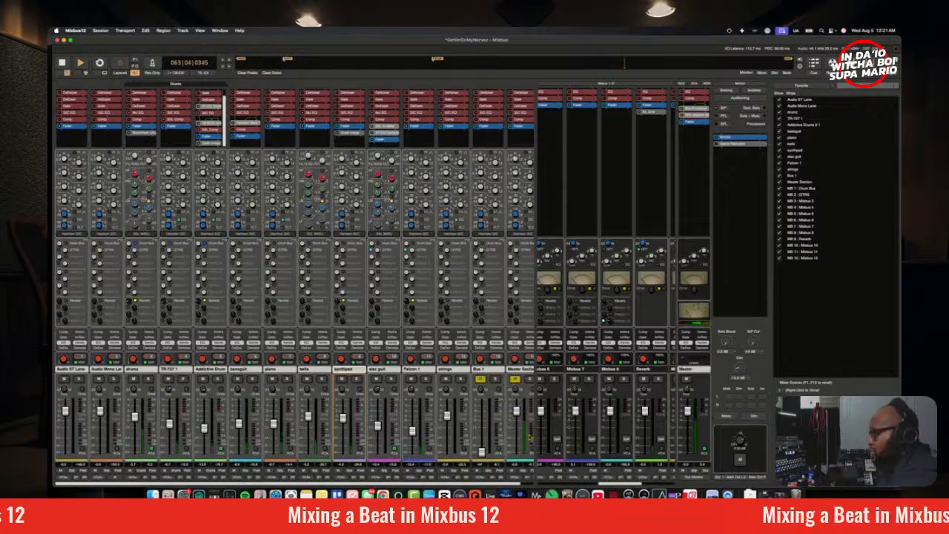
drag(616, 486, 652, 487)
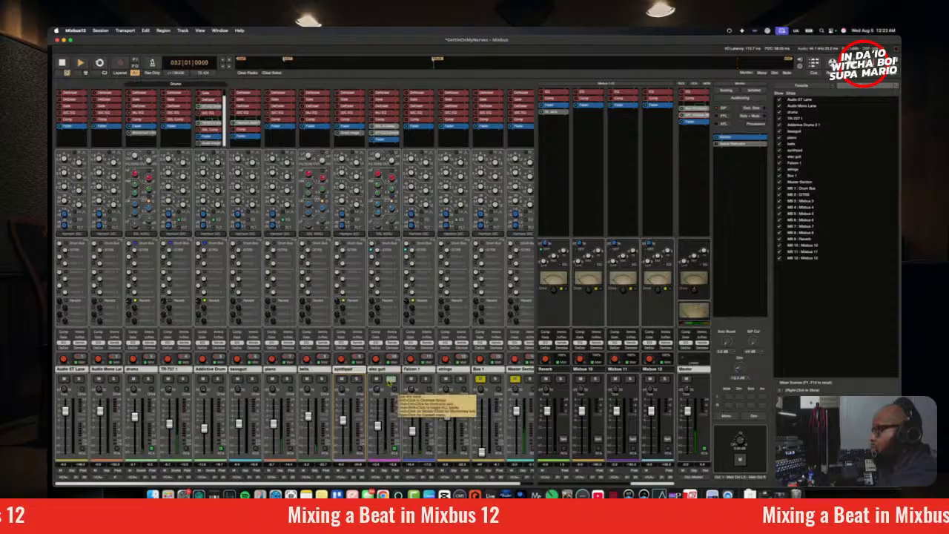
Step: Search the plugin selector for "Cab" and browse the full effects list for a plugin for the elec guit
right_click(391, 146)
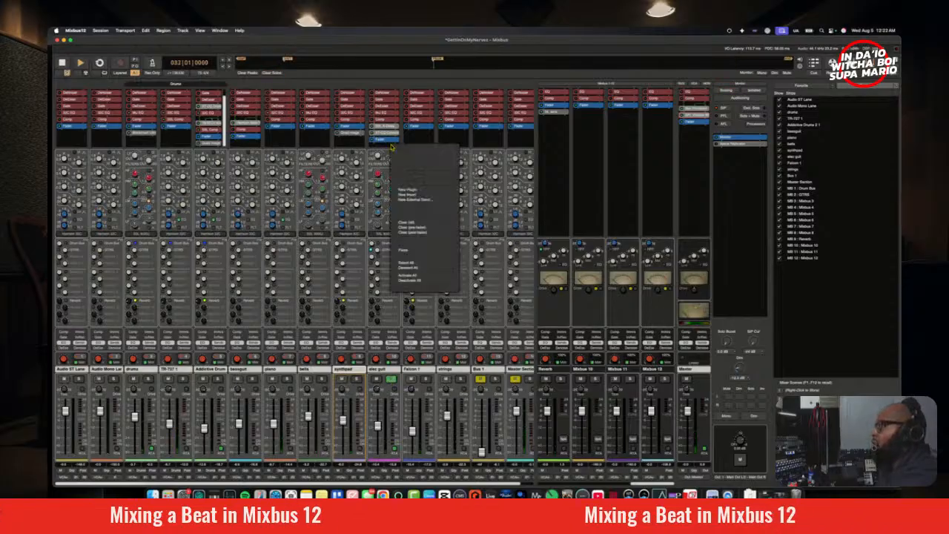
click(380, 152)
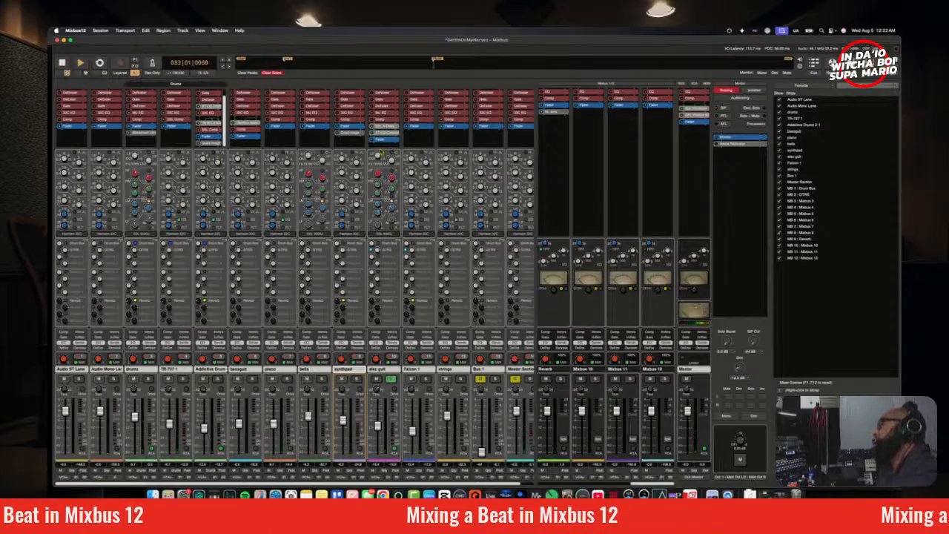
right_click(380, 148)
mouse_move(431, 192)
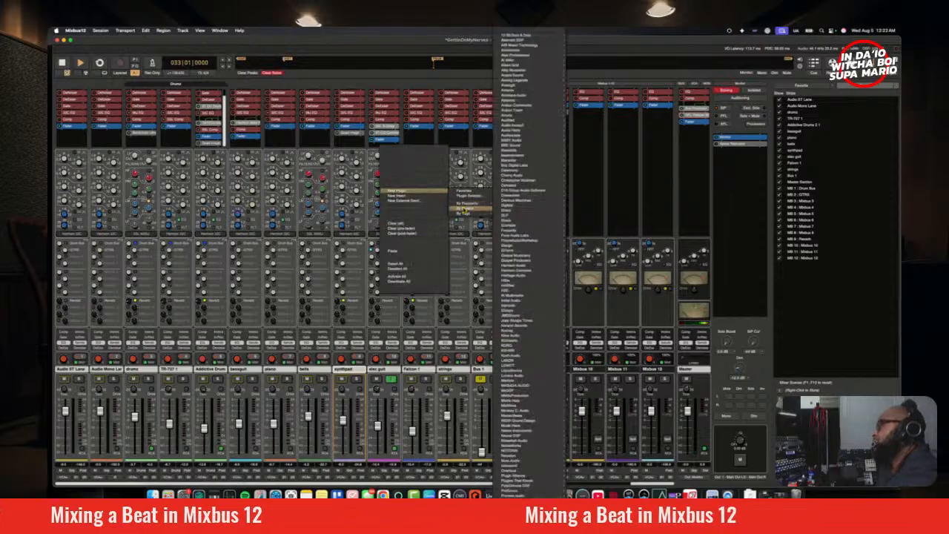
mouse_move(474, 204)
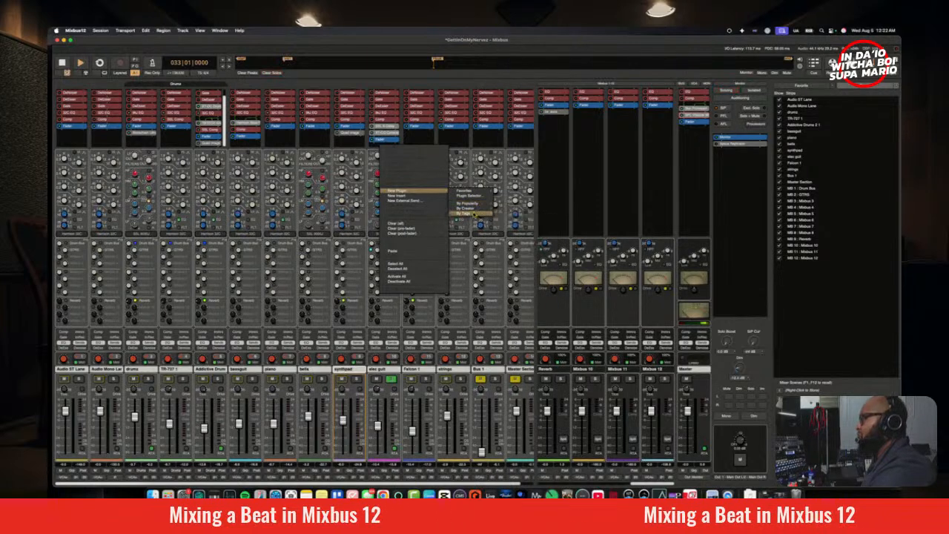
click(473, 196)
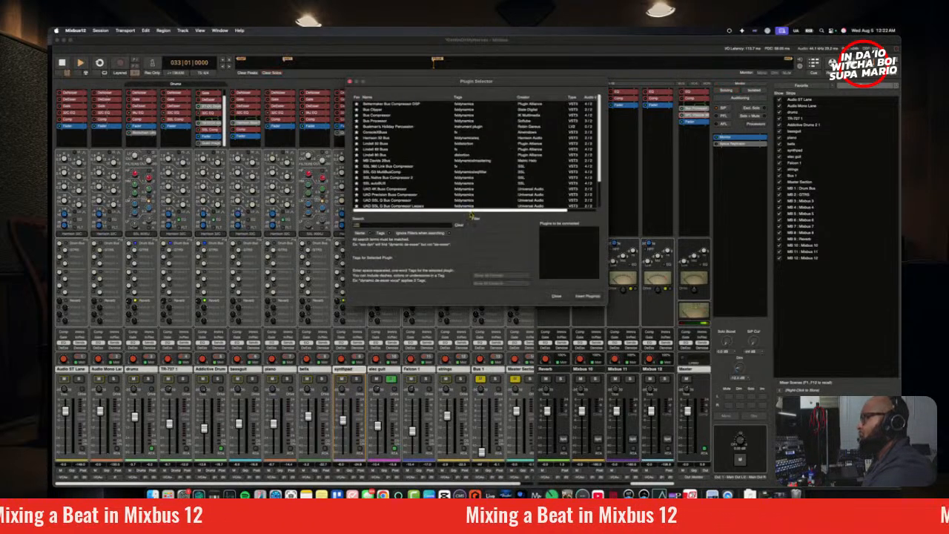
text(Cab)
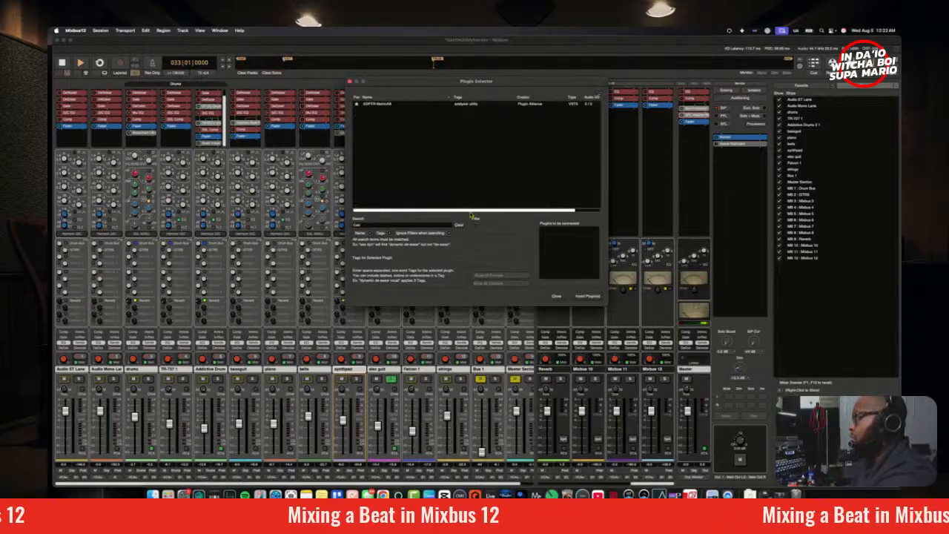
key(BackSpace)
key(BackSpace)
key(BackSpace)
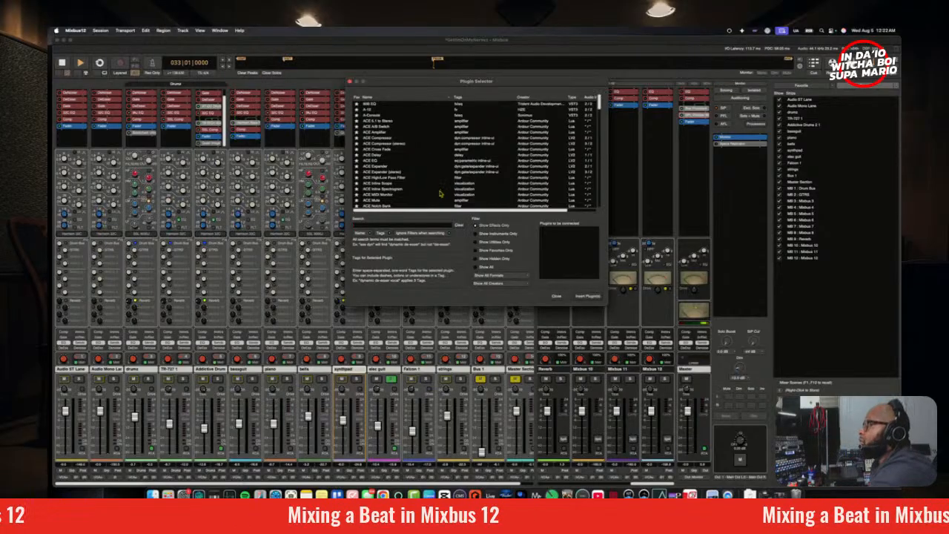
scroll(429, 174, down, 10)
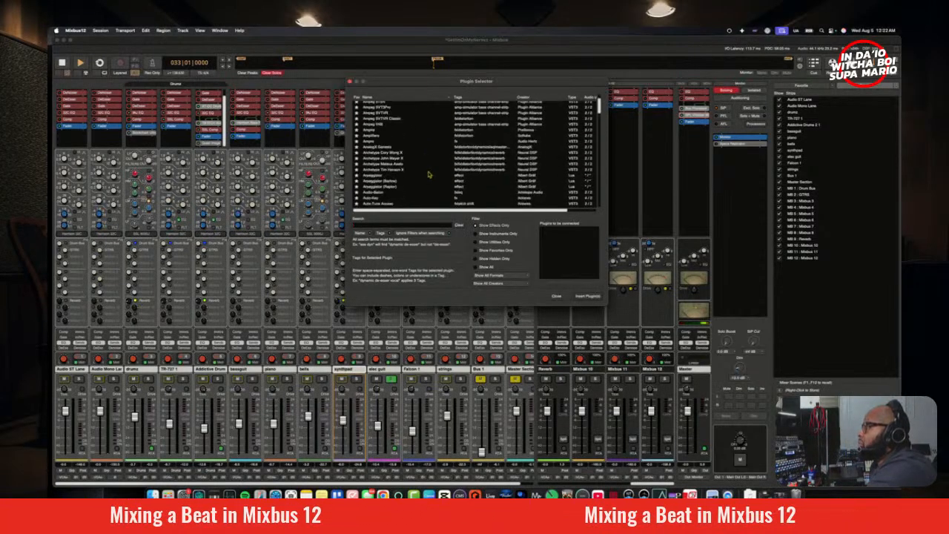
scroll(429, 175, down, 15)
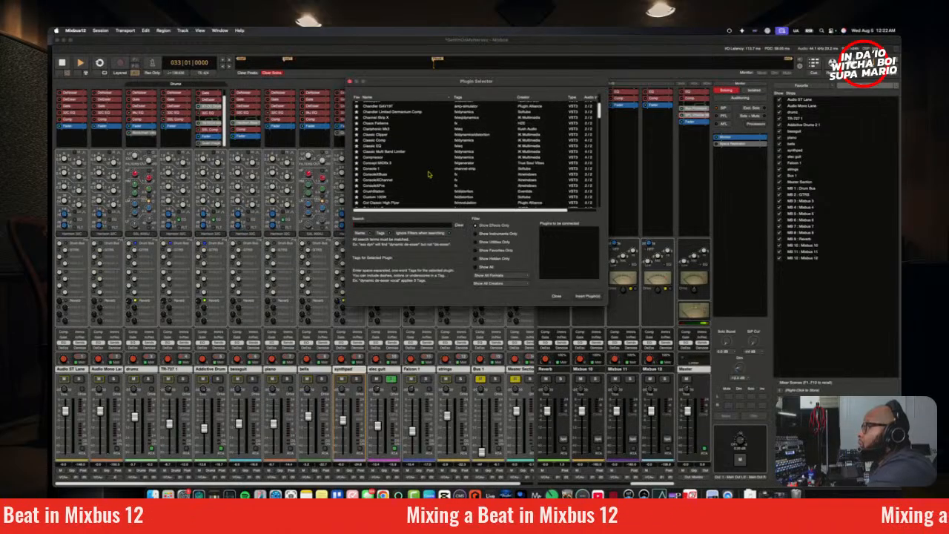
scroll(426, 172, down, 10)
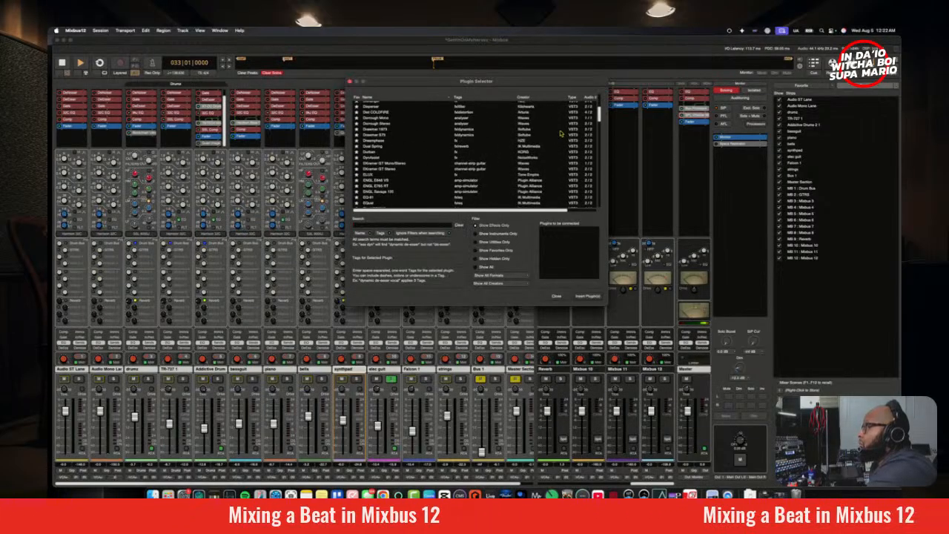
scroll(602, 118, down, 10)
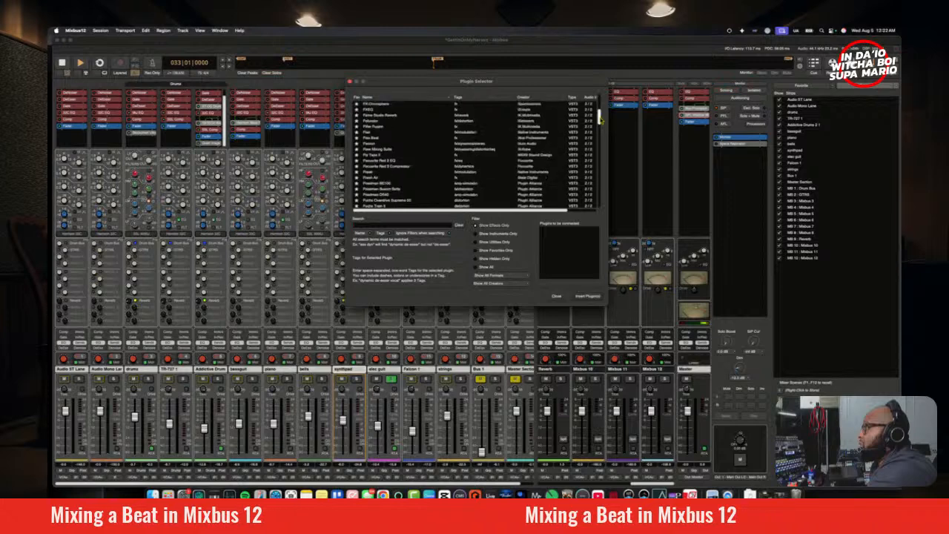
click(100, 32)
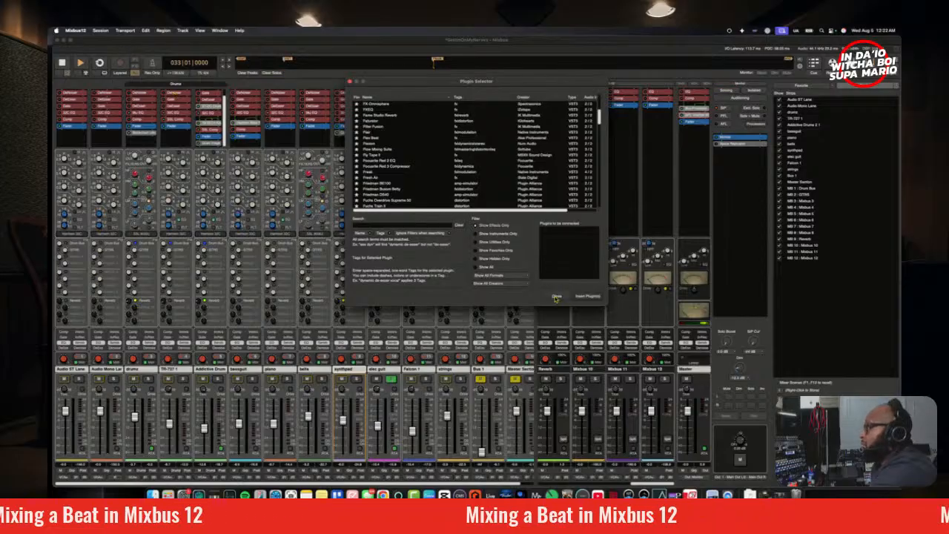
click(556, 296)
click(100, 31)
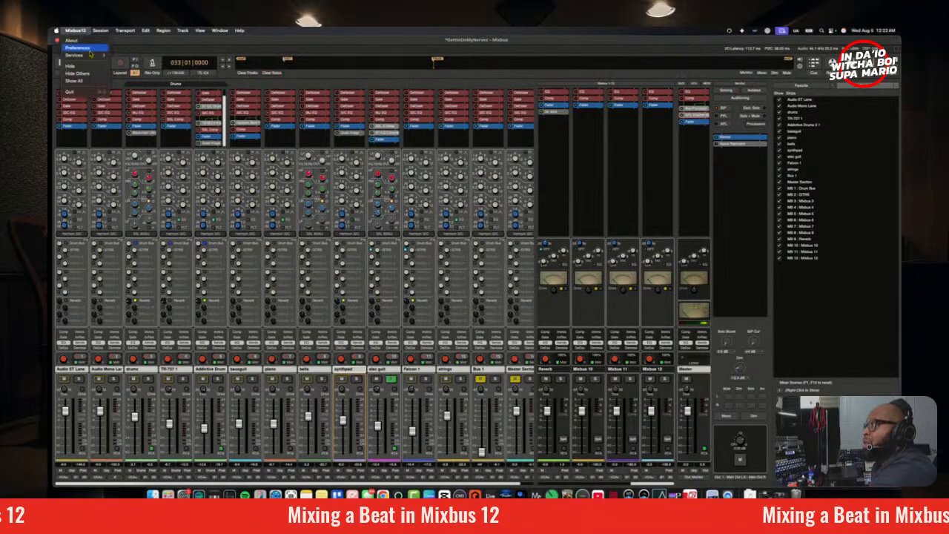
click(101, 74)
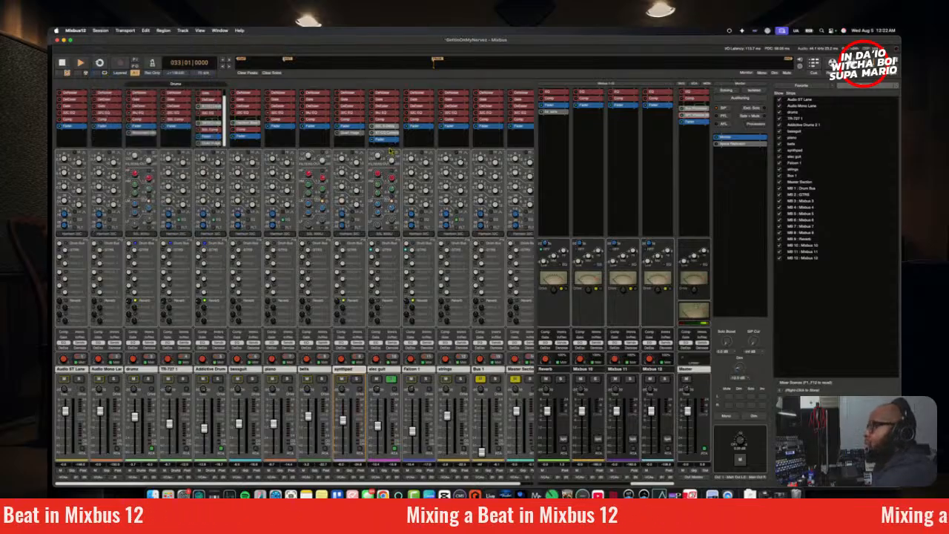
Step: Find the Lumos plugin by PolyChrome DSP in the plugin selector and insert it on the elec guit track
right_click(388, 147)
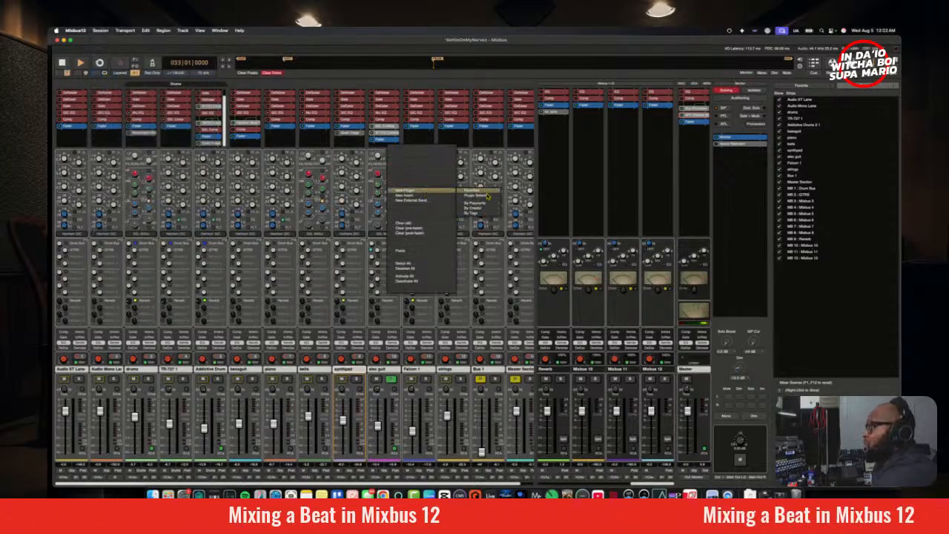
click(484, 194)
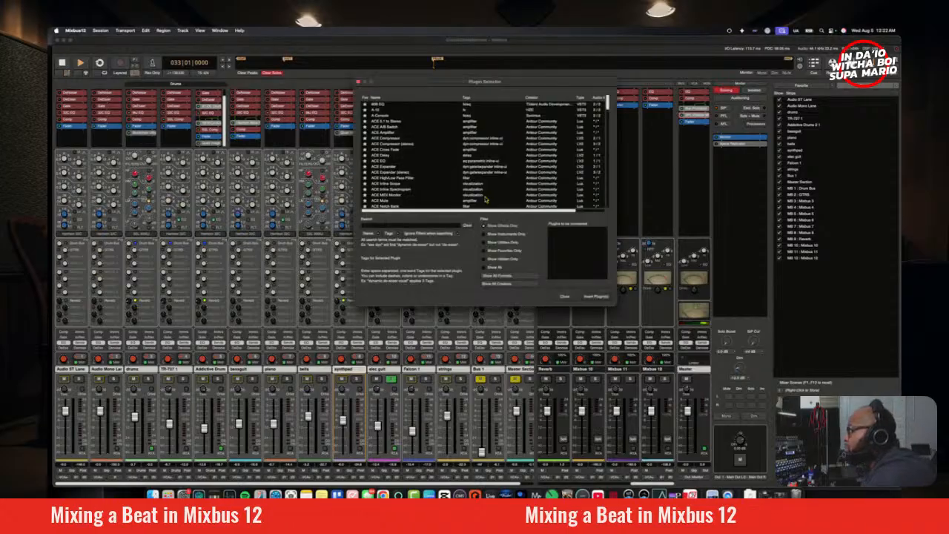
text(Lumina)
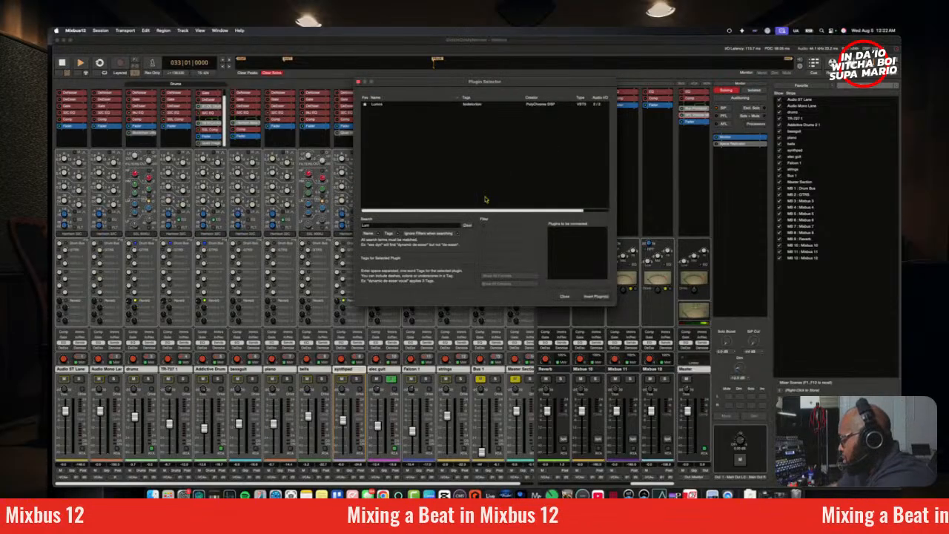
double_click(376, 106)
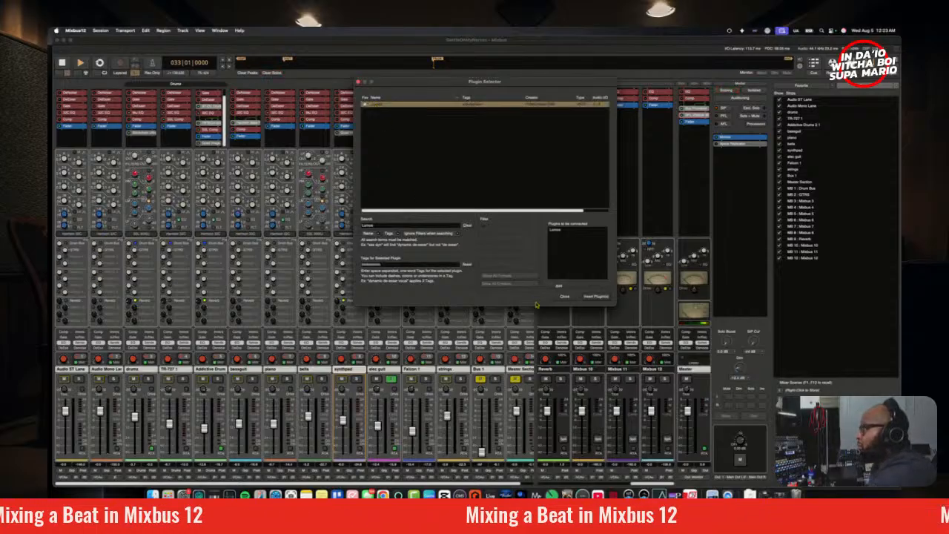
click(596, 298)
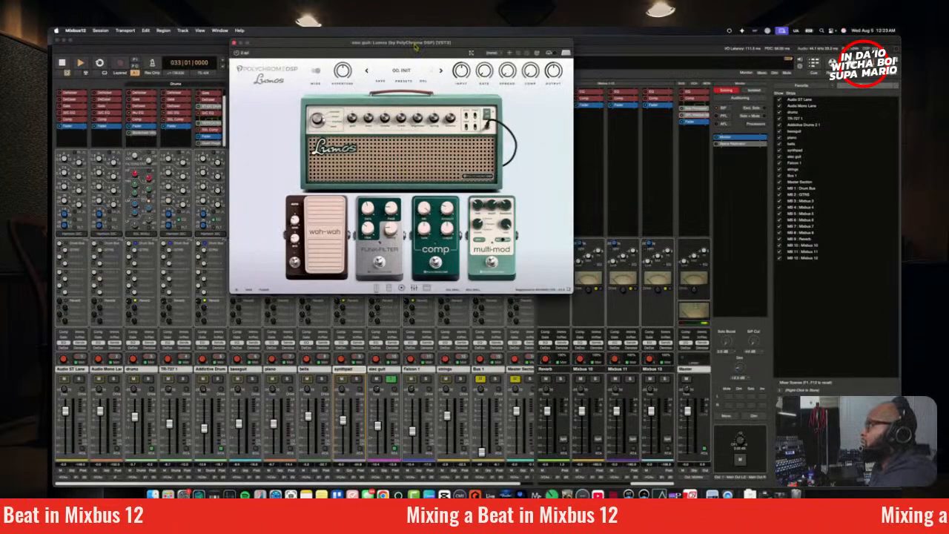
Step: Move the Lumos window clear of the elec guit strip and place Lumos first in that track's processor chain
drag(417, 44, 600, 133)
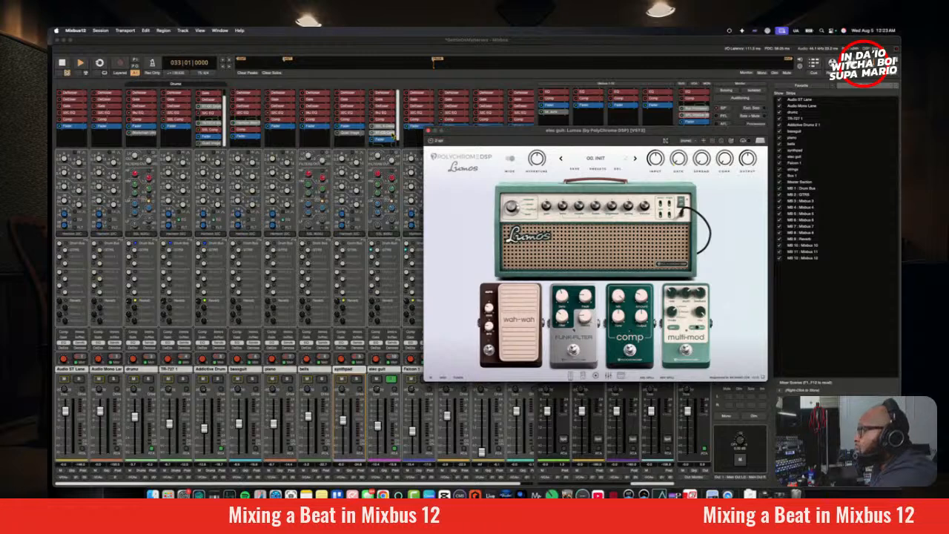
click(394, 138)
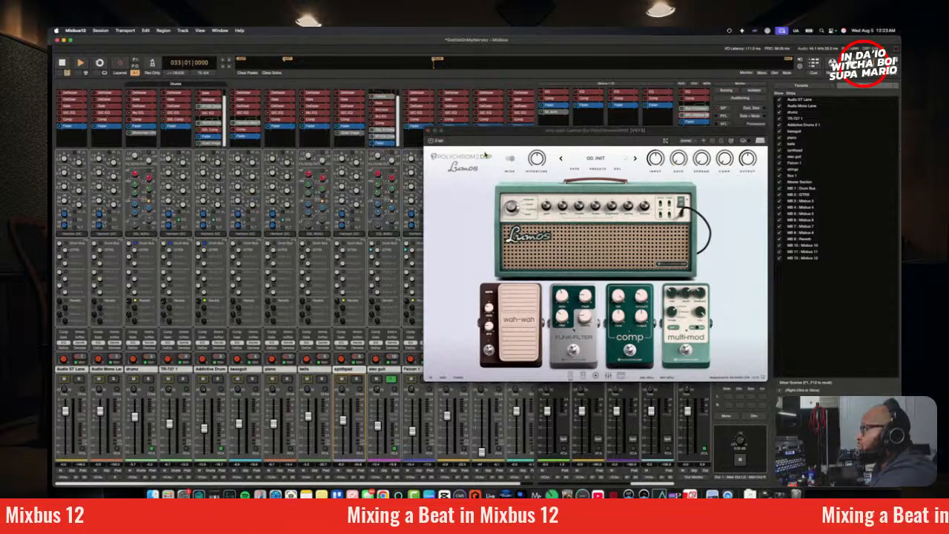
drag(398, 114, 392, 95)
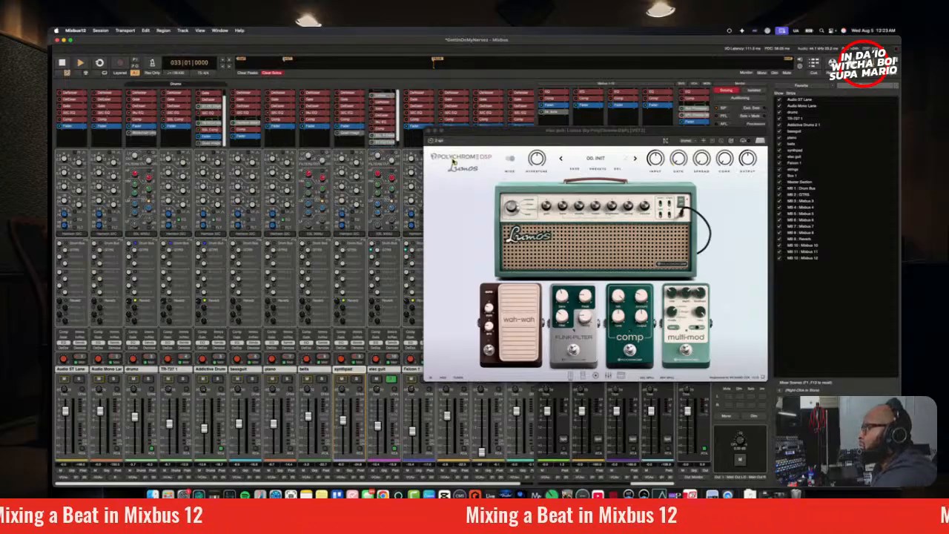
Step: Flip the power switch on the Lumos amp head, look through the pedal pages and bring up the speaker cabinet
drag(497, 135, 456, 125)
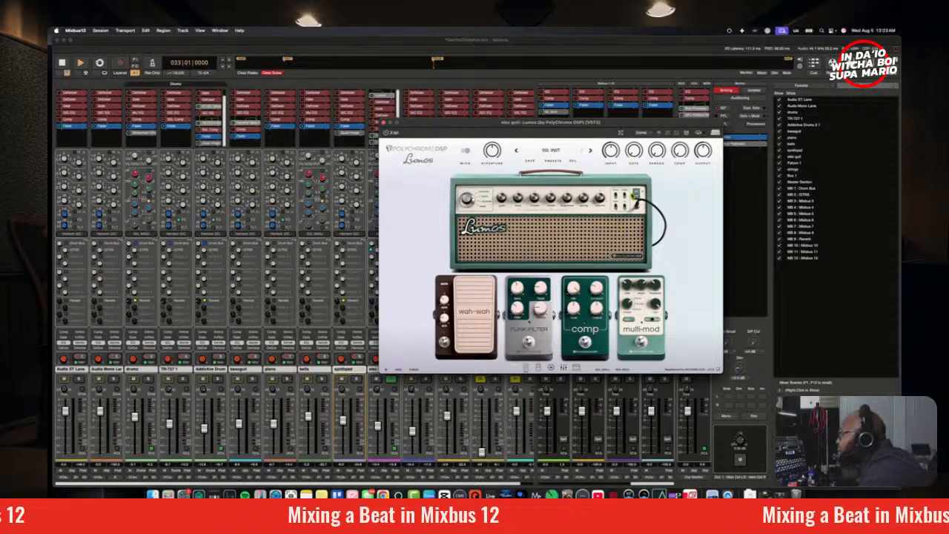
click(636, 196)
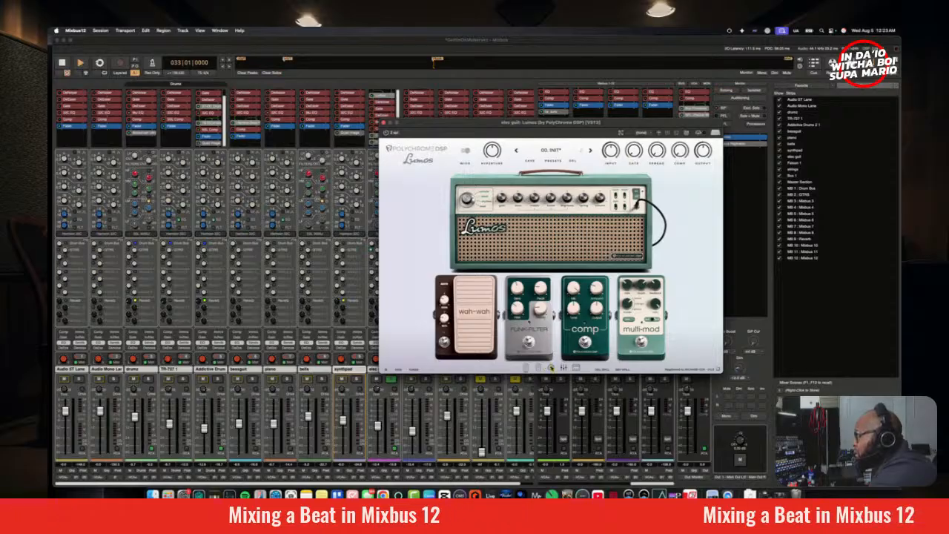
click(537, 368)
click(578, 369)
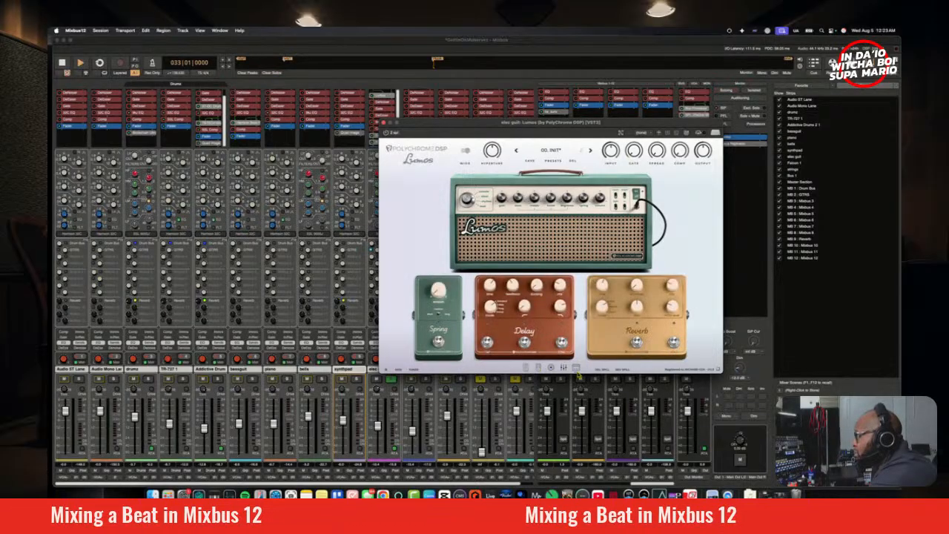
click(554, 368)
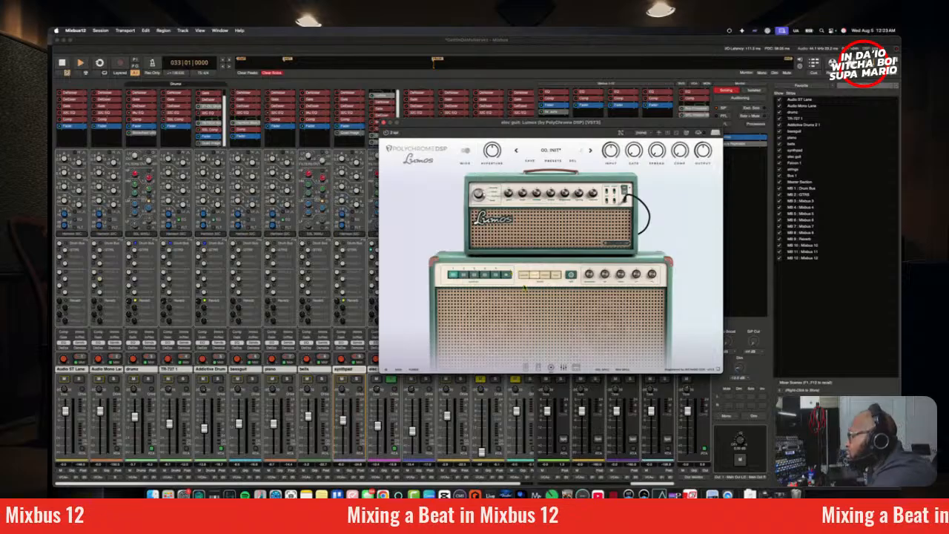
Step: Audition the Lumos cabinet's speaker options during playback and select speaker 2
key(space)
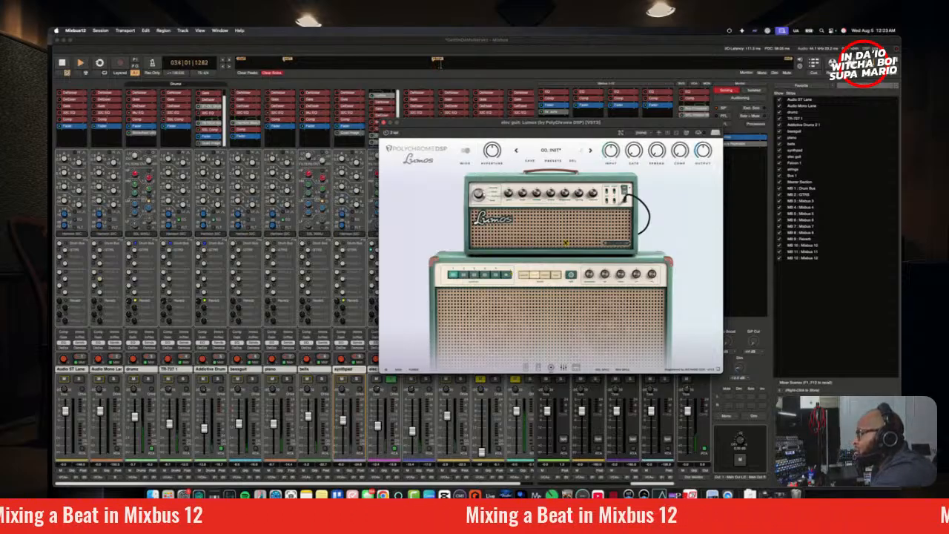
click(524, 276)
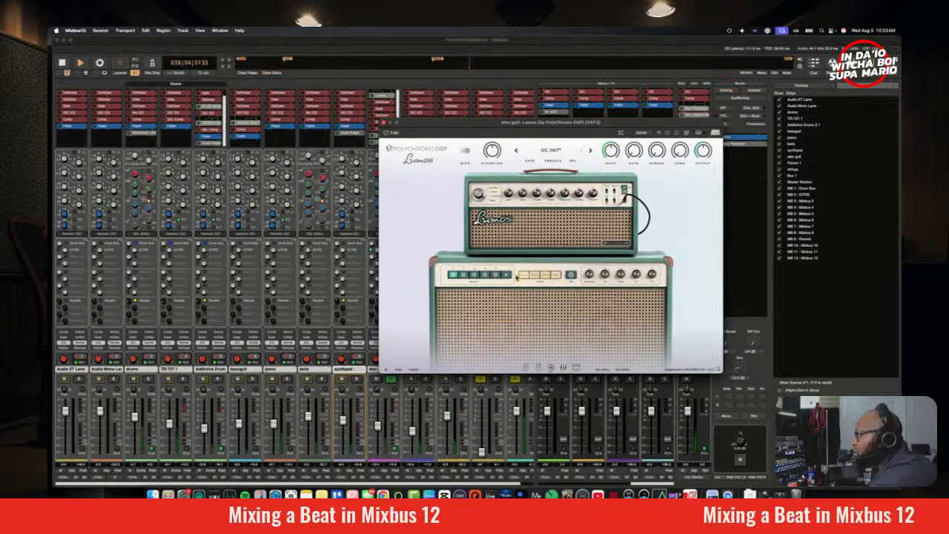
click(464, 277)
click(475, 278)
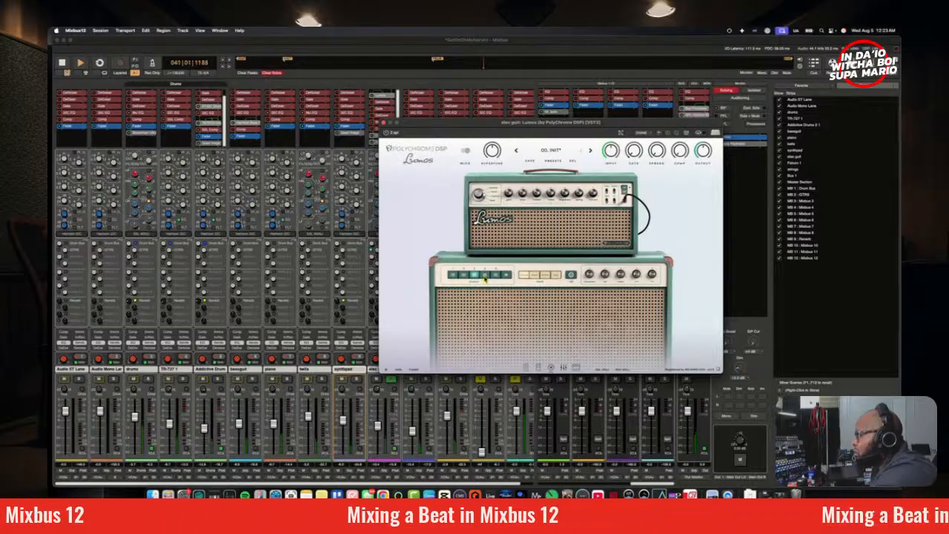
click(495, 276)
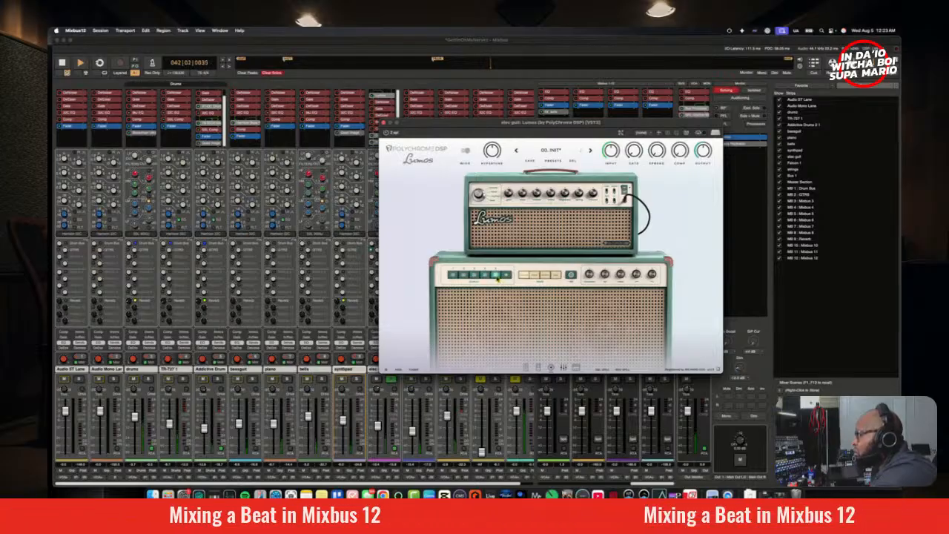
click(475, 278)
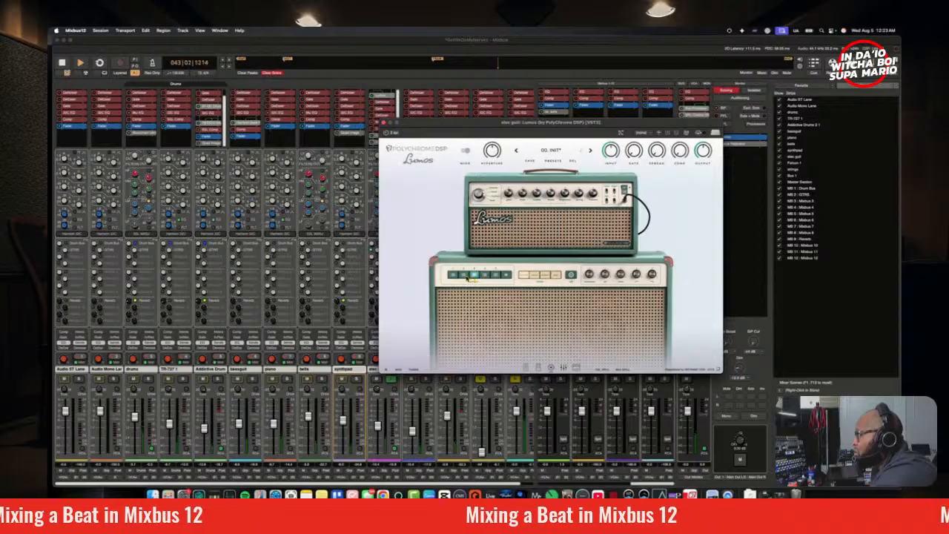
click(467, 277)
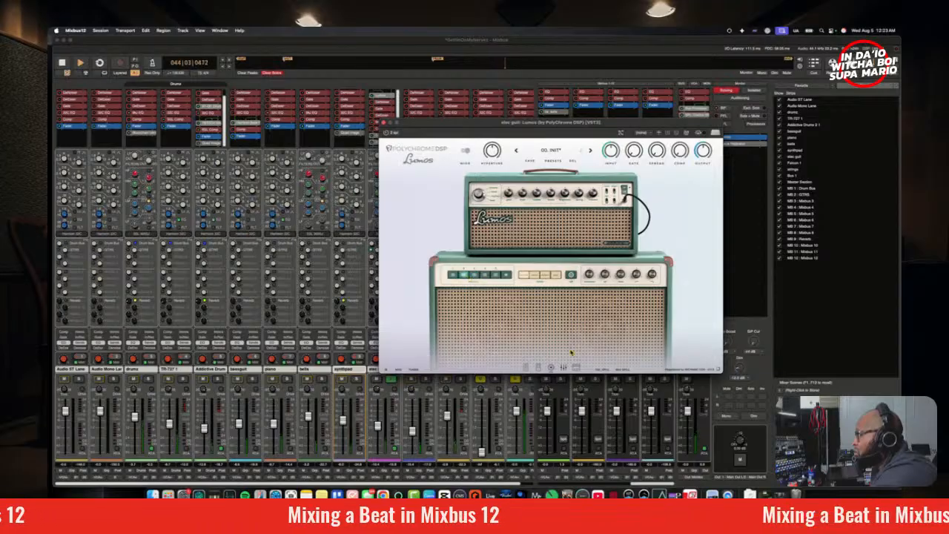
Step: Open the Speaker Voice EQ in Lumos and place the Realtime Perceptual Analyzer beside it to view the guitar's spectrum during playback
click(571, 278)
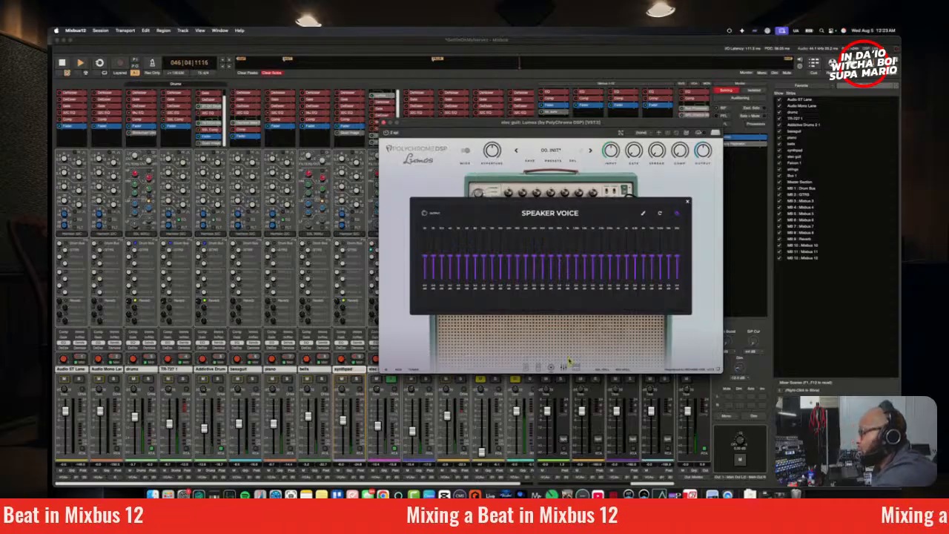
drag(571, 127, 418, 75)
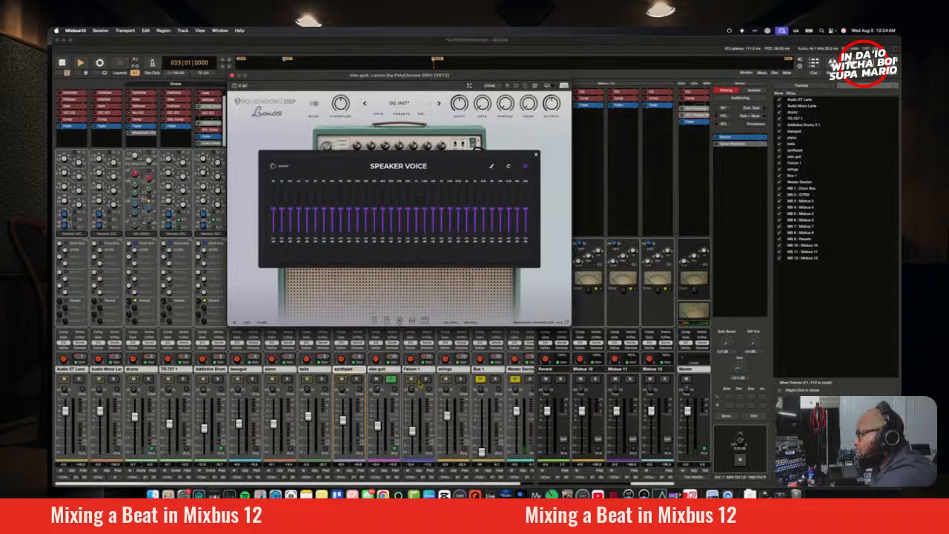
click(396, 448)
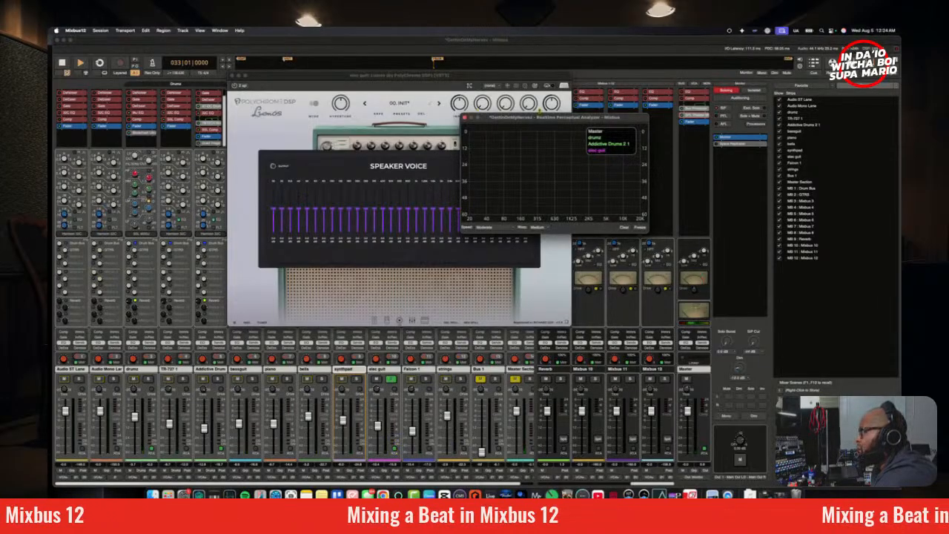
drag(538, 122, 641, 148)
key(space)
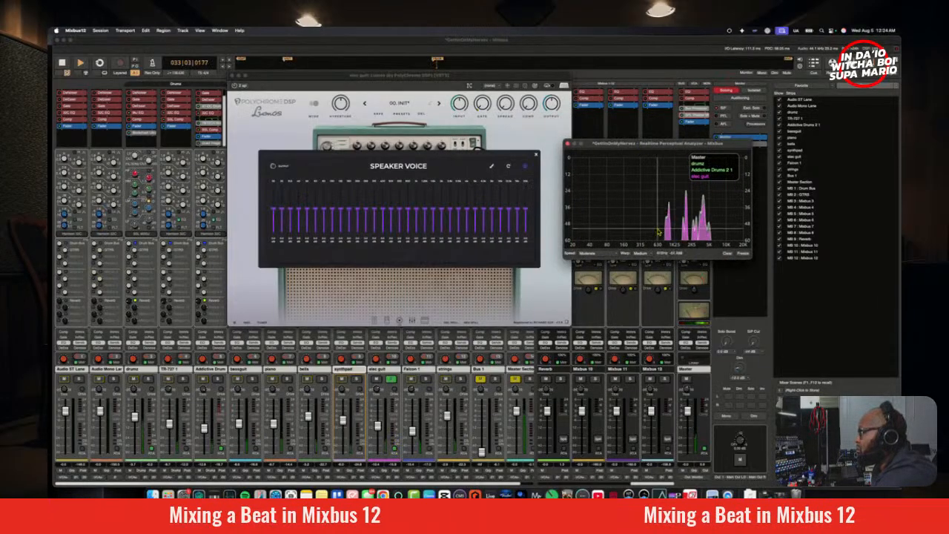
key(space)
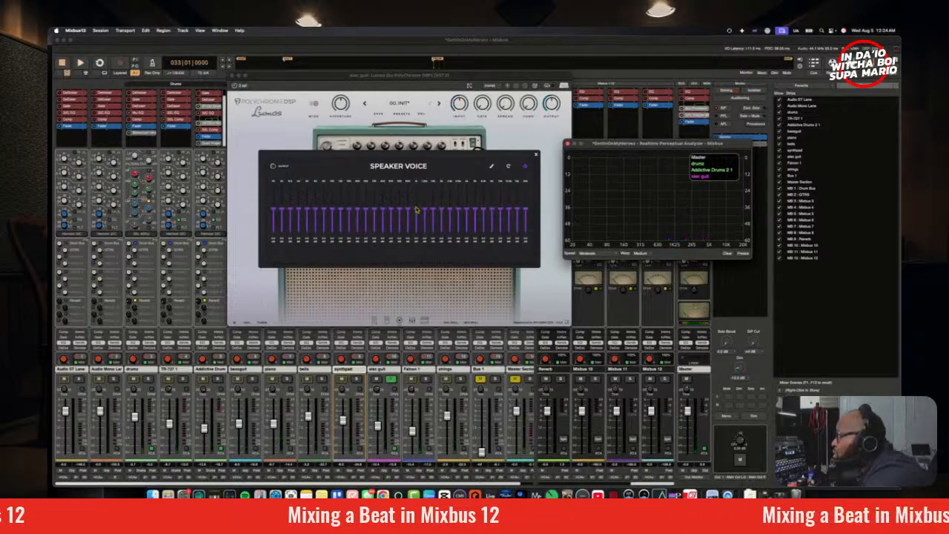
Step: Boost individual Speaker Voice bands to find harsh frequencies, cut three upper-mid bands well below centre, and close the EQ
key(space)
drag(421, 228, 422, 202)
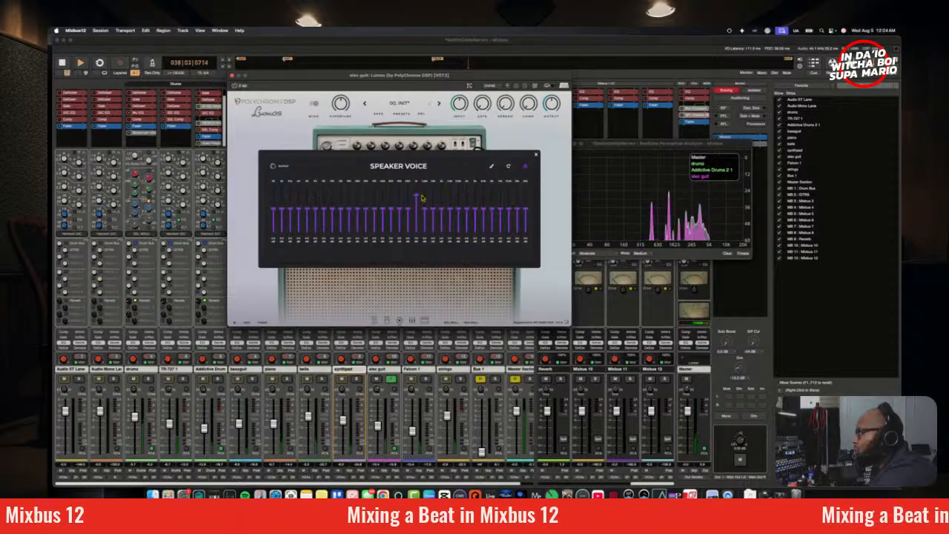
drag(421, 195, 424, 234)
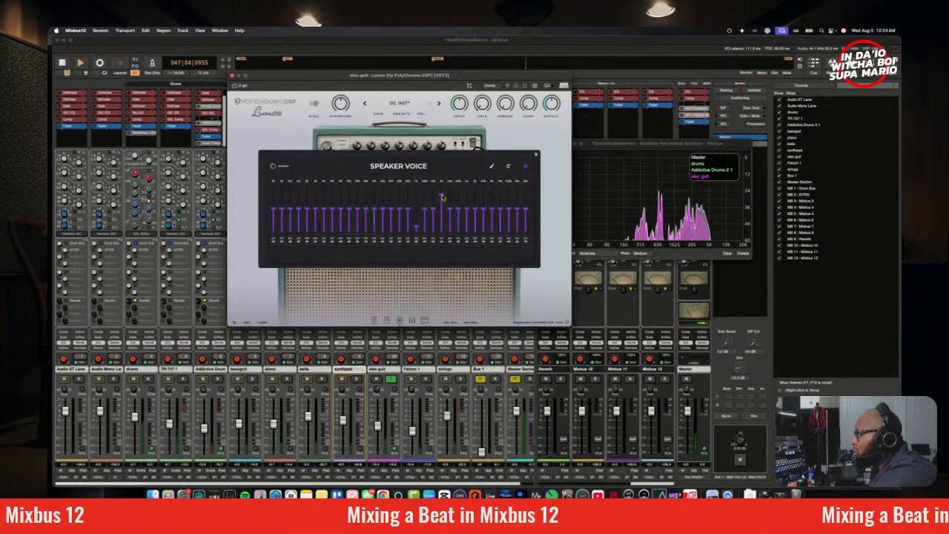
drag(442, 197, 445, 225)
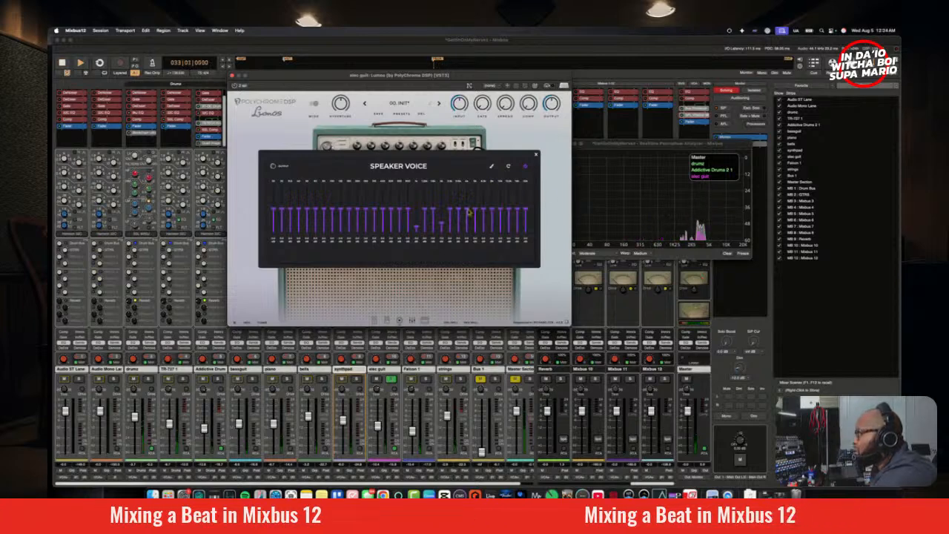
drag(467, 208, 472, 230)
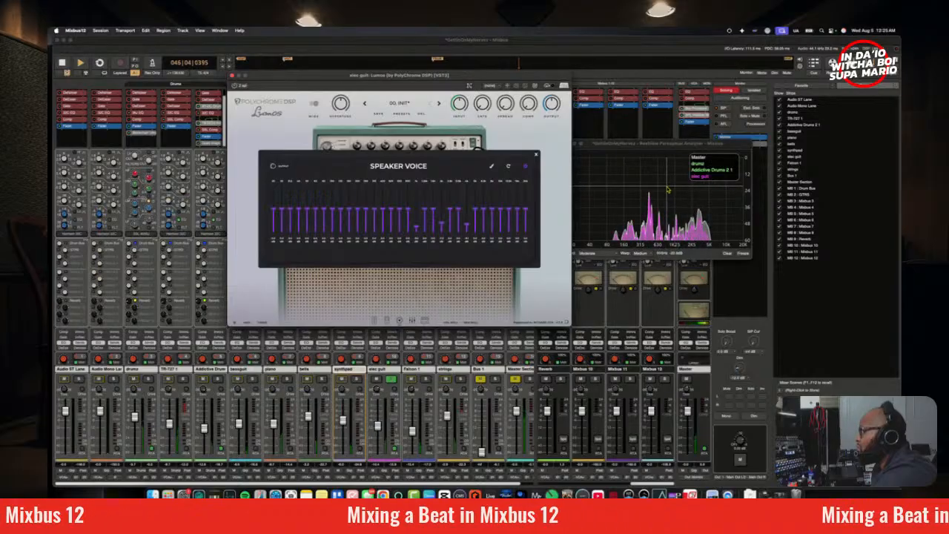
key(space)
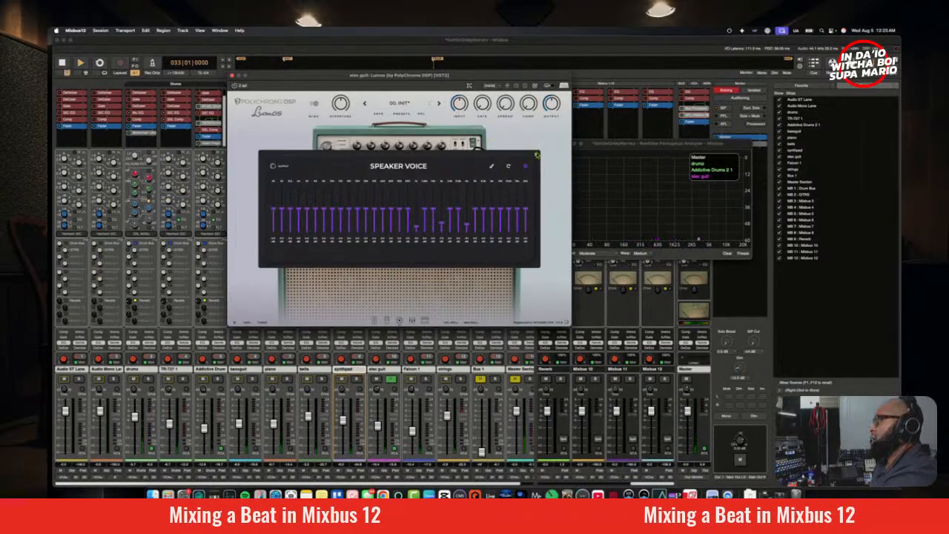
click(536, 155)
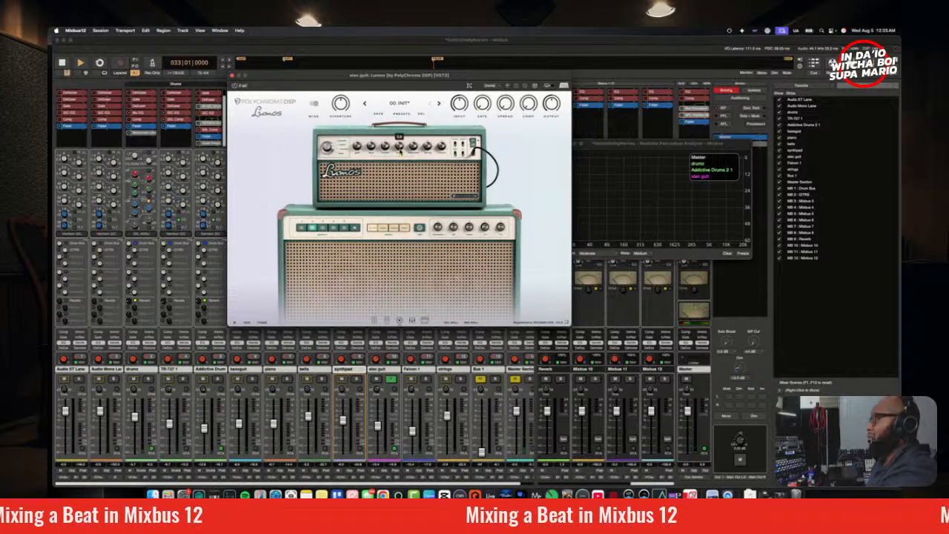
Step: Bring up the Shape EQ and Mastering EQ pedals in Lumos, closing and reopening the plugin on the elec guit track
click(426, 323)
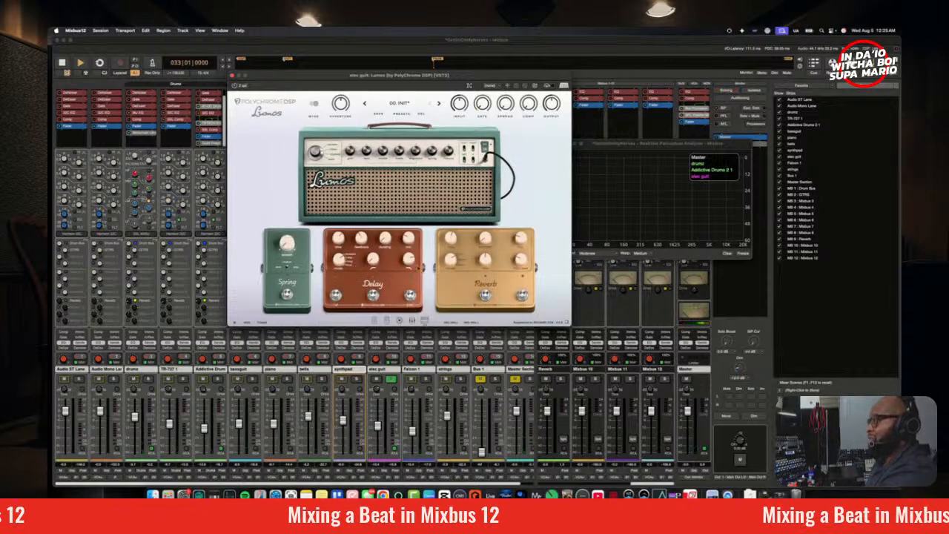
click(412, 322)
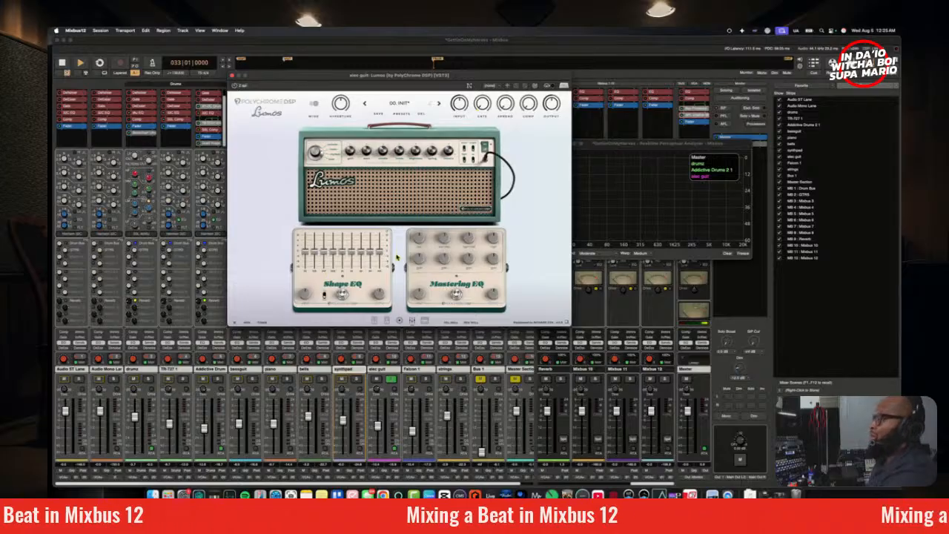
mouse_move(423, 260)
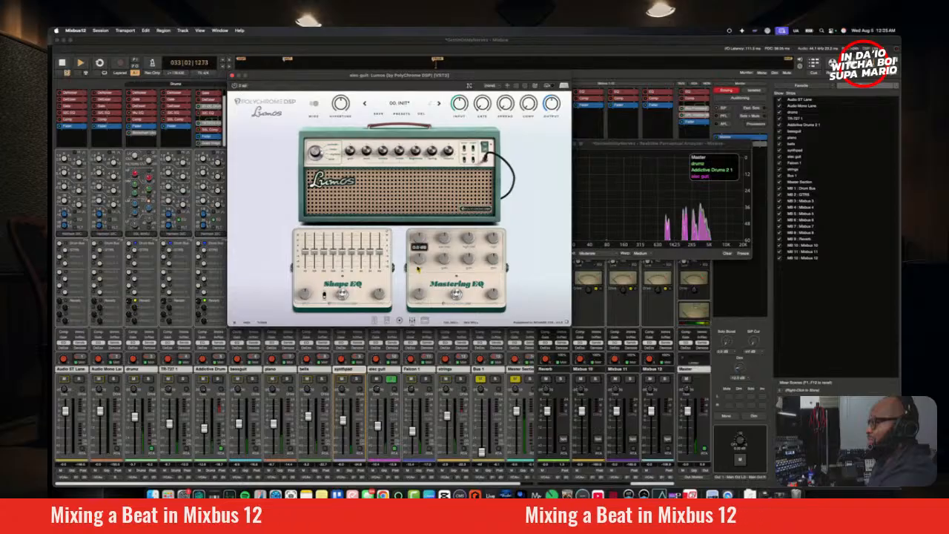
click(233, 77)
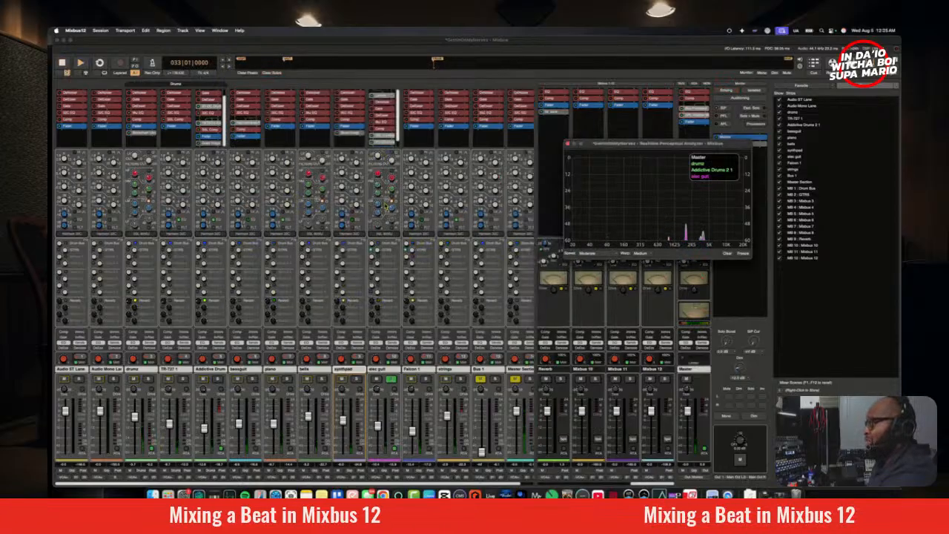
drag(381, 155, 388, 31)
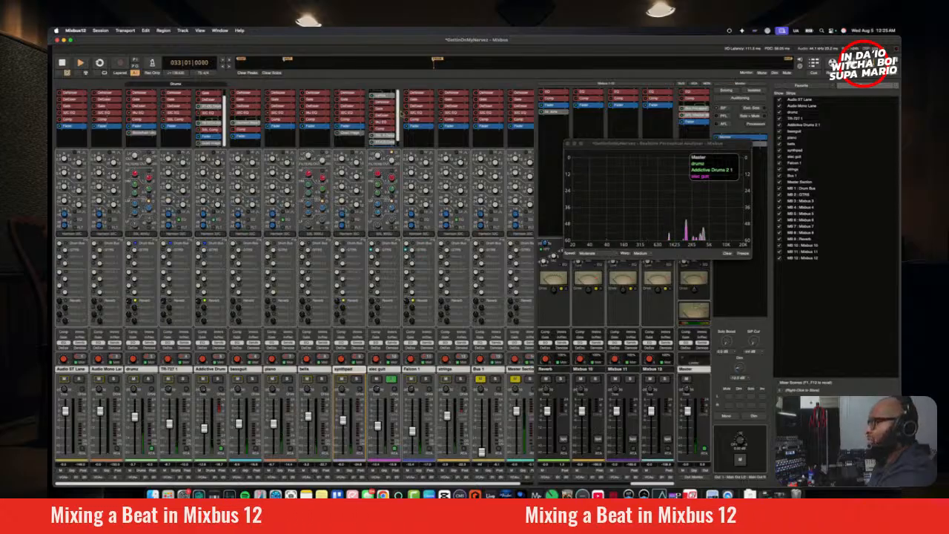
double_click(383, 96)
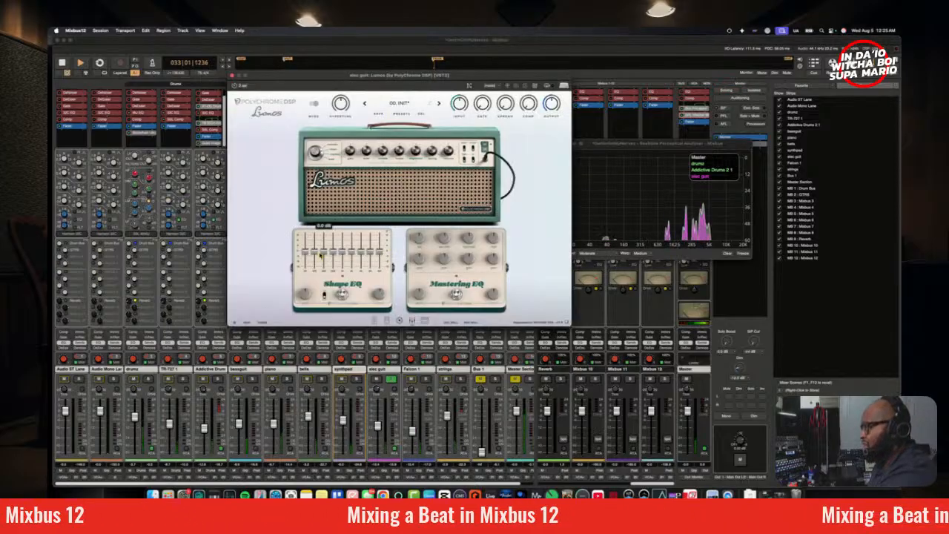
Step: Pull the four lowest bands of the Shape EQ pedal down to their minimum
drag(335, 254, 332, 293)
drag(333, 253, 333, 295)
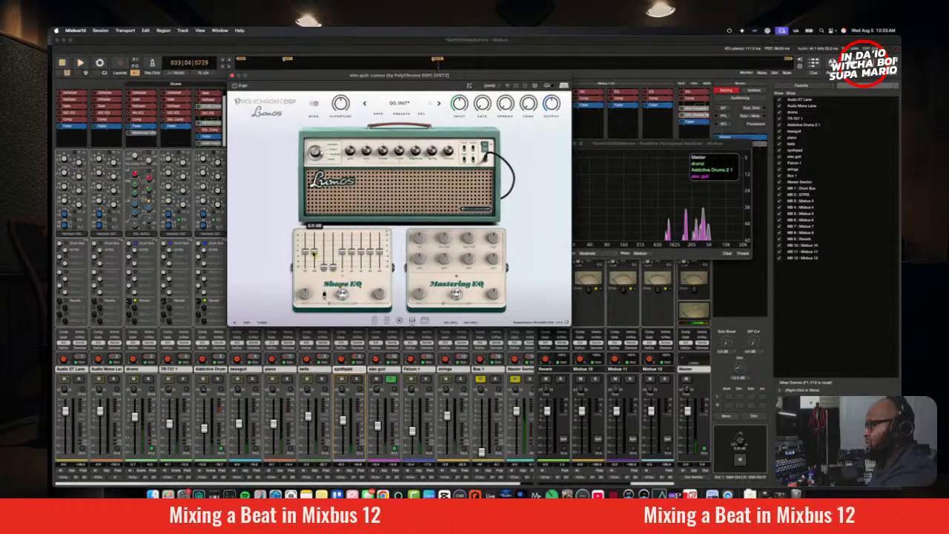
drag(314, 252, 310, 306)
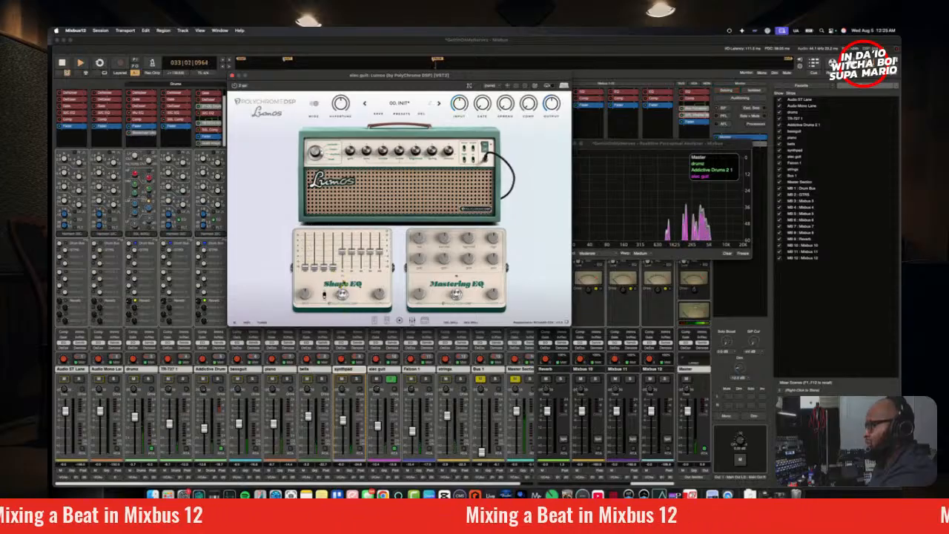
Step: Raise the third Shape EQ band back to around centre and set the fourth slightly below centre while replaying the guitar
drag(326, 267, 327, 248)
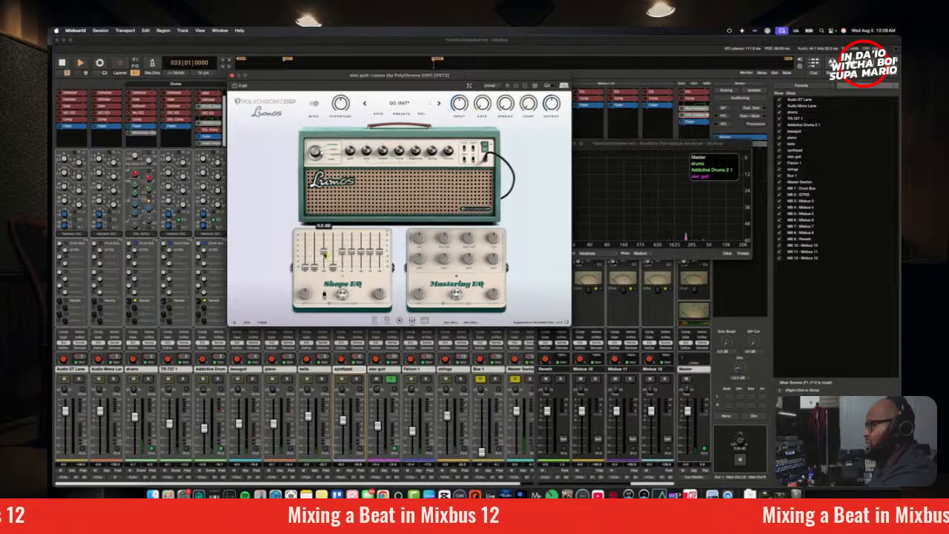
key(space)
key(space)
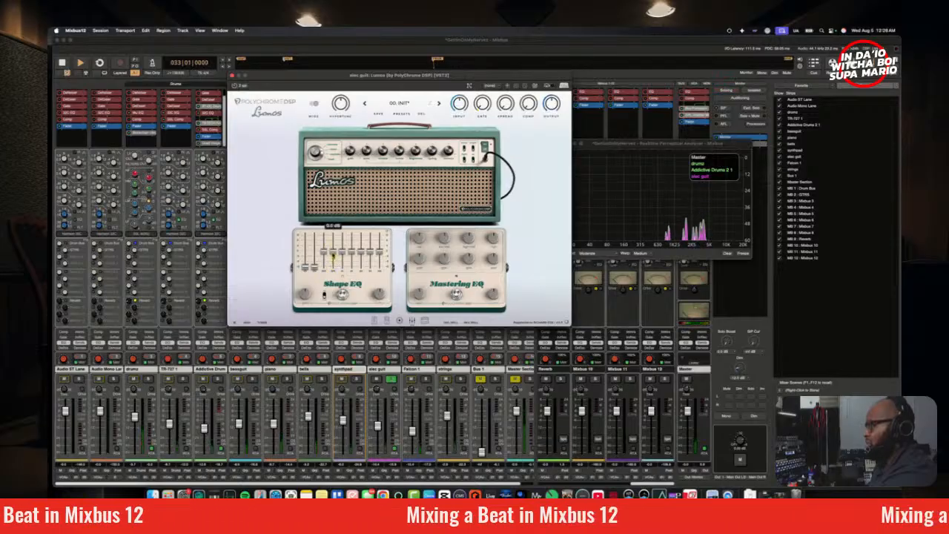
key(space)
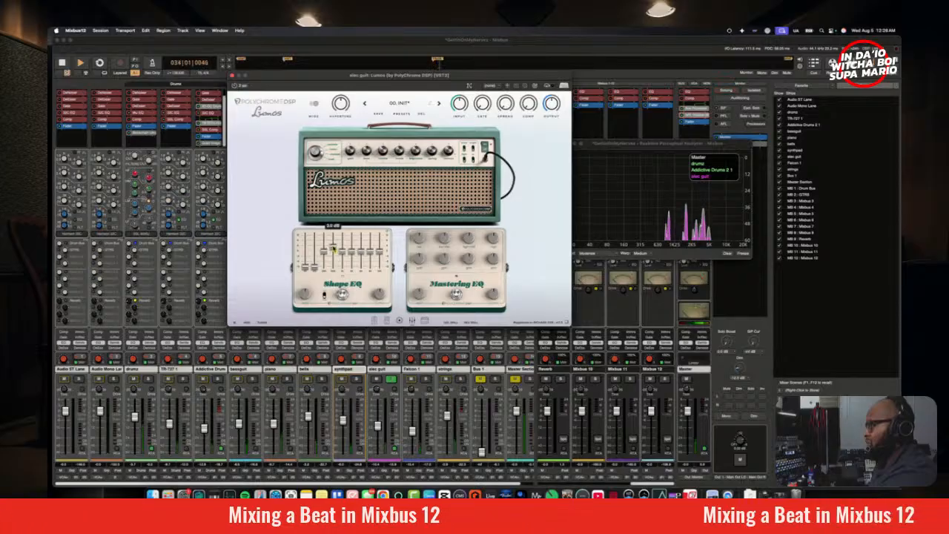
drag(333, 251, 333, 258)
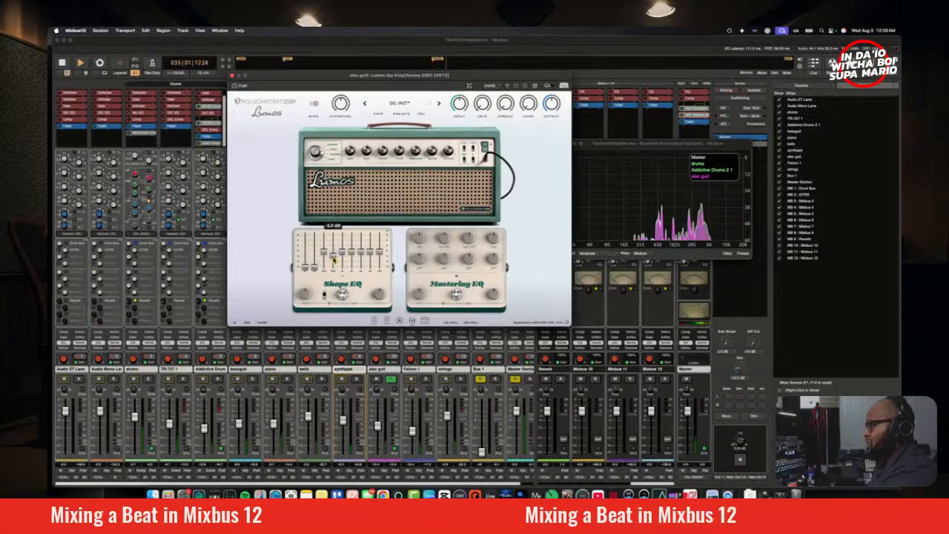
Step: Unsolo the elec guit track and play it in the full mix
key(space)
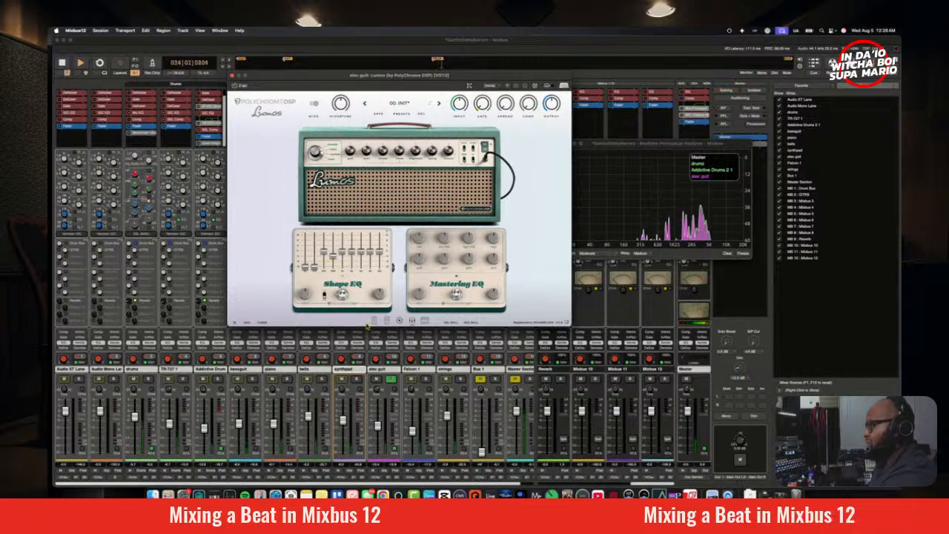
key(space)
click(392, 380)
key(space)
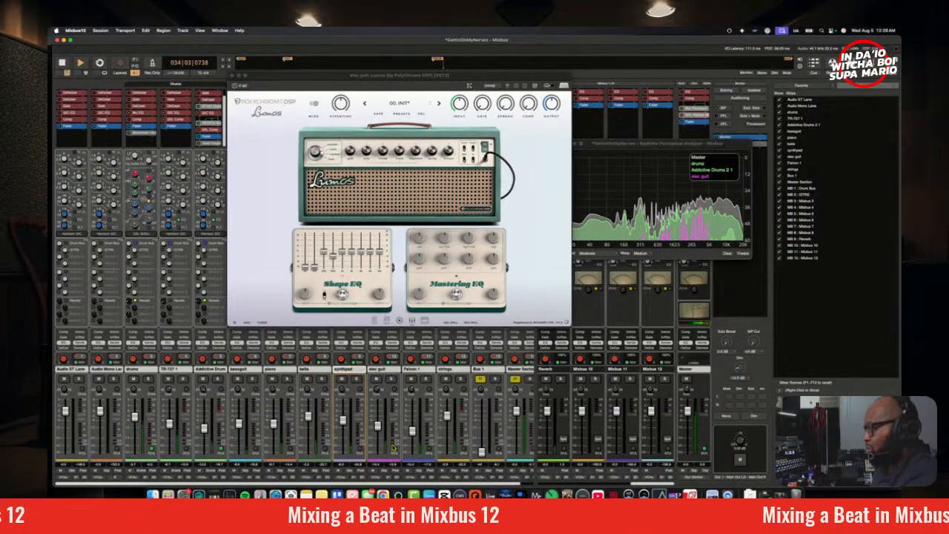
Step: Lower the highest Shape EQ band, bypass Lumos and pull down the elec guit fader while replaying the full mix
click(342, 295)
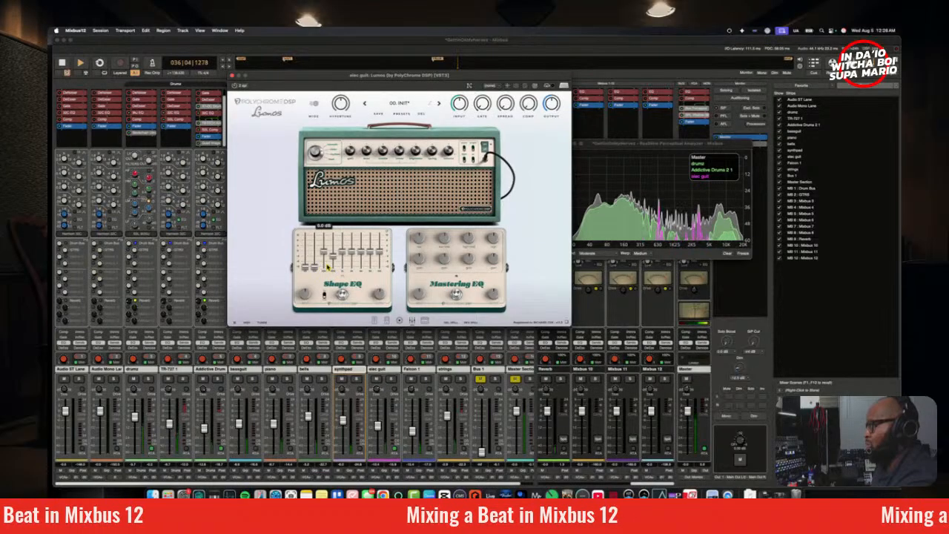
mouse_move(333, 261)
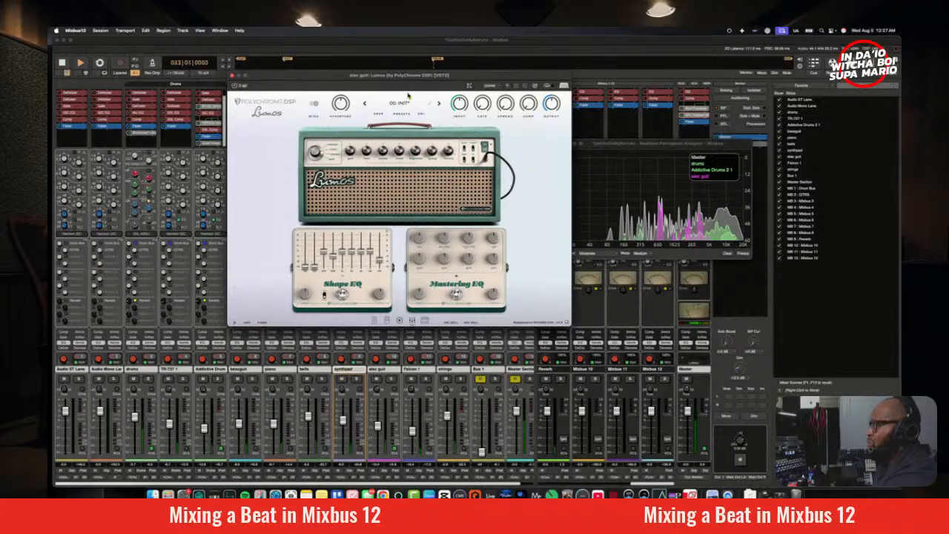
drag(471, 83, 460, 153)
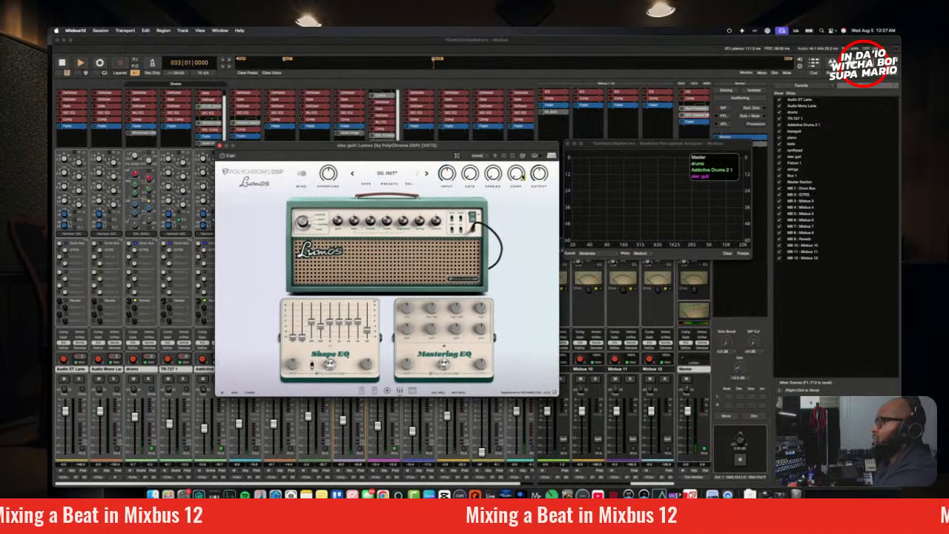
key(space)
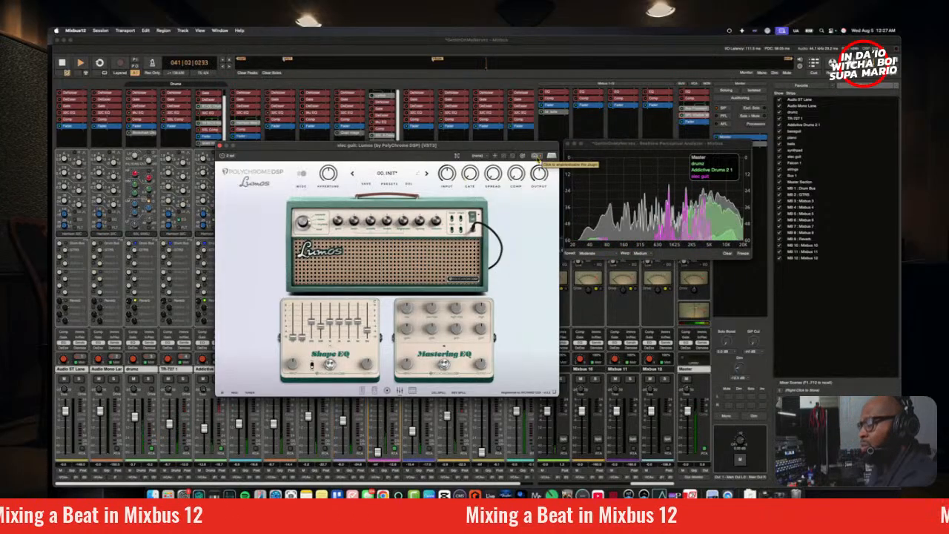
key(space)
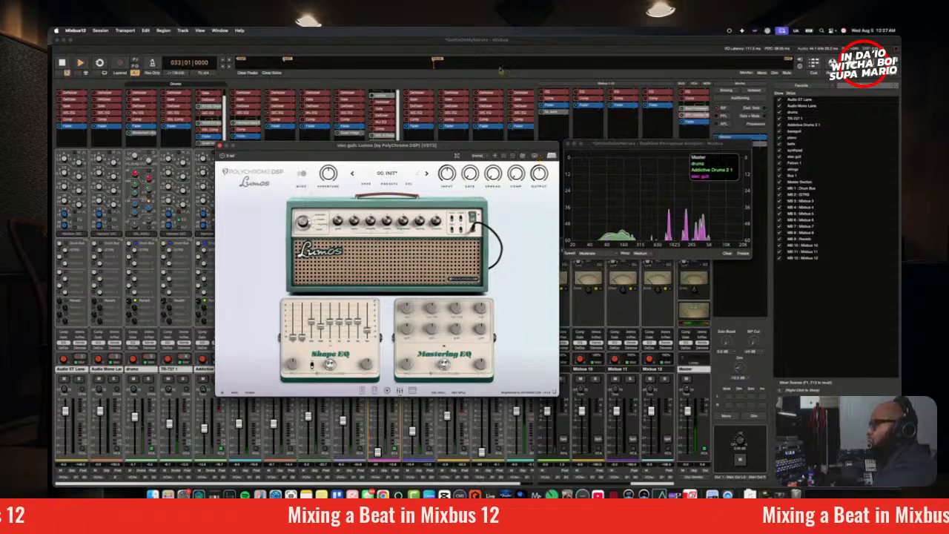
Step: Solo the elec guit track with Lumos bypassed, raise its fader back up and replay it
drag(486, 148, 271, 185)
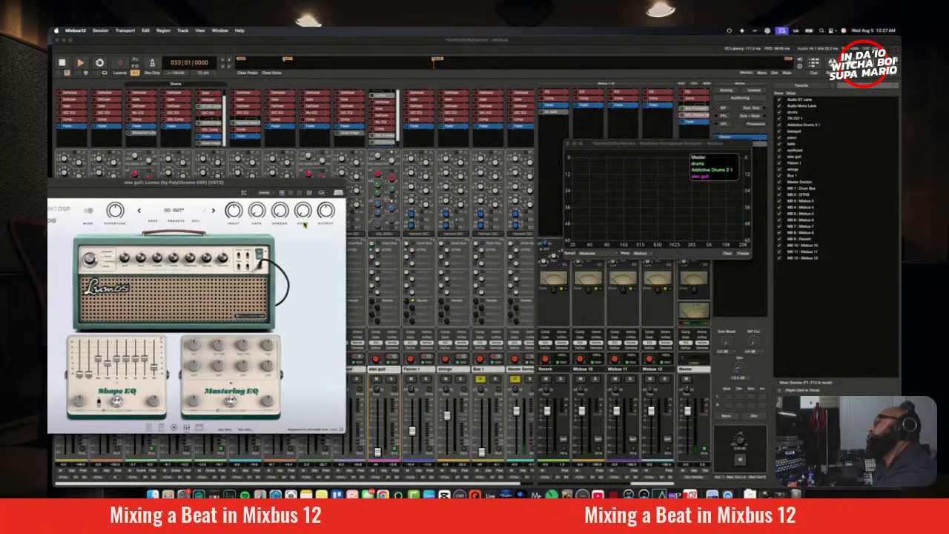
key(space)
click(392, 379)
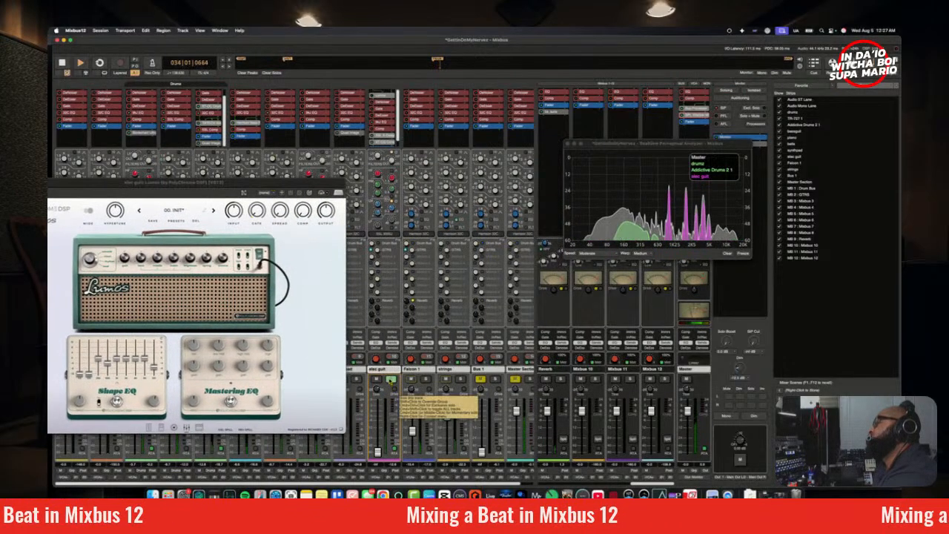
key(space)
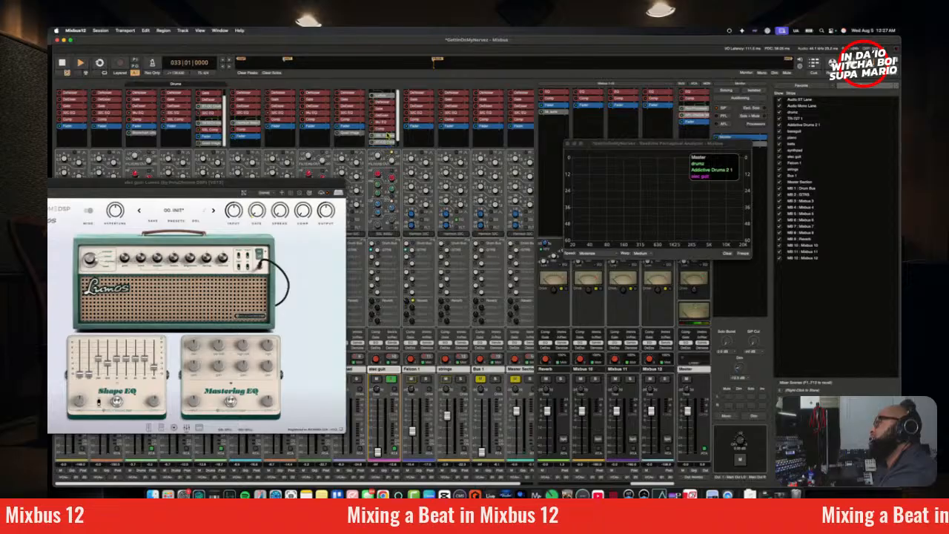
scroll(388, 136, down, 1)
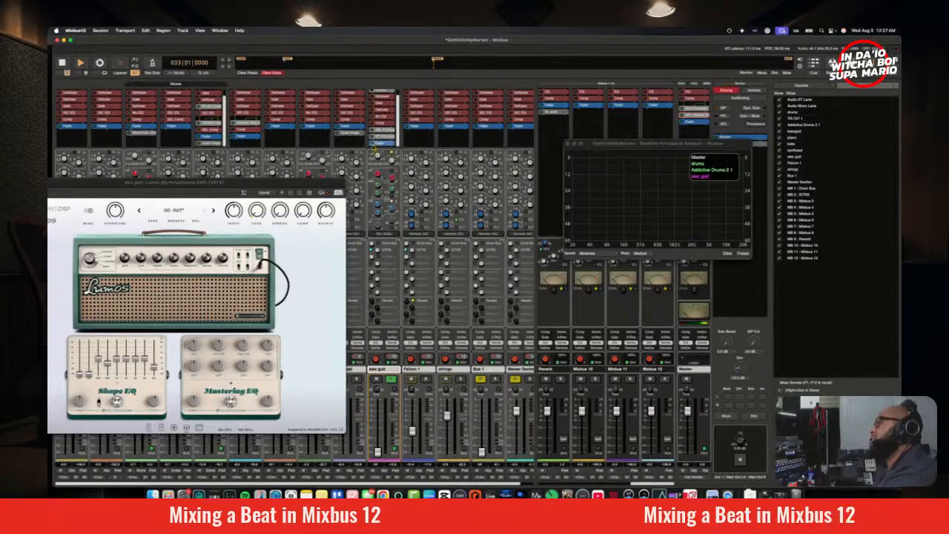
key(space)
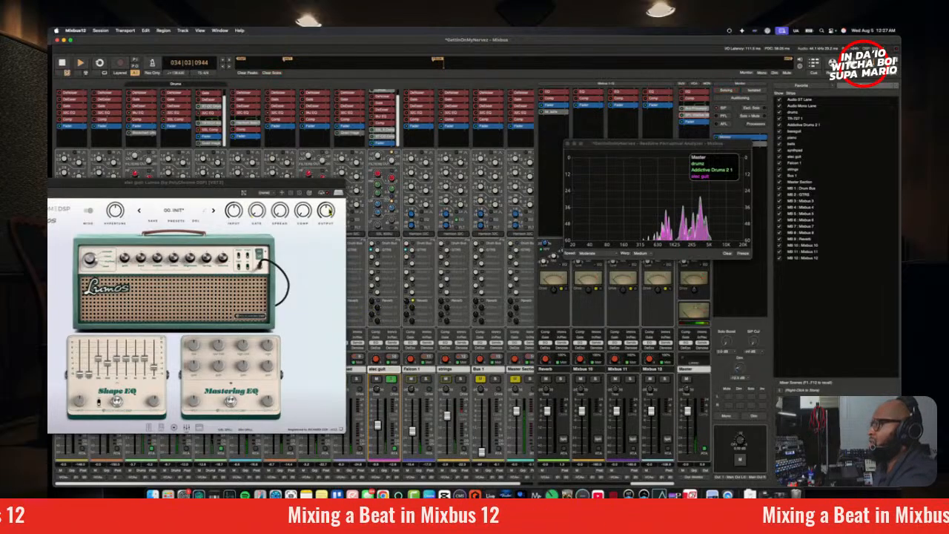
Step: Re-enable Lumos on the elec guit and raise the highest Shape EQ band to slightly below centre
drag(316, 184, 500, 121)
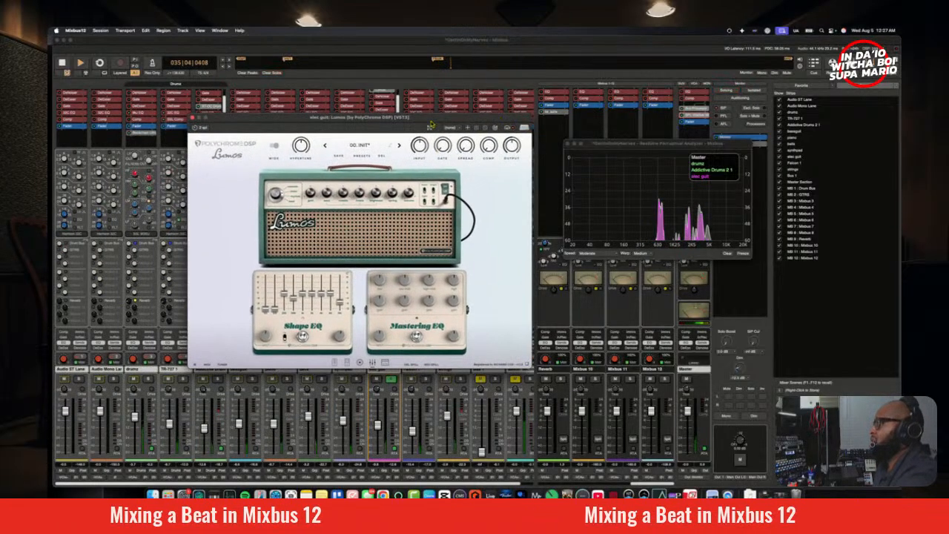
drag(432, 121, 486, 162)
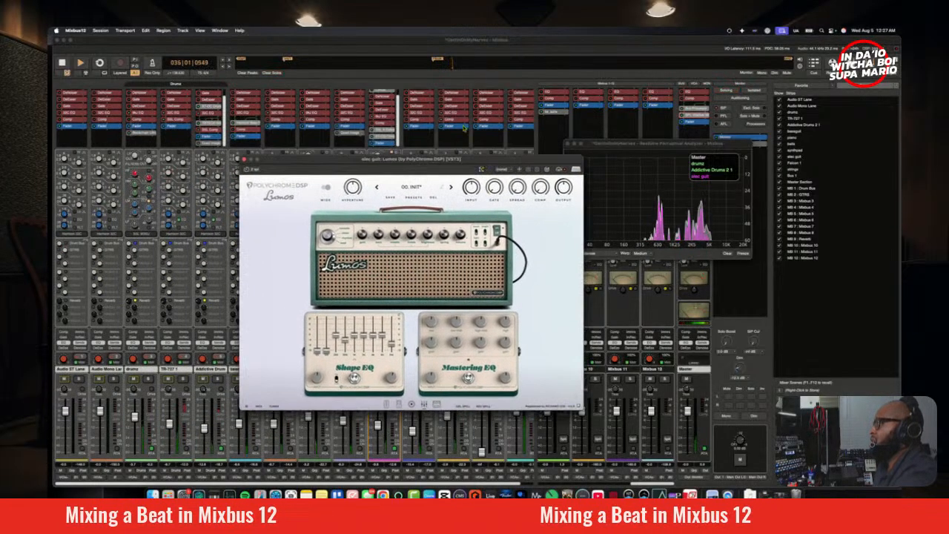
click(373, 96)
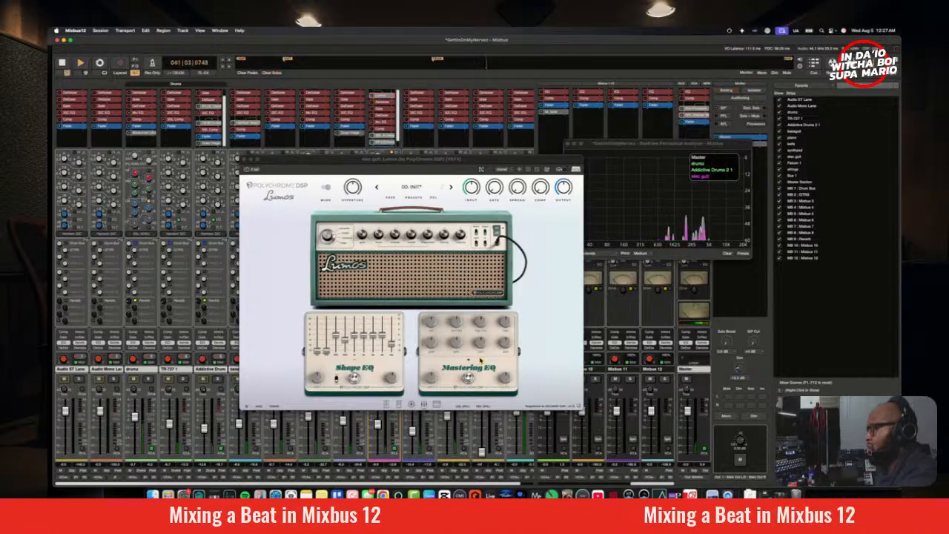
drag(392, 343, 393, 338)
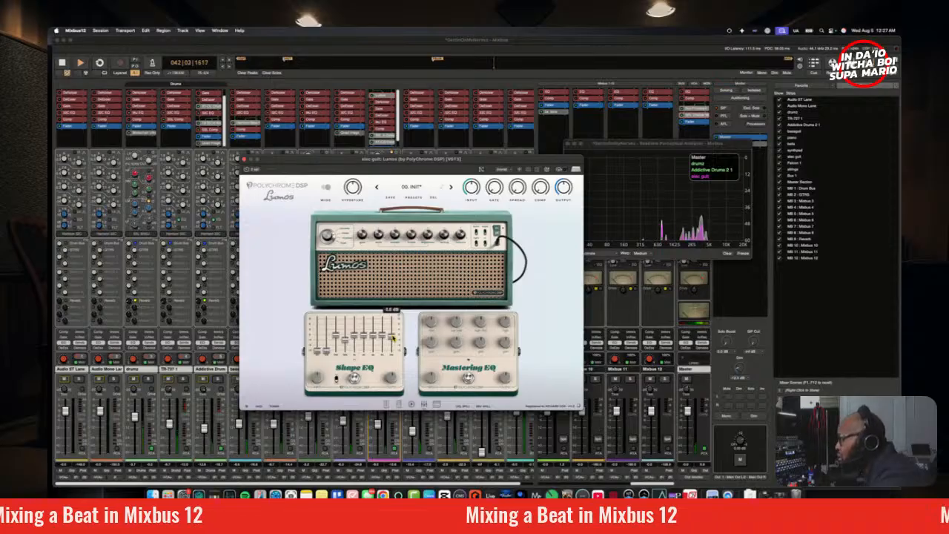
drag(392, 381, 393, 379)
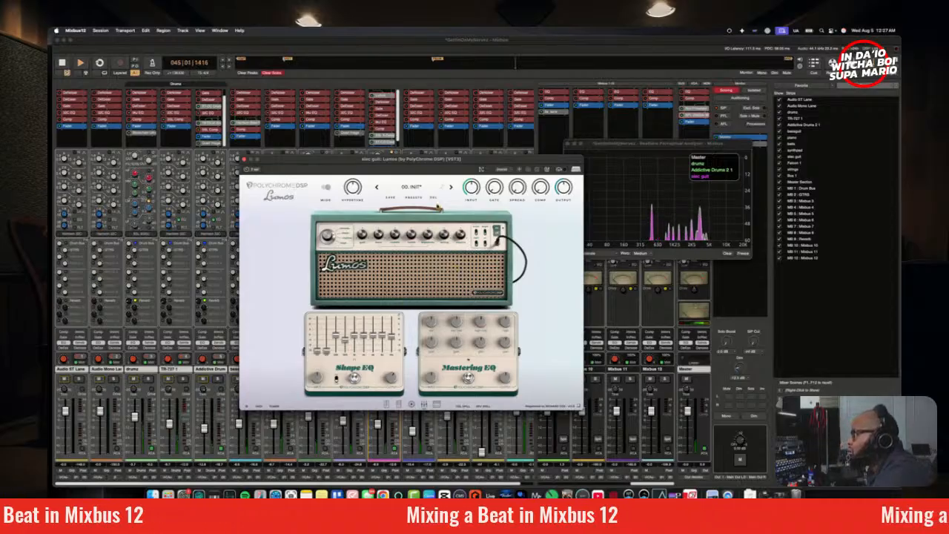
Step: Bring up the Lumos cabinet, replay the guitar, and raise the unsoloed elec guit fader slightly in the full mix
click(412, 408)
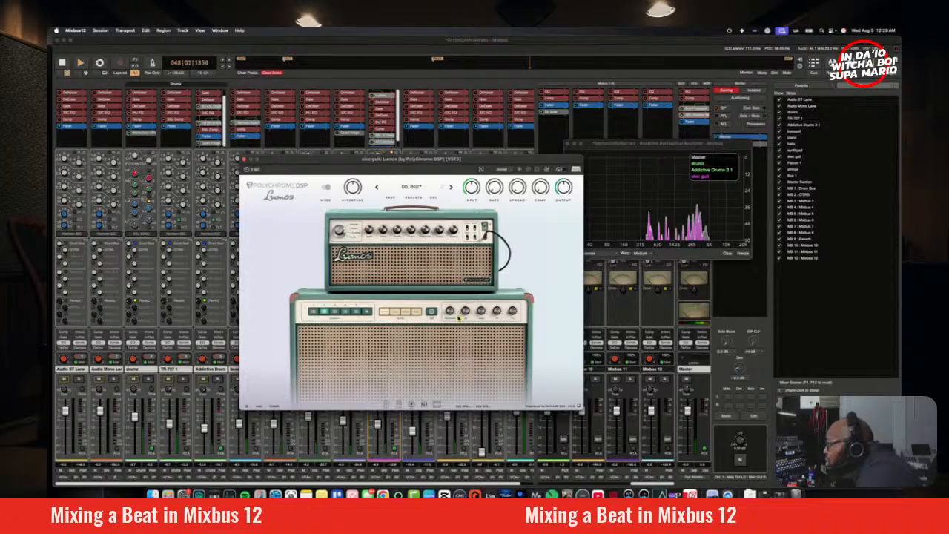
key(space)
key(space)
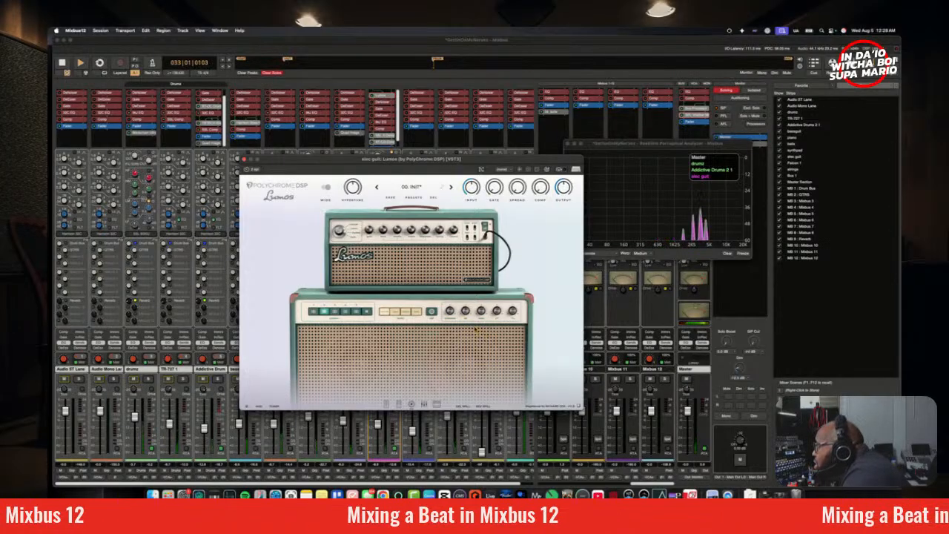
mouse_move(449, 312)
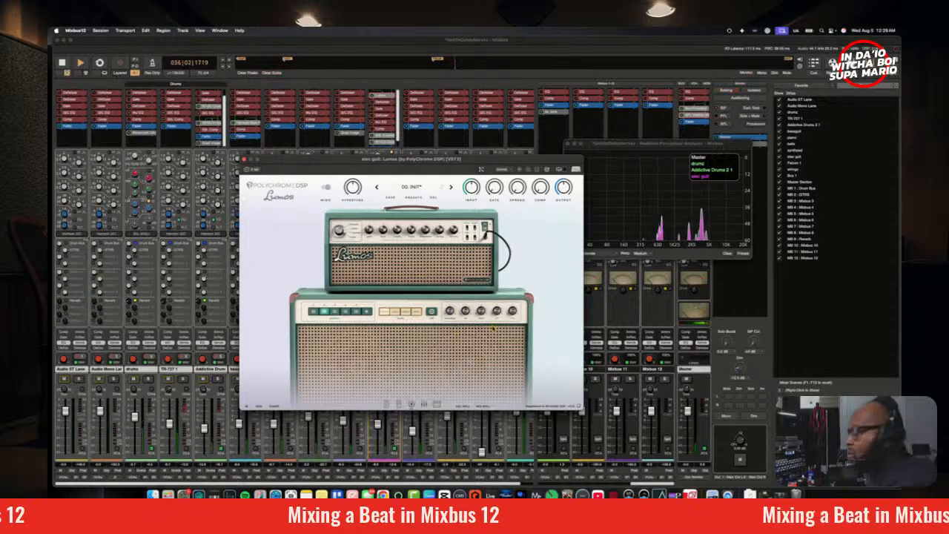
mouse_move(481, 318)
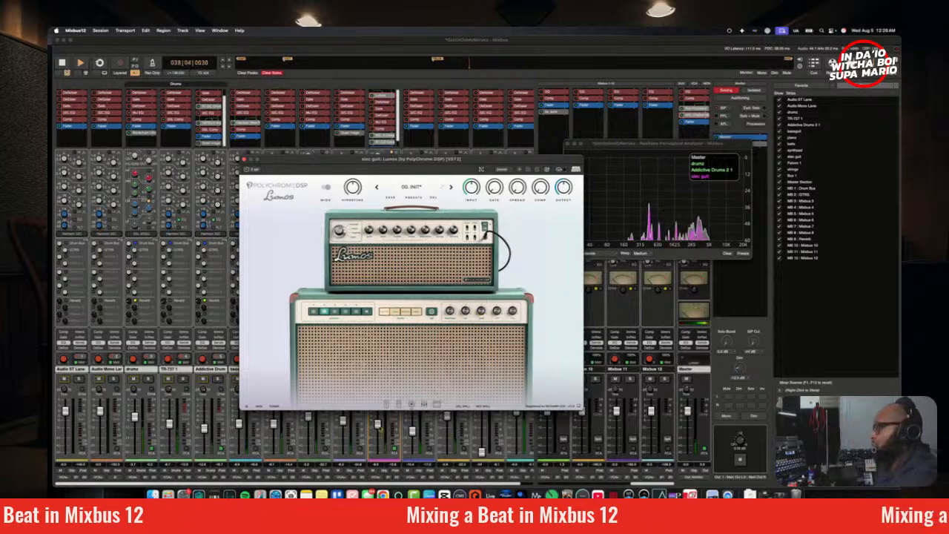
click(379, 427)
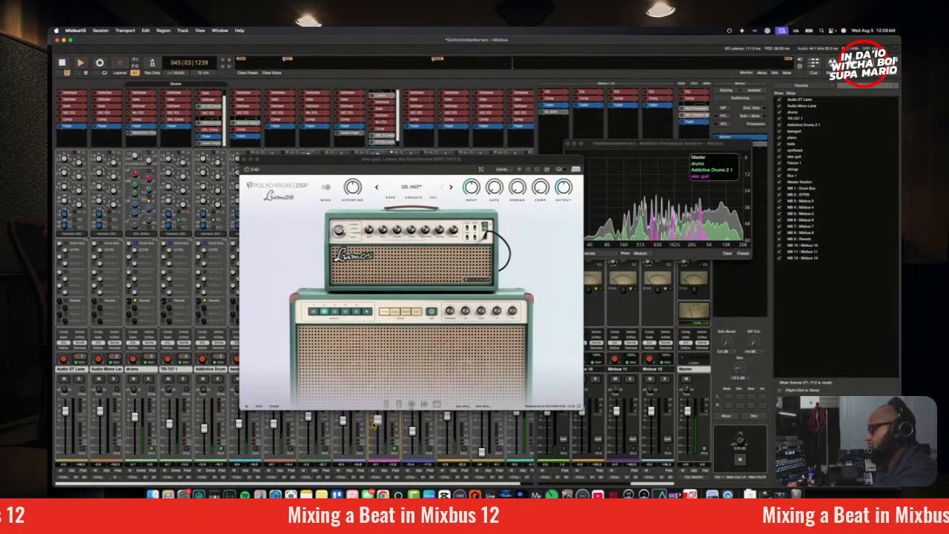
key(space)
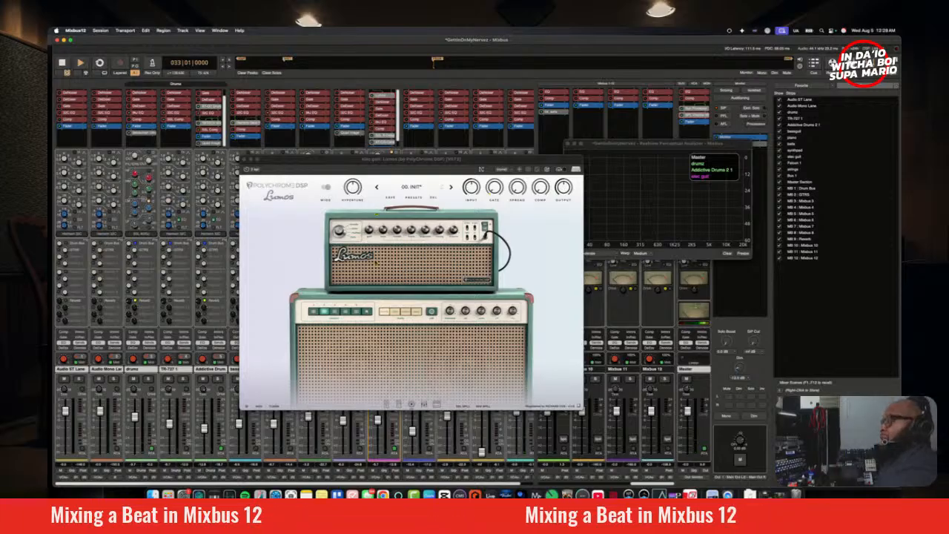
Step: Bypass Lumos on the elec guit, lower the track's fader slightly during playback and close the plugin window
drag(292, 161, 453, 197)
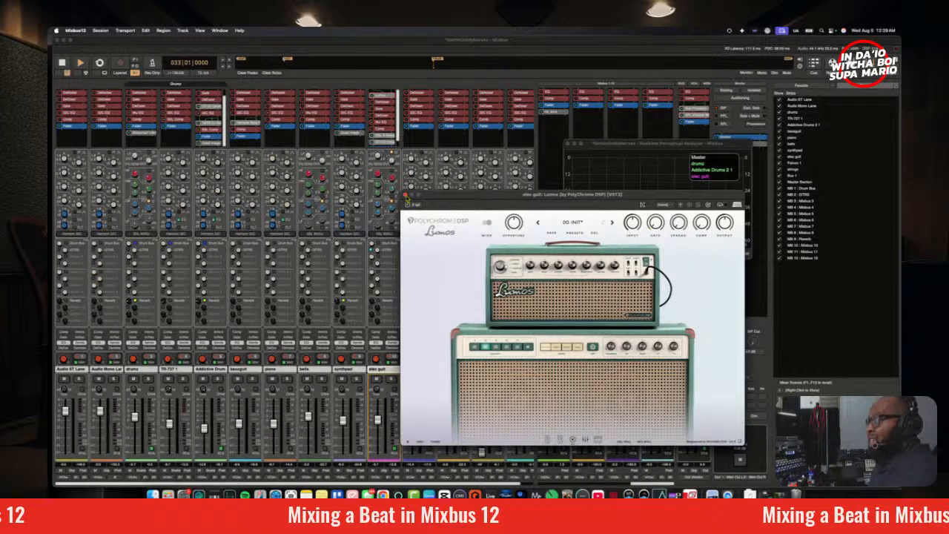
click(372, 97)
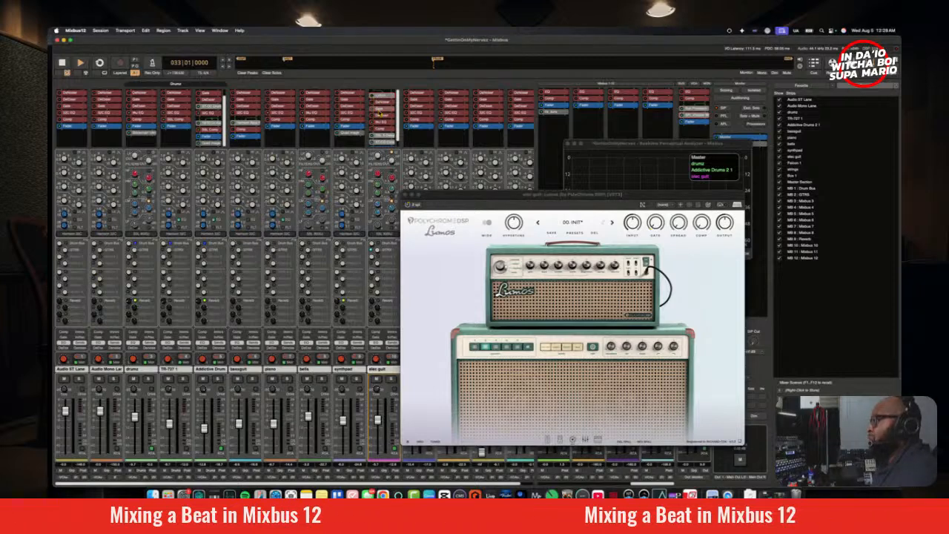
key(space)
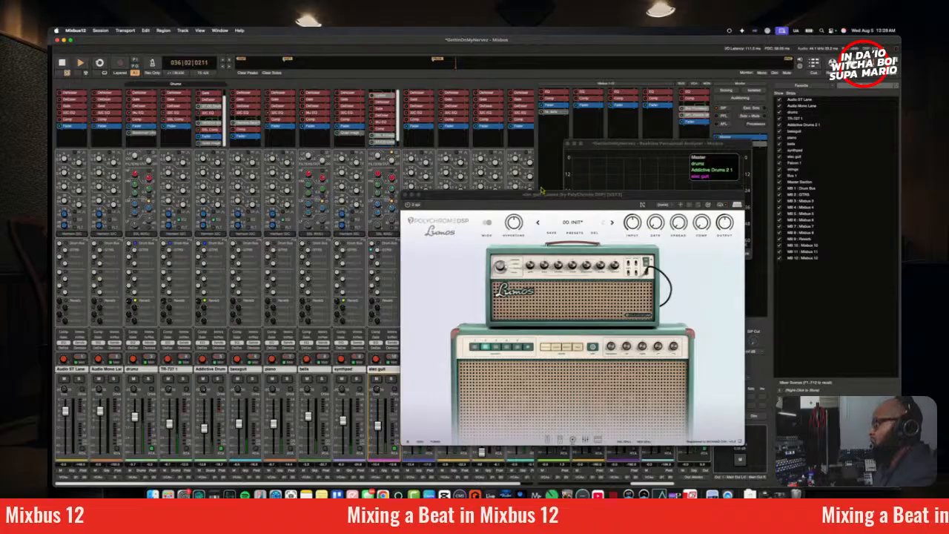
click(406, 200)
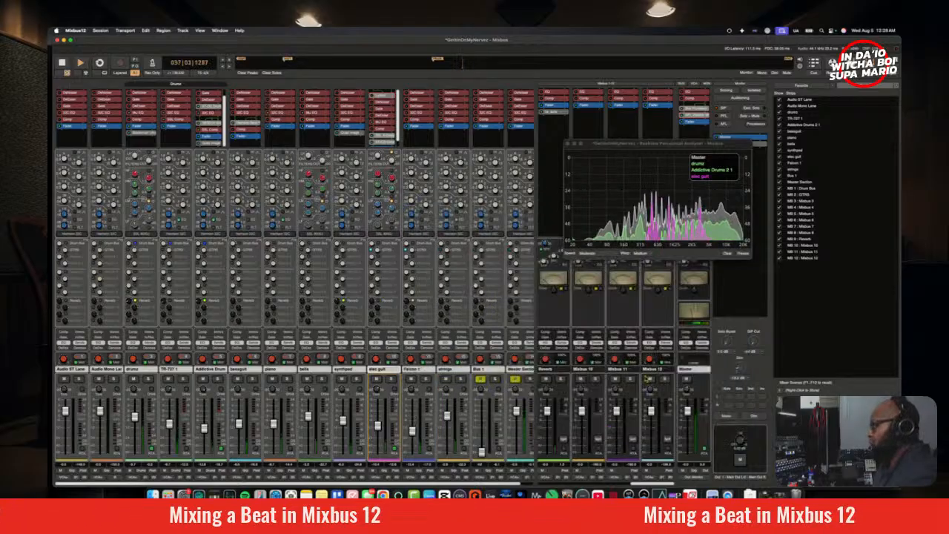
Step: Check the playing mix with the monitor section's Mono and Dim, and close the Realtime Perceptual Analyzer
click(726, 416)
click(753, 416)
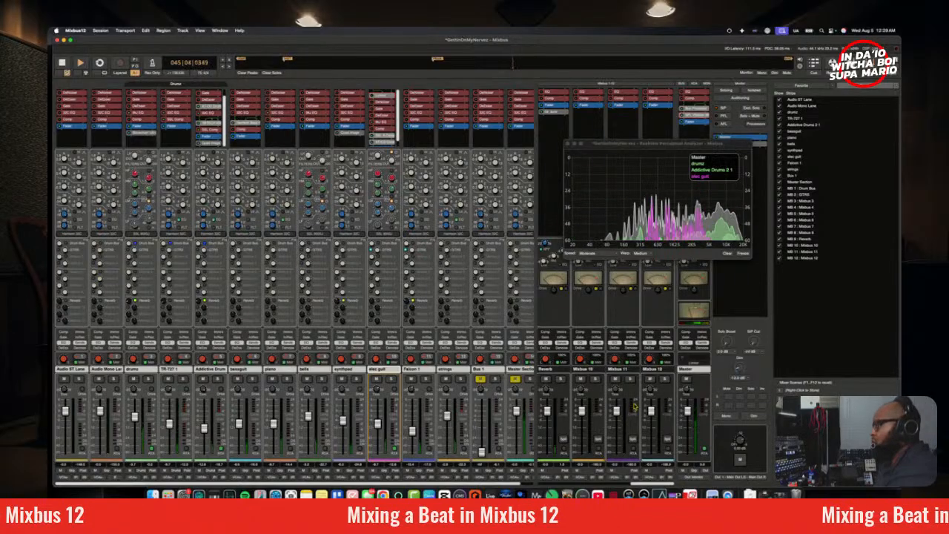
click(568, 144)
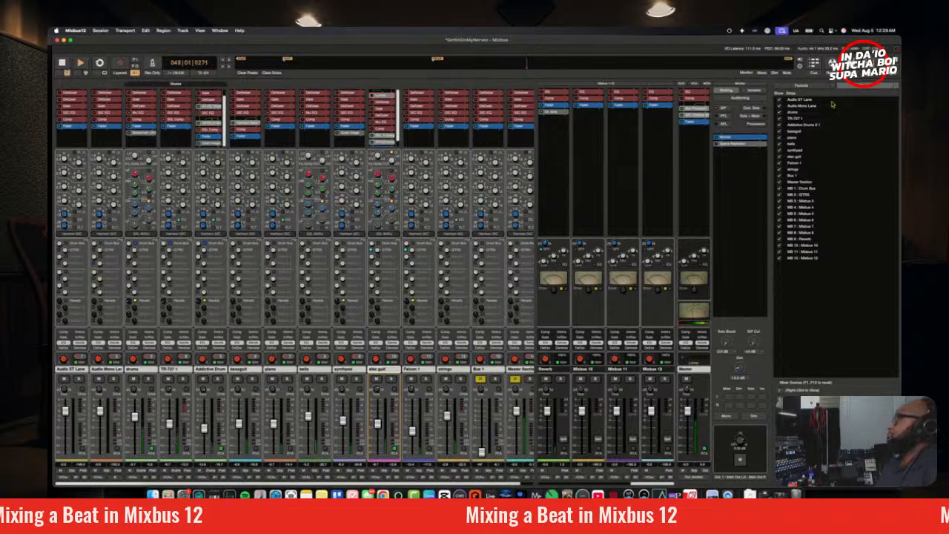
Step: Listen to the full mix with the monitor output dimmed, viewing the arrangement, and restore the normal listening level
click(851, 64)
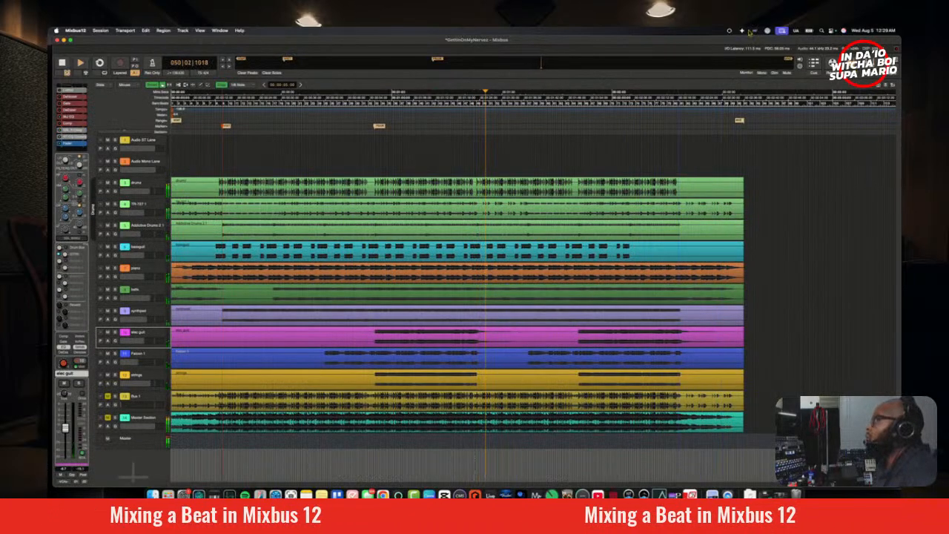
click(871, 64)
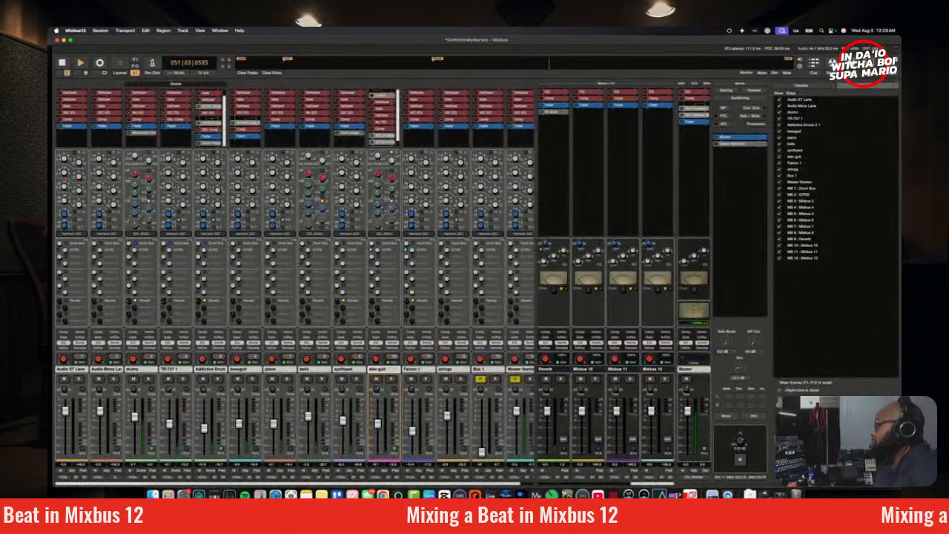
click(755, 416)
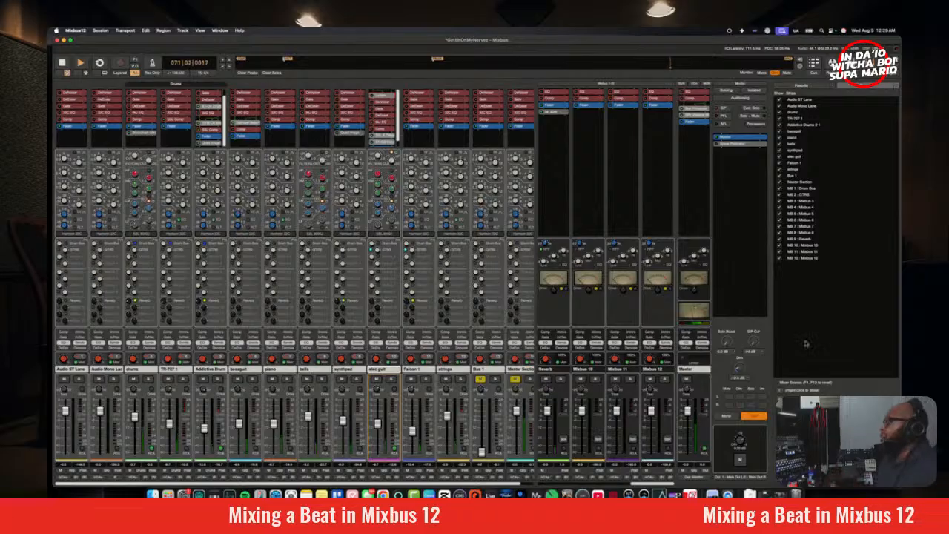
key(alt+m)
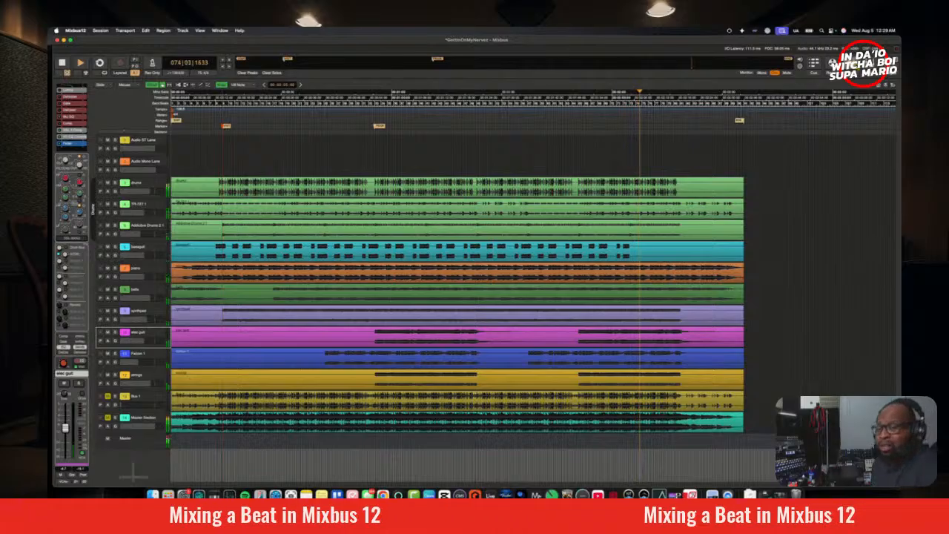
key(alt+m)
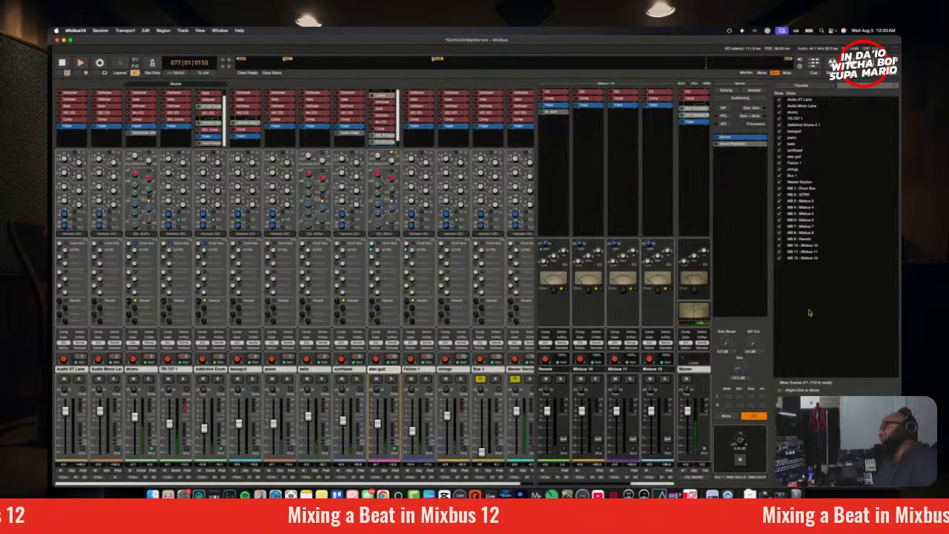
click(755, 417)
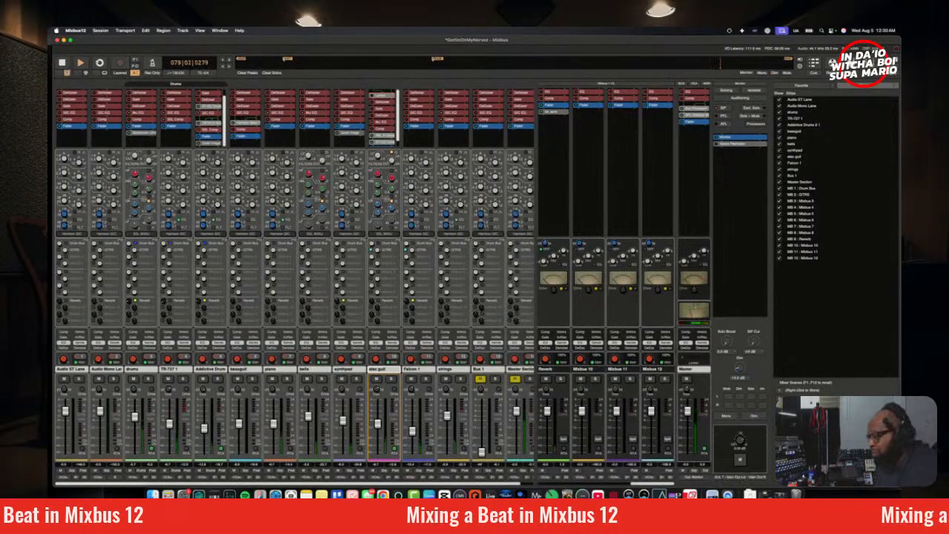